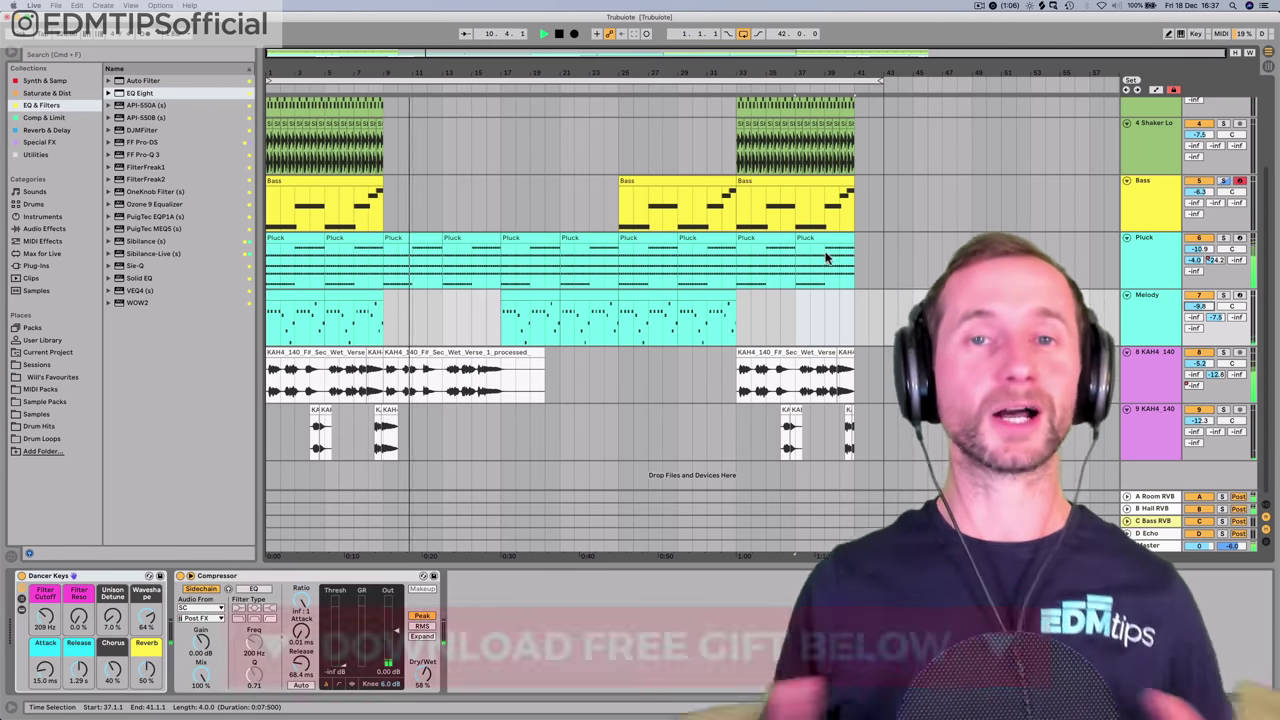
- Lower the Pluck track's volume to -13.2 dB
{"action": "left_click_drag", "start_coordinate": [1199, 249], "coordinate": [1199, 254]}
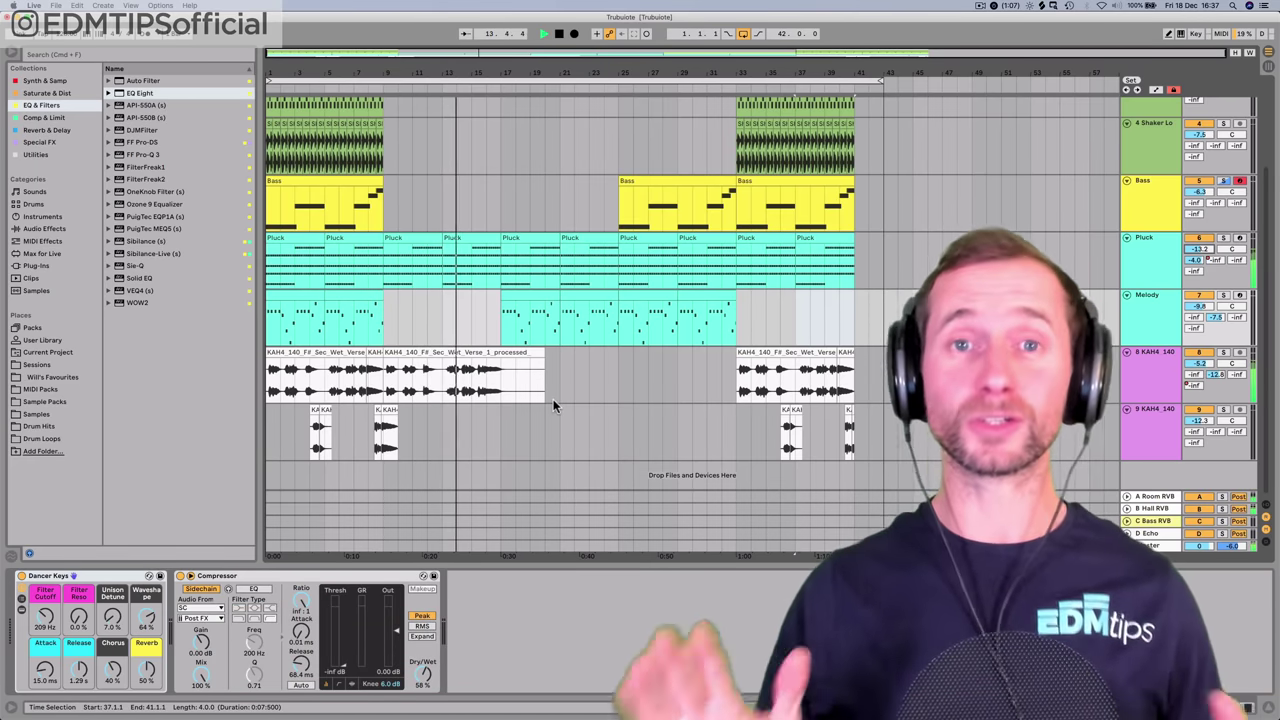
- Display the filter curve of the Echo on the D Echo return track and adjust its high-frequency cutoff
{"action": "key", "text": "Tab"}
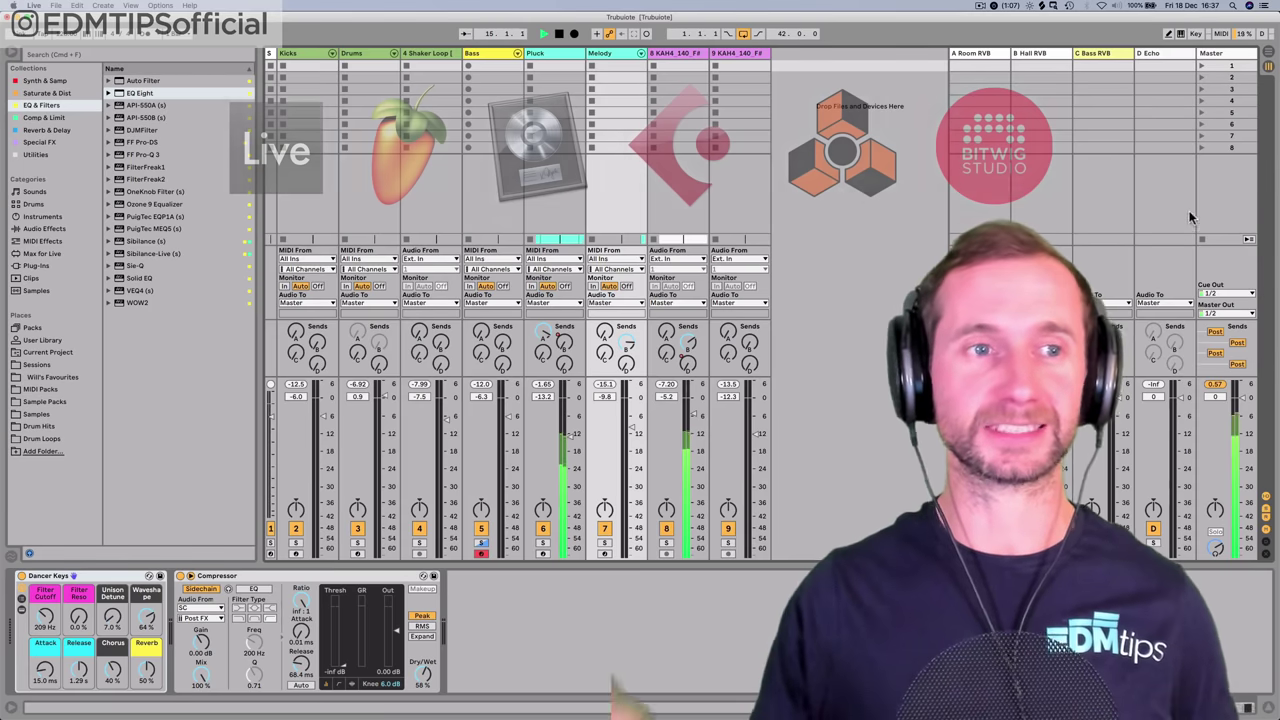
{"action": "left_click", "coordinate": [1180, 53]}
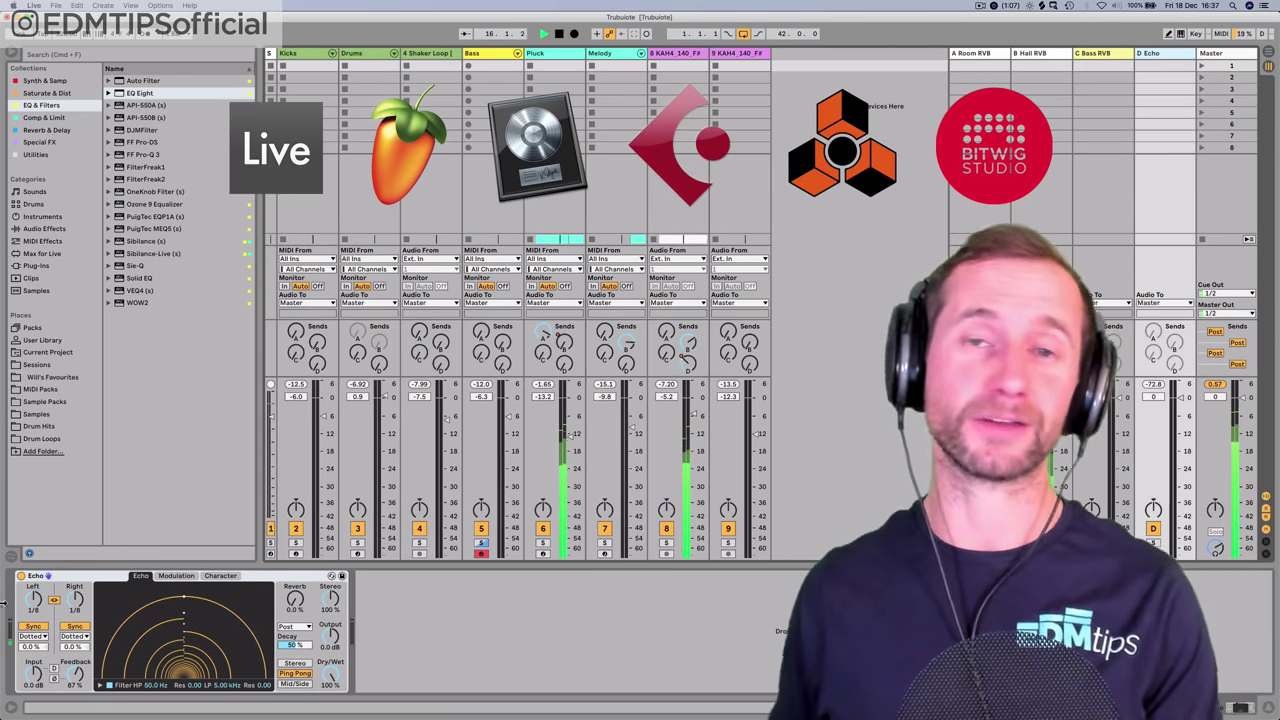
{"action": "left_click", "coordinate": [98, 685]}
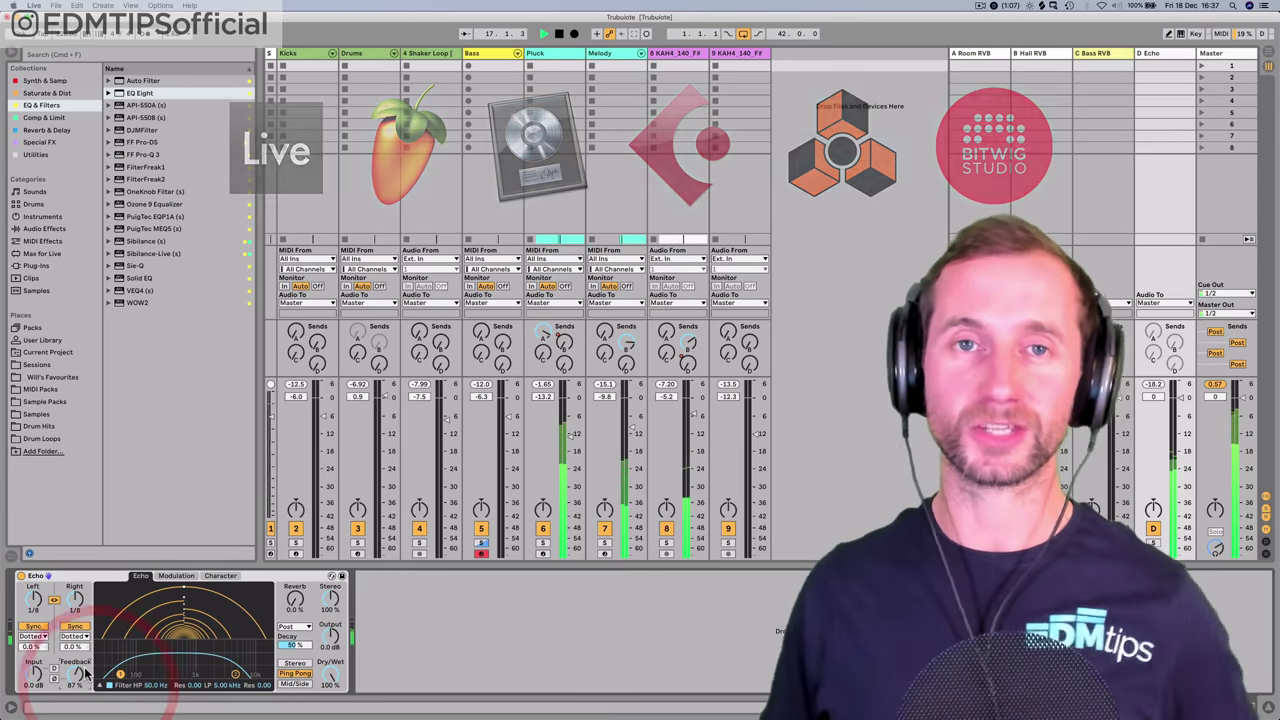
{"action": "left_click_drag", "start_coordinate": [238, 683], "coordinate": [270, 665]}
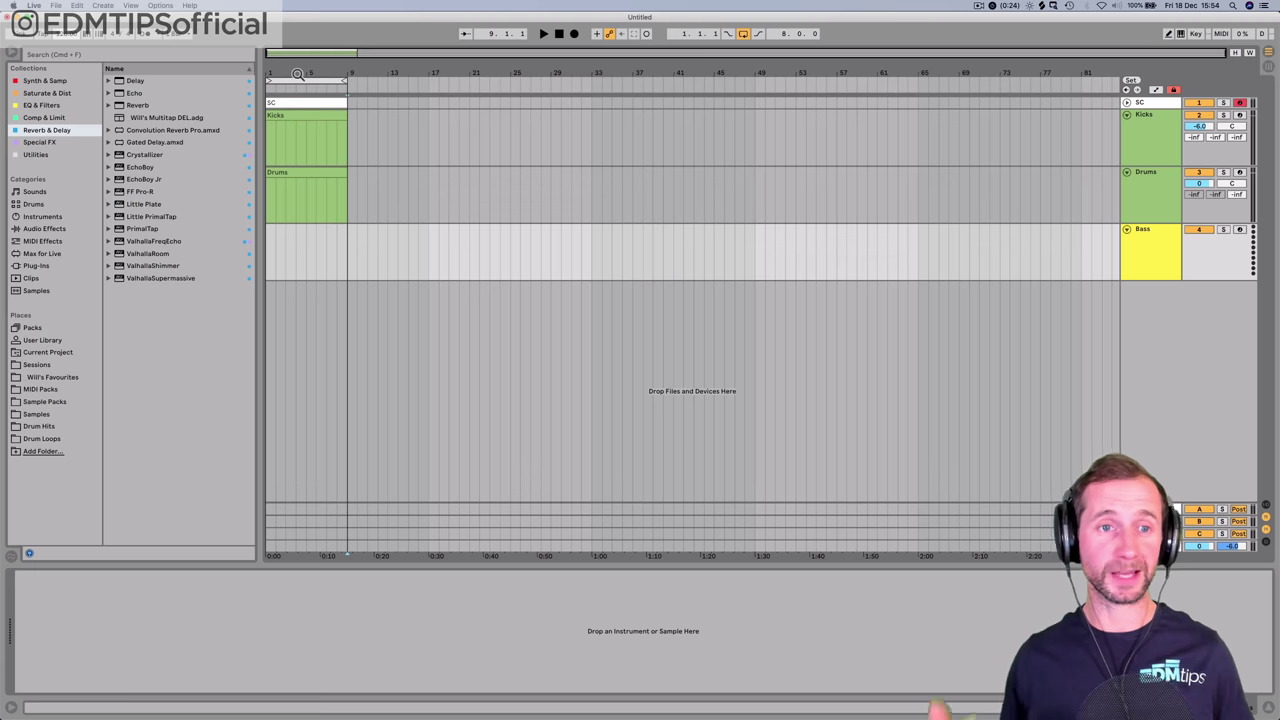
- Insert a new MIDI track below the Bass track
{"action": "left_click_drag", "start_coordinate": [303, 56], "coordinate": [310, 85]}
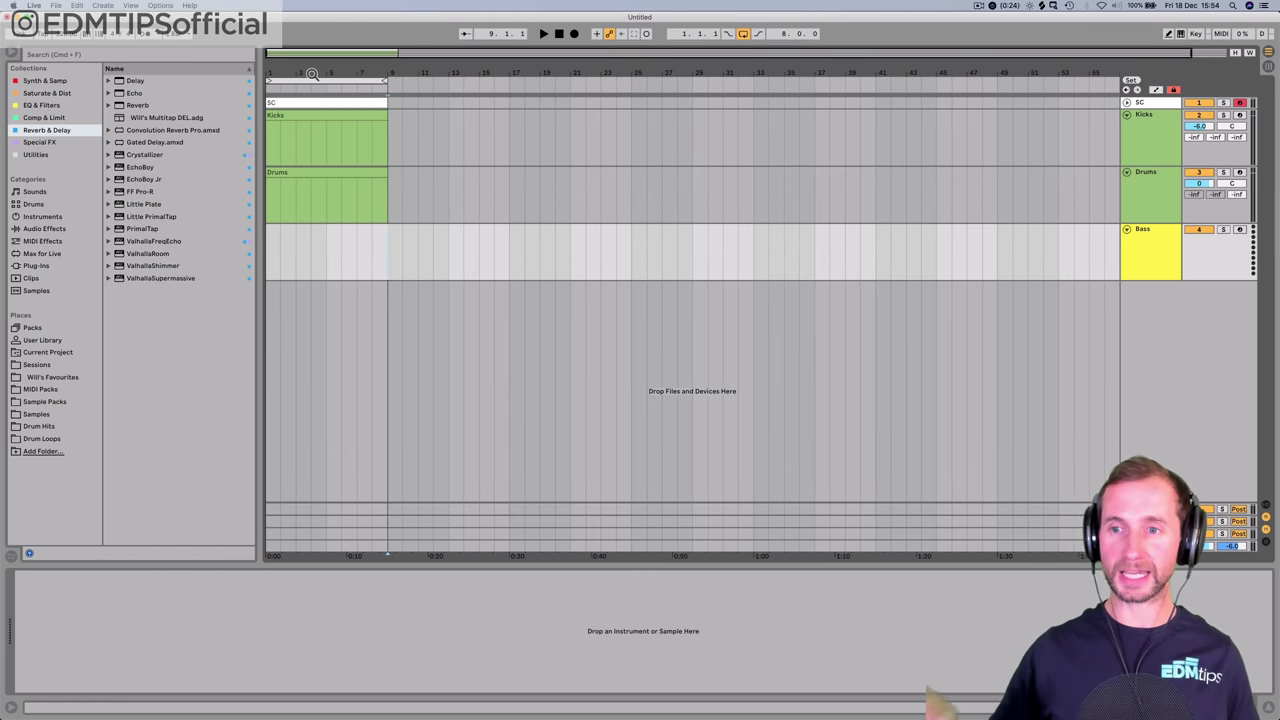
{"action": "left_click", "coordinate": [1145, 265]}
{"action": "key", "text": "super+shift+t"}
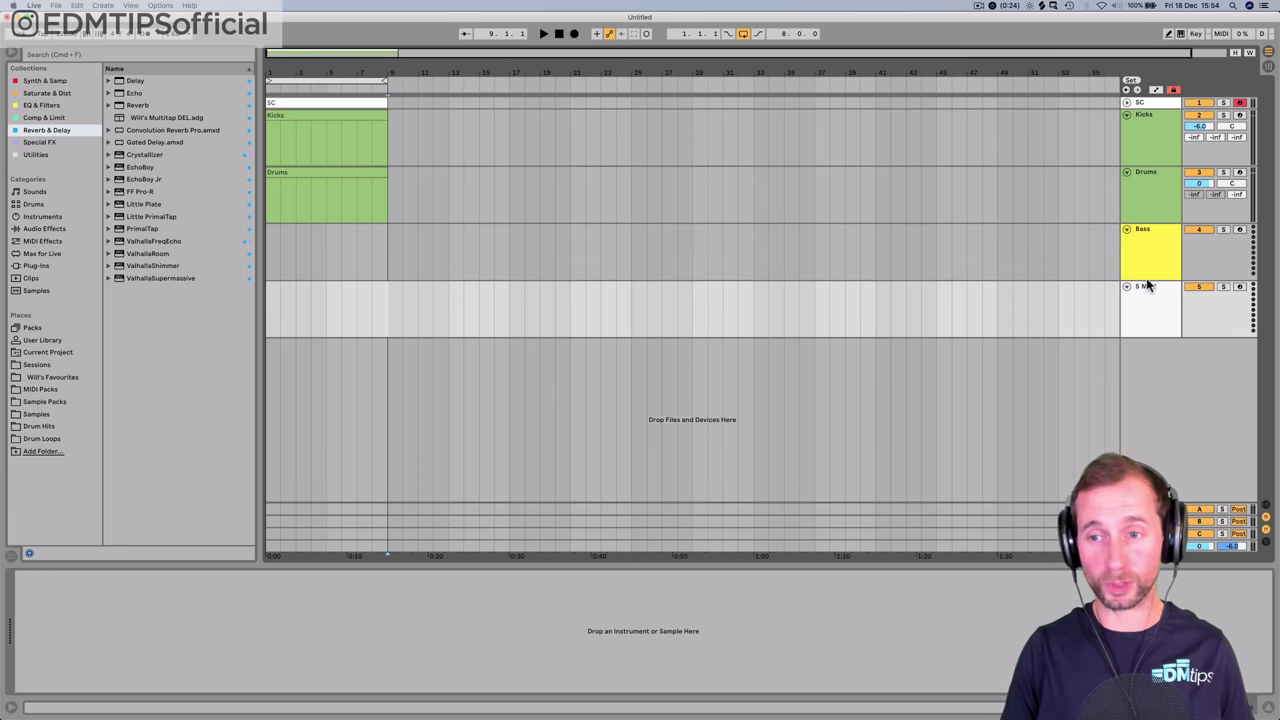
- Rename the new MIDI track as Pluck and colour it turquoise
{"action": "left_click", "coordinate": [1145, 291]}
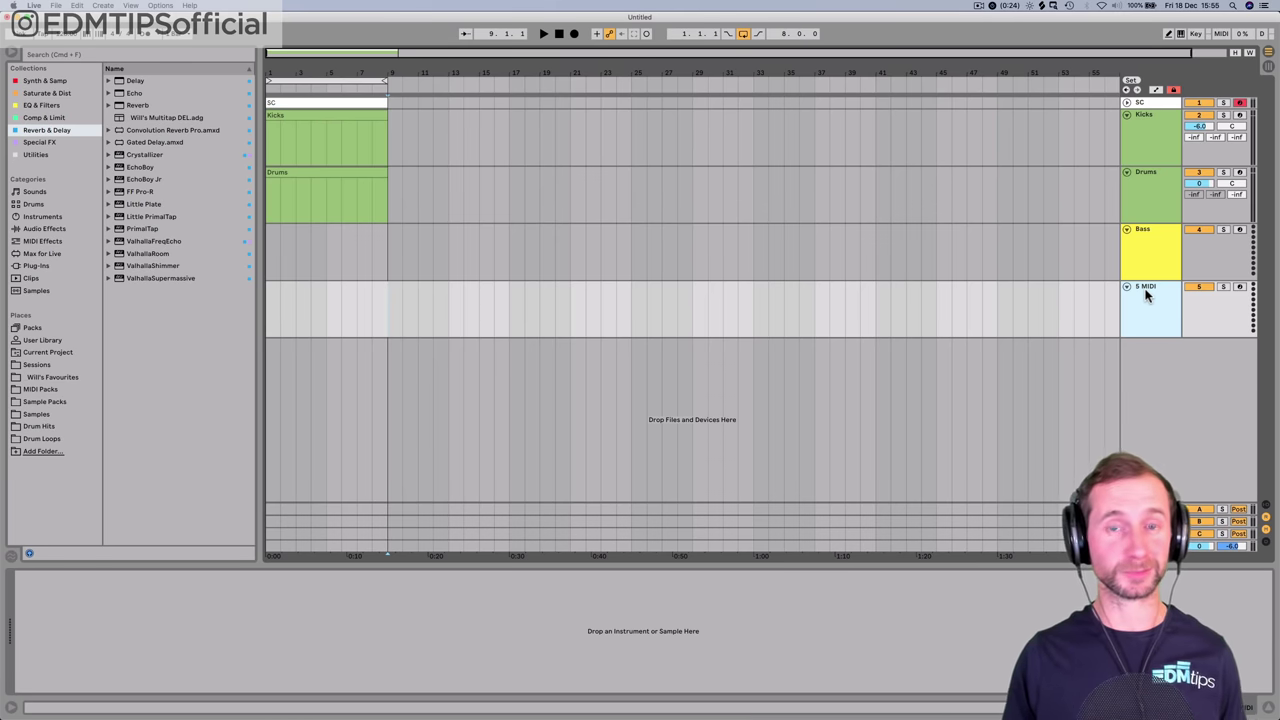
{"action": "double_click", "coordinate": [1145, 291]}
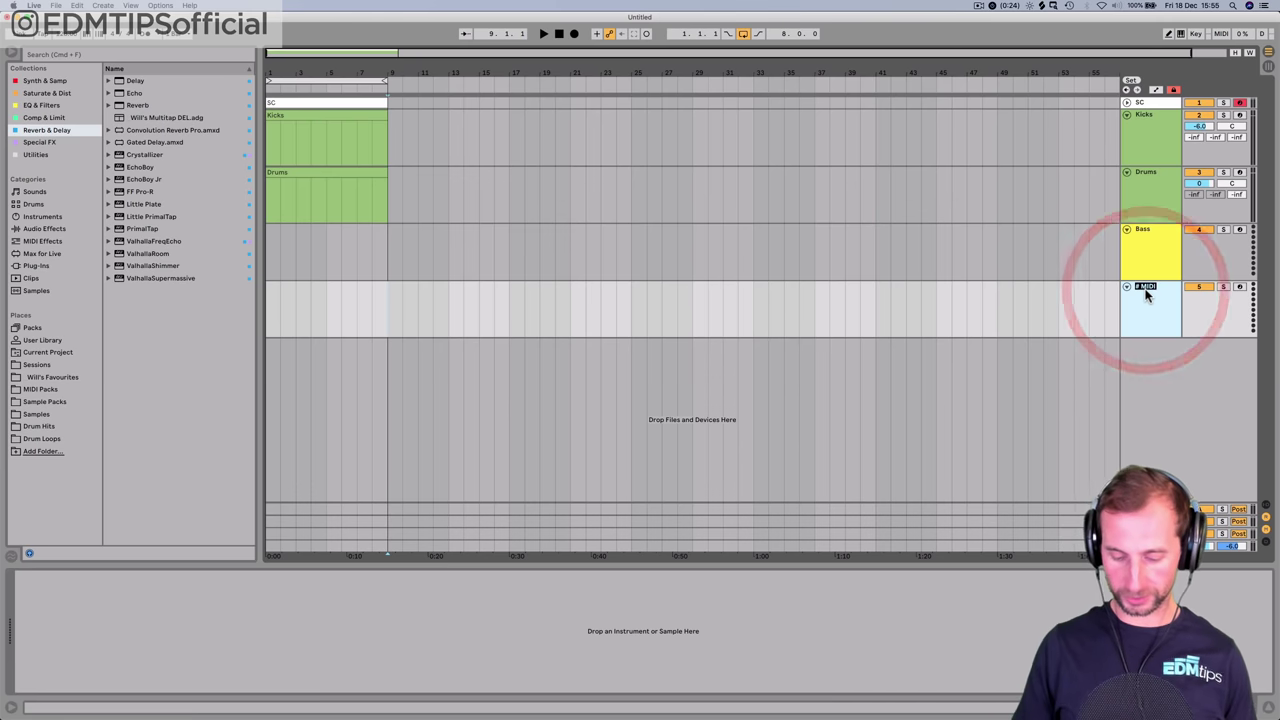
{"action": "type", "text": "Pluck"}
{"action": "right_click", "coordinate": [1145, 291]}
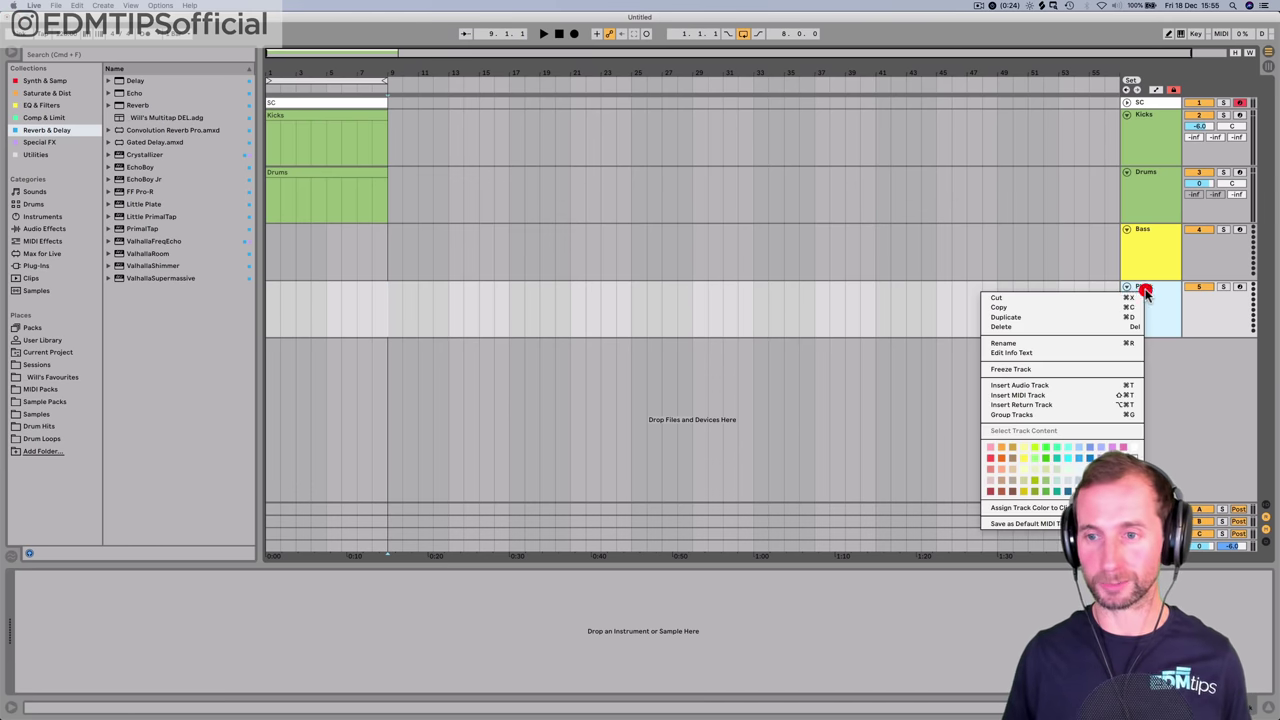
{"action": "left_click", "coordinate": [1070, 453]}
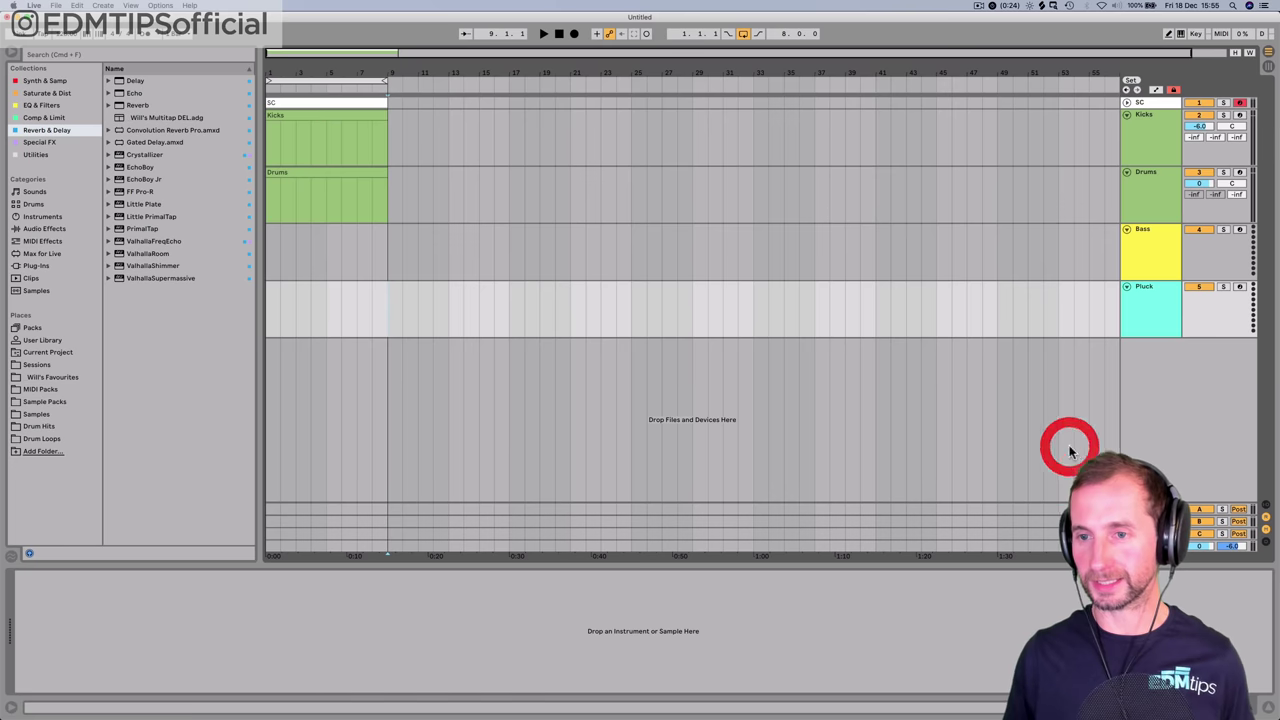
- Load the Wavetable synth from the Synth & Samp collection onto the Pluck track and expand its full editor
{"action": "left_click", "coordinate": [1166, 325]}
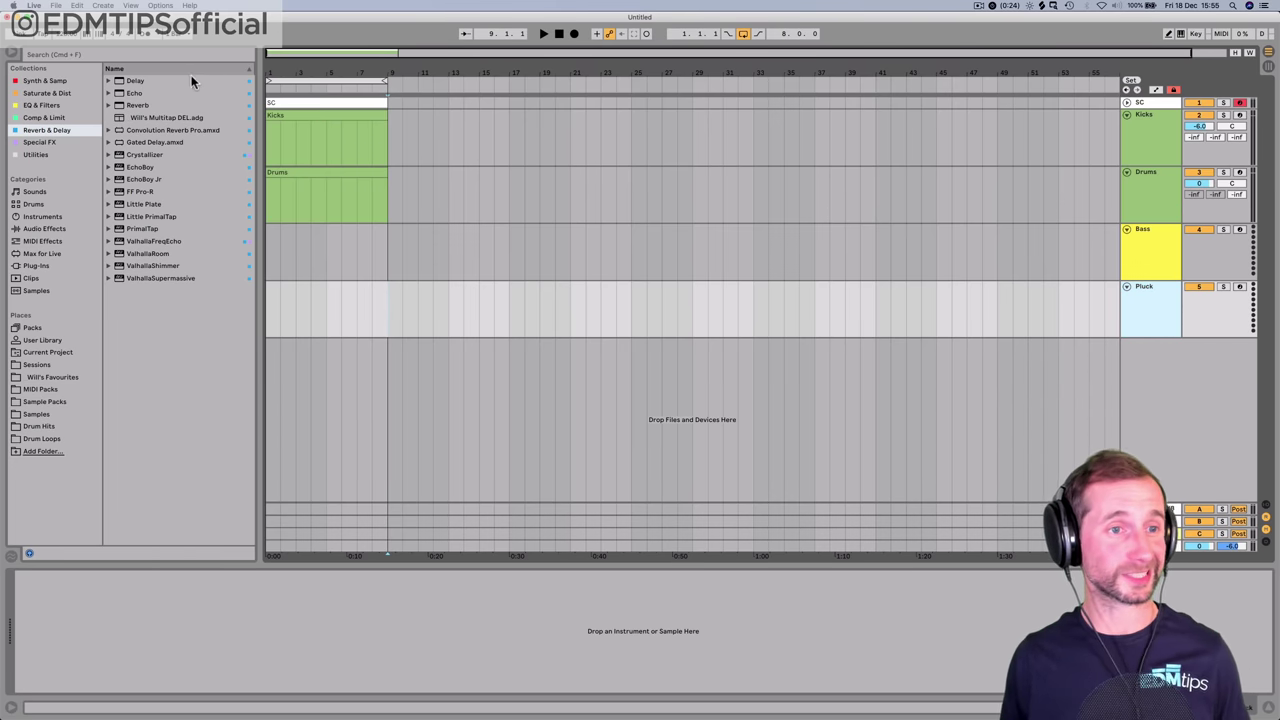
{"action": "left_click", "coordinate": [60, 81]}
{"action": "left_click", "coordinate": [136, 130]}
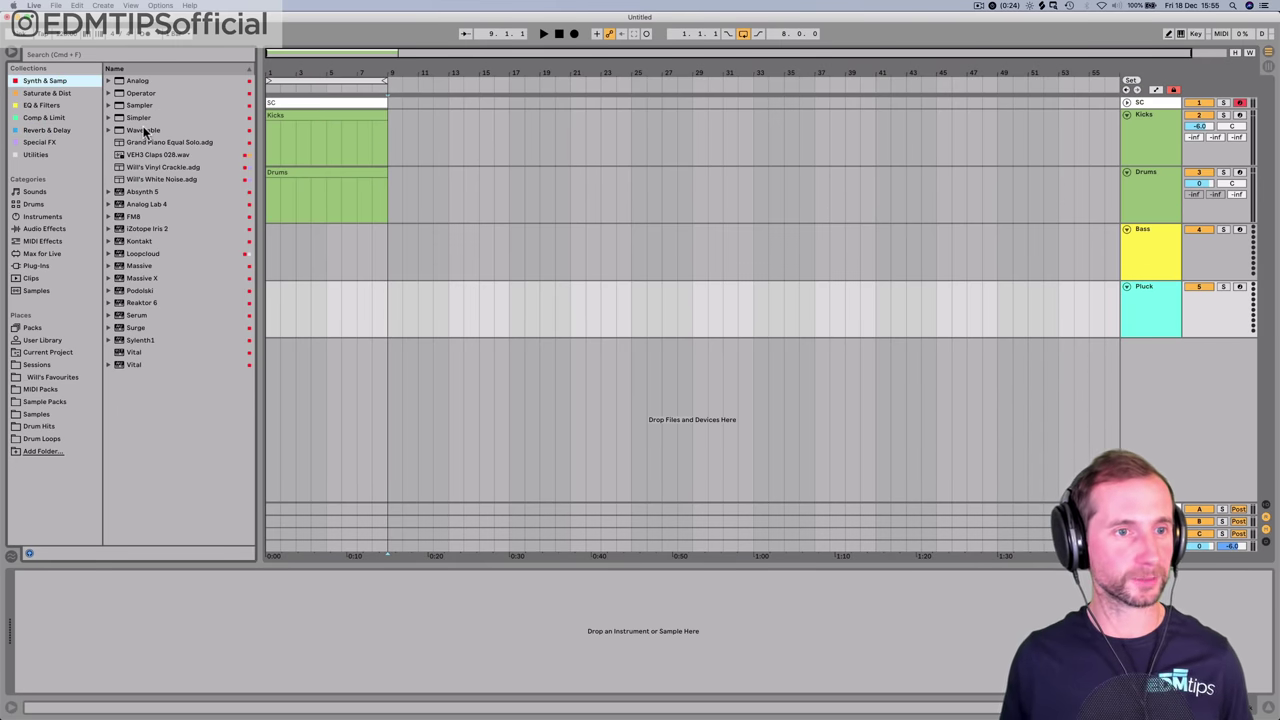
{"action": "left_click_drag", "start_coordinate": [287, 269], "coordinate": [292, 298]}
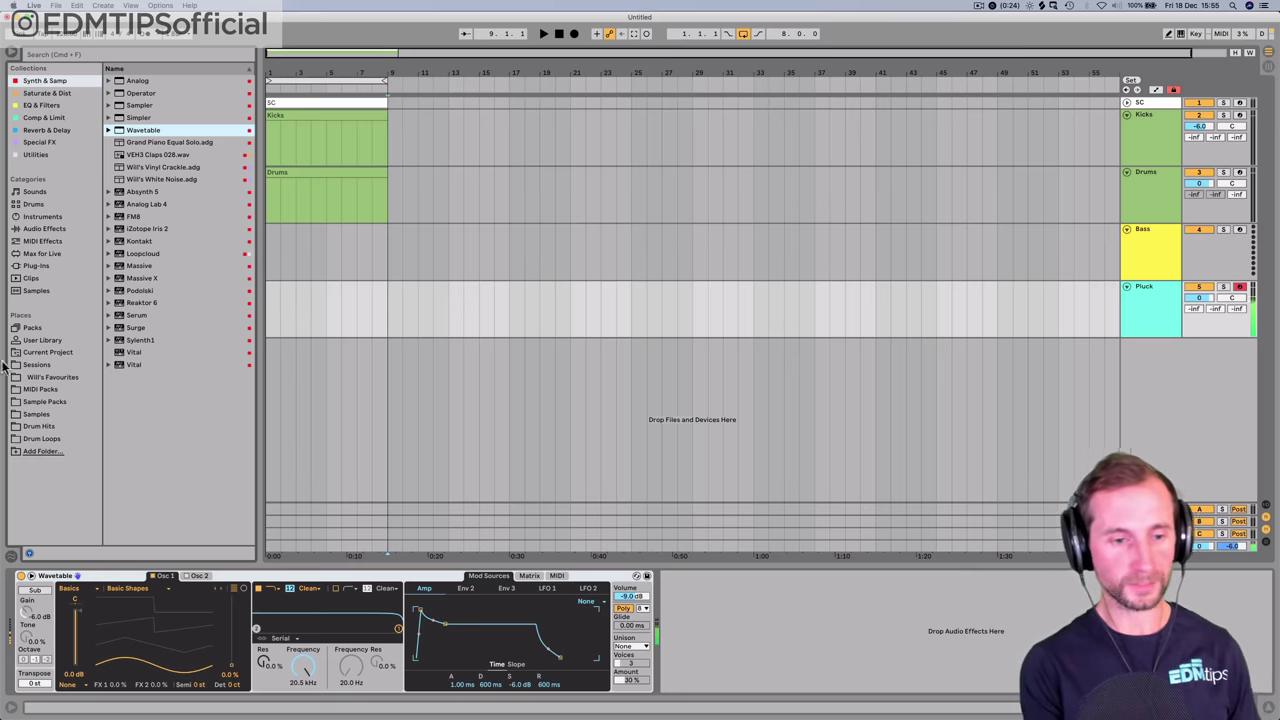
{"action": "left_click", "coordinate": [30, 554]}
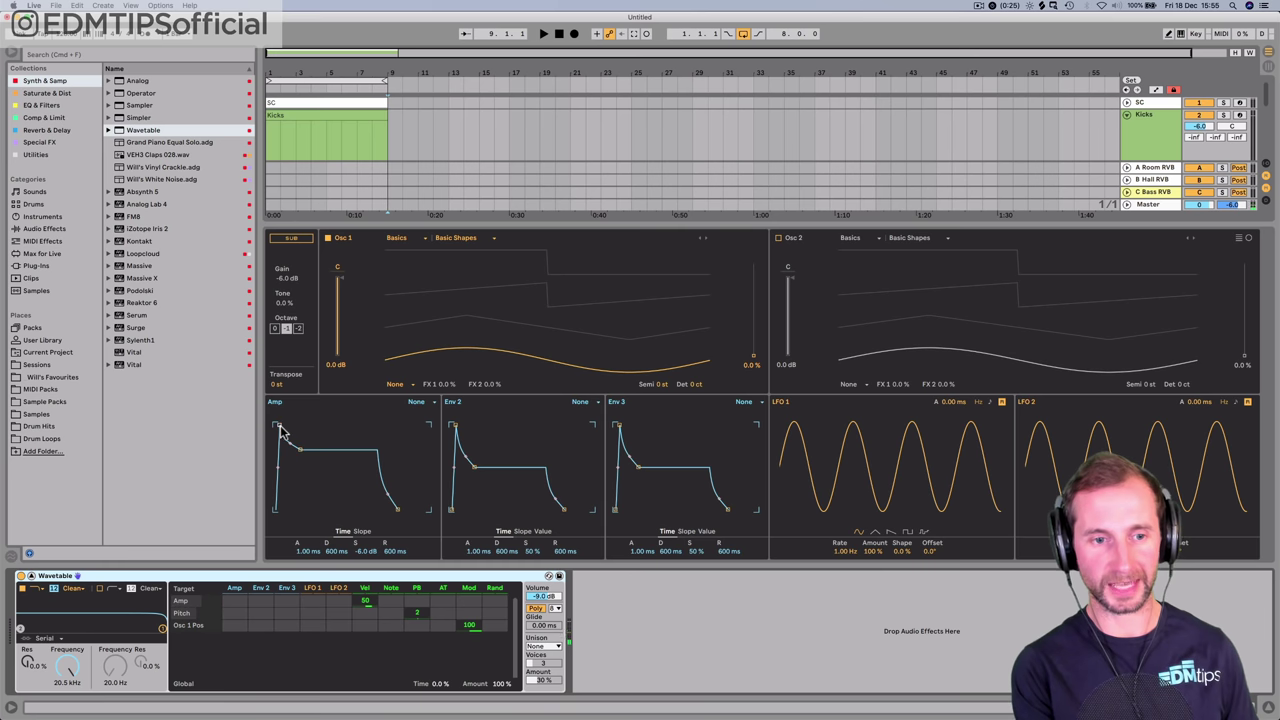
- Shape Wavetable's Amp envelope with 0 ms attack, 213 ms decay and -inf dB sustain, and set the Osc 1 wavetable position to 67%
{"action": "left_click_drag", "start_coordinate": [281, 426], "coordinate": [285, 509]}
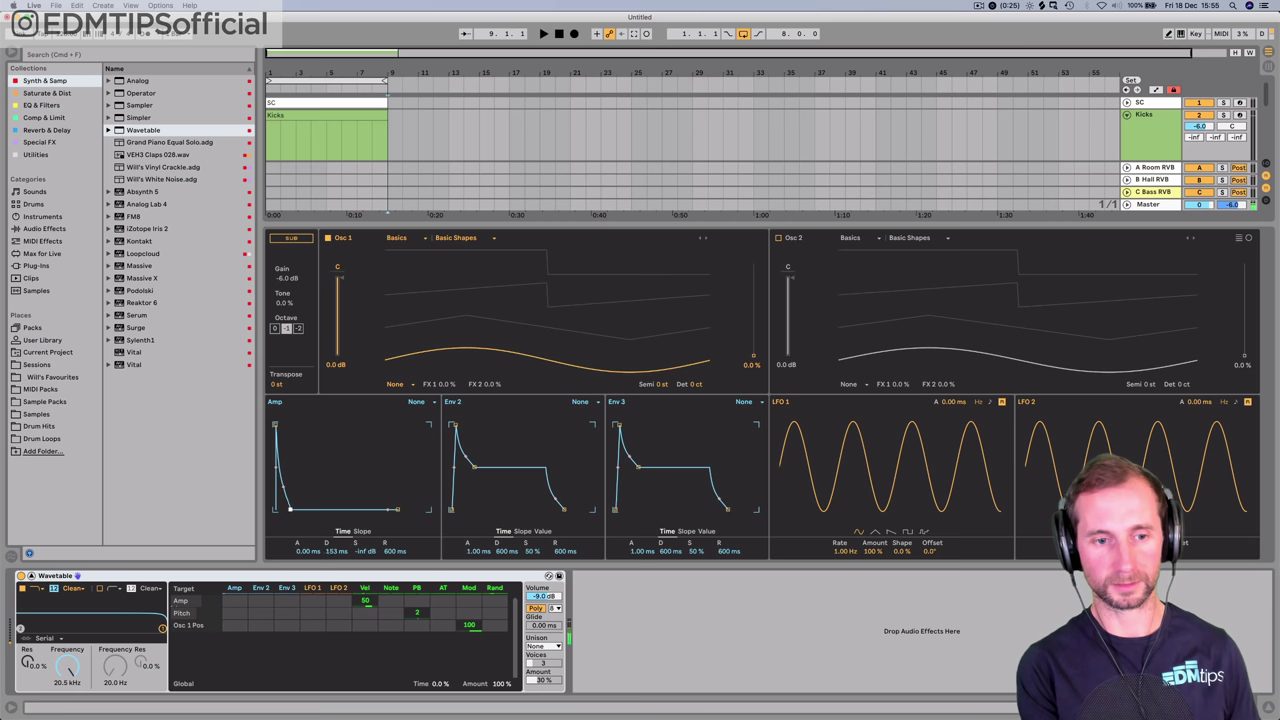
{"action": "left_click_drag", "start_coordinate": [463, 361], "coordinate": [463, 305]}
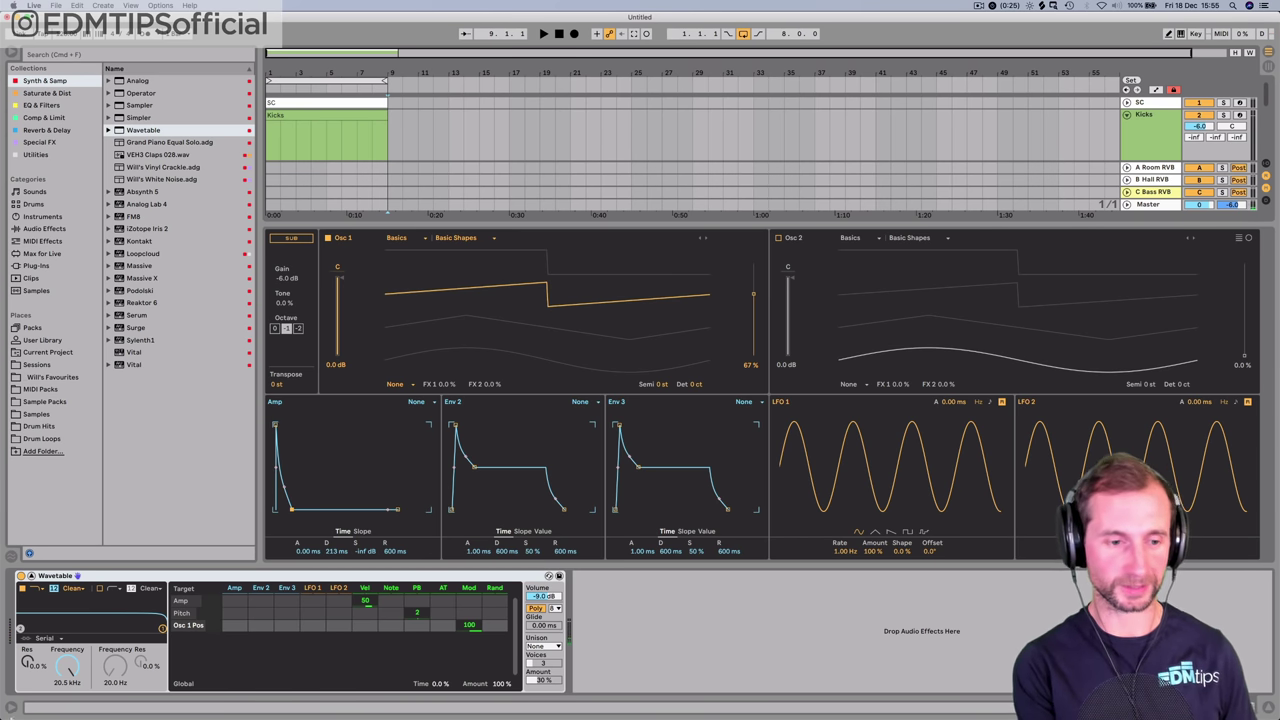
- Set Wavetable's Filter 1 frequency to 145 Hz and modulate it with the Amp envelope by 91
{"action": "left_click_drag", "start_coordinate": [79, 675], "coordinate": [79, 716]}
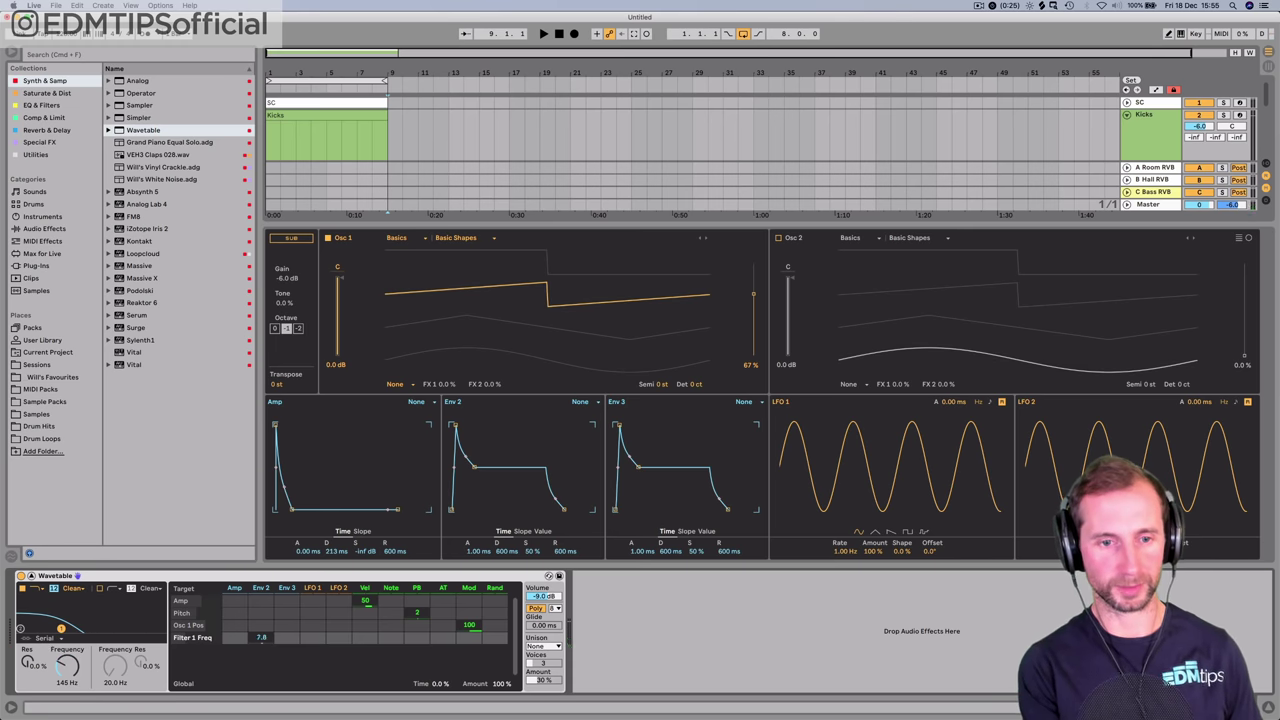
{"action": "left_click_drag", "start_coordinate": [236, 641], "coordinate": [236, 622]}
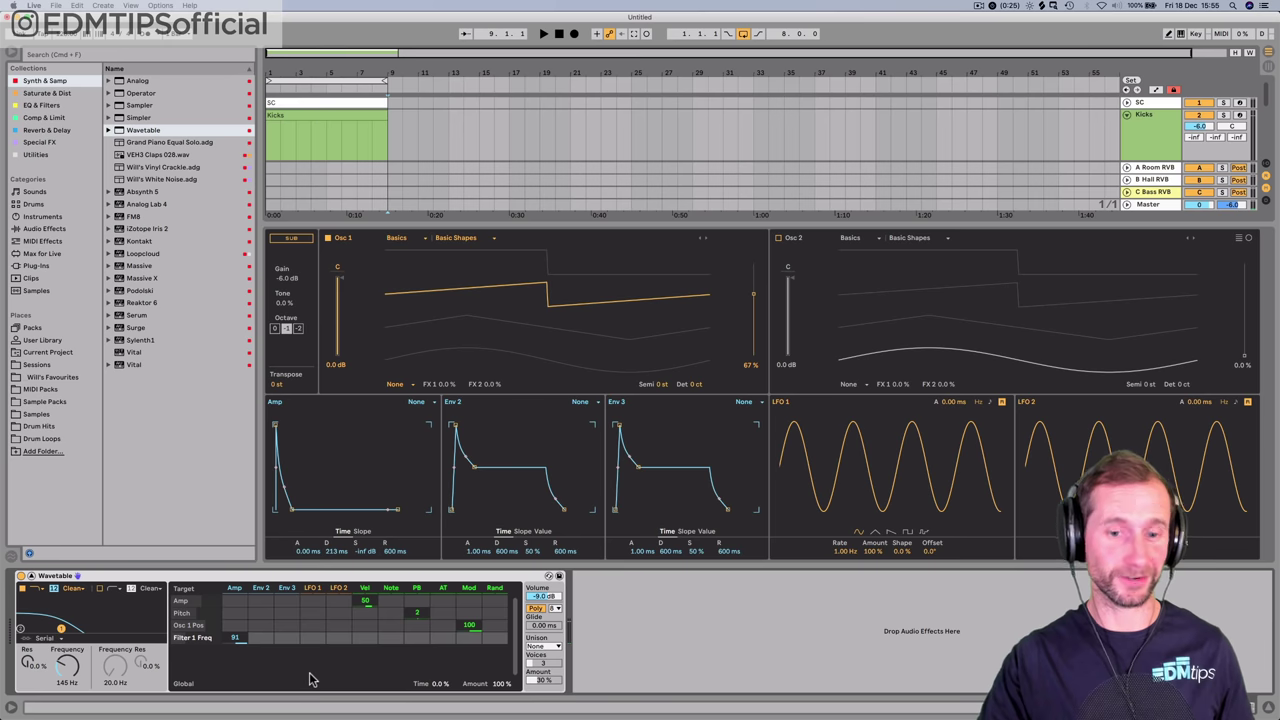
- Set Wavetable's unison mode to Shimmer
{"action": "left_click", "coordinate": [541, 647]}
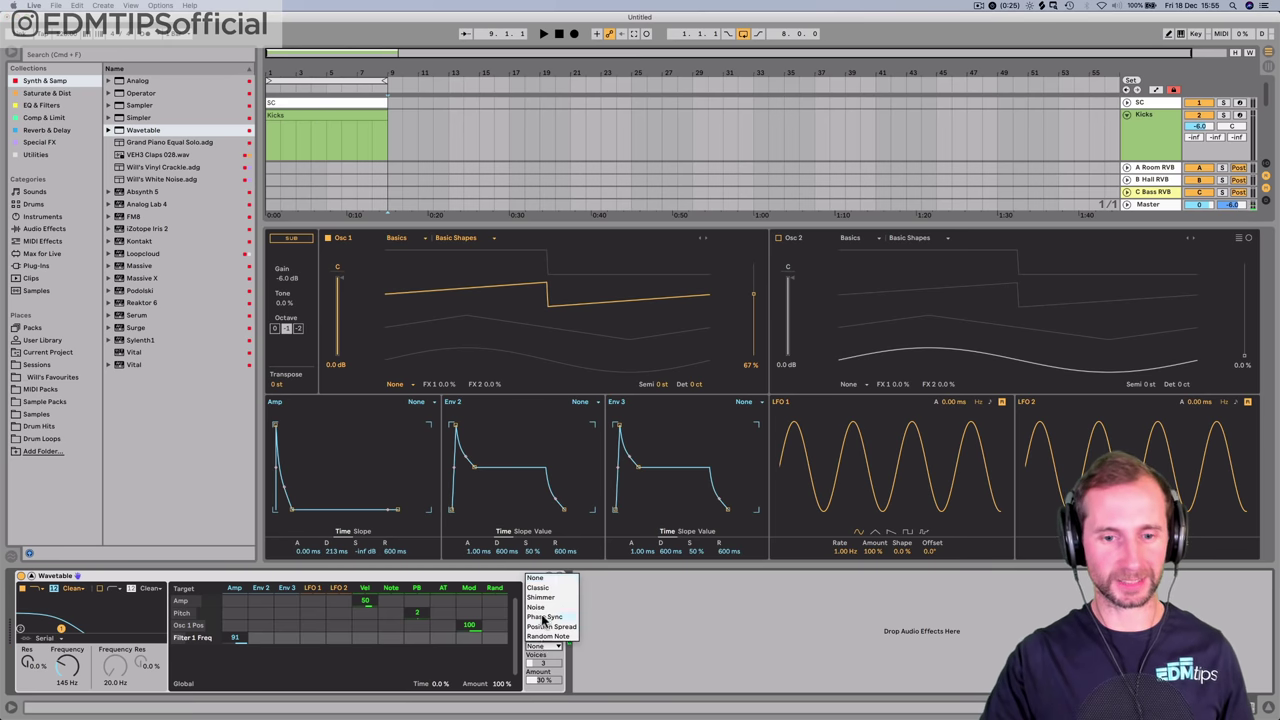
{"action": "left_click", "coordinate": [541, 599]}
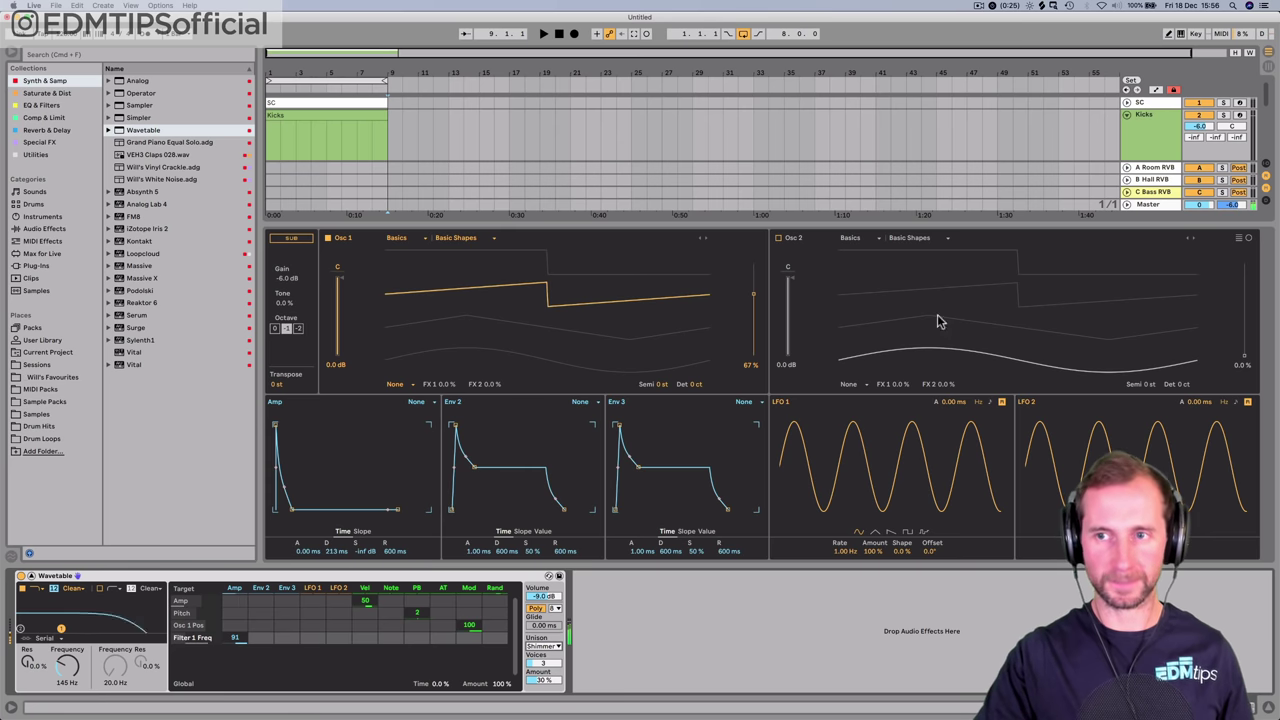
- Inspect the effects on the A Room RVB return and raise the Pluck track's send A to -4.0 dB
{"action": "key", "text": "Tab"}
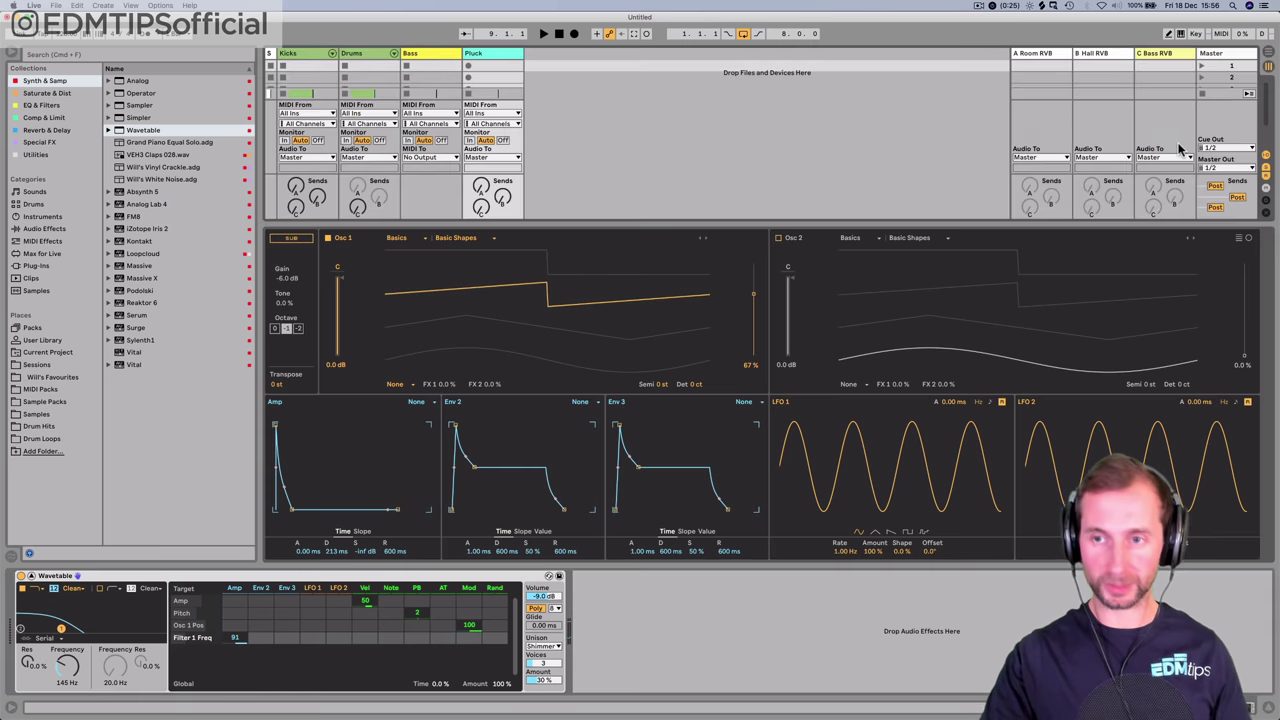
{"action": "left_click", "coordinate": [1040, 53]}
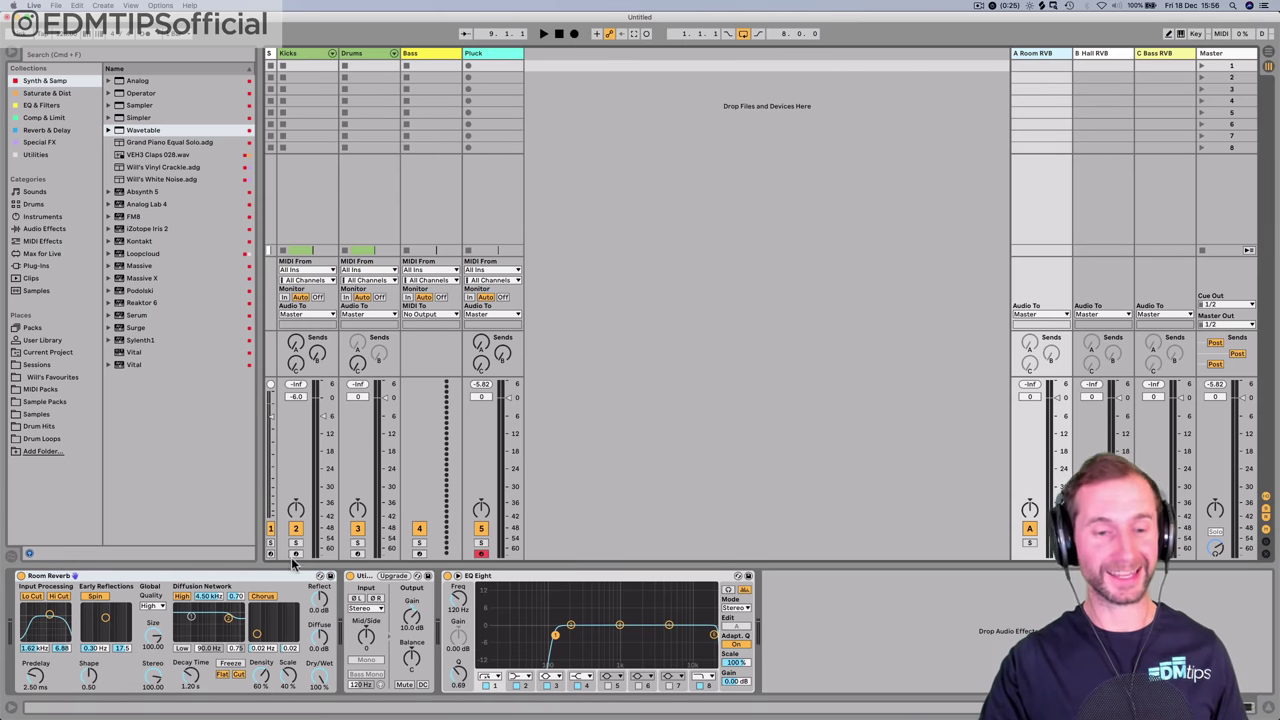
{"action": "left_click", "coordinate": [355, 575]}
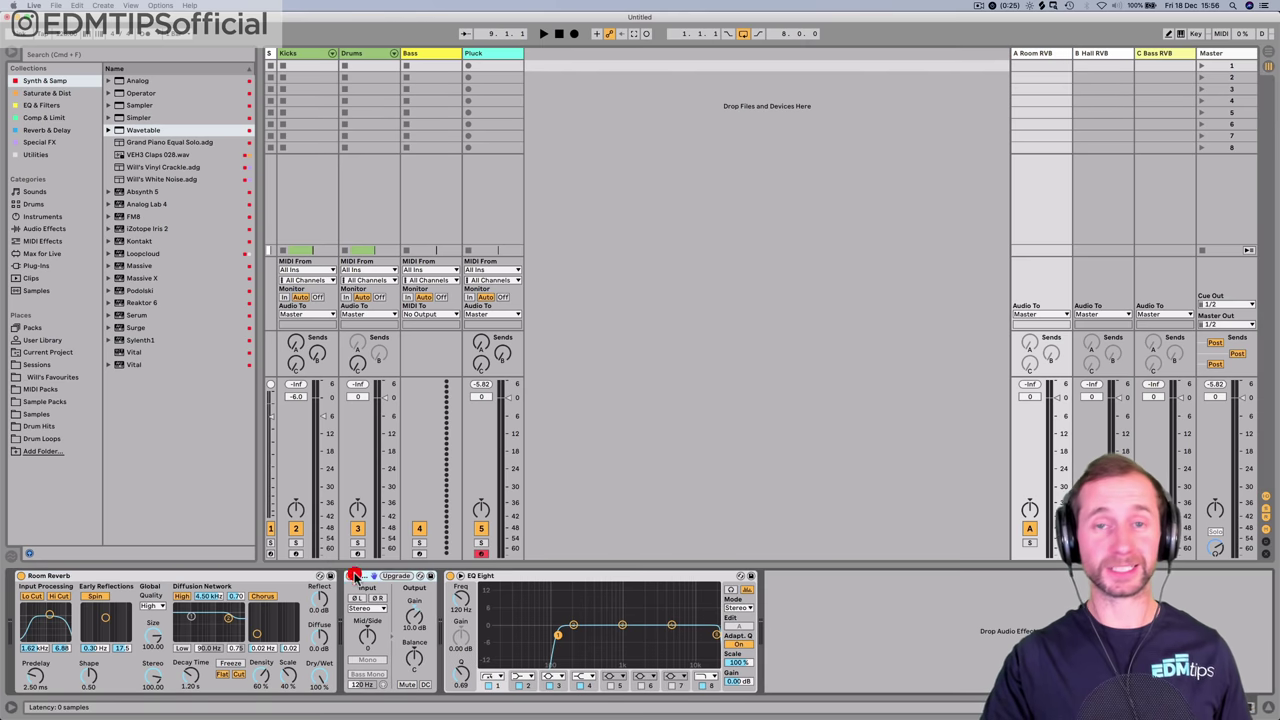
{"action": "left_click", "coordinate": [504, 582]}
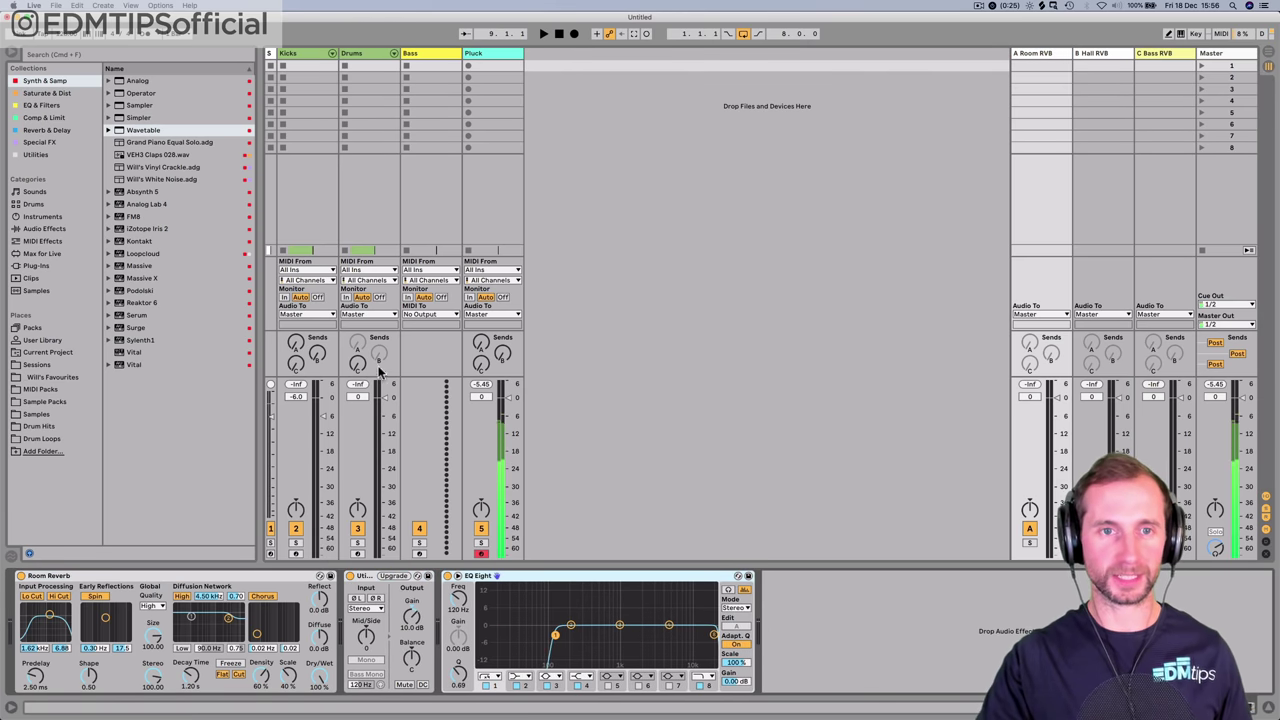
{"action": "left_click_drag", "start_coordinate": [481, 343], "coordinate": [481, 300]}
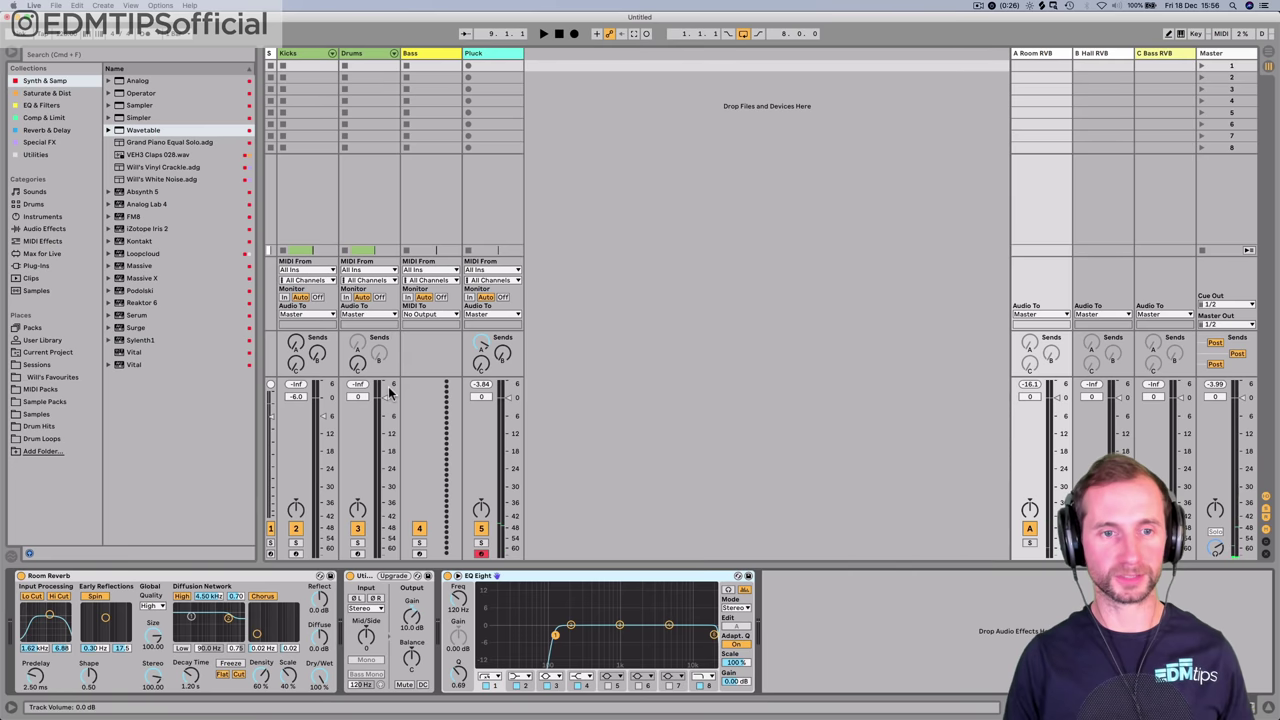
- Create an empty eight-bar MIDI clip on the Pluck track, from bar 1 to bar 9 in the arrangement
{"action": "key", "text": "Tab"}
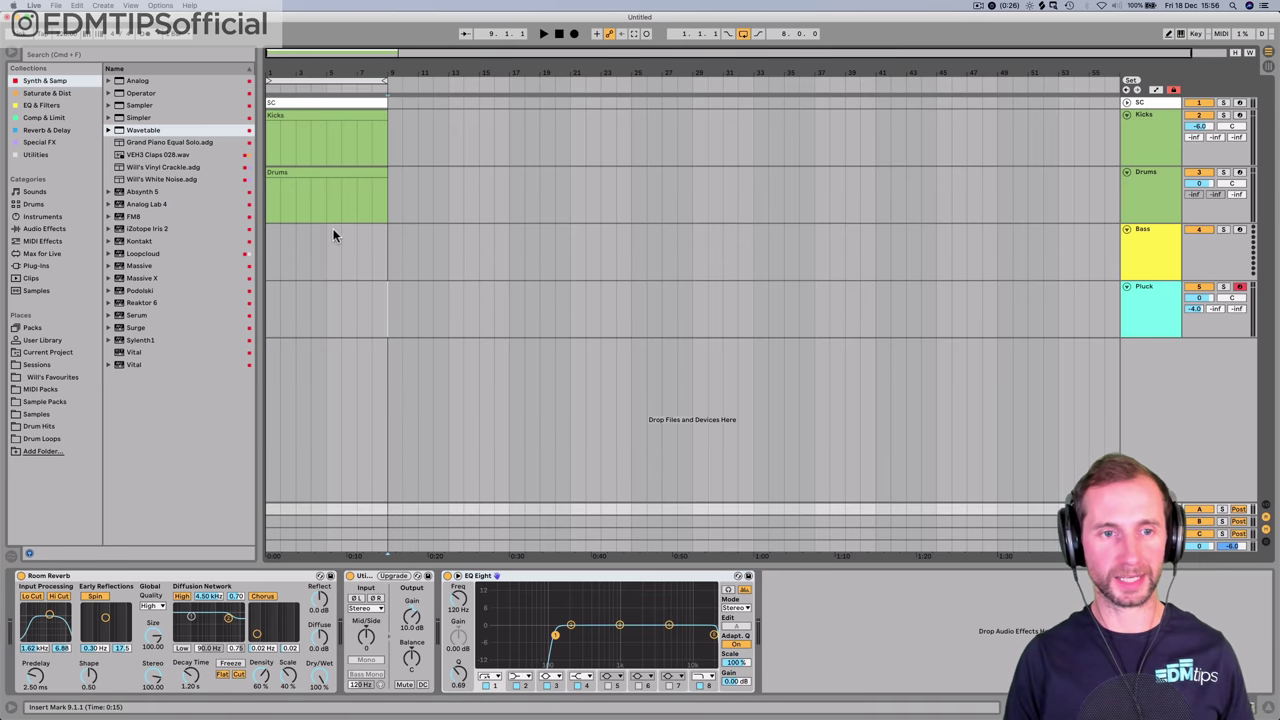
{"action": "left_click_drag", "start_coordinate": [377, 326], "coordinate": [250, 302]}
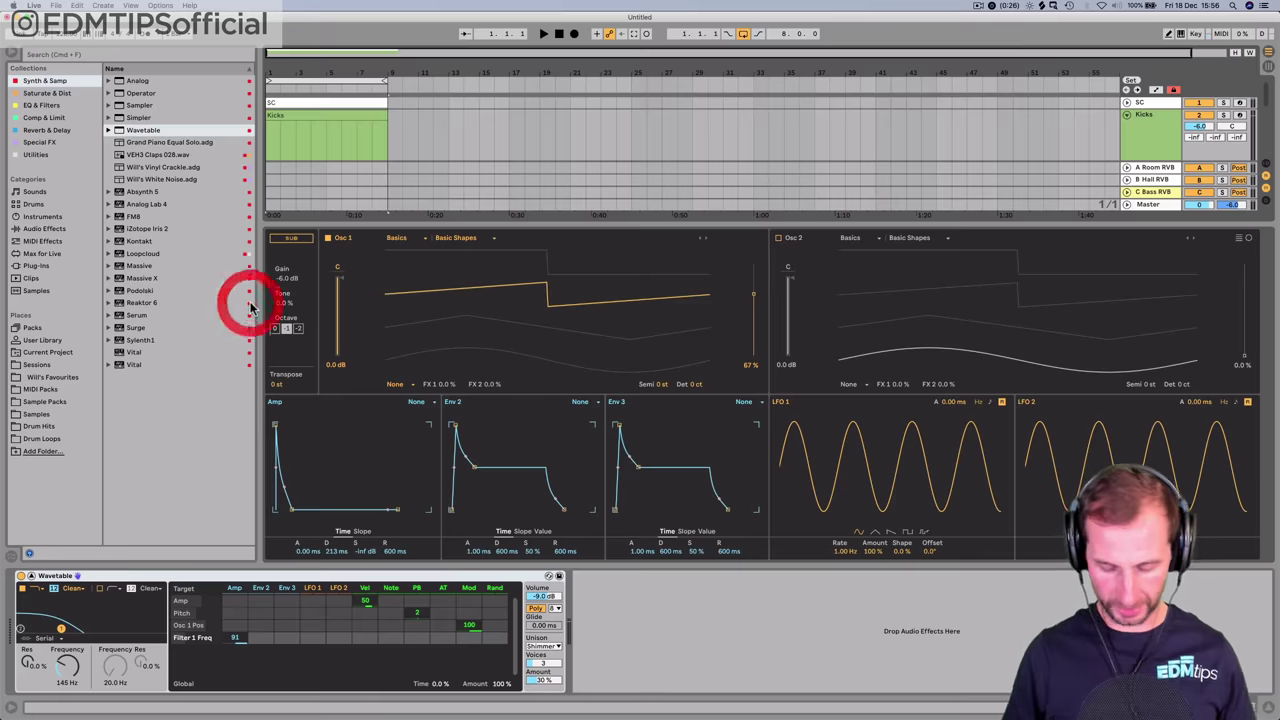
{"action": "key", "text": "super+shift+m"}
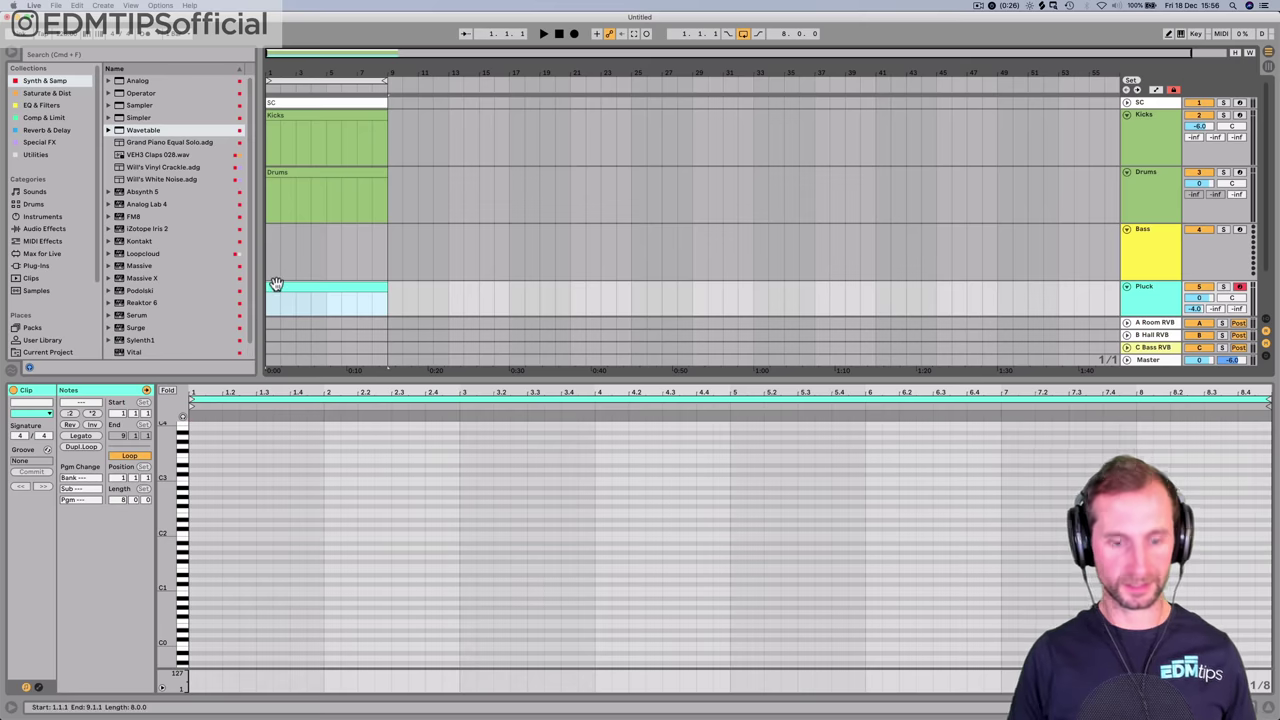
- Rename the new MIDI clip as Pluck
{"action": "left_click", "coordinate": [276, 285]}
{"action": "key", "text": "super+r"}
{"action": "type", "text": "P"}
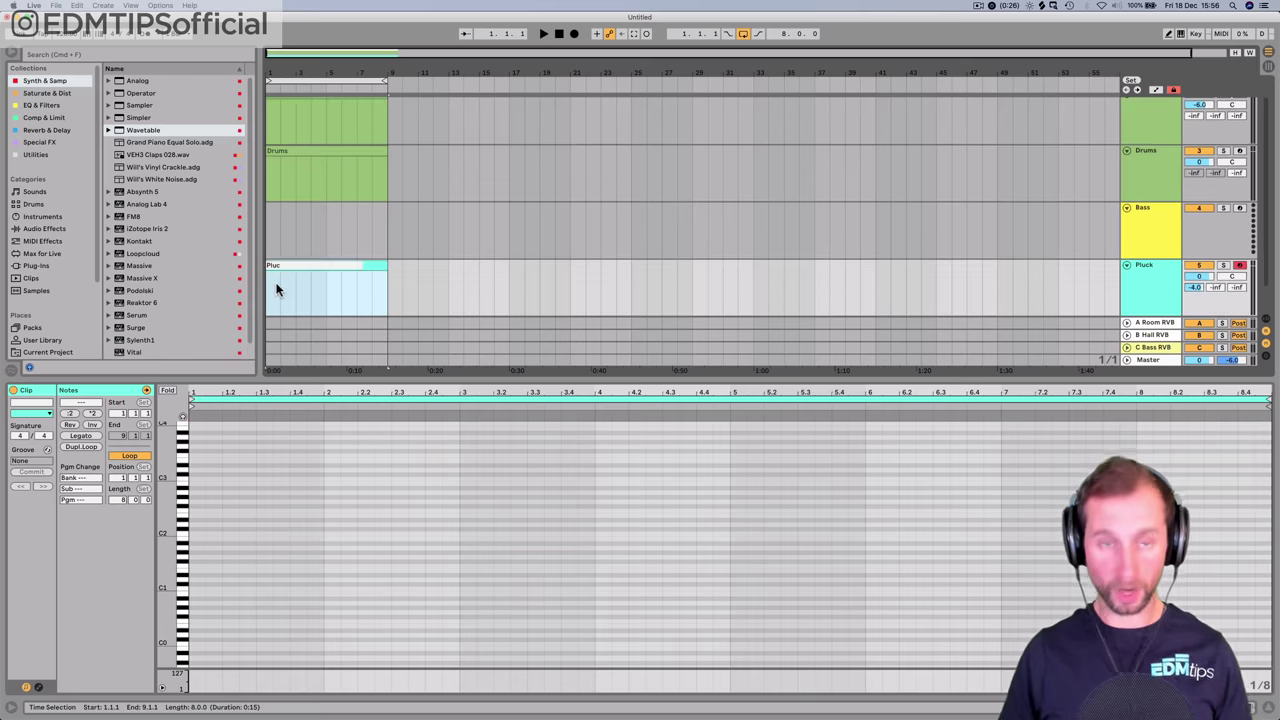
{"action": "type", "text": "luck"}
{"action": "key", "text": "Return"}
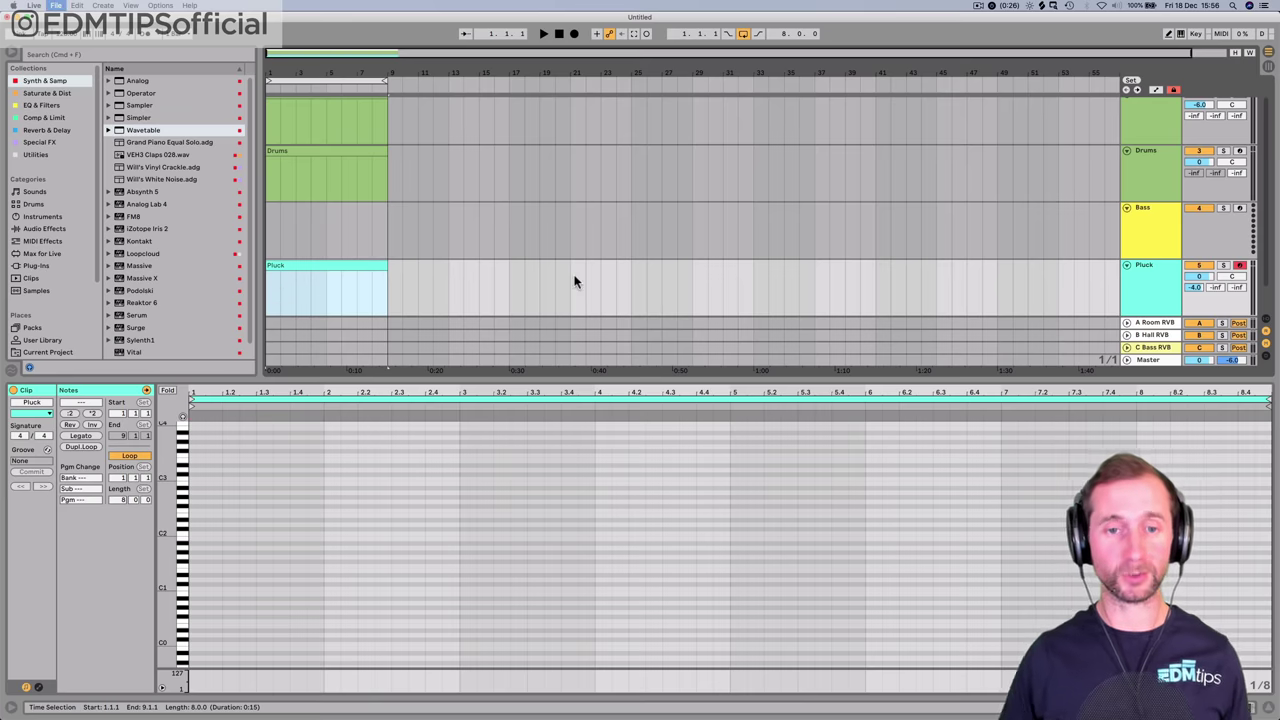
- Save the Live Set as Trubuiote in the Sessions folder
{"action": "key", "text": "super+s"}
{"action": "left_click", "coordinate": [489, 286]}
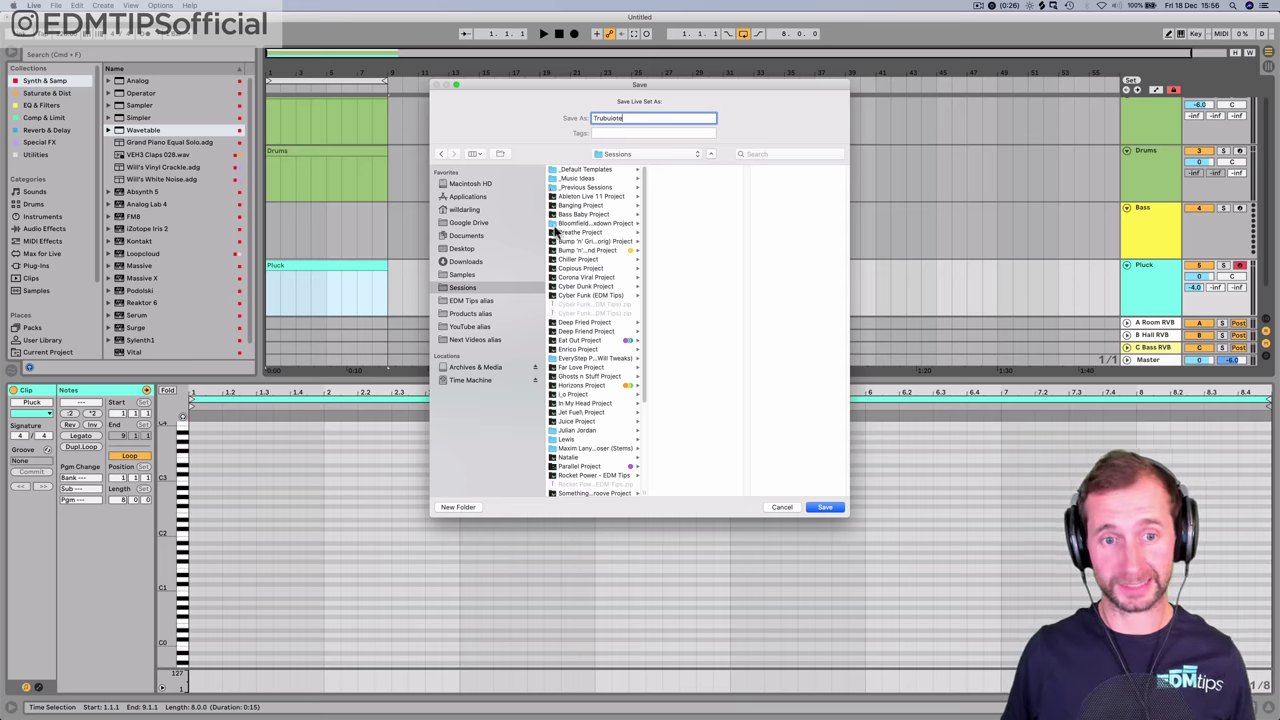
{"action": "key", "text": "Return"}
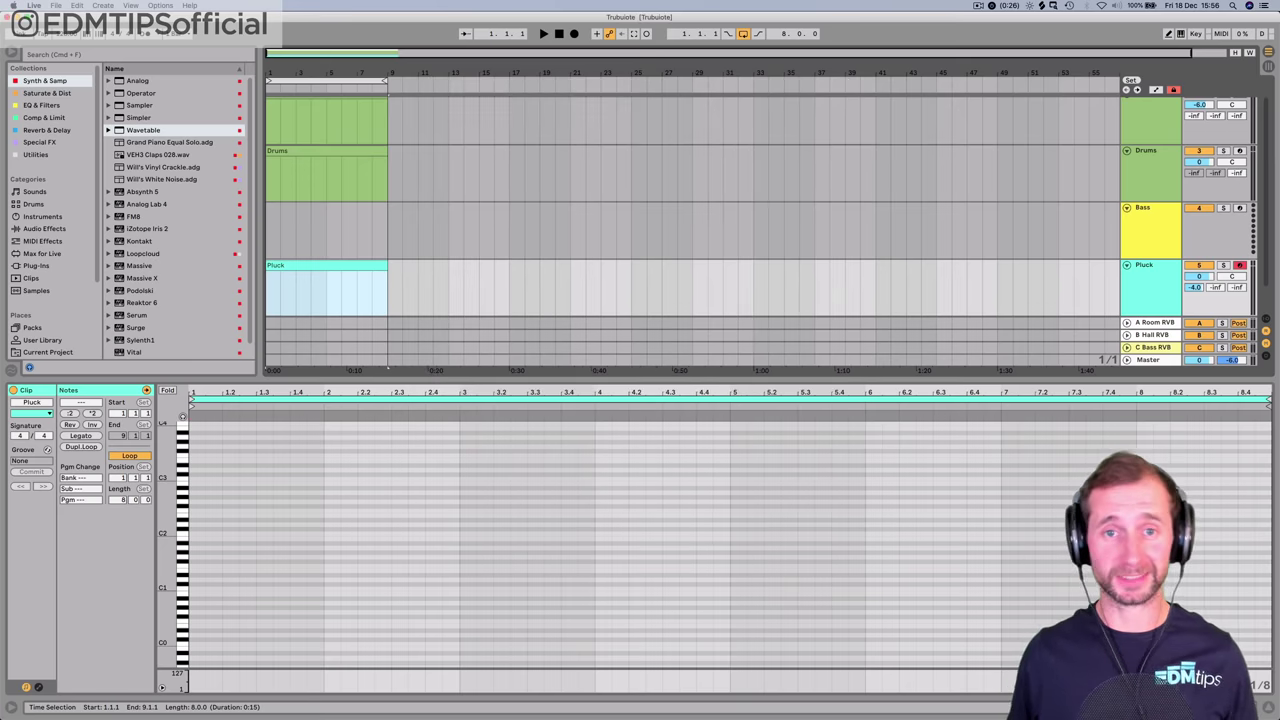
- Open the Pluck clip in the note editor
{"action": "left_click", "coordinate": [403, 231]}
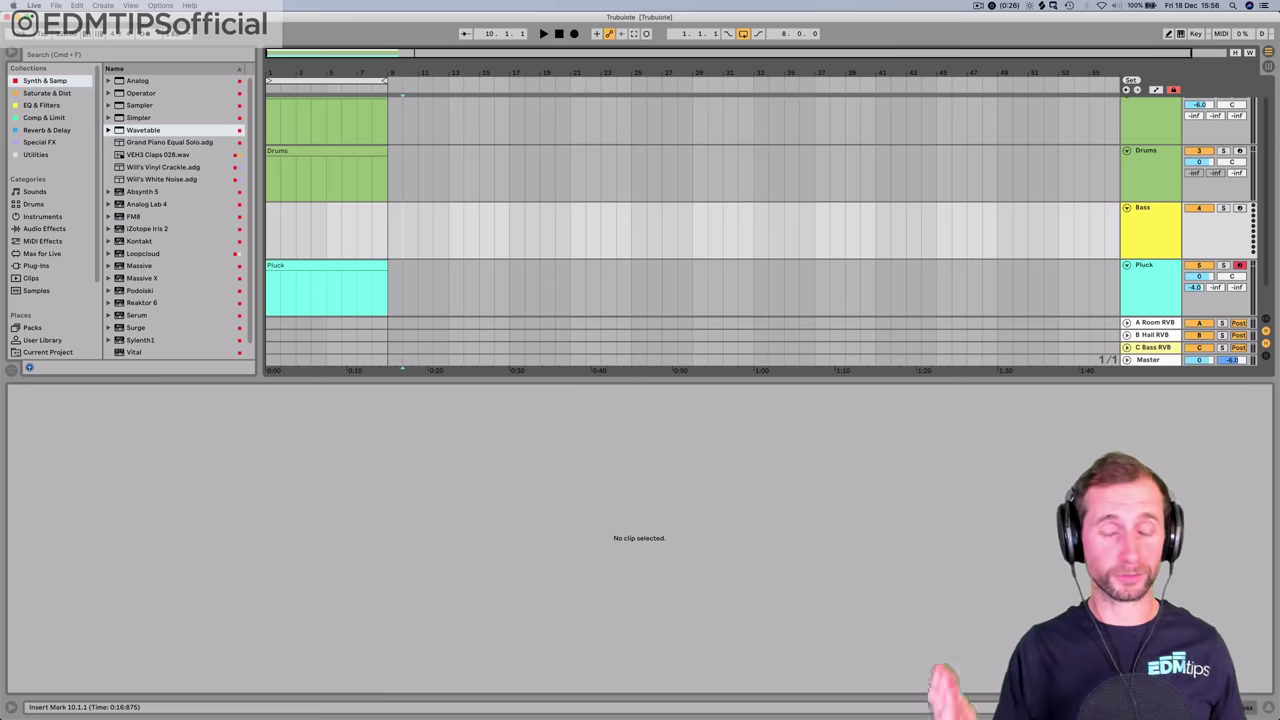
{"action": "left_click", "coordinate": [345, 266]}
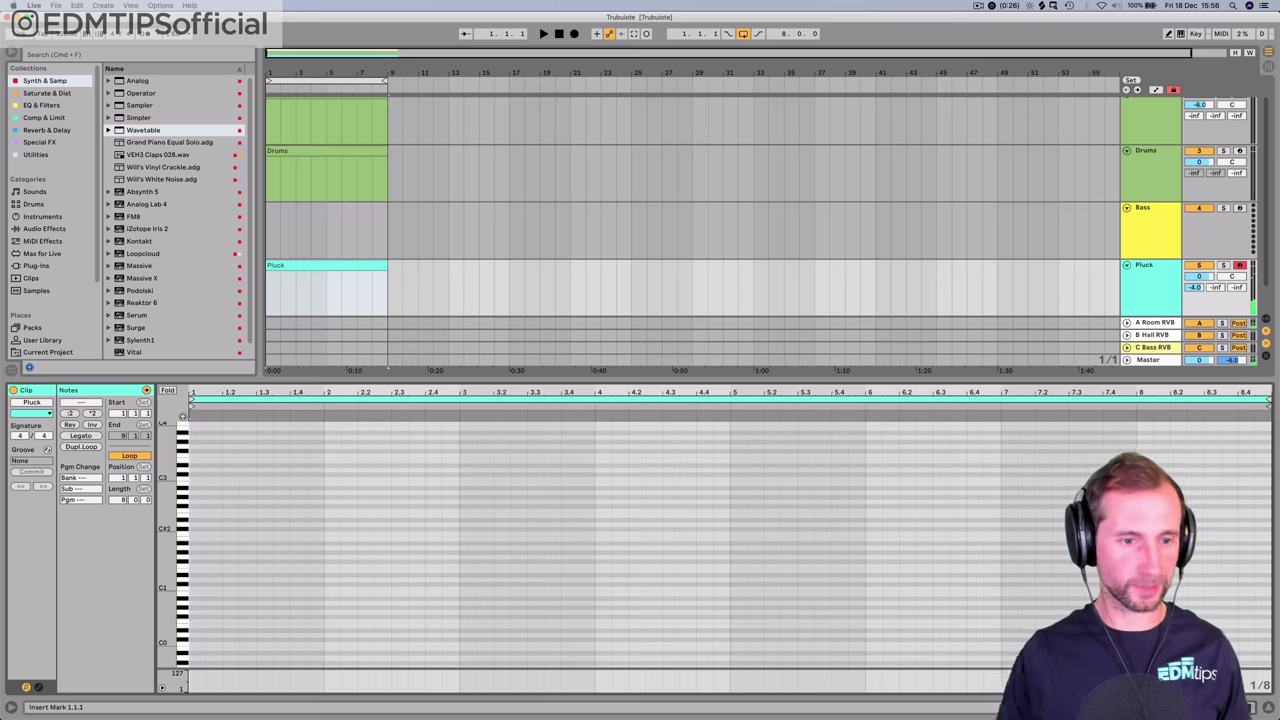
- Add an eighth-note D2 at the start of the Pluck clip and duplicate it into a run of four notes
{"action": "double_click", "coordinate": [196, 528]}
{"action": "key", "text": "space"}
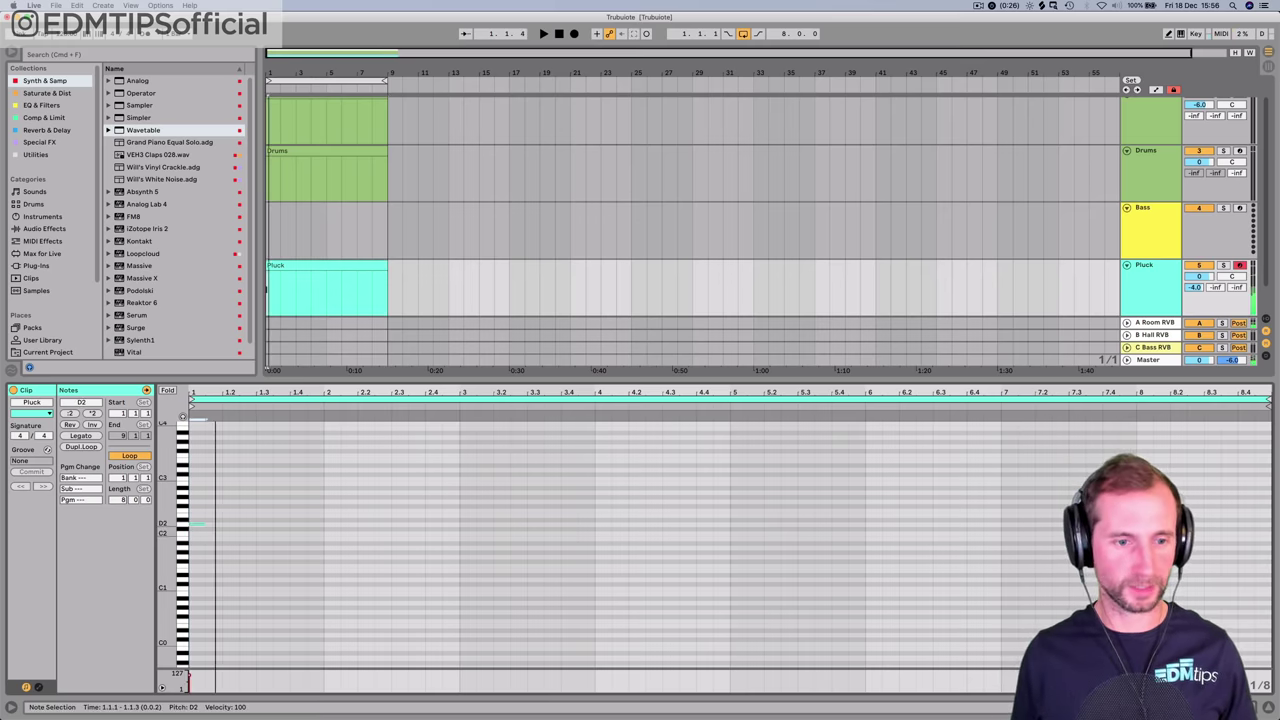
{"action": "key", "text": "space"}
{"action": "key", "text": "super+d"}
{"action": "key", "text": "space"}
{"action": "key", "text": "space"}
{"action": "key", "text": "super+d"}
{"action": "key", "text": "super+d"}
- Duplicate the run of D2 eighth notes until it fills bars 1 to 3
{"action": "left_click_drag", "start_coordinate": [254, 515], "coordinate": [216, 525]}
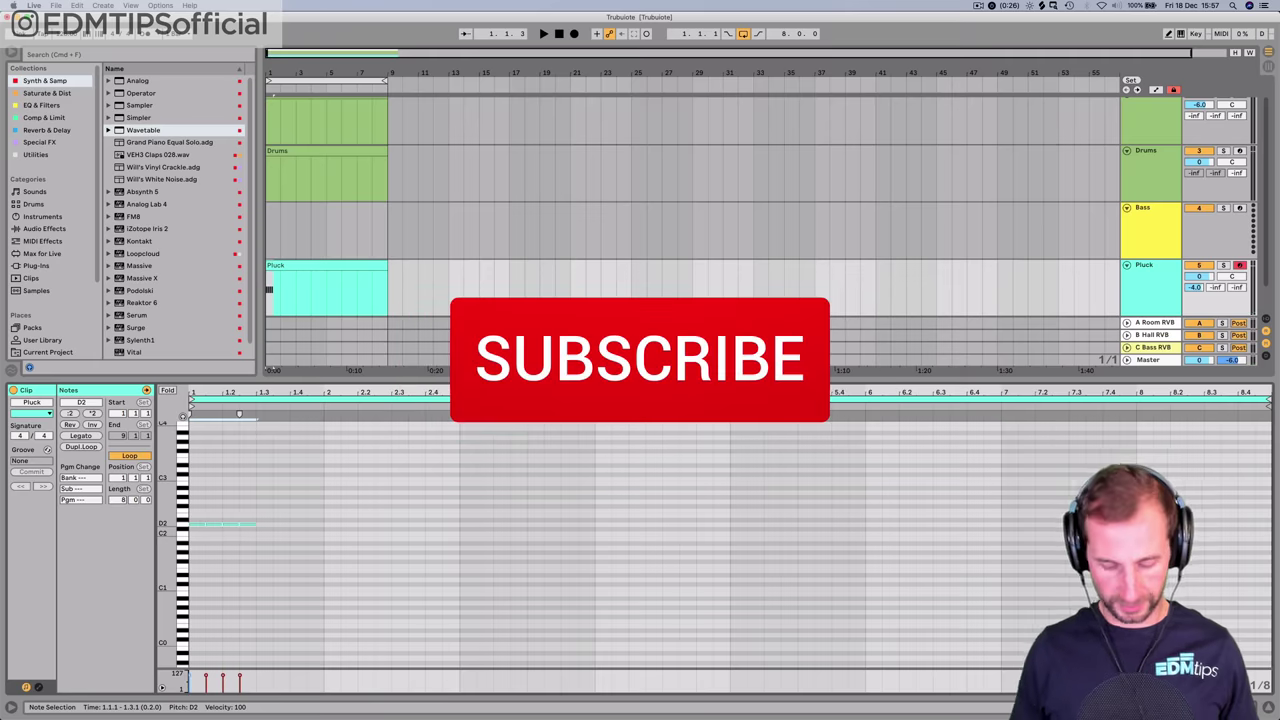
{"action": "key", "text": "super+d"}
{"action": "key", "text": "space"}
{"action": "key", "text": "super+d"}
{"action": "key", "text": "super+d"}
{"action": "key", "text": "super+d"}
{"action": "key", "text": "super+d"}
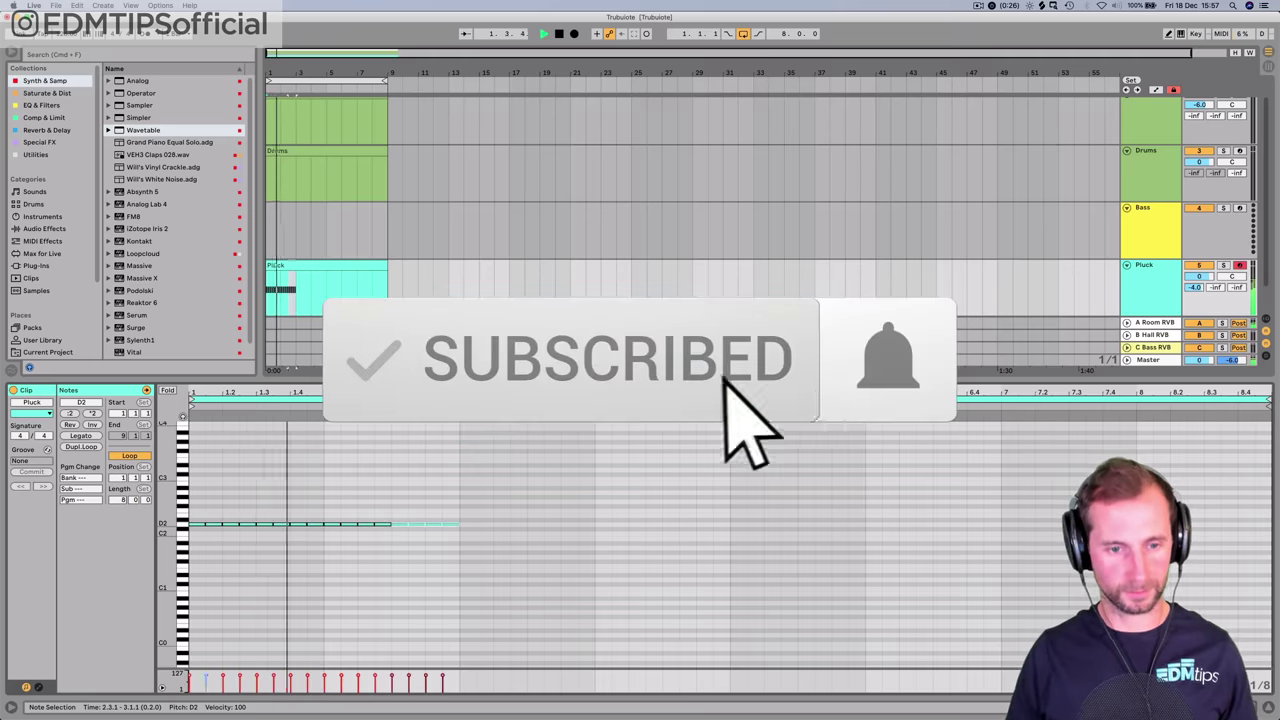
{"action": "key", "text": "space"}
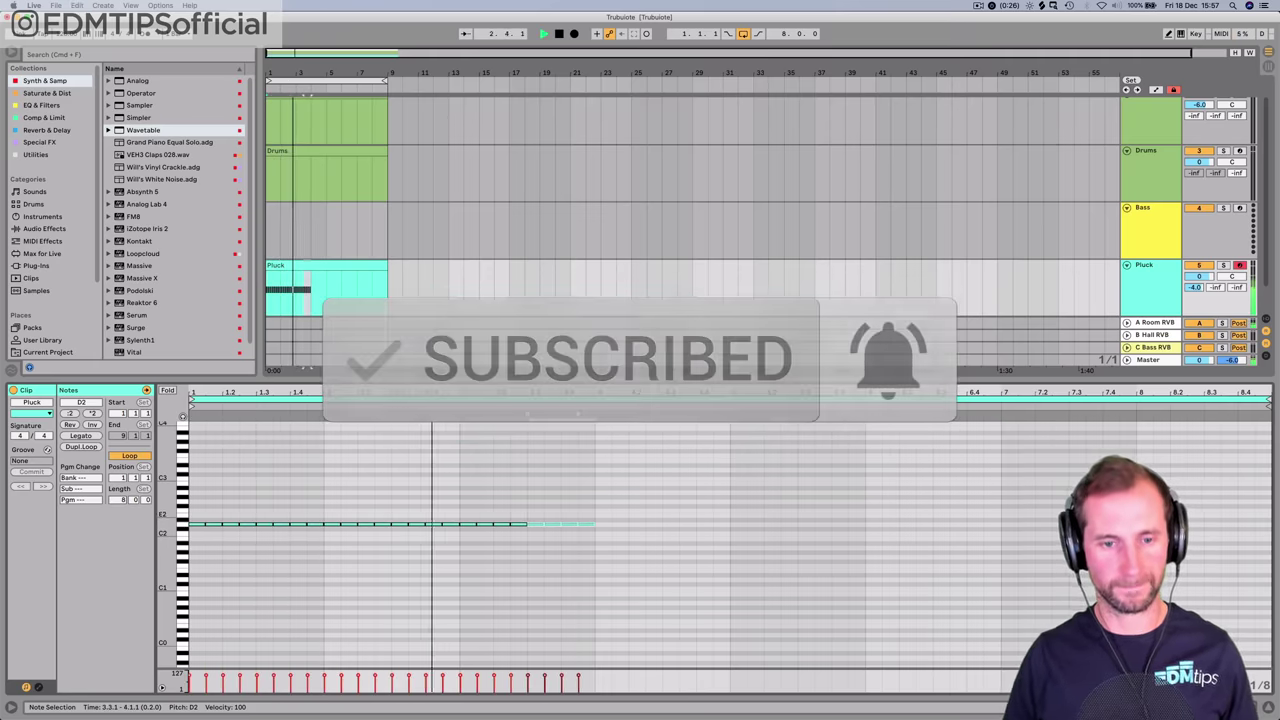
- Transpose all the notes in bar 3 up four semitones to F#2
{"action": "left_click_drag", "start_coordinate": [458, 514], "coordinate": [592, 548]}
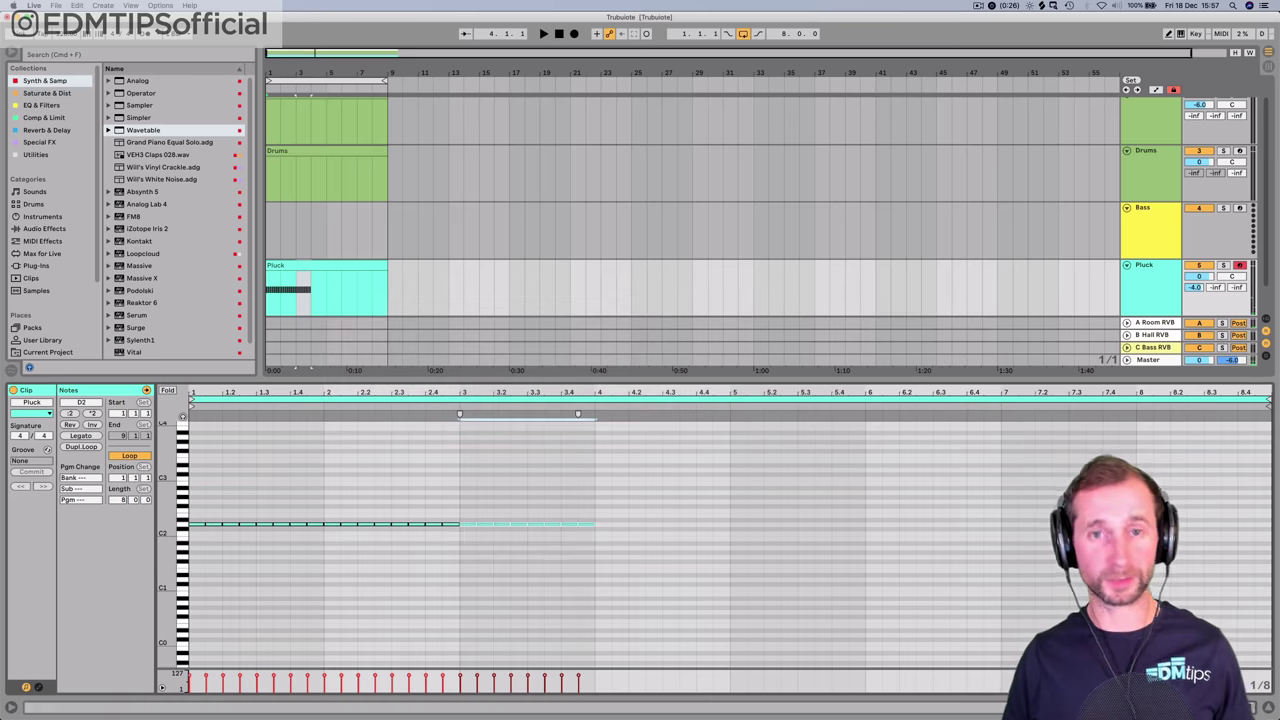
{"action": "left_click_drag", "start_coordinate": [162, 481], "coordinate": [196, 515]}
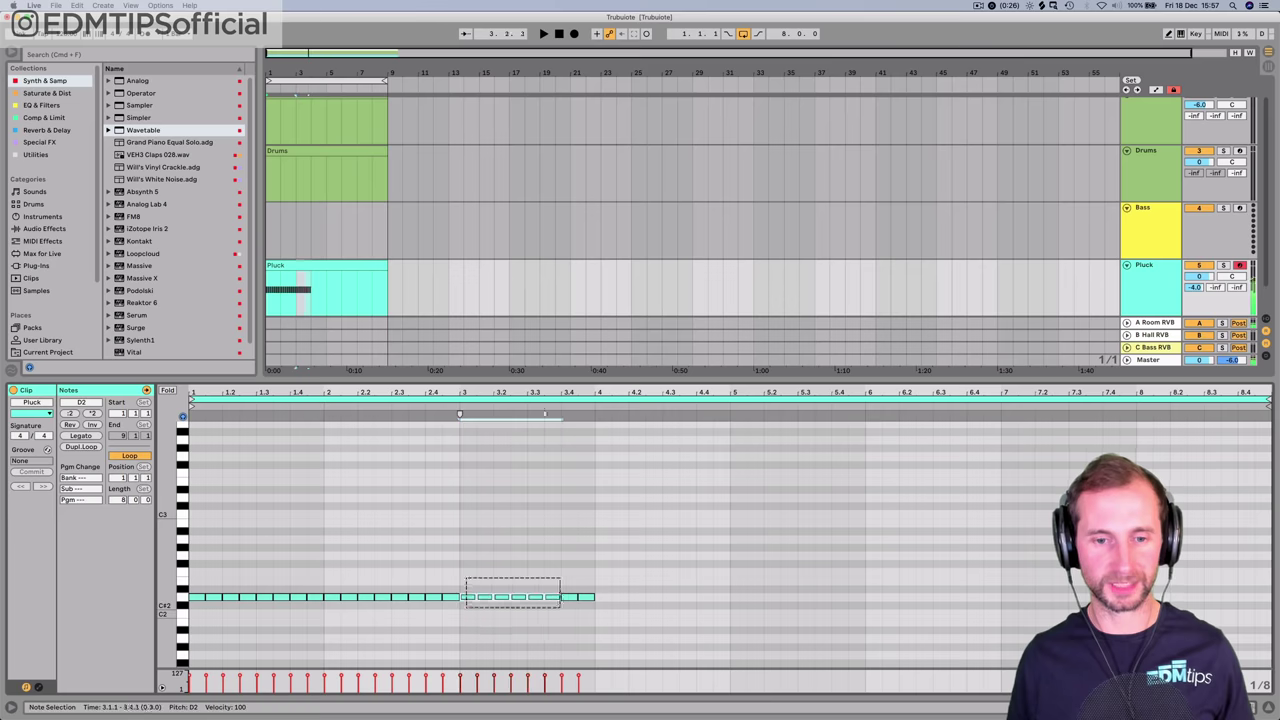
{"action": "key", "text": "Up"}
{"action": "key", "text": "Up"}
{"action": "key", "text": "Up"}
{"action": "key", "text": "Up"}
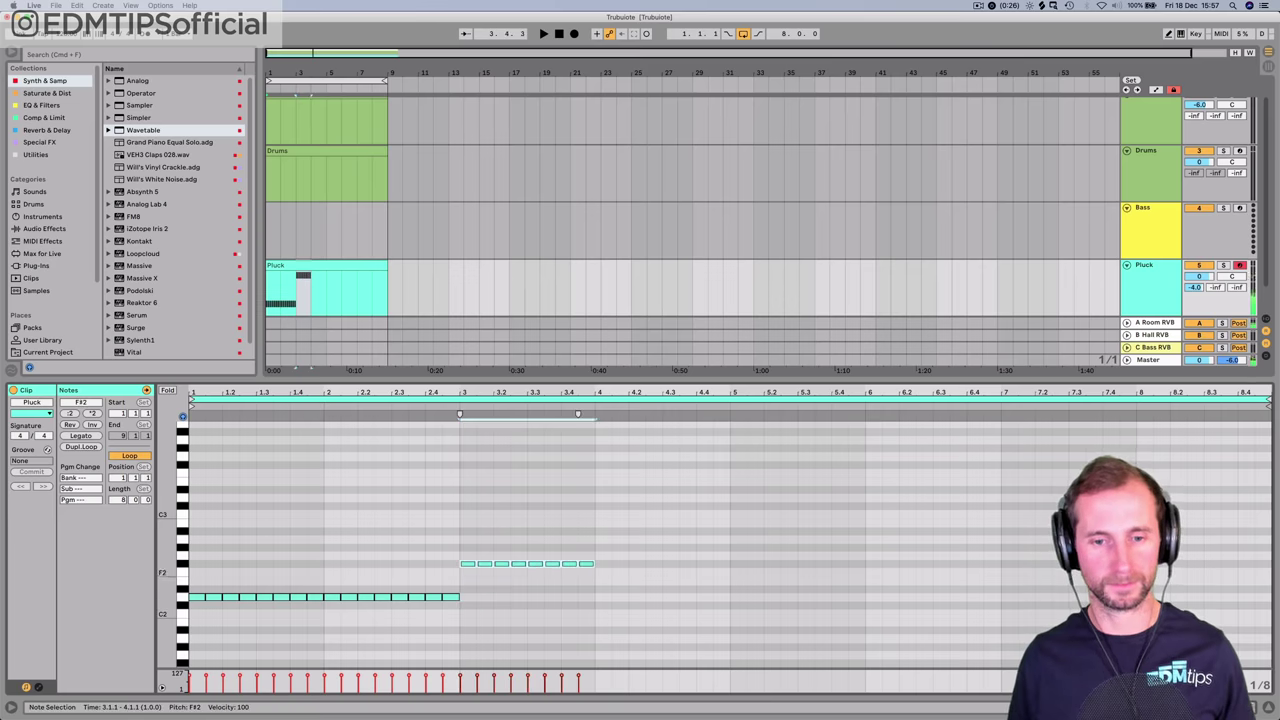
- Duplicate the last F#2 eighth note until the run fills bar 4
{"action": "left_click", "coordinate": [586, 564]}
{"action": "key", "text": "super+d"}
{"action": "key", "text": "super+d"}
{"action": "key", "text": "super+d"}
{"action": "key", "text": "super+d"}
{"action": "key", "text": "super+d"}
{"action": "key", "text": "super+d"}
{"action": "key", "text": "super+d"}
{"action": "key", "text": "super+d"}
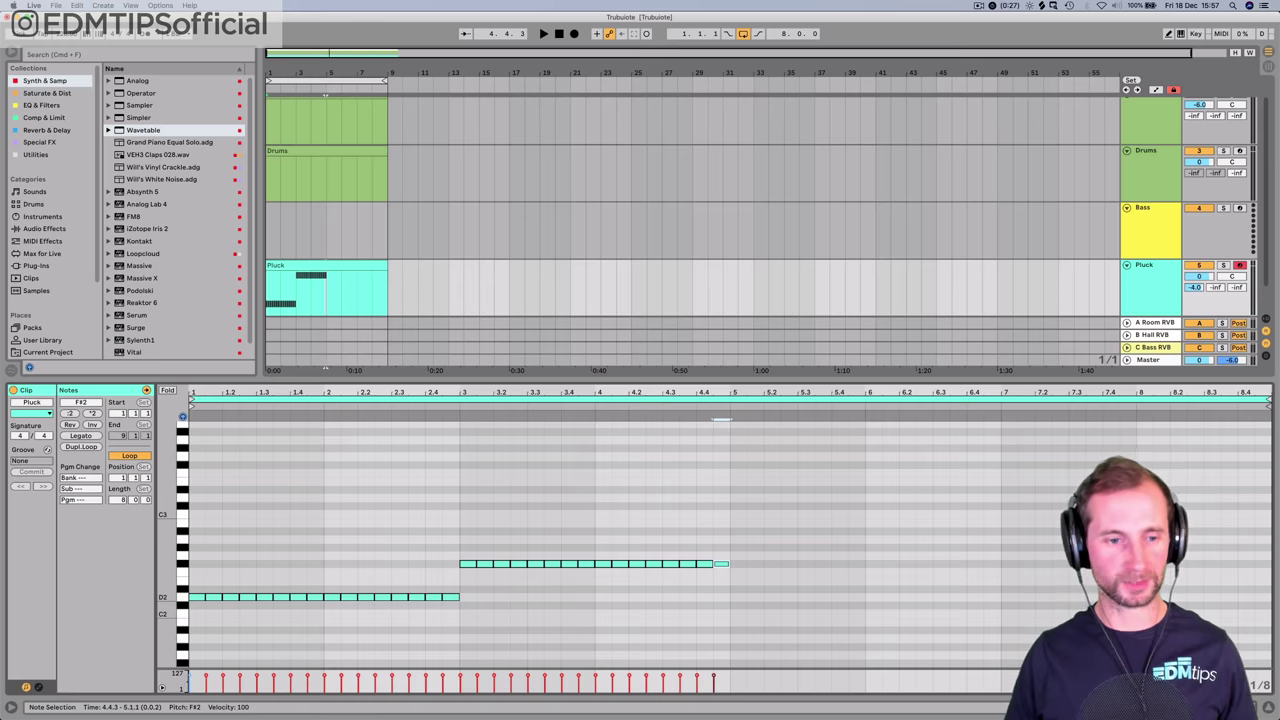
- Stack copies of the first D2 note at F#2 and A2 to form a chord
{"action": "left_click", "coordinate": [198, 597]}
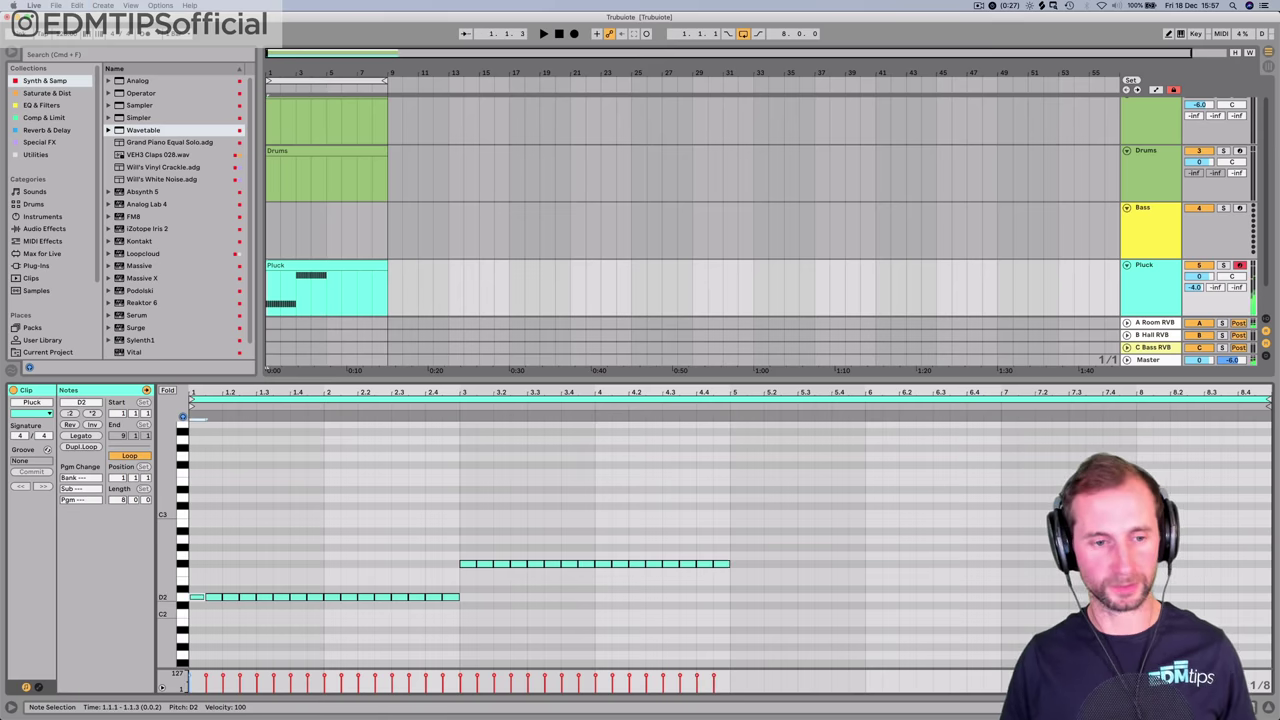
{"action": "key", "text": "Up"}
{"action": "key", "text": "Up"}
{"action": "key", "text": "Up"}
{"action": "key", "text": "Up"}
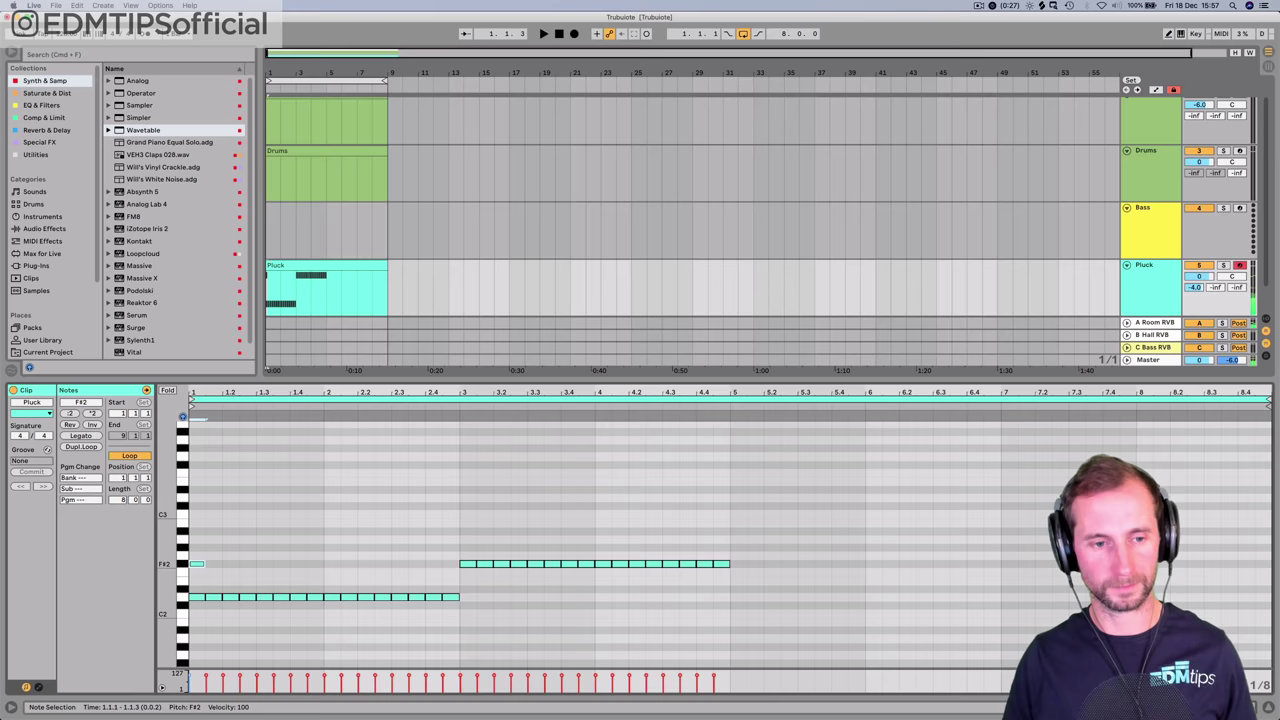
{"action": "key", "text": "Up"}
{"action": "key", "text": "Up"}
{"action": "key", "text": "Up"}
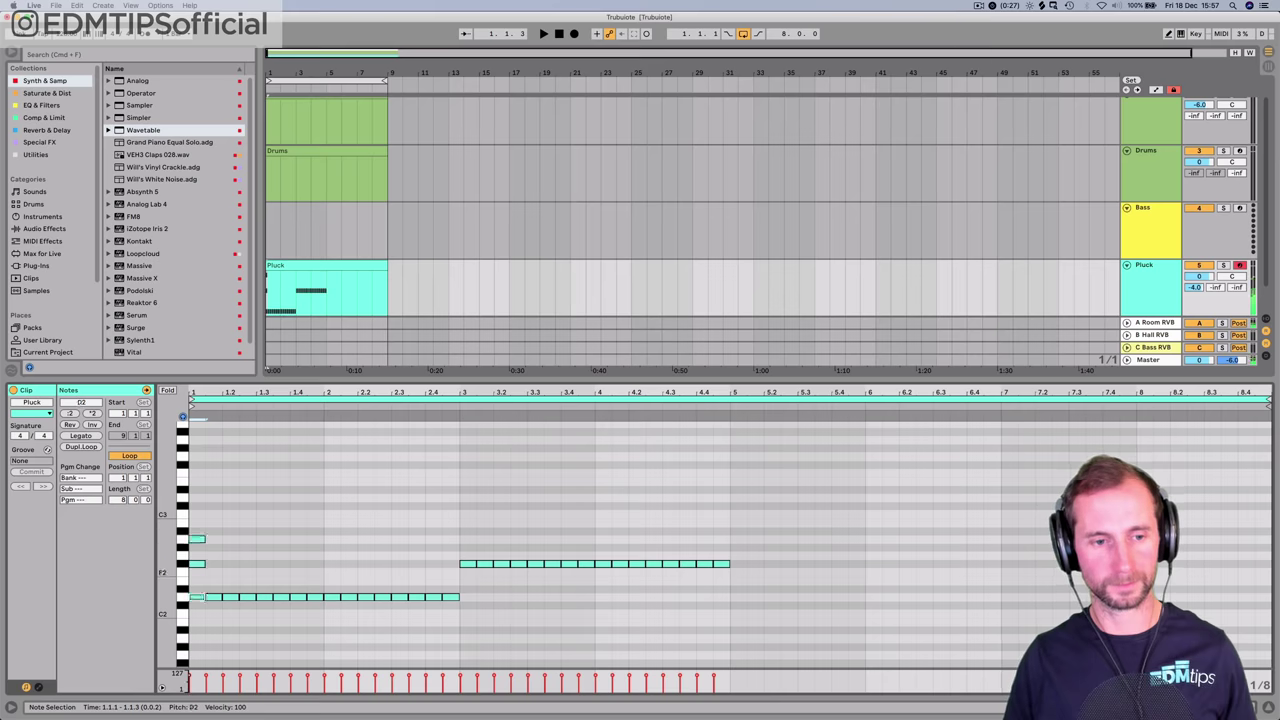
{"action": "key", "text": "Up"}
{"action": "key", "text": "Up"}
{"action": "key", "text": "Up"}
{"action": "key", "text": "Up"}
{"action": "key", "text": "Up"}
{"action": "key", "text": "Up"}
{"action": "key", "text": "Up"}
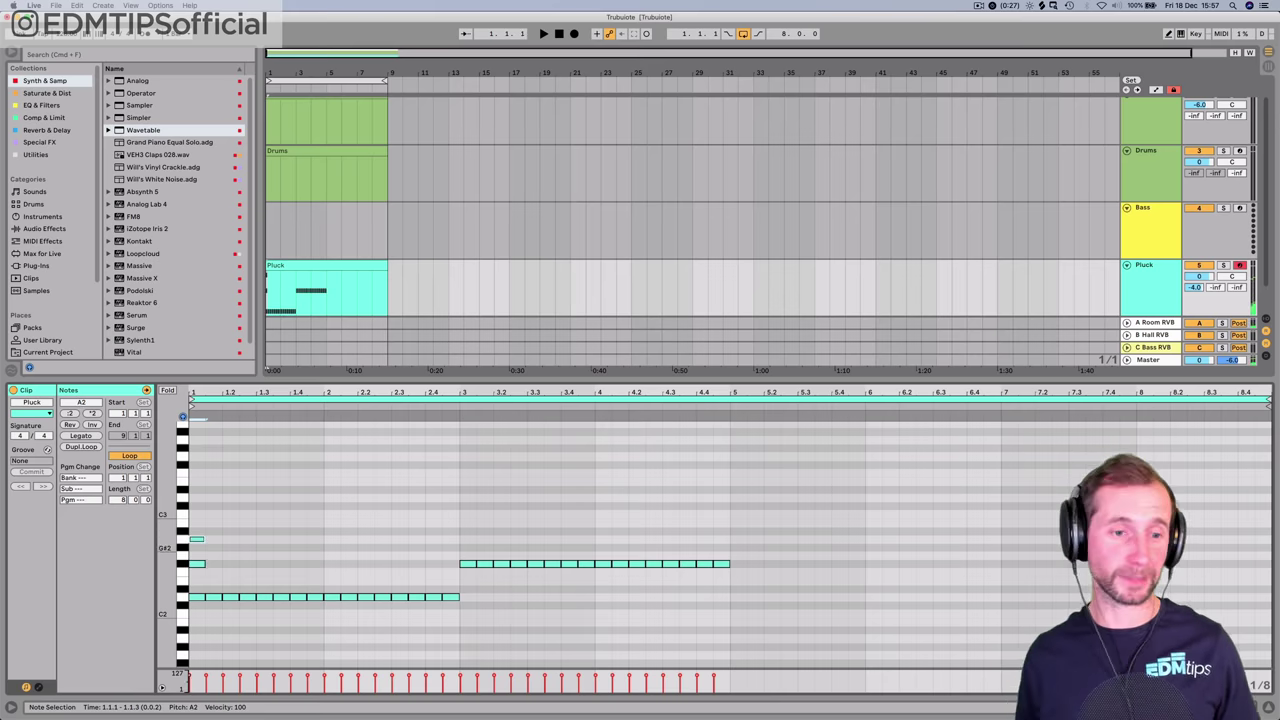
- Audition the first chord with its middle note lowered to F2, and return that note to F#2
{"action": "left_click", "coordinate": [197, 564]}
{"action": "key", "text": "Down"}
{"action": "key", "text": "Down"}
{"action": "key", "text": "Down"}
{"action": "key", "text": "Down"}
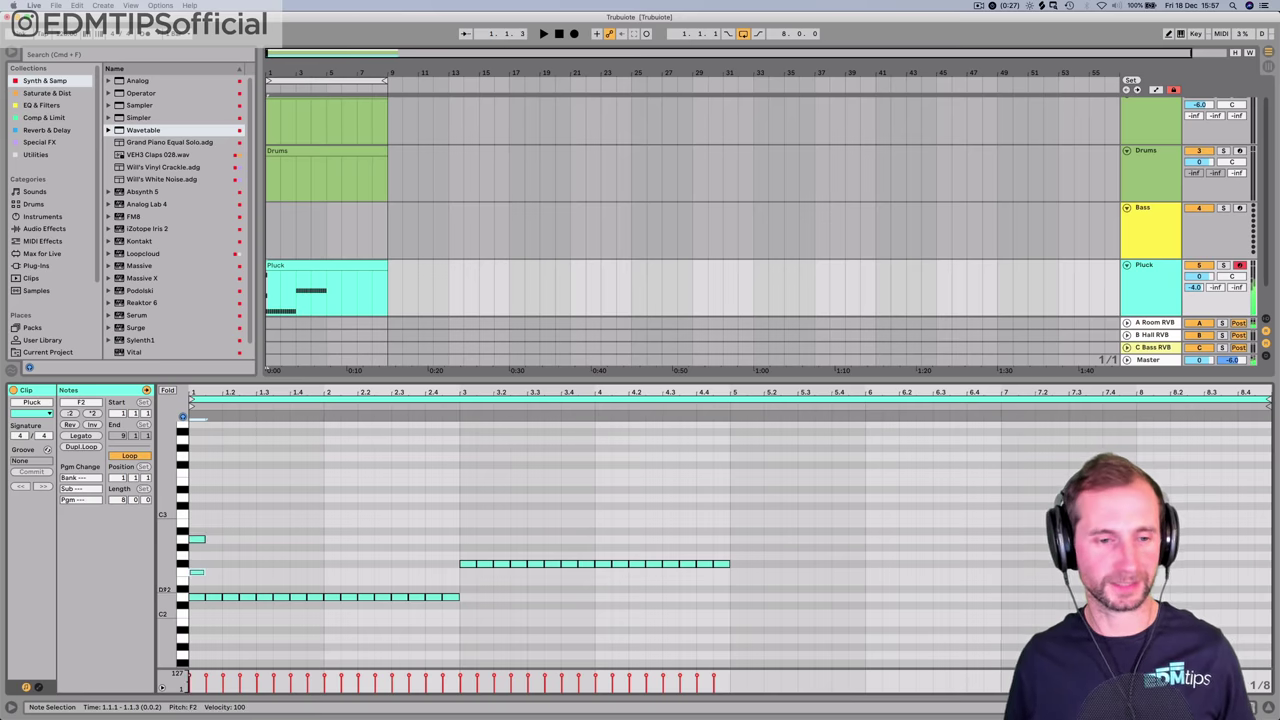
{"action": "left_click", "coordinate": [197, 540]}
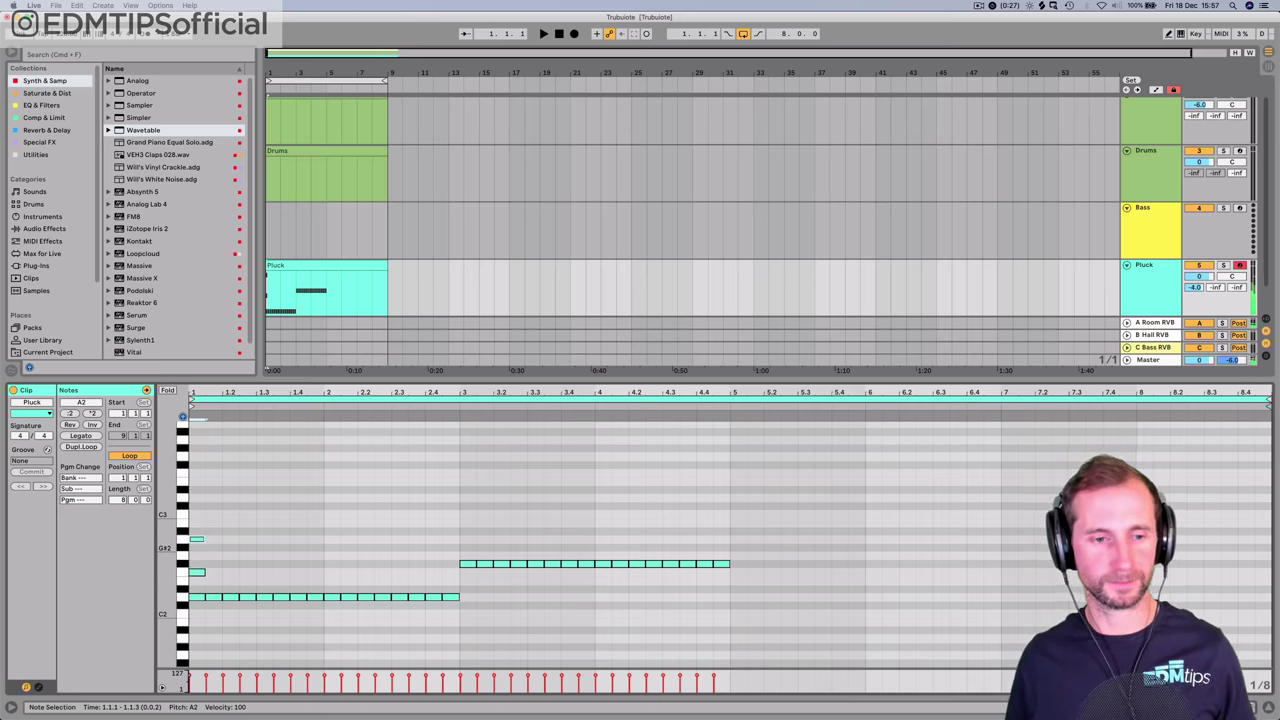
{"action": "left_click", "coordinate": [197, 572]}
{"action": "key", "text": "Up"}
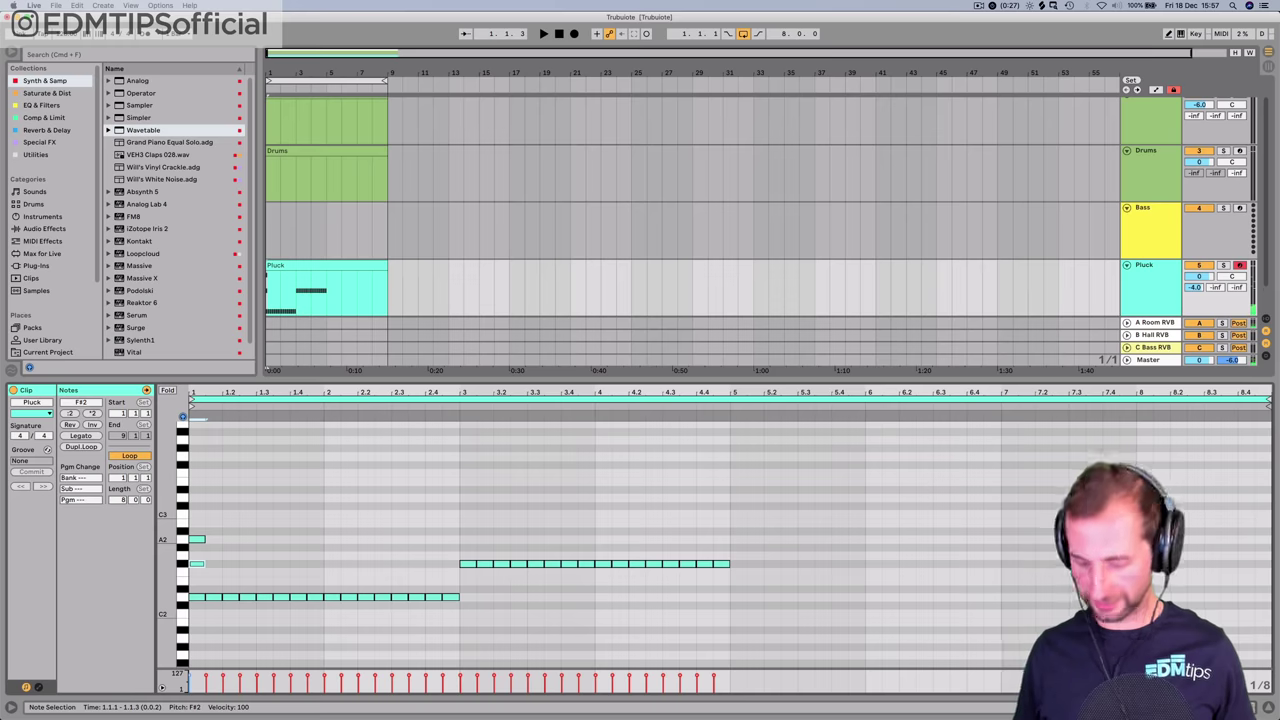
- Add C#3 to the first chord and duplicate its F#2, A2 and C#3 notes to the end of bar 2
{"action": "left_click_drag", "start_coordinate": [197, 540], "coordinate": [198, 572]}
{"action": "left_click", "coordinate": [209, 490]}
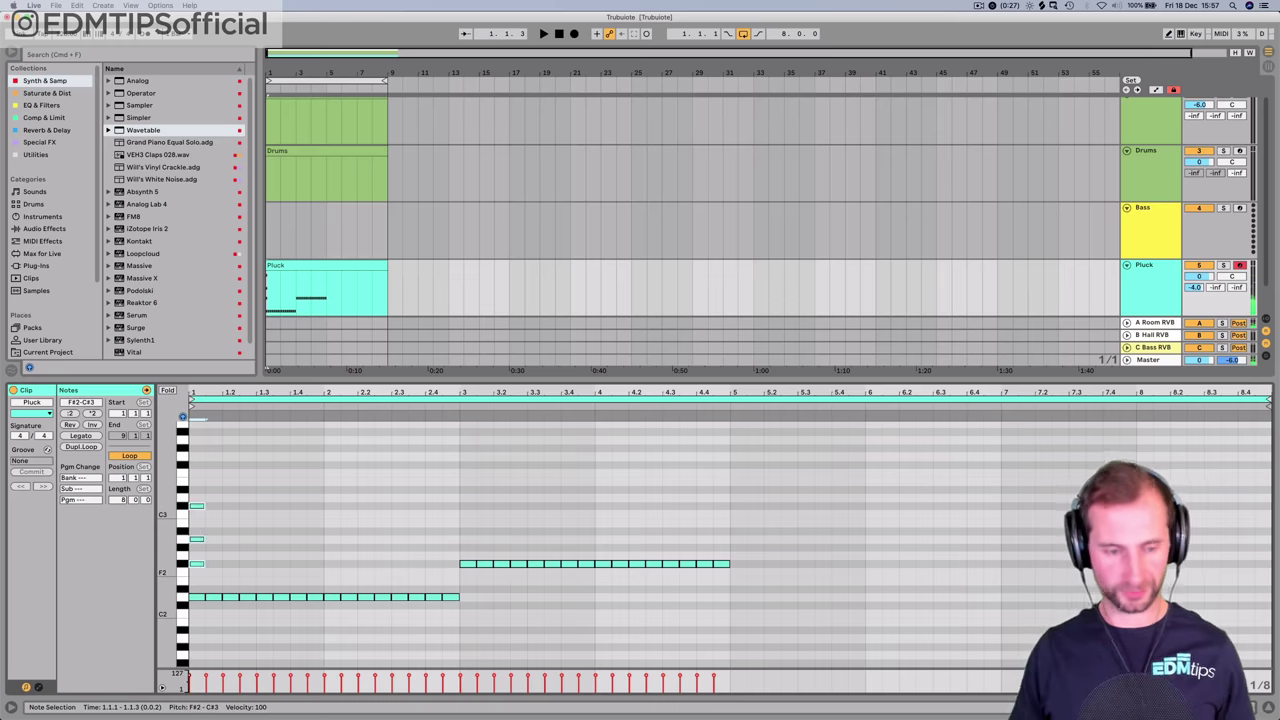
{"action": "key", "text": "super+d"}
{"action": "key", "text": "super+d"}
{"action": "key", "text": "super+d"}
{"action": "key", "text": "super+d"}
{"action": "key", "text": "super+d"}
{"action": "key", "text": "super+d"}
{"action": "key", "text": "super+d"}
{"action": "key", "text": "super+d"}
{"action": "key", "text": "super+d"}
{"action": "key", "text": "super+d"}
{"action": "key", "text": "super+d"}
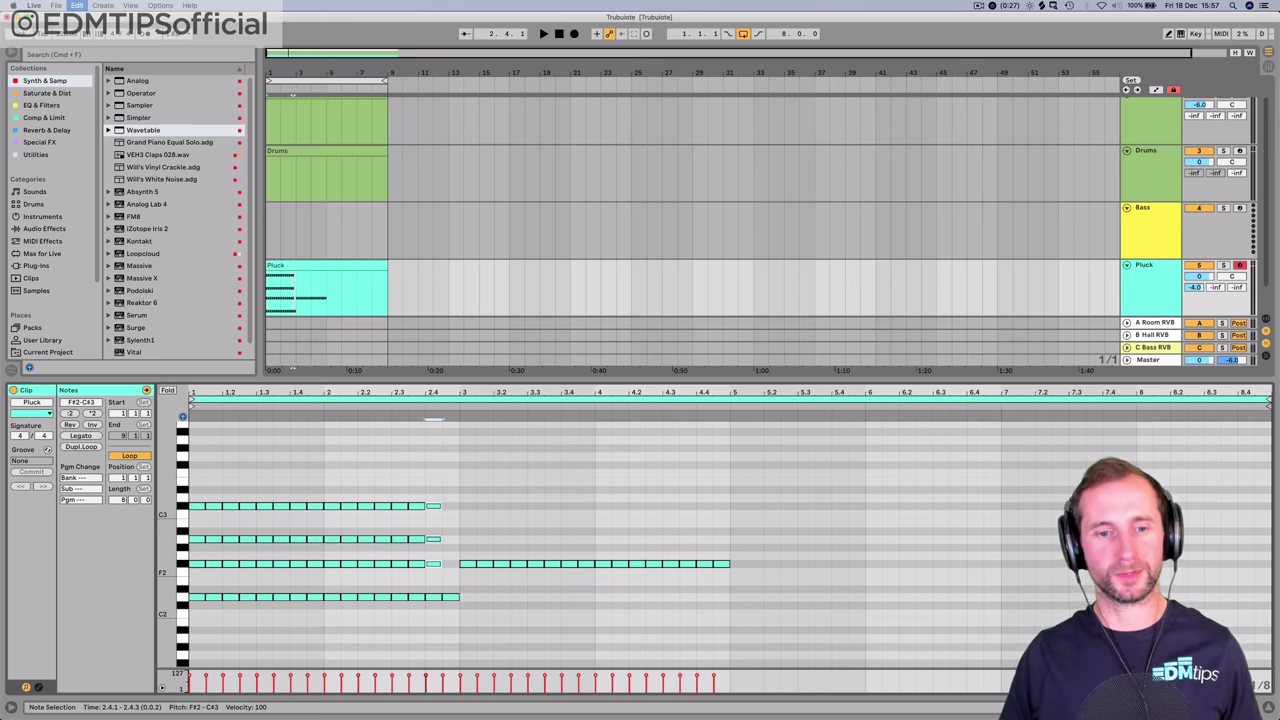
- Add A2, C#3 and E3 eighth notes above the first F#2 note of bar 3
{"action": "left_click", "coordinate": [468, 564]}
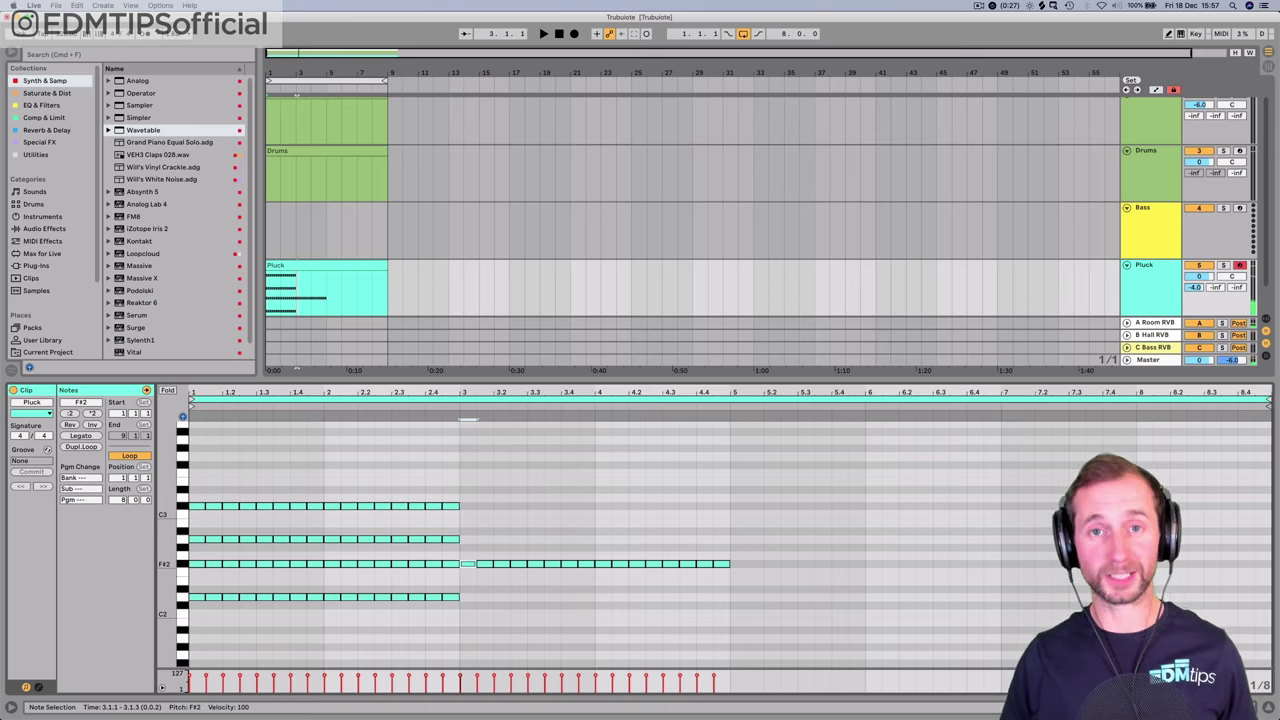
{"action": "double_click", "coordinate": [470, 540]}
{"action": "double_click", "coordinate": [472, 506]}
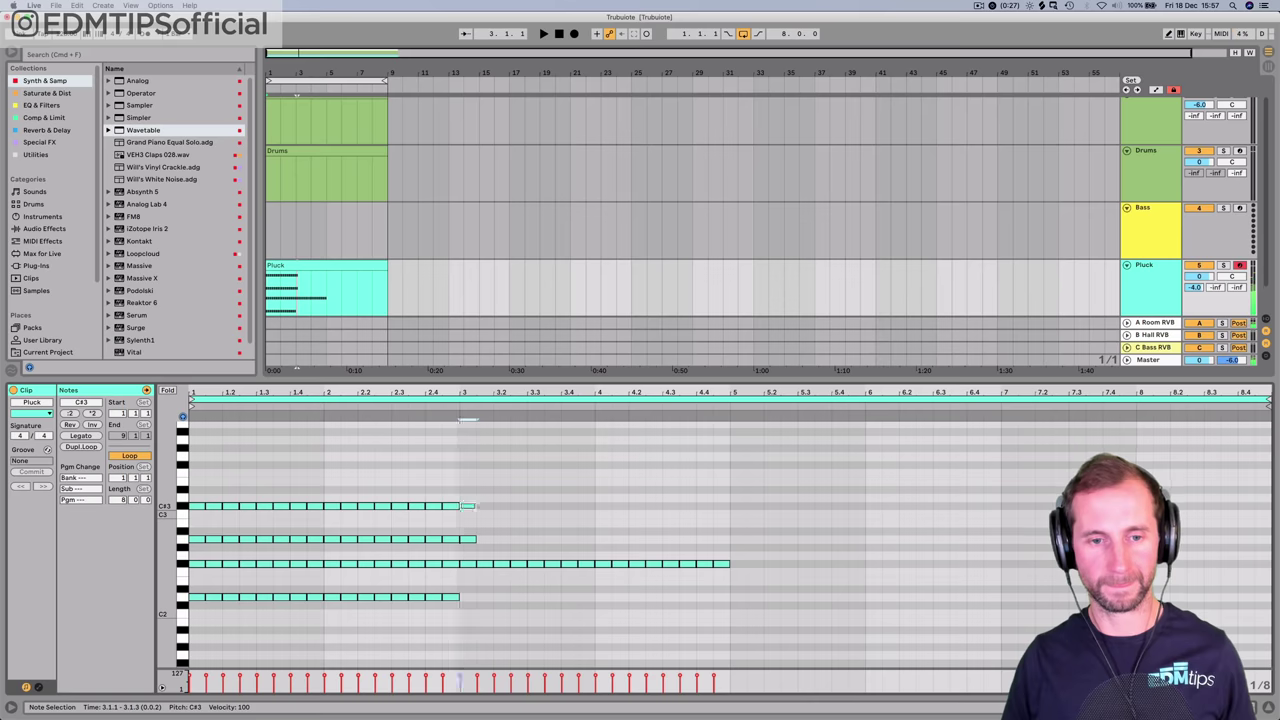
{"action": "key", "text": "Up"}
{"action": "key", "text": "Up"}
{"action": "key", "text": "Up"}
- Duplicate the A2, C#3 and E3 notes across bars 3 and 4
{"action": "left_click_drag", "start_coordinate": [471, 548], "coordinate": [462, 474]}
{"action": "key", "text": "super+d"}
{"action": "key", "text": "super+d"}
{"action": "key", "text": "super+d"}
{"action": "key", "text": "super+d"}
{"action": "key", "text": "super+d"}
{"action": "key", "text": "super+d"}
{"action": "key", "text": "super+d"}
{"action": "key", "text": "super+d"}
{"action": "key", "text": "super+d"}
{"action": "key", "text": "super+d"}
{"action": "key", "text": "super+d"}
{"action": "key", "text": "super+d"}
{"action": "key", "text": "super+d"}
{"action": "key", "text": "super+d"}
{"action": "key", "text": "super+d"}
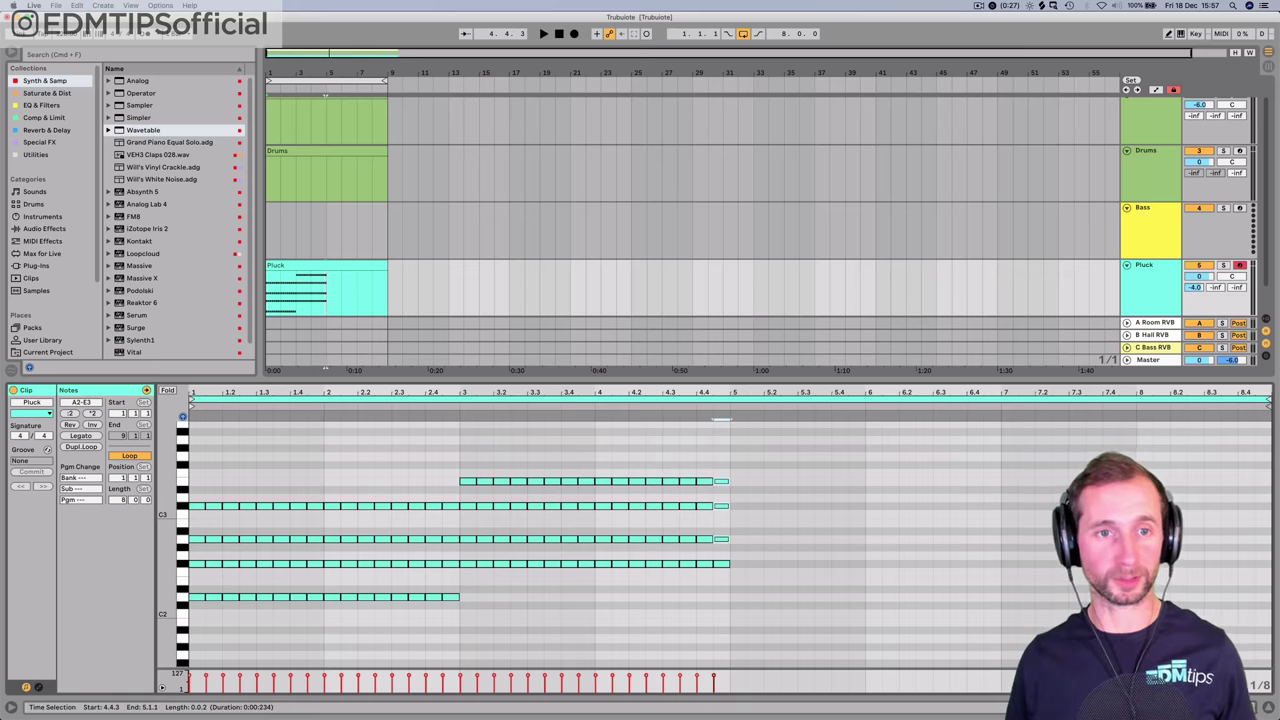
- Play the four-bar loop and, in Wavetable, set Filter 1 frequency to 20 Hz and its Amp envelope modulation to 56
{"action": "key", "text": "space"}
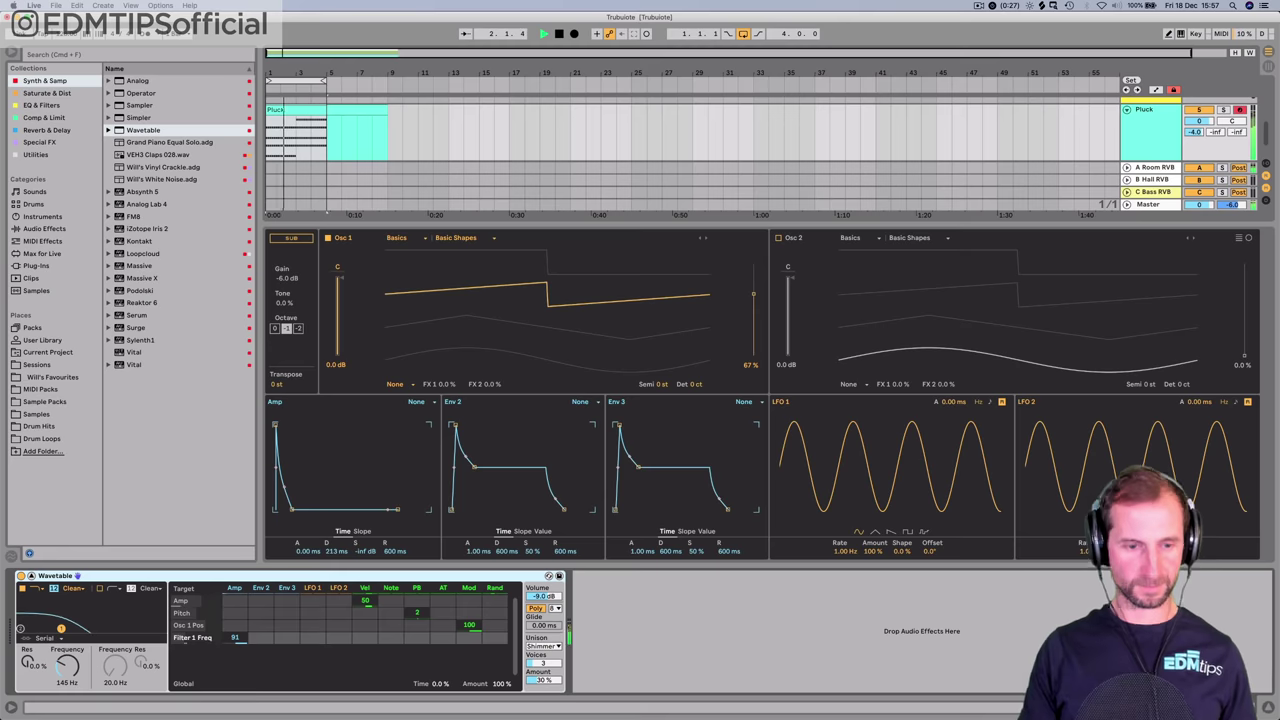
{"action": "key", "text": "shift+Tab"}
{"action": "left_click_drag", "start_coordinate": [50, 645], "coordinate": [50, 645]}
{"action": "left_click_drag", "start_coordinate": [235, 638], "coordinate": [235, 670]}
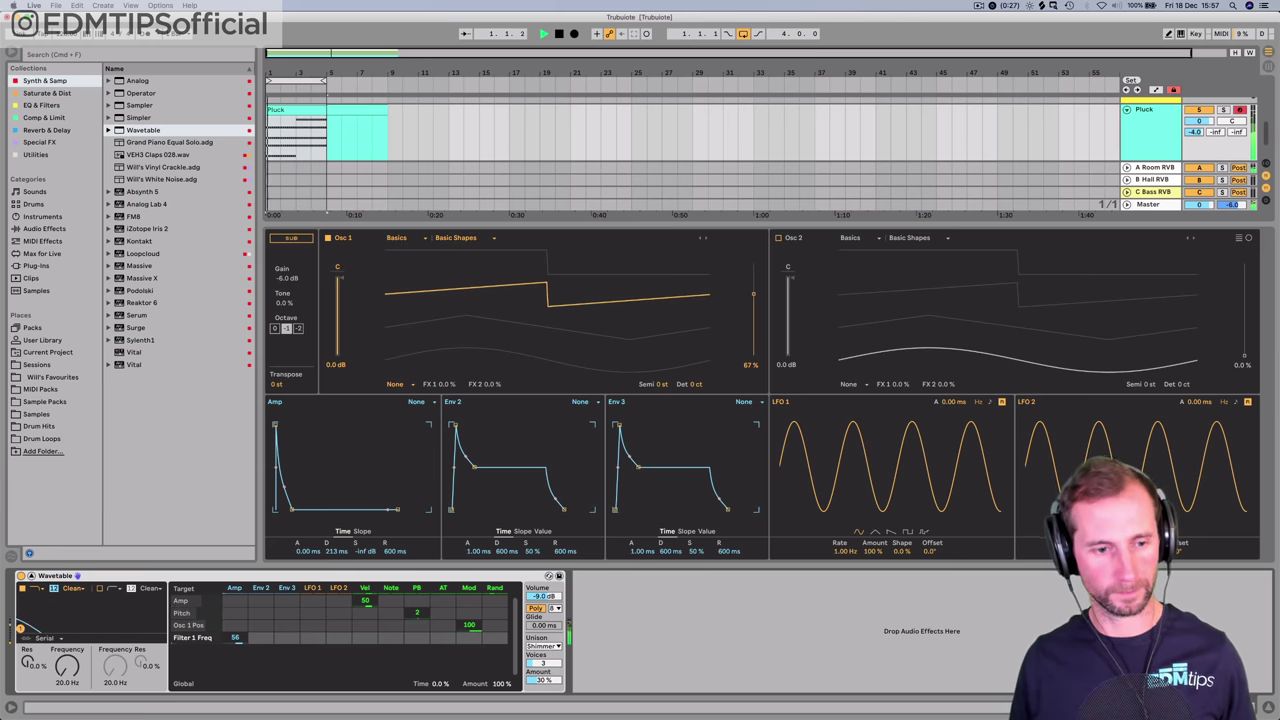
- Open Filter 1 to 17.4 kHz and set the amp envelope's sustain to -16 dB and release to 1.33 s
{"action": "left_click_drag", "start_coordinate": [67, 666], "coordinate": [67, 565]}
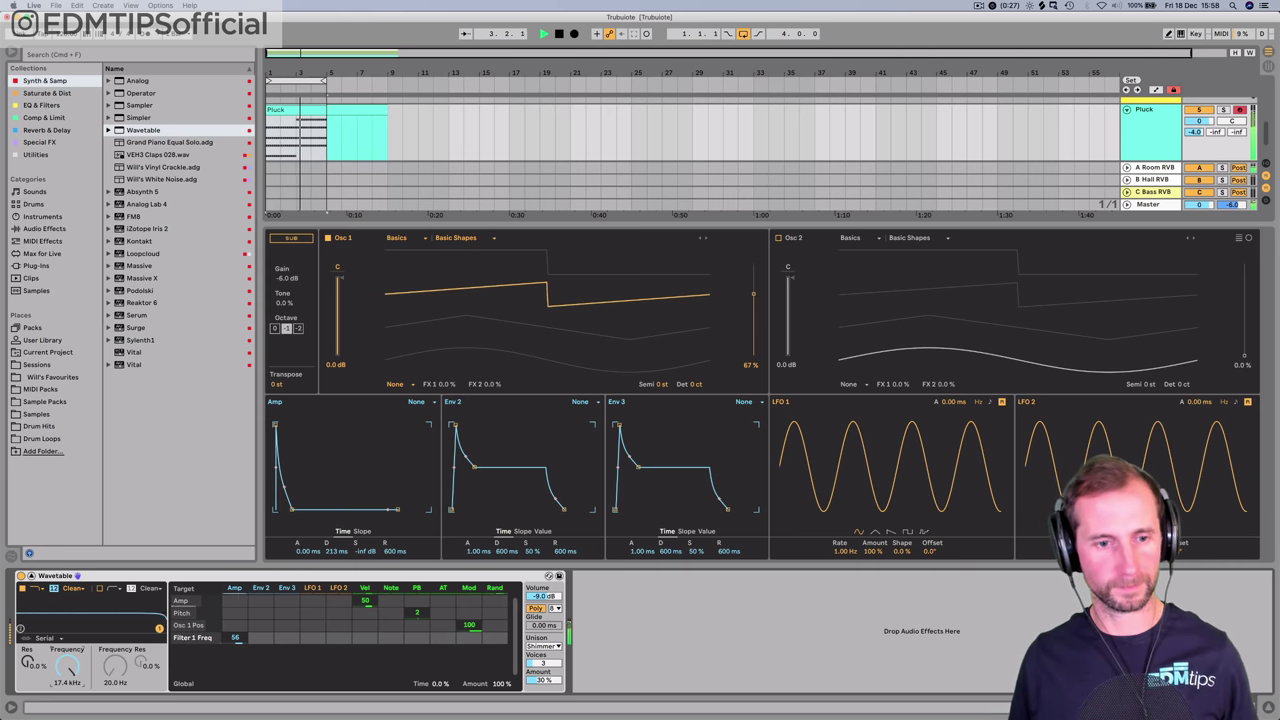
{"action": "left_click_drag", "start_coordinate": [366, 551], "coordinate": [366, 508]}
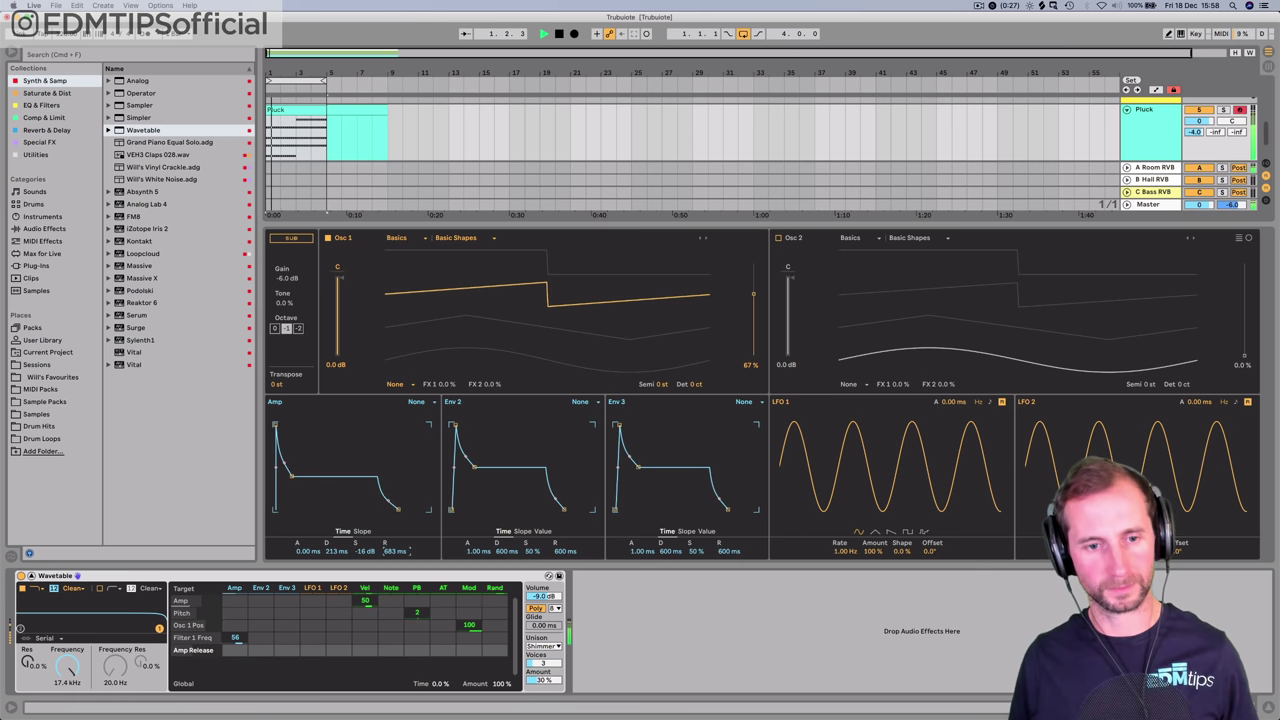
{"action": "left_click_drag", "start_coordinate": [394, 551], "coordinate": [394, 545]}
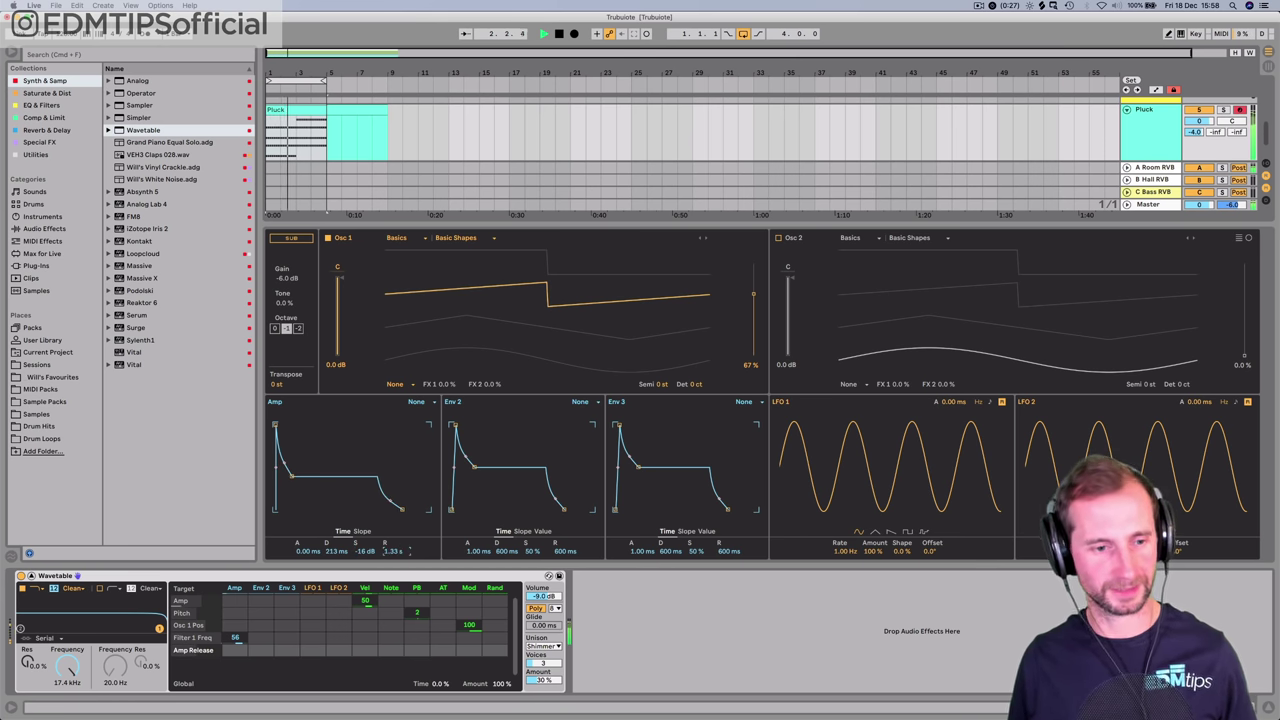
- Lower Filter 1 frequency to 280 Hz, raise its resonance to 46%, and sweep the frequency further down
{"action": "left_click_drag", "start_coordinate": [67, 665], "coordinate": [67, 712]}
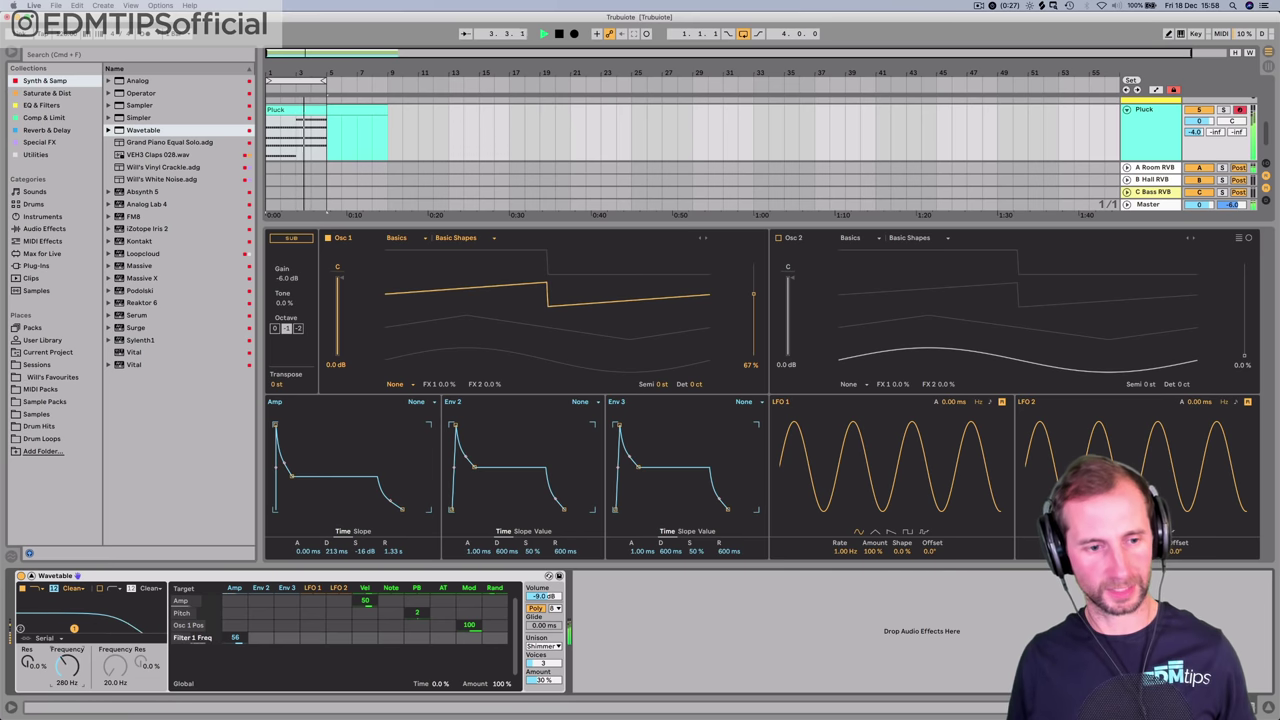
{"action": "left_click_drag", "start_coordinate": [27, 663], "coordinate": [27, 620]}
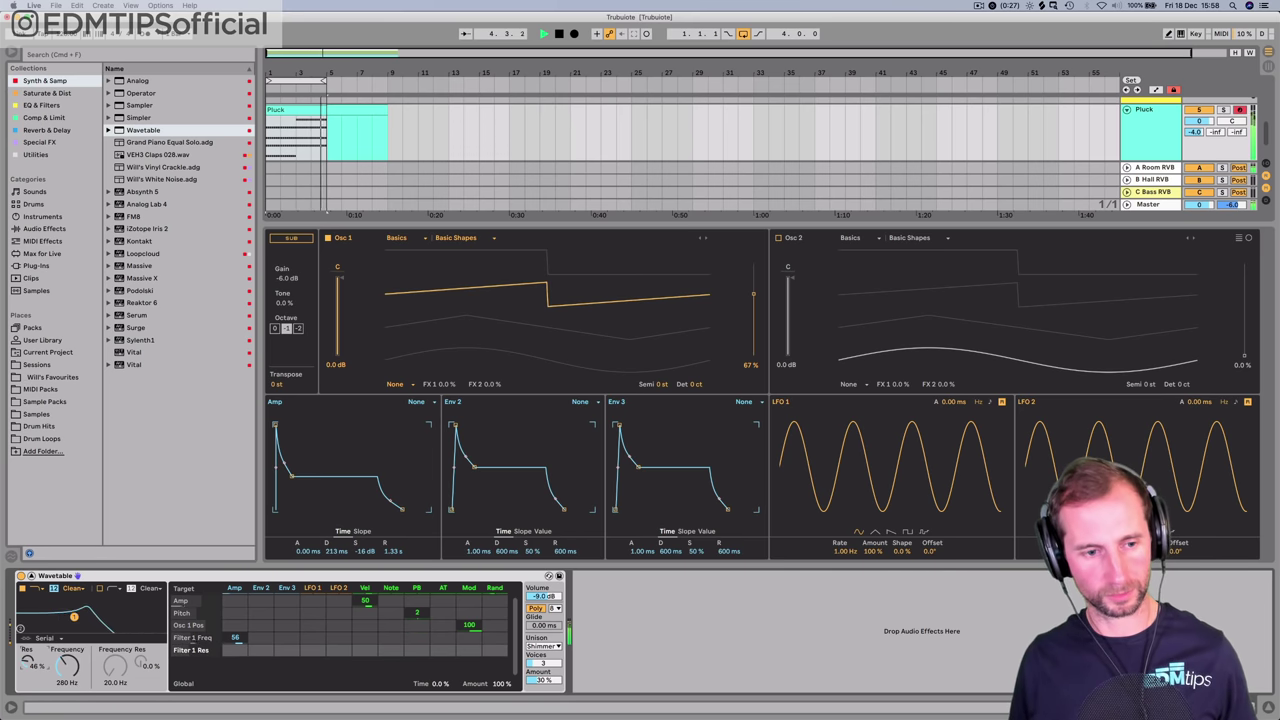
{"action": "left_click_drag", "start_coordinate": [67, 665], "coordinate": [67, 705]}
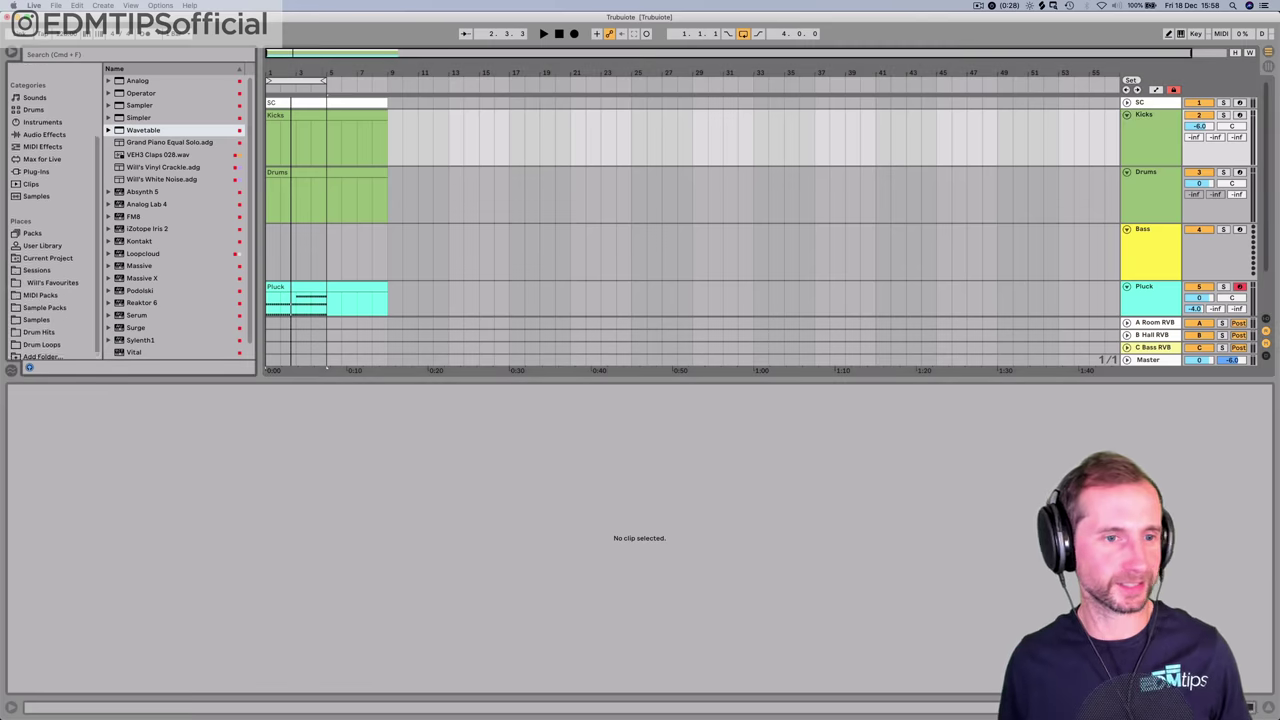
- Browse the Will's Favourites sample folder and expand its Drum Hits and Kicks folders
{"action": "scroll", "coordinate": [175, 215], "scroll_direction": "down", "scroll_amount": 1}
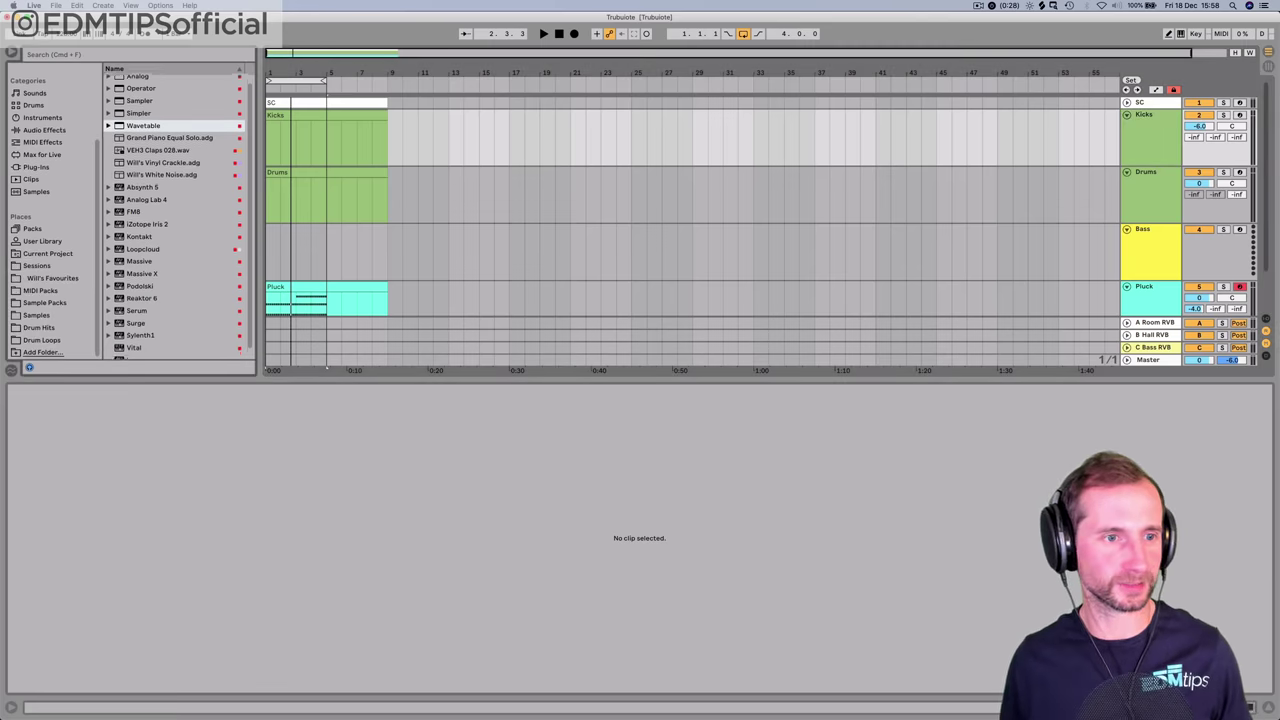
{"action": "scroll", "coordinate": [52, 215], "scroll_direction": "up", "scroll_amount": 5}
{"action": "scroll", "coordinate": [175, 215], "scroll_direction": "down", "scroll_amount": 1}
{"action": "scroll", "coordinate": [52, 215], "scroll_direction": "down", "scroll_amount": 5}
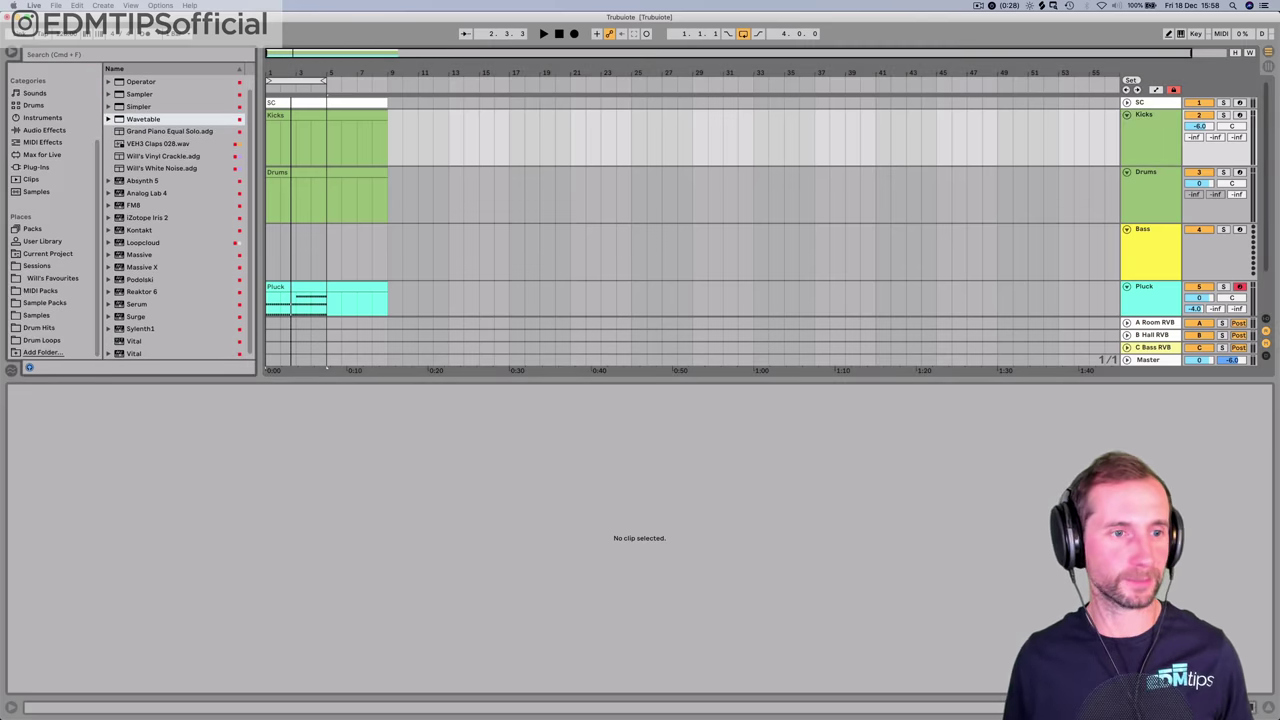
{"action": "left_click", "coordinate": [52, 278]}
{"action": "key", "text": "Right"}
{"action": "key", "text": "Down"}
{"action": "key", "text": "Right"}
{"action": "key", "text": "Down"}
{"action": "key", "text": "Down"}
{"action": "key", "text": "Down"}
{"action": "key", "text": "Down"}
{"action": "key", "text": "Down"}
{"action": "key", "text": "Down"}
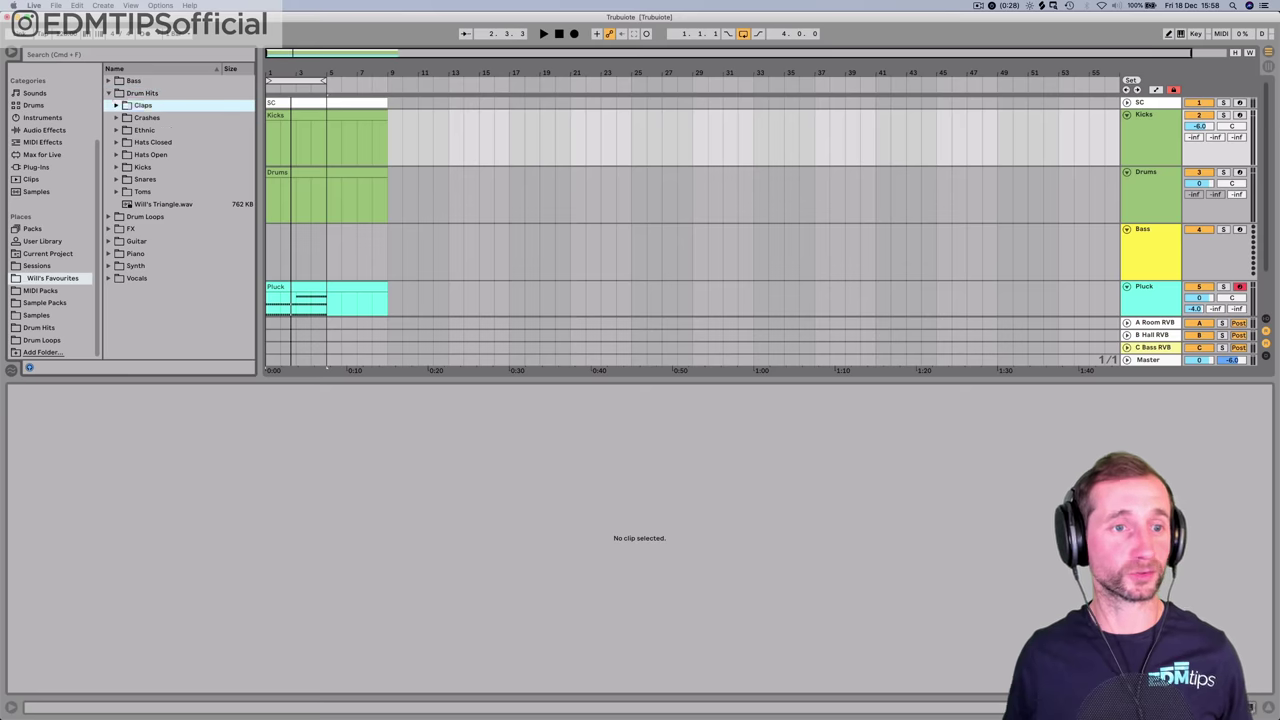
{"action": "key", "text": "Right"}
- Audition the samples in the Kicks folder, from the deep kick through the club kicks to Will Kick 2.wav
{"action": "key", "text": "Down"}
{"action": "key", "text": "Down"}
{"action": "key", "text": "Down"}
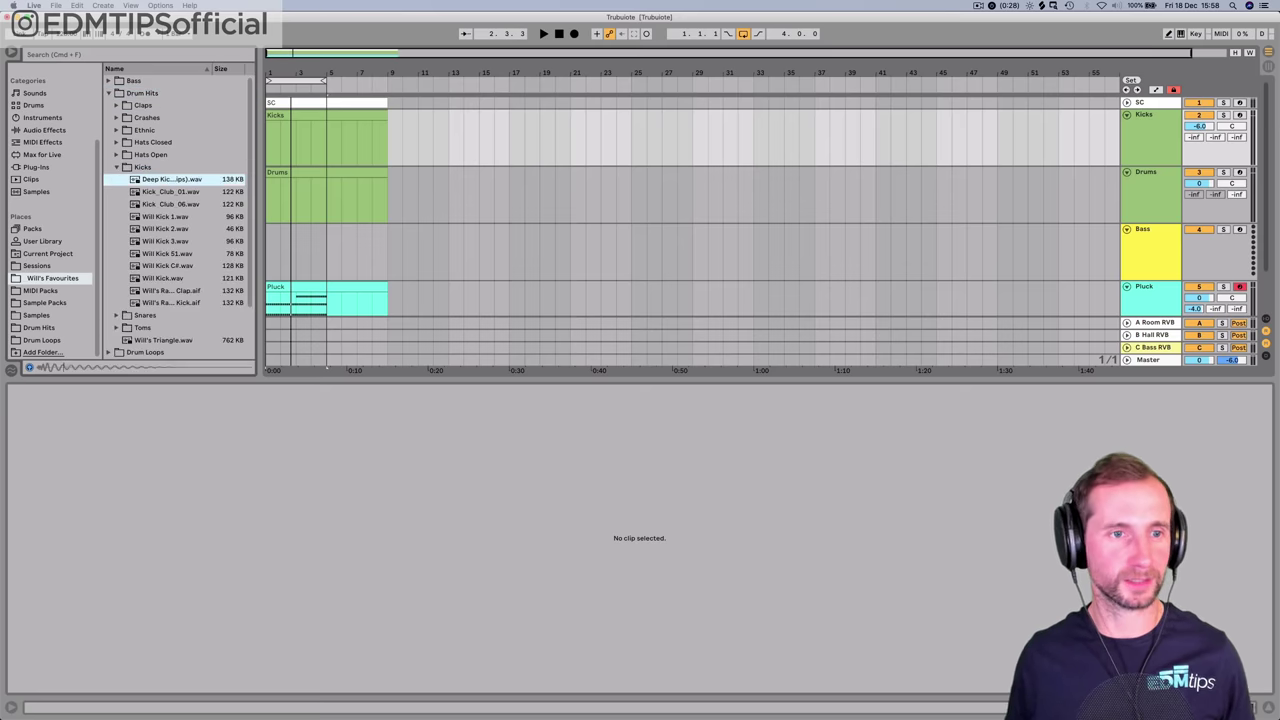
{"action": "key", "text": "Down"}
{"action": "key", "text": "Up"}
{"action": "key", "text": "Up"}
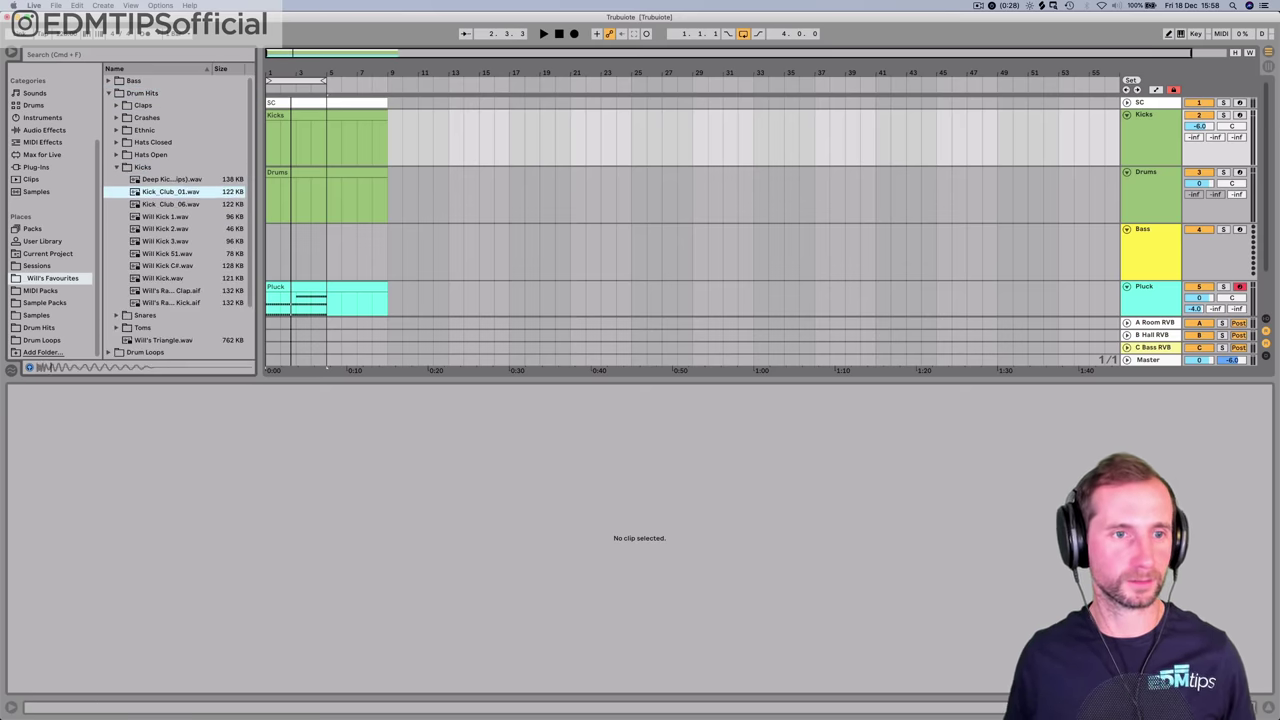
{"action": "key", "text": "Down"}
{"action": "key", "text": "Up"}
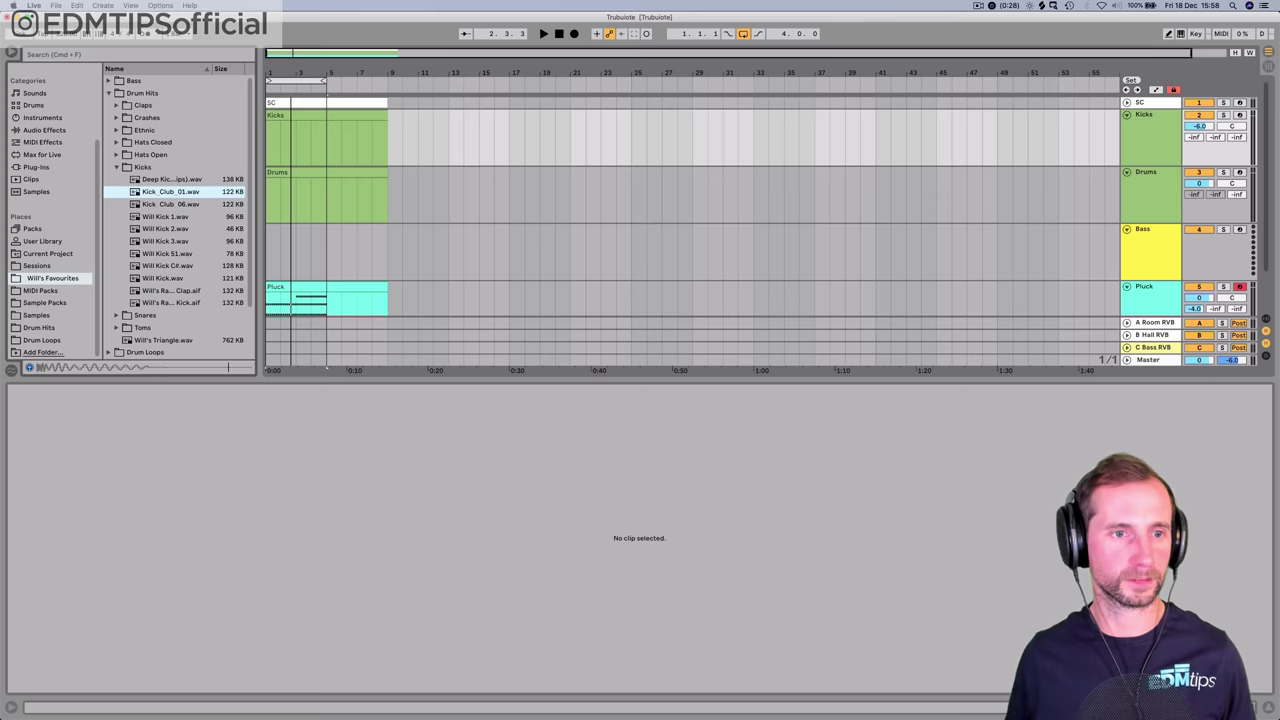
{"action": "key", "text": "Down"}
{"action": "key", "text": "Down"}
{"action": "key", "text": "Down"}
{"action": "key", "text": "Down"}
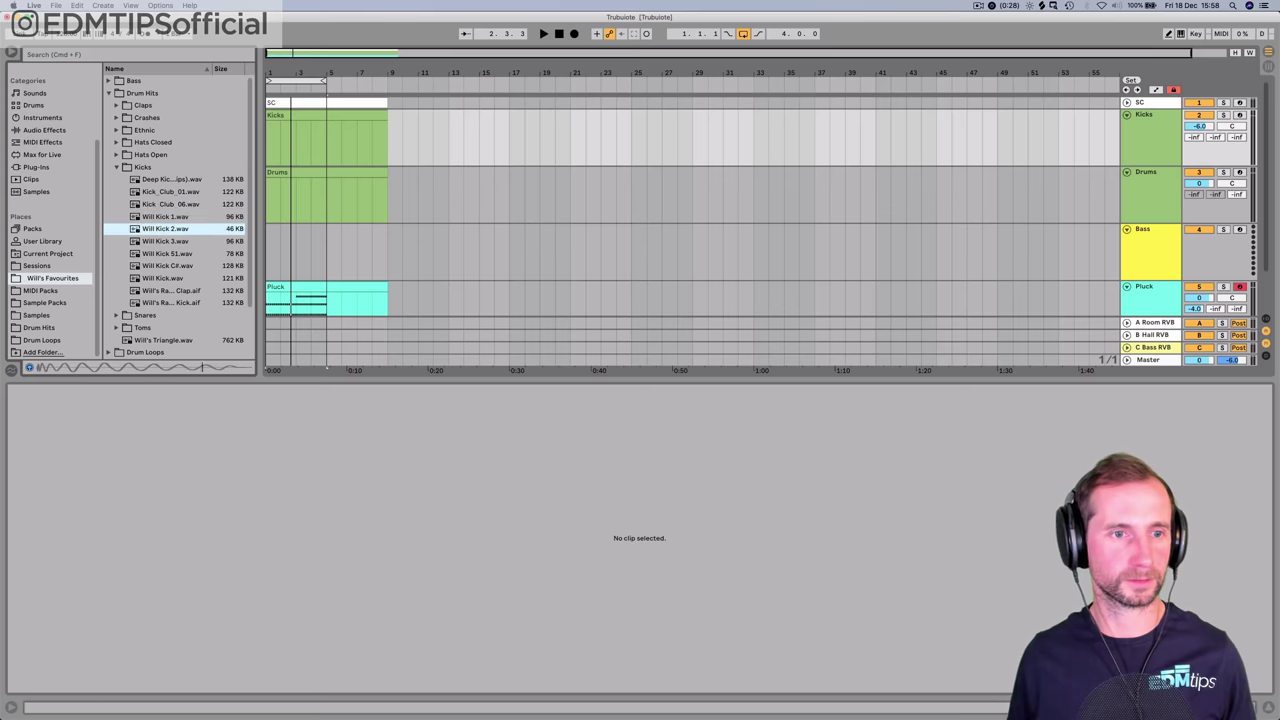
- Choose Will Kick 3.wav and load it onto the Main Kick pad of the Kicks track's drum rack
{"action": "key", "text": "Up"}
{"action": "key", "text": "Up"}
{"action": "key", "text": "Down"}
{"action": "key", "text": "Down"}
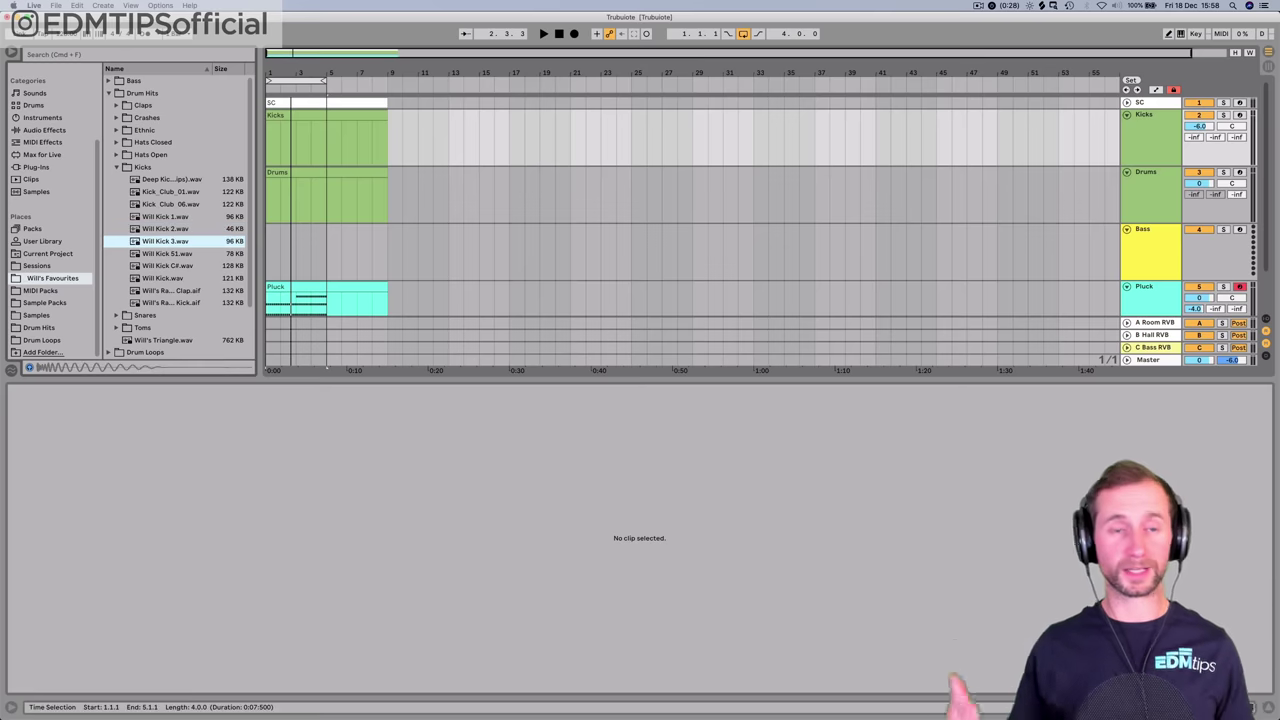
{"action": "left_click", "coordinate": [325, 115]}
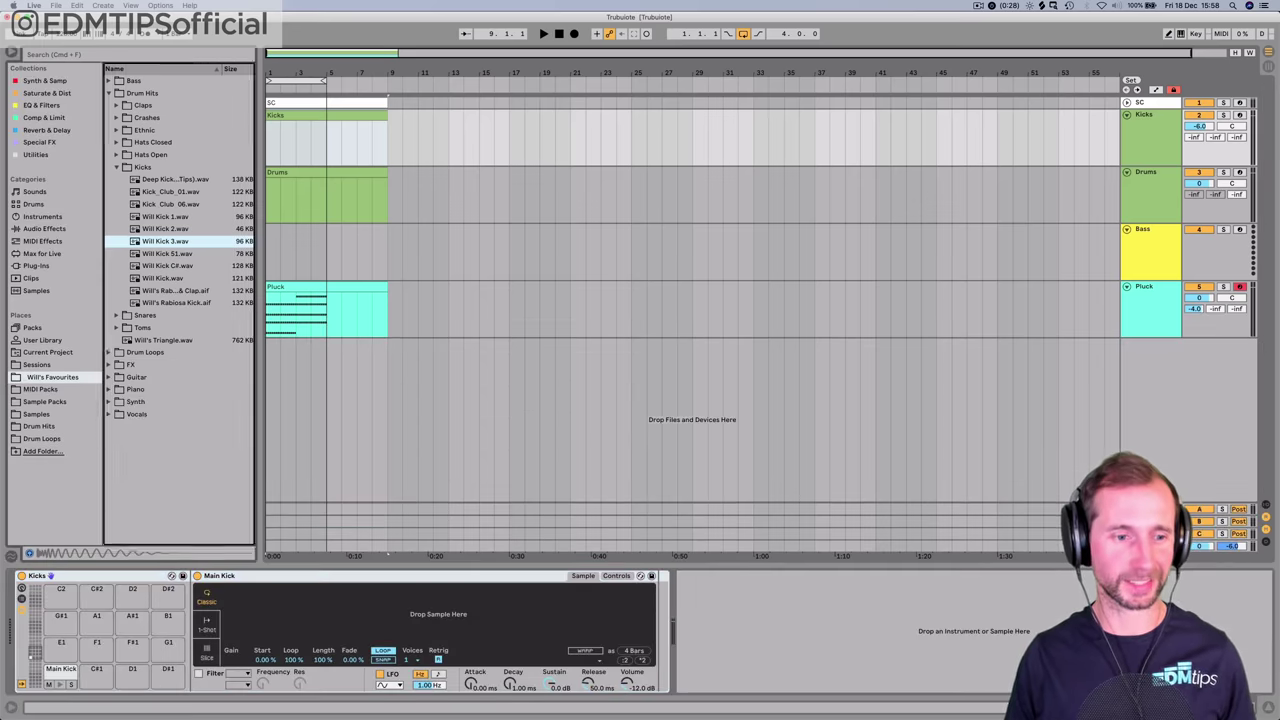
{"action": "left_click_drag", "start_coordinate": [60, 620], "coordinate": [60, 671]}
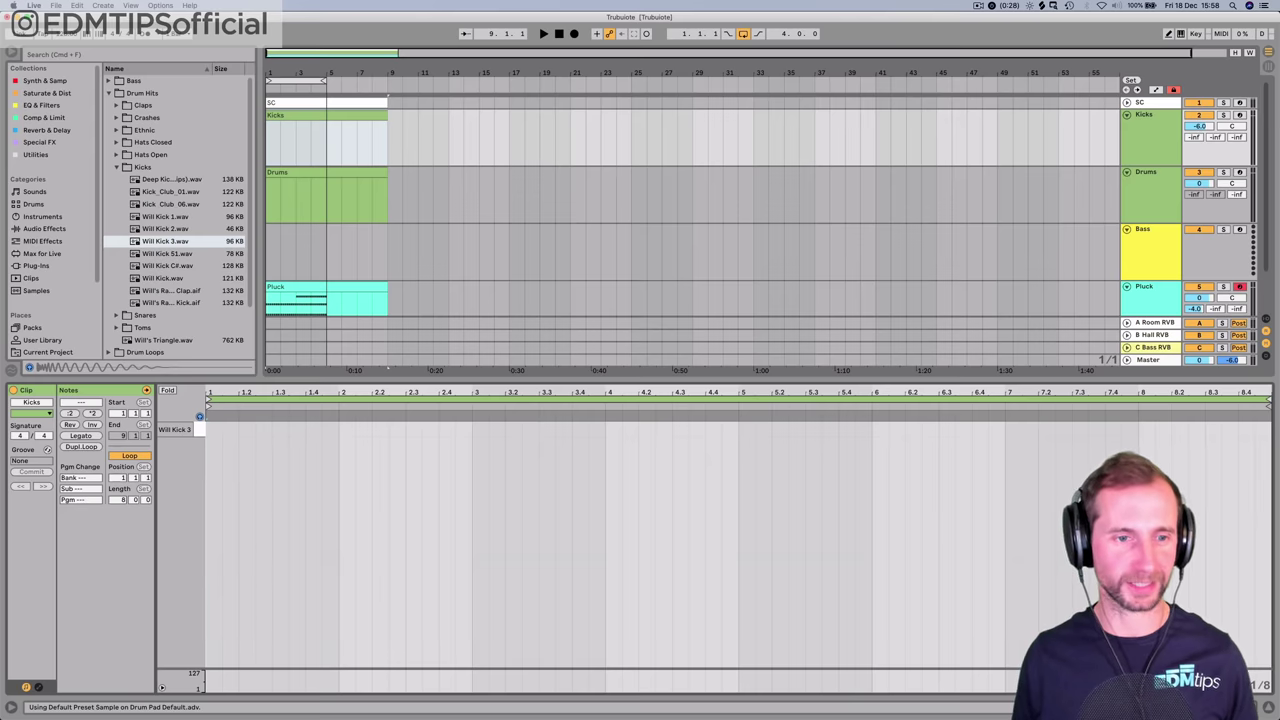
- Add a short kick note at the start of the Kicks clip and duplicate it onto every beat through bar 8
{"action": "double_click", "coordinate": [213, 430]}
{"action": "left_click_drag", "start_coordinate": [236, 434], "coordinate": [213, 430]}
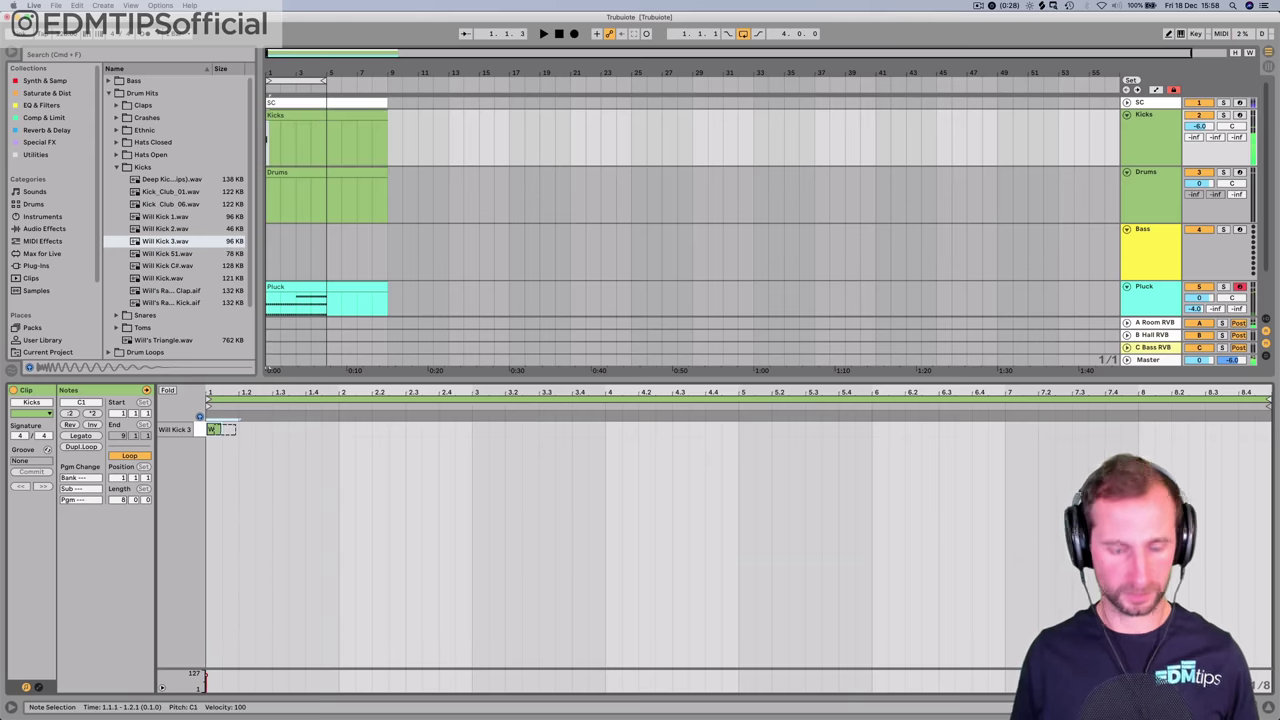
{"action": "key", "text": "super+d"}
{"action": "key", "text": "super+d"}
{"action": "key", "text": "super+d"}
{"action": "key", "text": "super+d"}
{"action": "key", "text": "super+d"}
{"action": "key", "text": "super+d"}
{"action": "key", "text": "super+d"}
{"action": "key", "text": "super+d"}
{"action": "key", "text": "super+d"}
{"action": "key", "text": "super+d"}
{"action": "key", "text": "super+d"}
{"action": "key", "text": "super+d"}
{"action": "key", "text": "super+d"}
{"action": "key", "text": "super+d"}
{"action": "key", "text": "super+d"}
{"action": "key", "text": "super+d"}
{"action": "key", "text": "super+d"}
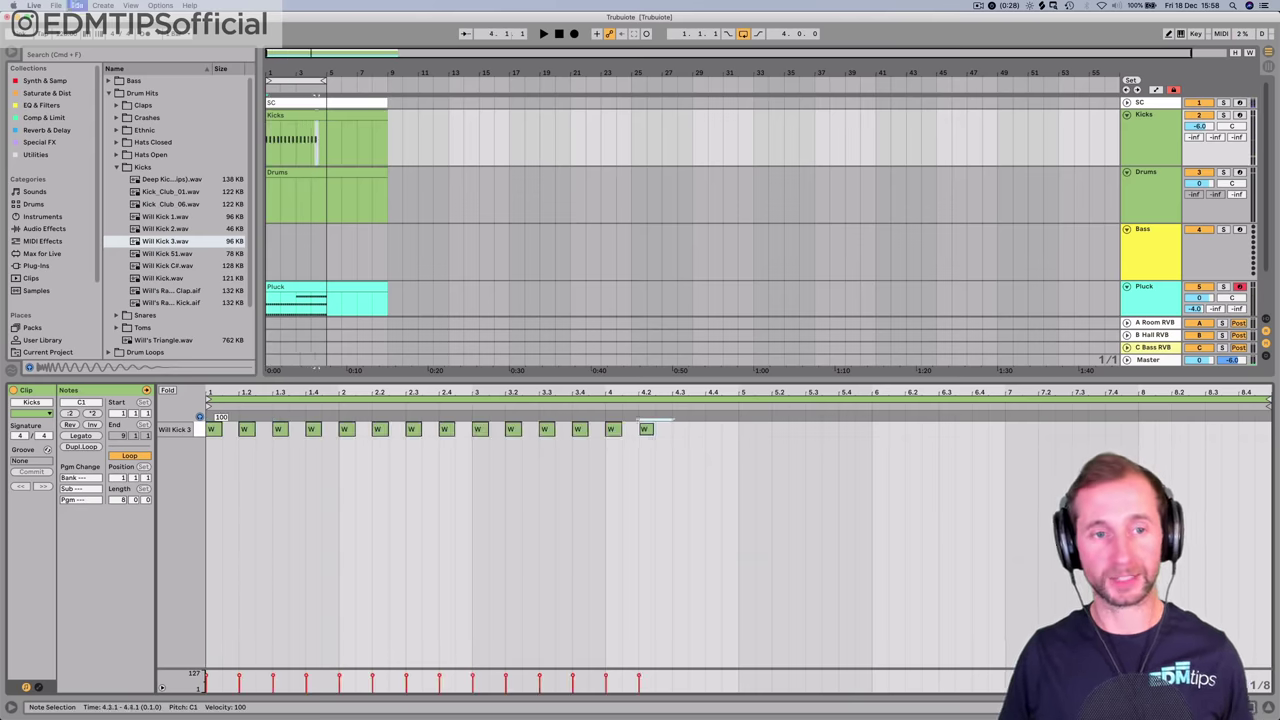
{"action": "key", "text": "super+d"}
{"action": "key", "text": "super+d"}
{"action": "key", "text": "super+d"}
{"action": "key", "text": "super+d"}
{"action": "key", "text": "super+d"}
{"action": "key", "text": "super+d"}
{"action": "key", "text": "super+d"}
{"action": "key", "text": "super+d"}
{"action": "key", "text": "super+d"}
{"action": "key", "text": "super+d"}
{"action": "key", "text": "super+d"}
{"action": "key", "text": "super+d"}
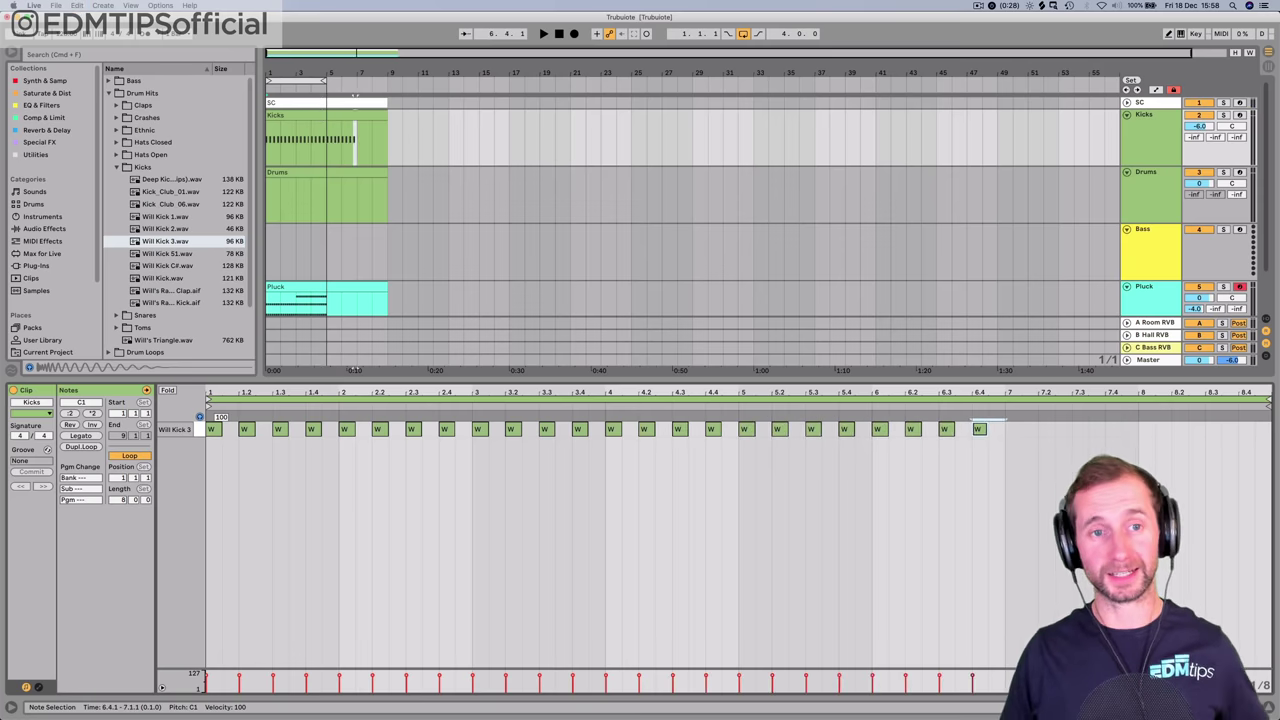
{"action": "key", "text": "super+d"}
{"action": "key", "text": "super+d"}
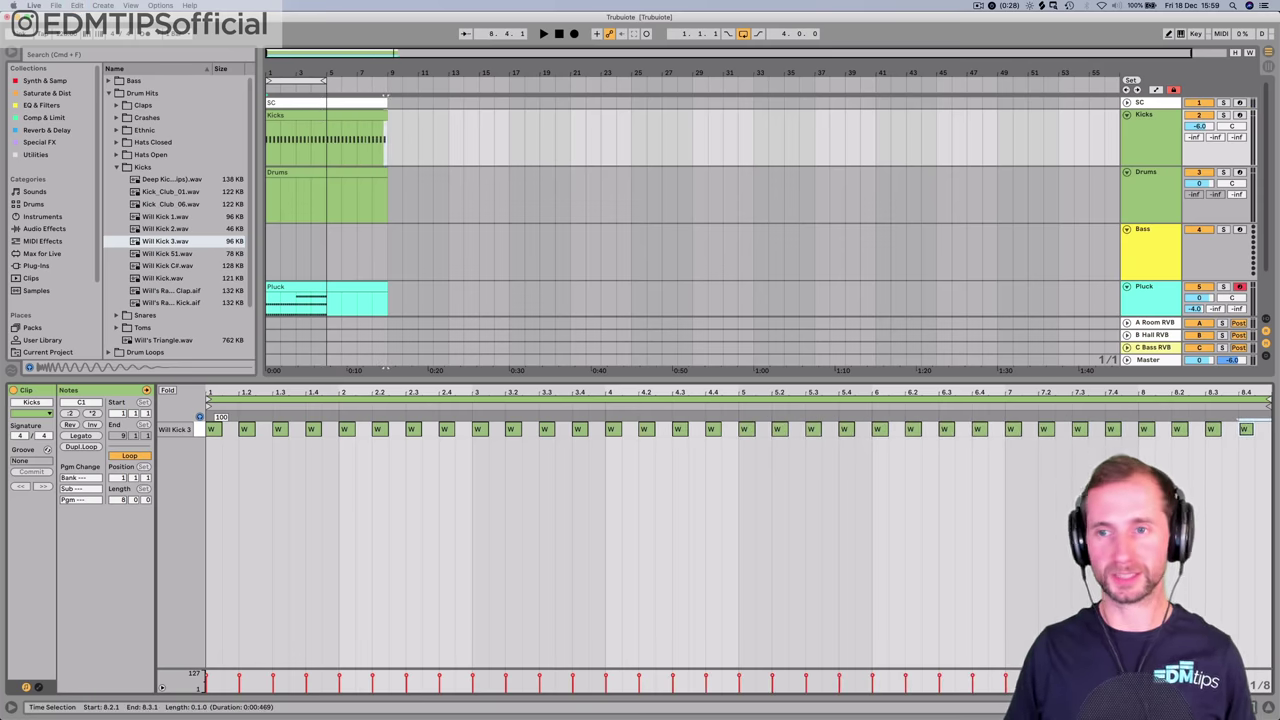
- Unfold the SC track and open its clip to examine the sidechain trigger notes
{"action": "left_click", "coordinate": [1127, 103]}
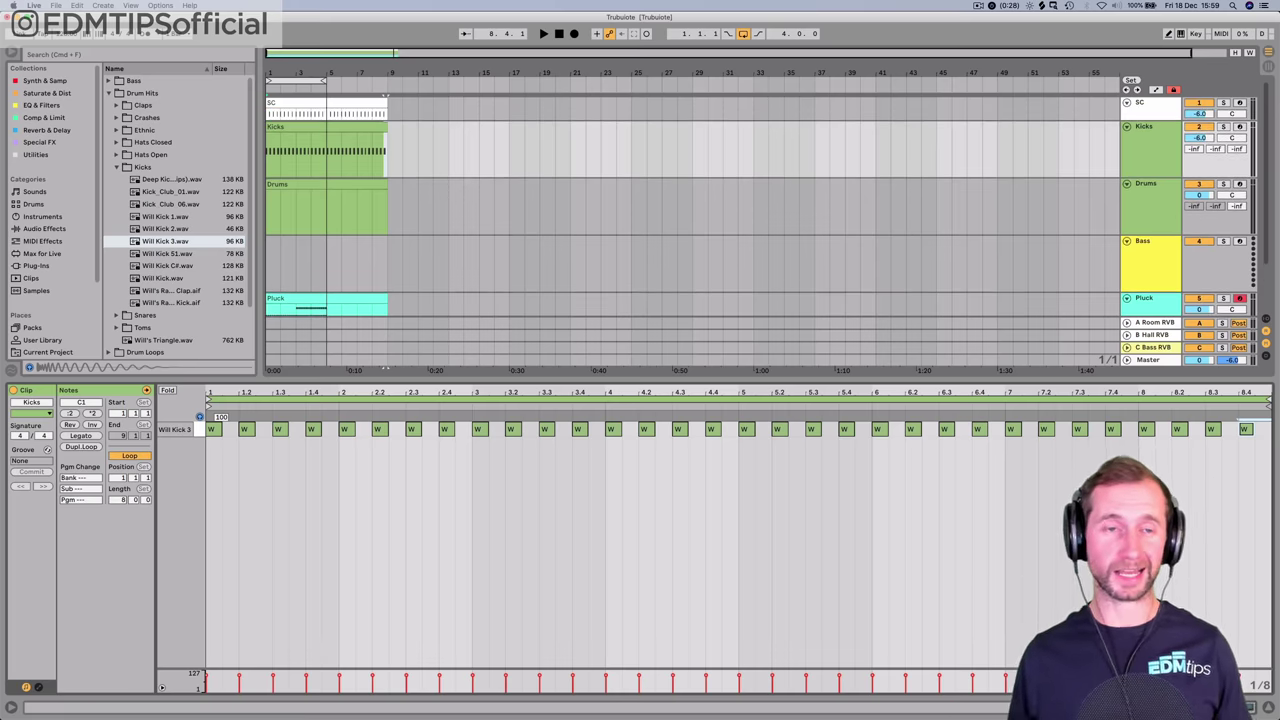
{"action": "left_click", "coordinate": [322, 103]}
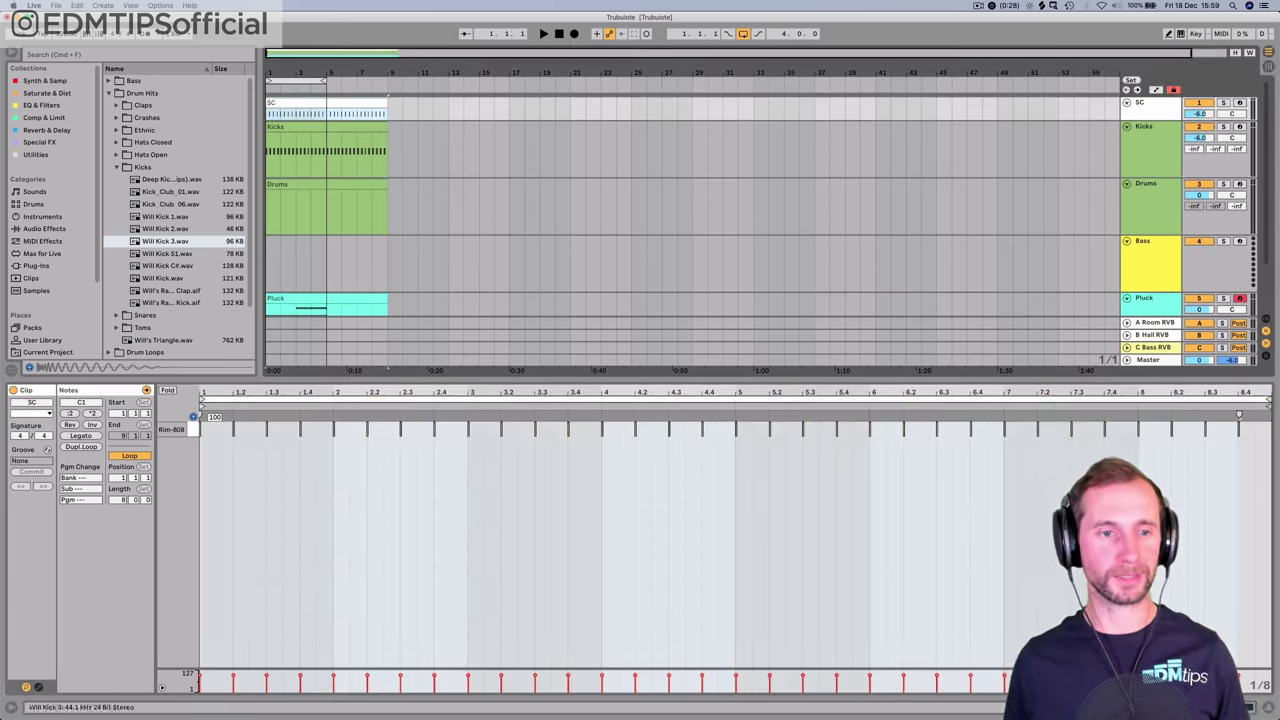
{"action": "key", "text": "super+a"}
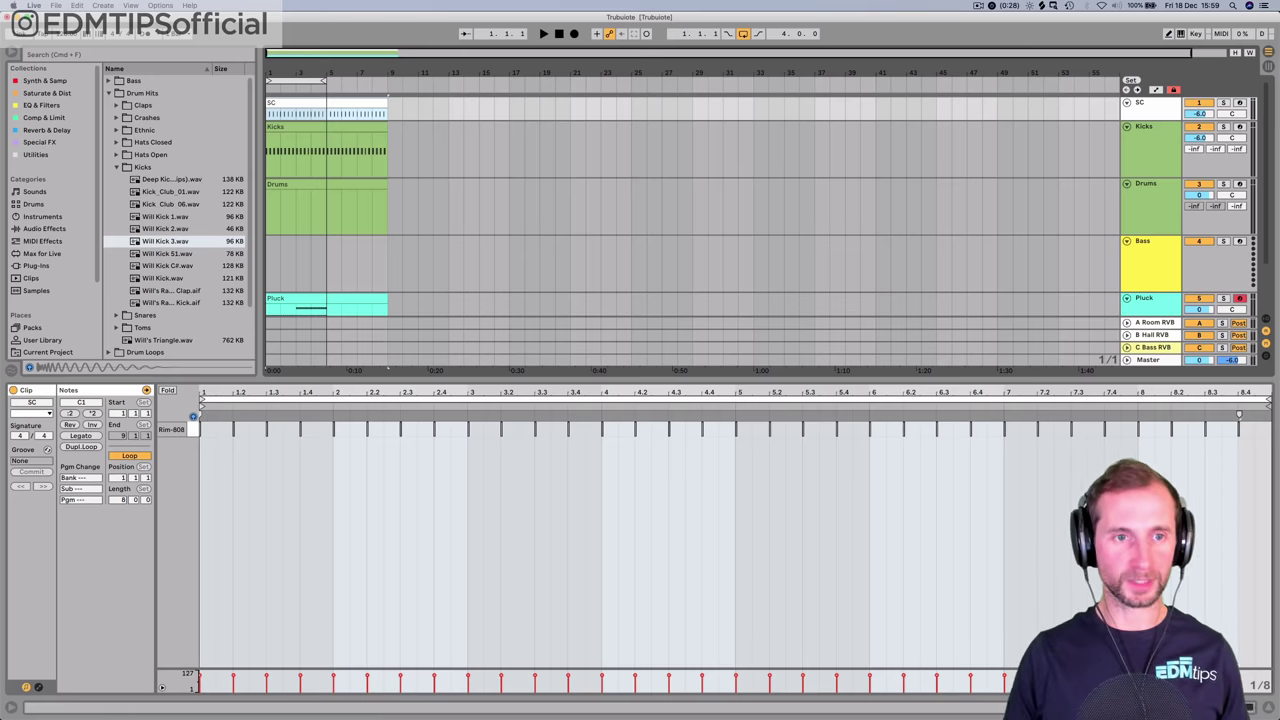
- Collapse the expanded Wavetable view on the Pluck track and add a Compressor after it
{"action": "key", "text": "shift+Tab"}
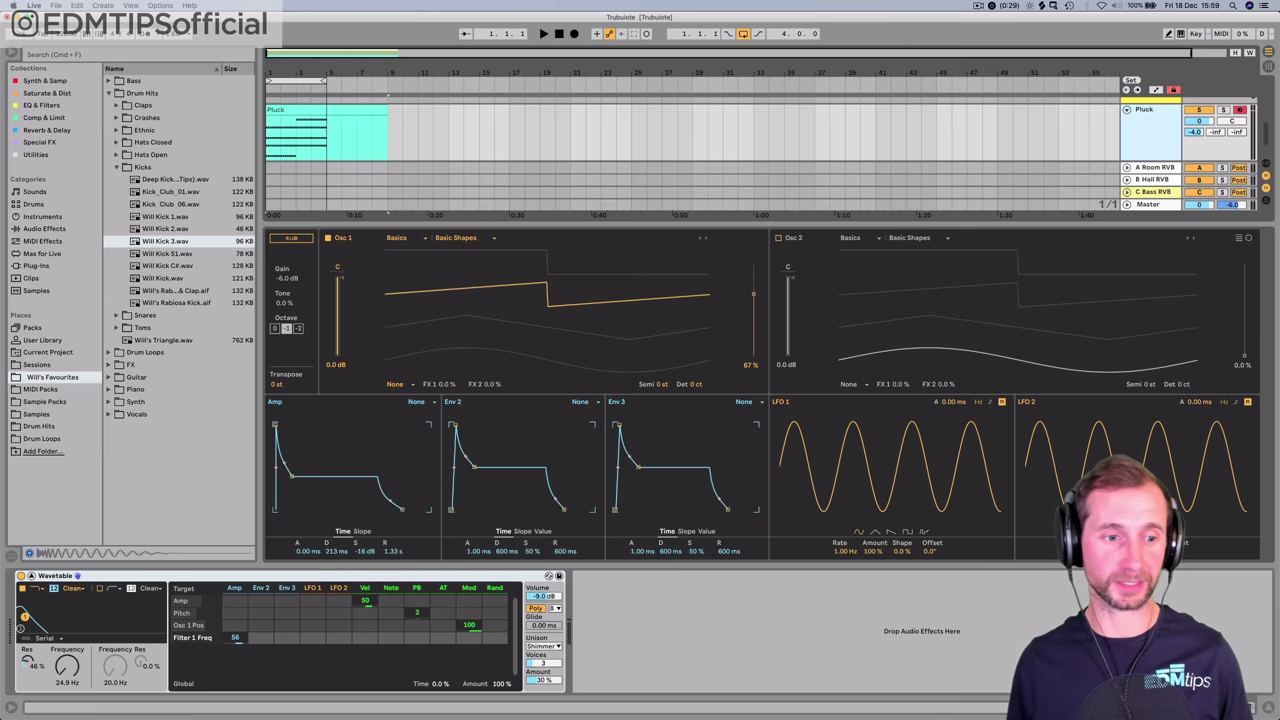
{"action": "left_click", "coordinate": [31, 576]}
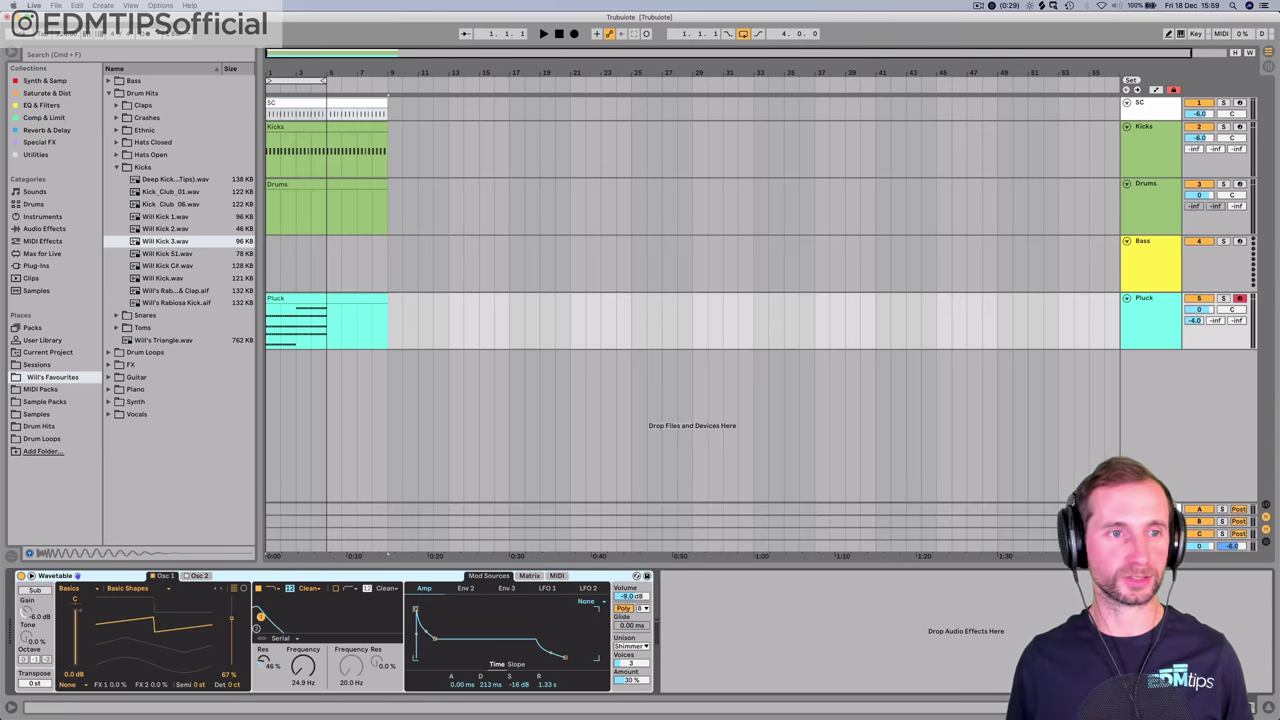
{"action": "left_click", "coordinate": [44, 118]}
{"action": "left_click", "coordinate": [146, 81]}
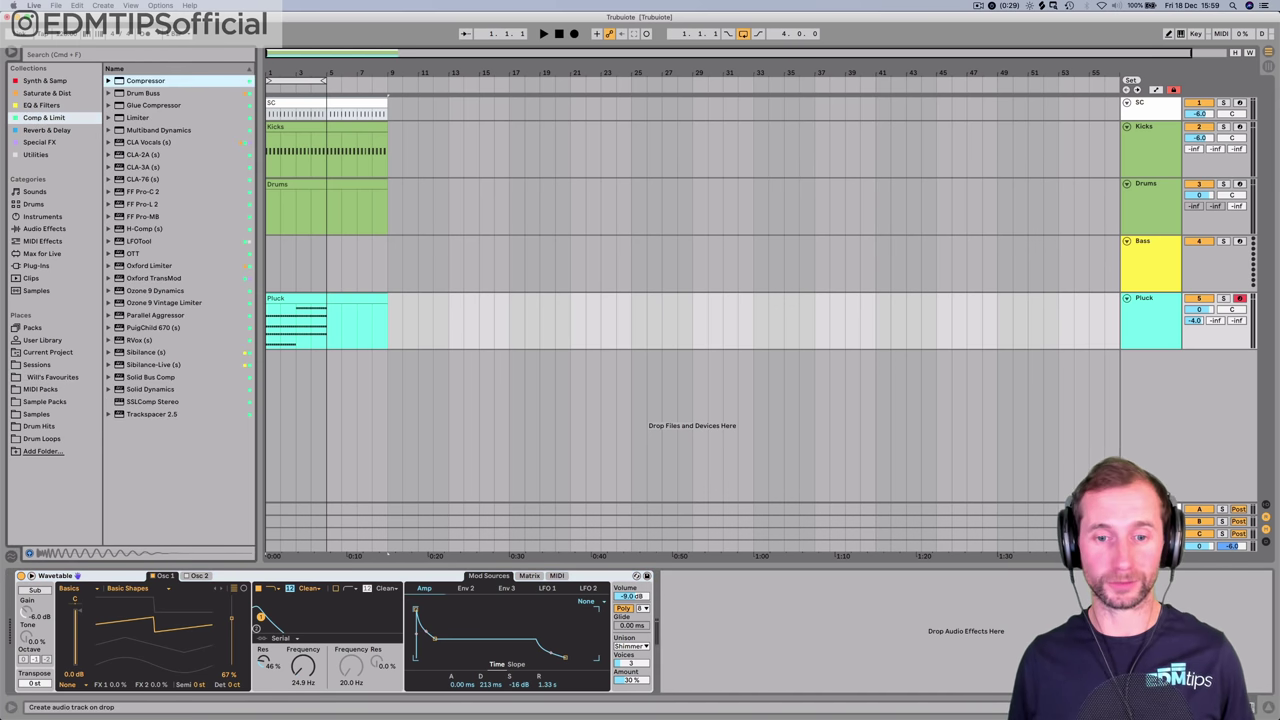
{"action": "left_click_drag", "start_coordinate": [146, 81], "coordinate": [745, 630]}
- Enable the Compressor's sidechain on the Pluck track and set its audio source to the SC track
{"action": "left_click", "coordinate": [677, 576]}
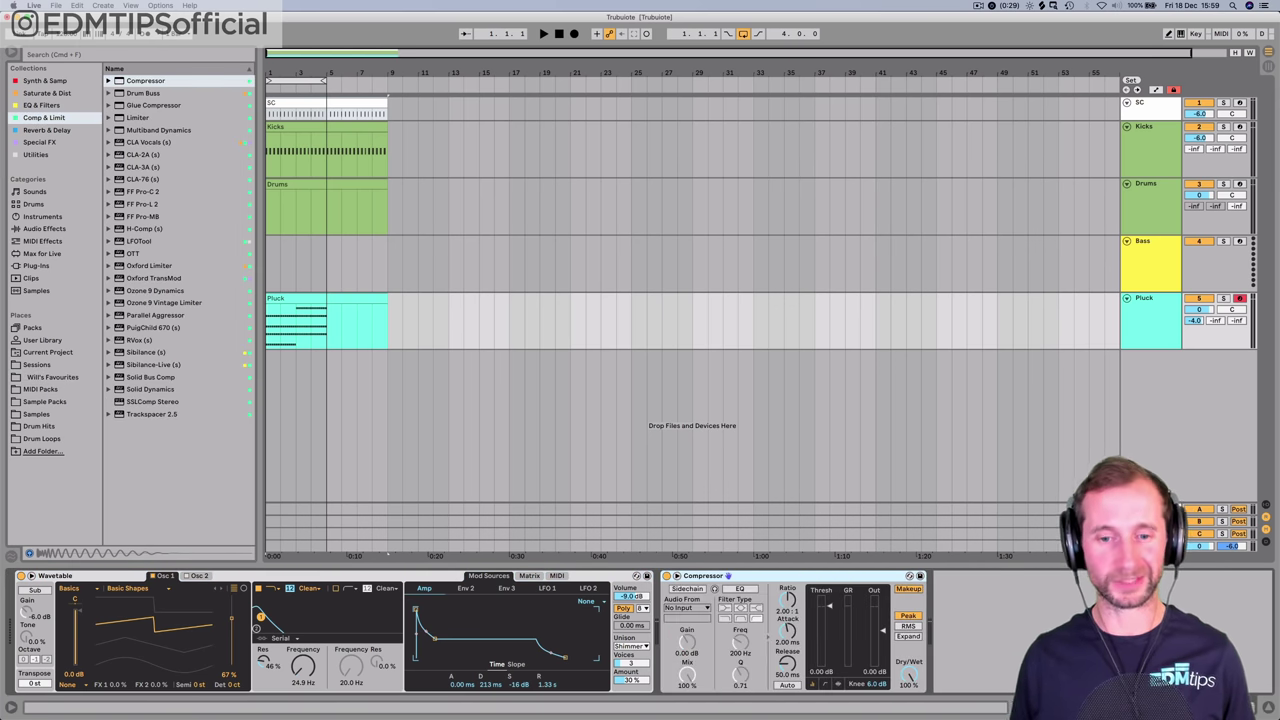
{"action": "left_click", "coordinate": [688, 588]}
{"action": "left_click", "coordinate": [687, 607]}
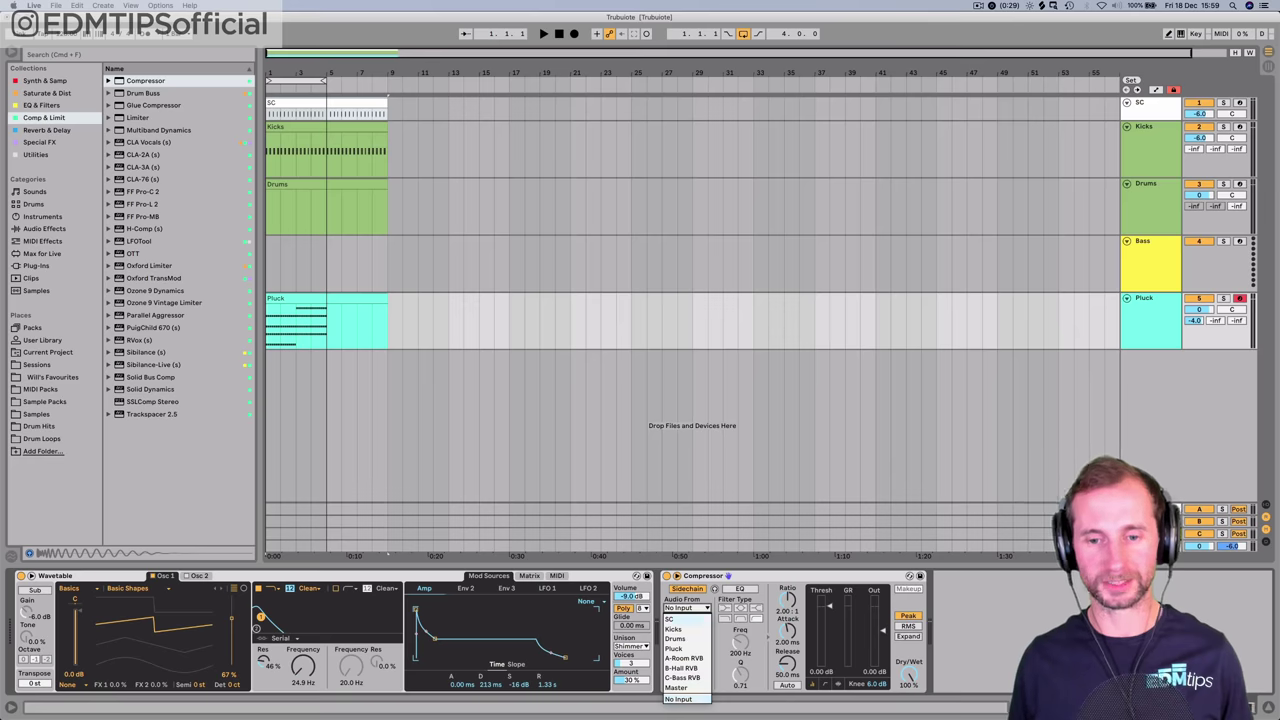
{"action": "left_click", "coordinate": [670, 619]}
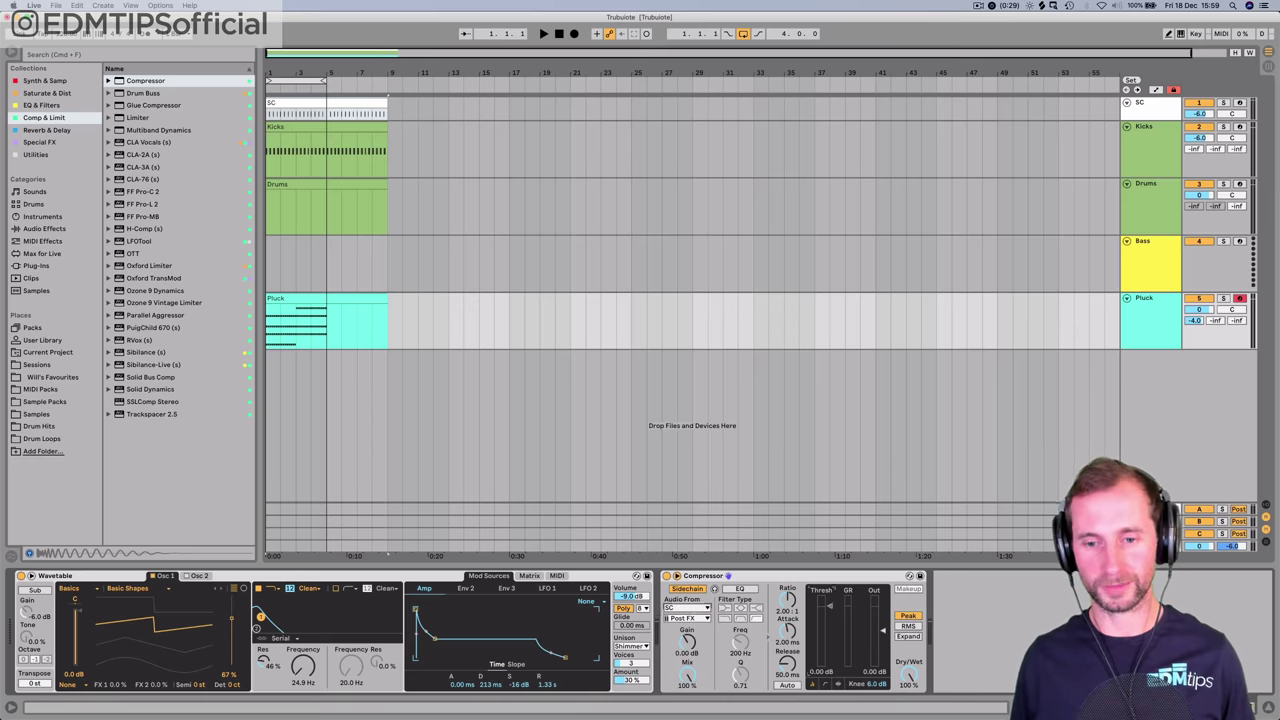
- Play the loop and set the Compressor's threshold to -inf dB, ratio to 63:1, attack to 0.01 ms and release to 49.2 ms
{"action": "left_click_drag", "start_coordinate": [829, 606], "coordinate": [829, 665]}
{"action": "key", "text": "space"}
{"action": "left_click_drag", "start_coordinate": [788, 602], "coordinate": [788, 540]}
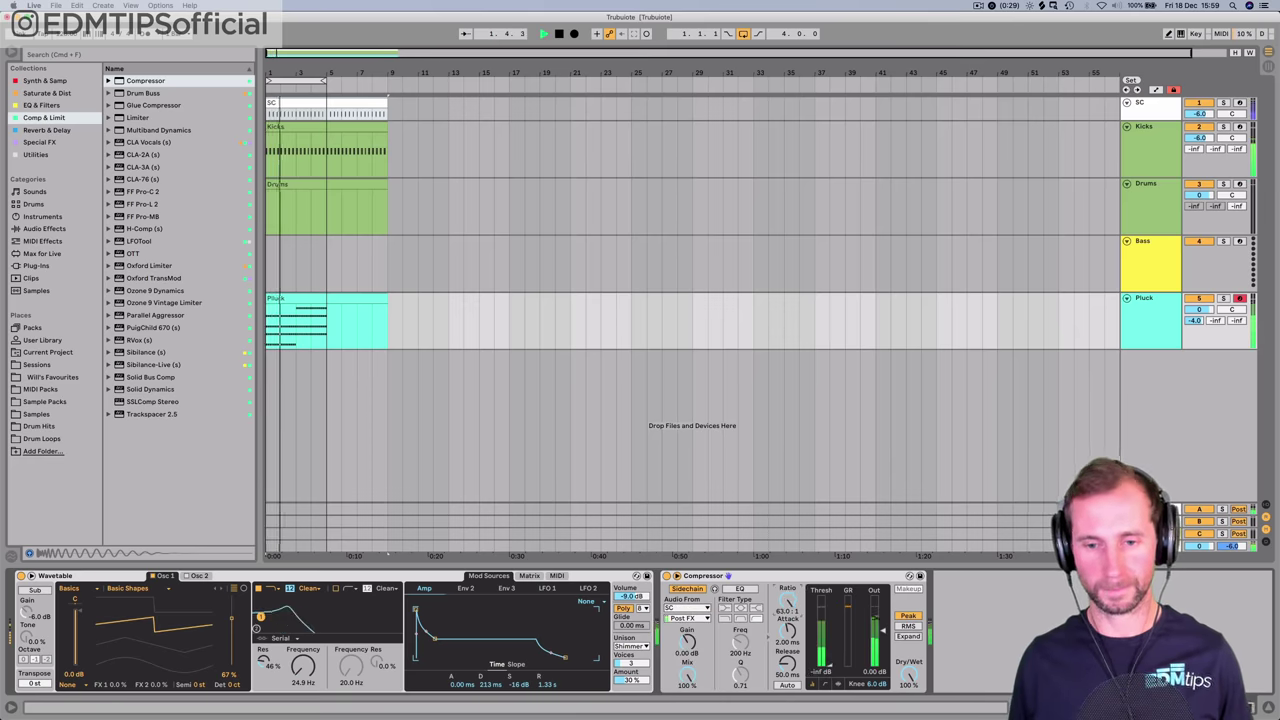
{"action": "left_click_drag", "start_coordinate": [788, 631], "coordinate": [788, 665]}
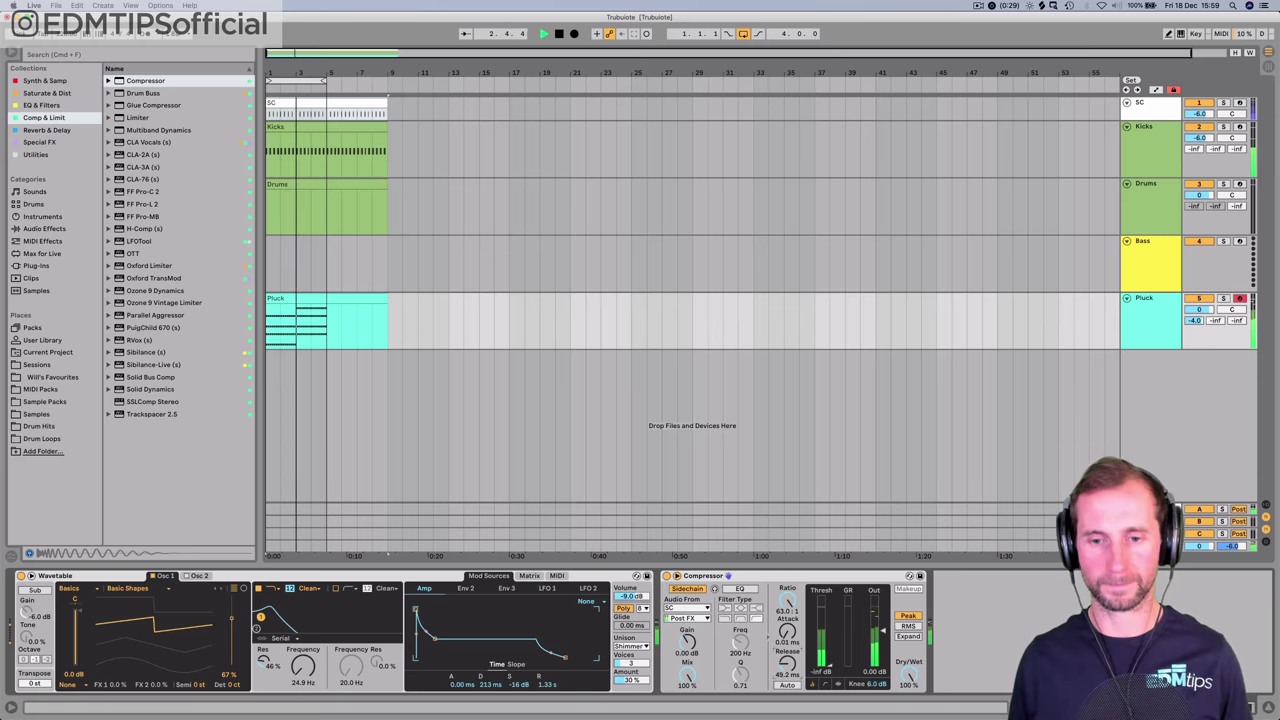
- Reset the Compressor's ratio and raise it to inf:1, set Dry/Wet to 61%, and stop playback
{"action": "double_click", "coordinate": [788, 600]}
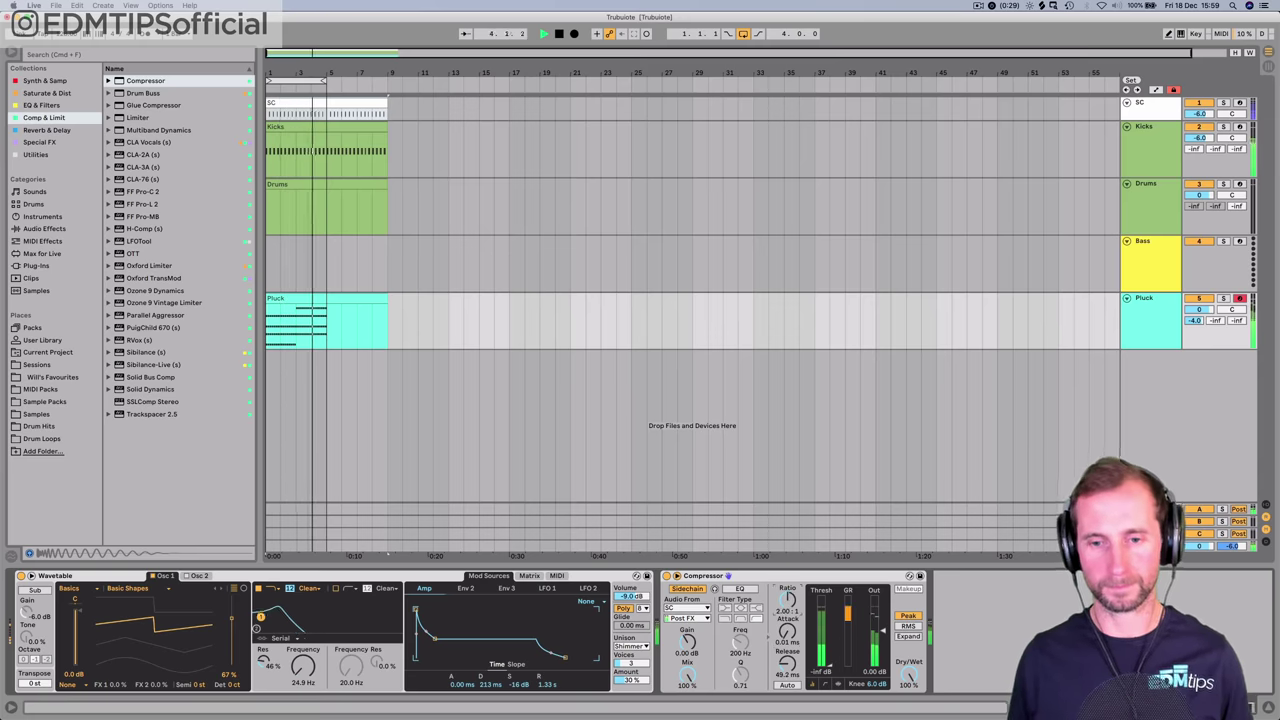
{"action": "left_click_drag", "start_coordinate": [788, 600], "coordinate": [788, 520]}
{"action": "mouse_move", "coordinate": [909, 675]}
{"action": "left_mouse_down"}
{"action": "mouse_move", "coordinate": [909, 719]}
{"action": "mouse_move", "coordinate": [909, 692]}
{"action": "left_mouse_up"}
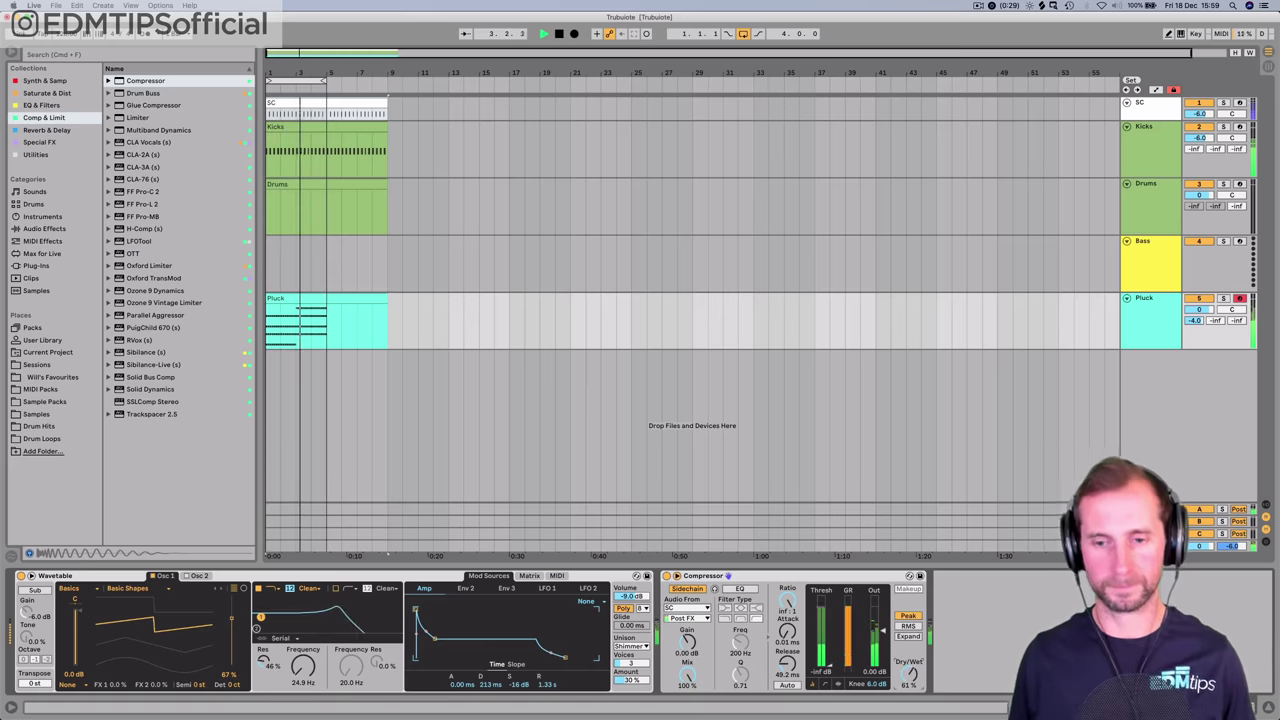
{"action": "key", "text": "space"}
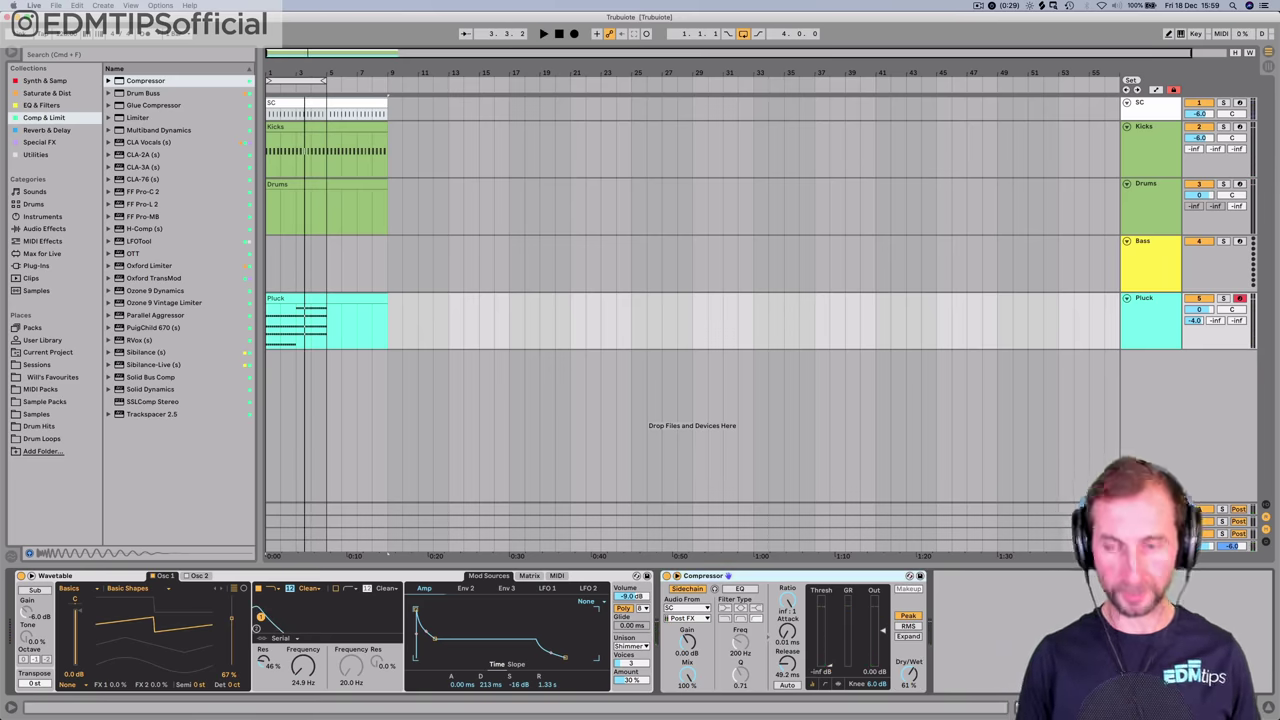
- Paste the sidechained Compressor at the end of the A Room RVB return track's effects chain
{"action": "key", "text": "Tab"}
{"action": "left_click", "coordinate": [1034, 54]}
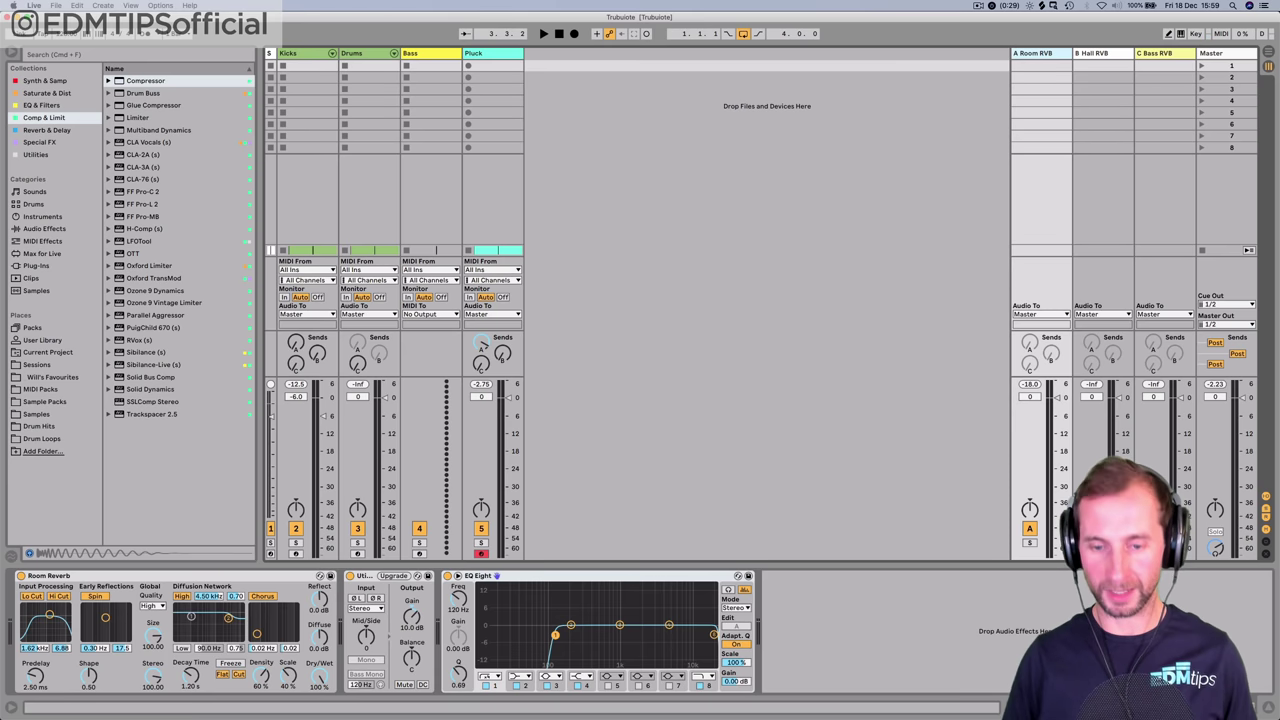
{"action": "key", "text": "super+v"}
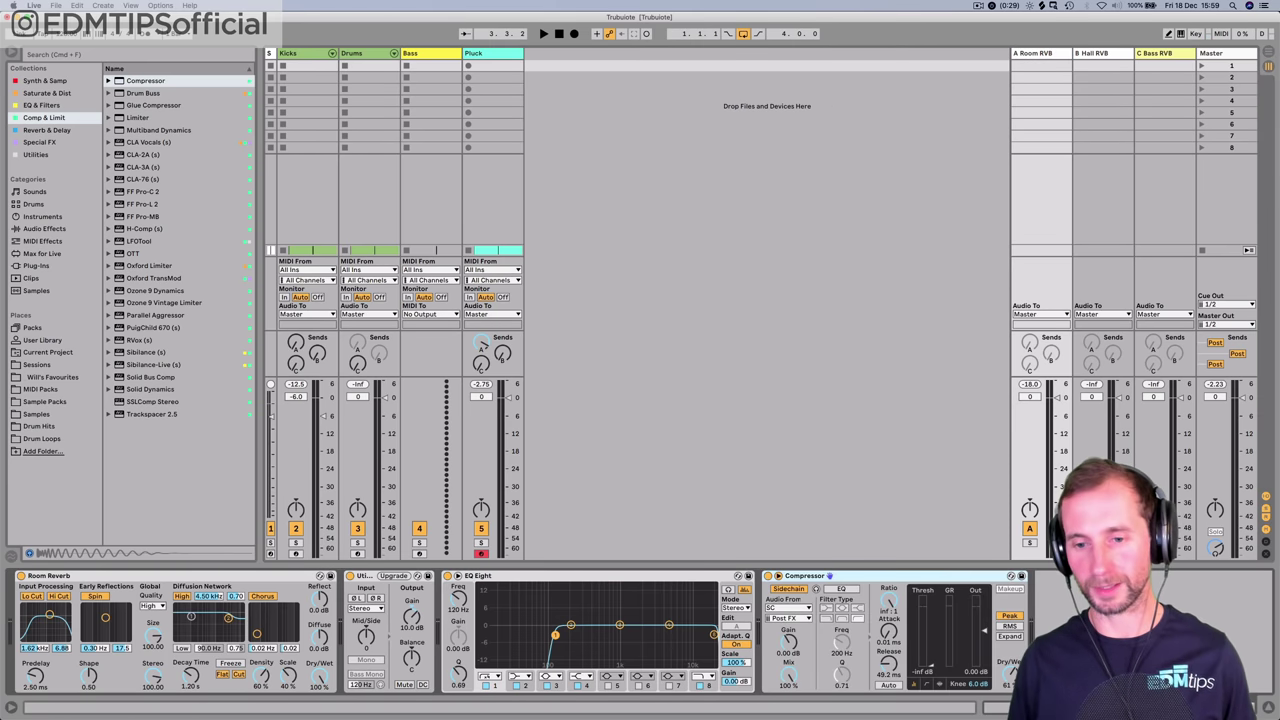
- Play the loop and lower the Pluck track's volume to -2.0 dB
{"action": "key", "text": "space"}
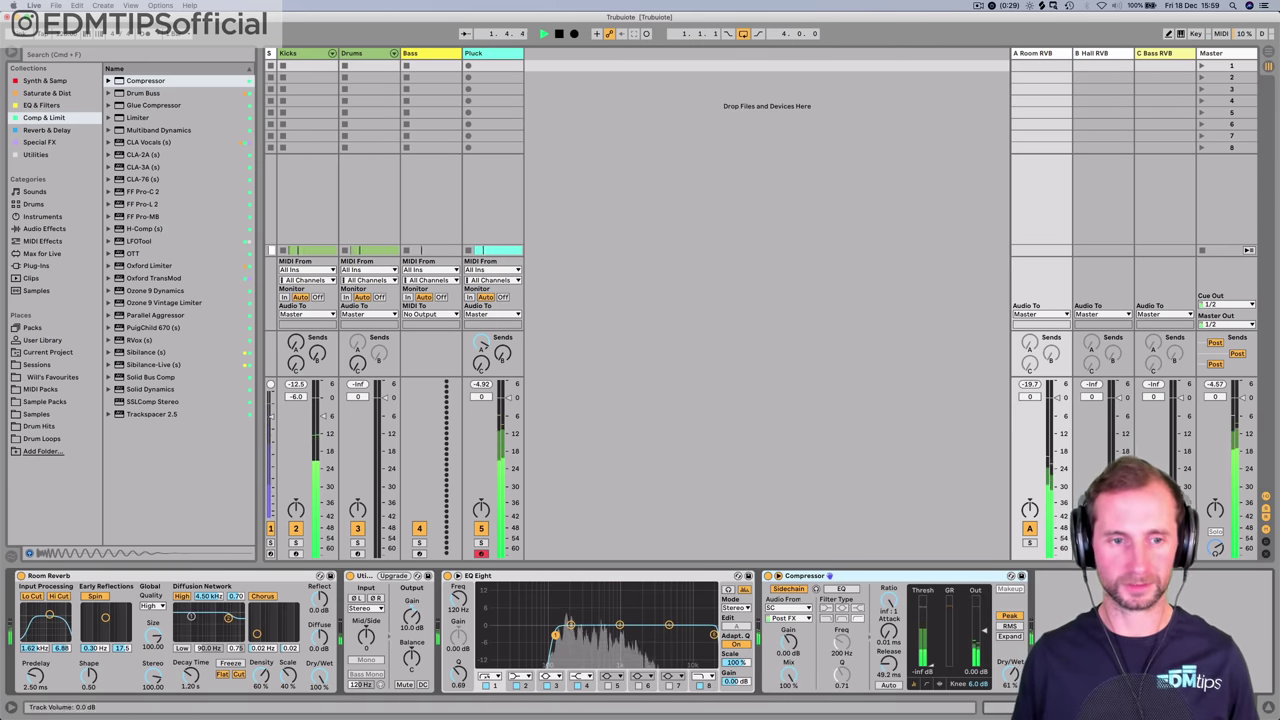
{"action": "key", "text": "shift+Tab"}
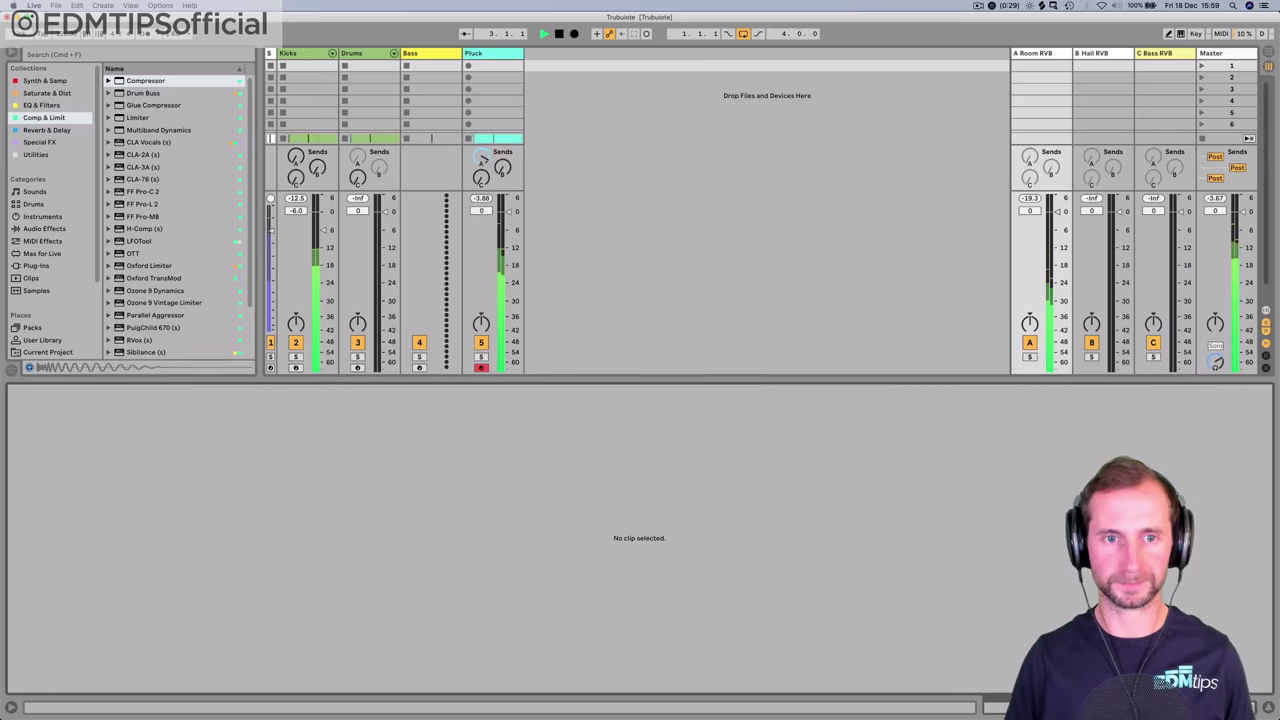
{"action": "left_click_drag", "start_coordinate": [508, 211], "coordinate": [508, 216]}
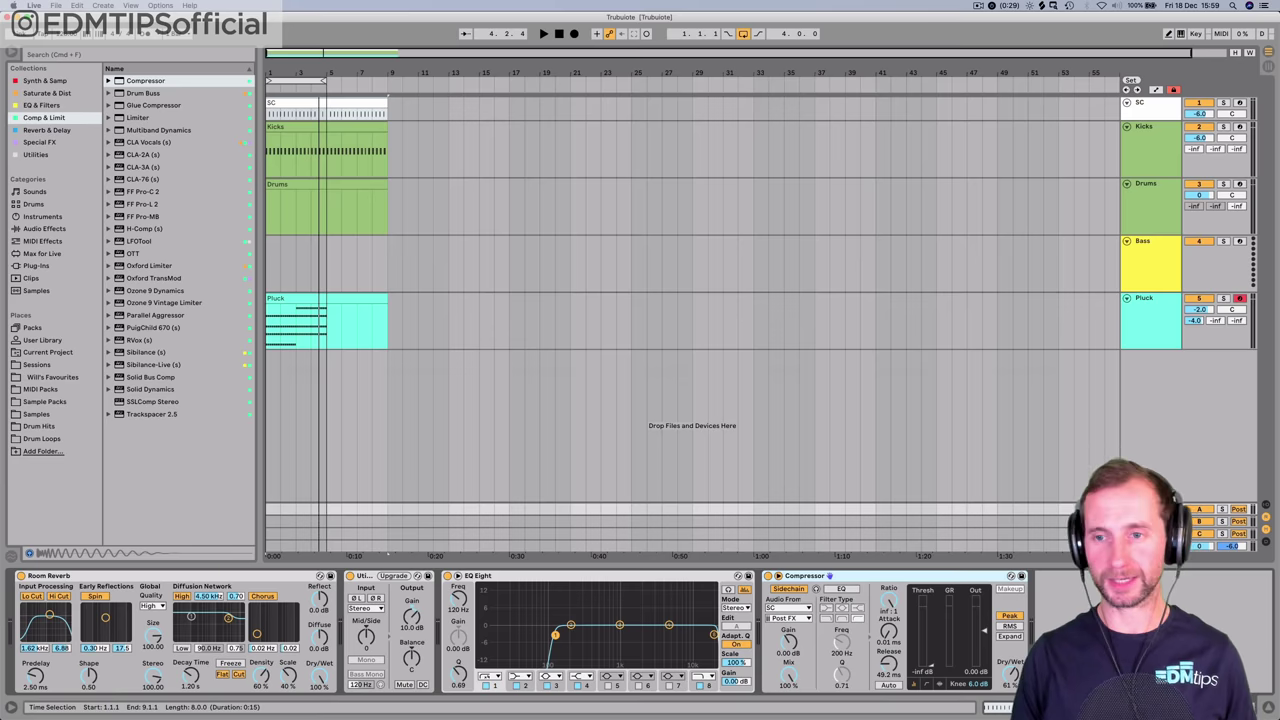
- Insert a new MIDI track below Pluck and name it Melody
{"action": "key", "text": "super+shift+t"}
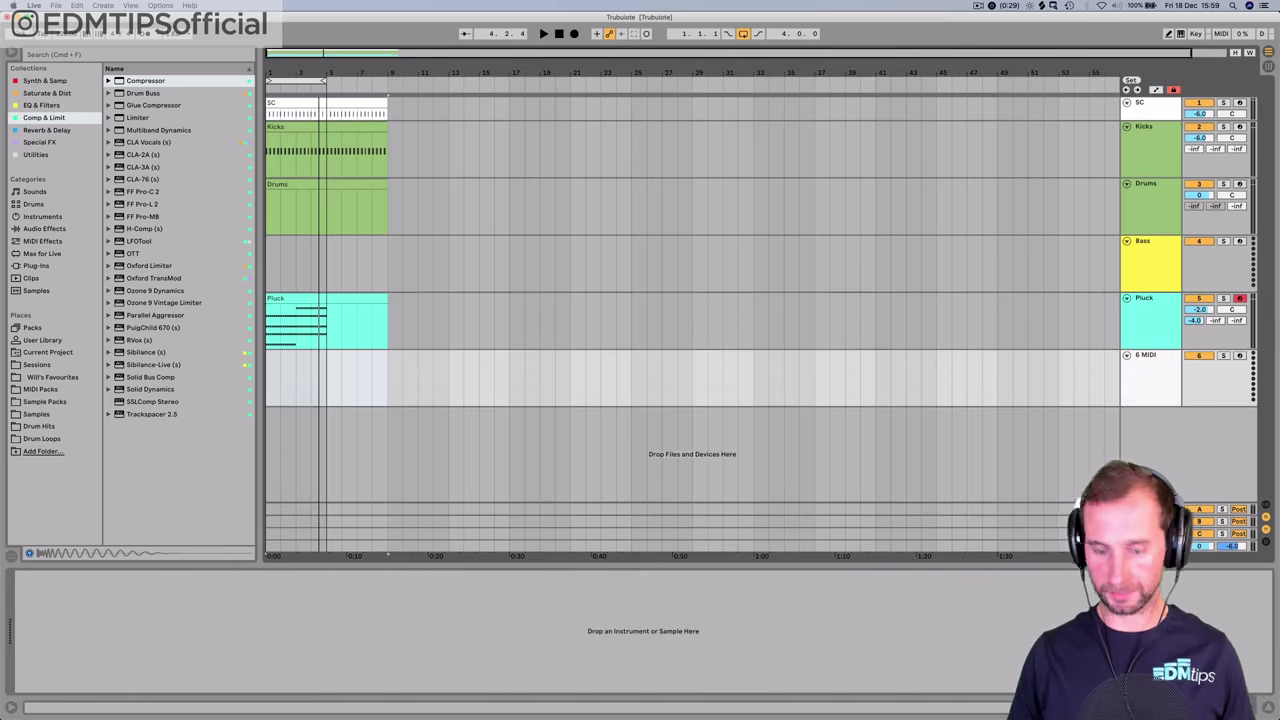
{"action": "key", "text": "super+r"}
{"action": "type", "text": "Mel"}
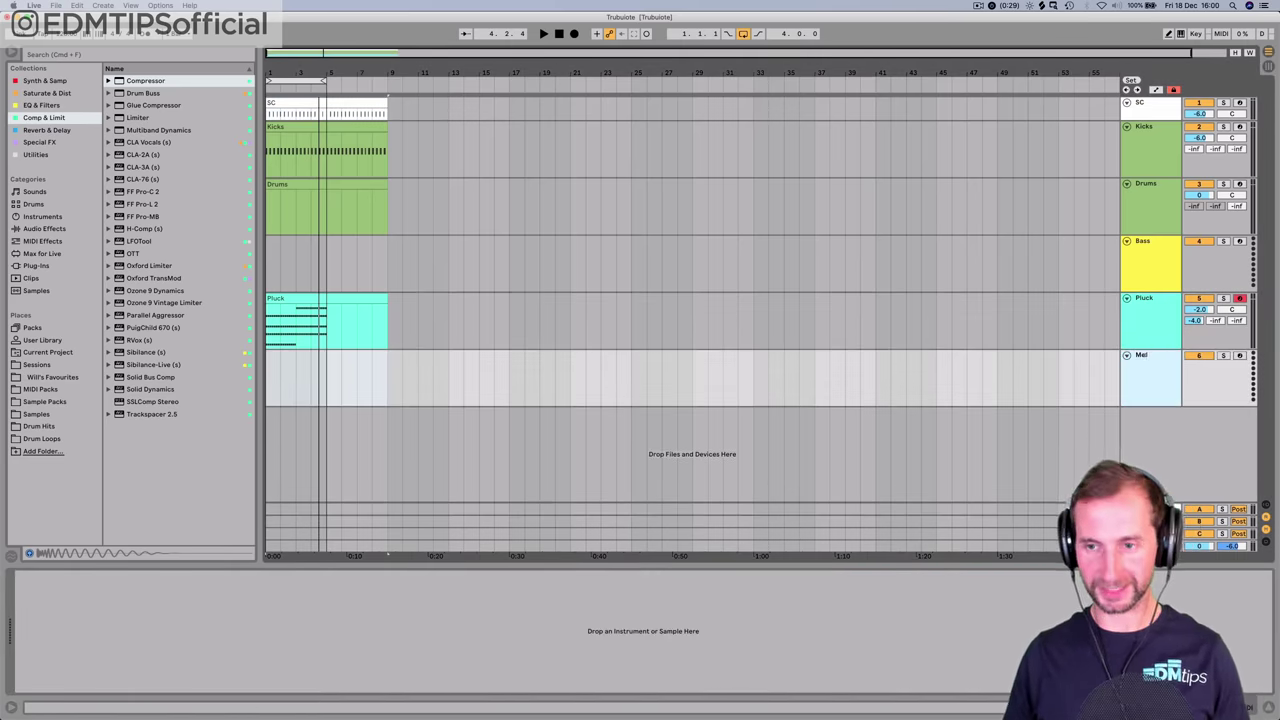
{"action": "type", "text": "ody"}
{"action": "key", "text": "Return"}
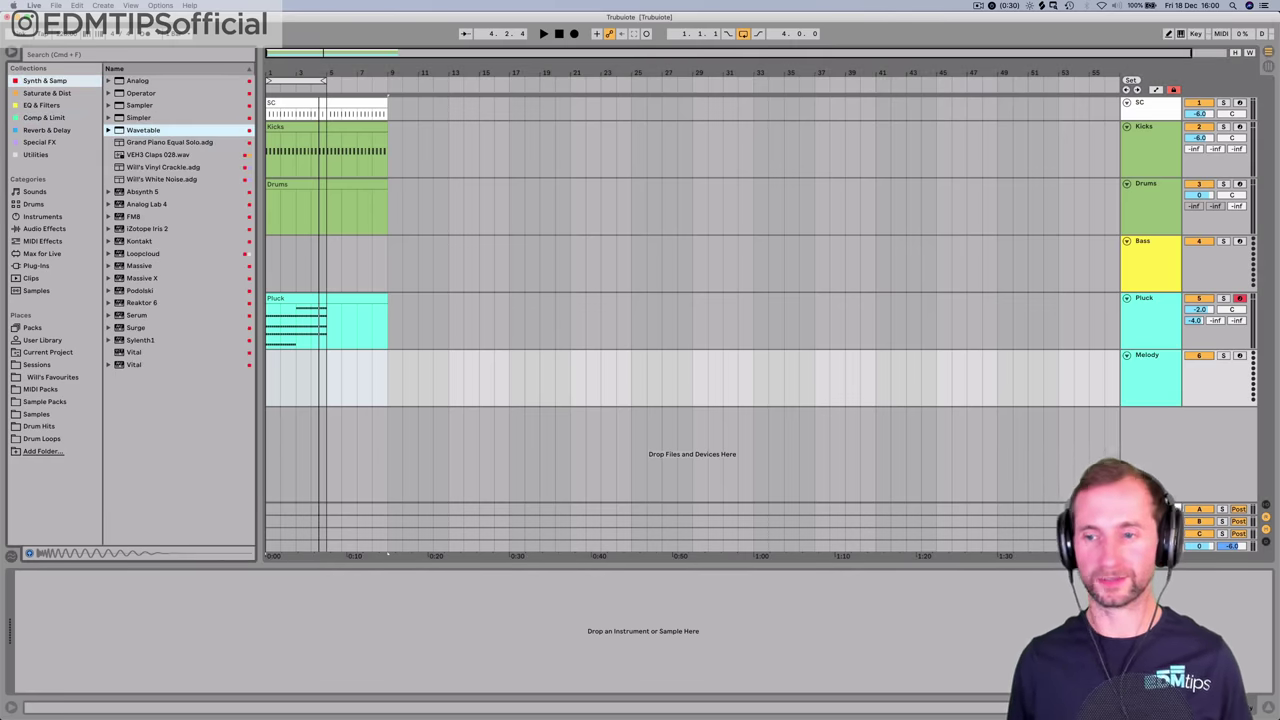
- Load a Wavetable synth onto the Melody track and toggle playback
{"action": "key", "text": "Return"}
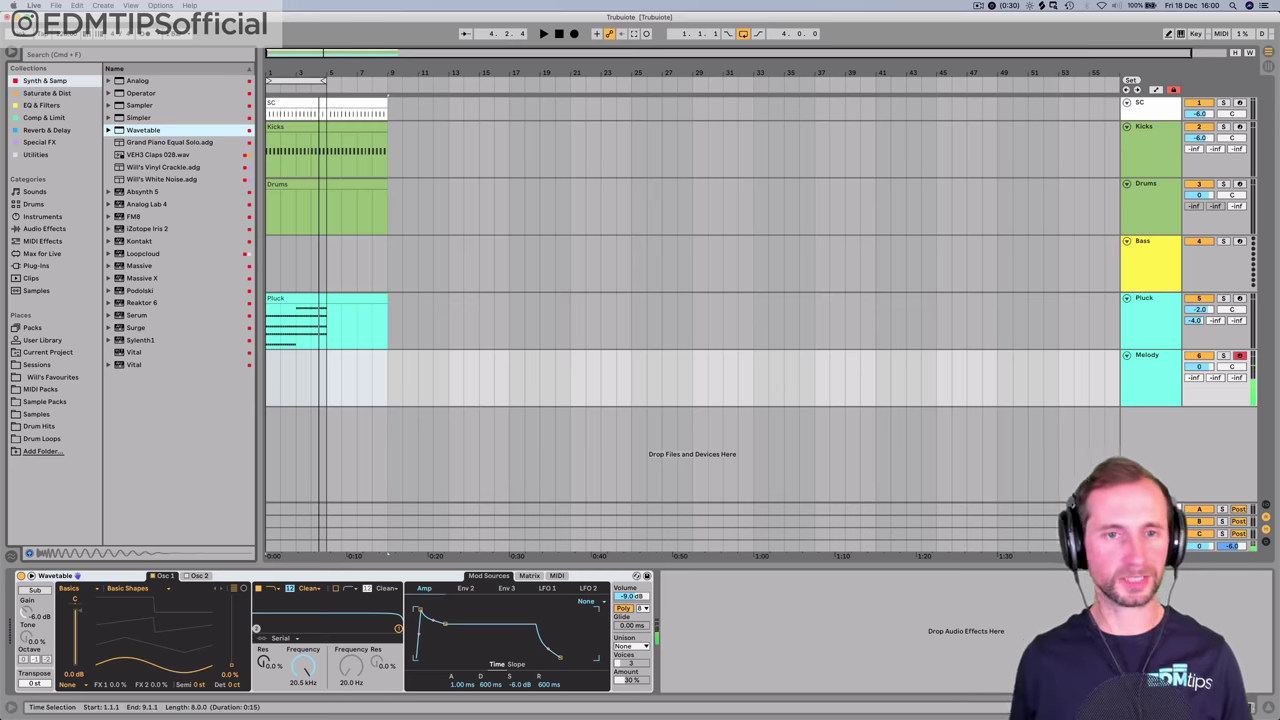
{"action": "key", "text": "space"}
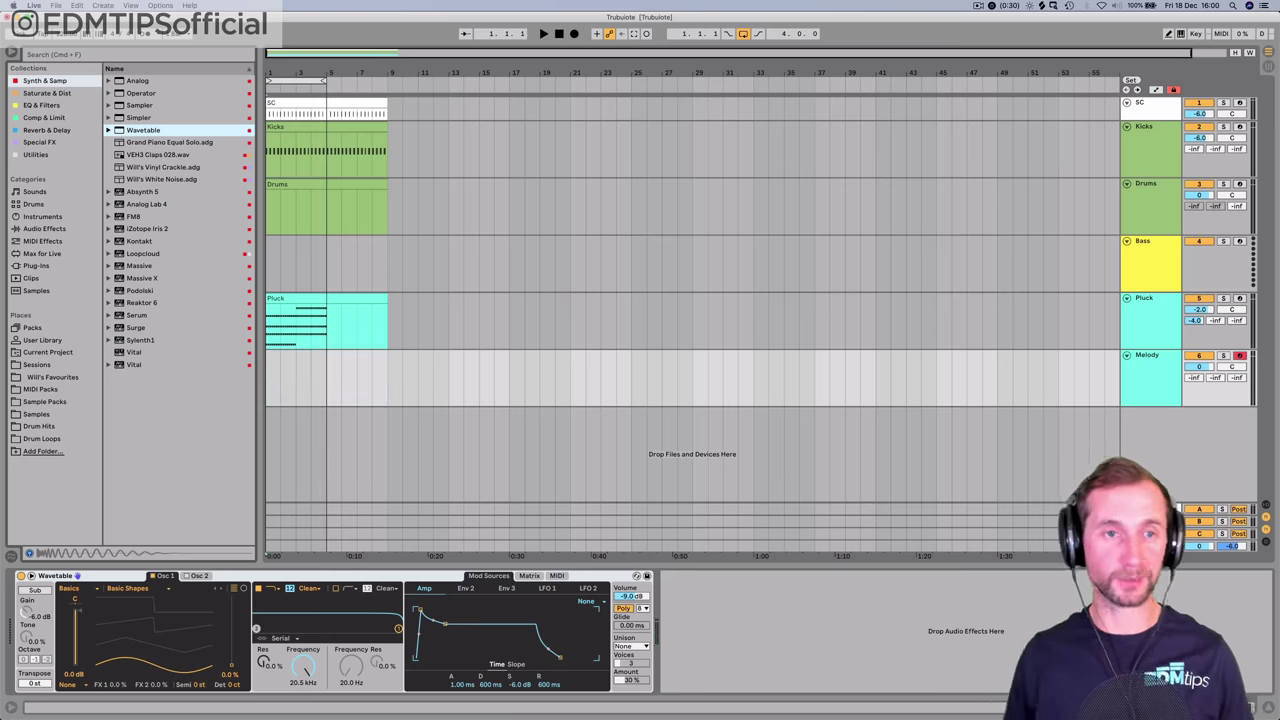
- Play the four-bar loop to hear the pluck and kicks before writing the melody
{"action": "left_click_drag", "start_coordinate": [300, 73], "coordinate": [358, 155]}
{"action": "key", "text": "space"}
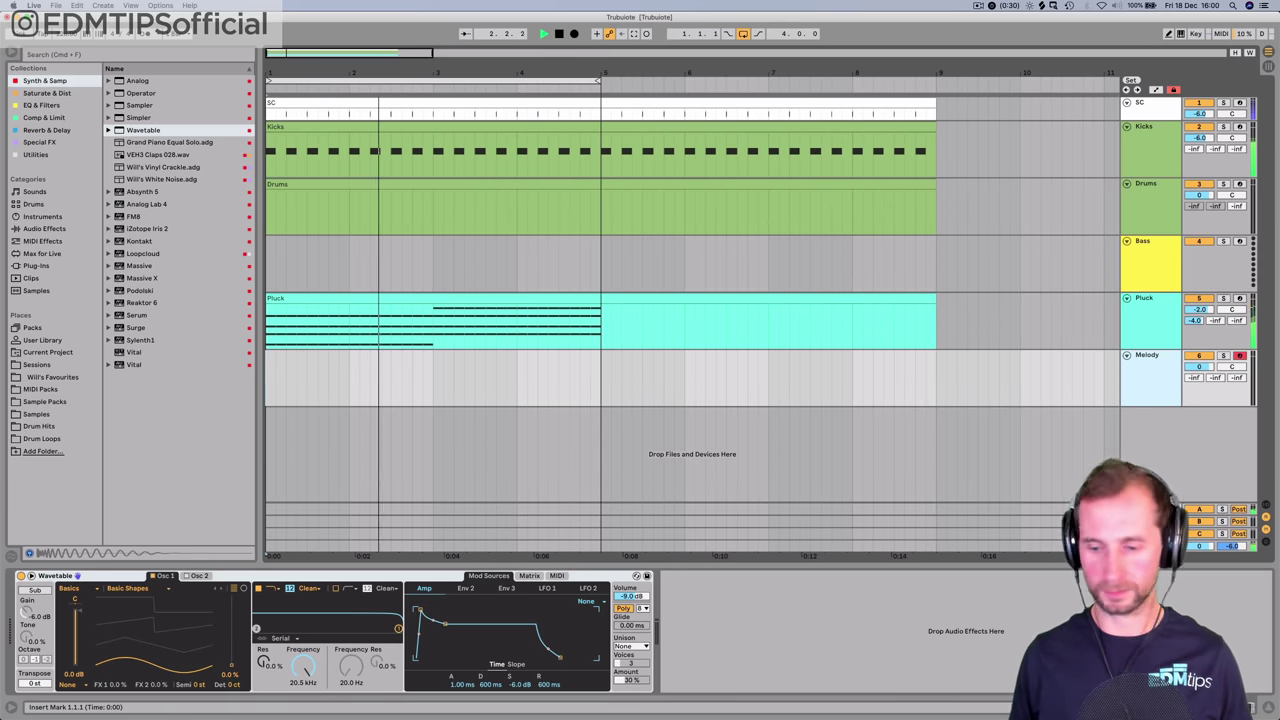
{"action": "key", "text": "space"}
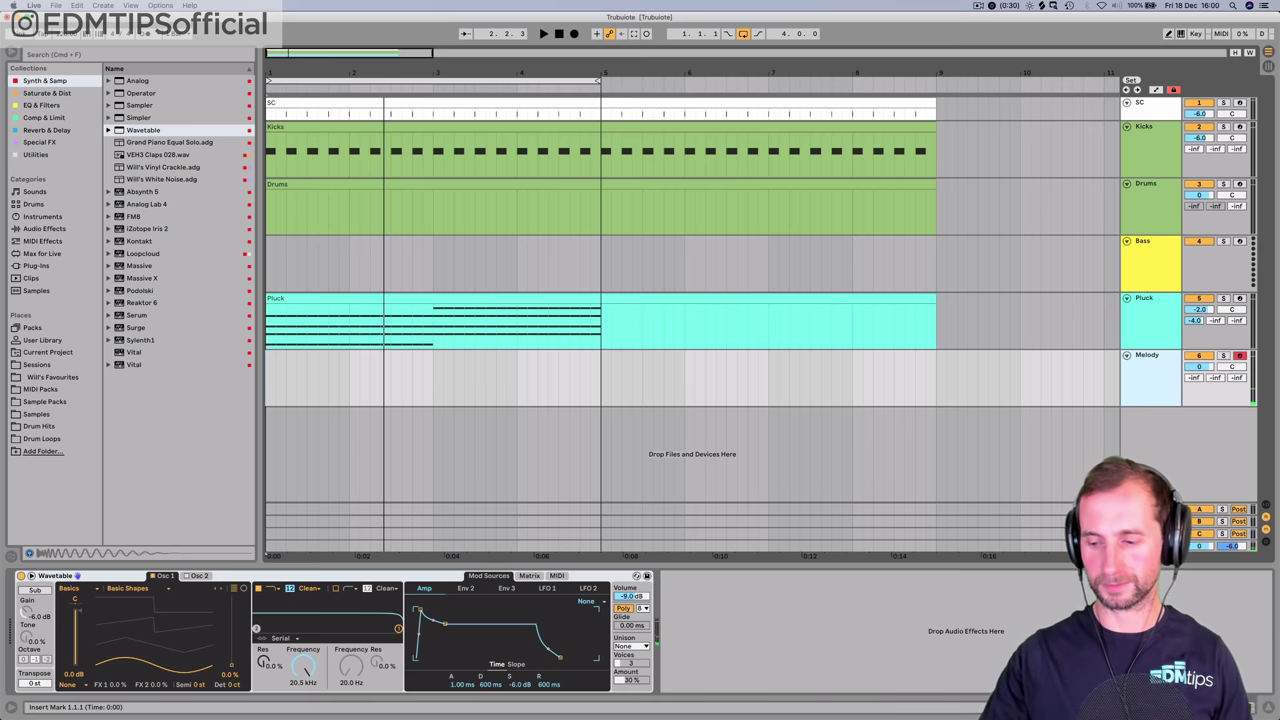
{"action": "key", "text": "space"}
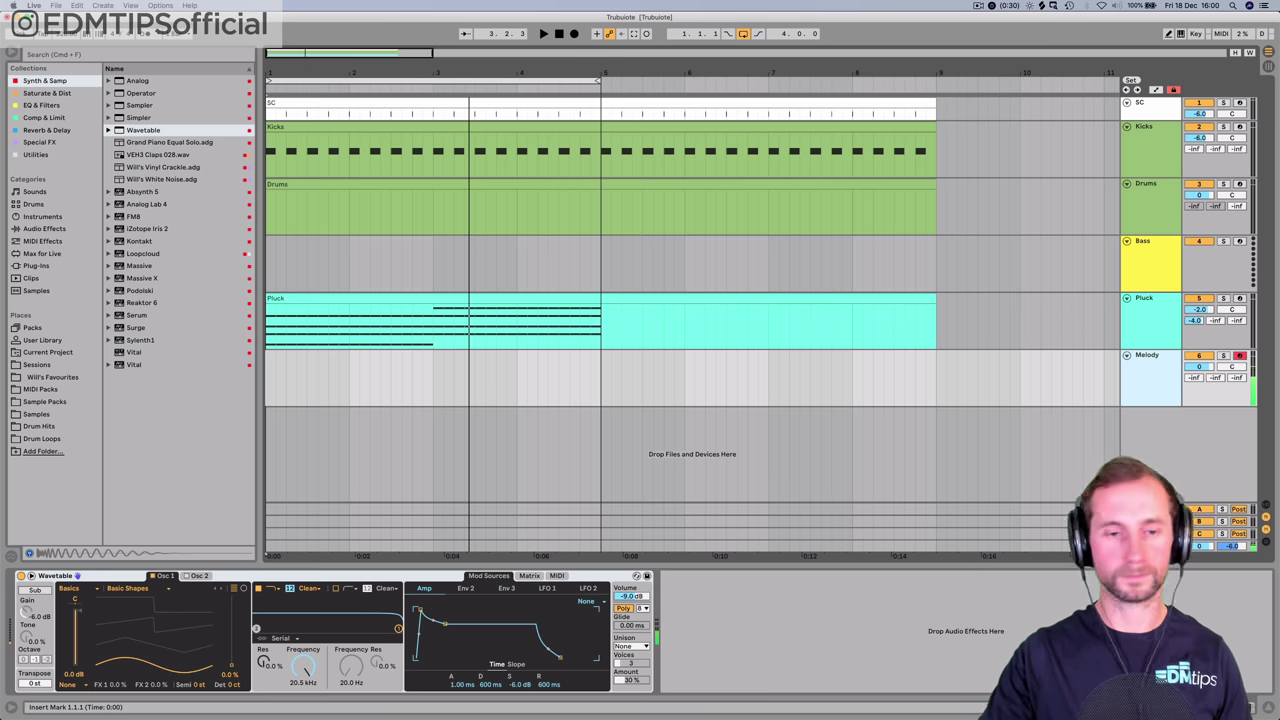
{"action": "key", "text": "space"}
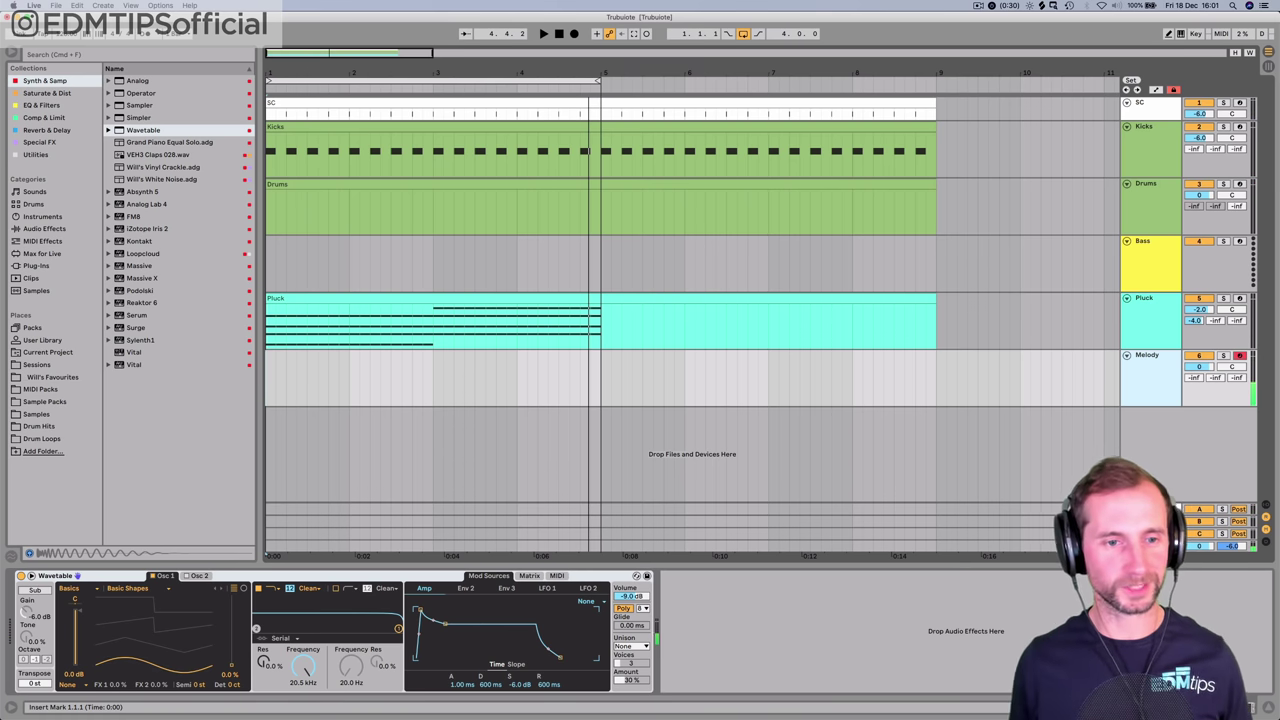
- Create an empty four-bar MIDI clip on the Melody track from bar 1 to bar 5
{"action": "left_click_drag", "start_coordinate": [268, 378], "coordinate": [601, 378]}
{"action": "key", "text": "super+shift+m"}
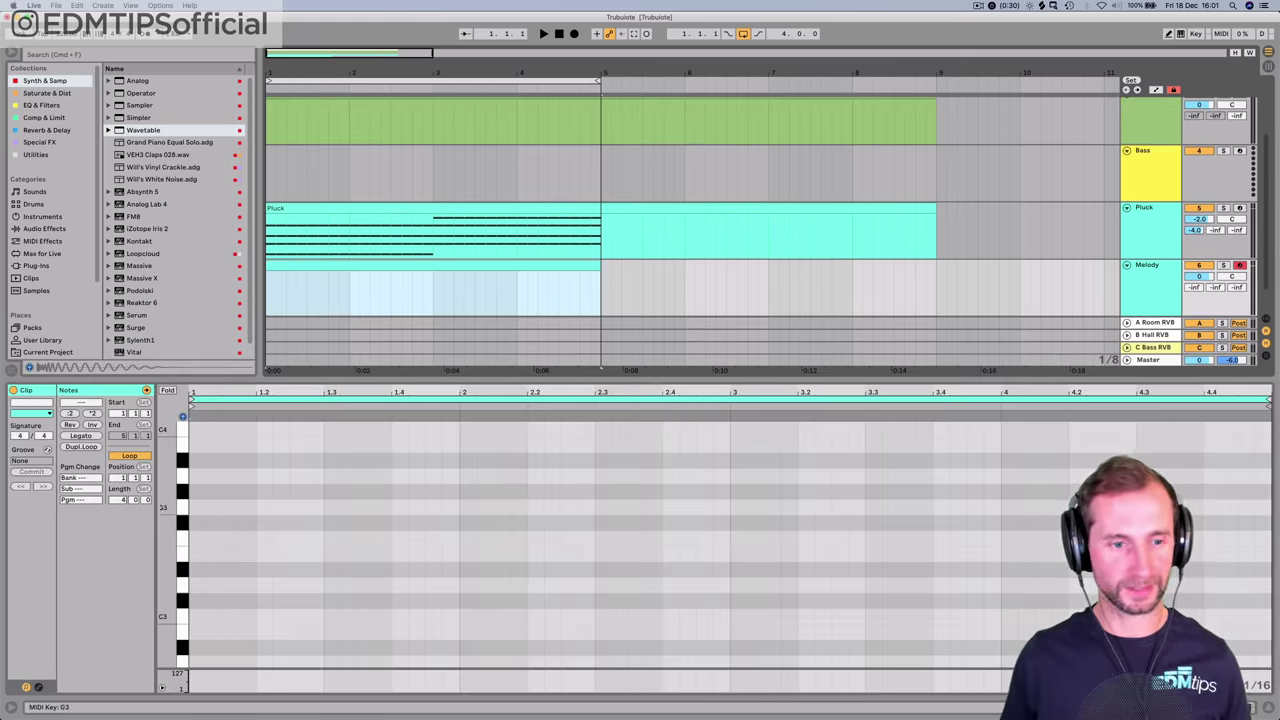
{"action": "left_click", "coordinate": [183, 477]}
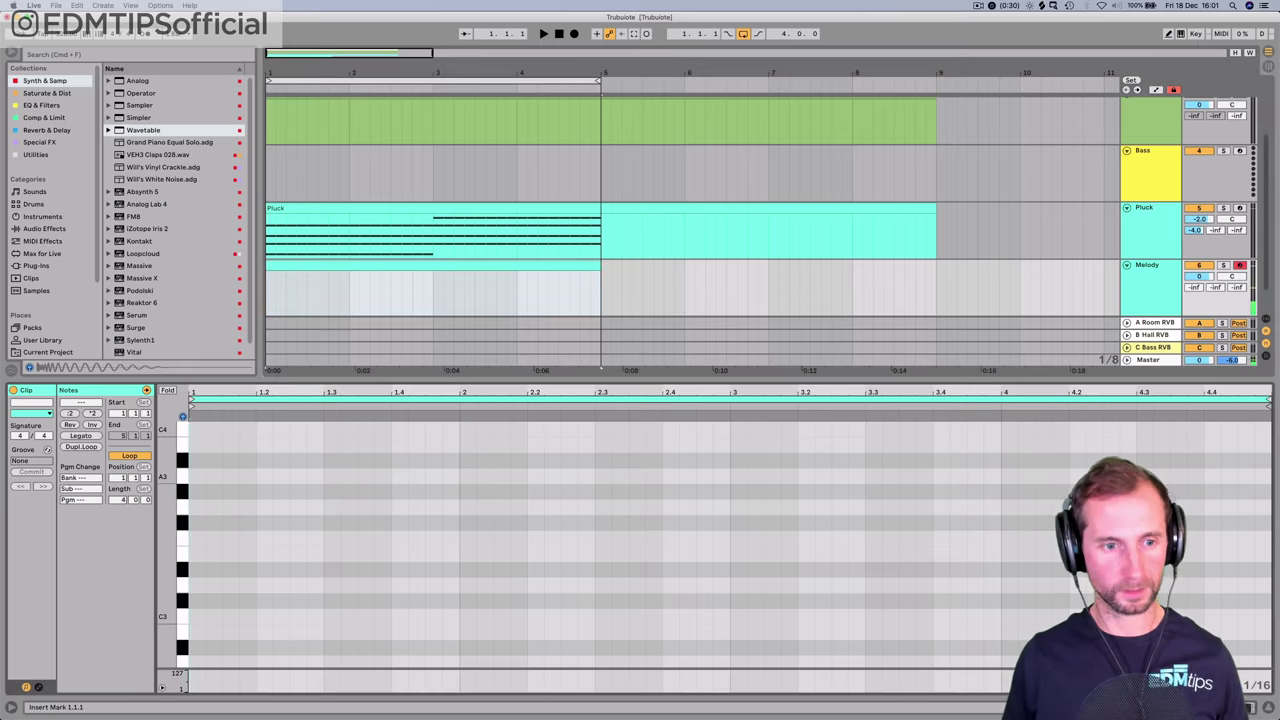
- Add an A4 note at 1.1.3 in the Melody clip and lengthen it to end at 1.2.1
{"action": "double_click", "coordinate": [213, 477]}
{"action": "key", "text": "shift+Up"}
{"action": "key", "text": "space"}
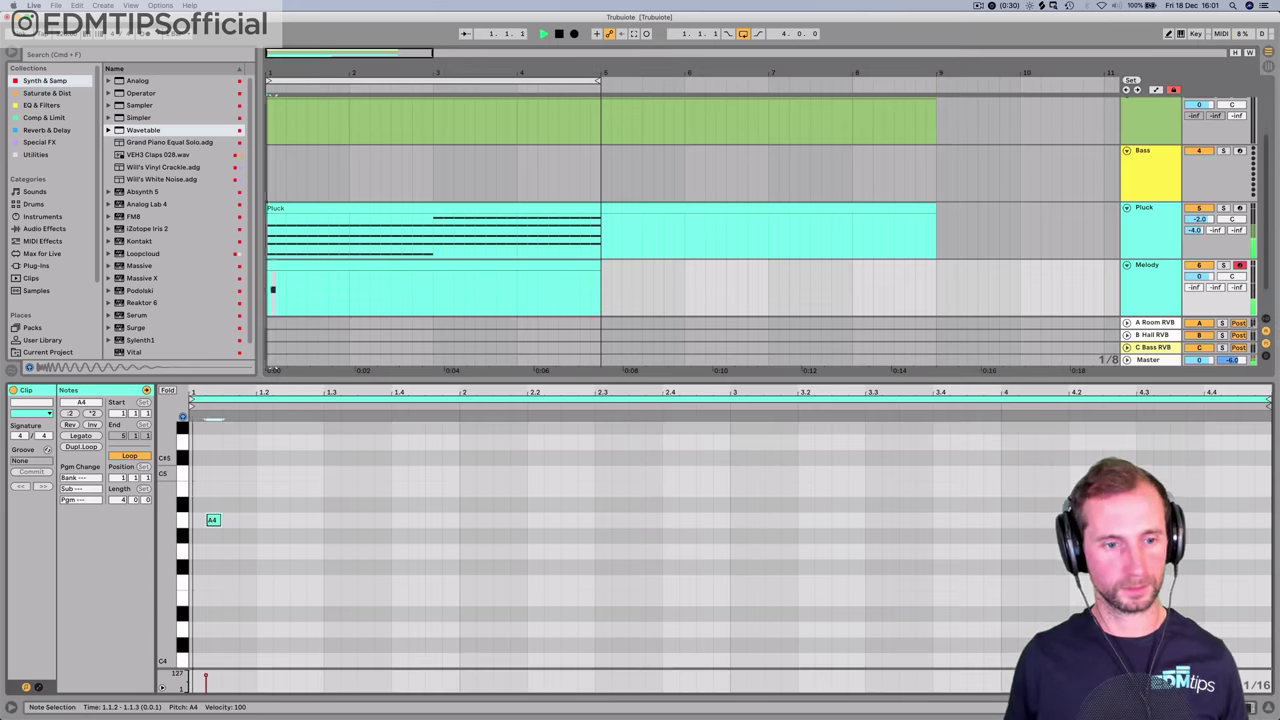
{"action": "key", "text": "space"}
{"action": "key", "text": "Right"}
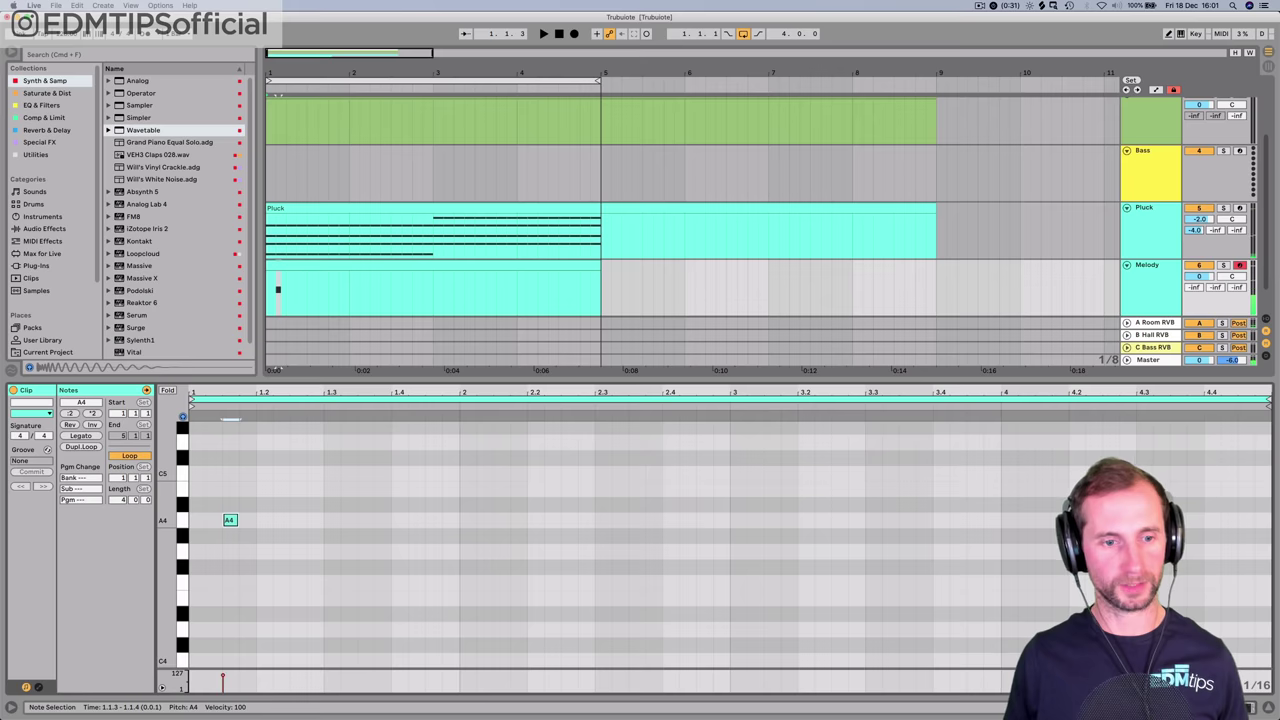
{"action": "key", "text": "shift+Right"}
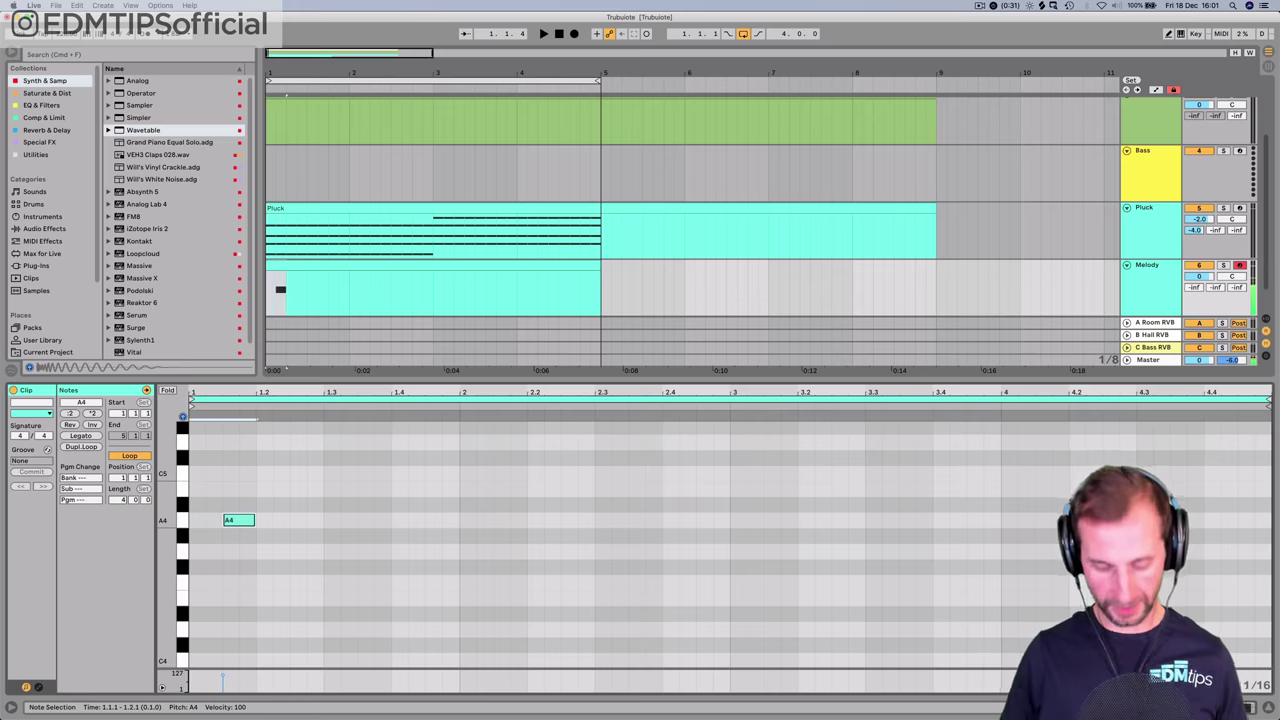
- Duplicate the offbeat A4 note until eight evenly spaced notes fill the first two bars of the Melody clip
{"action": "key", "text": "super+d"}
{"action": "key", "text": "space"}
{"action": "key", "text": "super+d"}
{"action": "key", "text": "super+d"}
{"action": "key", "text": "super+d"}
{"action": "key", "text": "super+d"}
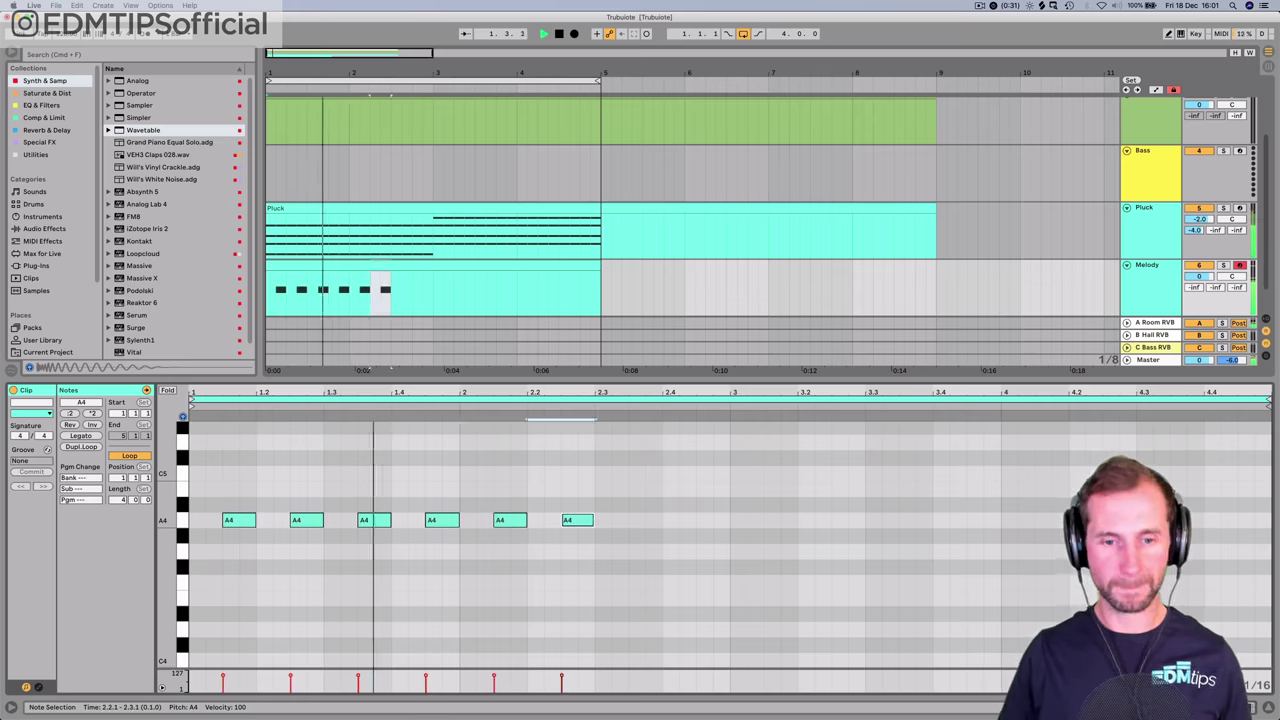
{"action": "key", "text": "super+d"}
{"action": "key", "text": "space"}
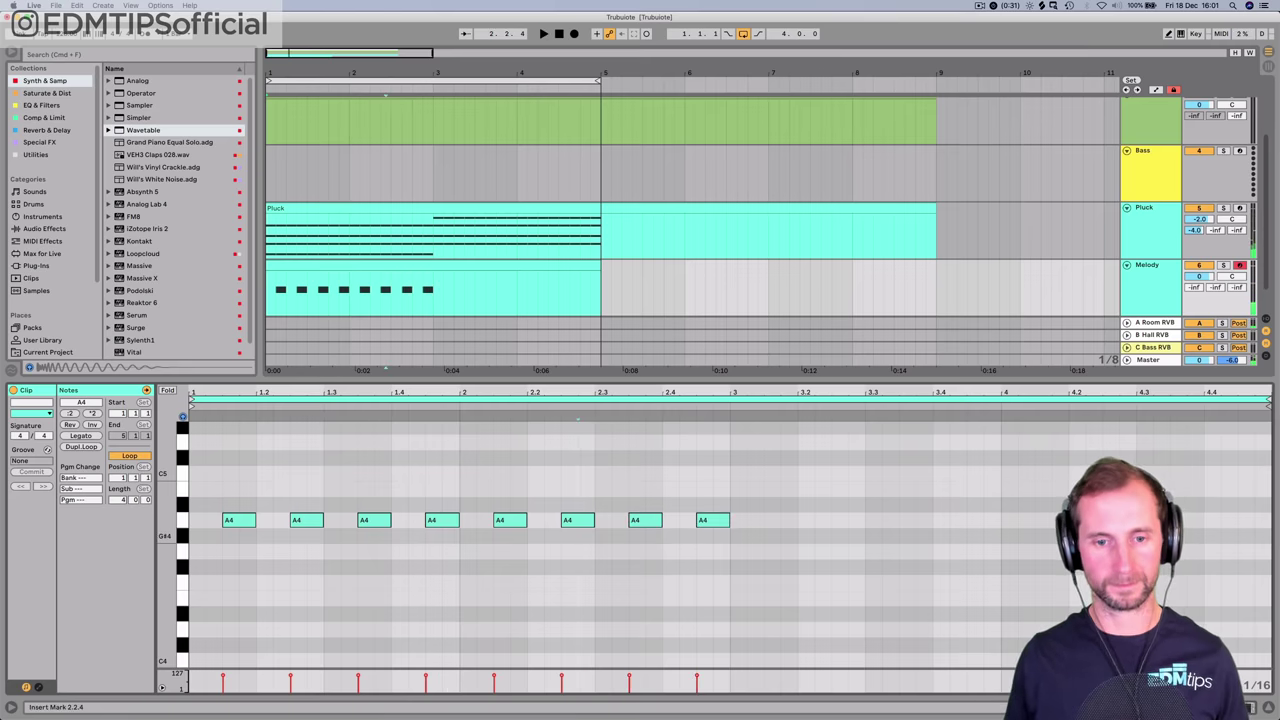
- Lower the sixth melody note to G#4 and the seventh and eighth notes to F4
{"action": "left_click", "coordinate": [577, 520]}
{"action": "left_click", "coordinate": [645, 520]}
{"action": "key", "text": "Down"}
{"action": "key", "text": "Down"}
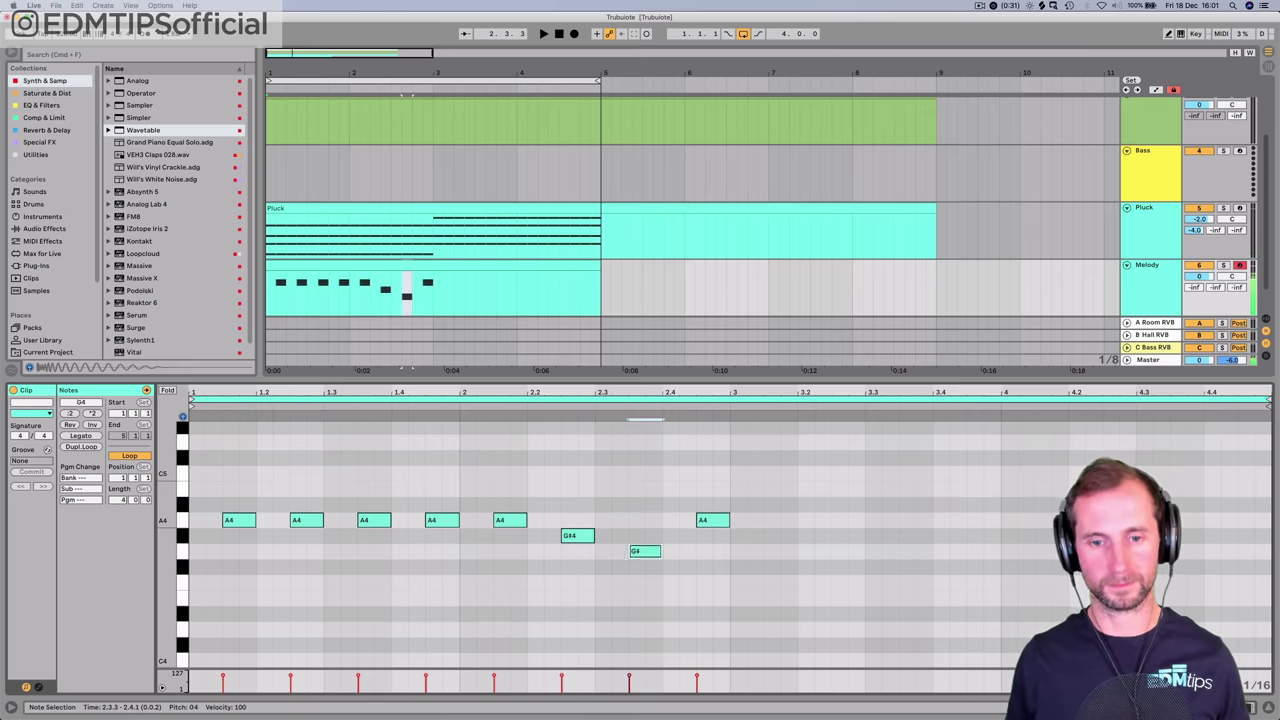
{"action": "key", "text": "Down"}
{"action": "left_click", "coordinate": [712, 520]}
{"action": "key", "text": "Down"}
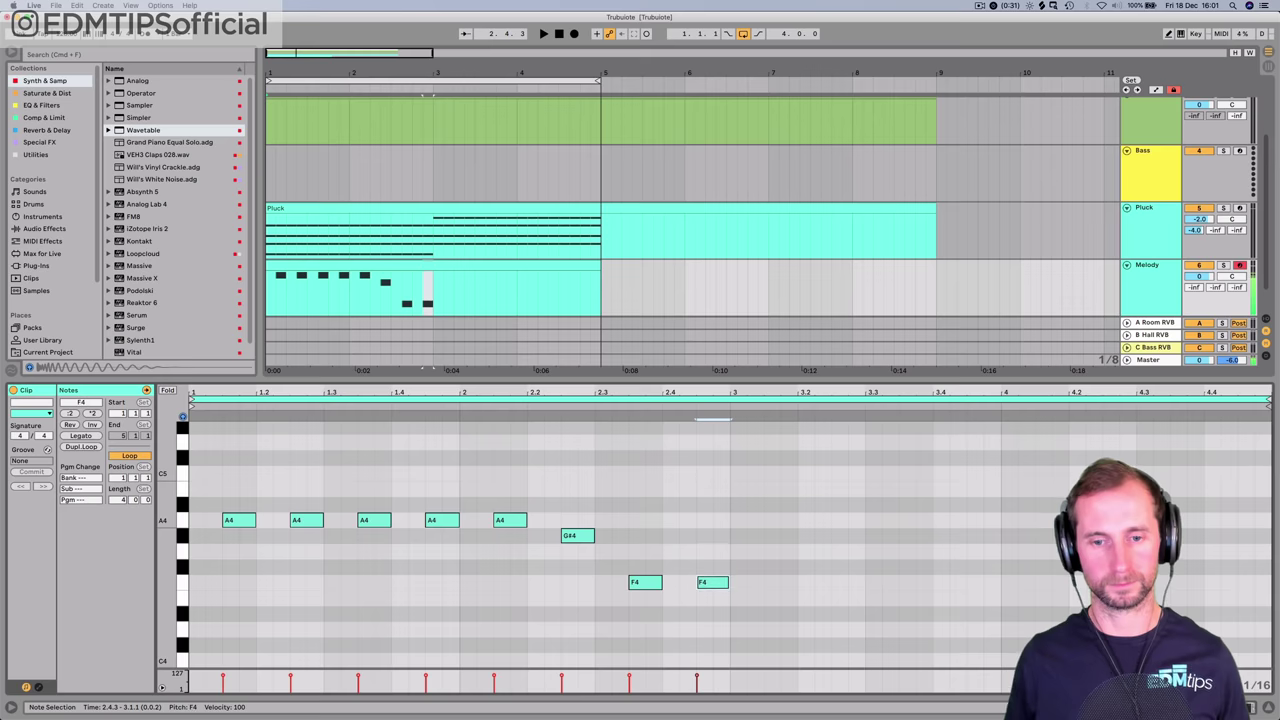
- Audition the melody, setting the seventh note to E4 and the eighth to C#4
{"action": "key", "text": "space"}
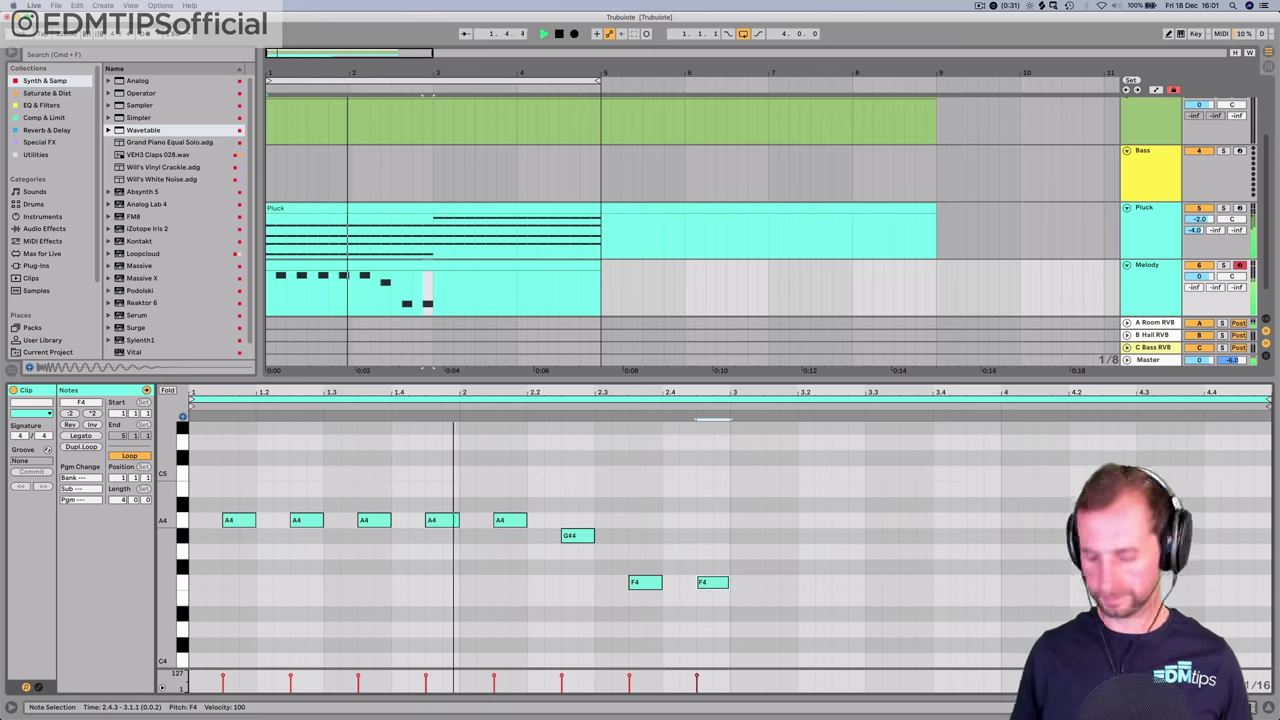
{"action": "key", "text": "space"}
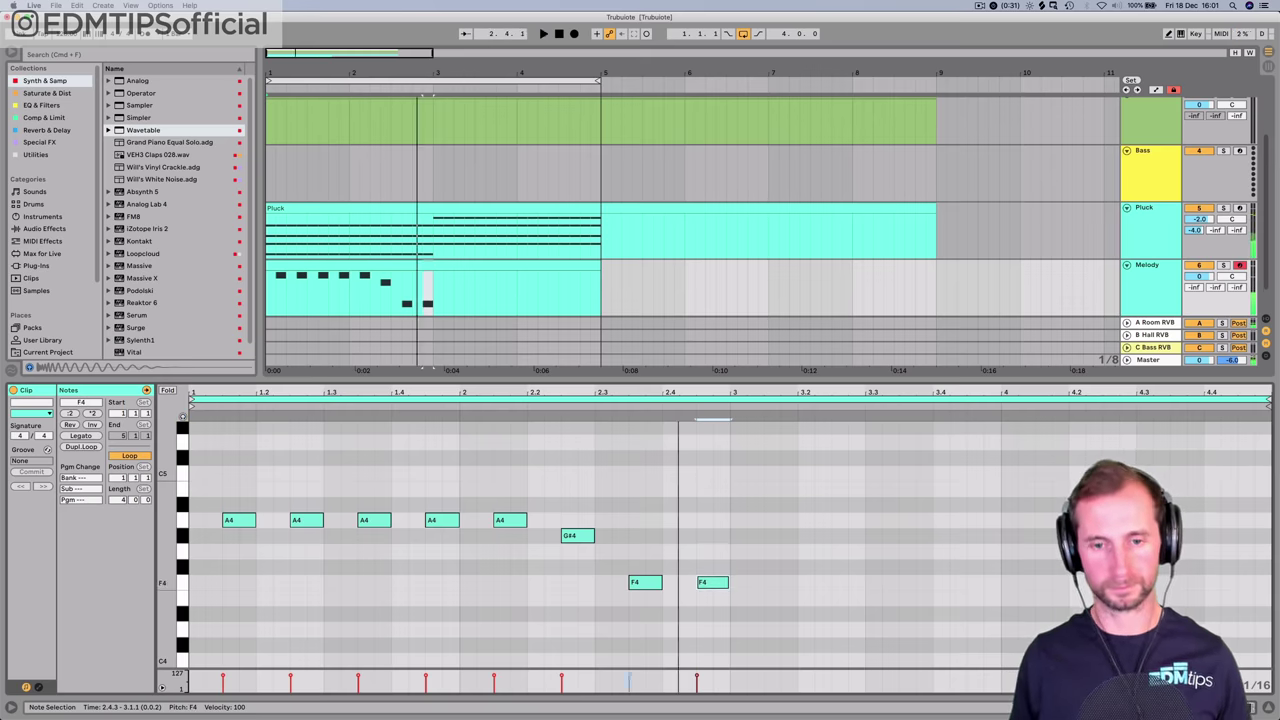
{"action": "left_click", "coordinate": [645, 582]}
{"action": "key", "text": "Down"}
{"action": "left_click", "coordinate": [645, 598]}
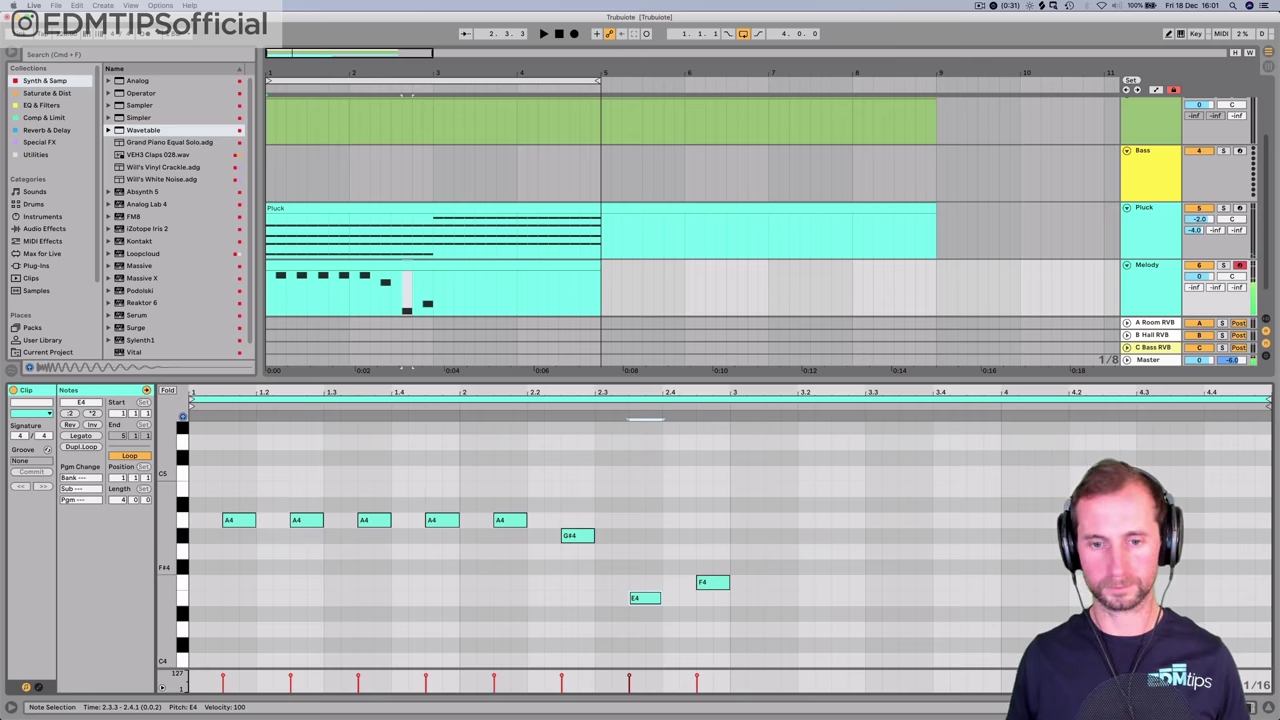
{"action": "key", "text": "space"}
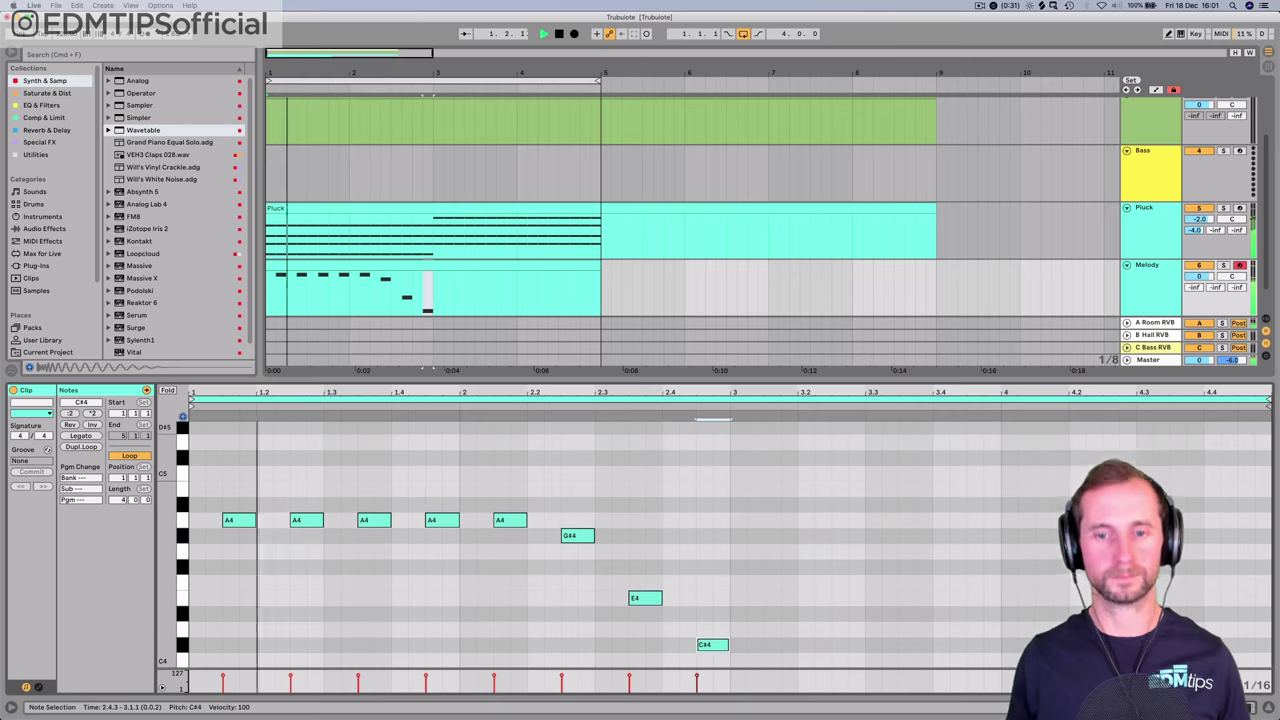
{"action": "key", "text": "space"}
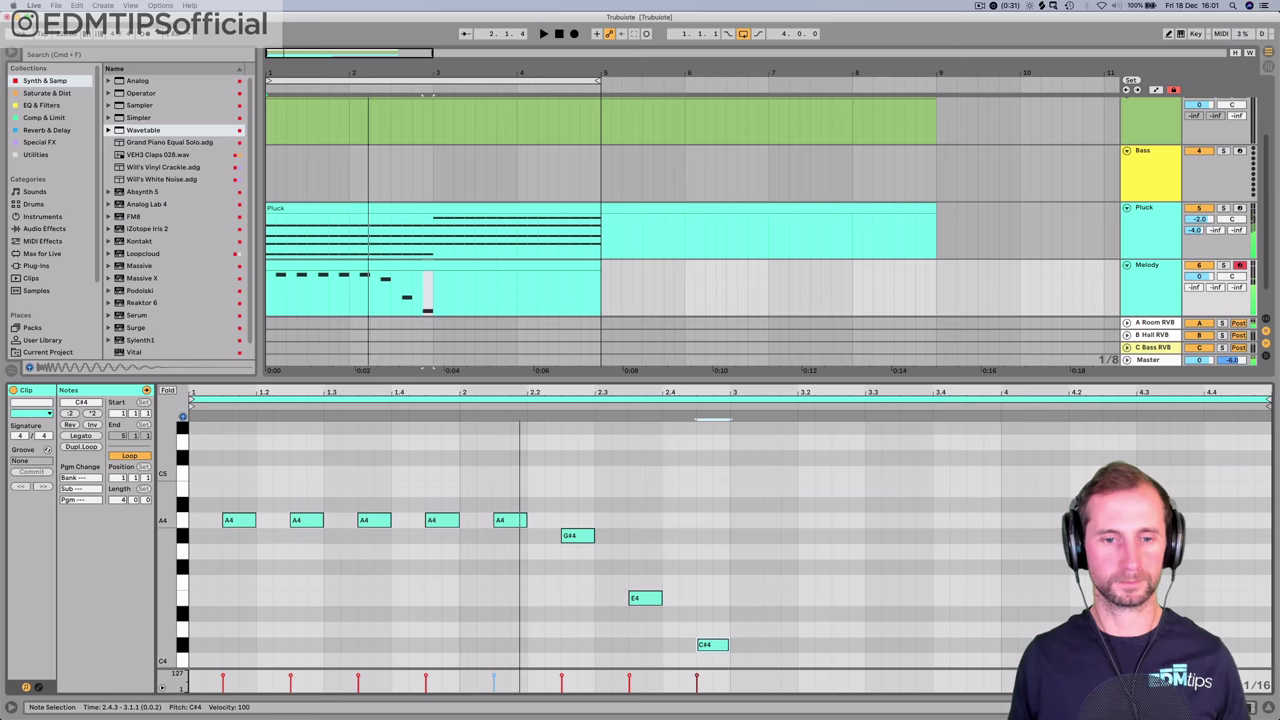
- Lower the fifth melody note to G#4 and the sixth to E4, and audition the loop
{"action": "left_click", "coordinate": [510, 520]}
{"action": "key", "text": "Down"}
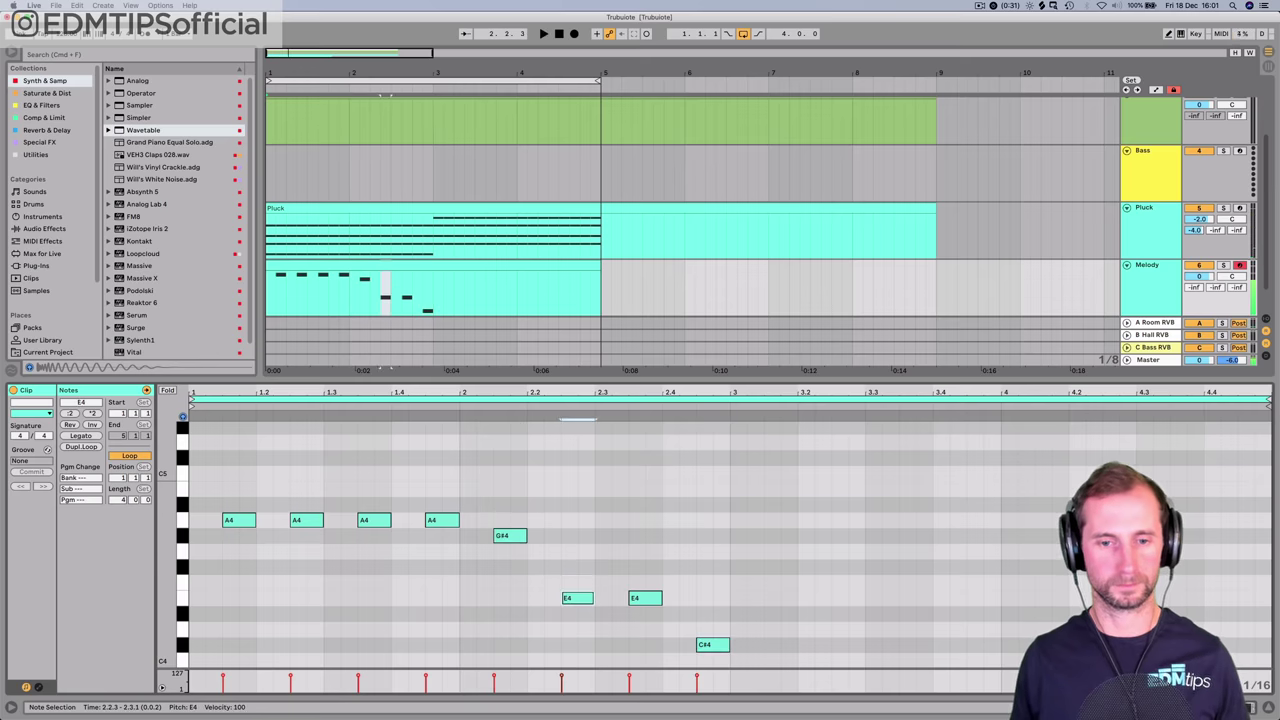
{"action": "key", "text": "space"}
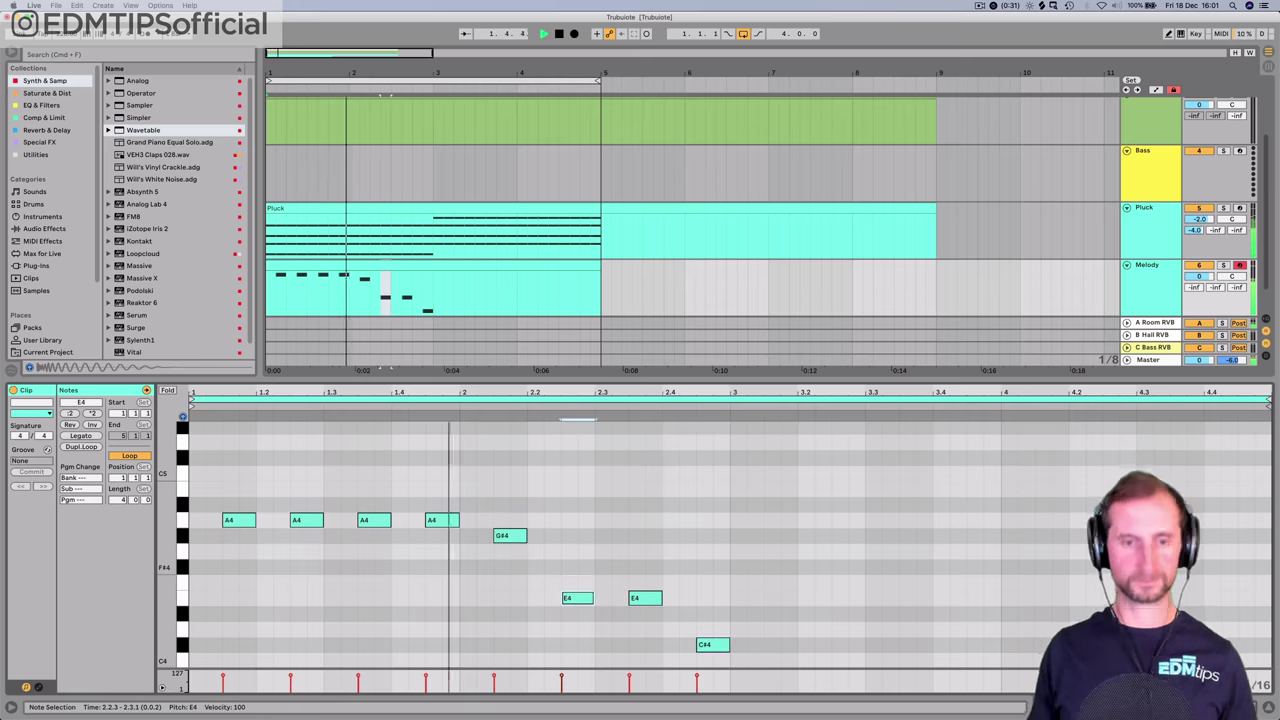
{"action": "key", "text": "space"}
- Set the seventh melody note to C#4 and the eighth to F#4
{"action": "left_click", "coordinate": [645, 598]}
{"action": "key", "text": "Down"}
{"action": "key", "text": "Down"}
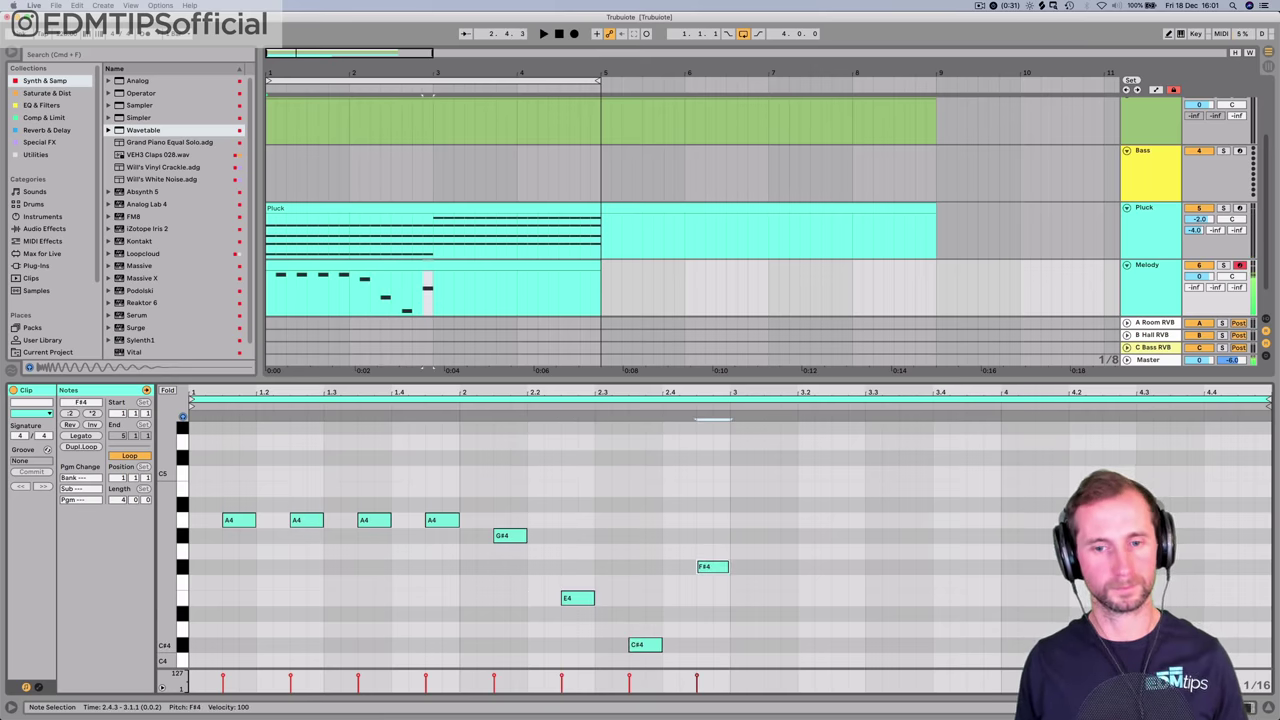
- Duplicate the two-bar melody phrase into bars 3 and 4, play the loop, and enlarge the note editor
{"action": "left_click_drag", "start_coordinate": [724, 655], "coordinate": [190, 456]}
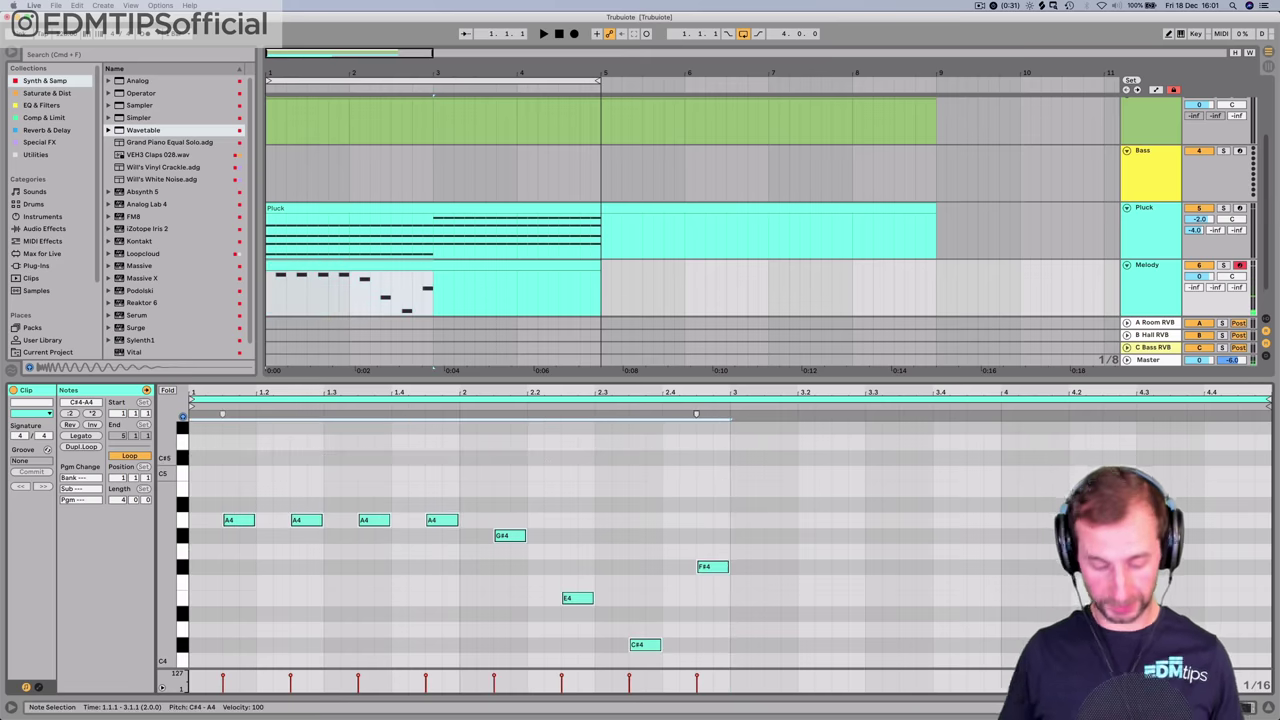
{"action": "key", "text": "super+d"}
{"action": "key", "text": "space"}
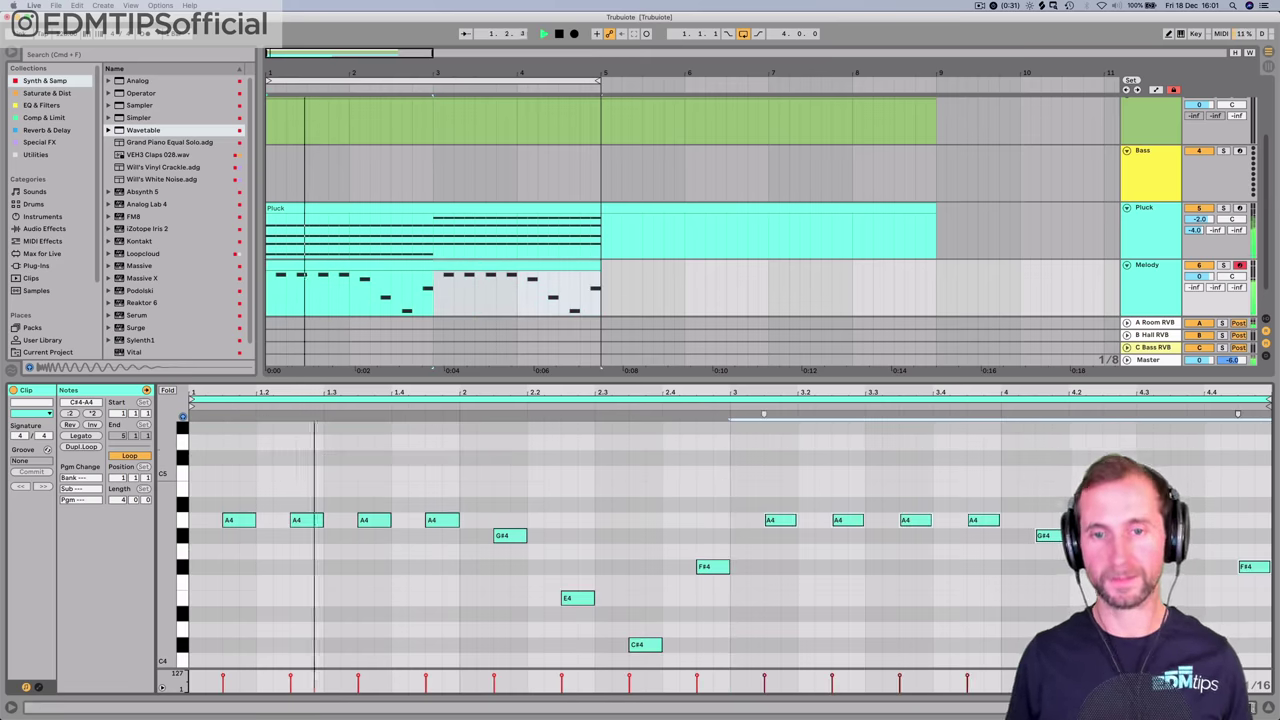
{"action": "left_click_drag", "start_coordinate": [640, 380], "coordinate": [640, 332]}
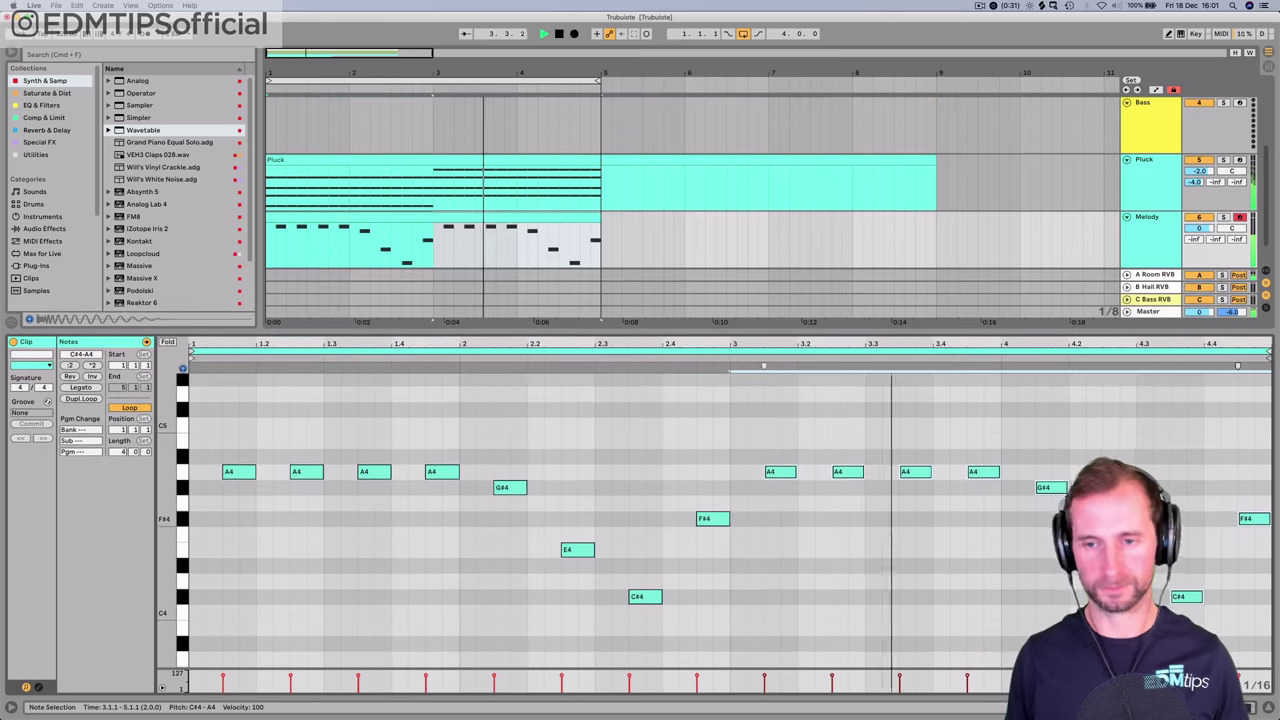
- Change the last three notes of the repeated phrase in bar 4 to B4, G#4 and A4
{"action": "left_click", "coordinate": [1035, 519]}
{"action": "key", "text": "space"}
{"action": "left_click", "coordinate": [1119, 550]}
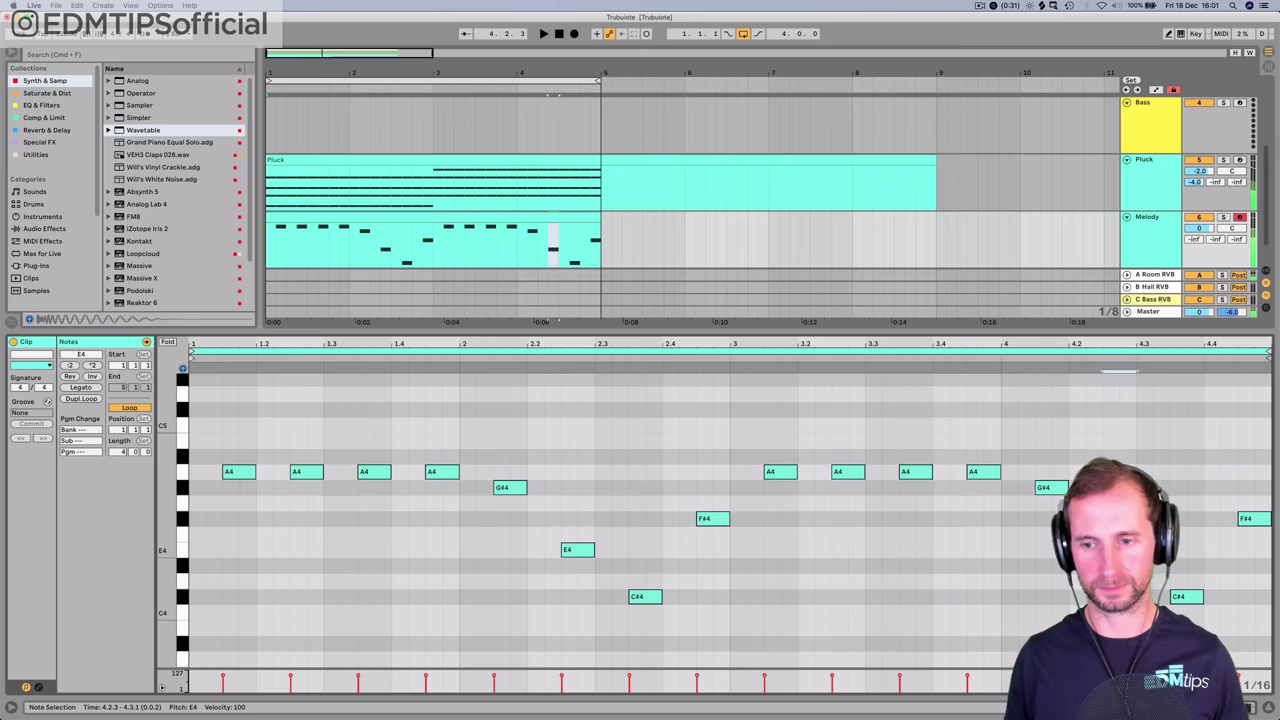
{"action": "key", "text": "Up"}
{"action": "key", "text": "Up"}
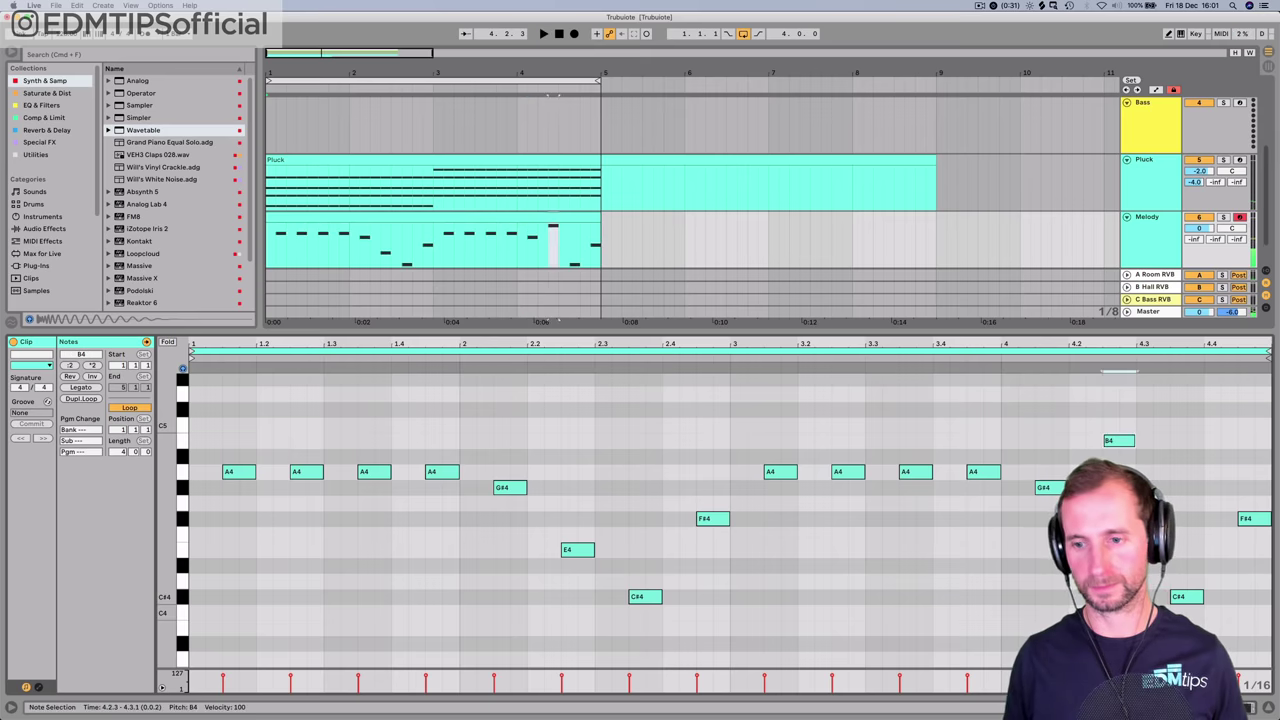
{"action": "left_click_drag", "start_coordinate": [1187, 597], "coordinate": [1190, 549]}
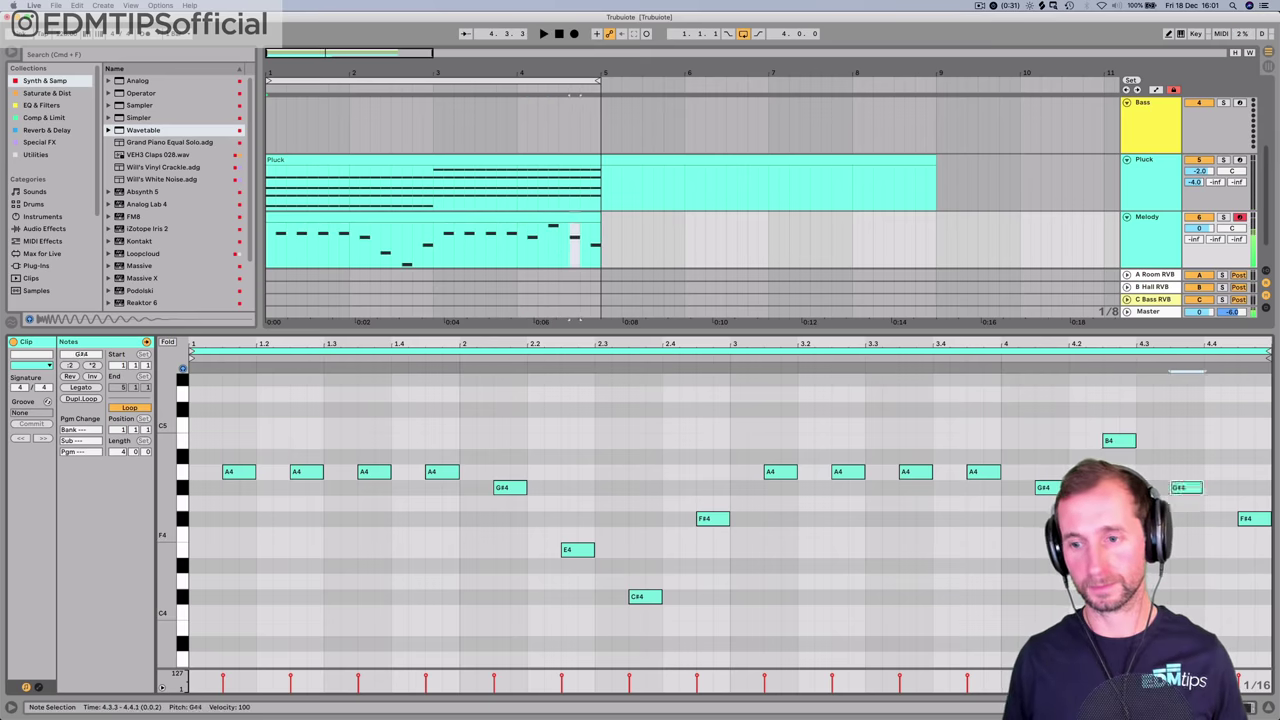
{"action": "left_click_drag", "start_coordinate": [1255, 519], "coordinate": [1255, 504]}
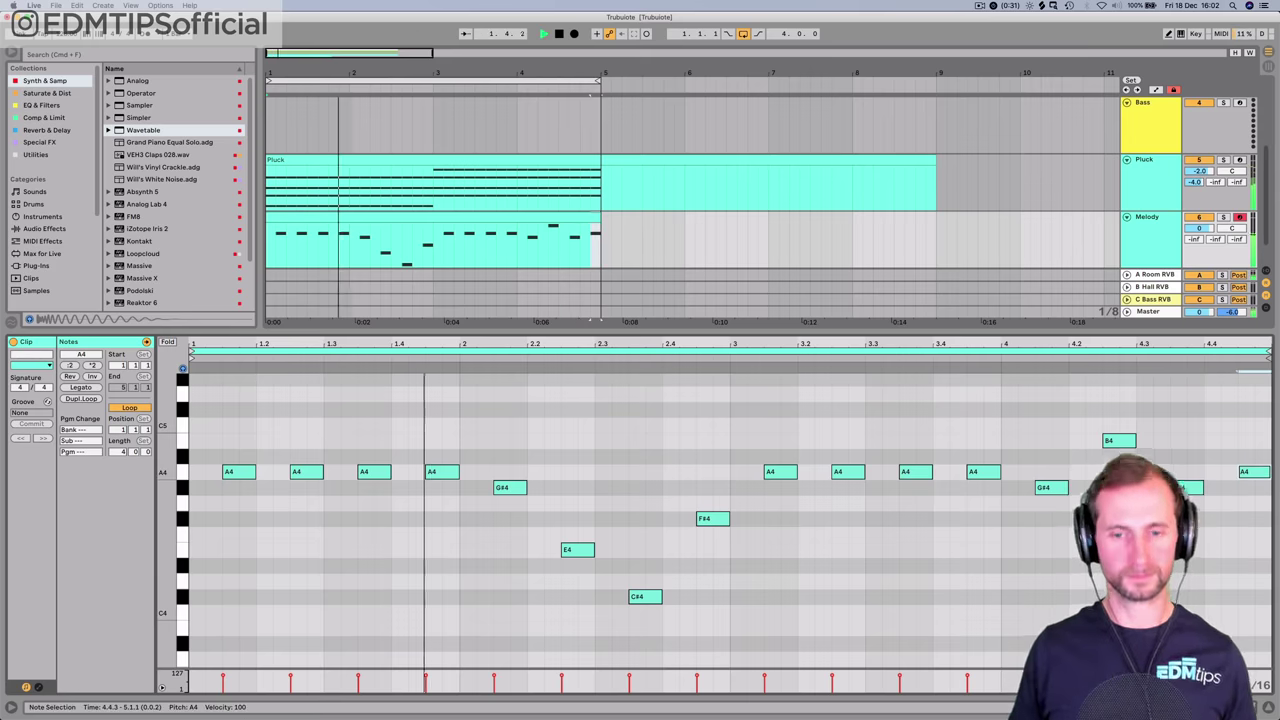
- Play the loop to review the full four-bar melody against the pluck and kicks
{"action": "left_click", "coordinate": [697, 430]}
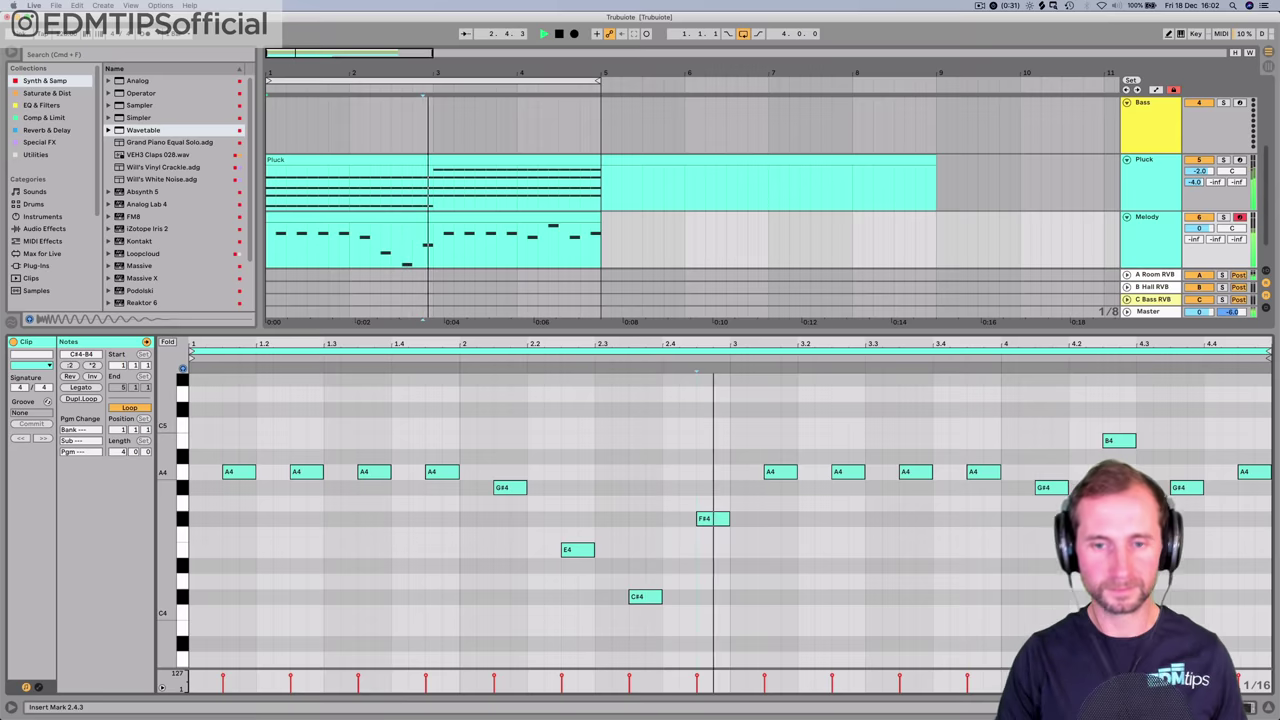
{"action": "key", "text": "shift+Tab"}
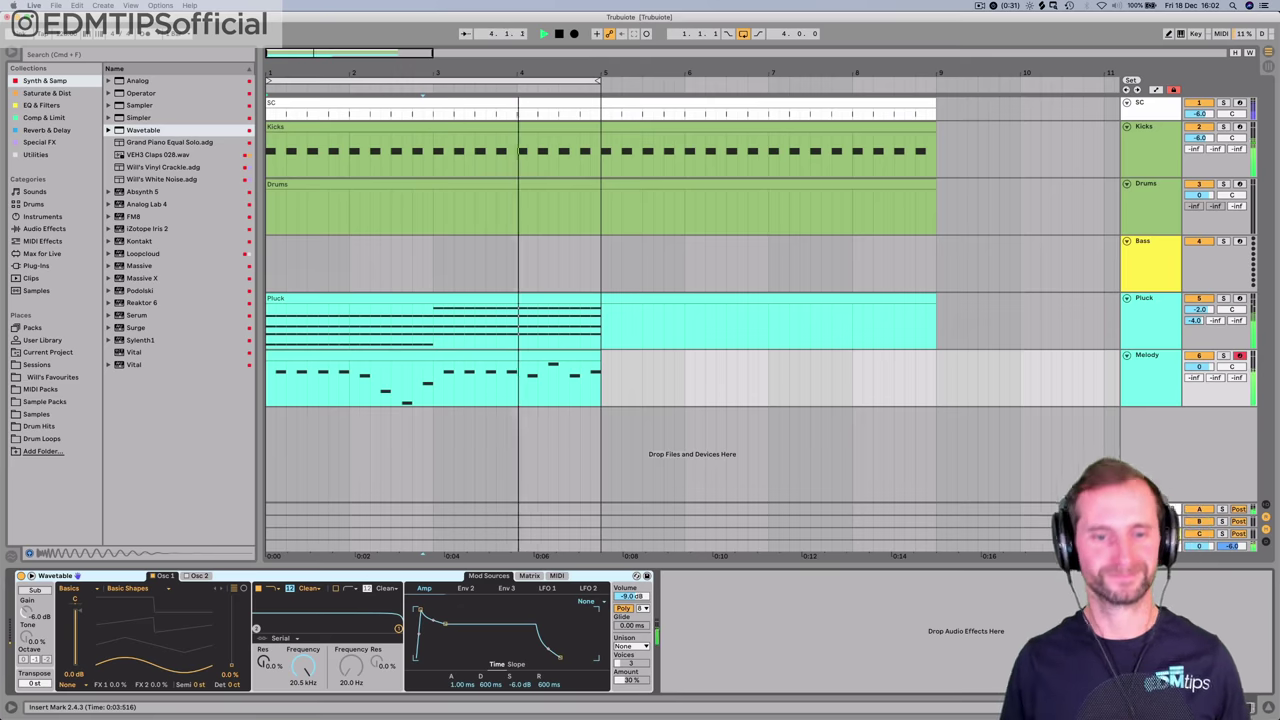
{"action": "key", "text": "space"}
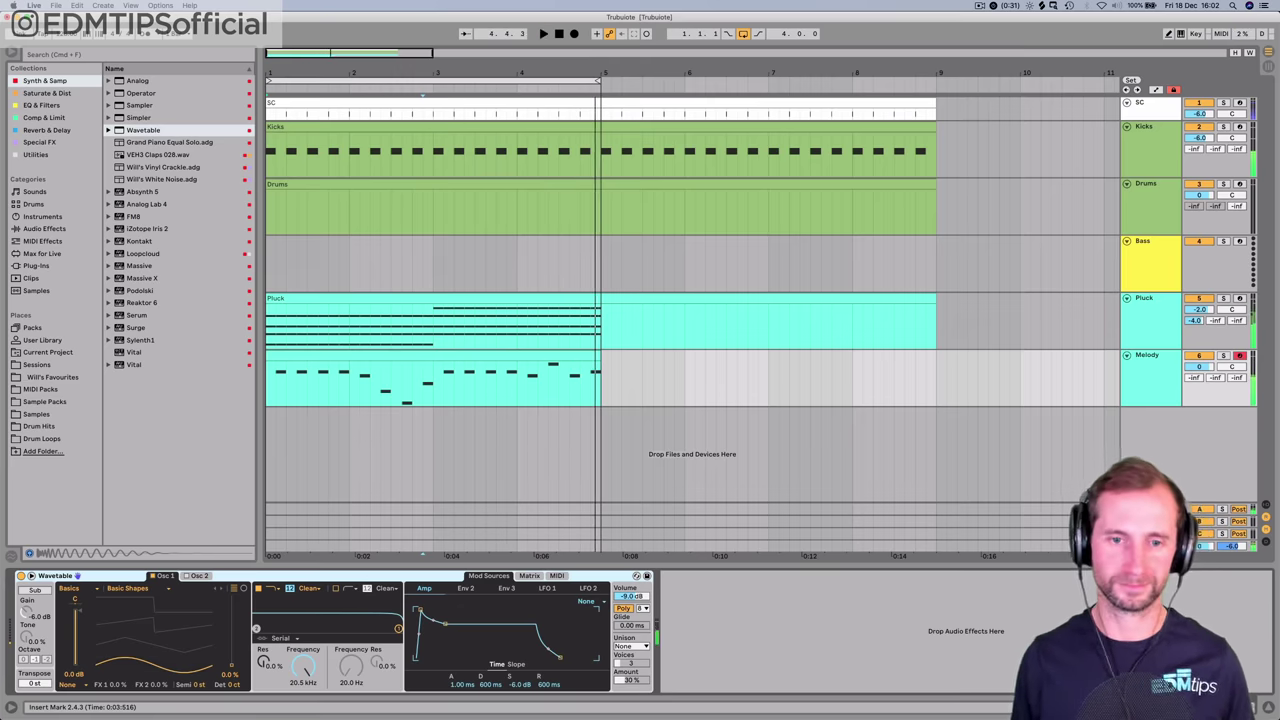
- Lower the melody's second-to-last note to E4 and its last note to F#4 during playback
{"action": "left_click", "coordinate": [434, 355]}
{"action": "key", "text": "shift+Tab"}
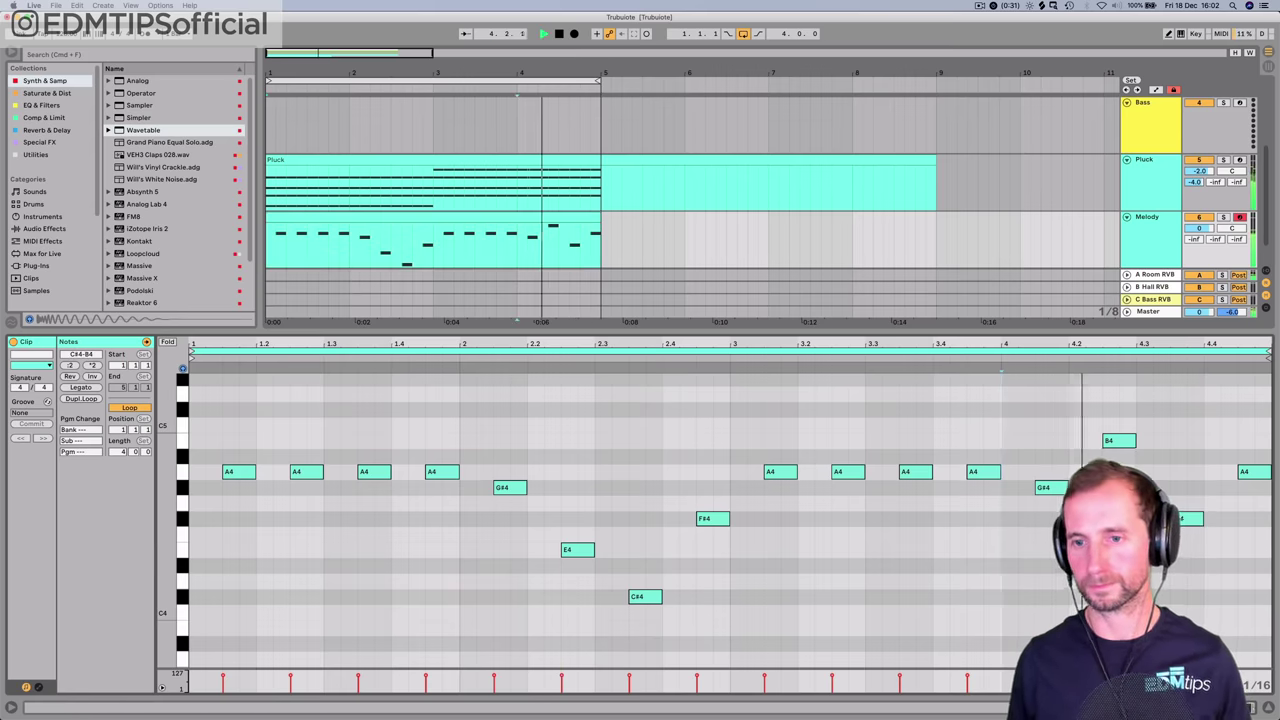
{"action": "left_click", "coordinate": [1184, 519]}
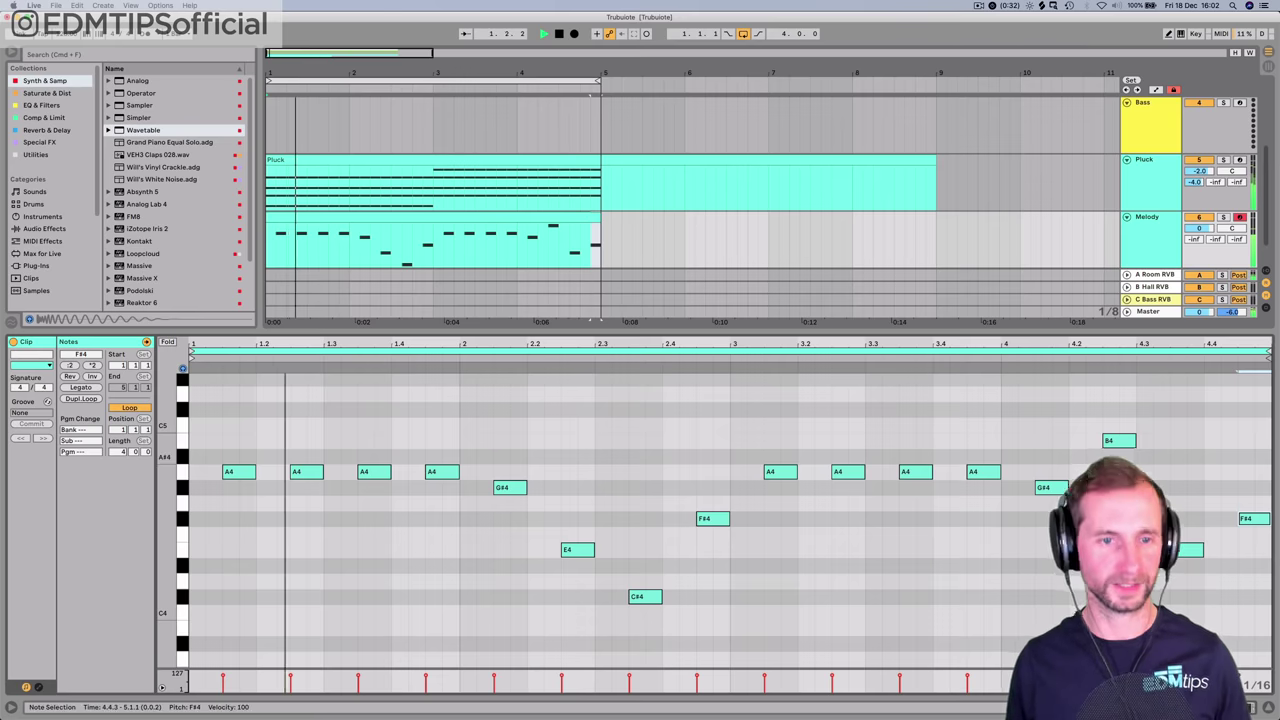
- Stop playback and start swapping the Melody track's instrument, with the Wavetable preset folders shown for browsing
{"action": "key", "text": "shift+Tab"}
{"action": "key", "text": "space"}
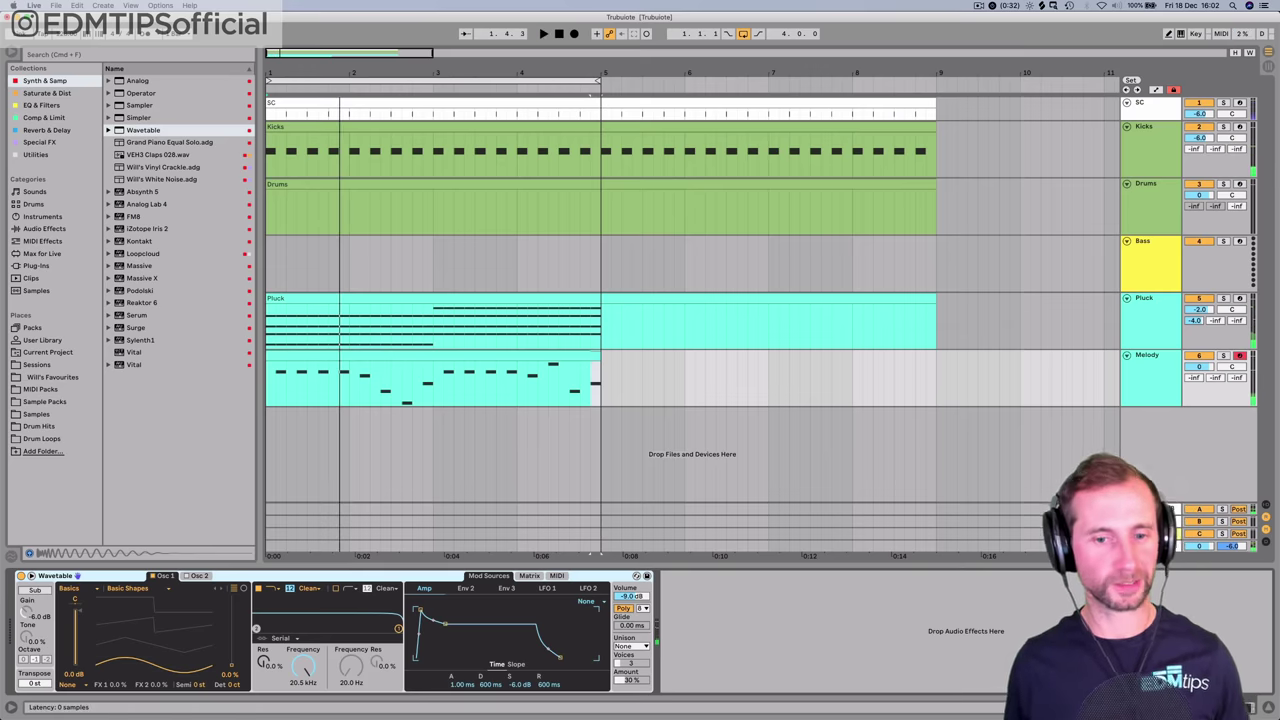
{"action": "key", "text": "q"}
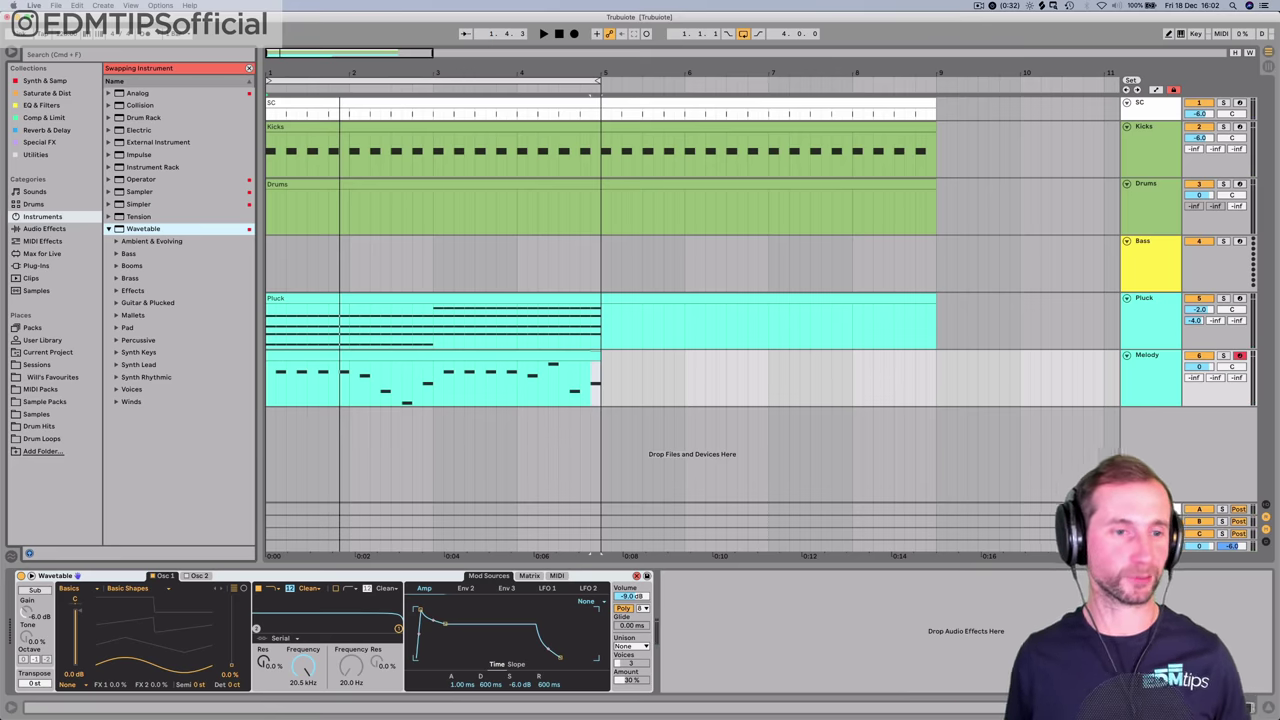
{"action": "left_click", "coordinate": [139, 352]}
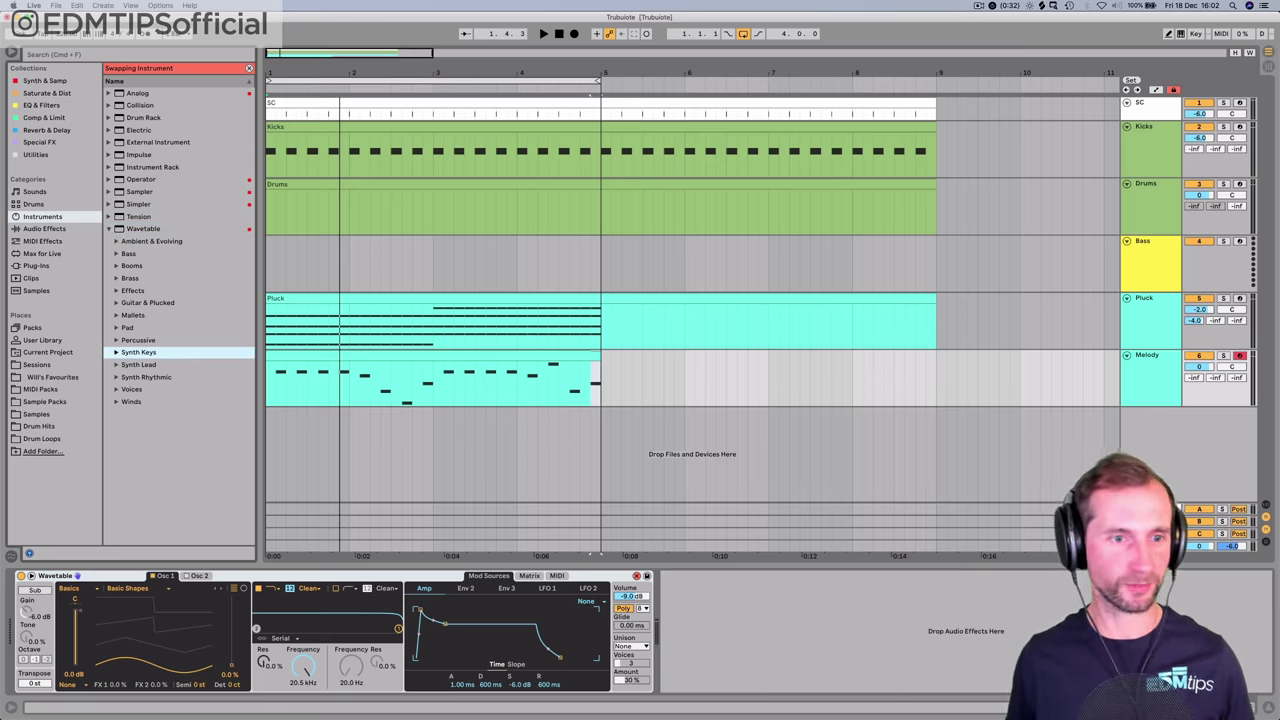
- Load the 37th Street preset from Wavetable's Synth Lead folder onto the Melody track
{"action": "key", "text": "Down"}
{"action": "key", "text": "Right"}
{"action": "key", "text": "Down"}
{"action": "key", "text": "Return"}
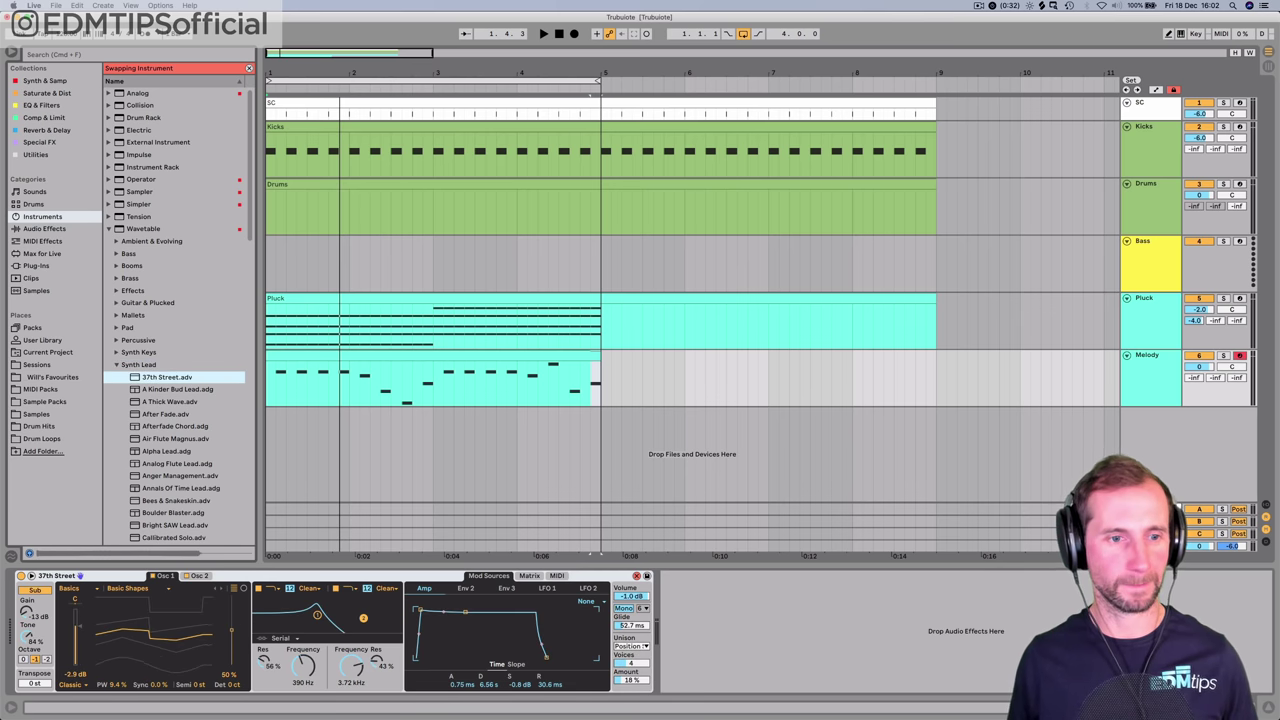
- Audition further Wavetable Synth Lead presets as candidates for the melody sound
{"action": "key", "text": "Down"}
{"action": "key", "text": "Down"}
{"action": "key", "text": "Down"}
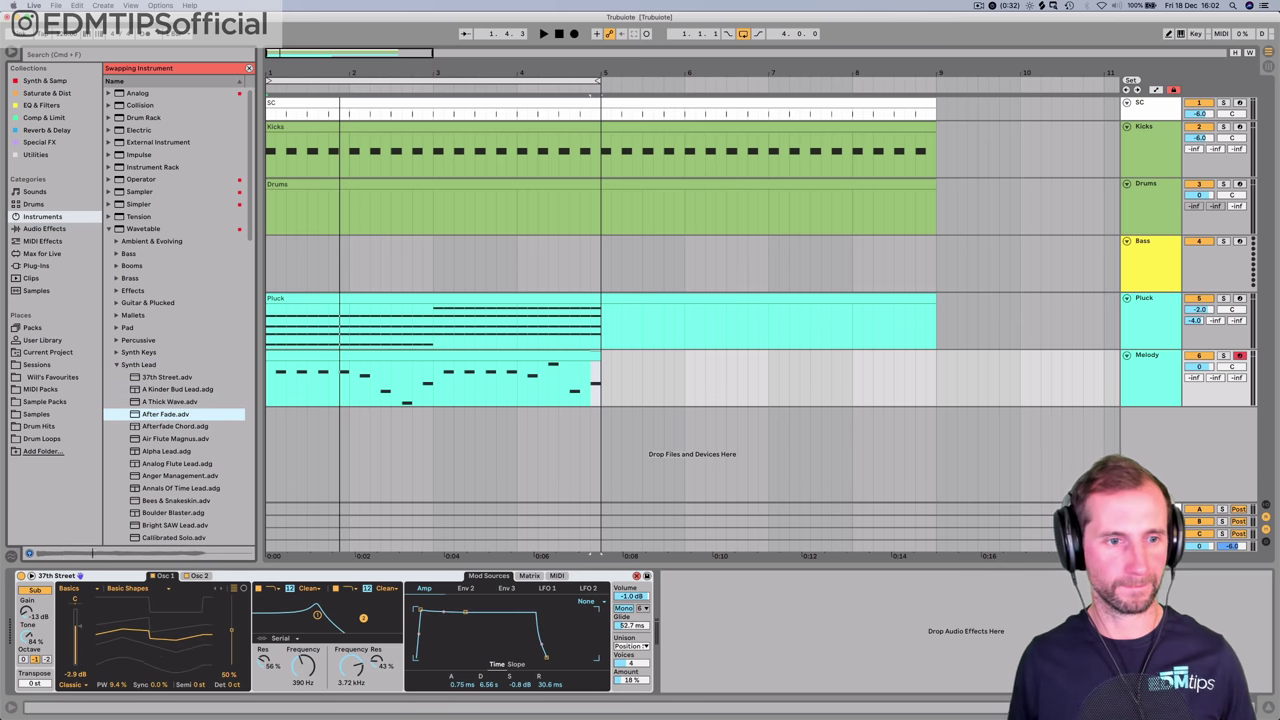
{"action": "key", "text": "Down"}
{"action": "scroll", "coordinate": [175, 316], "scroll_direction": "down", "scroll_amount": 5}
{"action": "key", "text": "Down"}
{"action": "key", "text": "Down"}
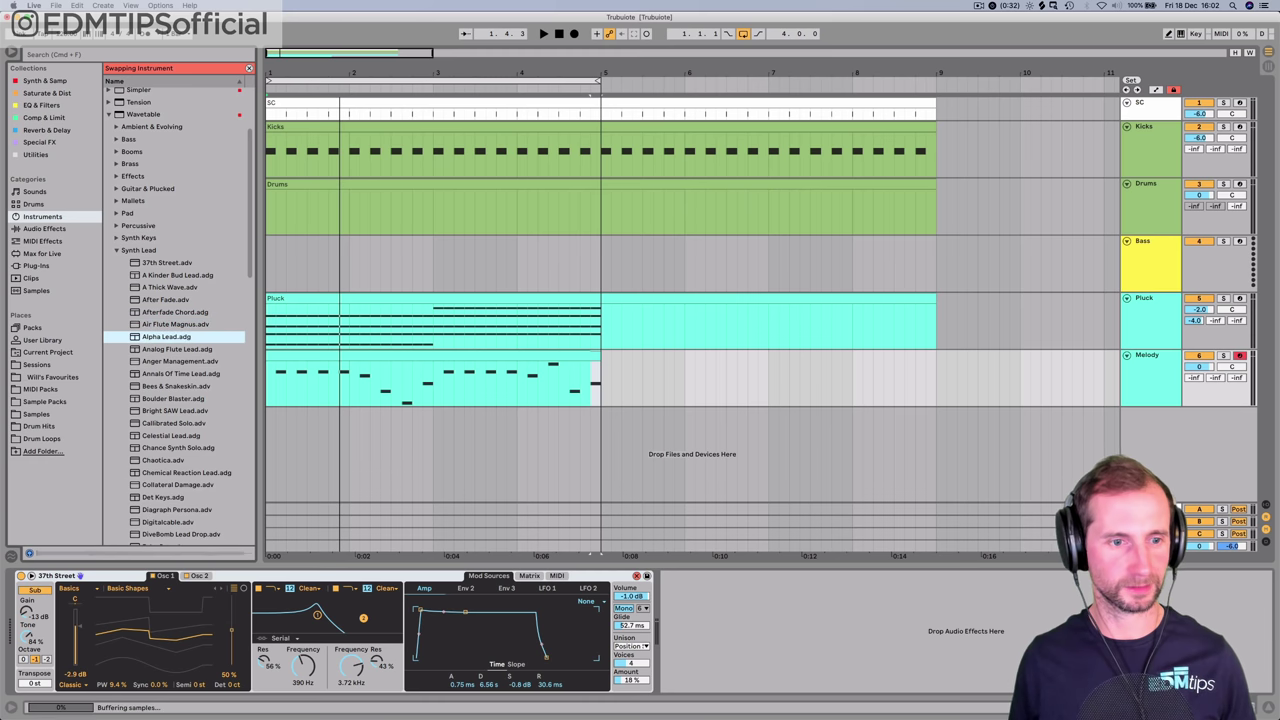
{"action": "key", "text": "Down"}
{"action": "key", "text": "Down"}
{"action": "key", "text": "Down"}
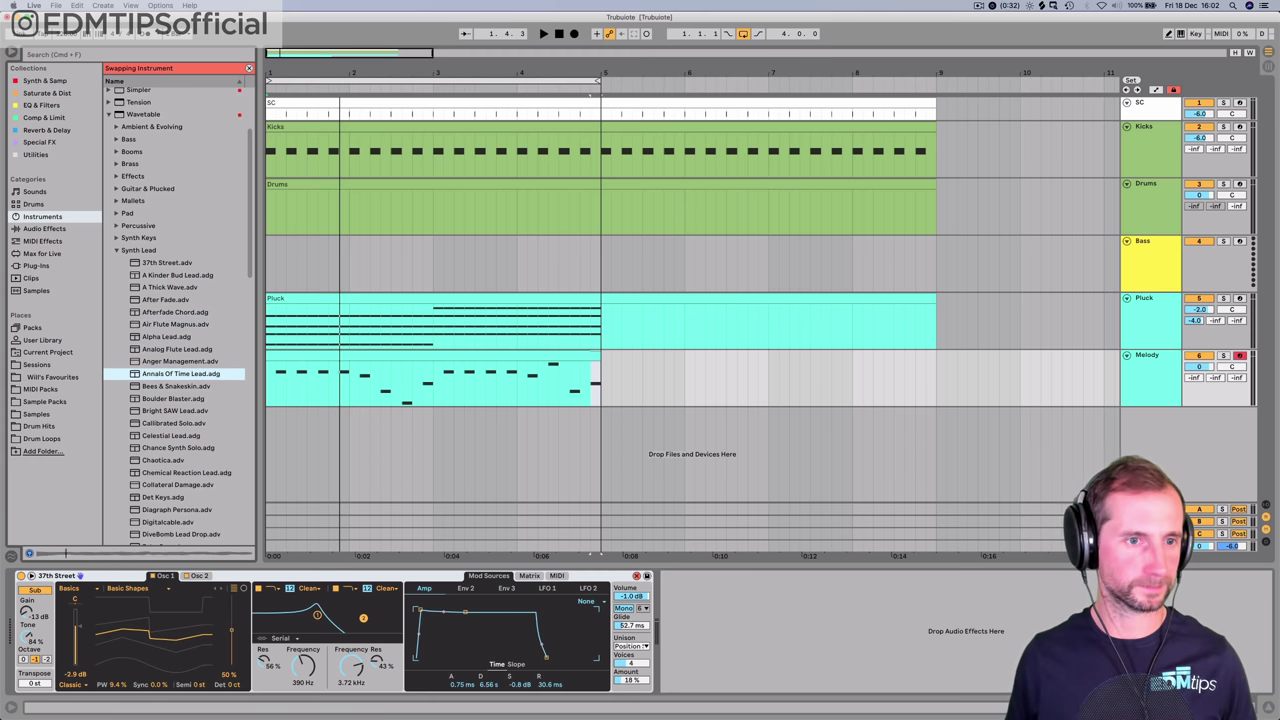
{"action": "scroll", "coordinate": [175, 316], "scroll_direction": "down", "scroll_amount": 15}
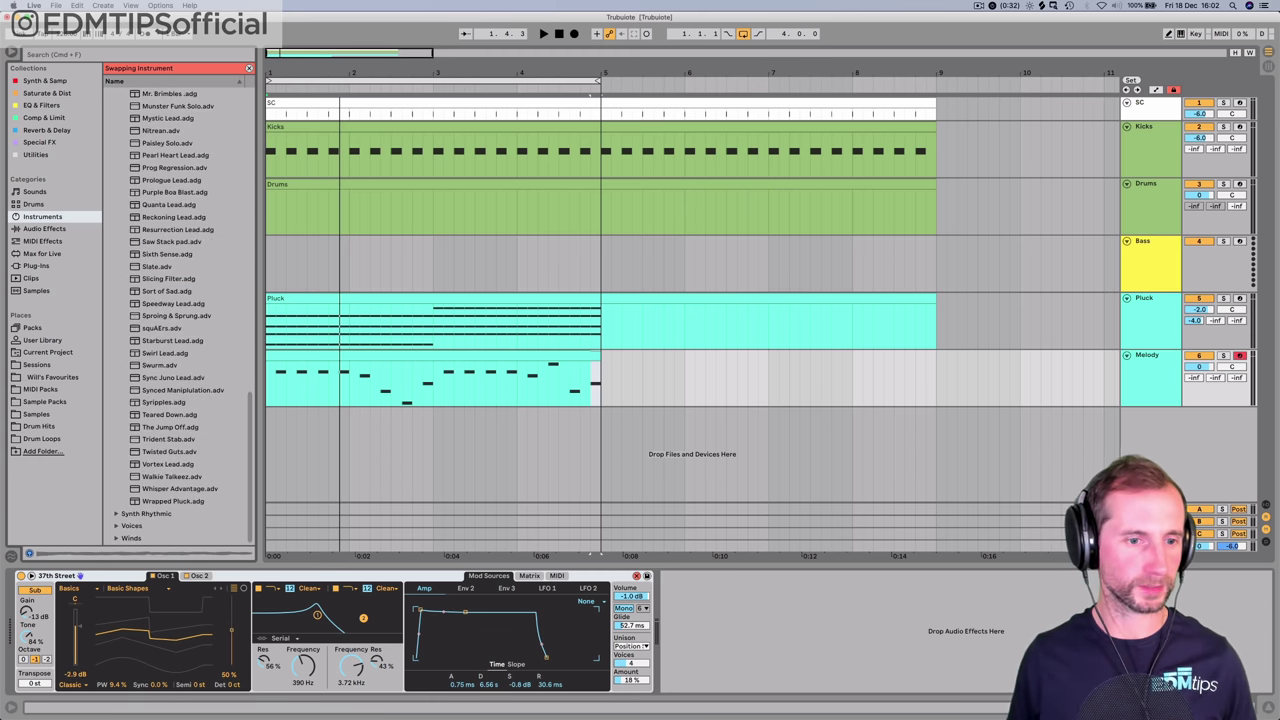
{"action": "scroll", "coordinate": [175, 316], "scroll_direction": "up", "scroll_amount": 15}
{"action": "key", "text": "Down"}
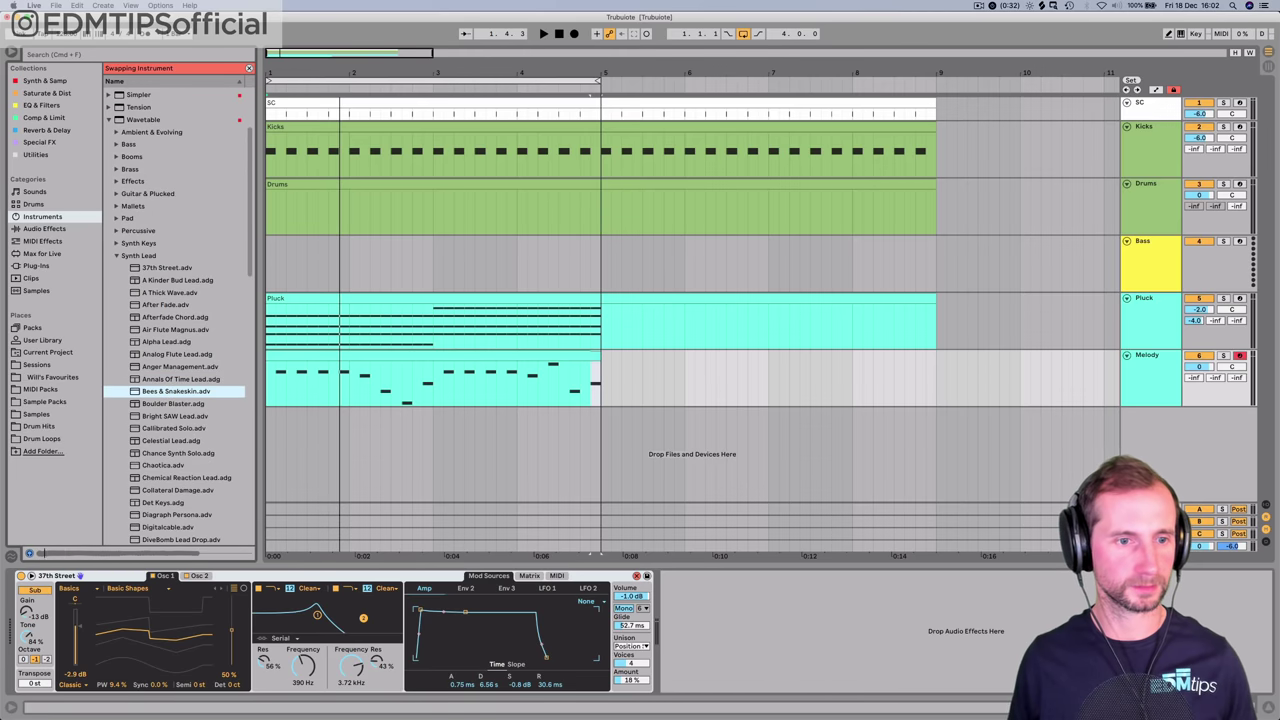
{"action": "key", "text": "Down"}
{"action": "key", "text": "Down"}
{"action": "key", "text": "Down"}
{"action": "key", "text": "Down"}
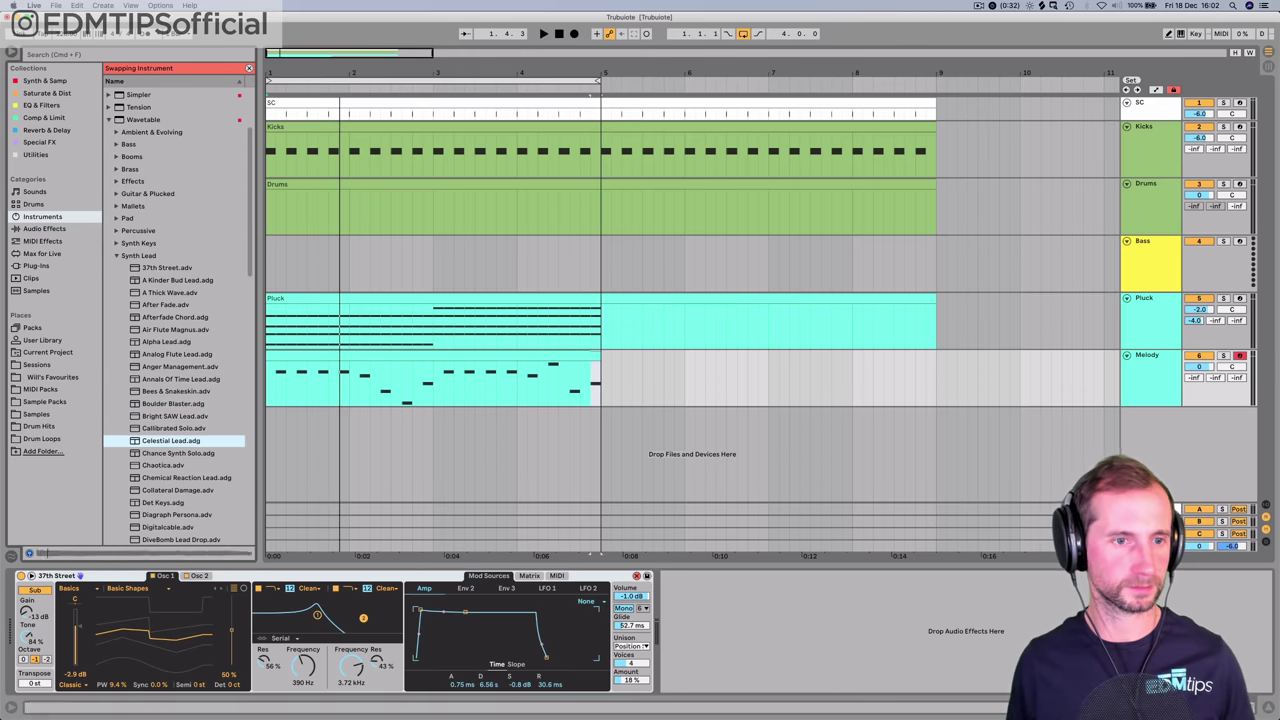
{"action": "key", "text": "Down"}
{"action": "key", "text": "Down"}
{"action": "key", "text": "Down"}
- Audition the Wavetable Synth Keys presets one after another, down to Dancer Keys
{"action": "key", "text": "Left"}
{"action": "key", "text": "Up"}
{"action": "key", "text": "Right"}
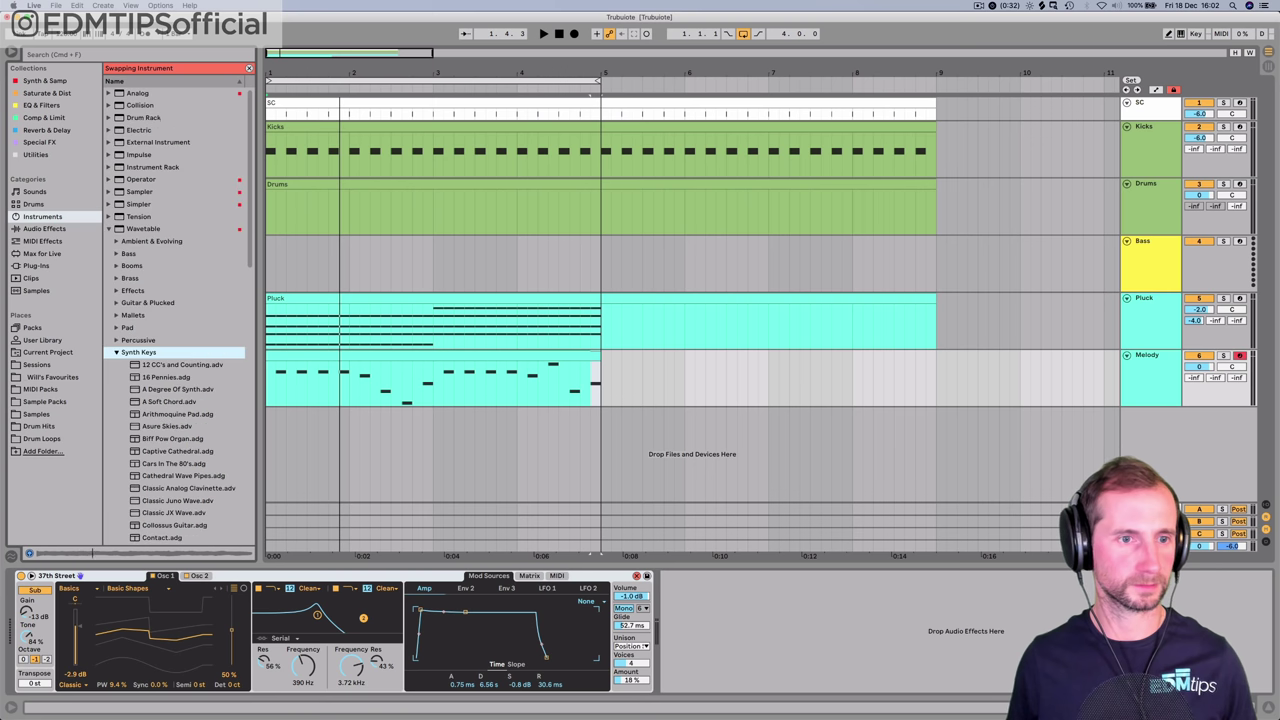
{"action": "key", "text": "Down"}
{"action": "key", "text": "Down"}
{"action": "key", "text": "Down"}
{"action": "key", "text": "Down"}
{"action": "key", "text": "Down"}
{"action": "key", "text": "Down"}
{"action": "key", "text": "Down"}
{"action": "key", "text": "Down"}
{"action": "key", "text": "Down"}
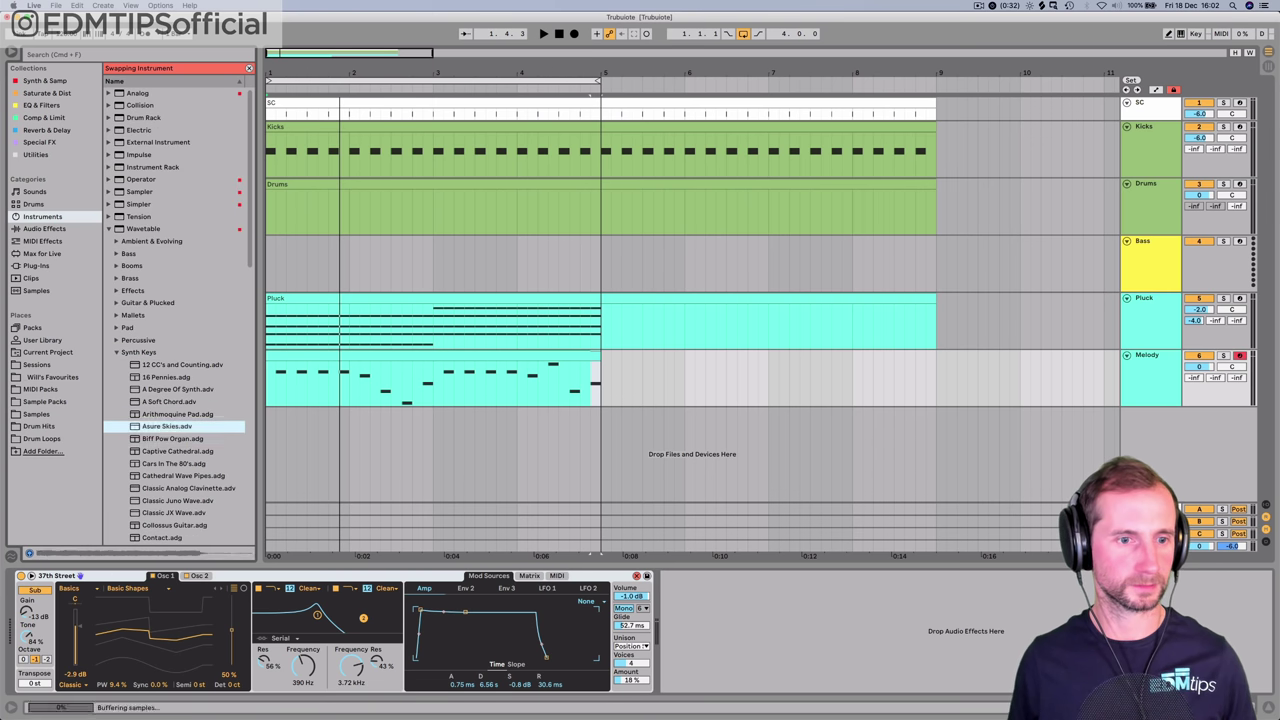
{"action": "key", "text": "Down"}
{"action": "key", "text": "Down"}
{"action": "key", "text": "Down"}
{"action": "key", "text": "Down"}
{"action": "key", "text": "Down"}
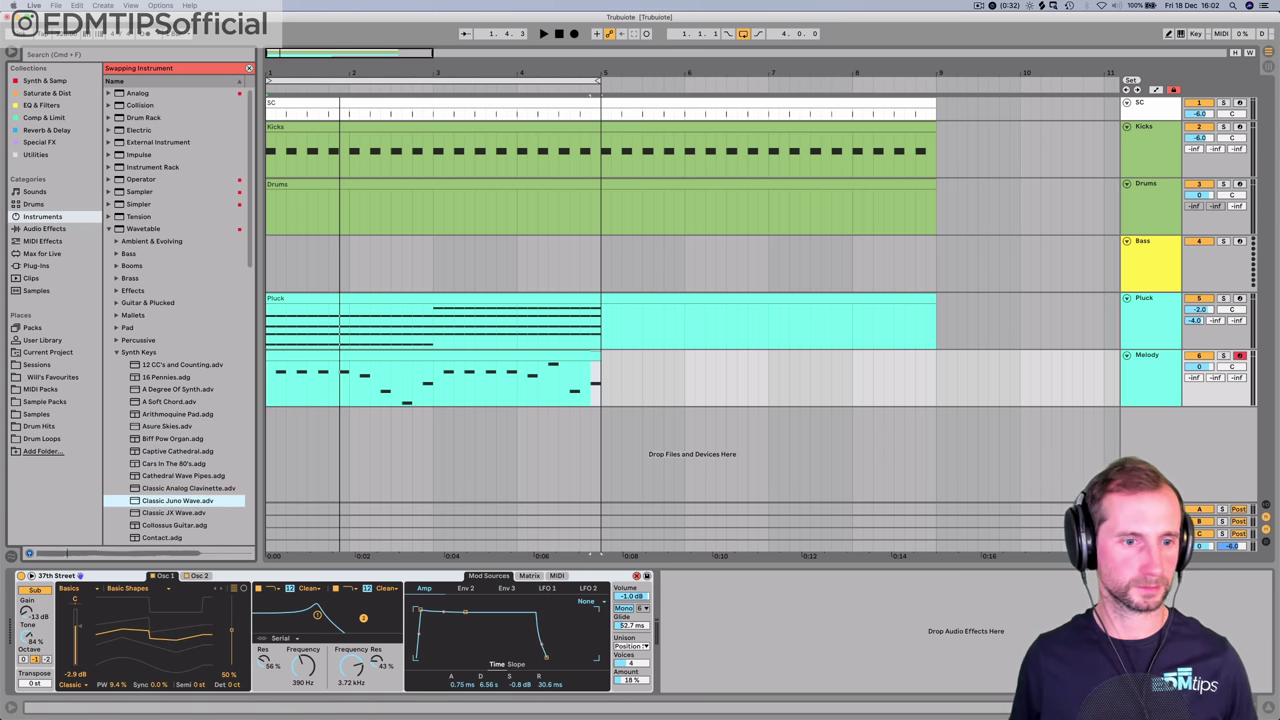
{"action": "key", "text": "Down"}
{"action": "key", "text": "Down"}
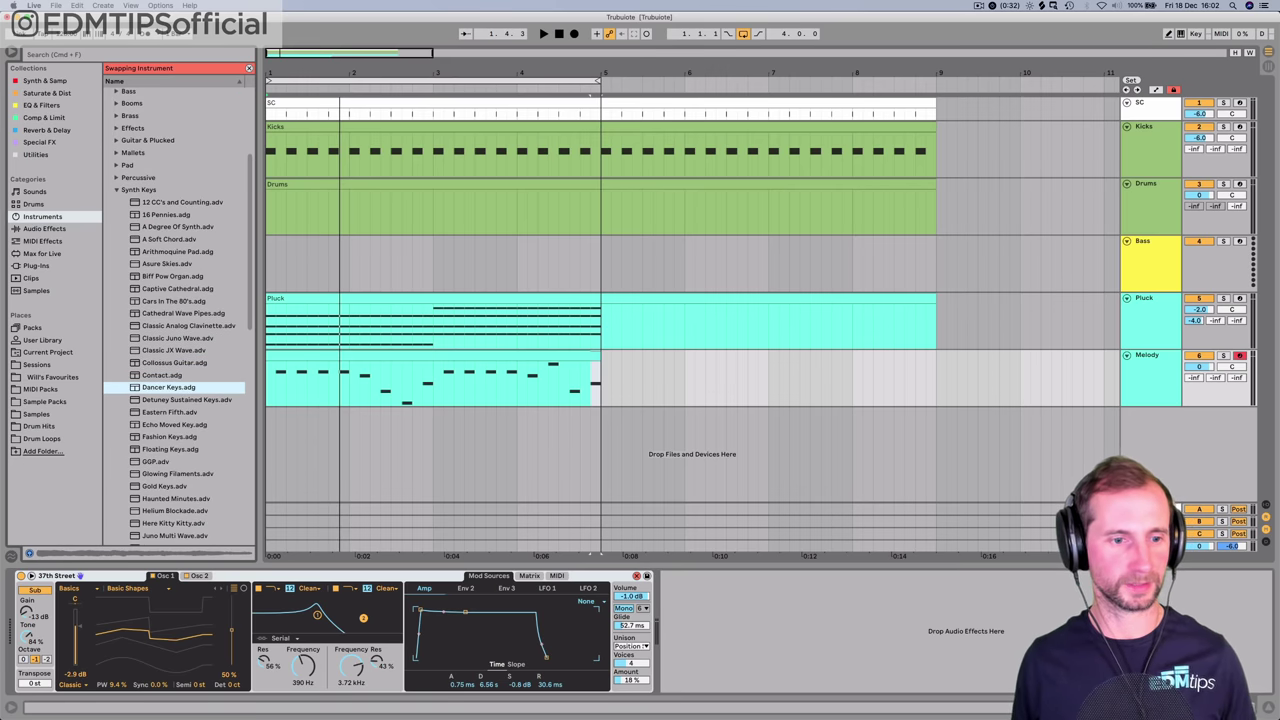
- Load the Dancer Keys preset on the Melody track and lower the track volume to -5.6 dB while the loop plays
{"action": "key", "text": "Return"}
{"action": "key", "text": "space"}
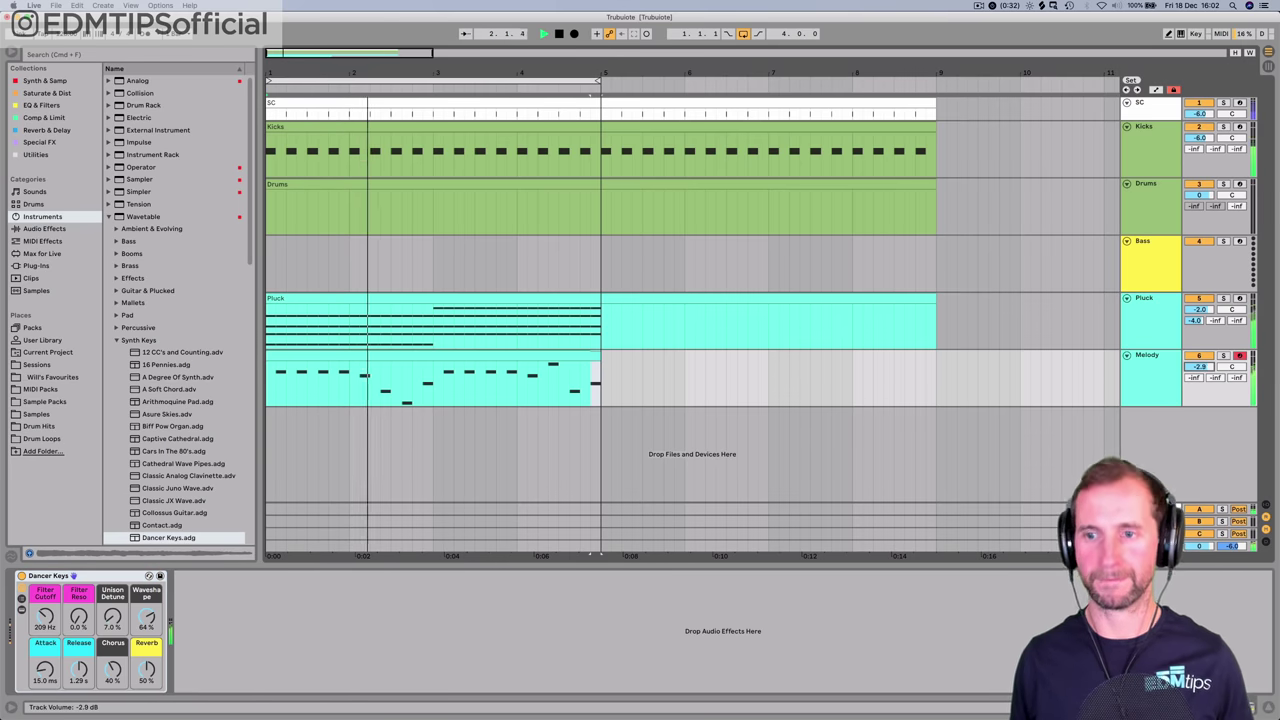
{"action": "left_click_drag", "start_coordinate": [1199, 367], "coordinate": [1199, 377]}
{"action": "key", "text": "space"}
- Copy the Pluck's sidechain Compressor to the Melody track with 68.4 ms release and 58% Dry/Wet, and set the Pluck's Dry/Wet to 66%
{"action": "left_click", "coordinate": [1148, 299]}
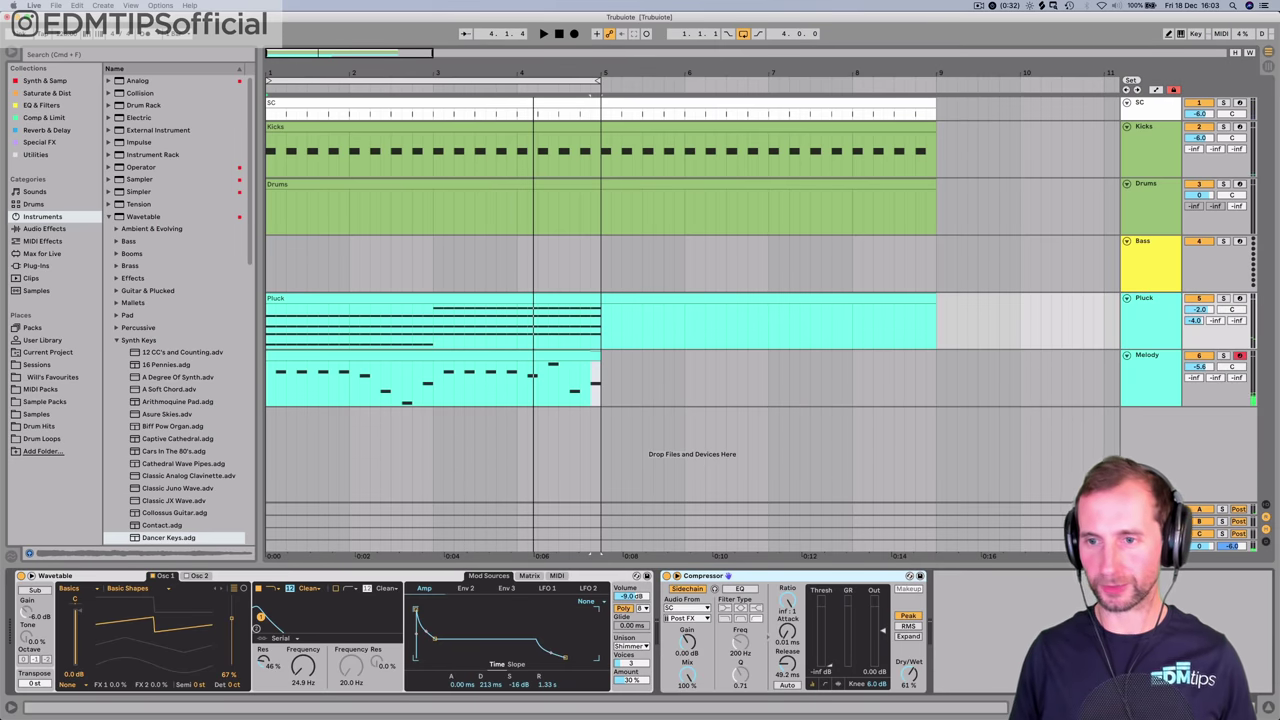
{"action": "left_click", "coordinate": [1148, 356]}
{"action": "key", "text": "ctrl+v"}
{"action": "key", "text": "space"}
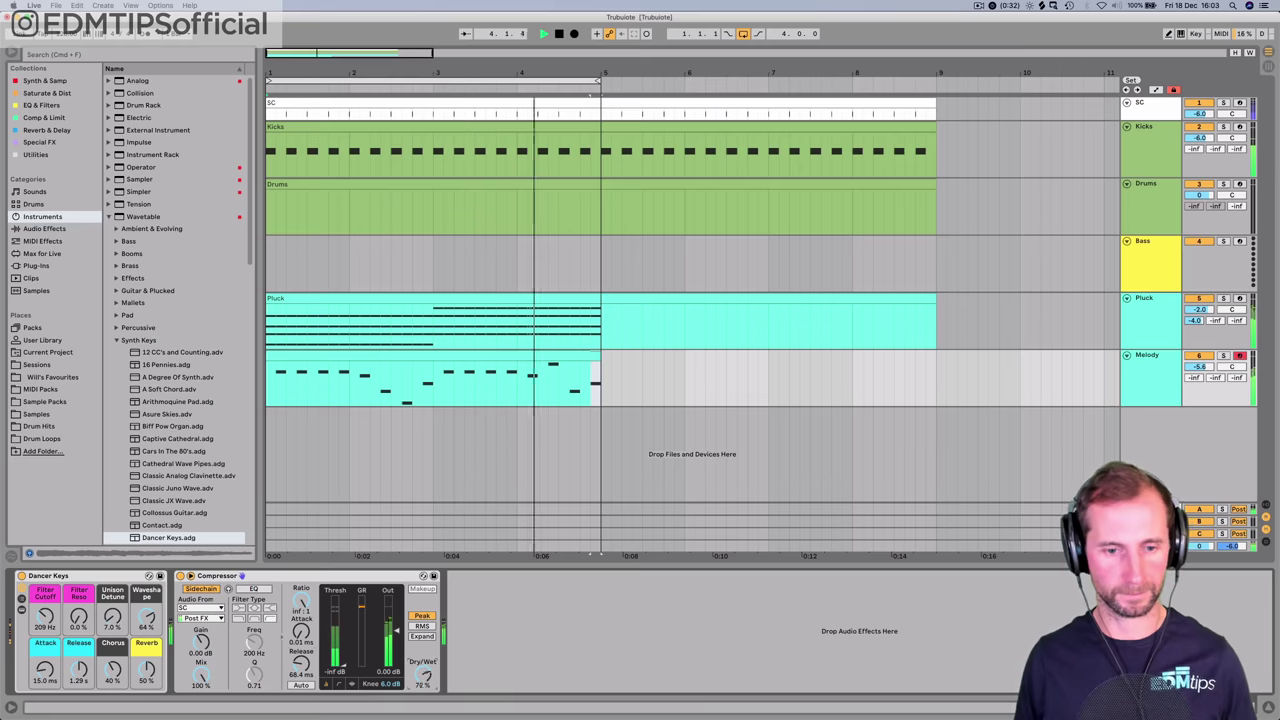
{"action": "left_click", "coordinate": [1146, 299]}
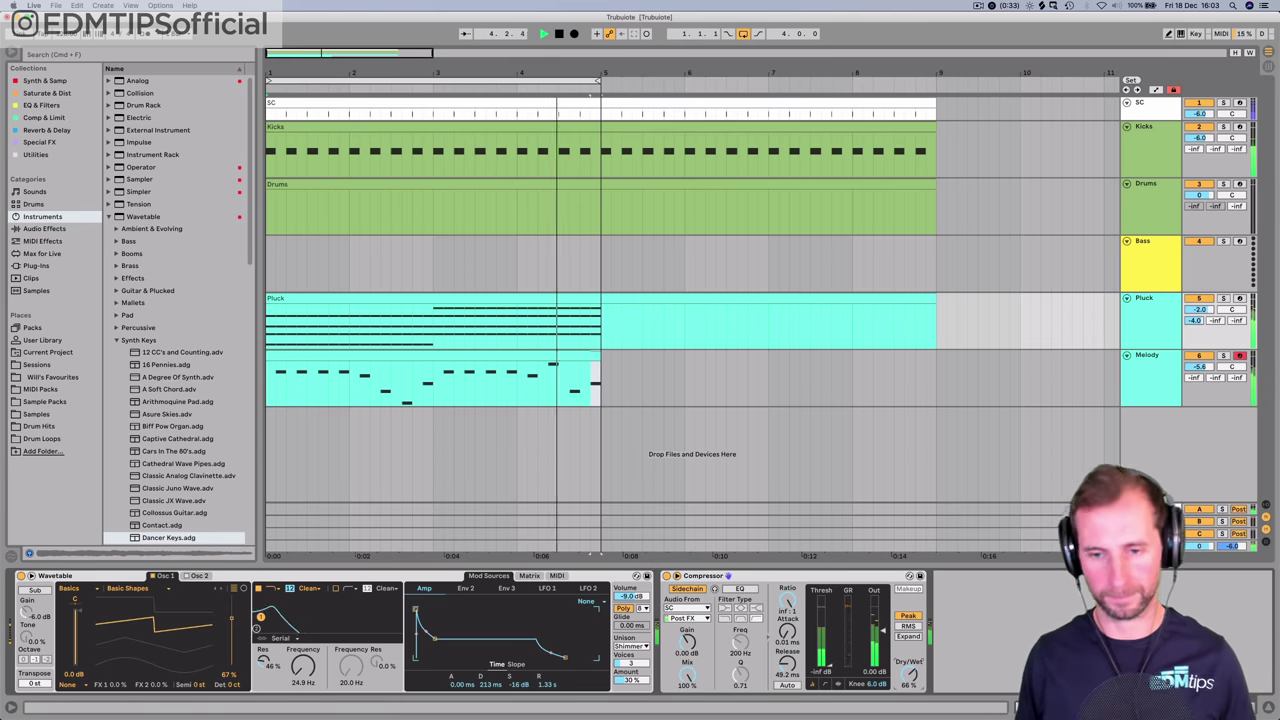
{"action": "key", "text": "space"}
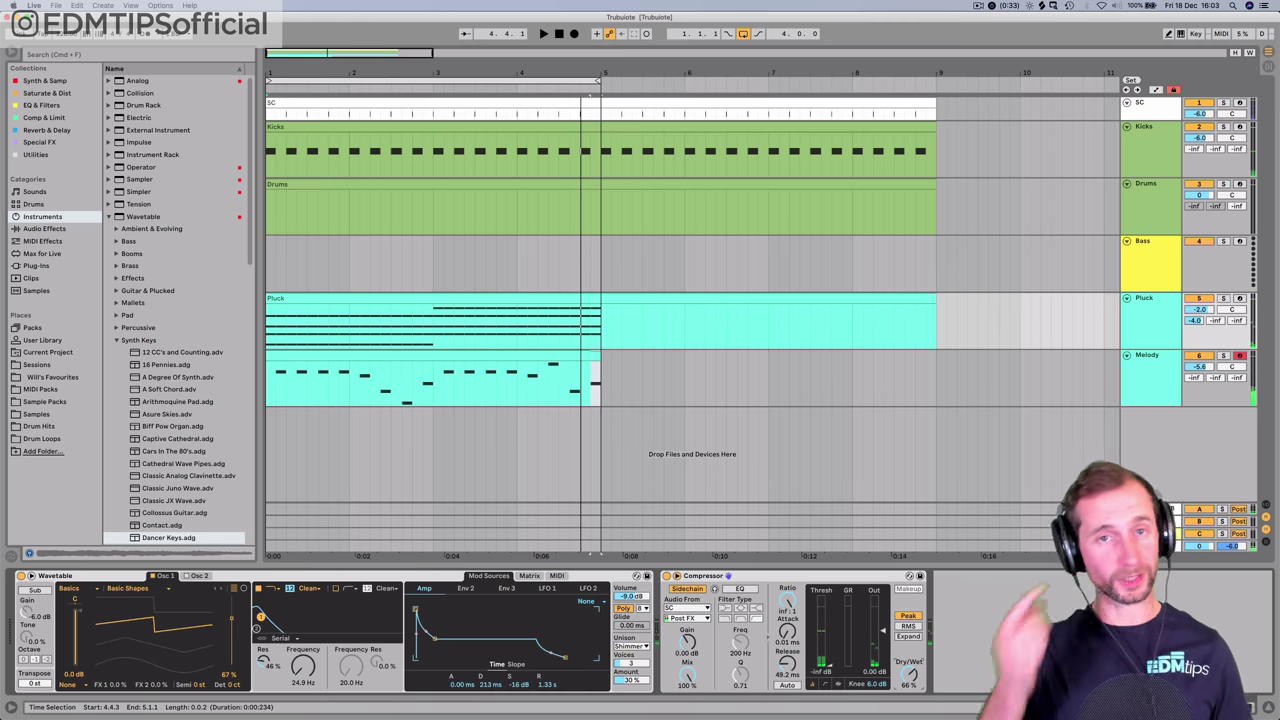
- Check the devices on the Hall RVB return and send the Melody track to it at -7.5 dB, auditioning the loop
{"action": "key", "text": "Tab"}
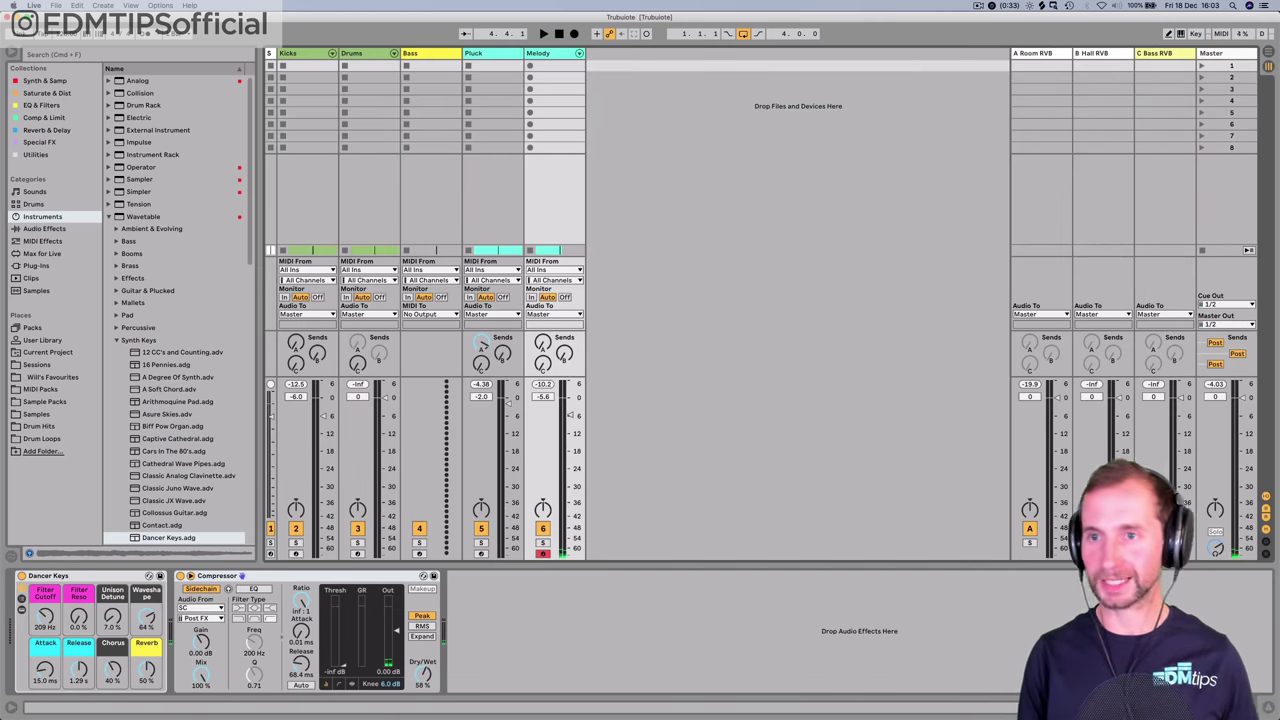
{"action": "left_click", "coordinate": [1098, 54]}
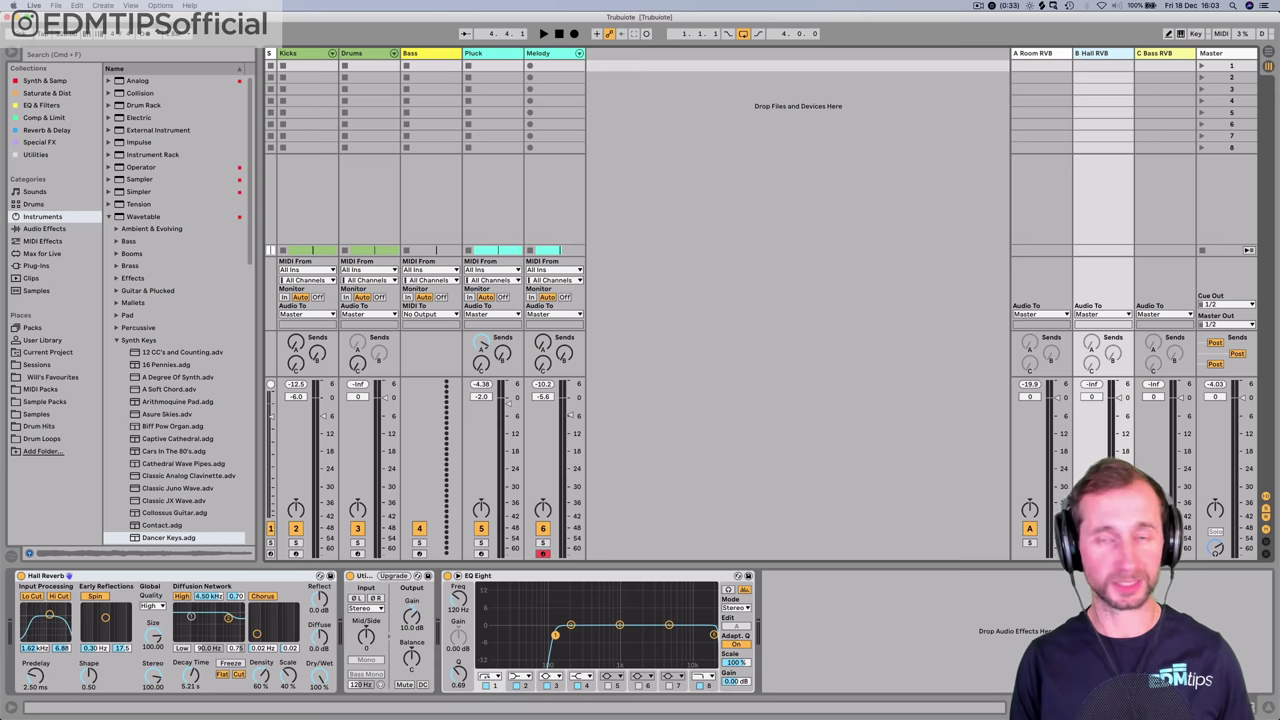
{"action": "key", "text": "Tab"}
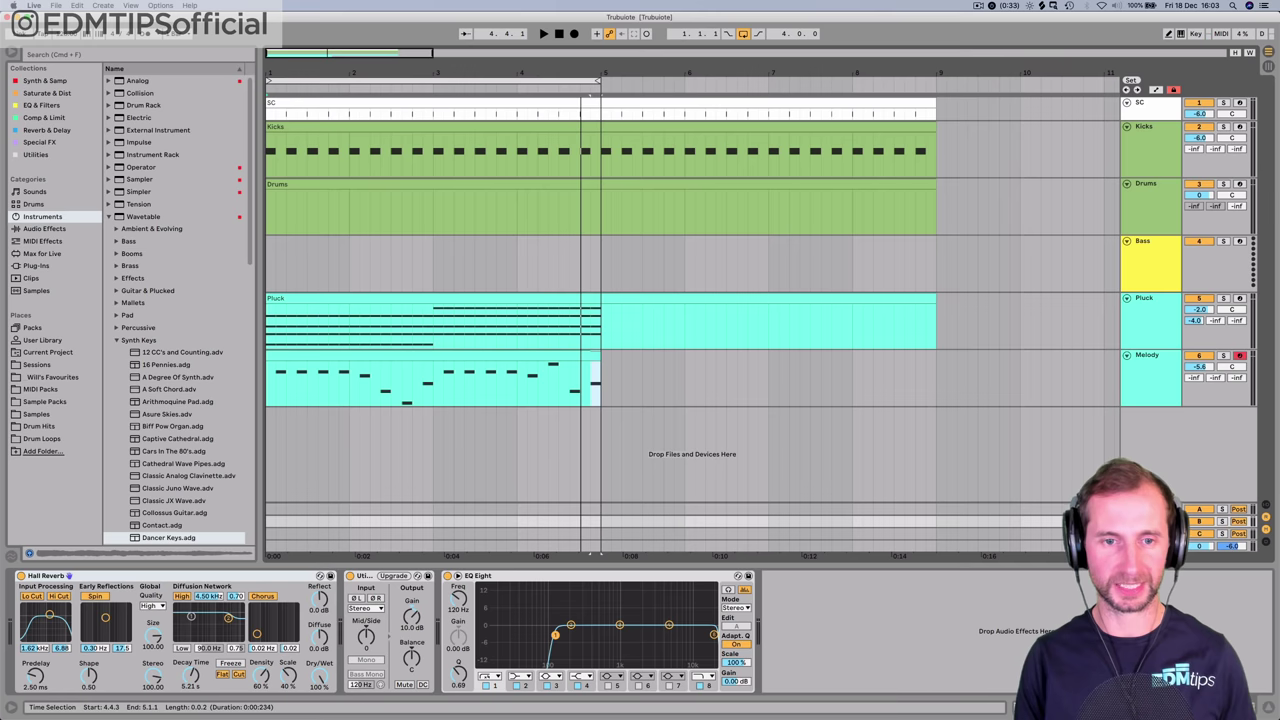
{"action": "key", "text": "Tab"}
{"action": "key", "text": "Tab"}
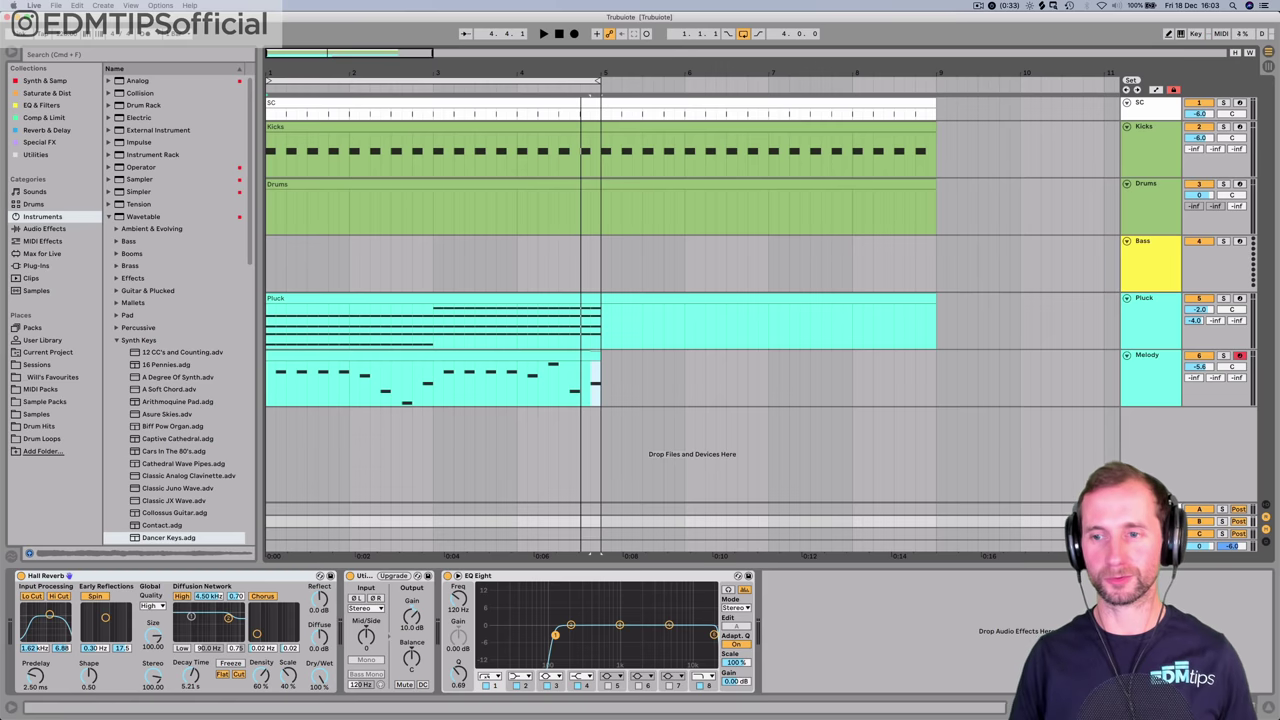
{"action": "key", "text": "space"}
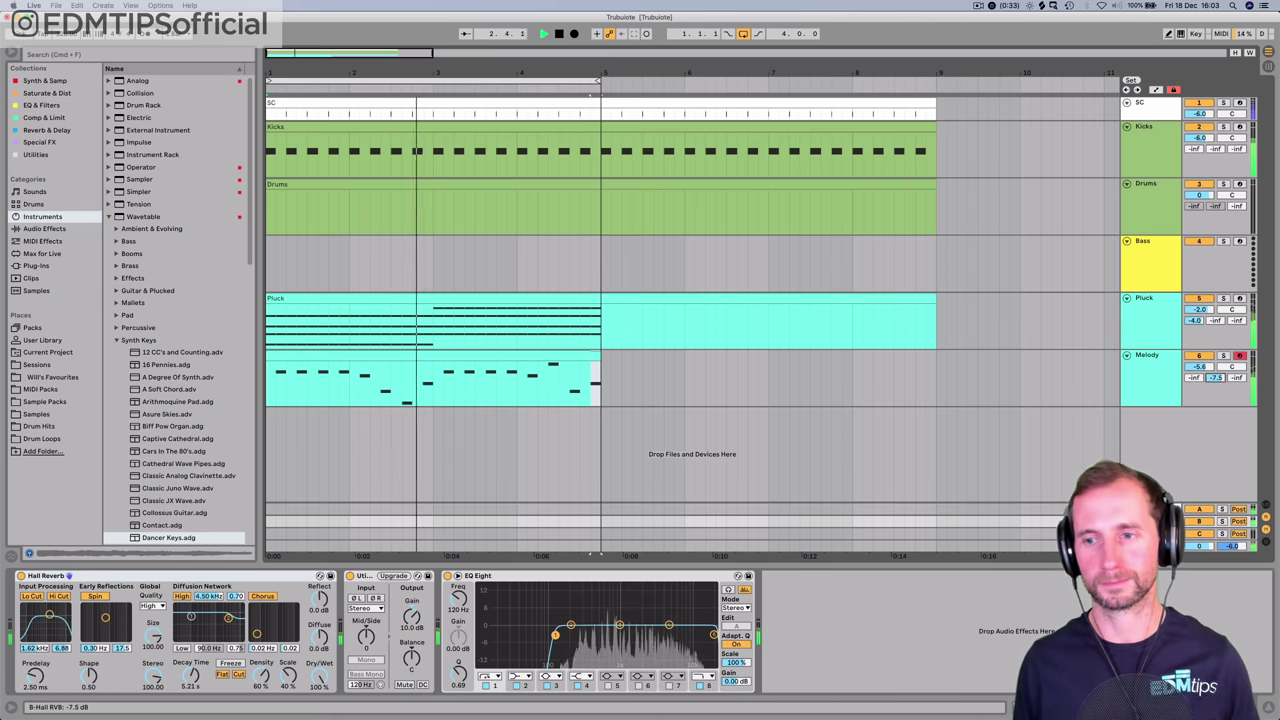
{"action": "key", "text": "space"}
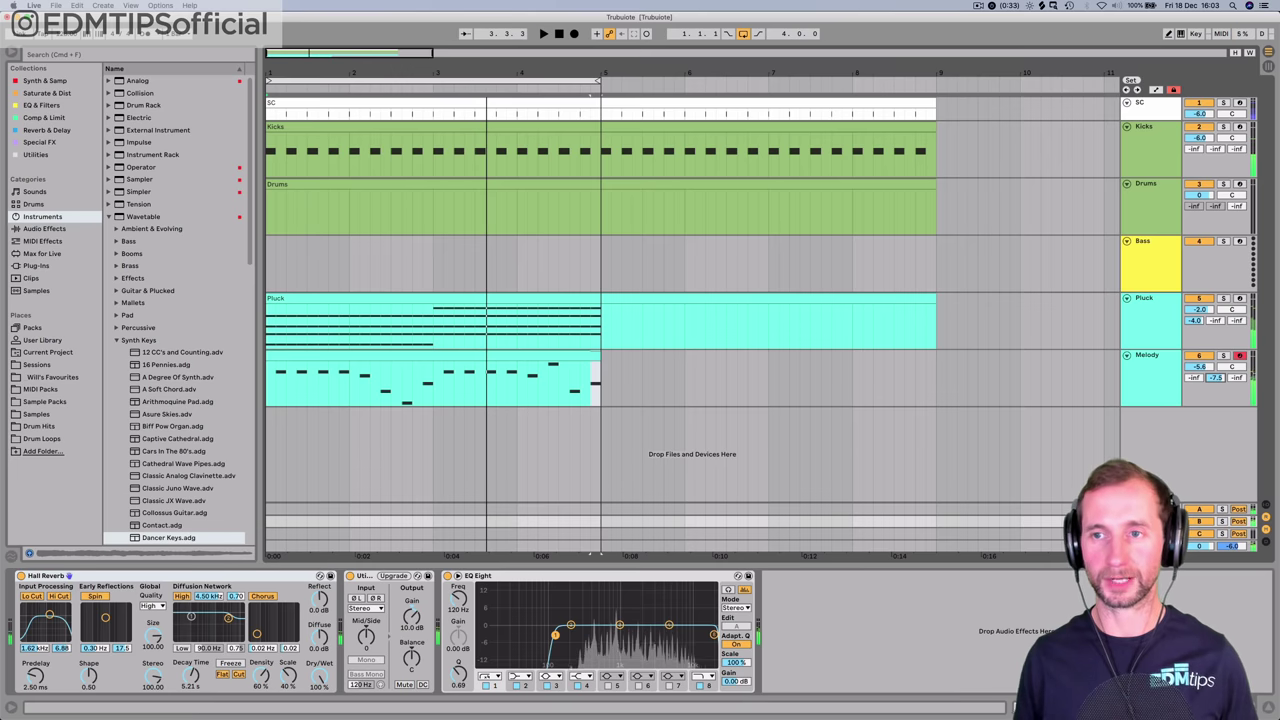
- Paste the sidechain Compressor after EQ Eight on the Hall RVB return and play the loop
{"action": "key", "text": "Tab"}
{"action": "left_click", "coordinate": [1160, 53]}
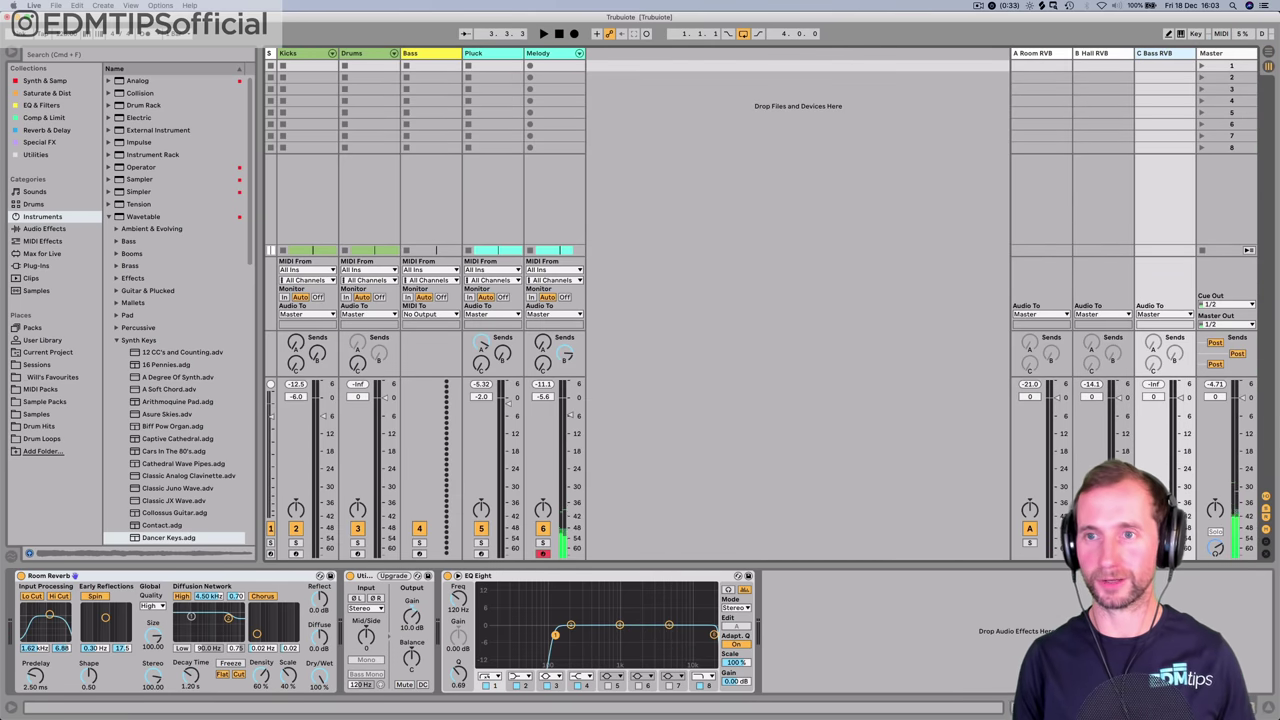
{"action": "left_click", "coordinate": [1100, 53]}
{"action": "left_click", "coordinate": [880, 631]}
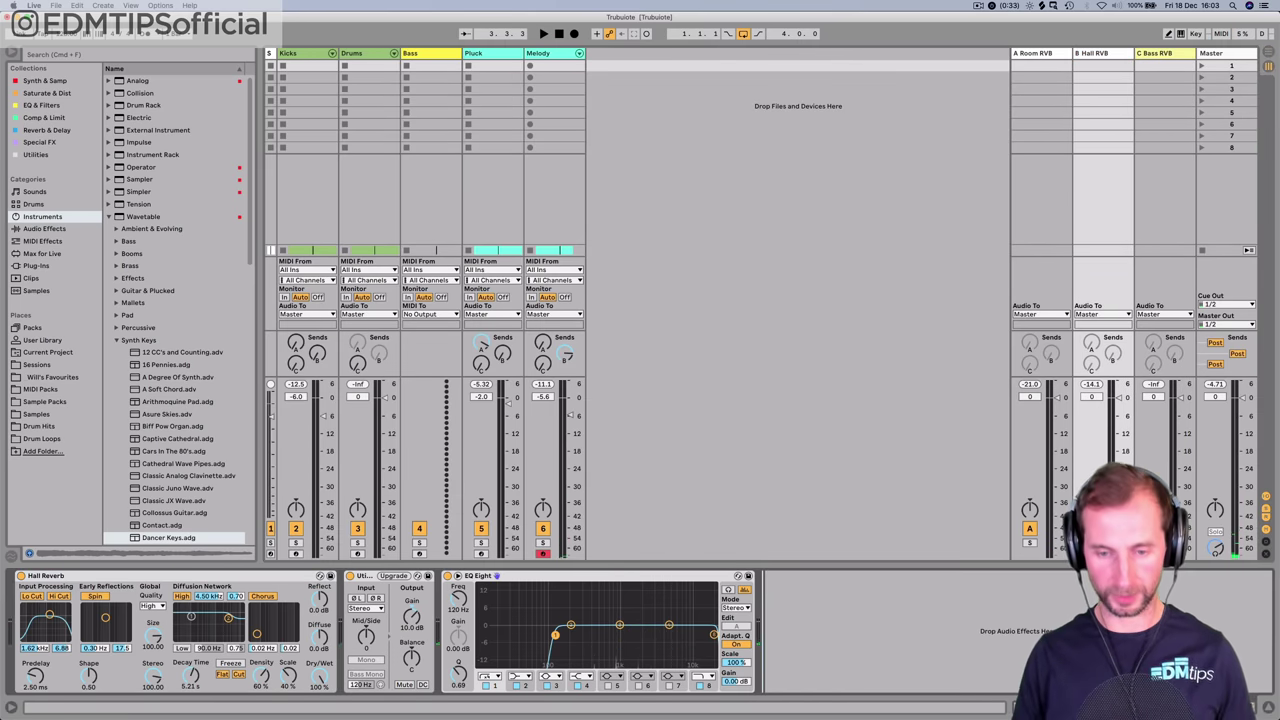
{"action": "key", "text": "super+v"}
{"action": "key", "text": "space"}
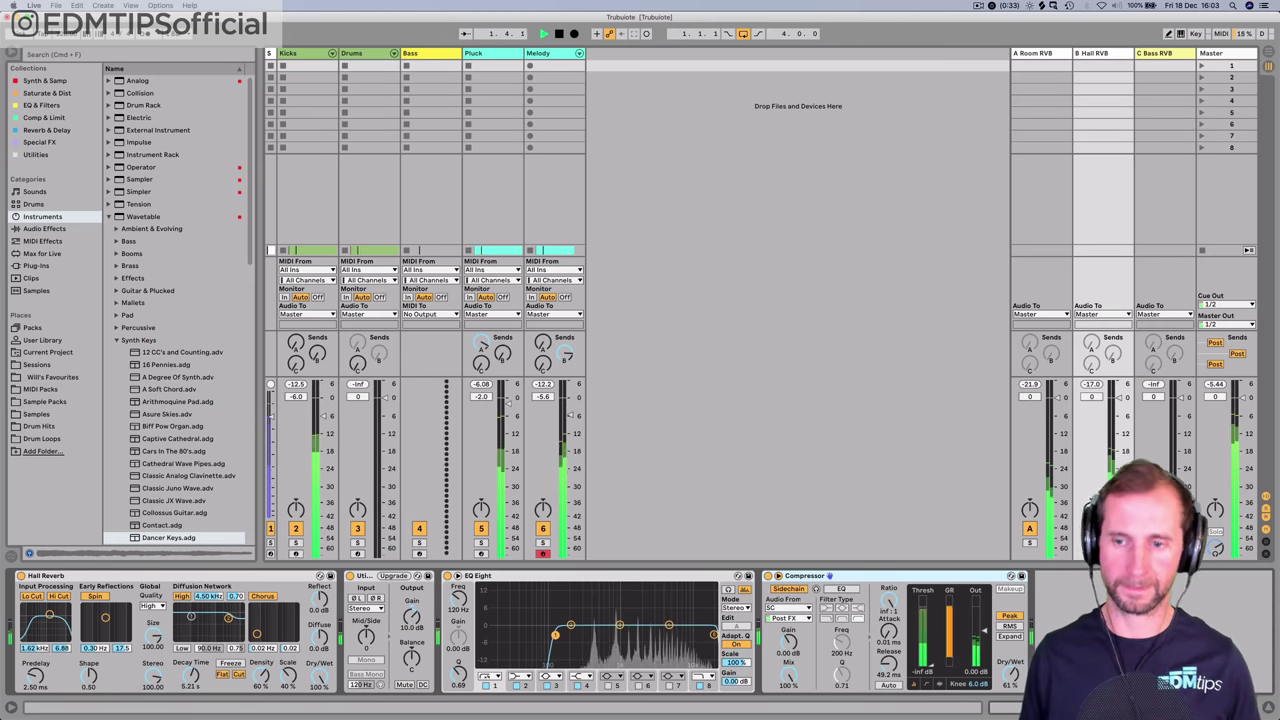
- Return to the arrangement while listening to the ducked reverb, stop playback and save the project
{"action": "key", "text": "shift+Tab"}
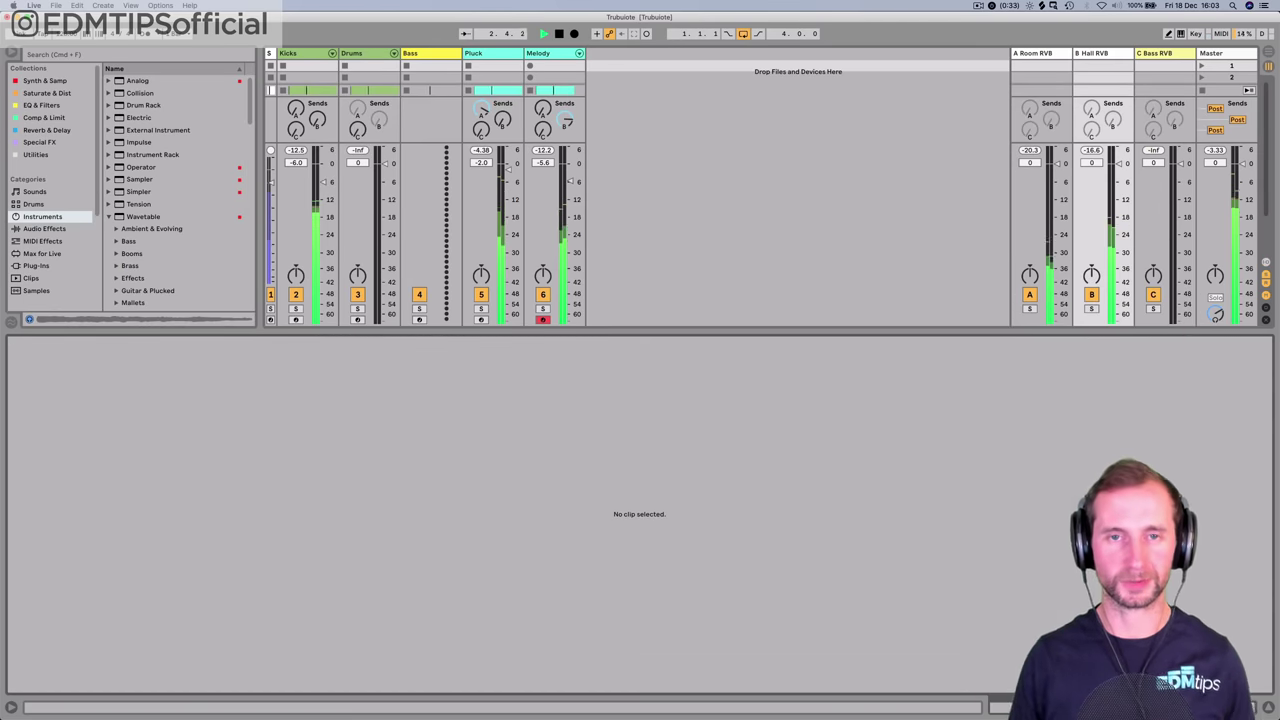
{"action": "key", "text": "shift+Tab"}
{"action": "key", "text": "Tab"}
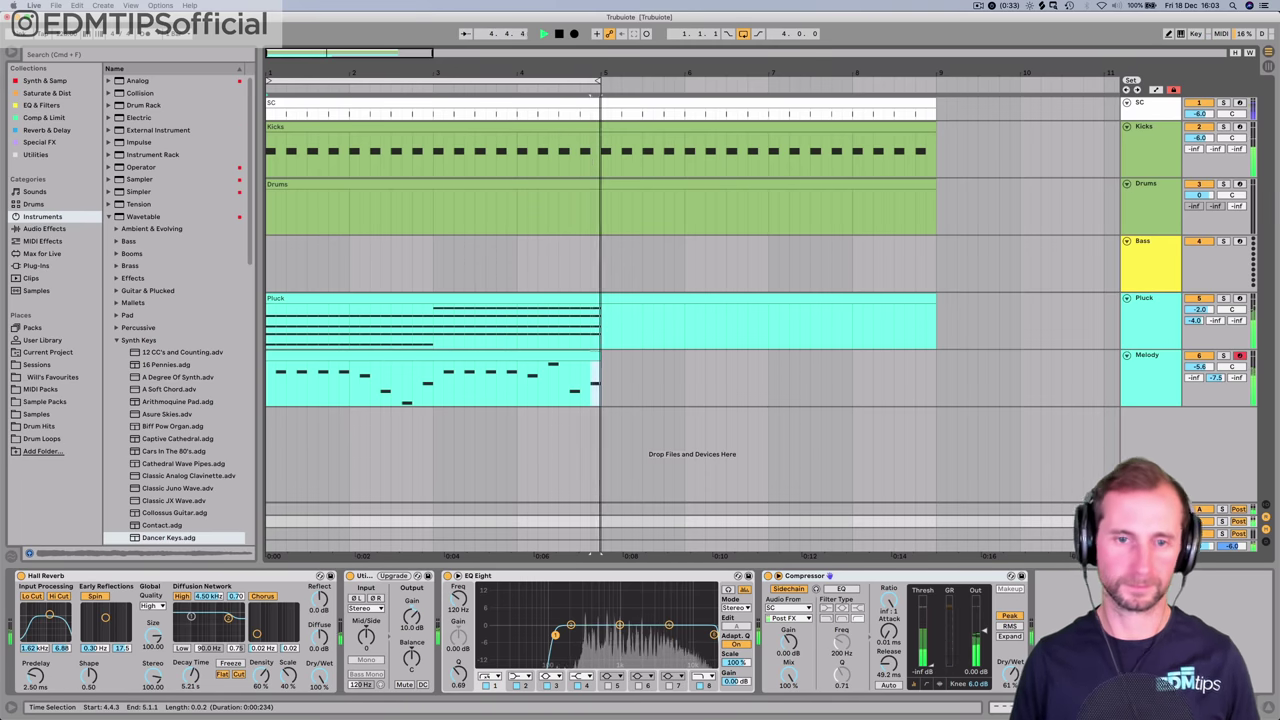
{"action": "key", "text": "space"}
{"action": "key", "text": "super+s"}
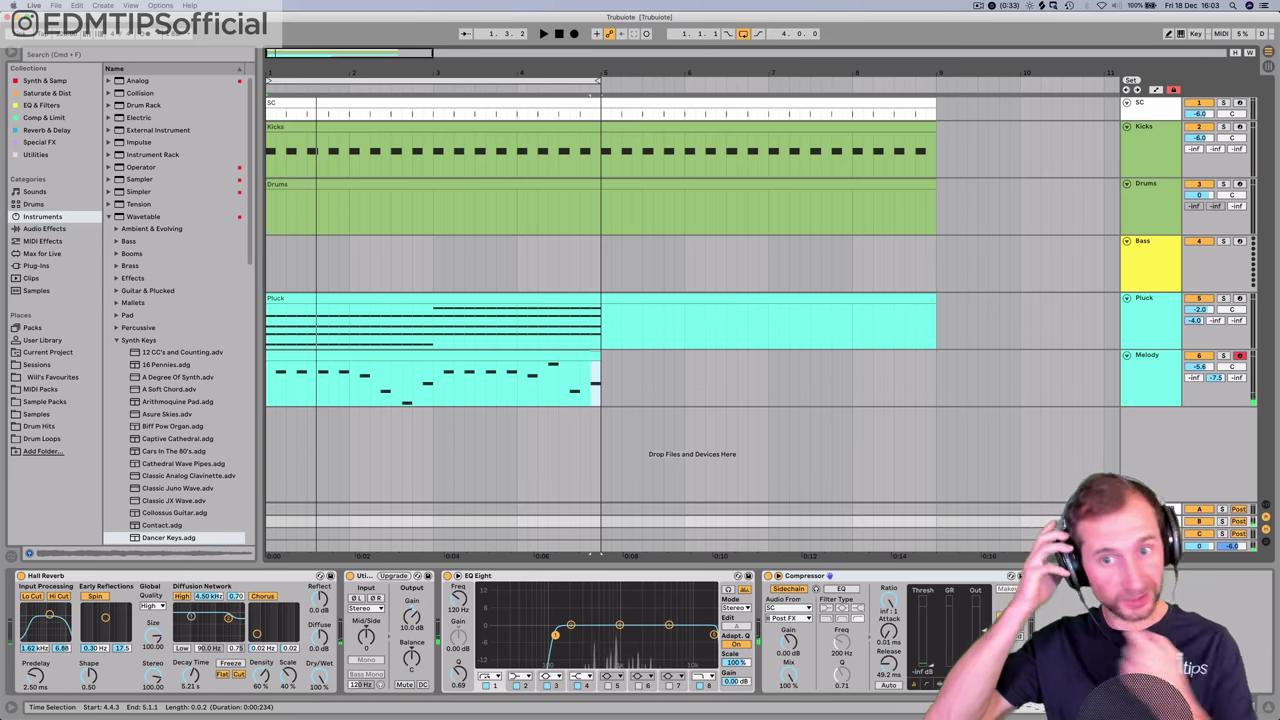
- Create an empty four-bar MIDI clip on the Bass track from bar 1 to bar 5 and show the track's empty device chain
{"action": "left_click", "coordinate": [601, 264]}
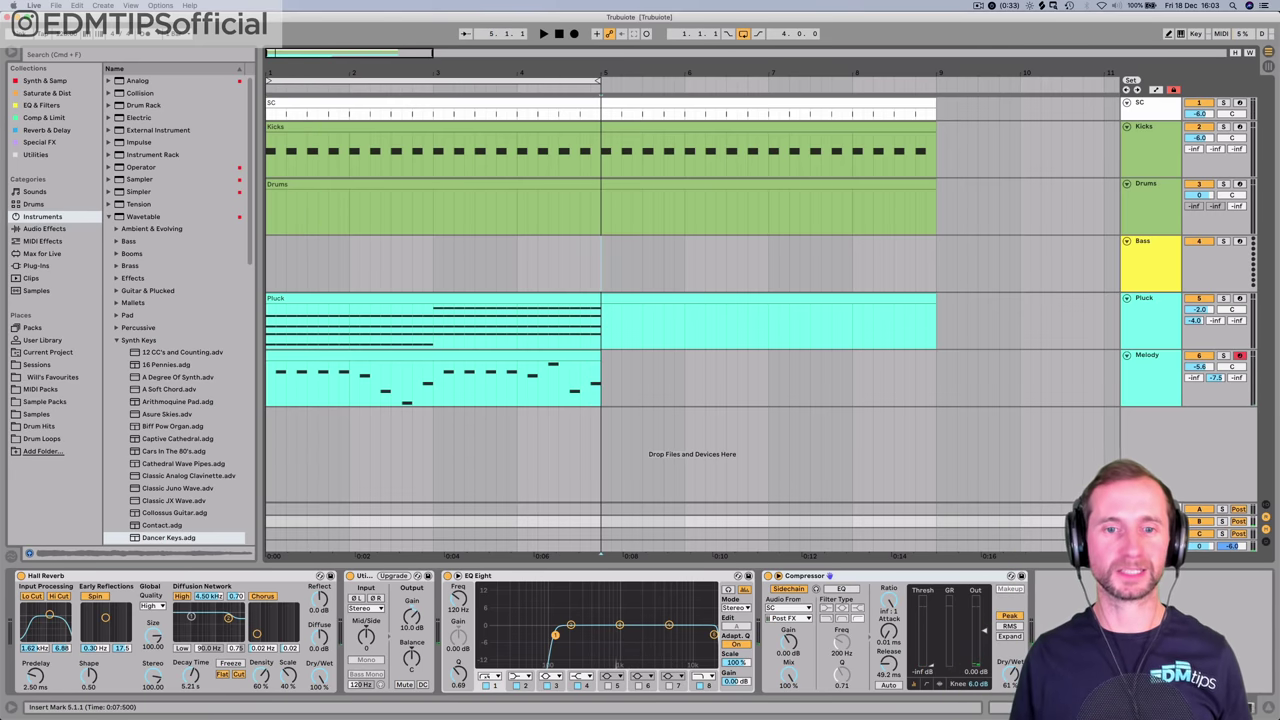
{"action": "left_click", "coordinate": [601, 298]}
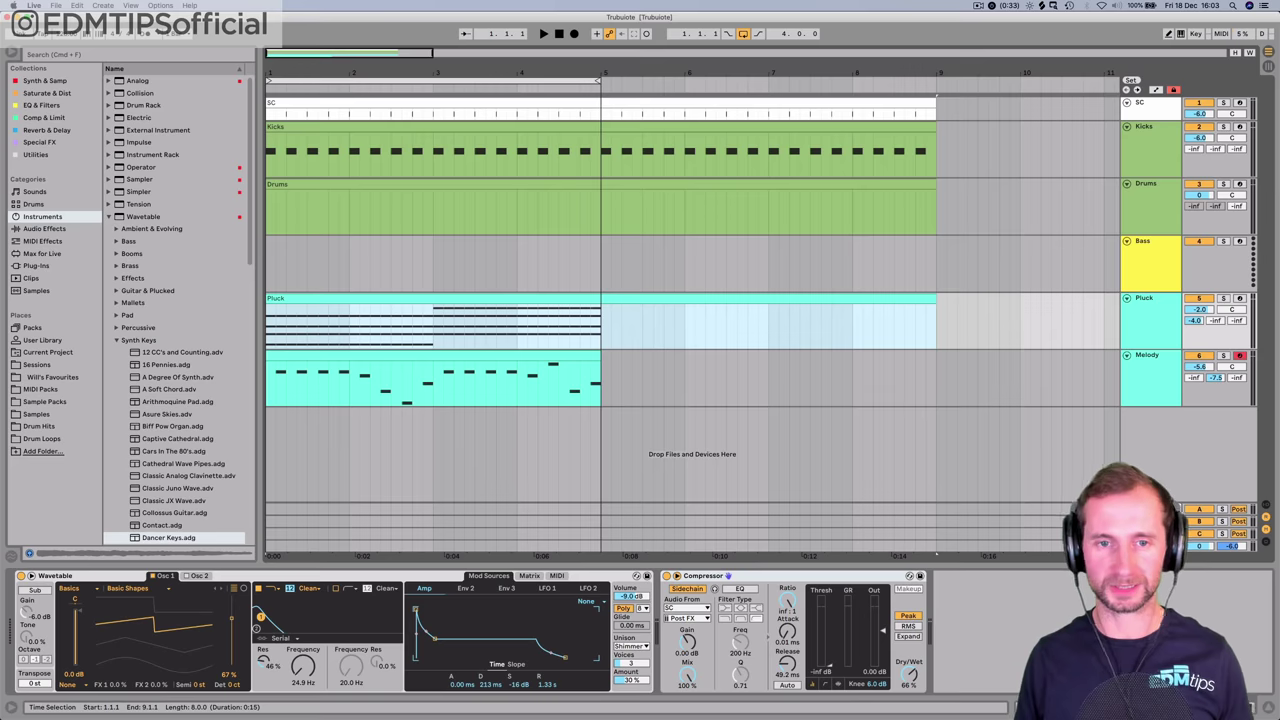
{"action": "left_click_drag", "start_coordinate": [601, 264], "coordinate": [266, 264]}
{"action": "key", "text": "shift+super+m"}
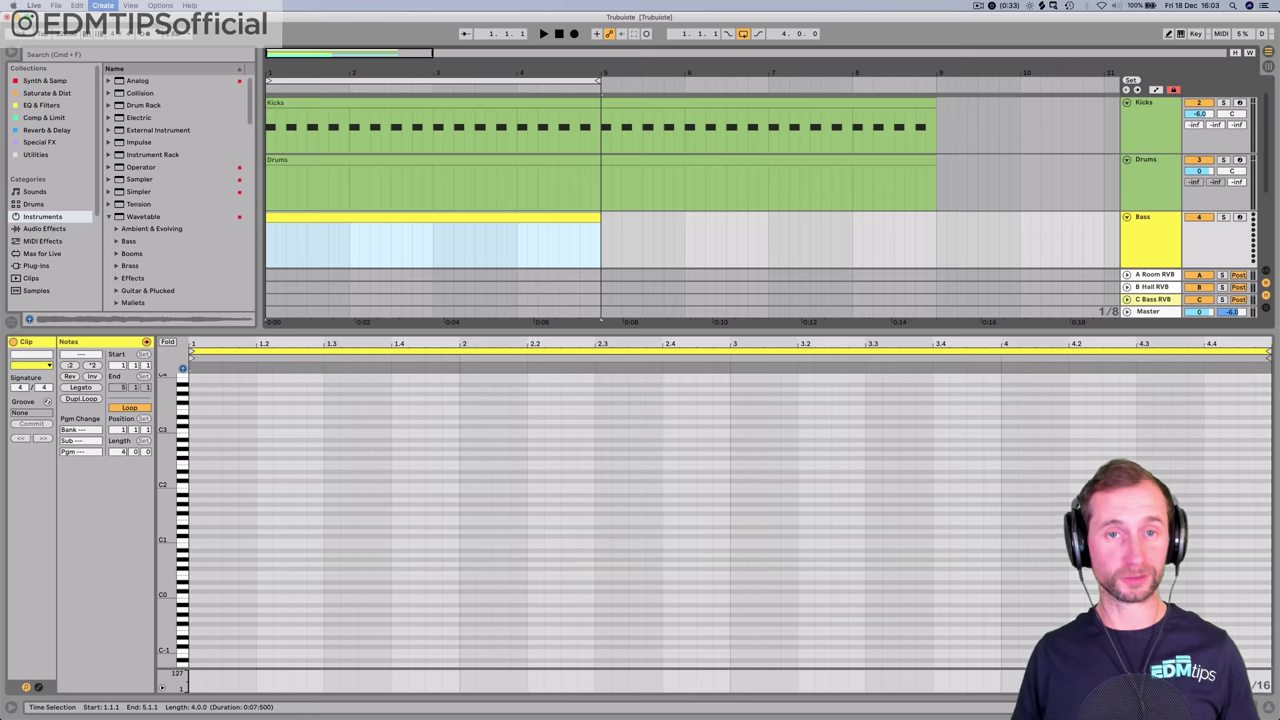
{"action": "double_click", "coordinate": [298, 246]}
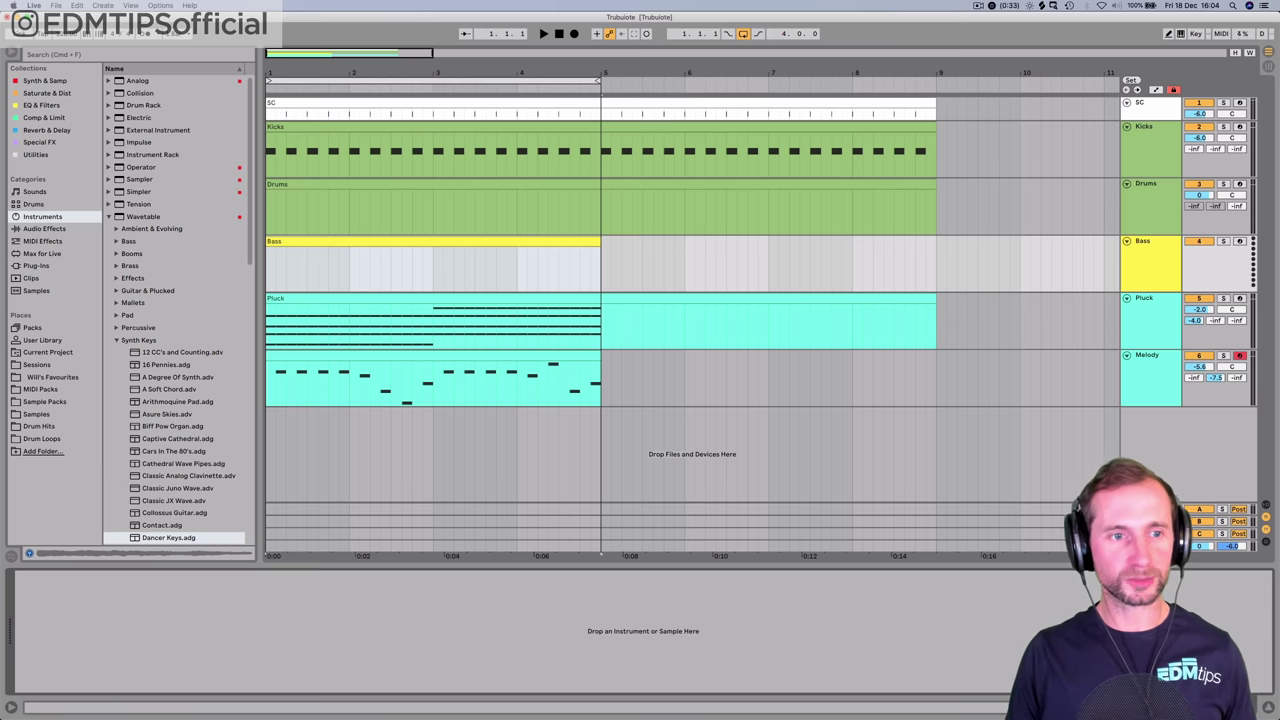
- Load the default Wavetable on the Bass track, arm the track for recording and audition it with the loop
{"action": "left_click", "coordinate": [143, 217]}
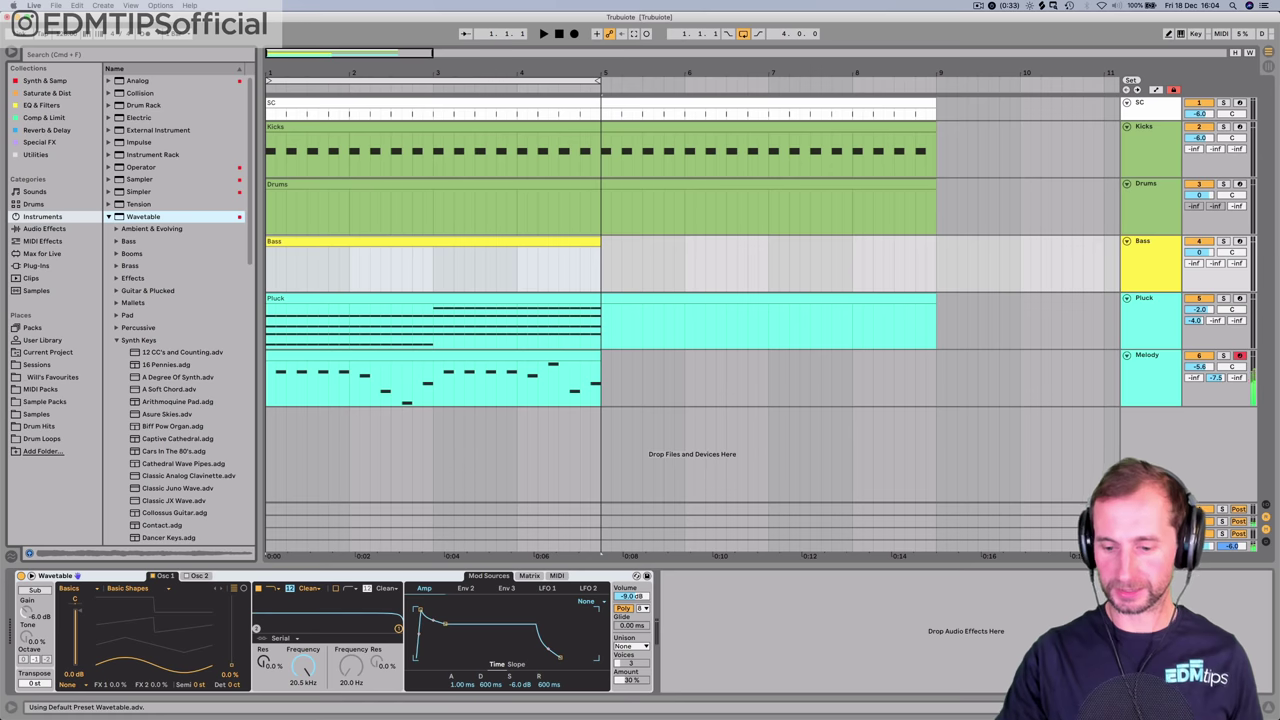
{"action": "left_click", "coordinate": [1240, 241]}
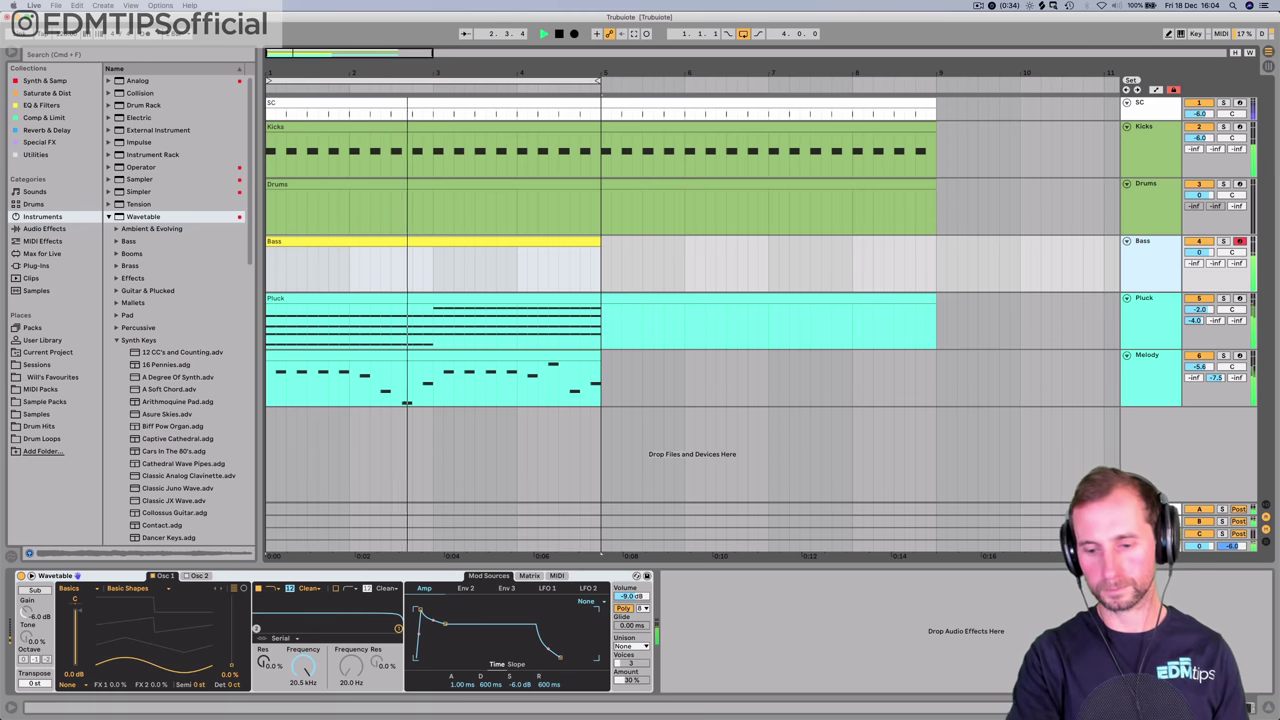
{"action": "key", "text": "space"}
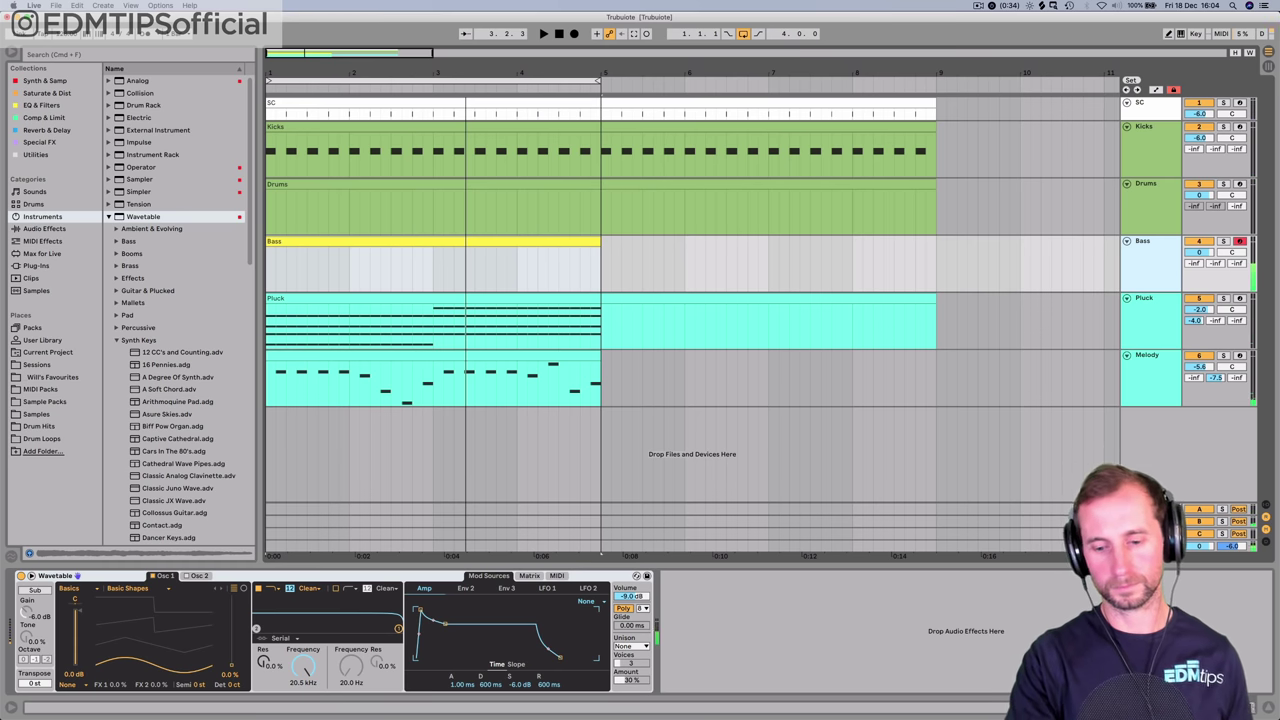
{"action": "key", "text": "space"}
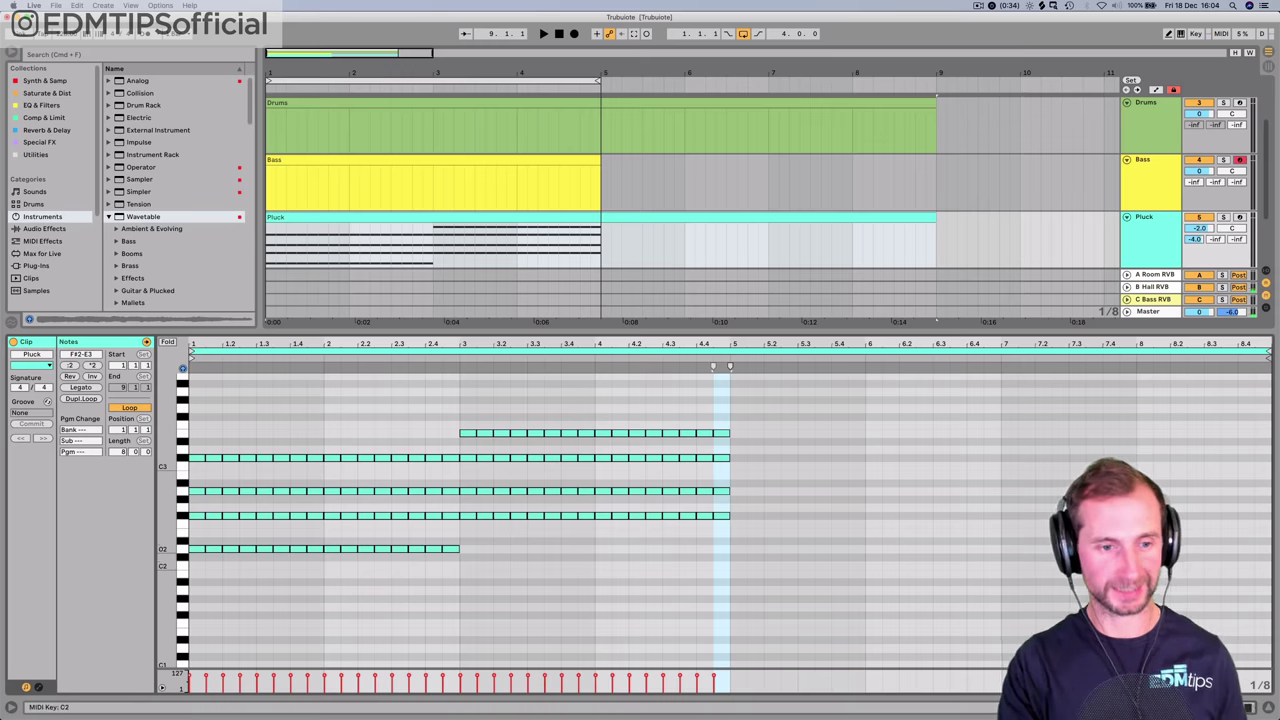
- Audition the Pluck clip's lowest chord notes and enter a D1 note in the Bass clip spanning bars 1 and 2
{"action": "left_click", "coordinate": [182, 548]}
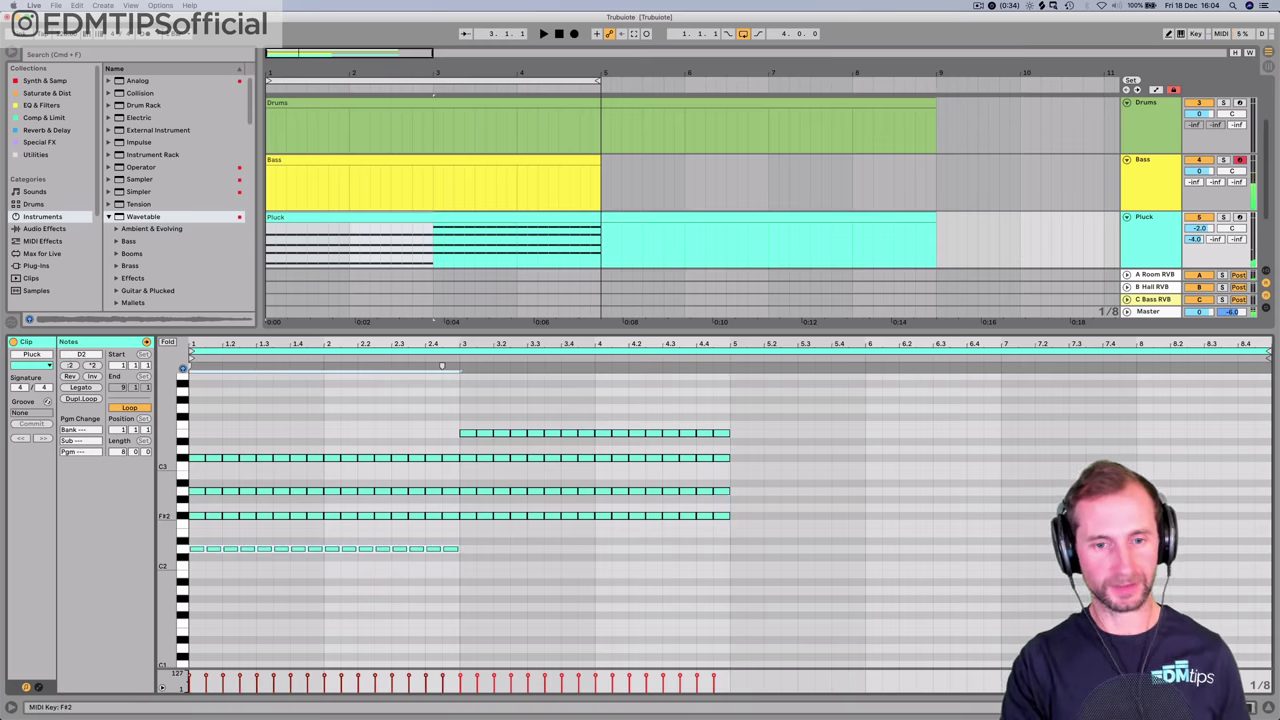
{"action": "left_click", "coordinate": [182, 515]}
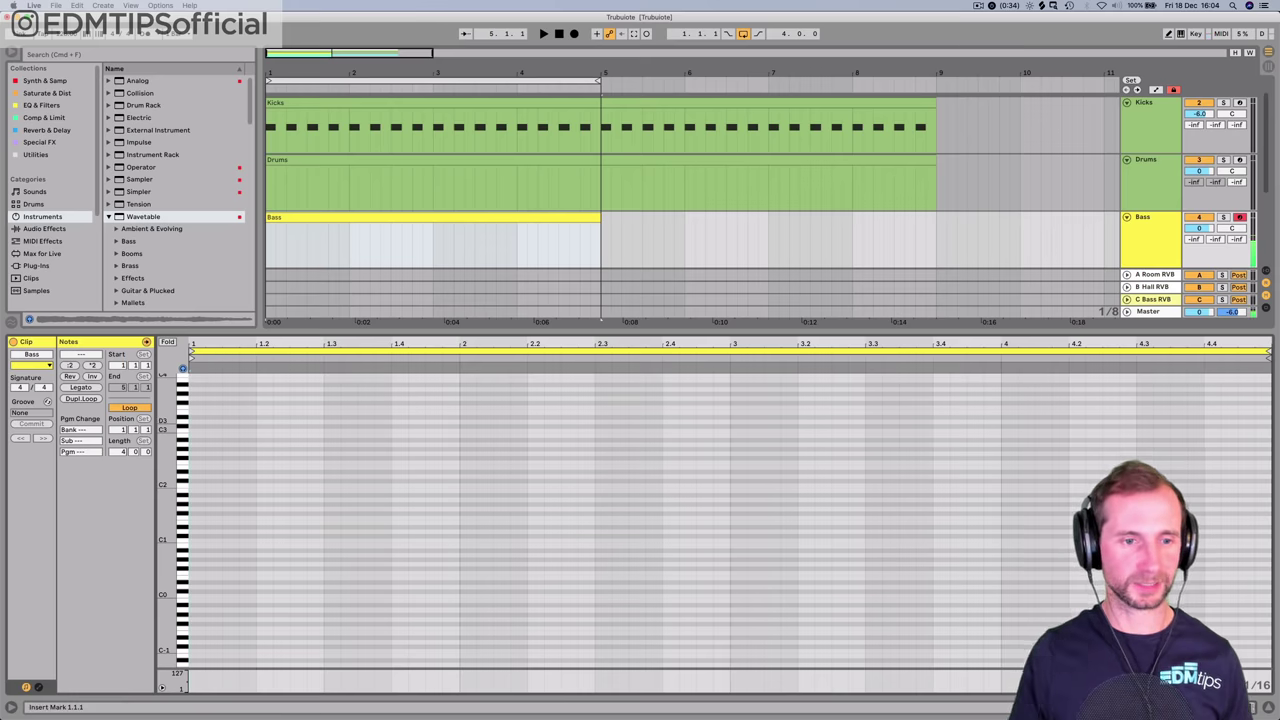
{"action": "key", "text": "Right"}
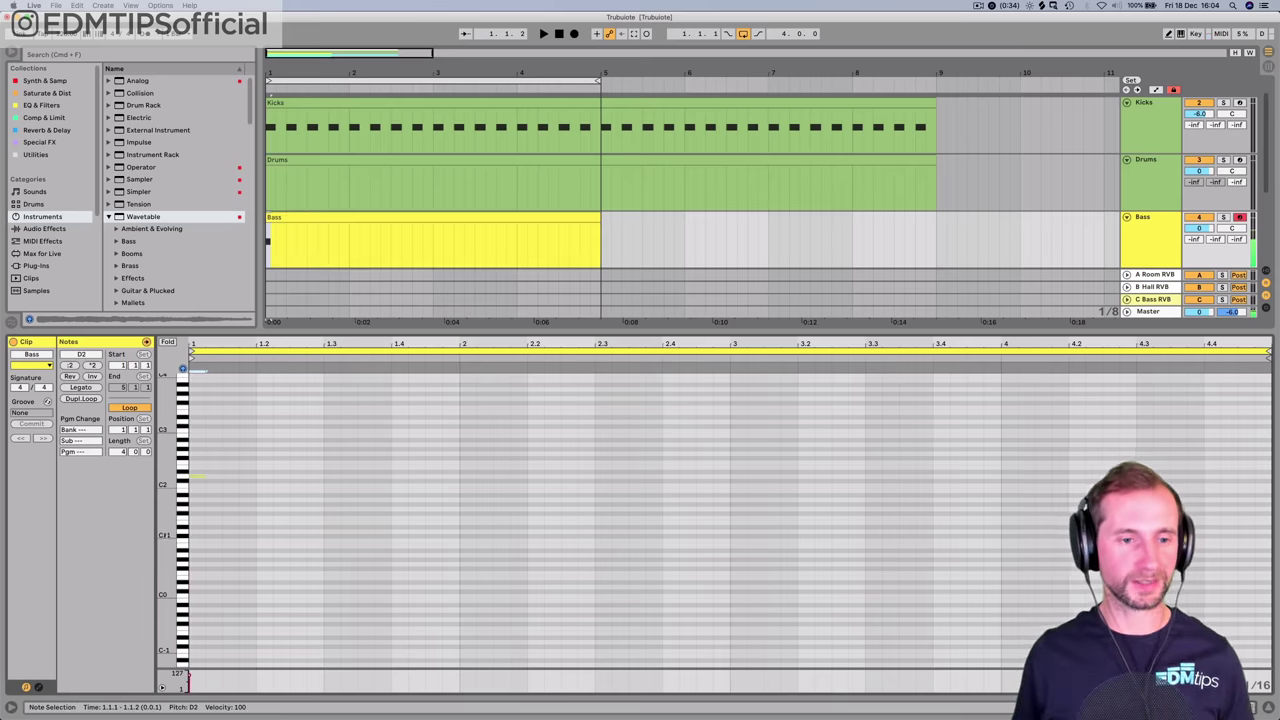
{"action": "key", "text": "space"}
{"action": "key", "text": "Right"}
{"action": "key", "text": "Right"}
{"action": "key", "text": "Right"}
{"action": "key", "text": "Right"}
{"action": "key", "text": "Right"}
{"action": "key", "text": "Right"}
{"action": "key", "text": "Right"}
{"action": "key", "text": "Right"}
{"action": "key", "text": "Right"}
{"action": "key", "text": "Right"}
{"action": "key", "text": "Right"}
{"action": "key", "text": "Right"}
{"action": "key", "text": "Right"}
{"action": "key", "text": "Right"}
{"action": "key", "text": "Right"}
{"action": "key", "text": "Right"}
{"action": "key", "text": "Right"}
{"action": "key", "text": "Right"}
{"action": "key", "text": "Right"}
{"action": "key", "text": "Right"}
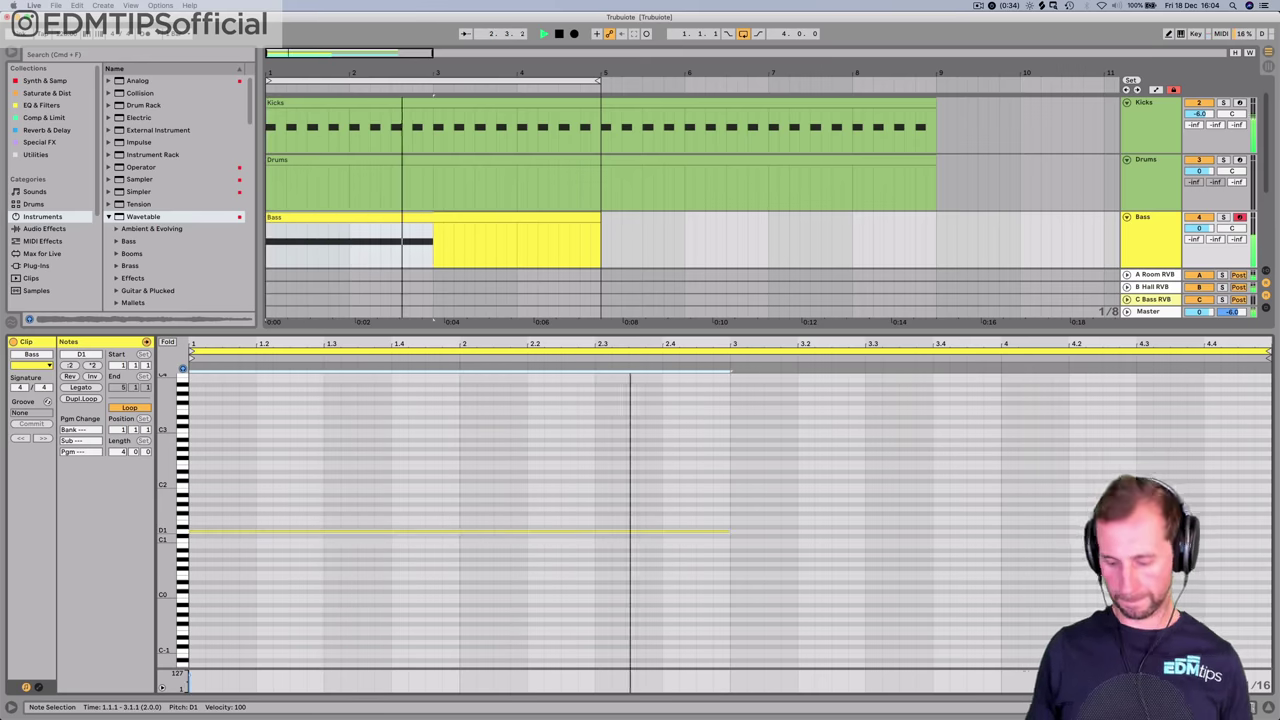
- Duplicate the D1 bass note into bars 3 and 4, transpose the copy to F#1 and play the loop
{"action": "key", "text": "space"}
{"action": "key", "text": "ctrl+d"}
{"action": "key", "text": "Up"}
{"action": "key", "text": "Up"}
{"action": "key", "text": "Up"}
{"action": "key", "text": "Up"}
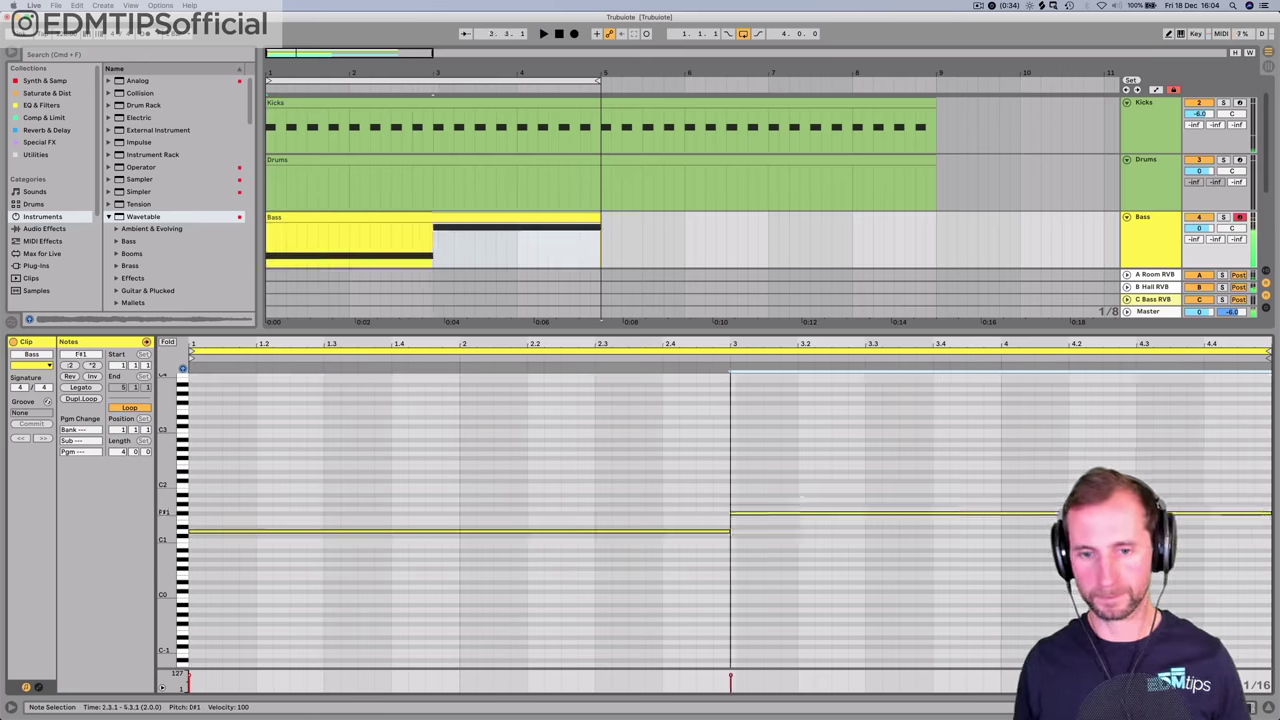
{"action": "key", "text": "space"}
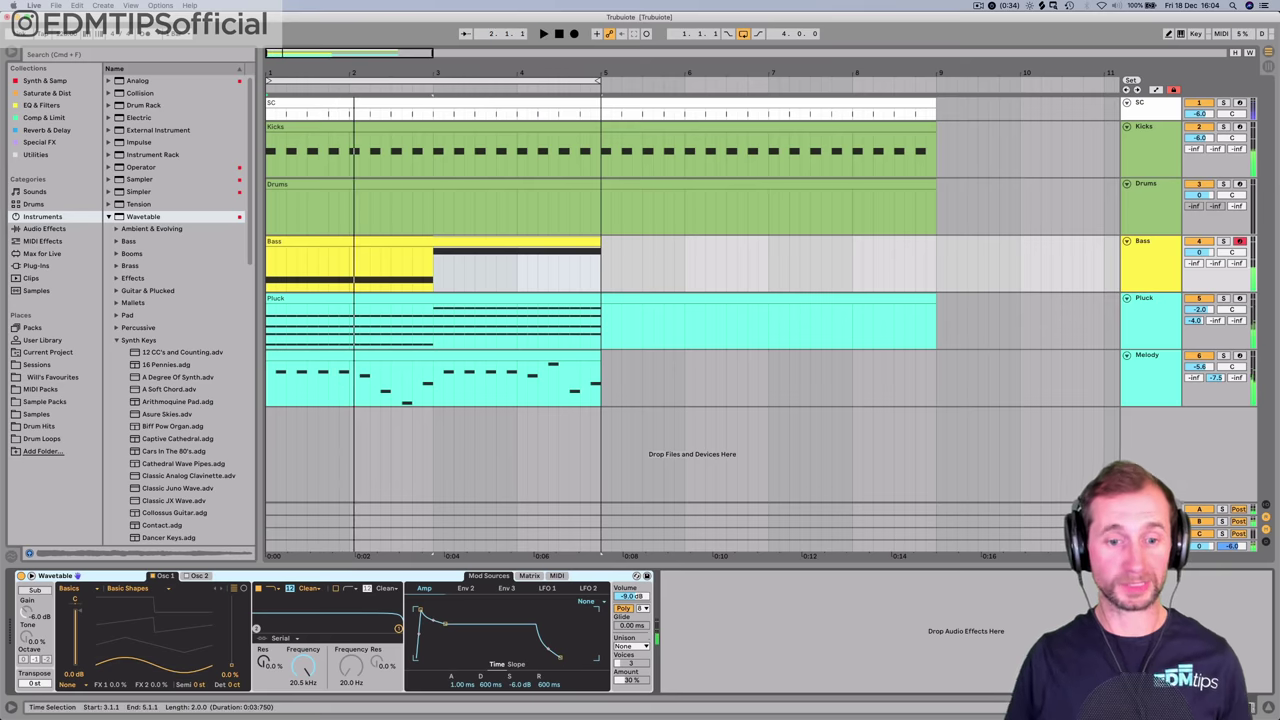
- Start swapping the Bass track's instrument and expand Wavetable's Bass preset folder
{"action": "key", "text": "q"}
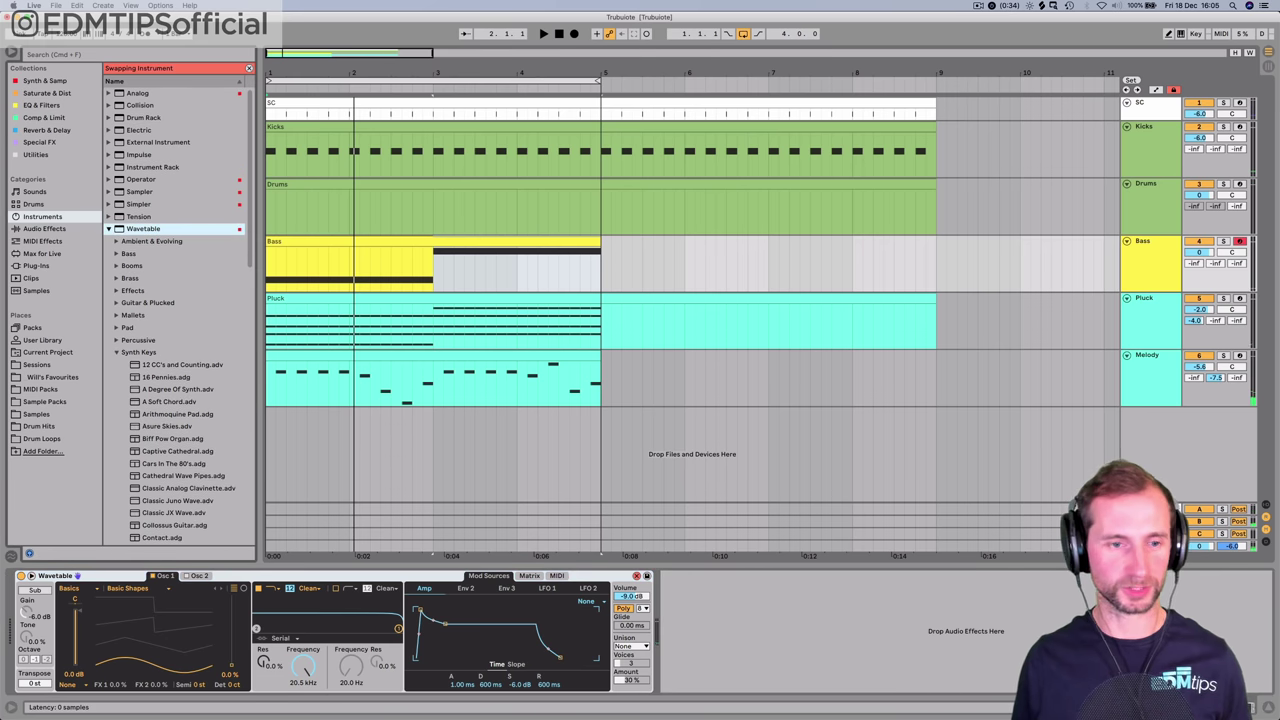
{"action": "scroll", "coordinate": [175, 300], "scroll_direction": "down", "scroll_amount": 1}
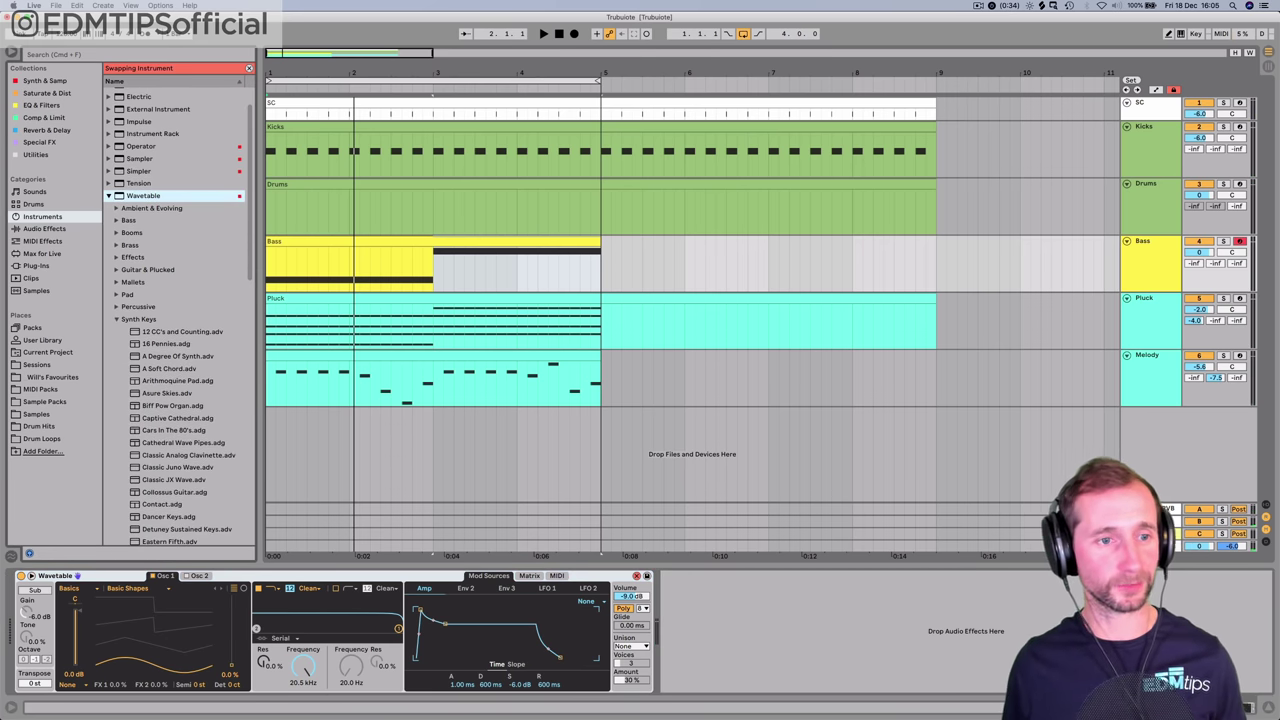
{"action": "left_click", "coordinate": [132, 233]}
{"action": "left_click", "coordinate": [129, 220]}
{"action": "key", "text": "Right"}
{"action": "key", "text": "Down"}
{"action": "key", "text": "Down"}
{"action": "key", "text": "Down"}
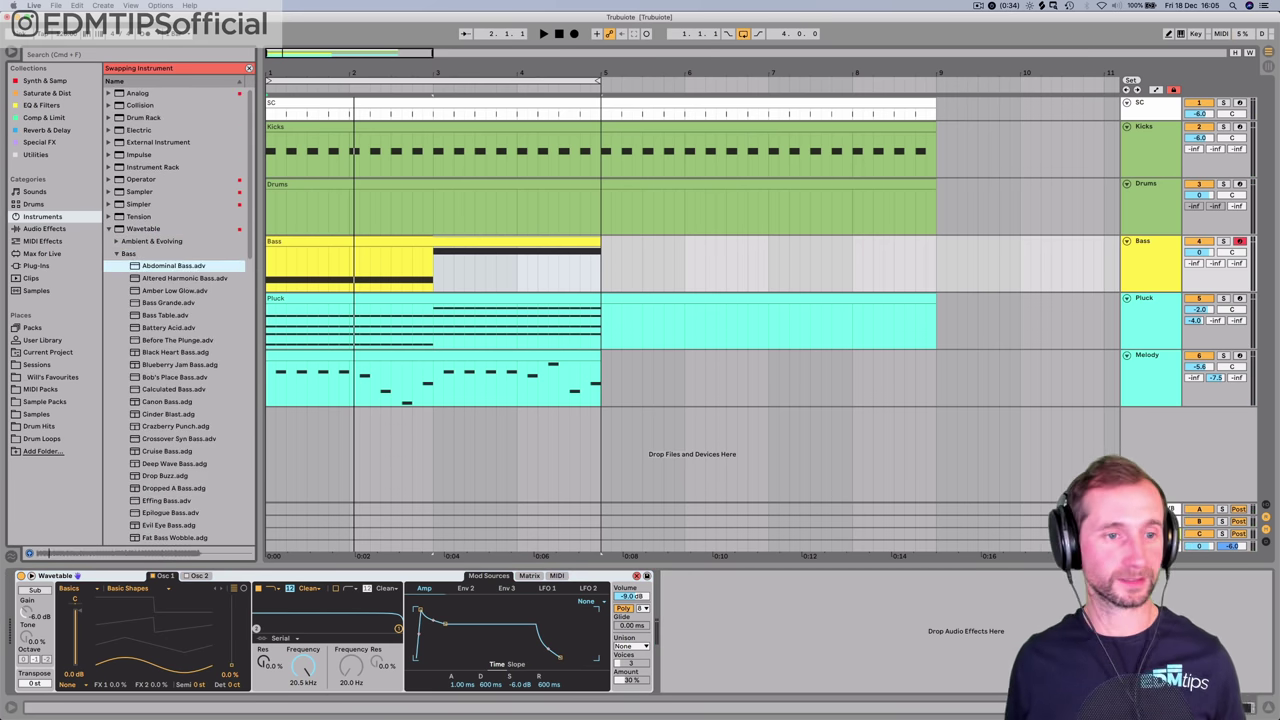
- Preview the first presets in Wavetable's Bass folder and load Before The Plunge on the Bass track
{"action": "key", "text": "Down"}
{"action": "key", "text": "Down"}
{"action": "key", "text": "Down"}
{"action": "key", "text": "Down"}
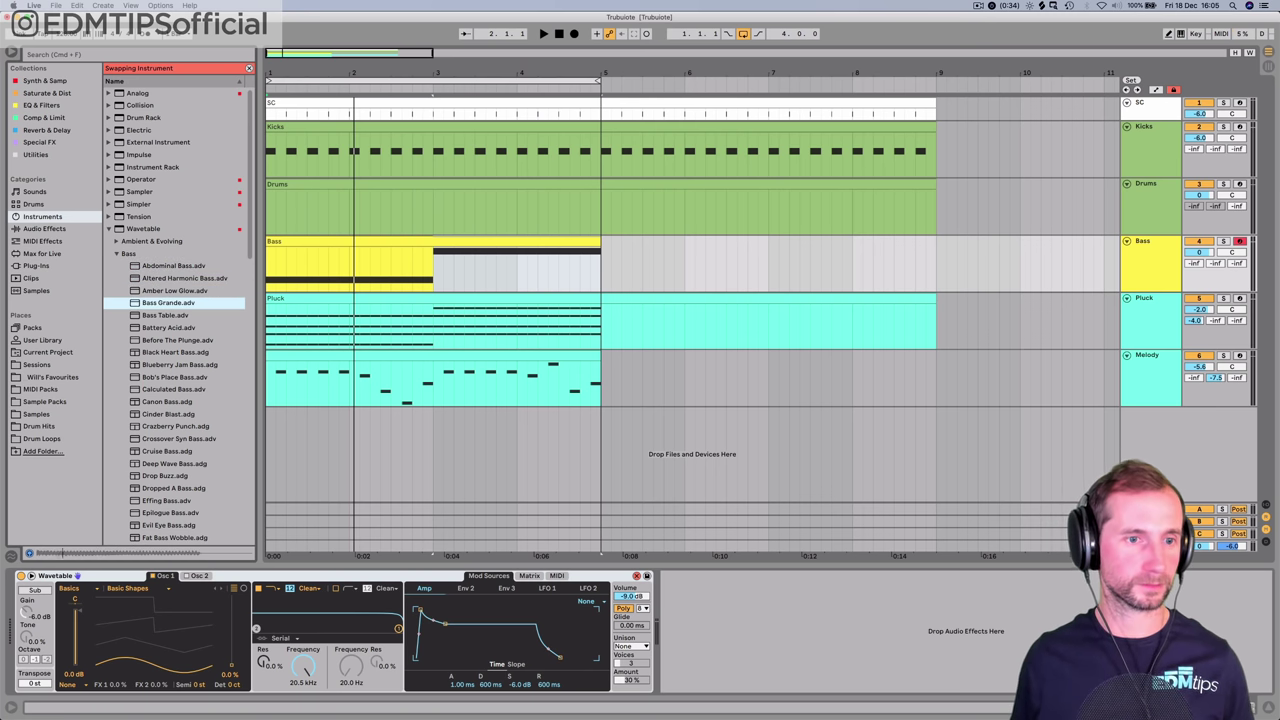
{"action": "key", "text": "Down"}
{"action": "key", "text": "Down"}
{"action": "key", "text": "Down"}
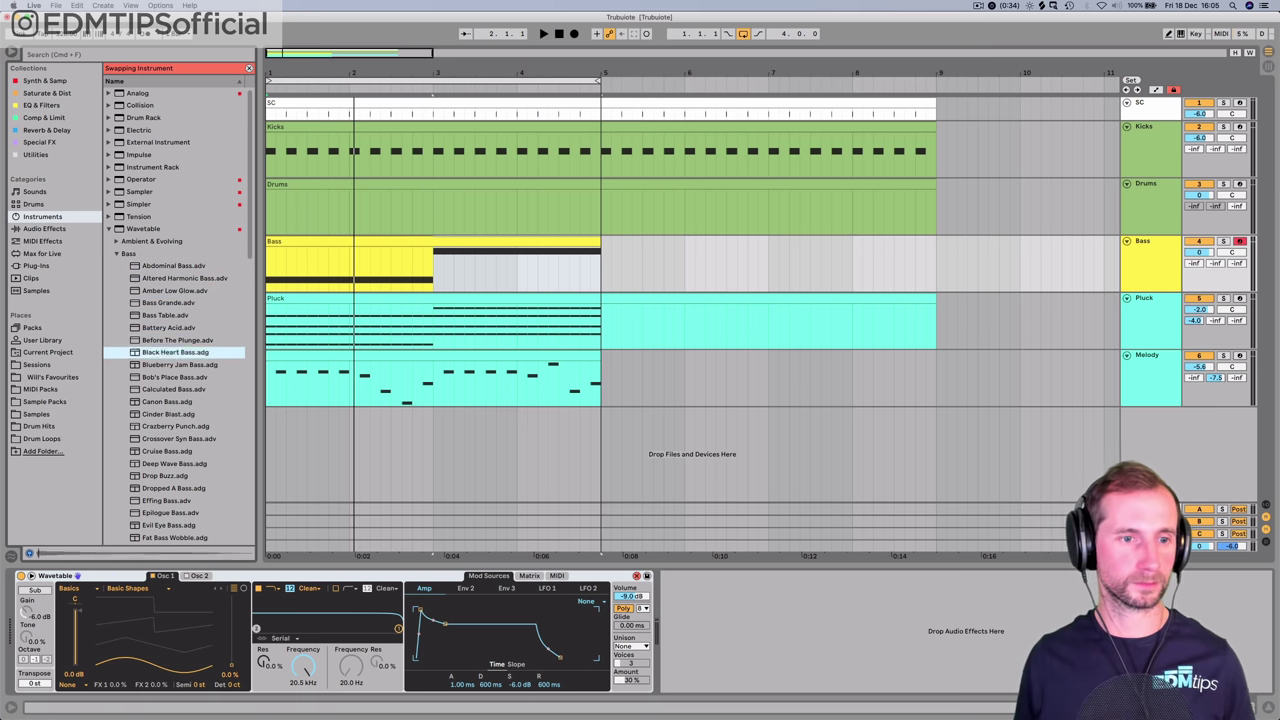
{"action": "key", "text": "Up"}
{"action": "key", "text": "Up"}
{"action": "key", "text": "Up"}
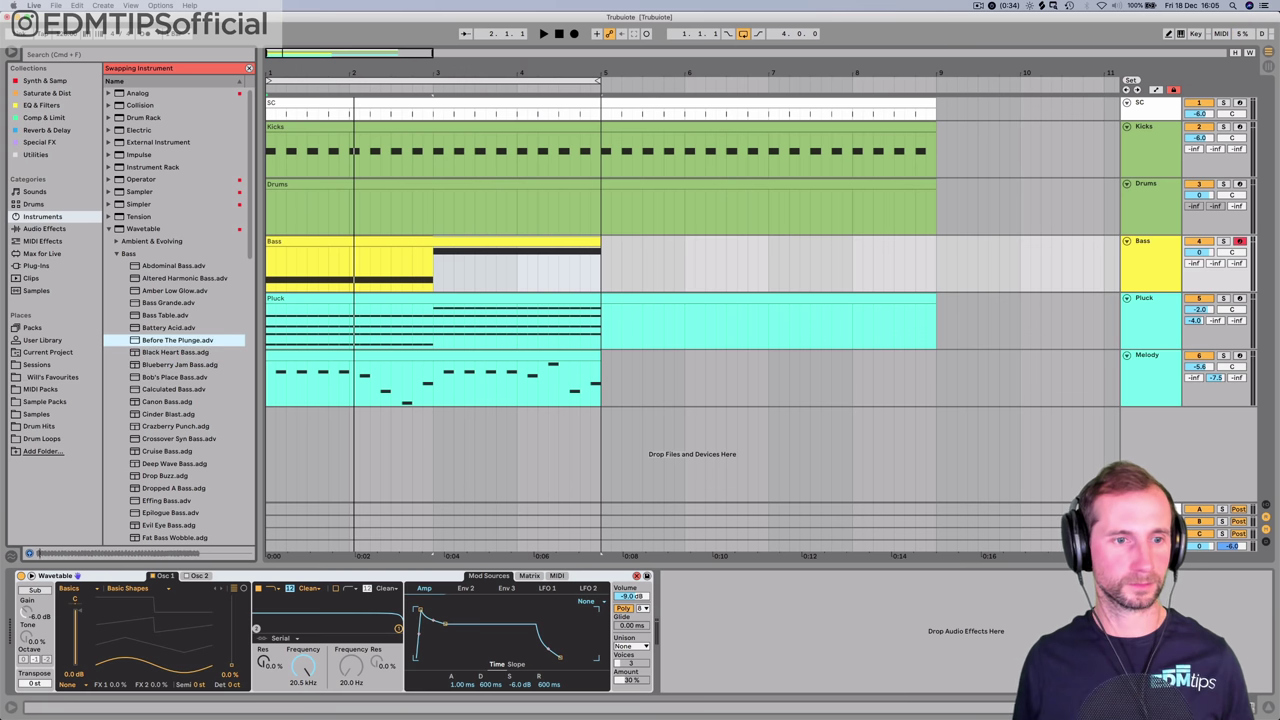
{"action": "key", "text": "Return"}
- Browse the Wavetable Bass presets down to Hot Wobble and return to Abdominal Bass at the start of the list
{"action": "key", "text": "Down"}
{"action": "key", "text": "Down"}
{"action": "key", "text": "Down"}
{"action": "key", "text": "Down"}
{"action": "key", "text": "Down"}
{"action": "key", "text": "Down"}
{"action": "key", "text": "Down"}
{"action": "key", "text": "Down"}
{"action": "key", "text": "Down"}
{"action": "key", "text": "Down"}
{"action": "key", "text": "Down"}
{"action": "key", "text": "Down"}
{"action": "key", "text": "Down"}
{"action": "key", "text": "Down"}
{"action": "key", "text": "Down"}
{"action": "key", "text": "Down"}
{"action": "key", "text": "Down"}
{"action": "key", "text": "Down"}
{"action": "key", "text": "Down"}
{"action": "key", "text": "Down"}
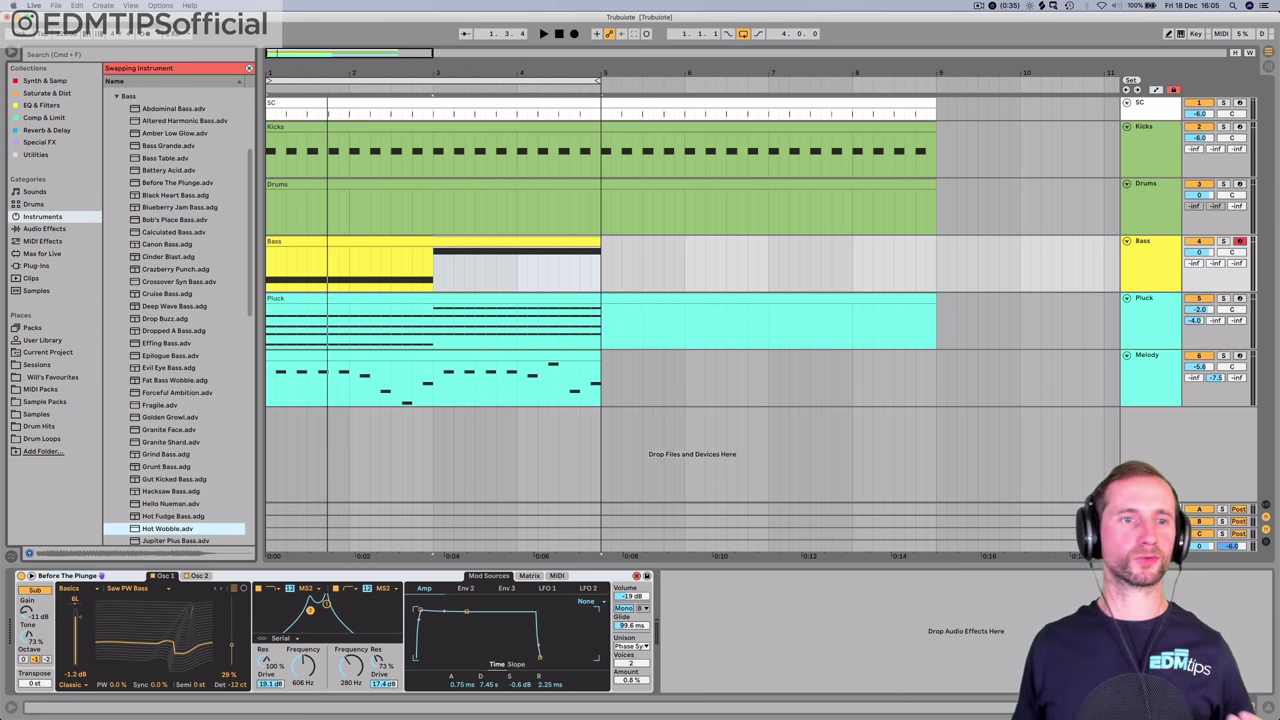
{"action": "left_click", "coordinate": [174, 109]}
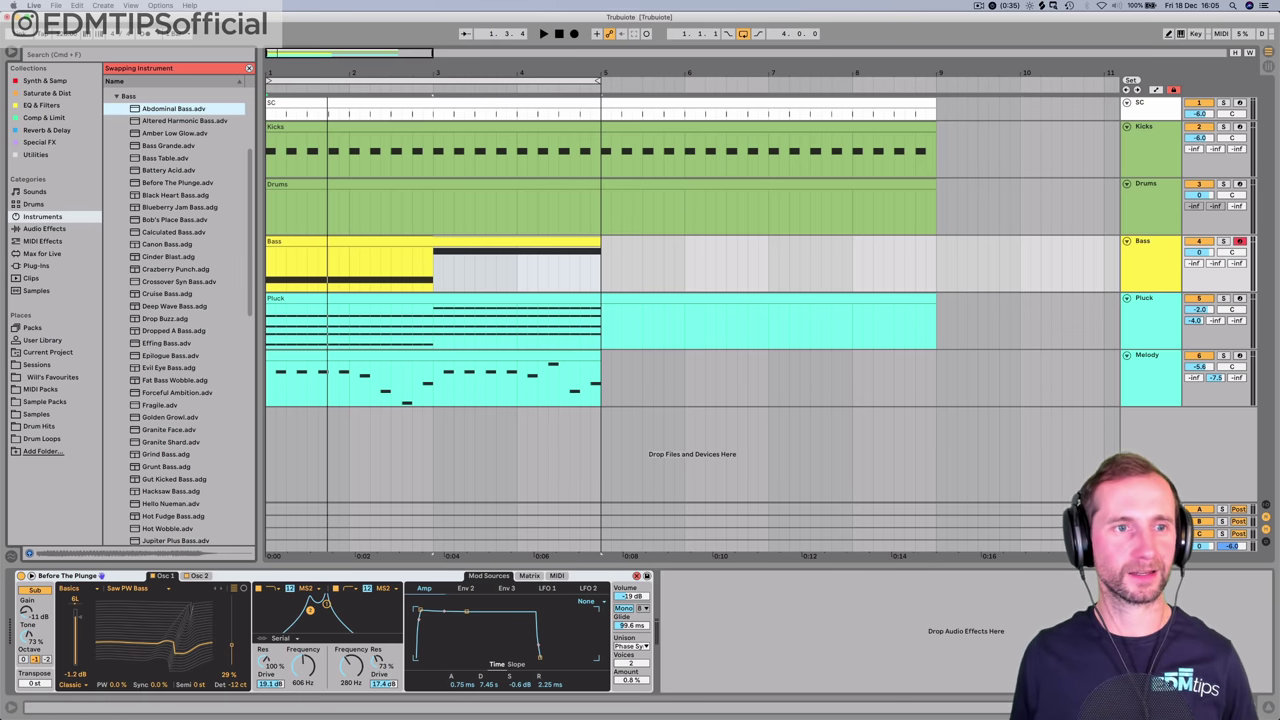
{"action": "key", "text": "Down"}
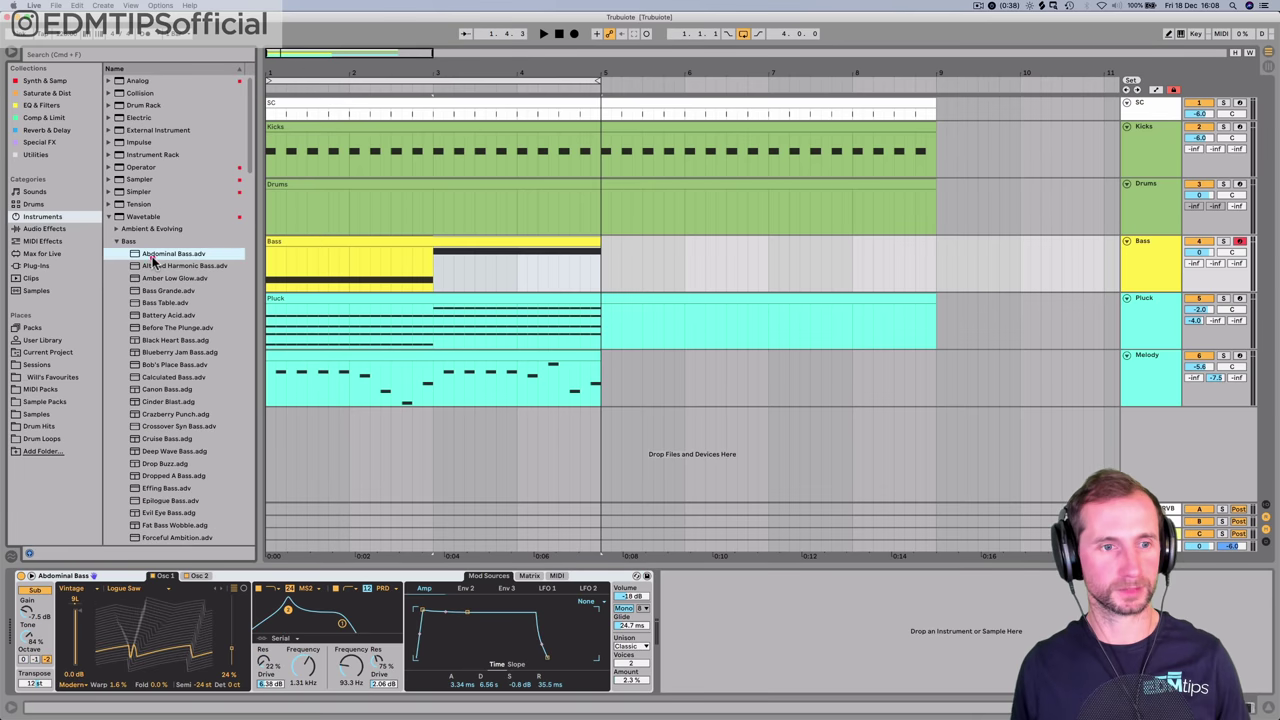
- Preview Altered Harmonic Bass and Amber Low Glow, load Amber Low Glow on the Bass track and play the loop
{"action": "left_click", "coordinate": [152, 265]}
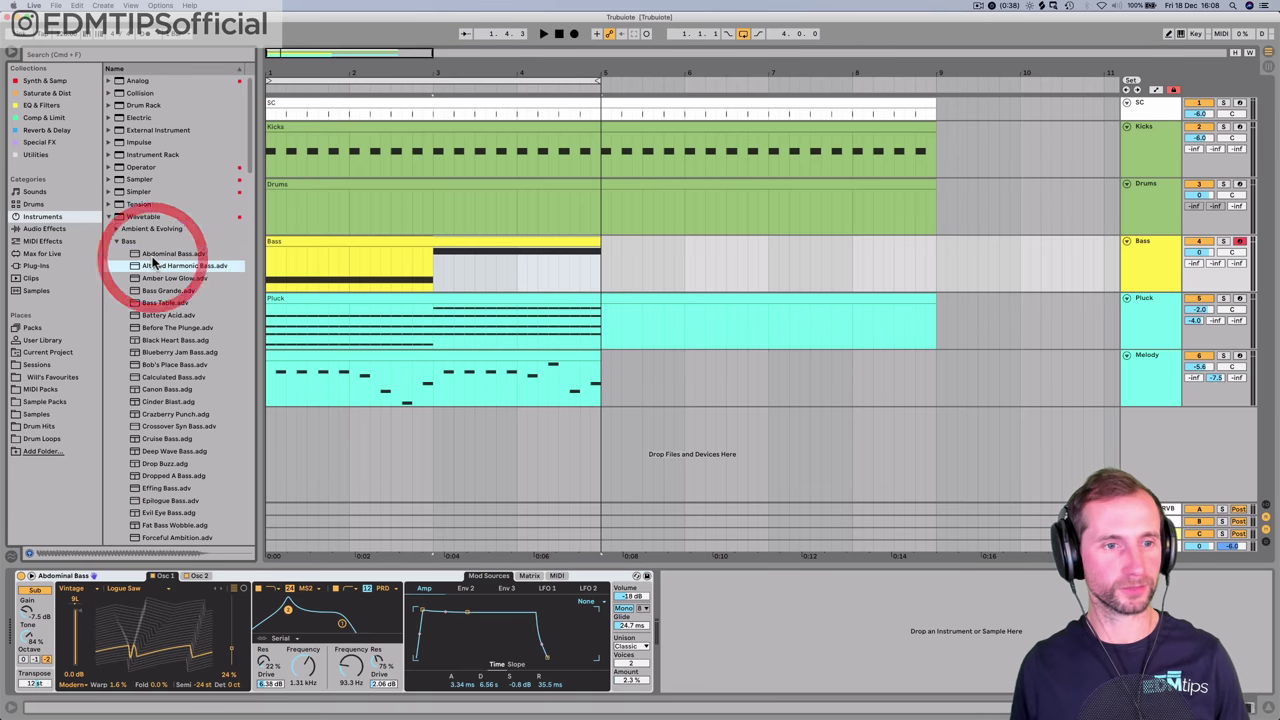
{"action": "left_click", "coordinate": [155, 279]}
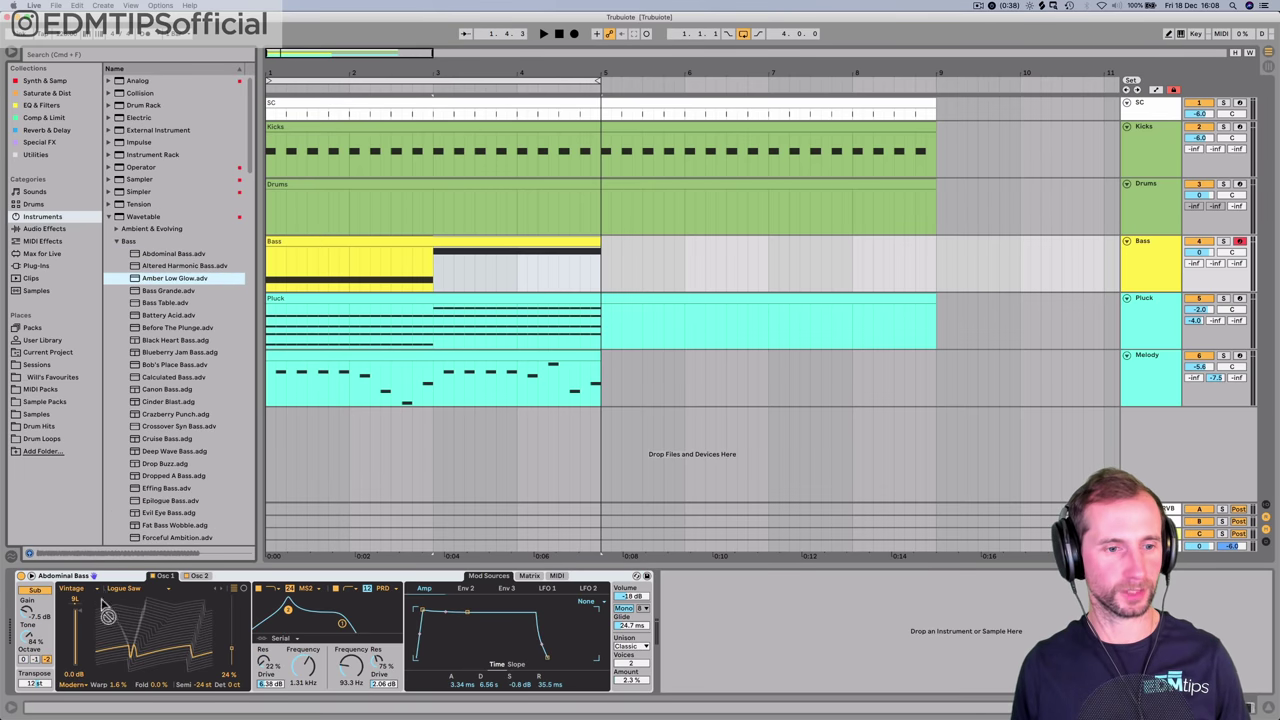
{"action": "left_click_drag", "start_coordinate": [101, 600], "coordinate": [109, 573]}
{"action": "key", "text": "space"}
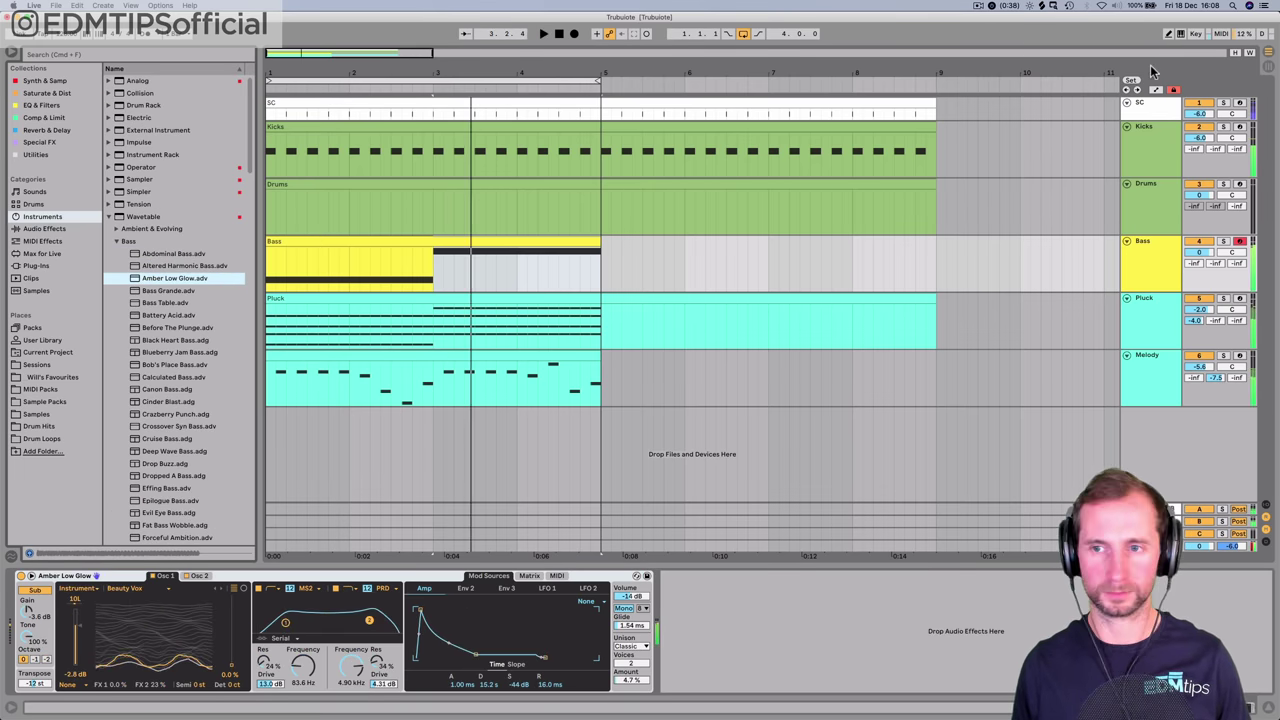
- Set the Bass track volume to -12.4 dB and Wavetable's Glide to 155 ms while auditioning the loop
{"action": "mouse_move", "coordinate": [1202, 254]}
{"action": "left_mouse_down"}
{"action": "mouse_move", "coordinate": [1202, 280]}
{"action": "mouse_move", "coordinate": [1200, 230]}
{"action": "mouse_move", "coordinate": [1200, 250]}
{"action": "left_mouse_up"}
{"action": "key", "text": "space"}
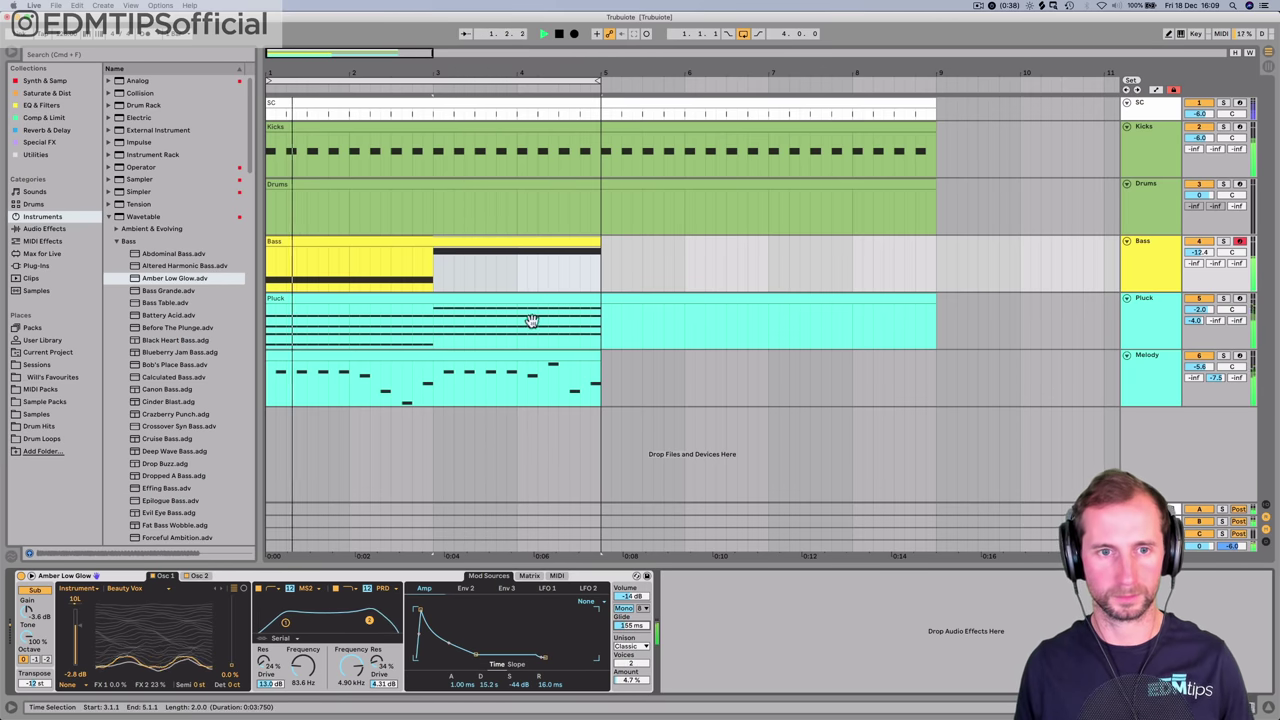
{"action": "key", "text": "space"}
- Extend the D1 note in the Bass clip to 3.1.3 so it overlaps the F#1 note, and play the loop
{"action": "double_click", "coordinate": [440, 239]}
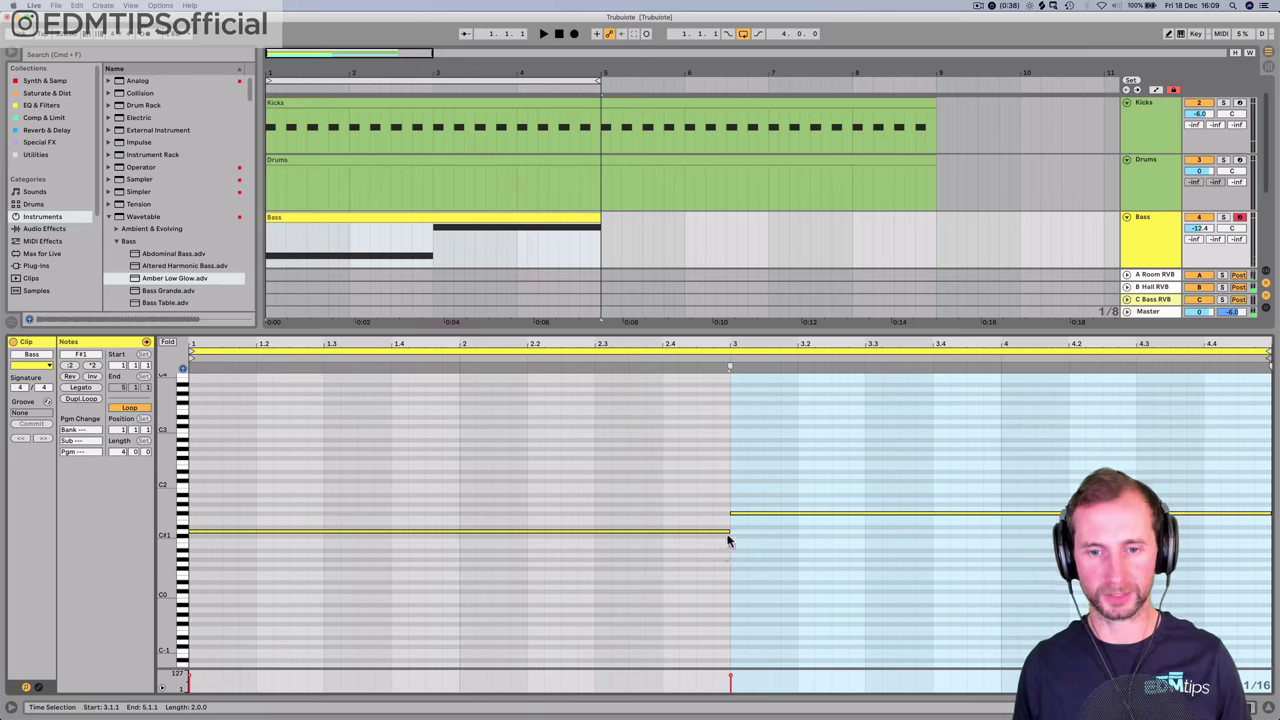
{"action": "left_click_drag", "start_coordinate": [728, 531], "coordinate": [765, 528]}
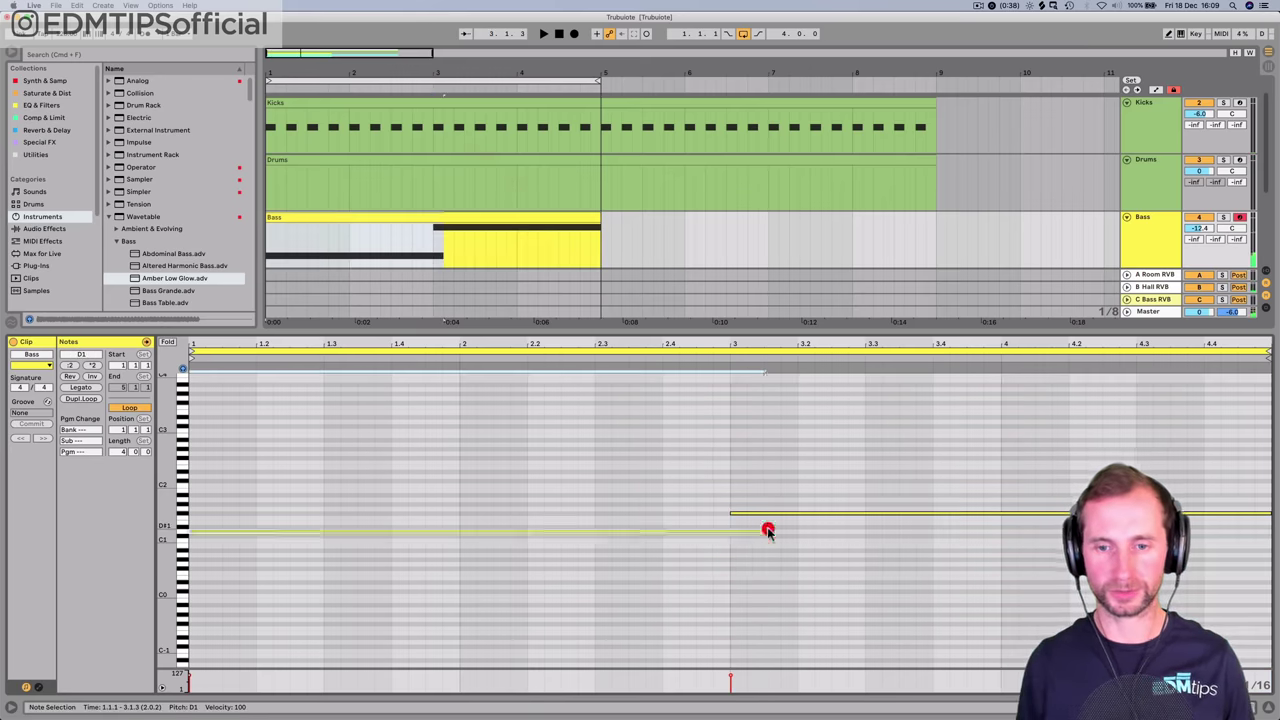
{"action": "left_click", "coordinate": [765, 527]}
{"action": "key", "text": "space"}
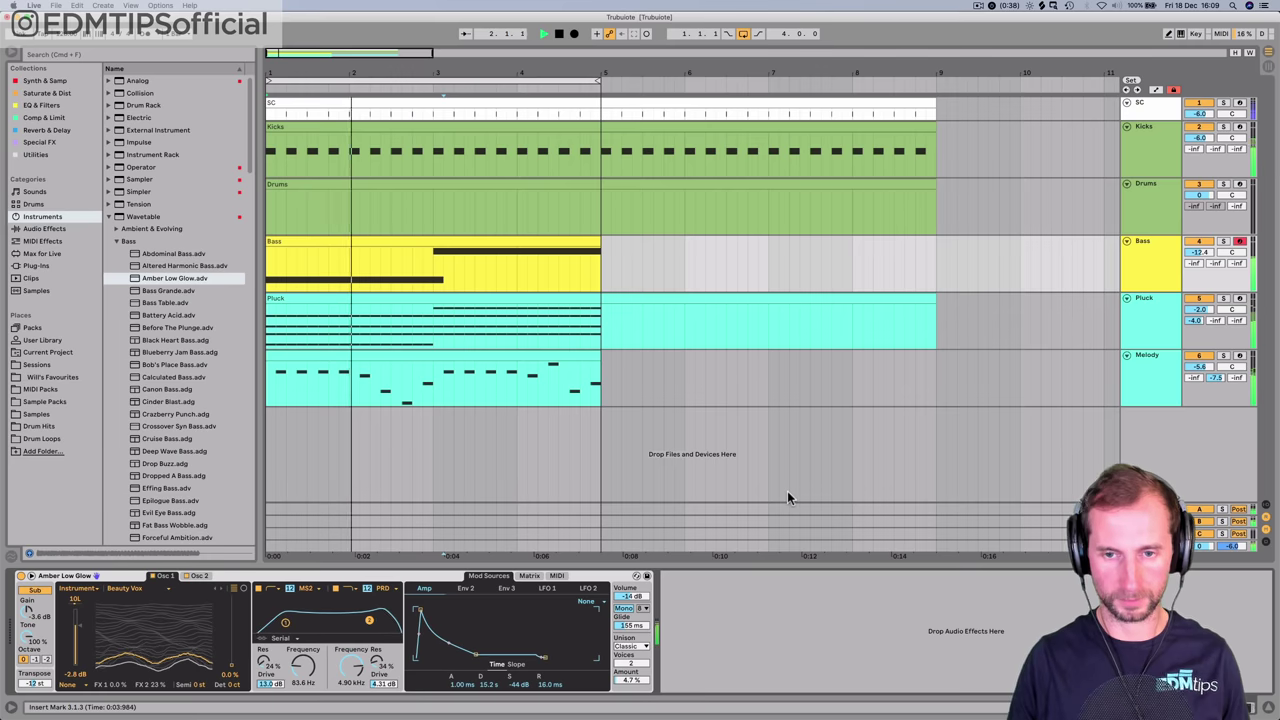
{"action": "key", "text": "shift+Tab"}
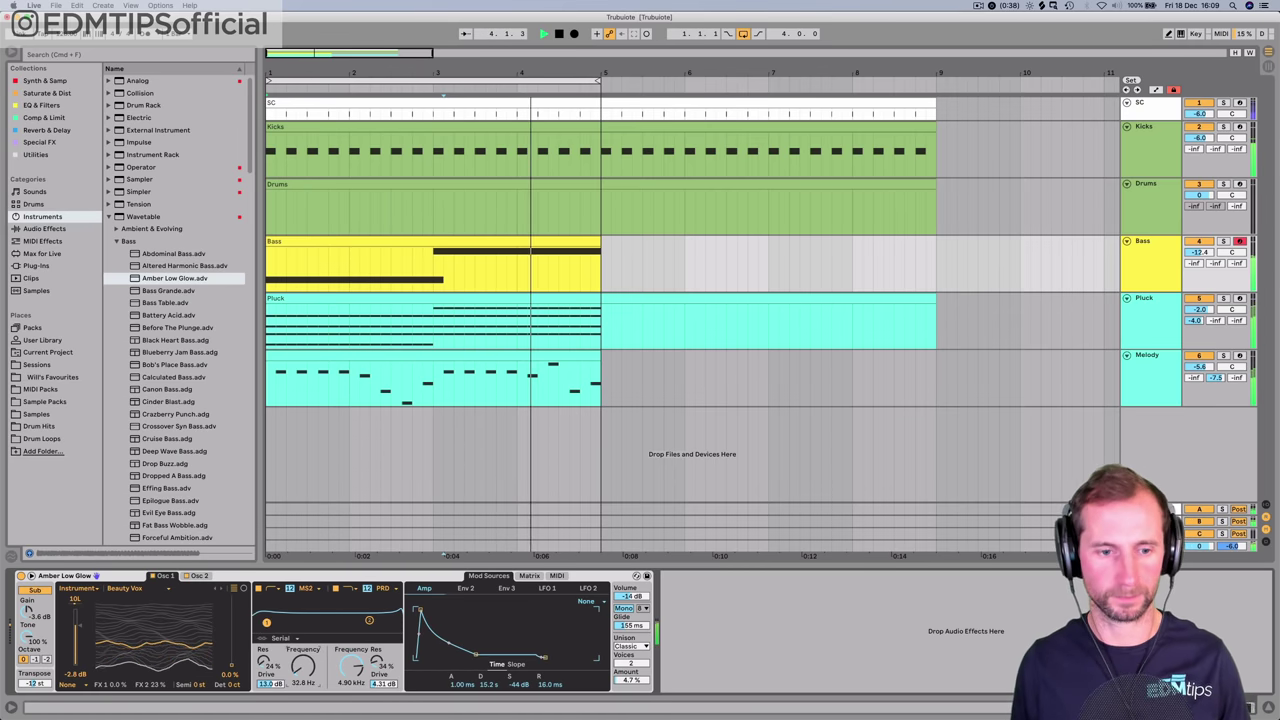
- Undo the last change to the first filter's frequency and set Wavetable's second filter frequency to 251 Hz during playback
{"action": "key", "text": "super+z"}
{"action": "left_click_drag", "start_coordinate": [357, 667], "coordinate": [357, 710]}
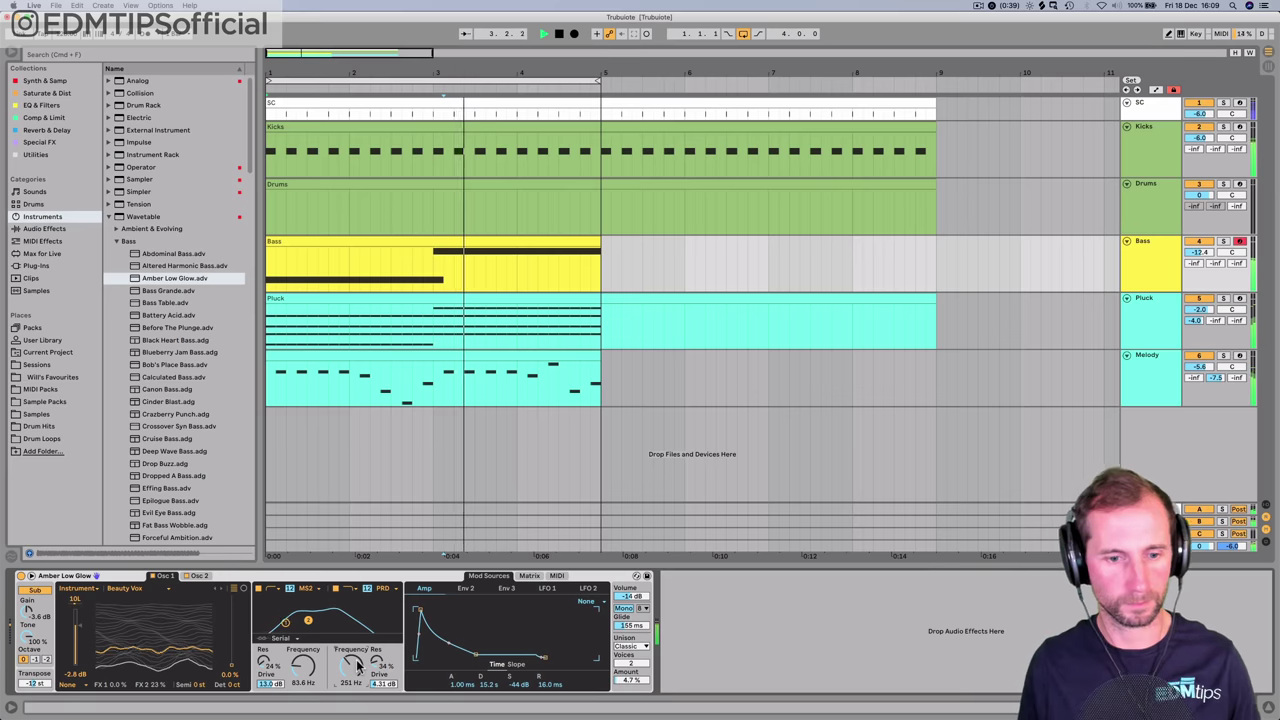
{"action": "key", "text": "space"}
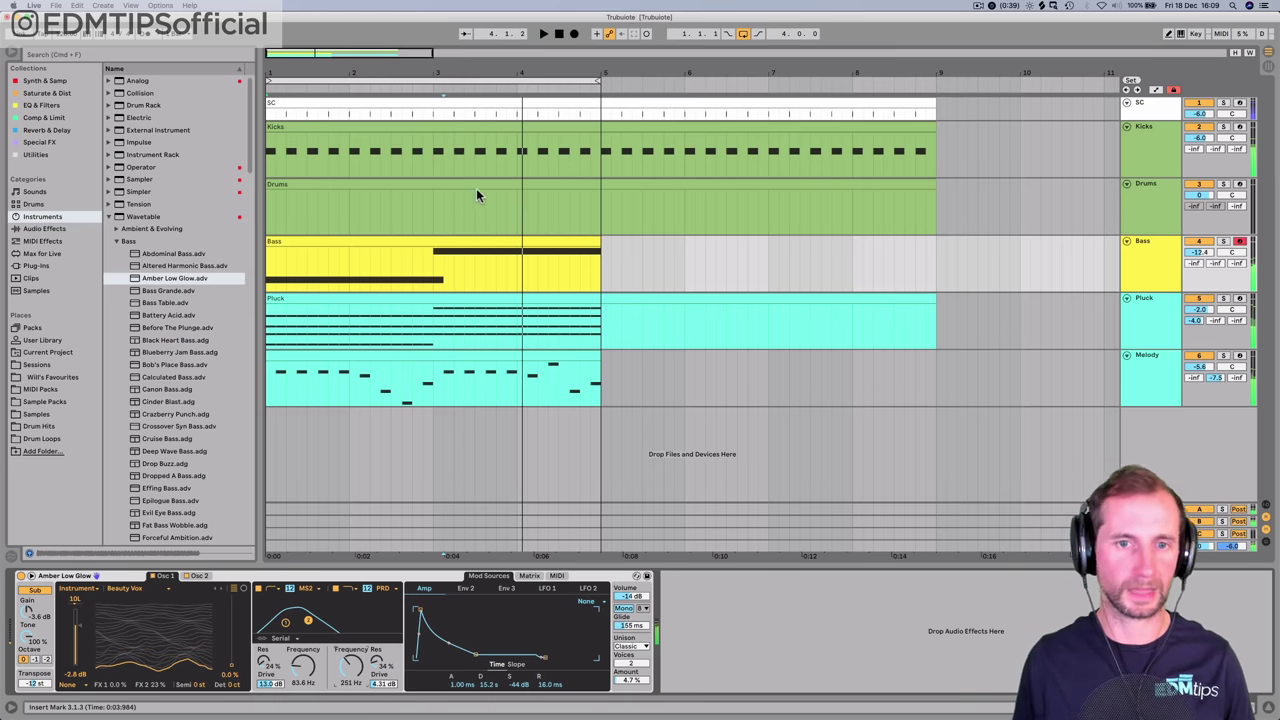
- Duplicate the Bass and Melody clips into bars 5 to 8 and extend the playback loop to eight bars
{"action": "left_click", "coordinate": [478, 240]}
{"action": "key", "text": "super+d"}
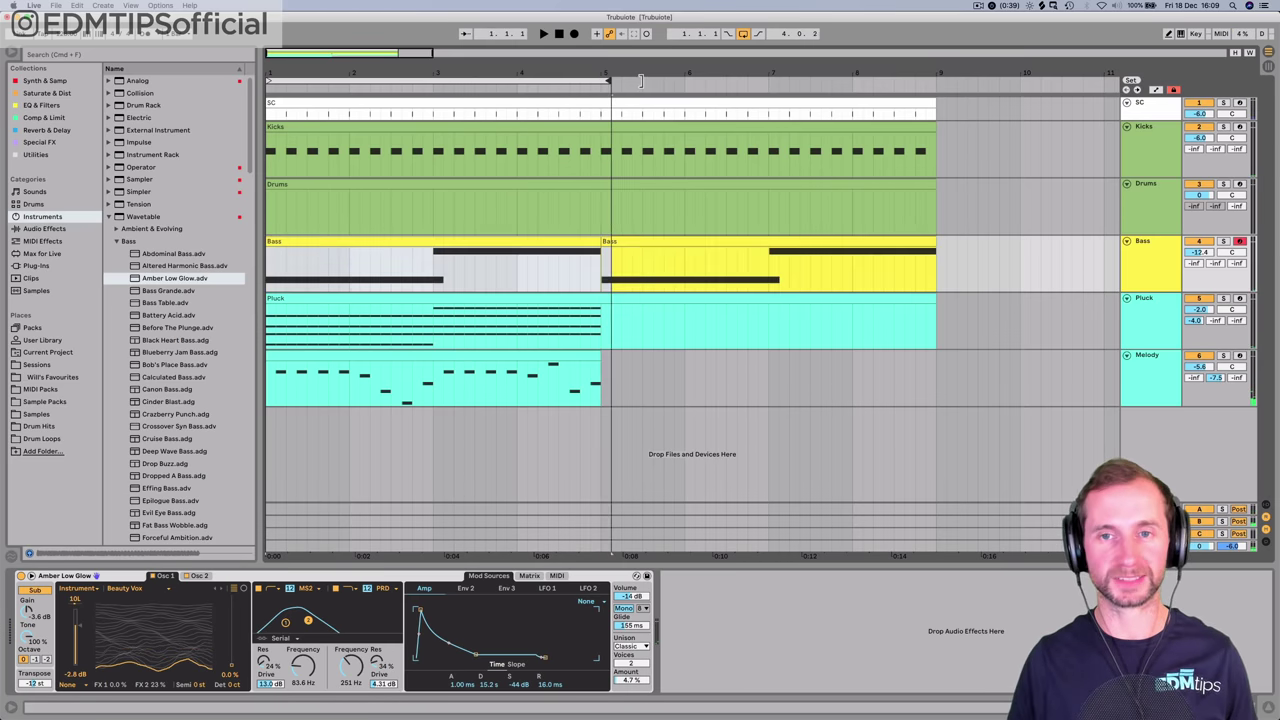
{"action": "left_click_drag", "start_coordinate": [641, 80], "coordinate": [937, 82]}
{"action": "key", "text": "space"}
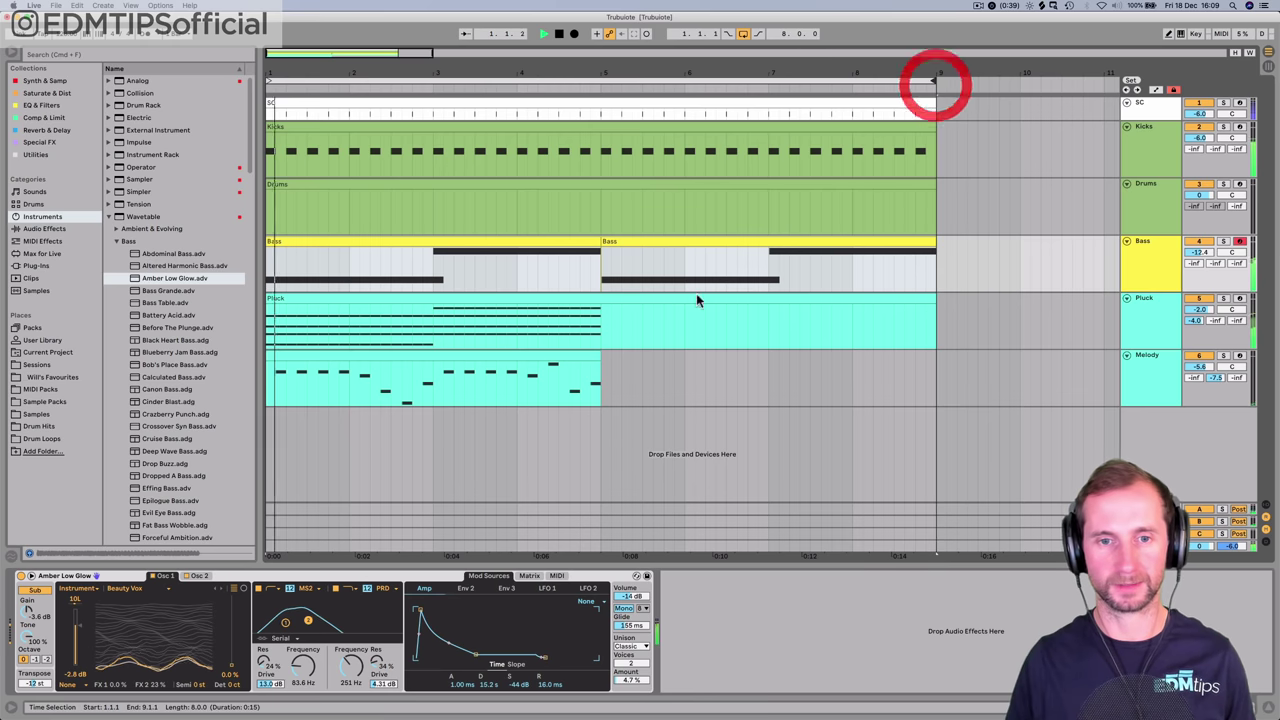
{"action": "left_click", "coordinate": [582, 355]}
{"action": "key", "text": "super+d"}
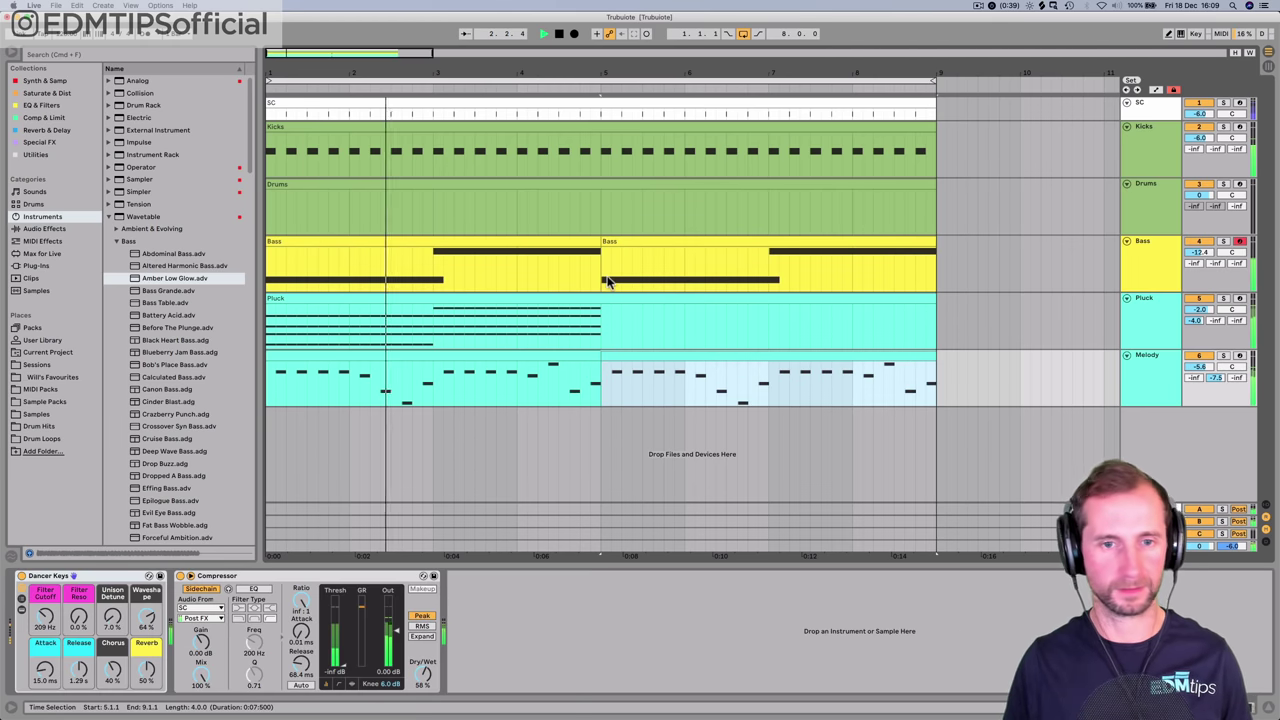
- Raise the second filter frequency of the Bass track's Wavetable to 296 Hz while the loop plays
{"action": "left_click", "coordinate": [1150, 265]}
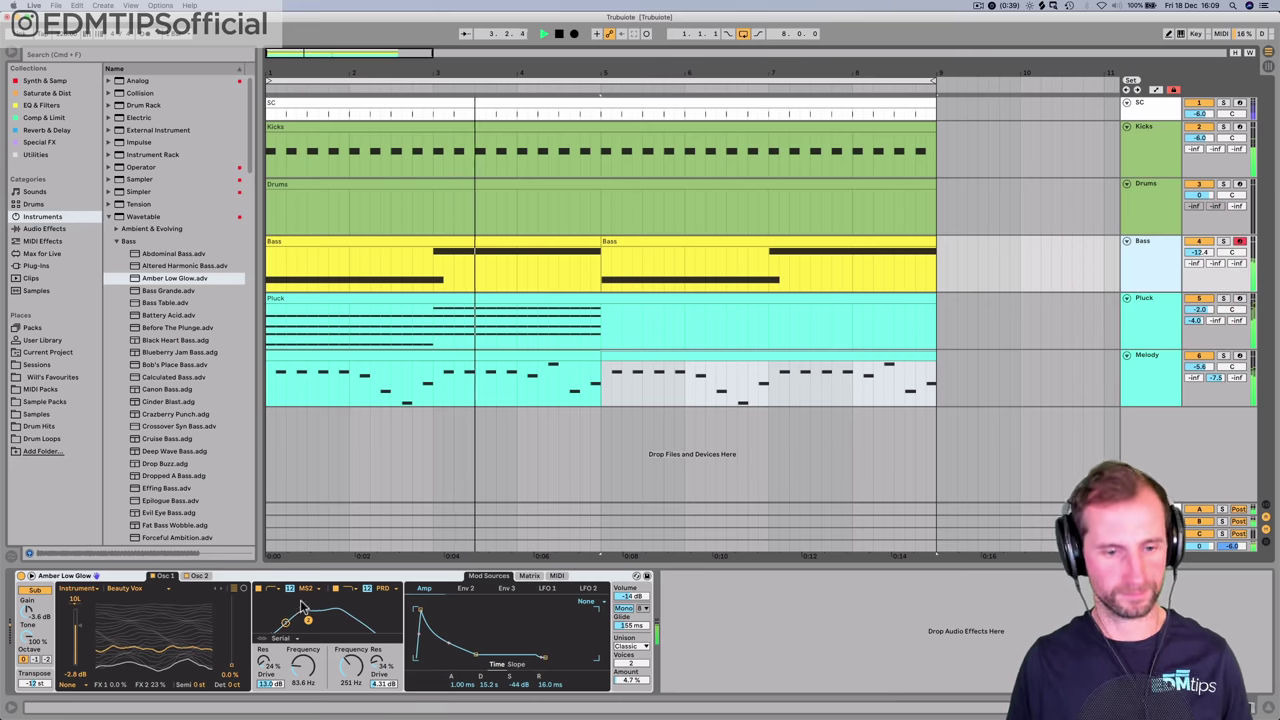
{"action": "left_click_drag", "start_coordinate": [351, 668], "coordinate": [351, 661]}
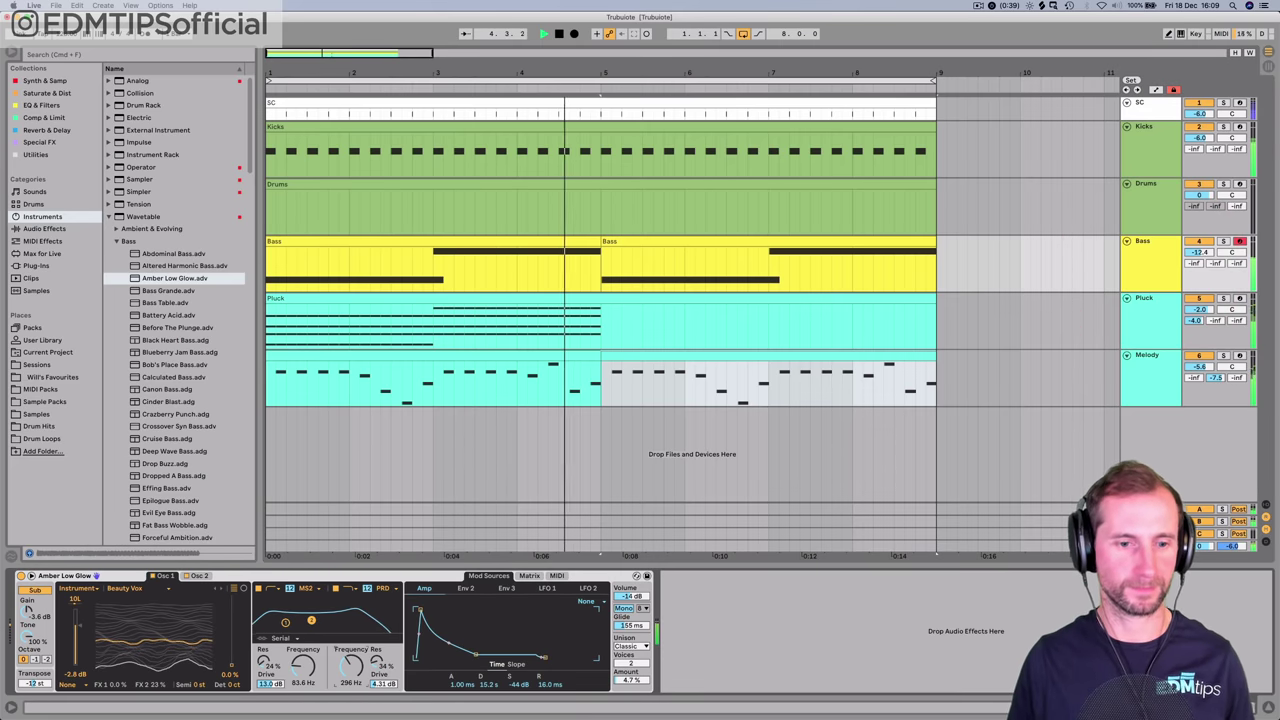
{"action": "left_click", "coordinate": [612, 254]}
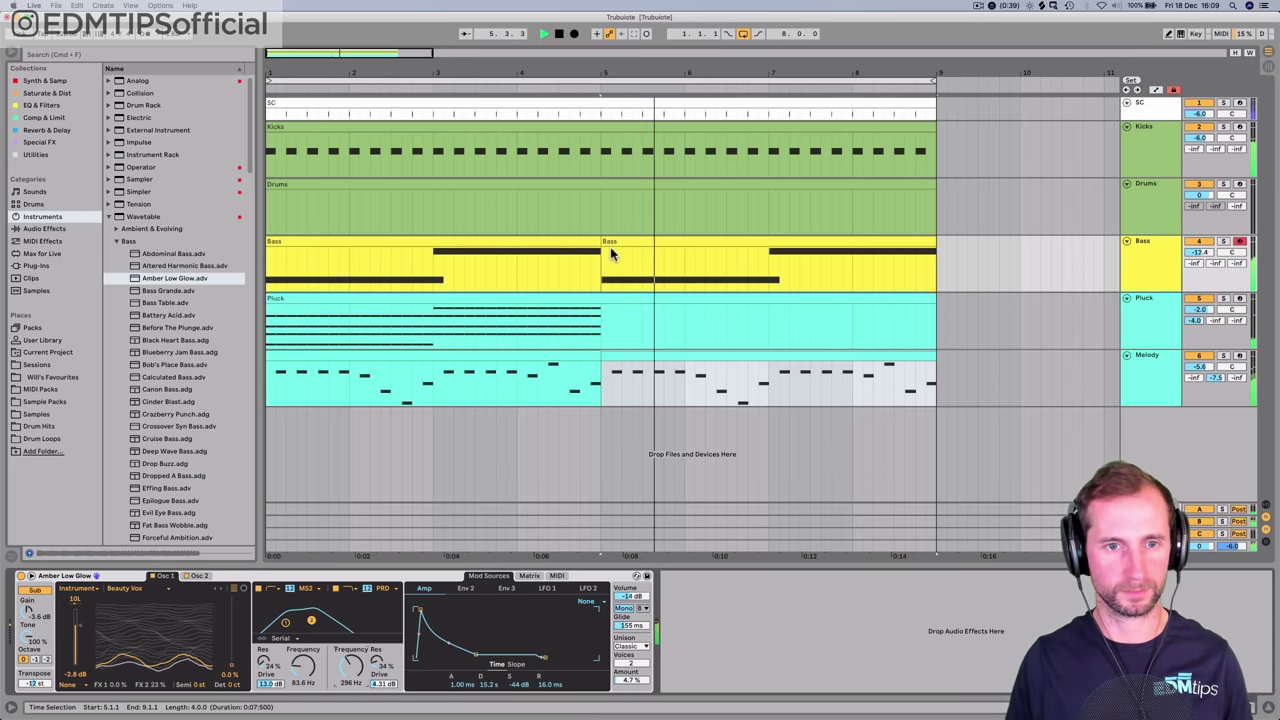
- In the second Bass clip, shorten the F#1 note to end at bar 4 and add G#1 at 4.1.1 and A1 at 4.3.1
{"action": "left_click", "coordinate": [609, 249]}
{"action": "left_click", "coordinate": [573, 308]}
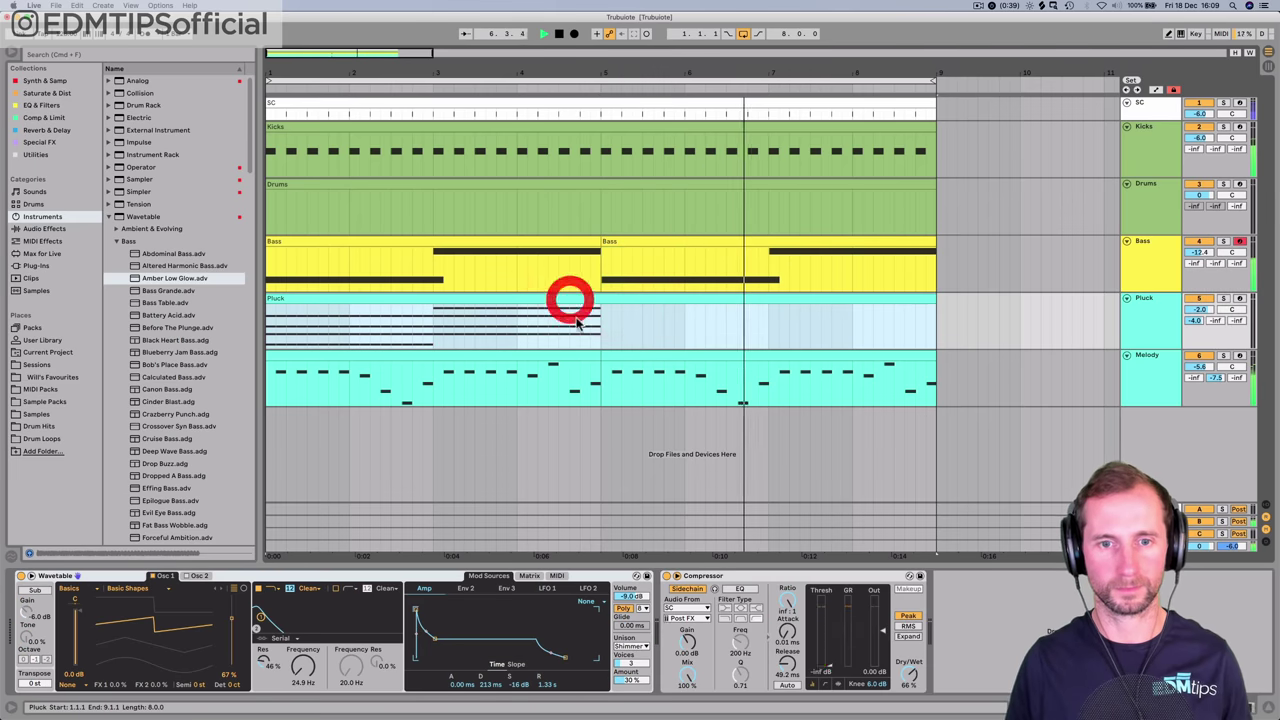
{"action": "double_click", "coordinate": [820, 242]}
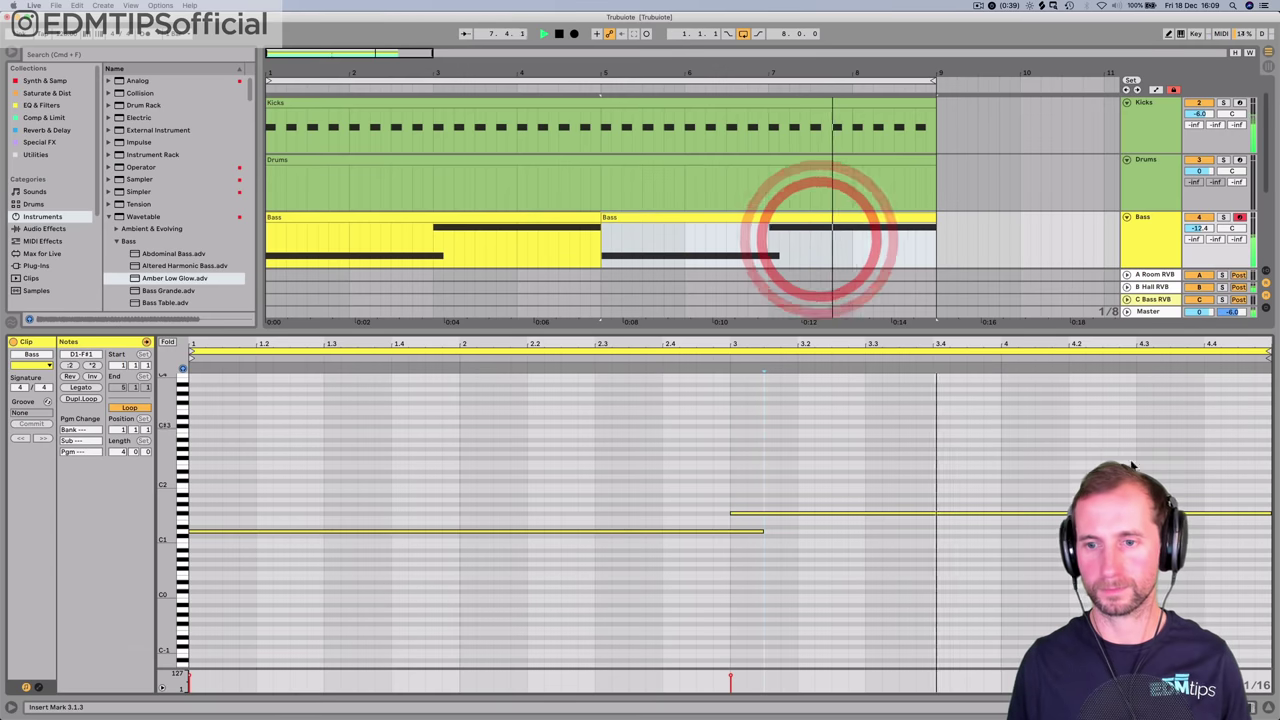
{"action": "left_click", "coordinate": [1265, 511]}
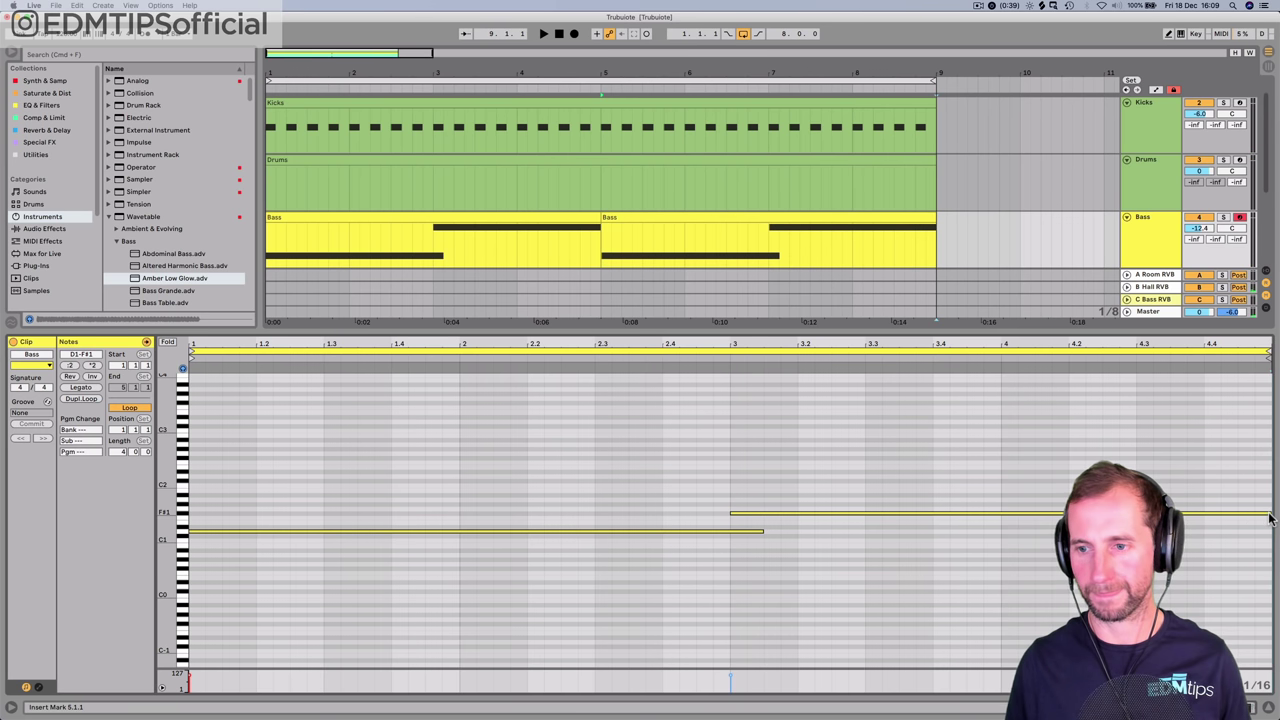
{"action": "left_click", "coordinate": [1268, 515]}
{"action": "mouse_move", "coordinate": [1268, 515]}
{"action": "left_mouse_down"}
{"action": "mouse_move", "coordinate": [1012, 483]}
{"action": "mouse_move", "coordinate": [1034, 523]}
{"action": "mouse_move", "coordinate": [1237, 520]}
{"action": "mouse_move", "coordinate": [1276, 503]}
{"action": "left_mouse_up"}
{"action": "left_click", "coordinate": [995, 484]}
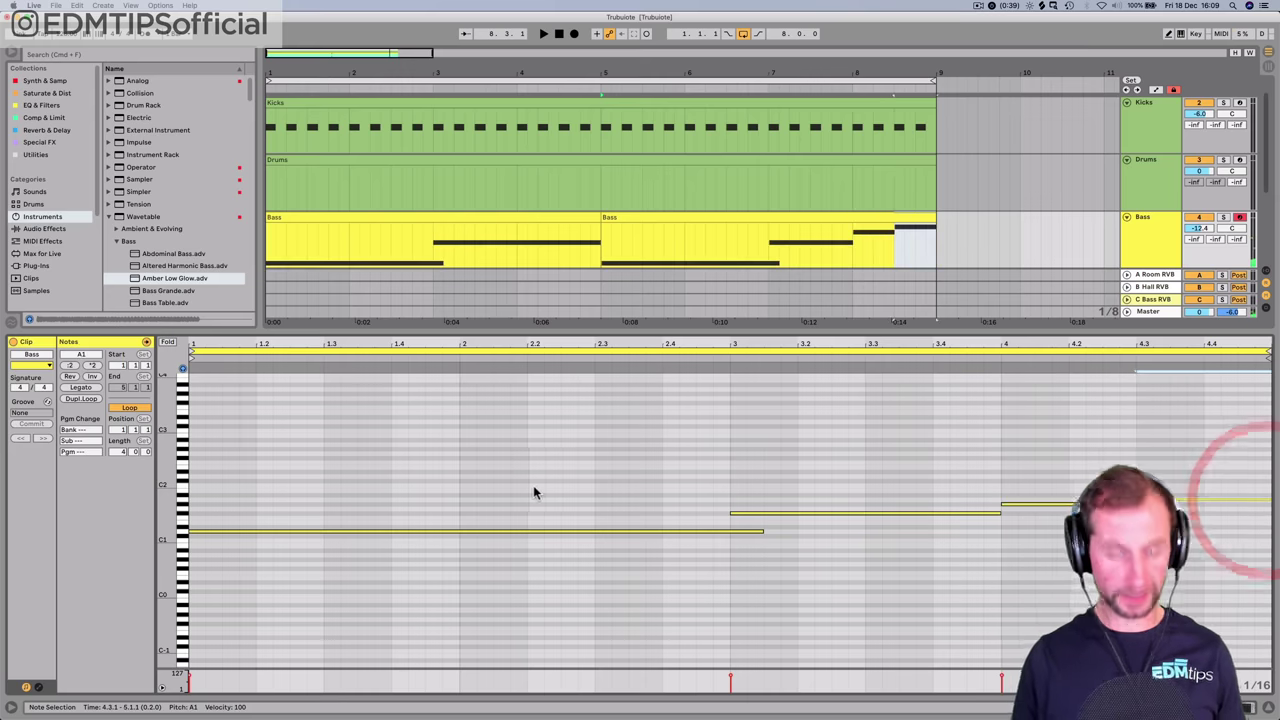
- Draw a MIDI Ctrl Pitch Bend envelope in the second Bass clip, falling from beat 4.4 to the minimum at the clip end, and play it
{"action": "left_click", "coordinate": [38, 687]}
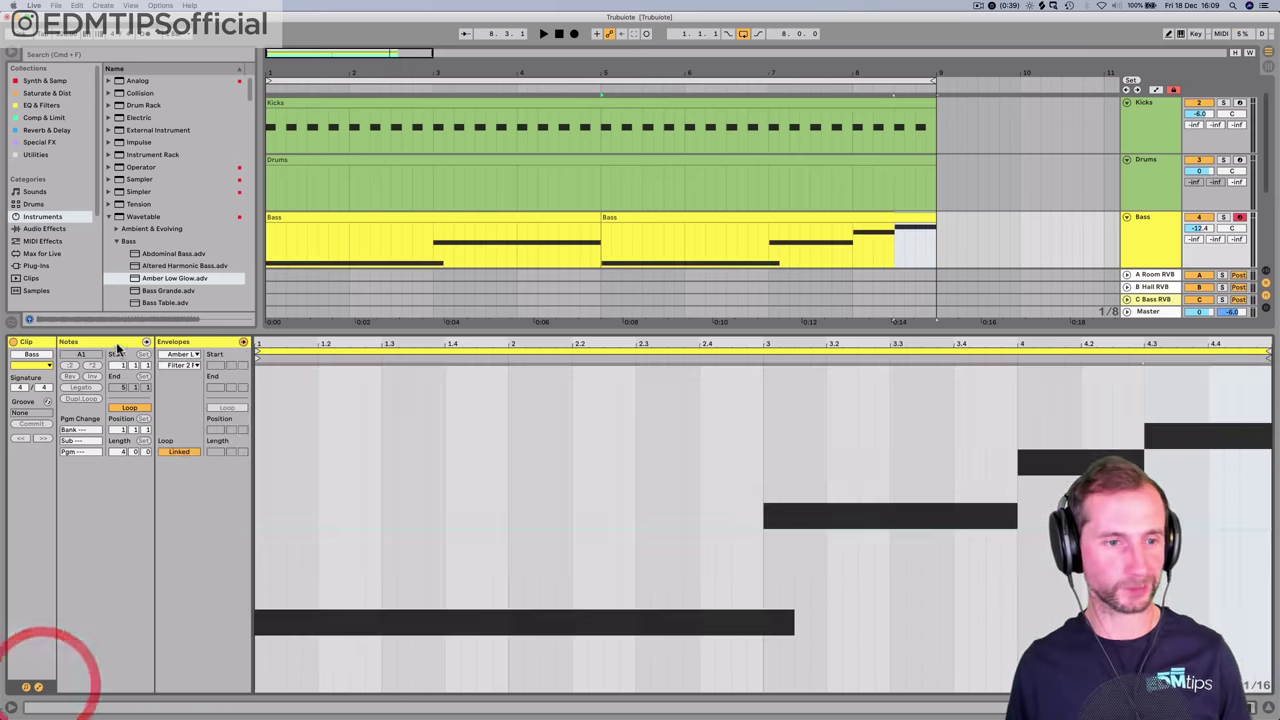
{"action": "left_click", "coordinate": [176, 355]}
{"action": "left_click", "coordinate": [180, 372]}
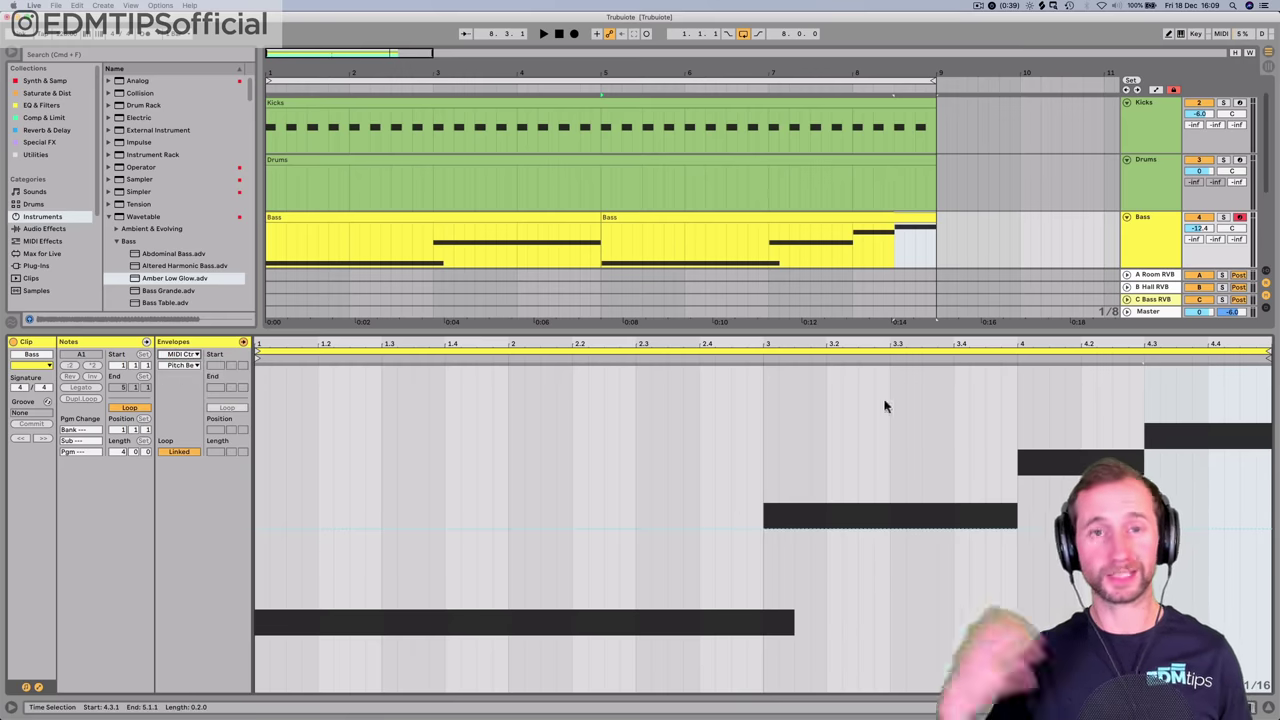
{"action": "left_click", "coordinate": [1243, 529]}
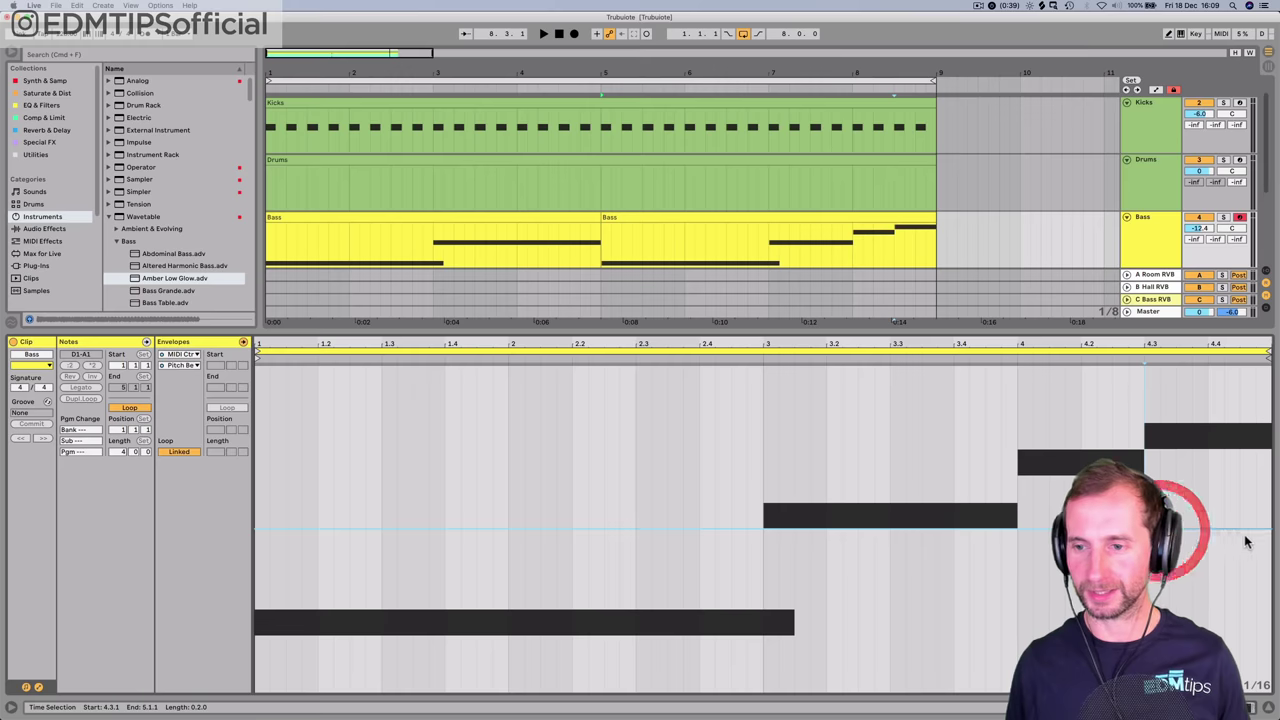
{"action": "left_click_drag", "start_coordinate": [1271, 529], "coordinate": [1271, 691]}
{"action": "key", "text": "space"}
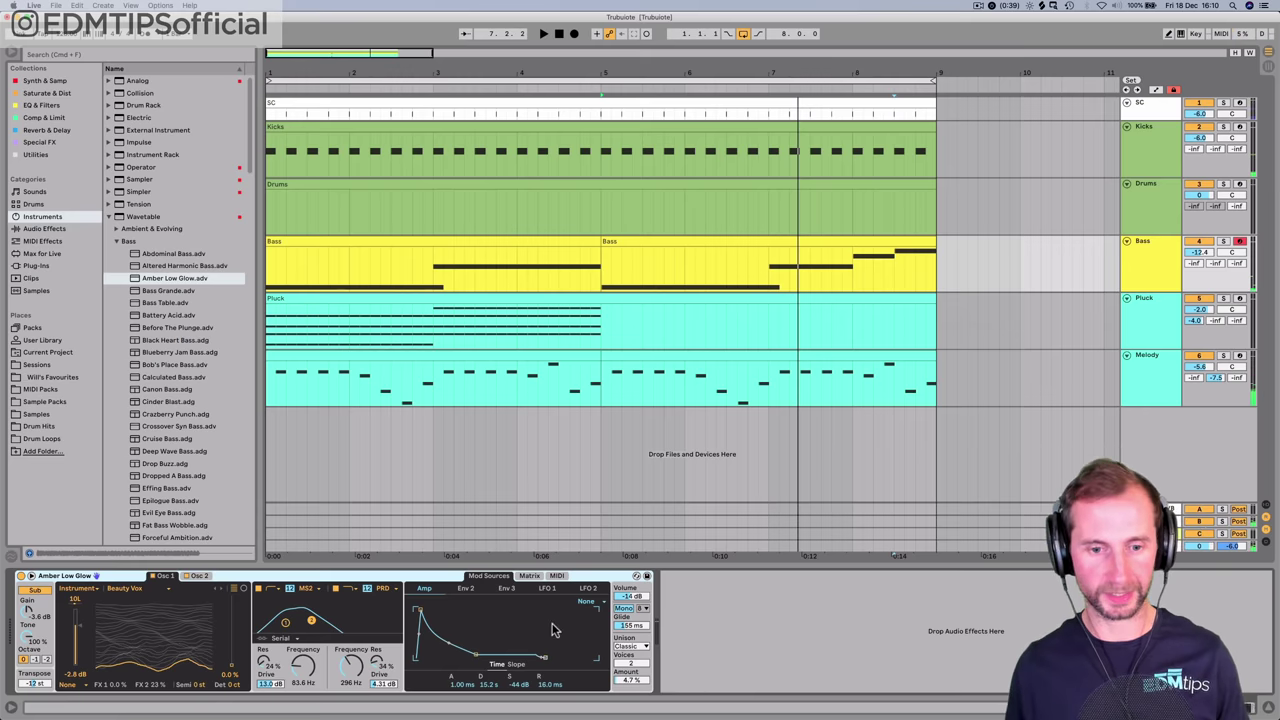
- Inspect the Bass Wavetable's modulation matrix and its MIDI pitch-bend routing, and play the loop from bar 6
{"action": "left_click", "coordinate": [531, 577]}
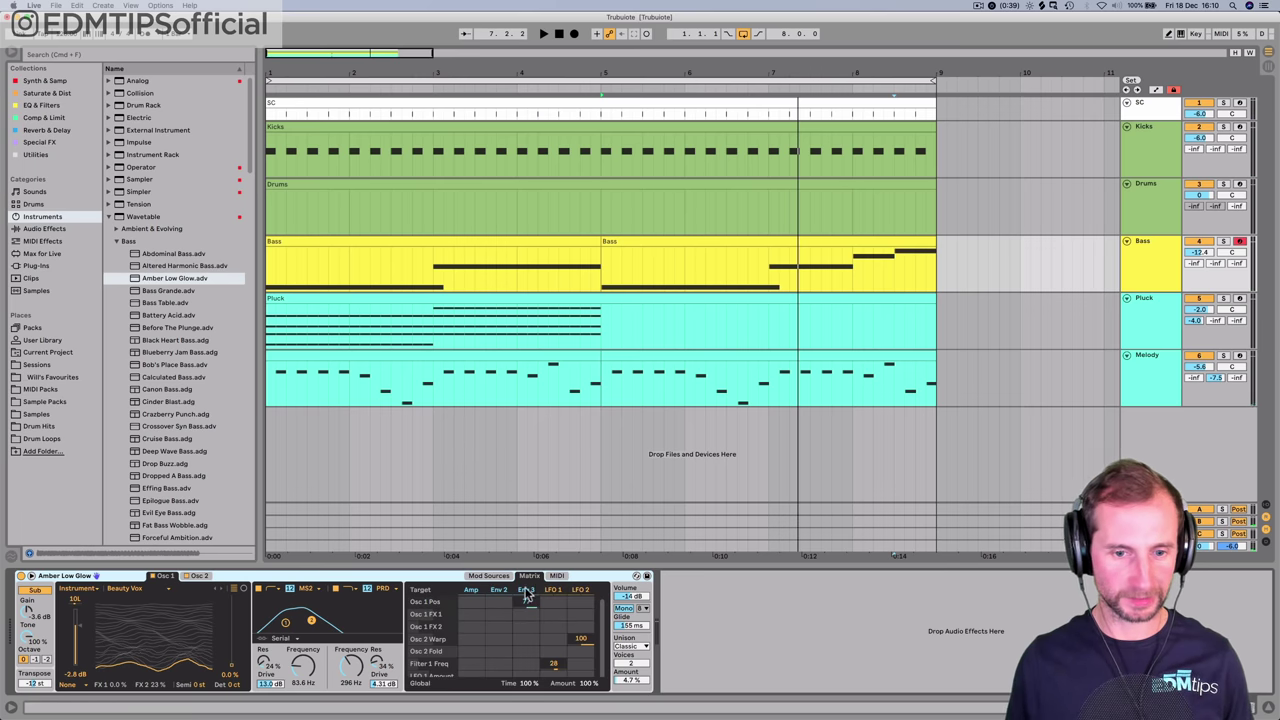
{"action": "scroll", "coordinate": [486, 611], "scroll_direction": "down", "scroll_amount": 4}
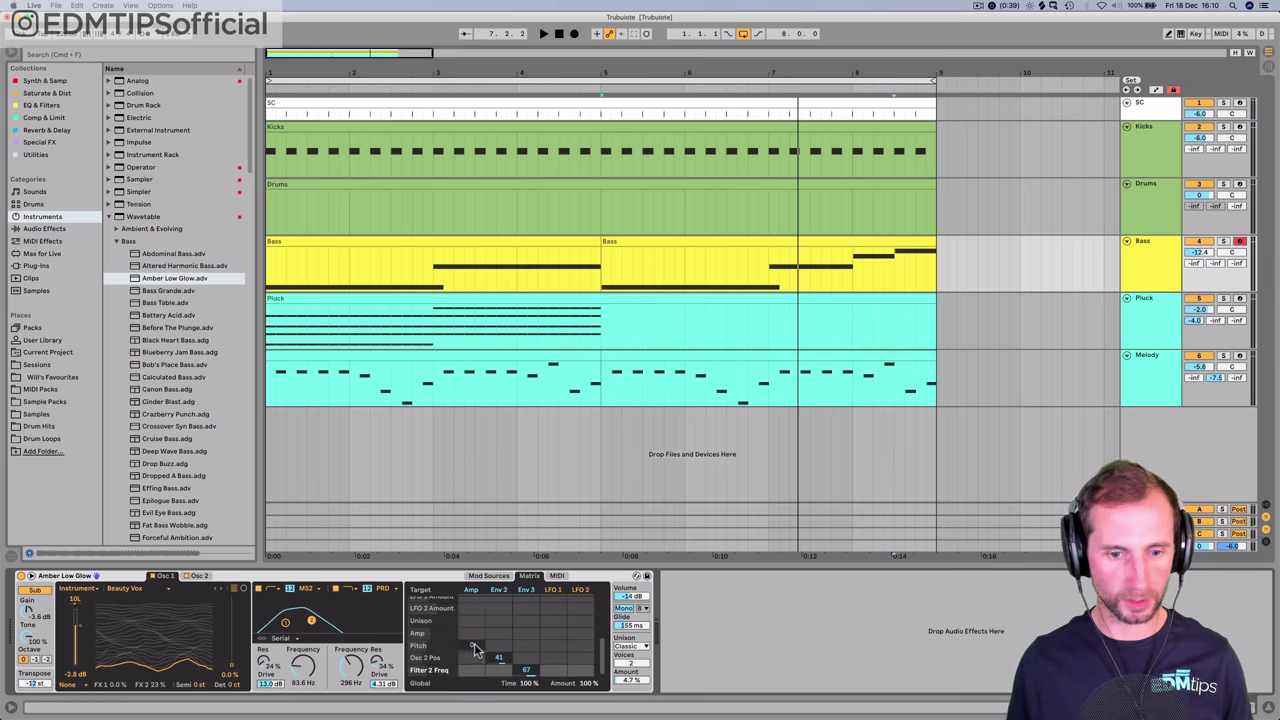
{"action": "key", "text": "space"}
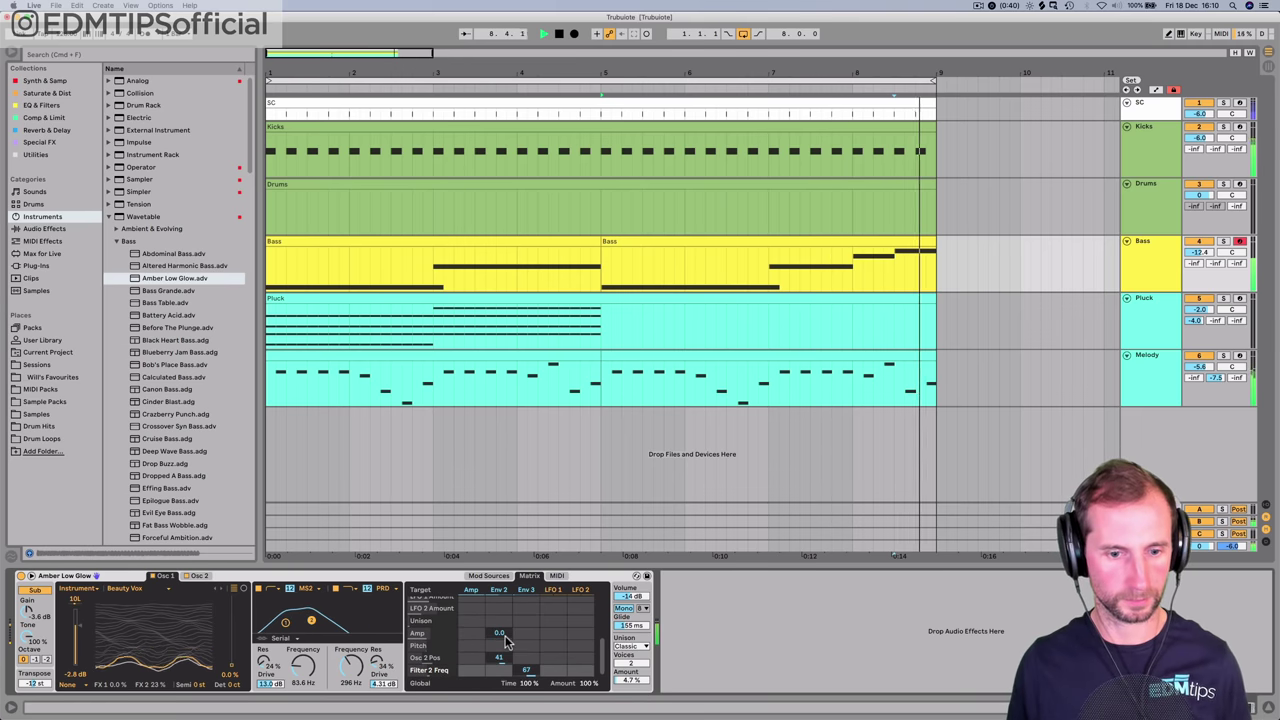
{"action": "scroll", "coordinate": [505, 643], "scroll_direction": "up", "scroll_amount": 5}
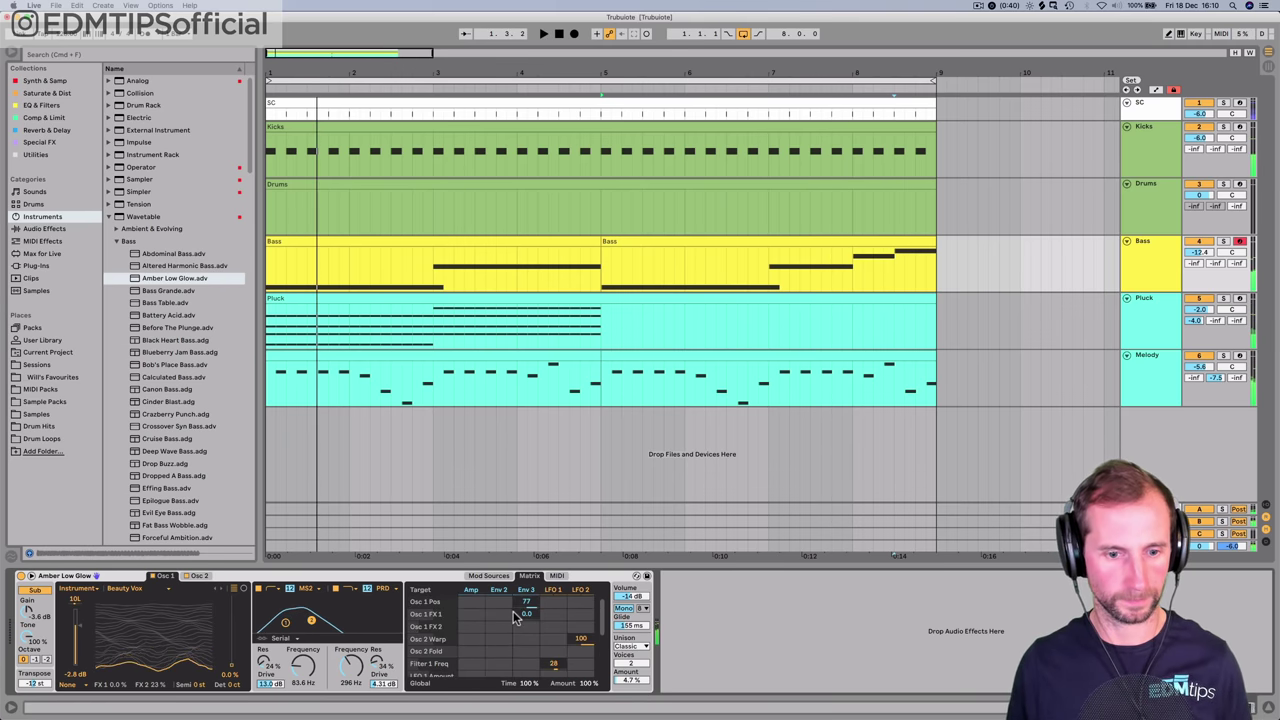
{"action": "left_click", "coordinate": [556, 576]}
{"action": "scroll", "coordinate": [550, 643], "scroll_direction": "down", "scroll_amount": 3}
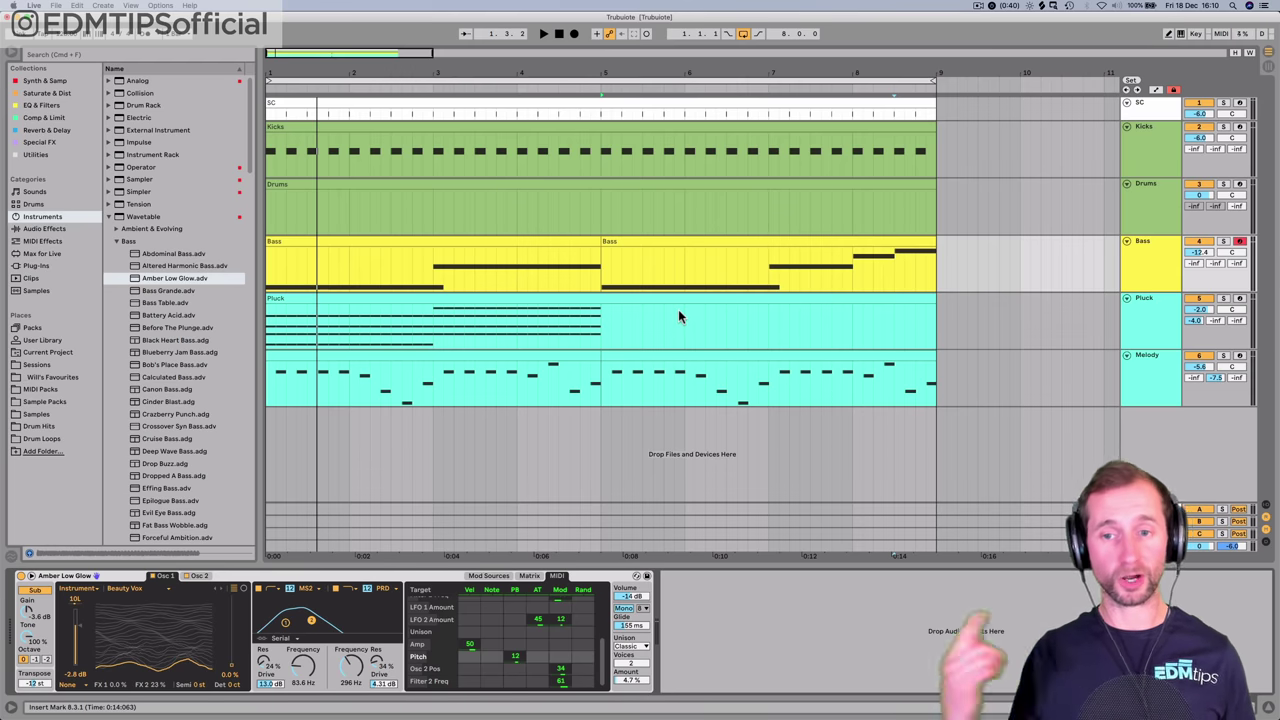
{"action": "left_click", "coordinate": [743, 83]}
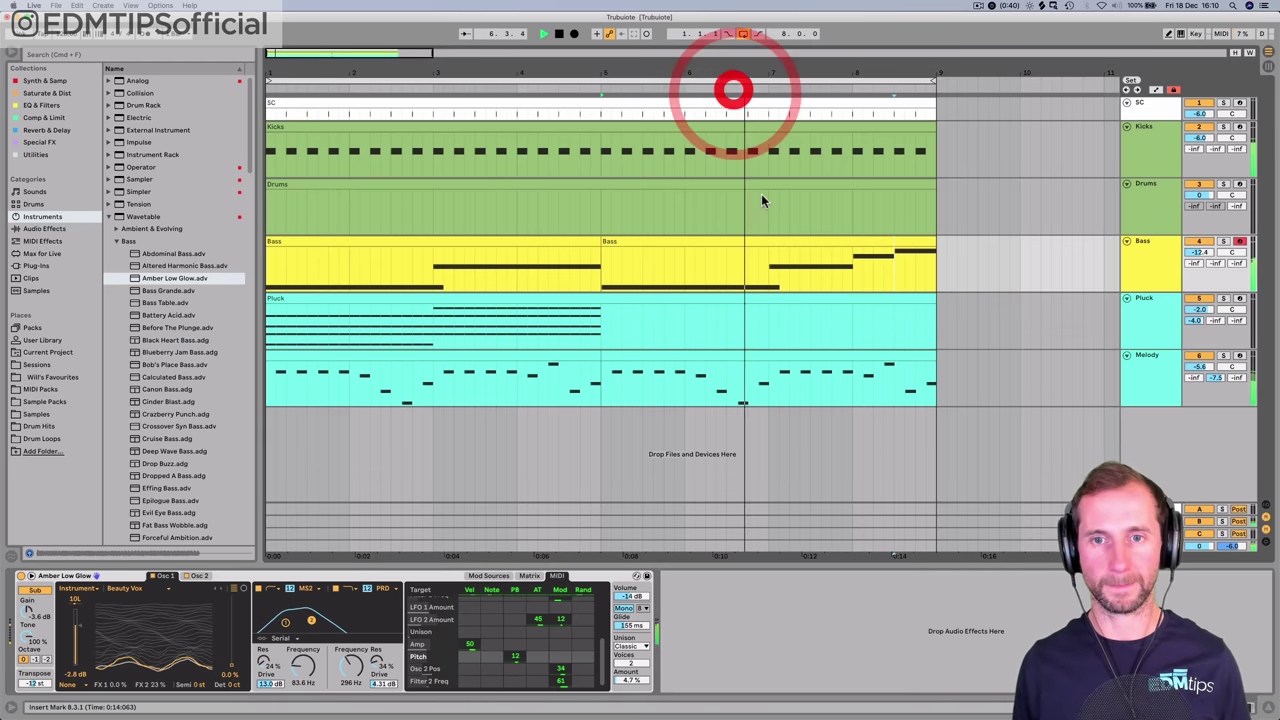
- Extend the F#1 note to 4.1.3 and the G#1 note to 4.3.3 in the second Bass clip so they overlap the following notes, and play the loop
{"action": "double_click", "coordinate": [778, 237]}
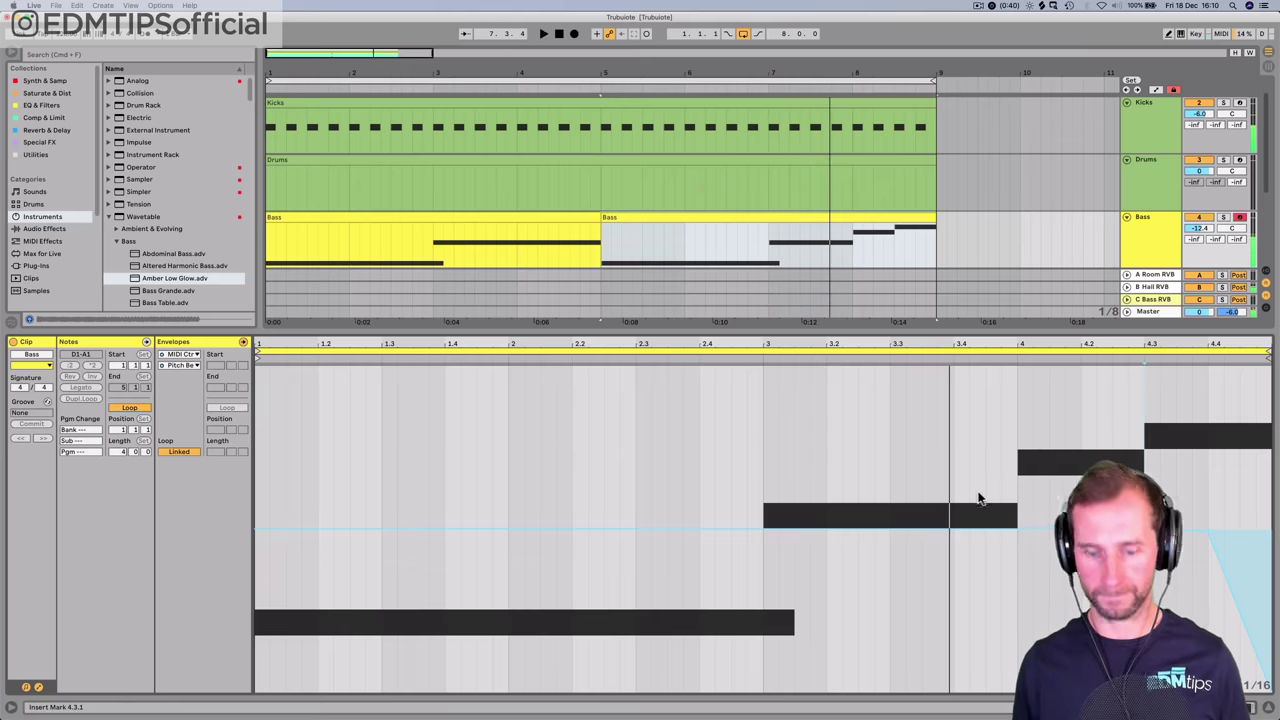
{"action": "left_click", "coordinate": [38, 688]}
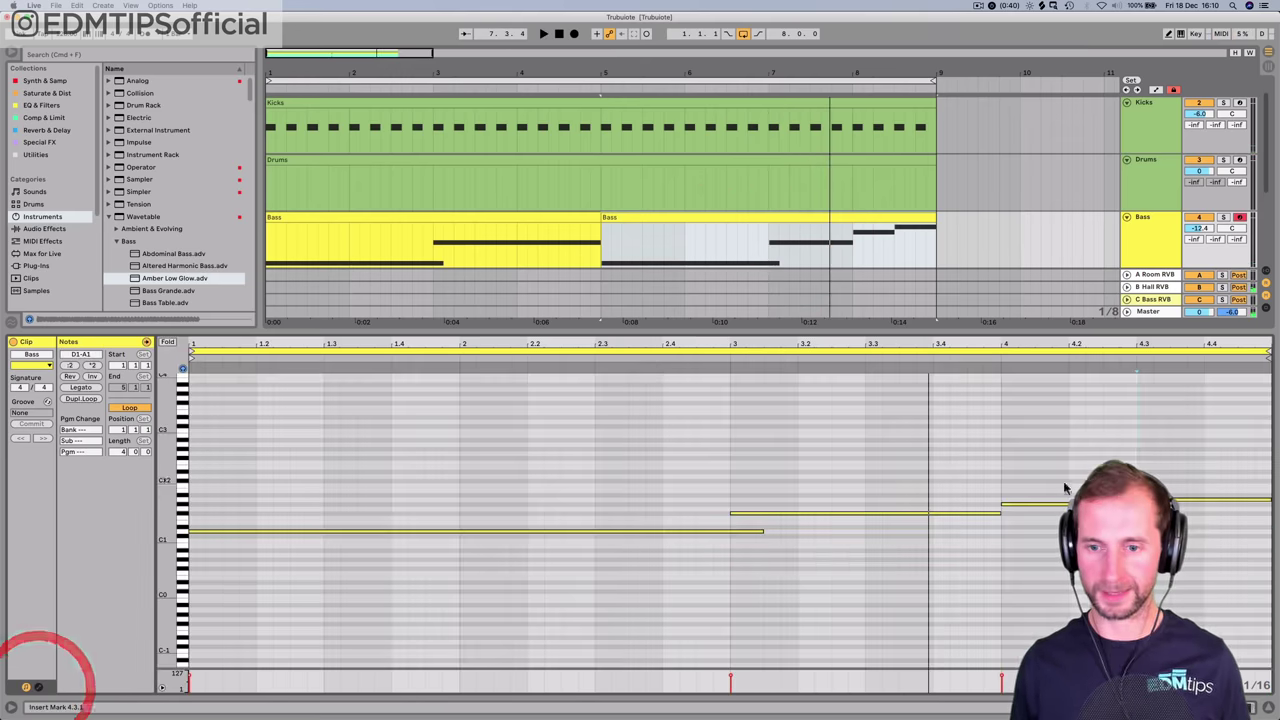
{"action": "left_click_drag", "start_coordinate": [997, 514], "coordinate": [1022, 515]}
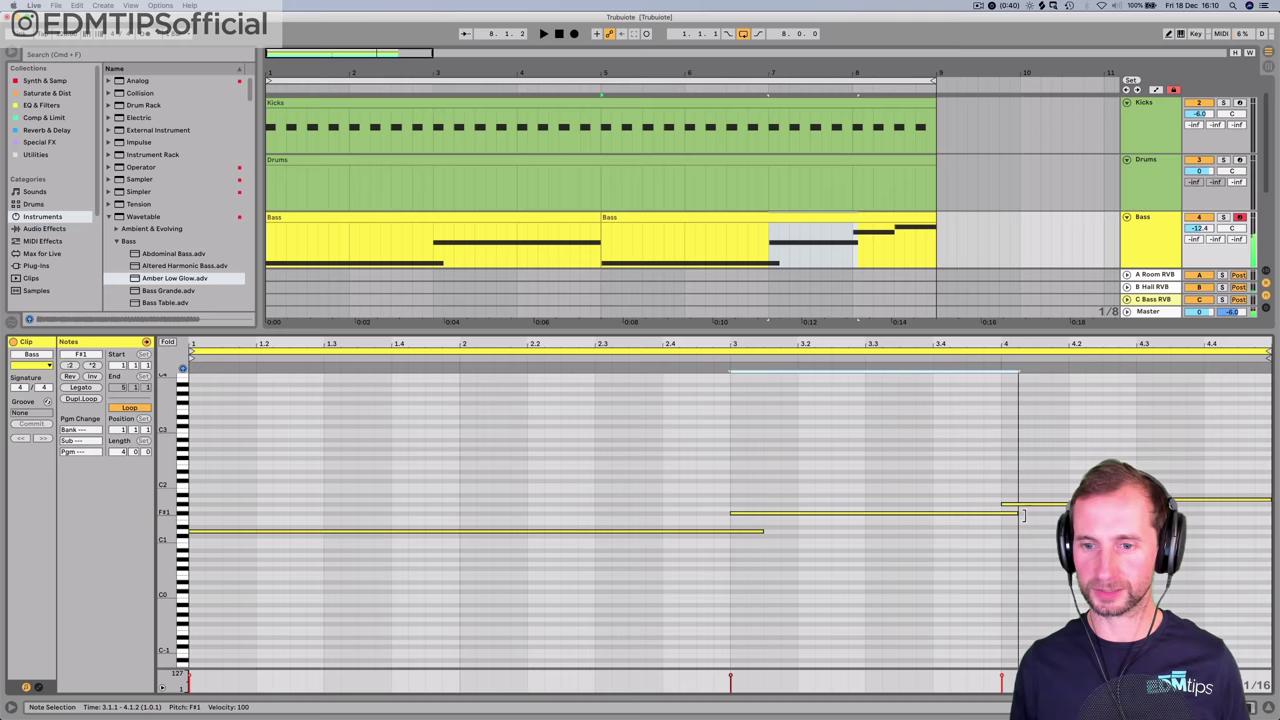
{"action": "left_click", "coordinate": [1029, 502]}
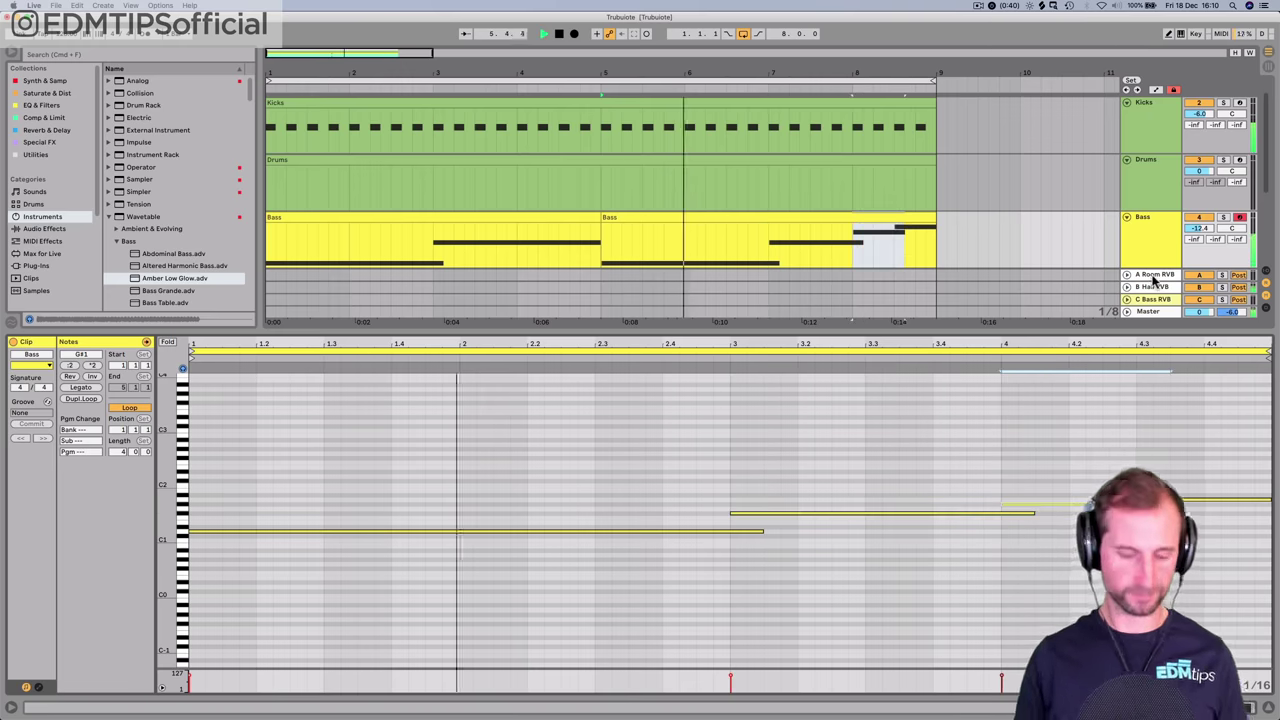
{"action": "key", "text": "shift+Tab"}
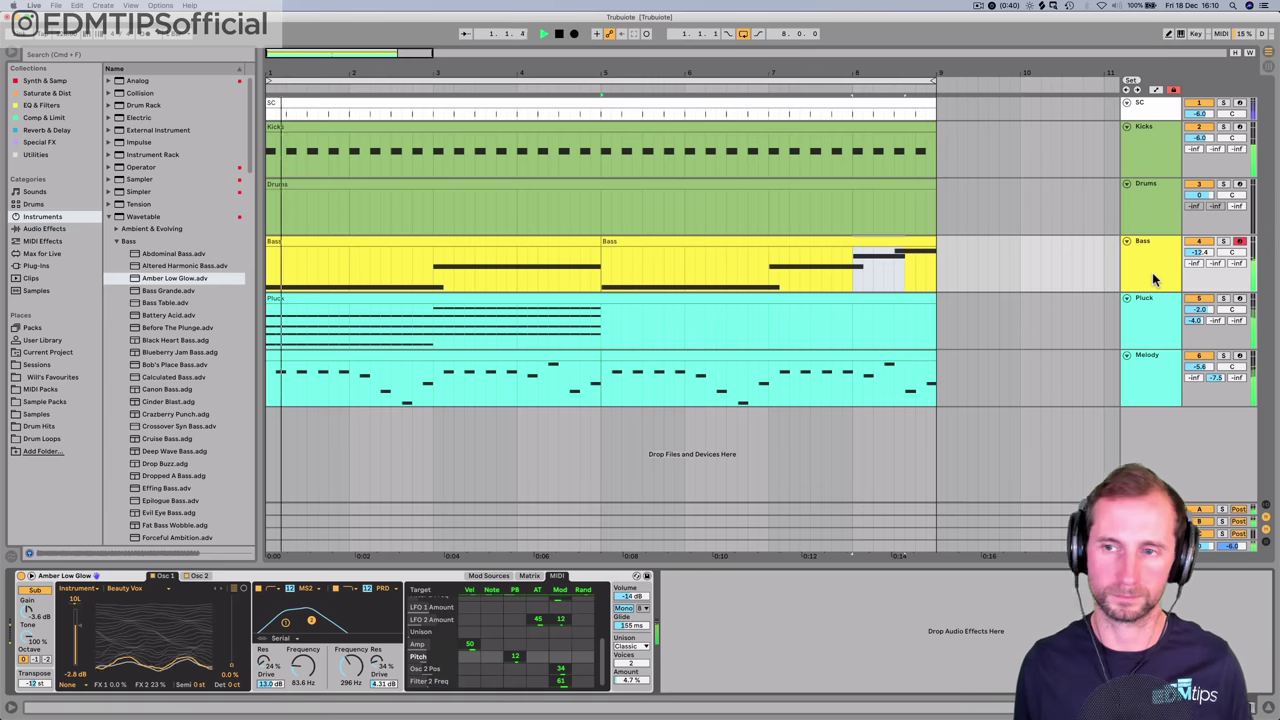
{"action": "key", "text": "space"}
- Duplicate bars 1 to 4 of the Pluck clip into bars 5 to 8
{"action": "left_click", "coordinate": [1152, 270]}
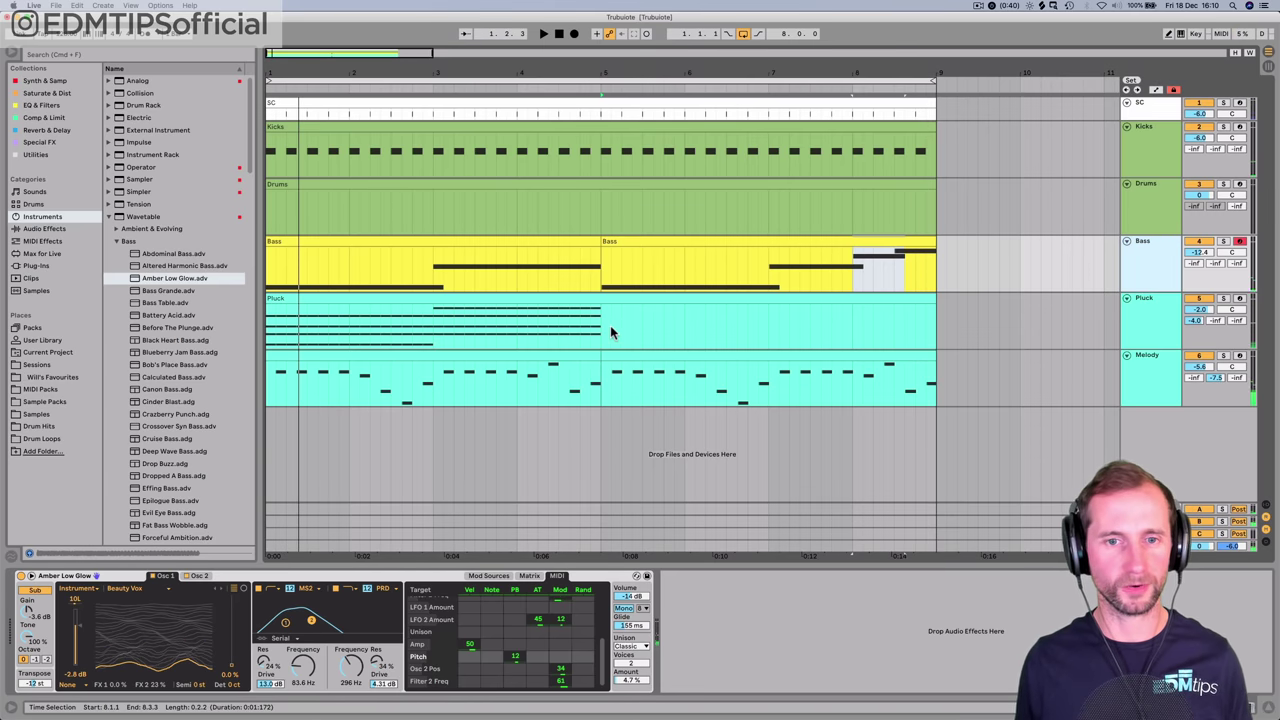
{"action": "left_click_drag", "start_coordinate": [599, 330], "coordinate": [309, 344]}
{"action": "left_click", "coordinate": [250, 331]}
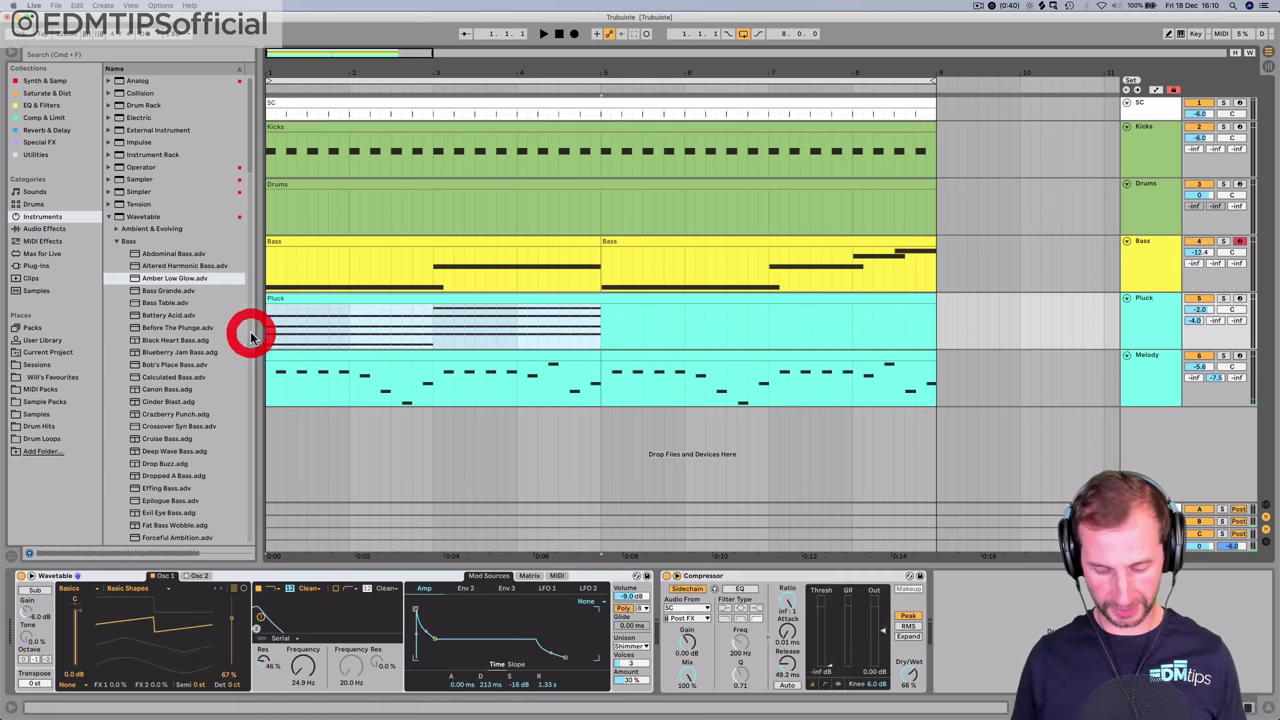
{"action": "key", "text": "super+d"}
- Copy the sidechain Compressor from the Pluck track and paste it after Wavetable on the Bass track
{"action": "left_click", "coordinate": [1143, 320]}
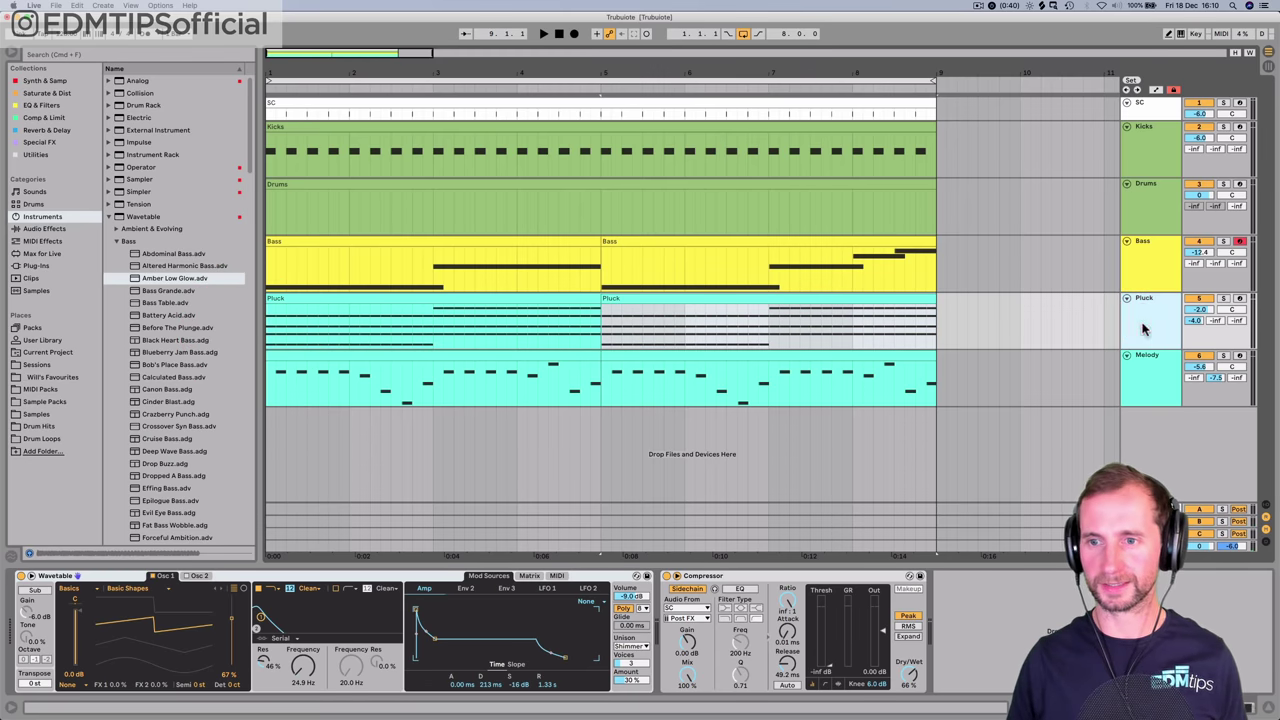
{"action": "left_click", "coordinate": [741, 578]}
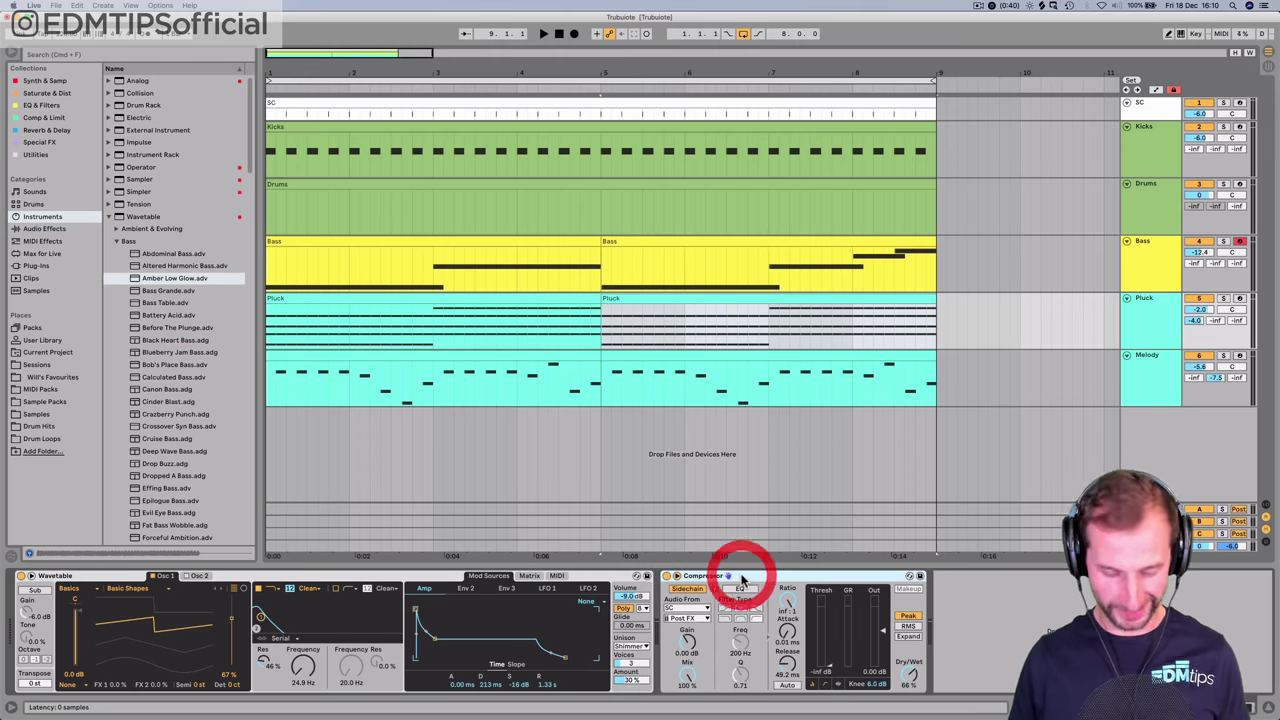
{"action": "left_click", "coordinate": [1147, 261]}
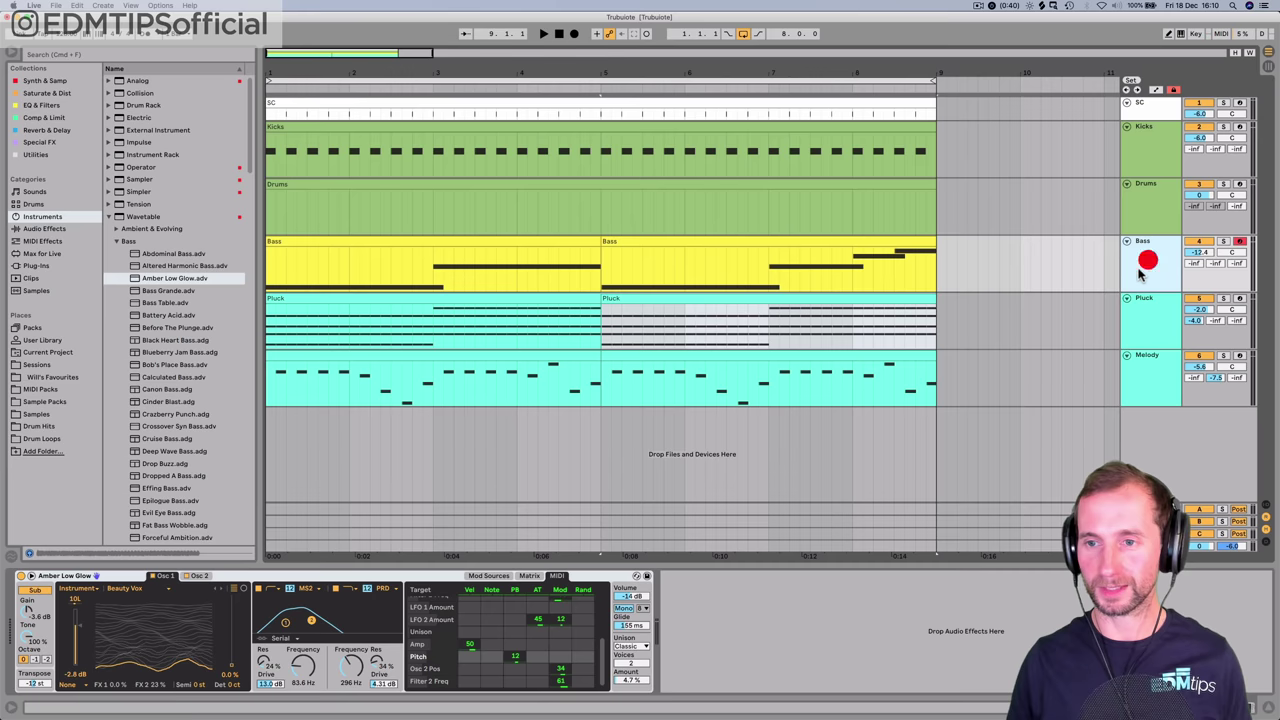
{"action": "left_click", "coordinate": [862, 636]}
{"action": "key", "text": "super+v"}
- Set the Dry/Wet of the Bass track's Compressor to 82% while the loop plays
{"action": "key", "text": "space"}
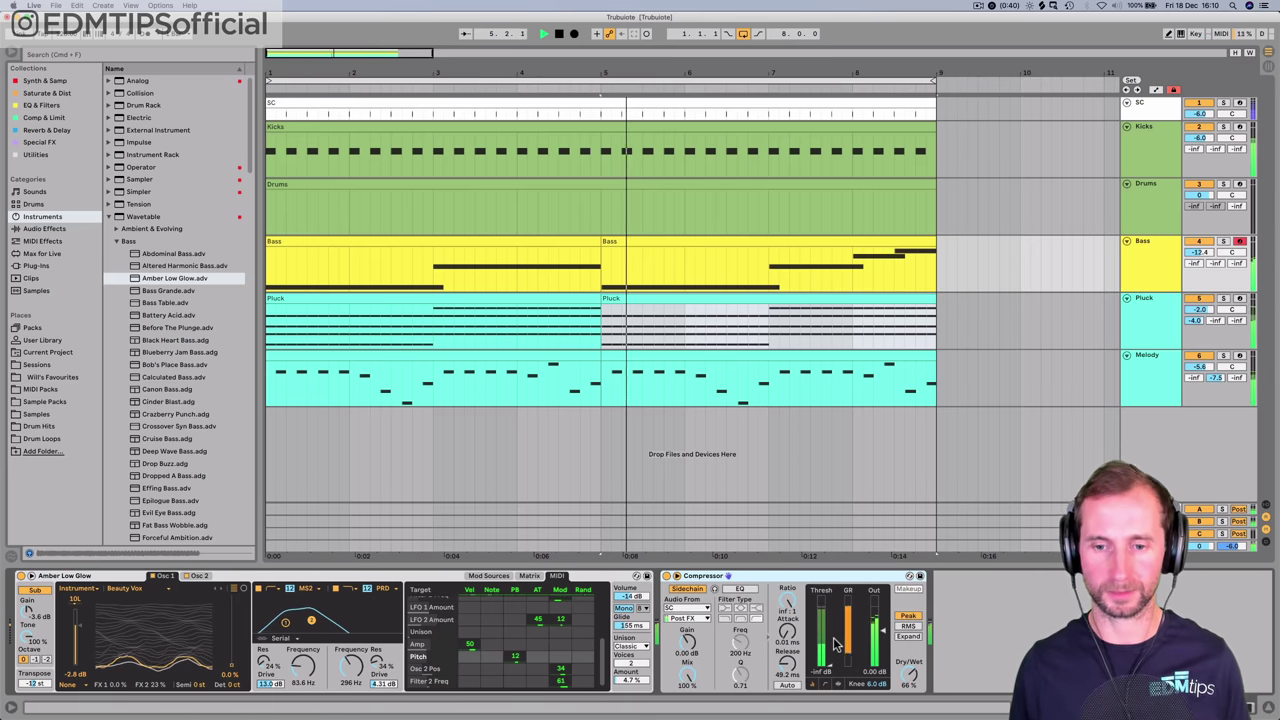
{"action": "left_click_drag", "start_coordinate": [909, 675], "coordinate": [909, 625]}
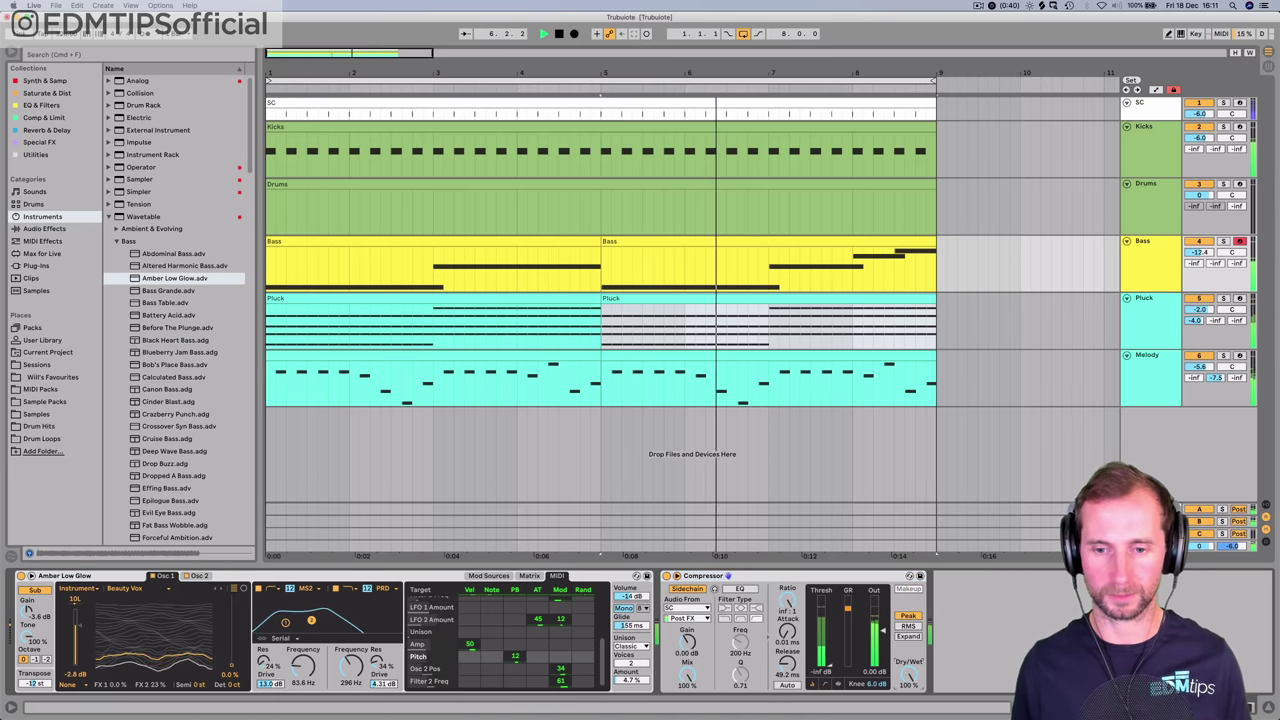
{"action": "left_click_drag", "start_coordinate": [909, 675], "coordinate": [909, 705]}
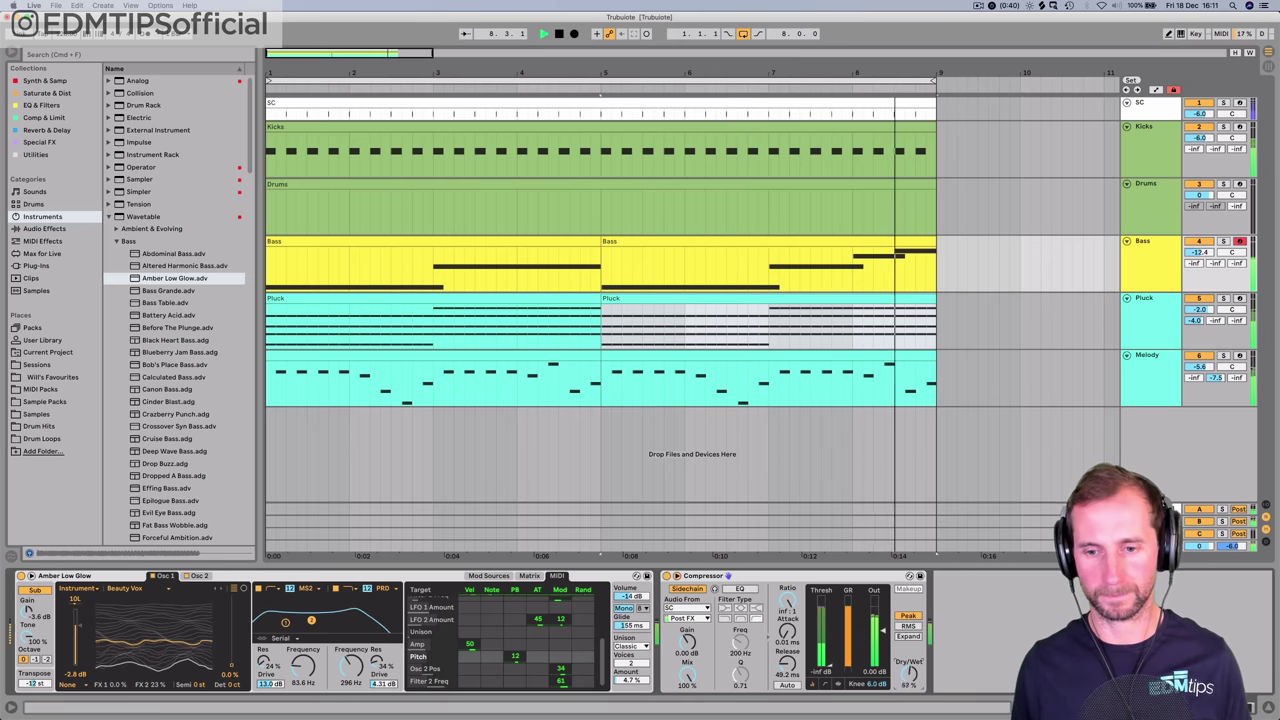
{"action": "left_click_drag", "start_coordinate": [909, 675], "coordinate": [909, 680]}
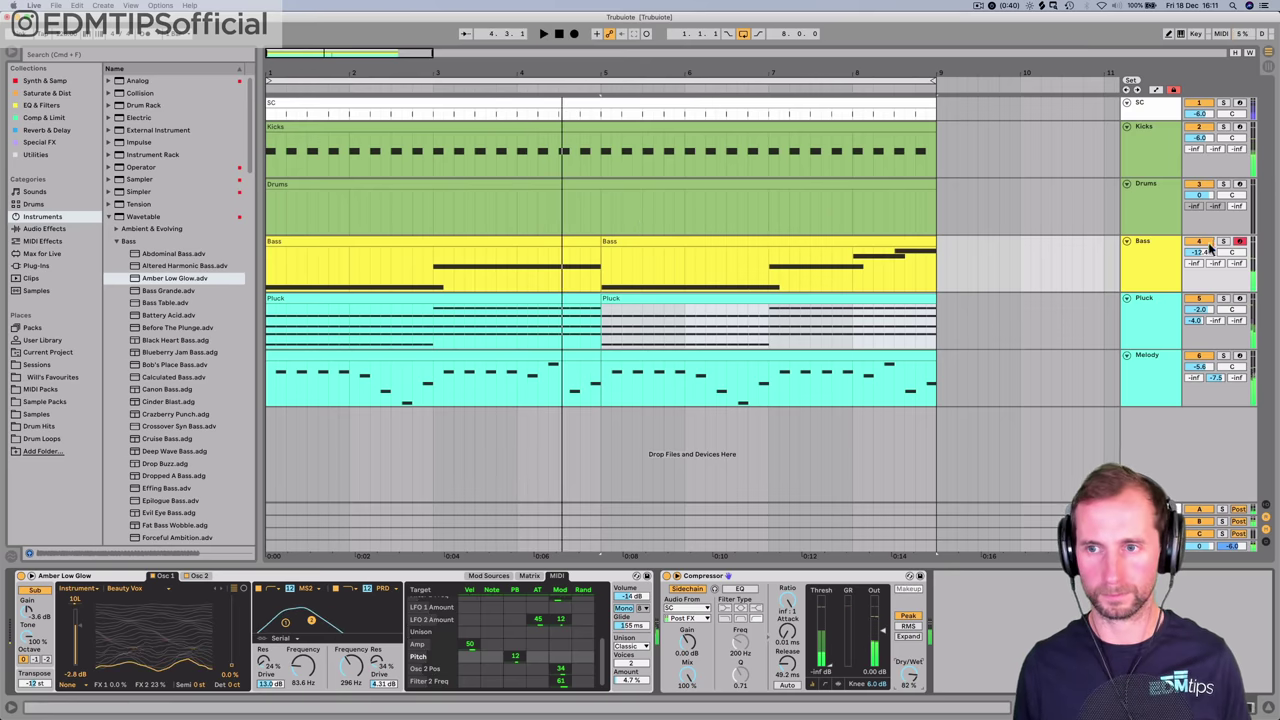
- Consolidate the two Bass clips into one eight-bar clip
{"action": "double_click", "coordinate": [830, 249]}
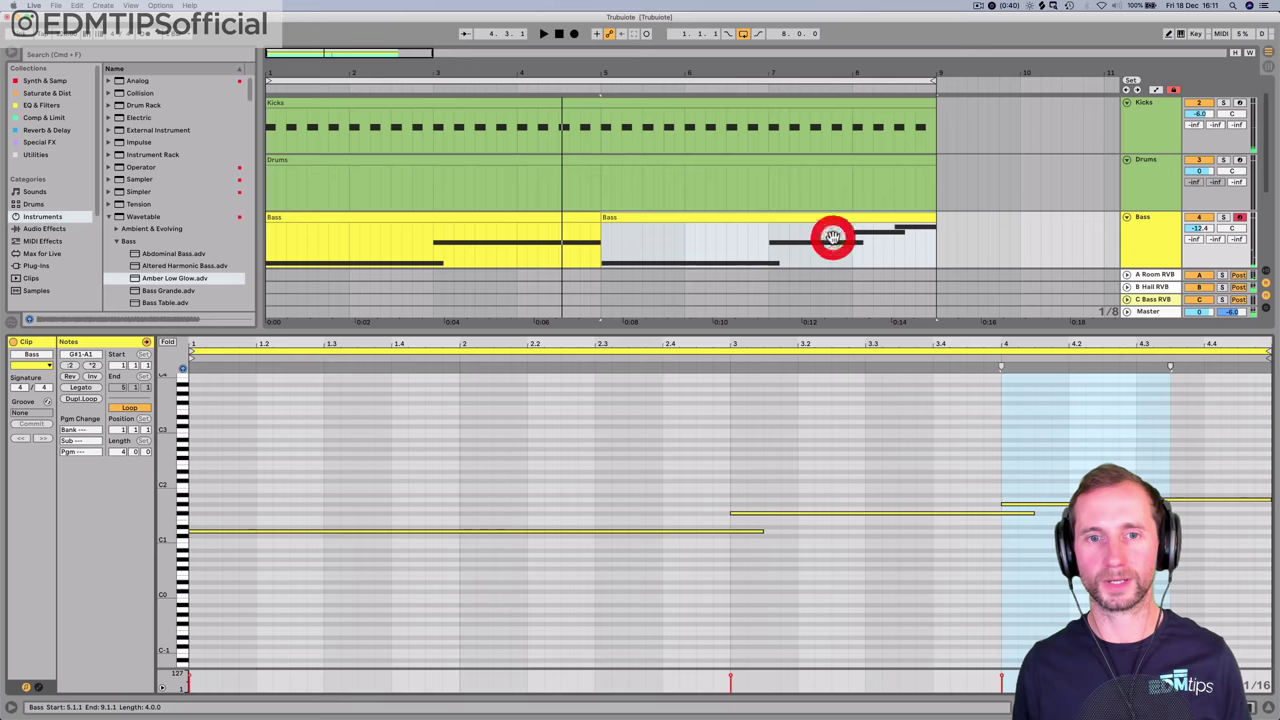
{"action": "left_click", "coordinate": [540, 217], "text": "shift"}
{"action": "key", "text": "super+j"}
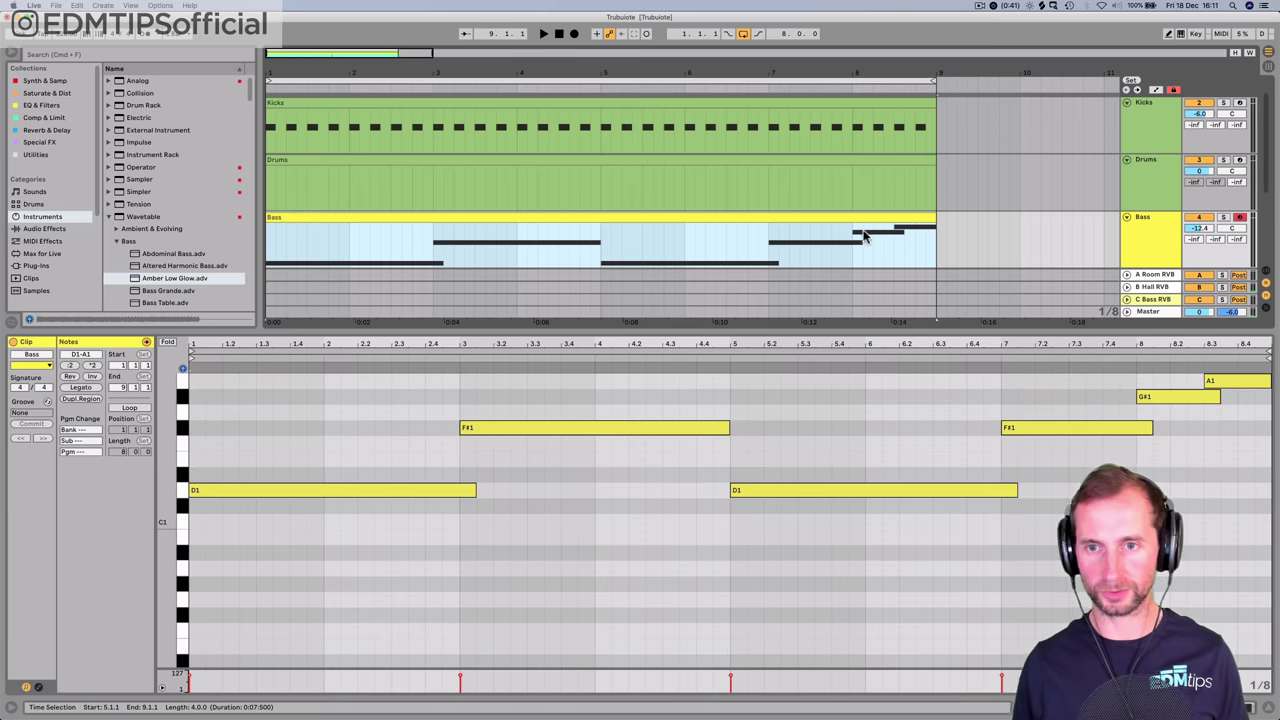
- Display the MIDI Ctrl Pitch Bend envelope of the eight-bar Bass clip and examine the bend in its last bar
{"action": "left_click", "coordinate": [39, 687]}
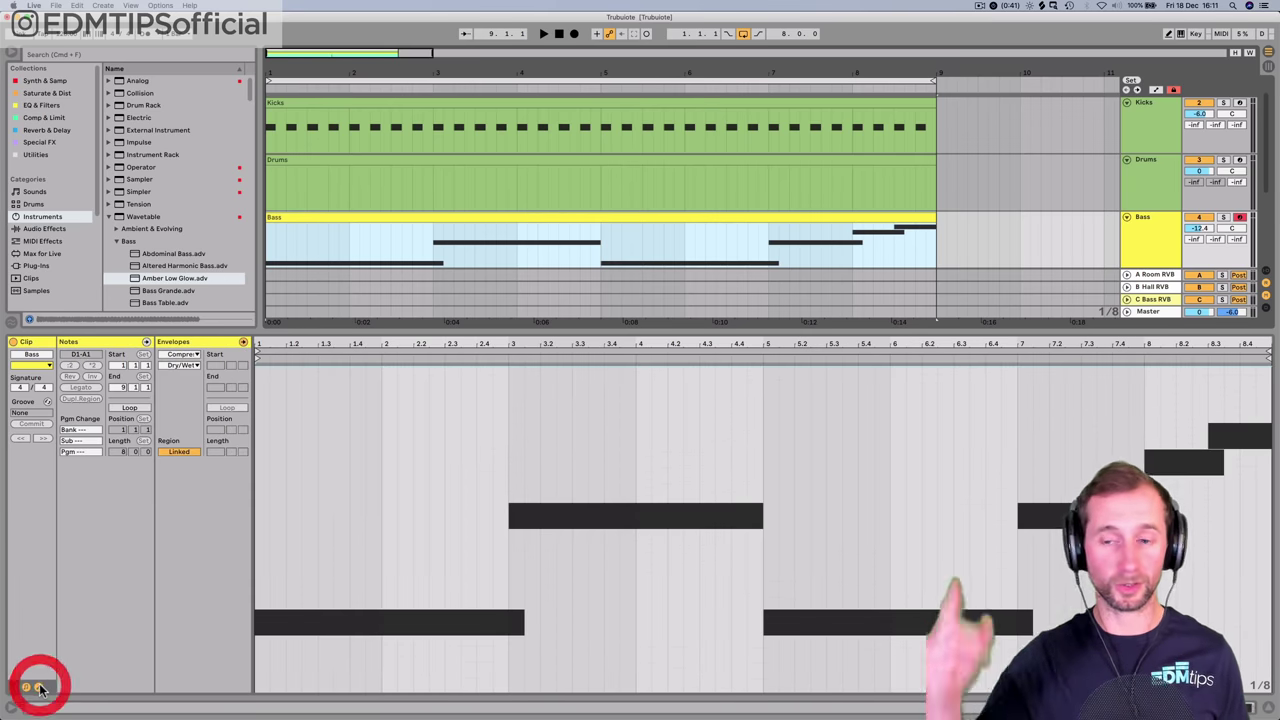
{"action": "left_click", "coordinate": [190, 357]}
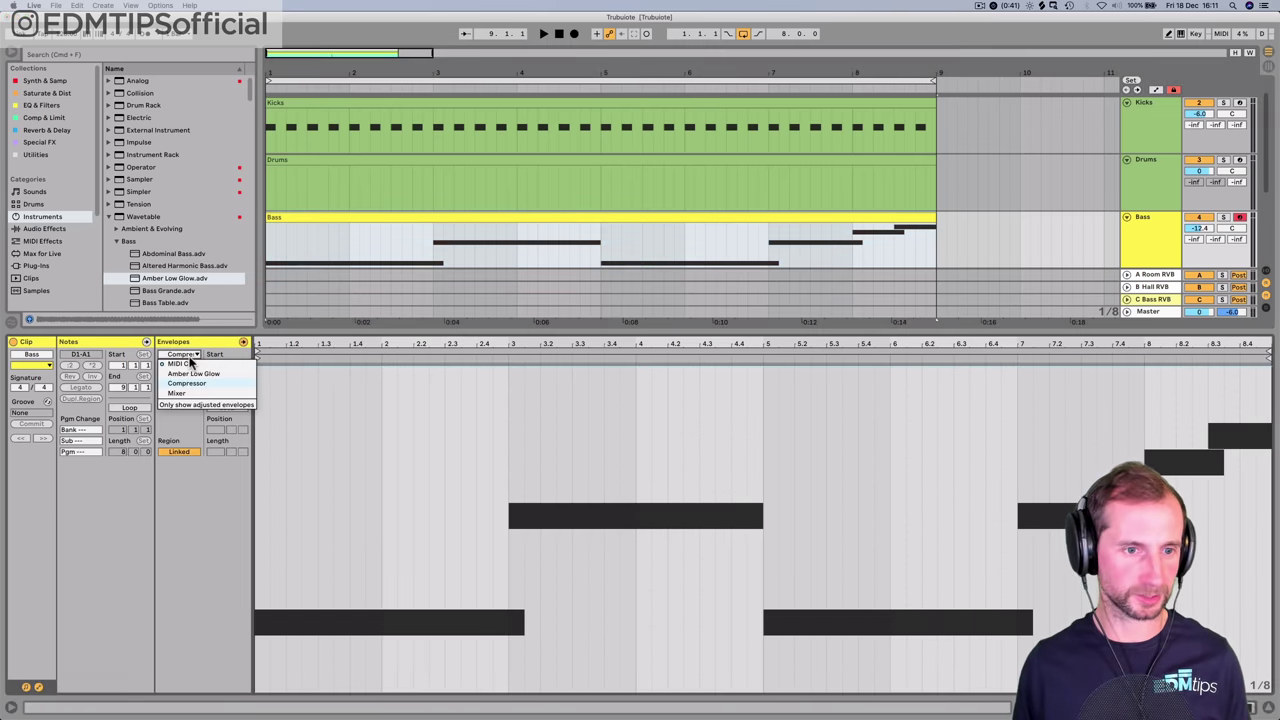
{"action": "left_click", "coordinate": [188, 366]}
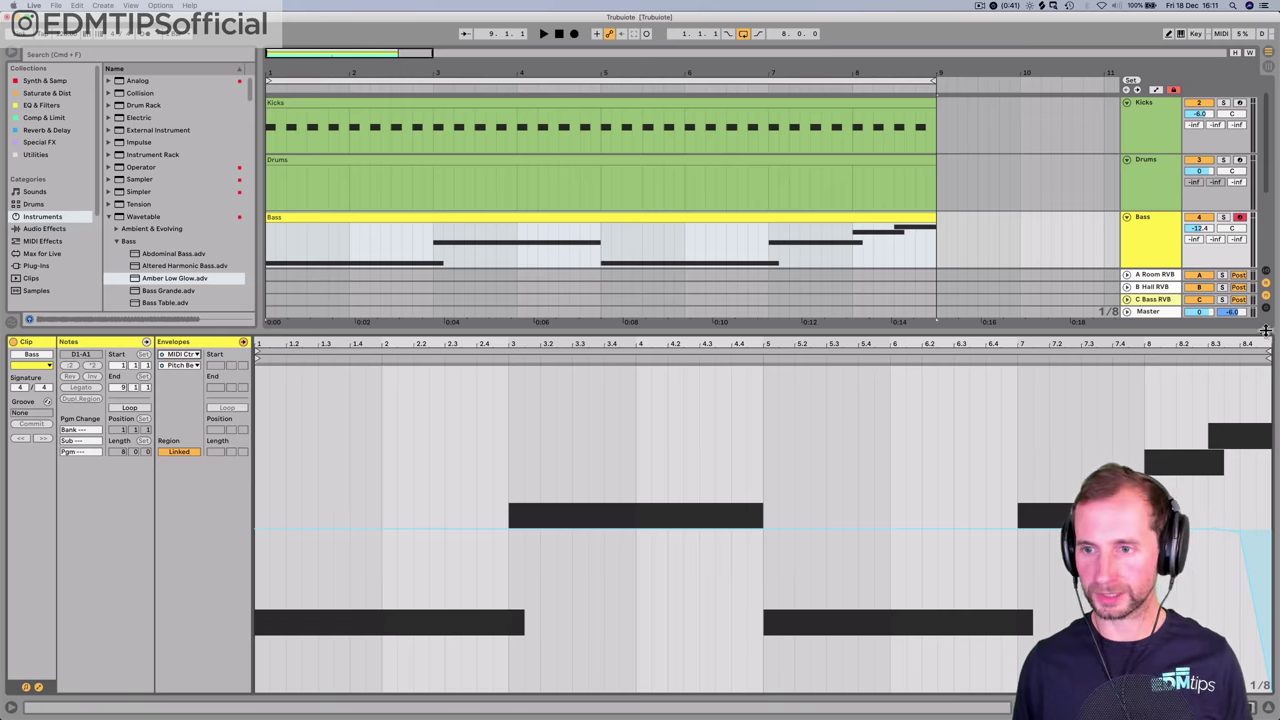
{"action": "left_click_drag", "start_coordinate": [1180, 345], "coordinate": [1180, 445]}
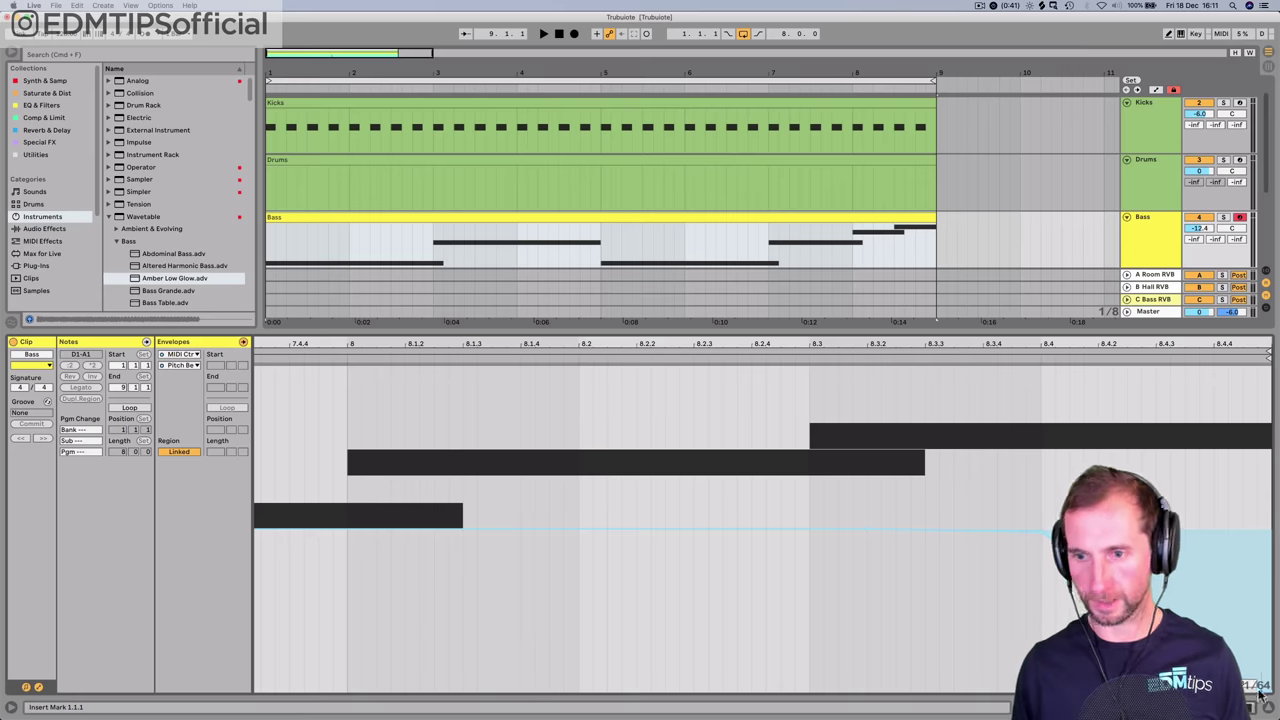
{"action": "left_click", "coordinate": [331, 214]}
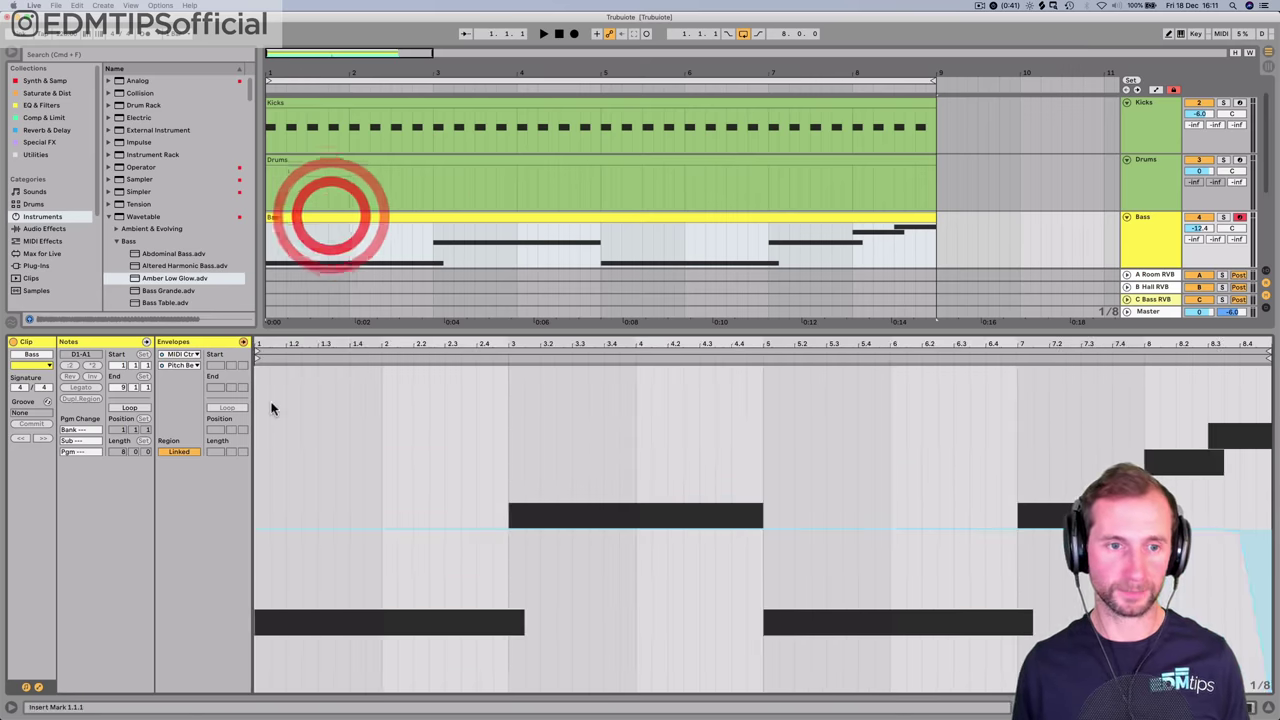
- Anchor the Pitch Bend envelope at 0 at the very start of the eight-bar Bass clip and play the loop
{"action": "left_click", "coordinate": [257, 531]}
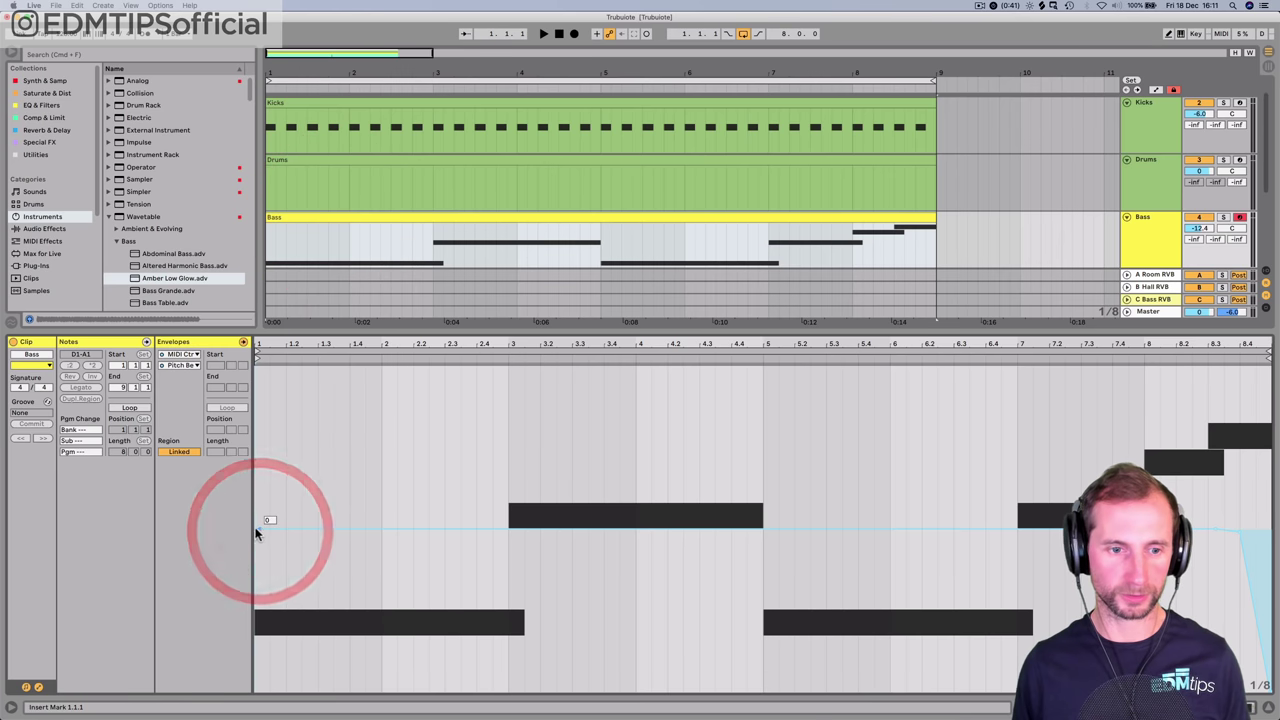
{"action": "left_click", "coordinate": [253, 531]}
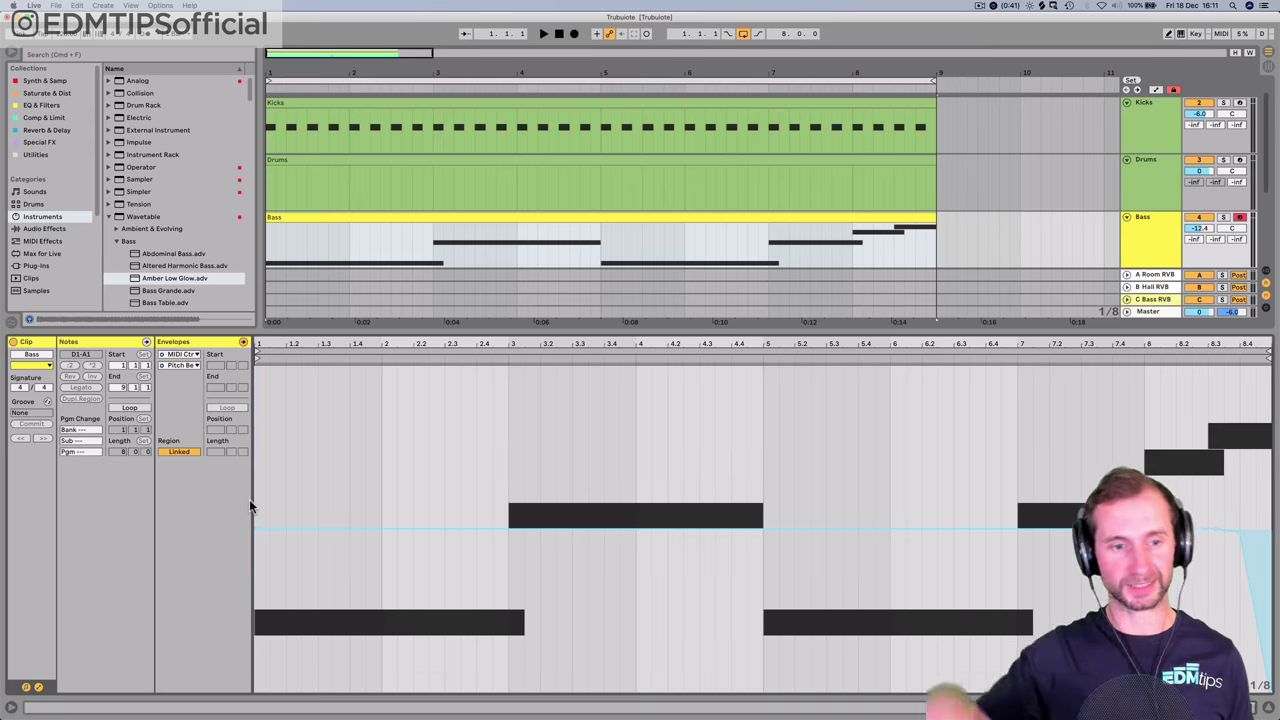
{"action": "key", "text": "space"}
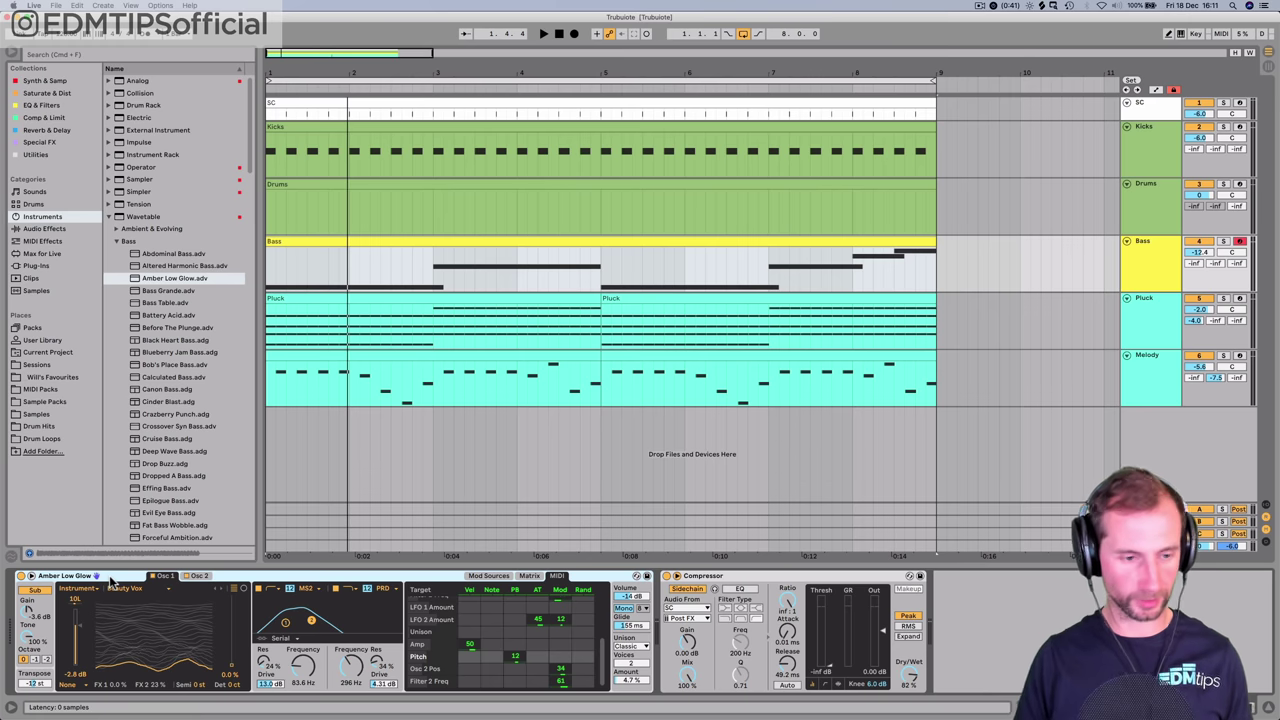
- Group the Bass track's Wavetable into an Instrument Rack and duplicate its Amber Low Glow chain
{"action": "key", "text": "super+g"}
{"action": "key", "text": "super+g"}
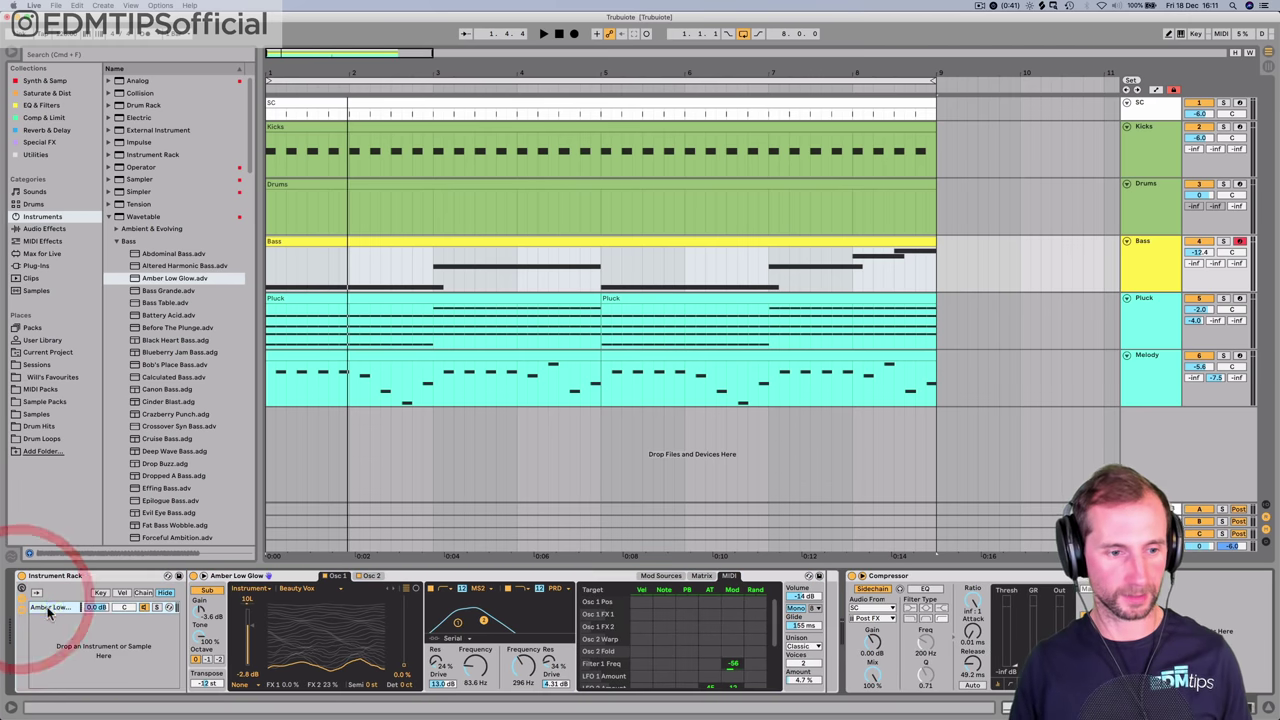
{"action": "key", "text": "super+d"}
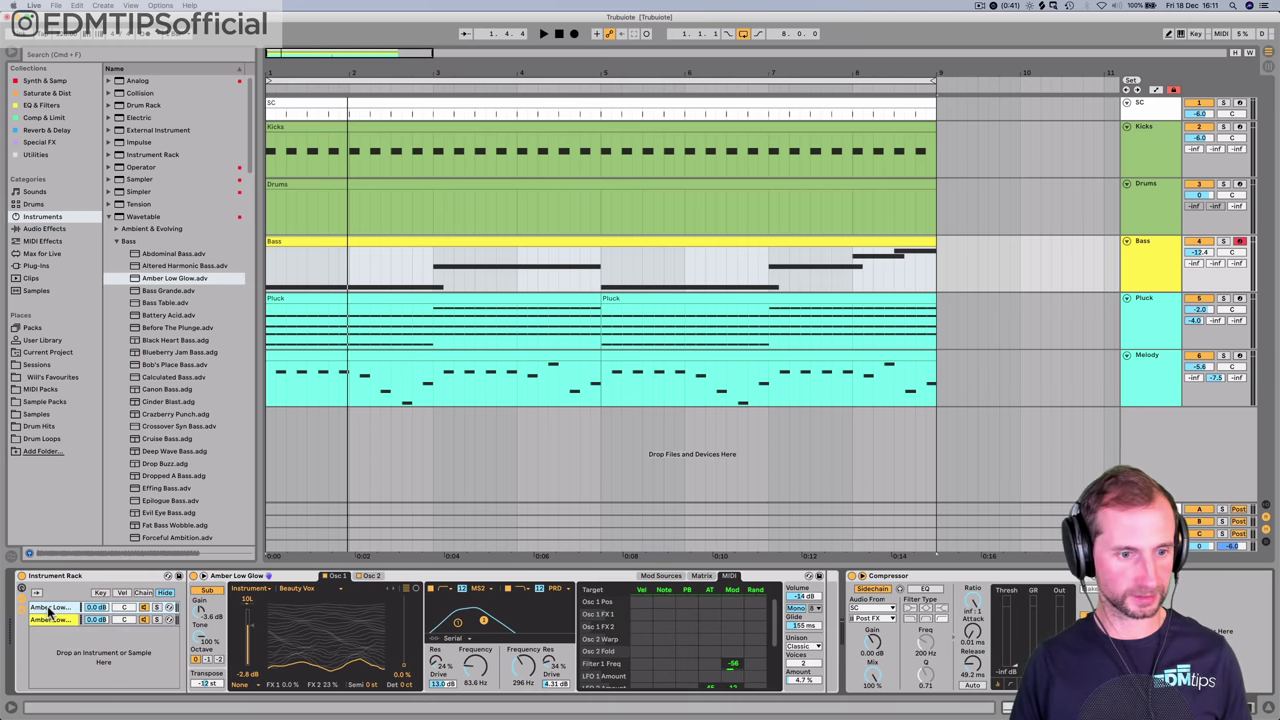
- Solo the first Amber Low Glow chain and add the Amp effect after its Wavetable
{"action": "left_click", "coordinate": [156, 608]}
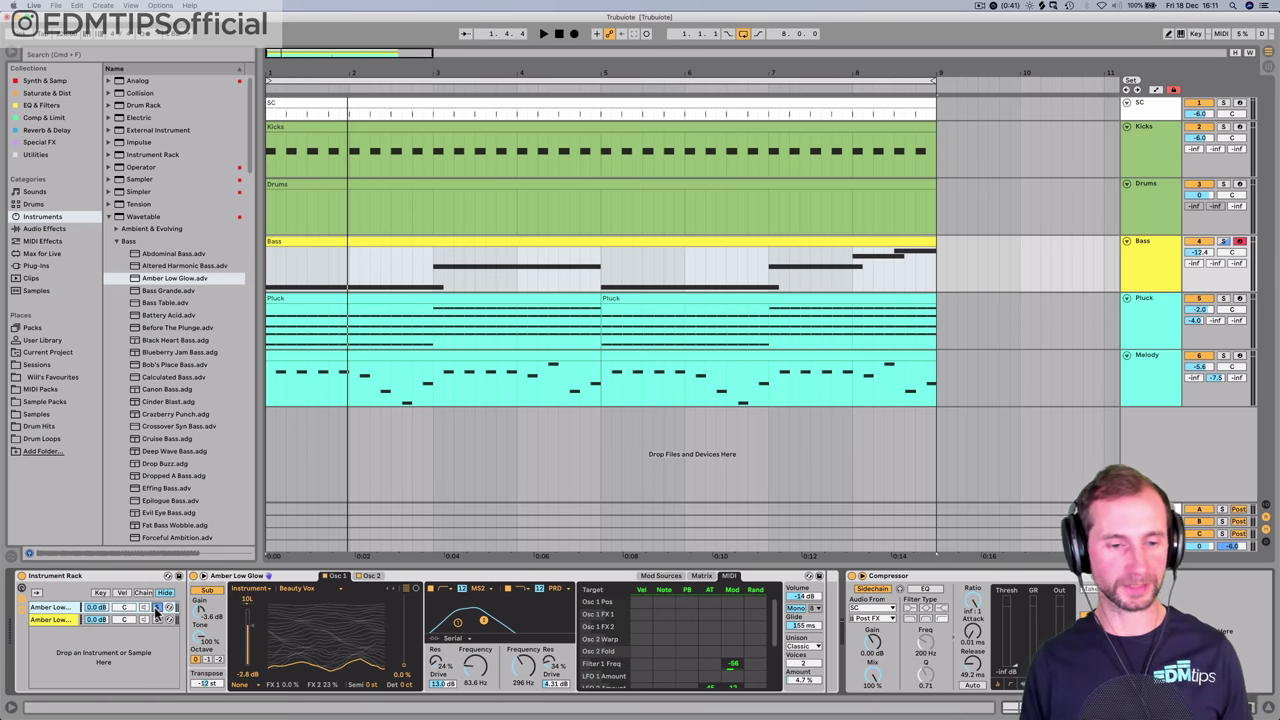
{"action": "key", "text": "space"}
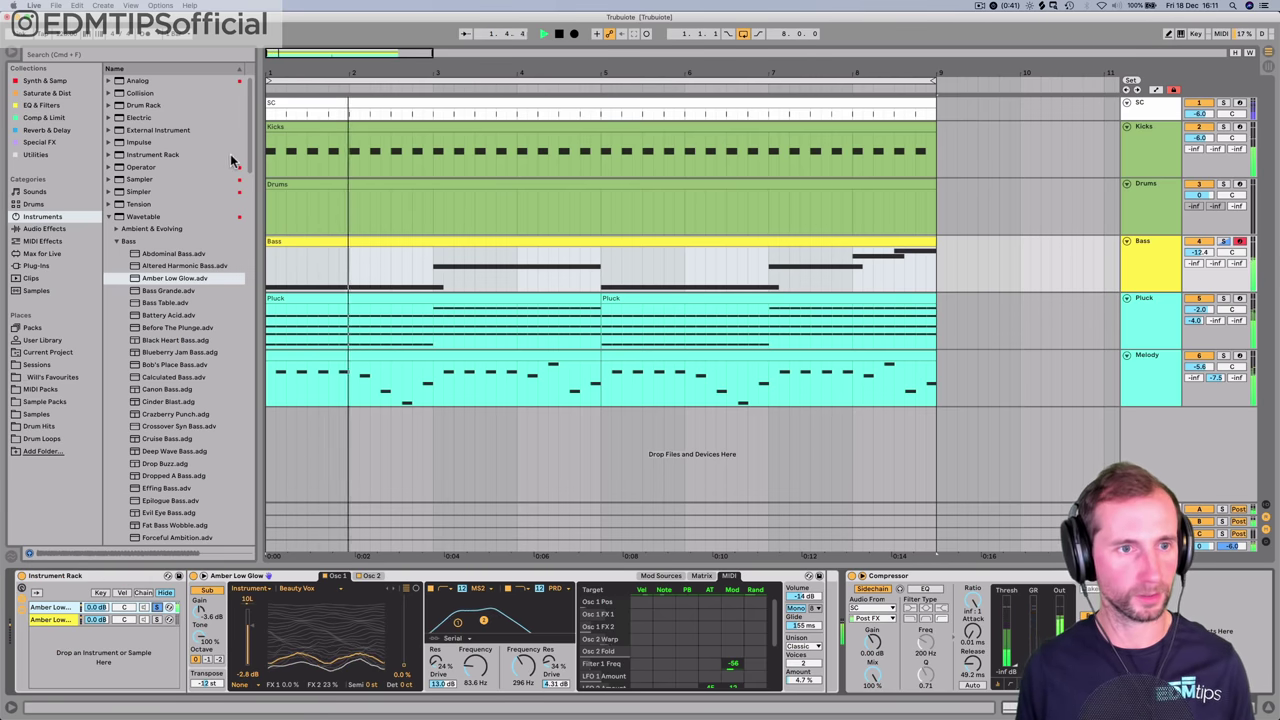
{"action": "left_click", "coordinate": [46, 93]}
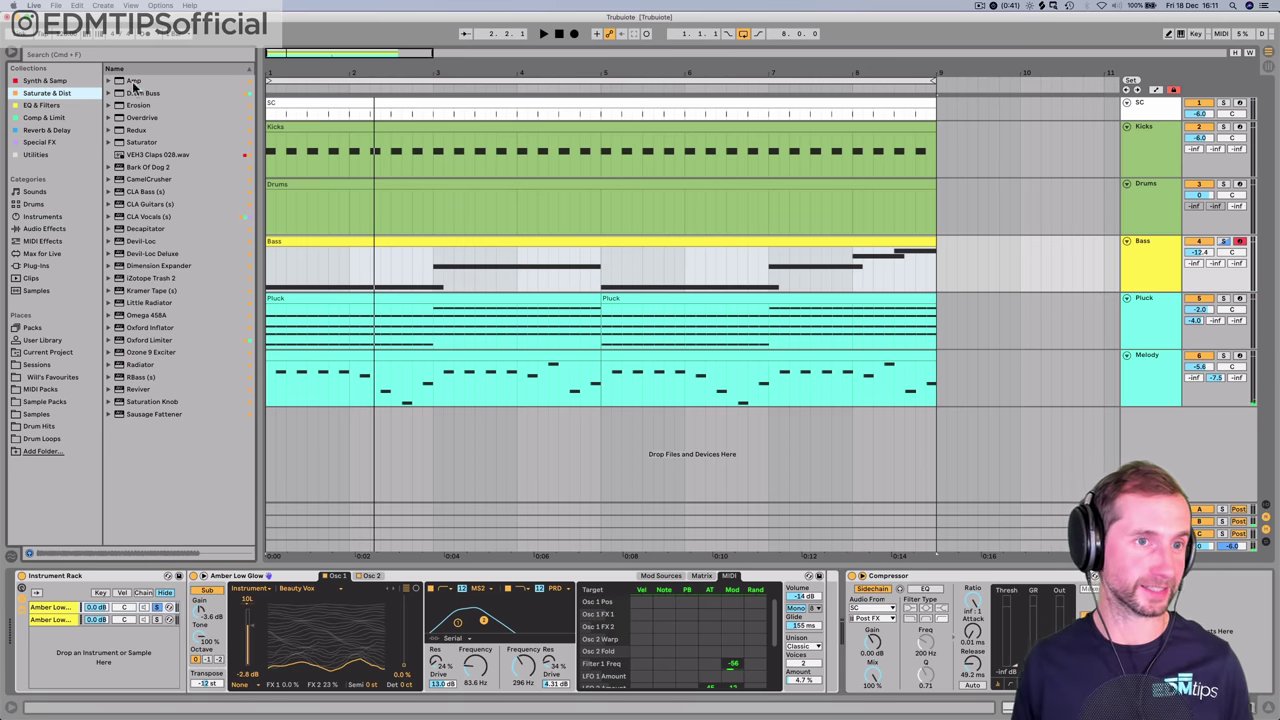
{"action": "left_click", "coordinate": [133, 82]}
{"action": "left_click_drag", "start_coordinate": [822, 620], "coordinate": [816, 608]}
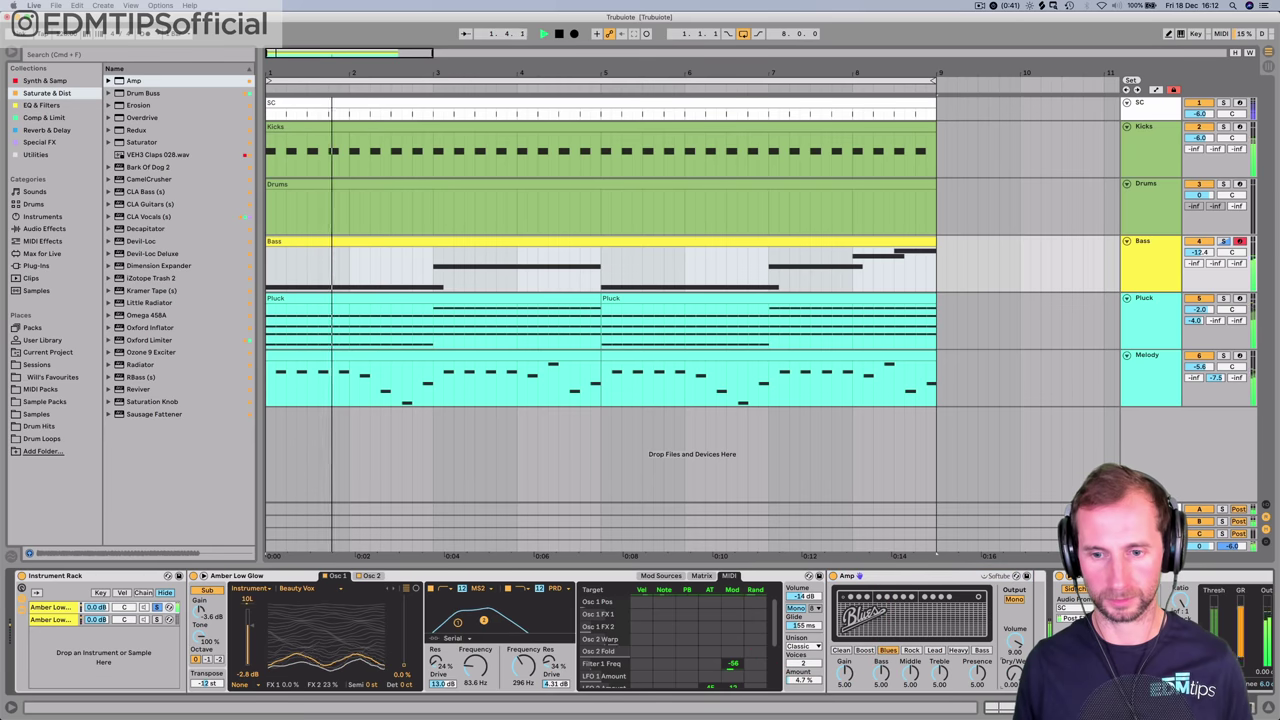
- Switch the Amp's output from Mono to Dual in the first chain while the loop plays
{"action": "left_click", "coordinate": [70, 620]}
{"action": "left_click", "coordinate": [68, 609]}
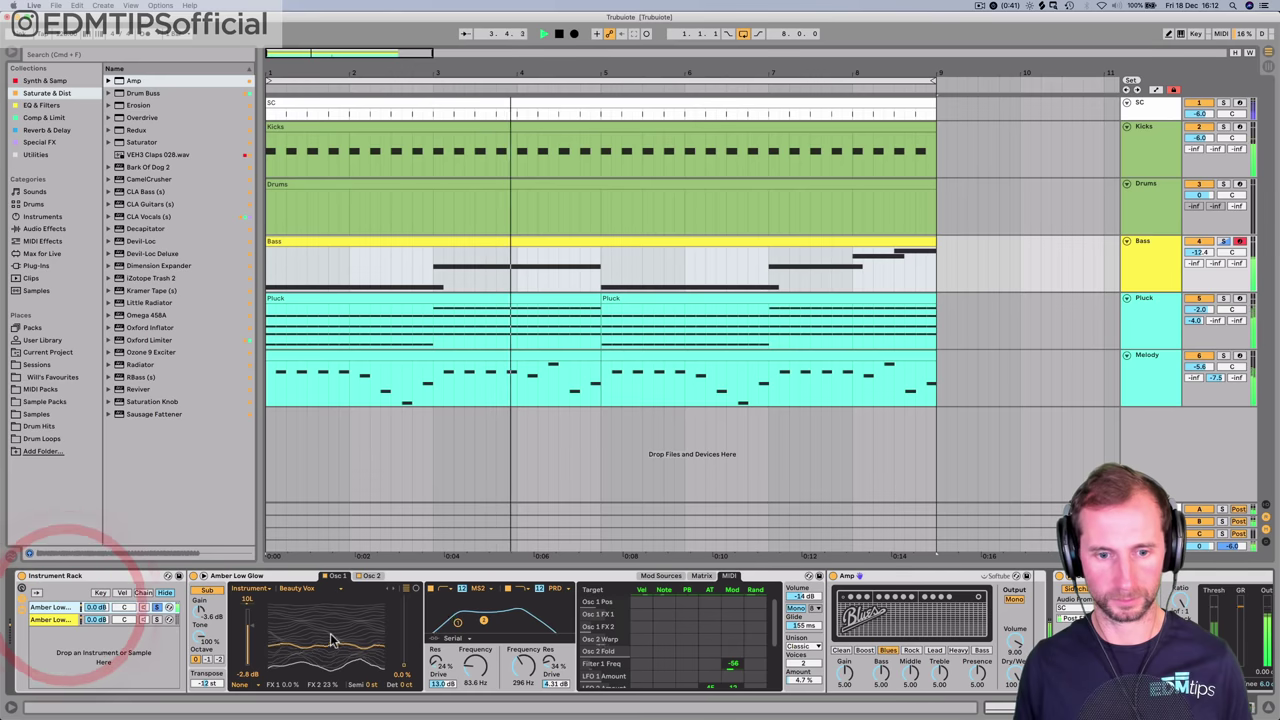
{"action": "left_click", "coordinate": [1014, 599]}
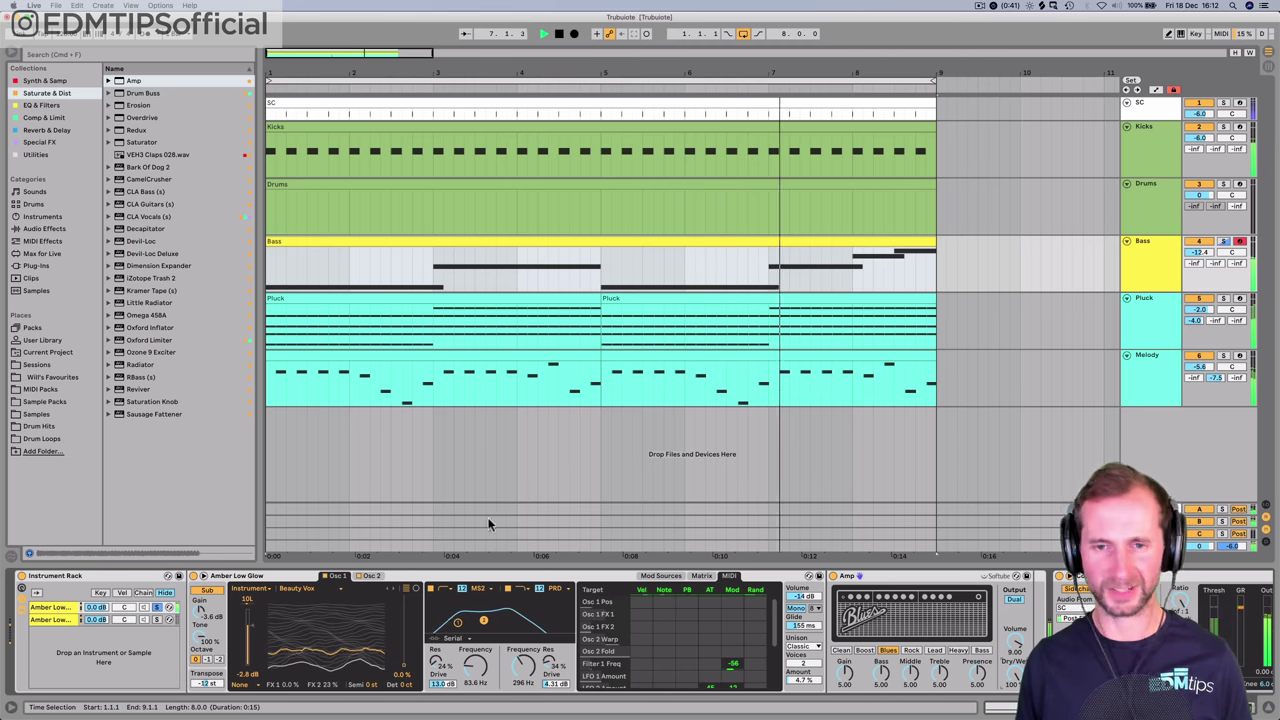
- Add an EQ Eight after the Amp in the first chain with its filter frequency at 108 Hz
{"action": "key", "text": "space"}
{"action": "left_click", "coordinate": [58, 106]}
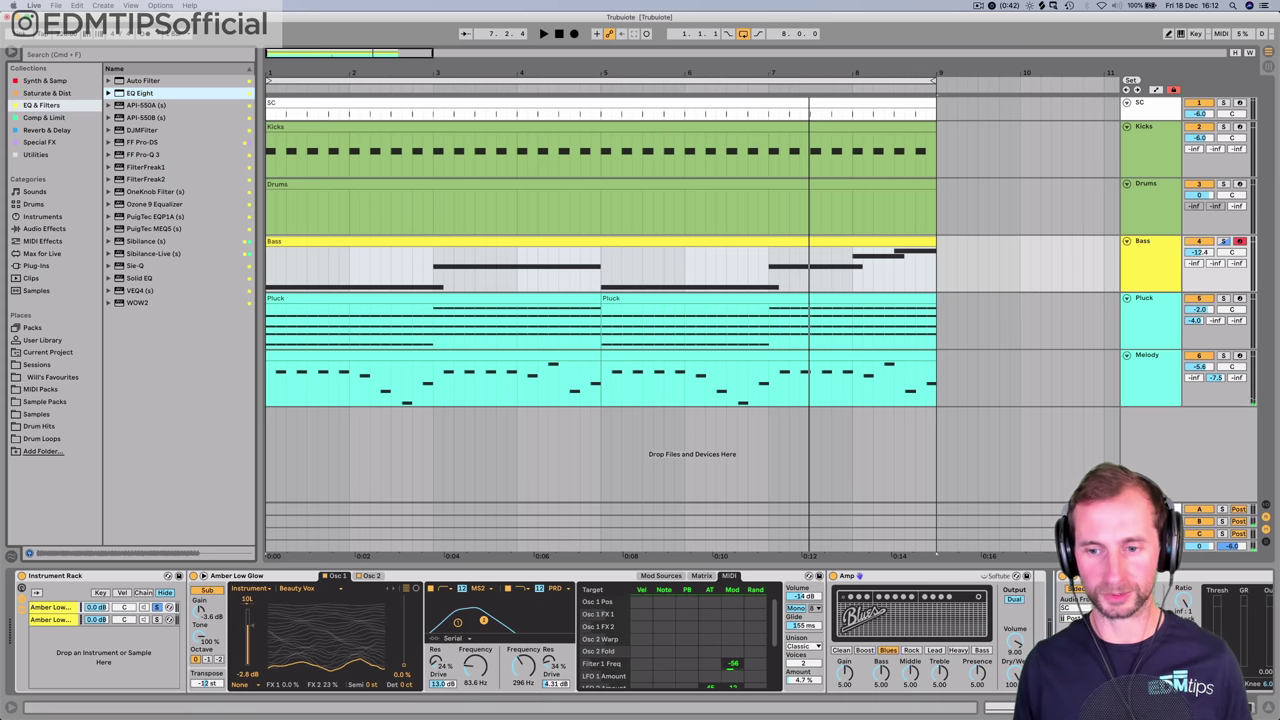
{"action": "key", "text": "Return"}
{"action": "key", "text": "space"}
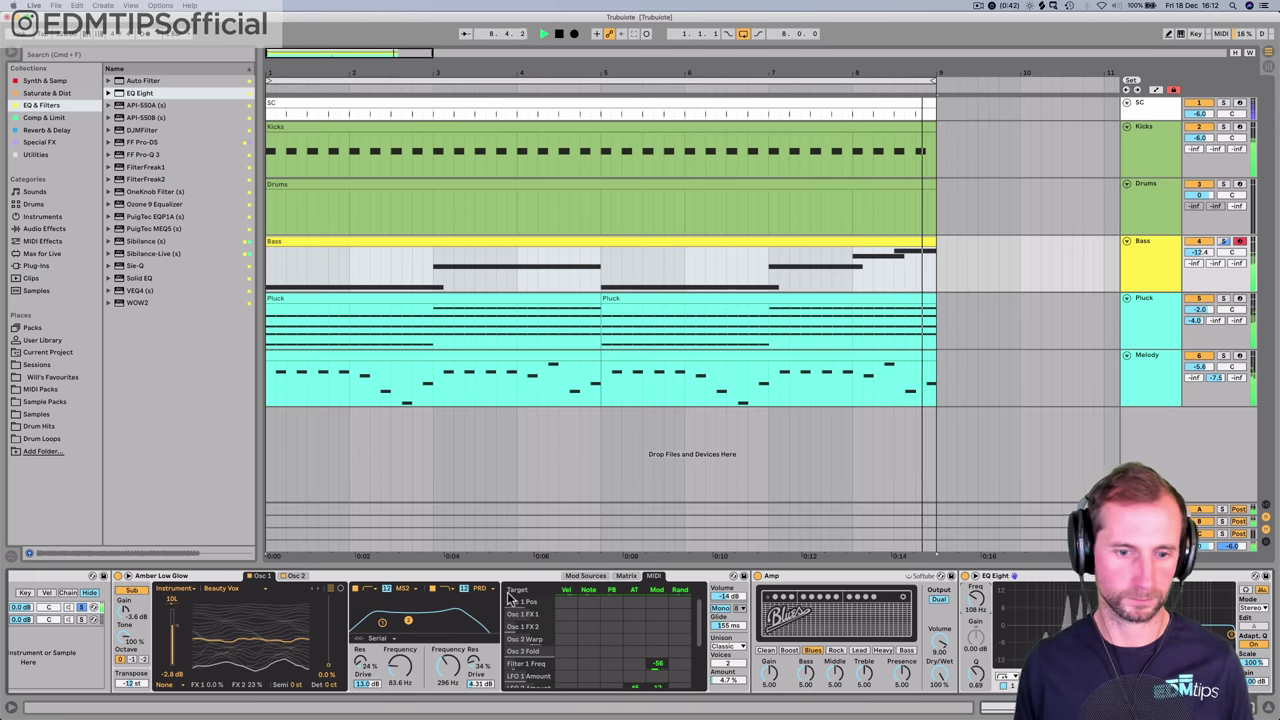
{"action": "key", "text": "space"}
- Solo the second rack chain instead and delete its Amber Low Glow Wavetable
{"action": "scroll", "coordinate": [81, 653], "scroll_direction": "left", "scroll_amount": 2}
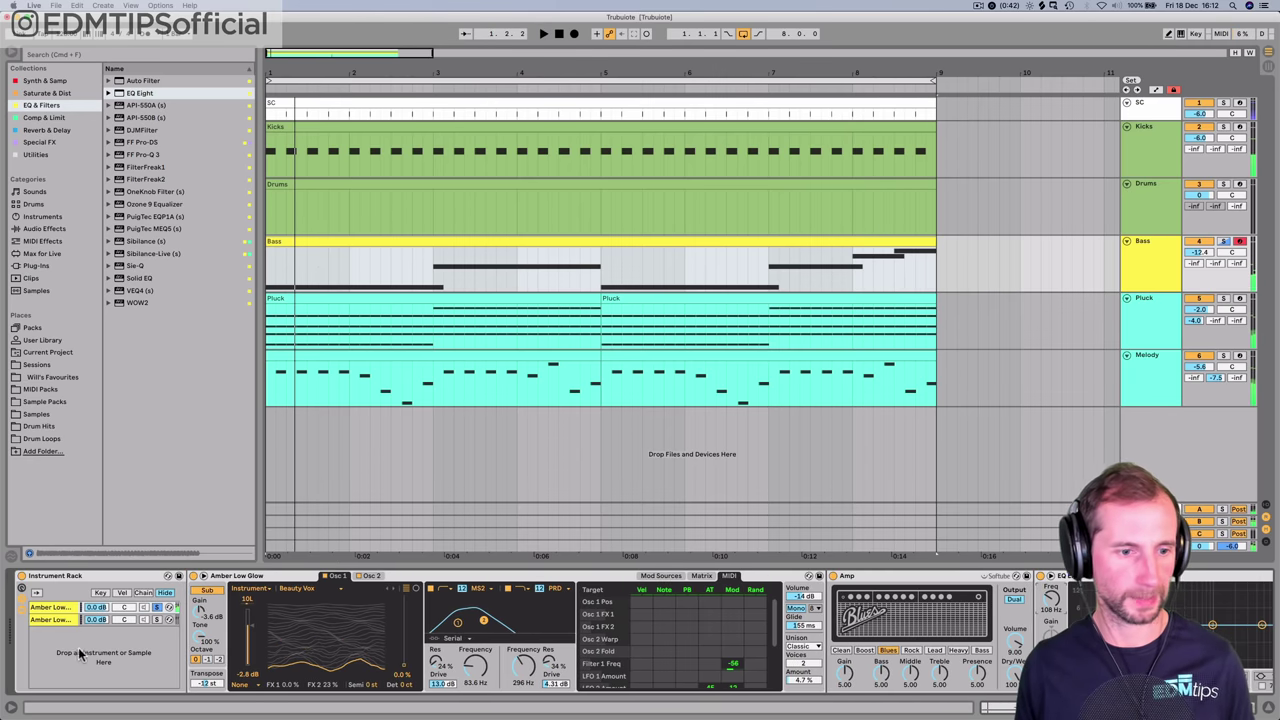
{"action": "left_click", "coordinate": [155, 620]}
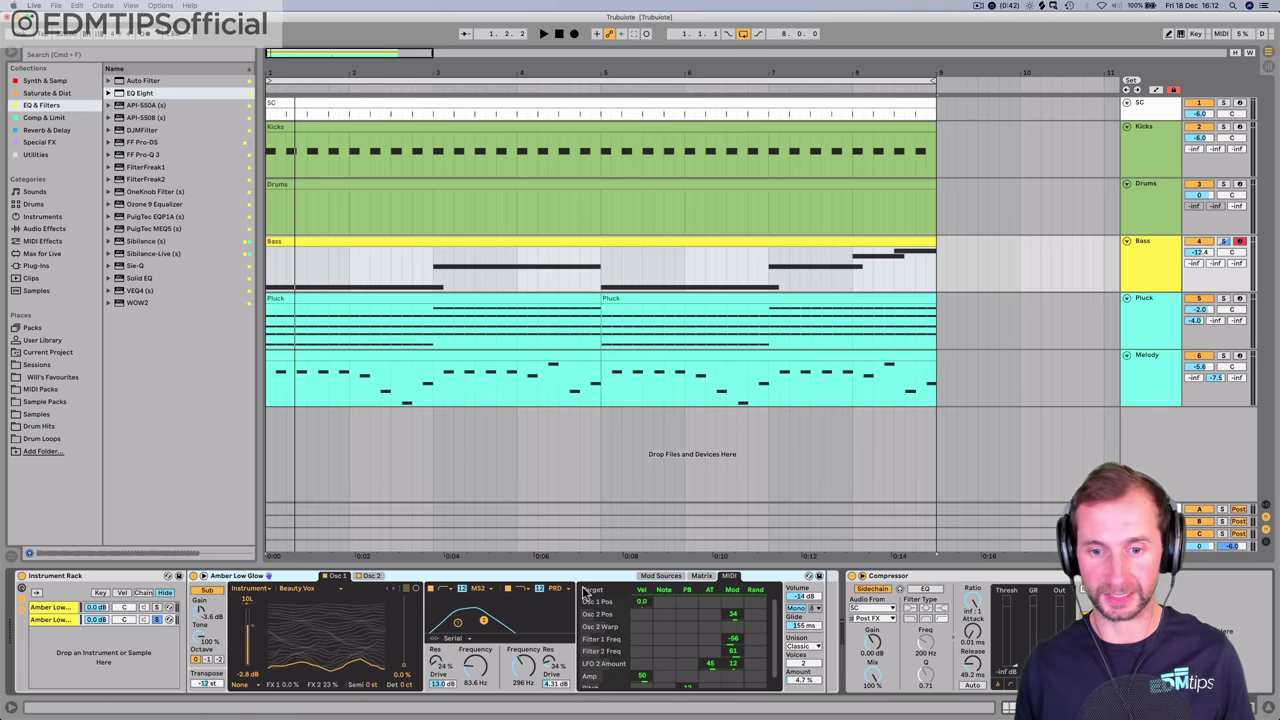
{"action": "key", "text": "Delete"}
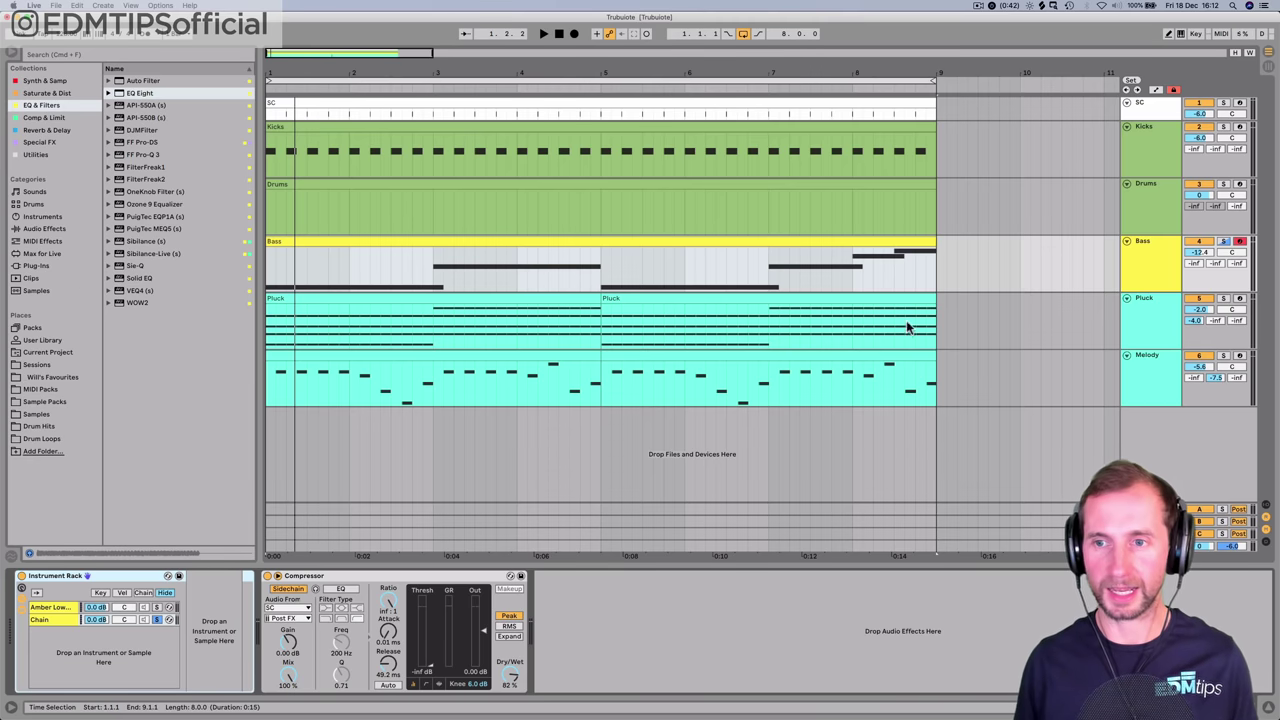
- Load a default Wavetable from the Synth & Samp collection into the empty second chain of the Instrument Rack
{"action": "left_click", "coordinate": [1121, 264]}
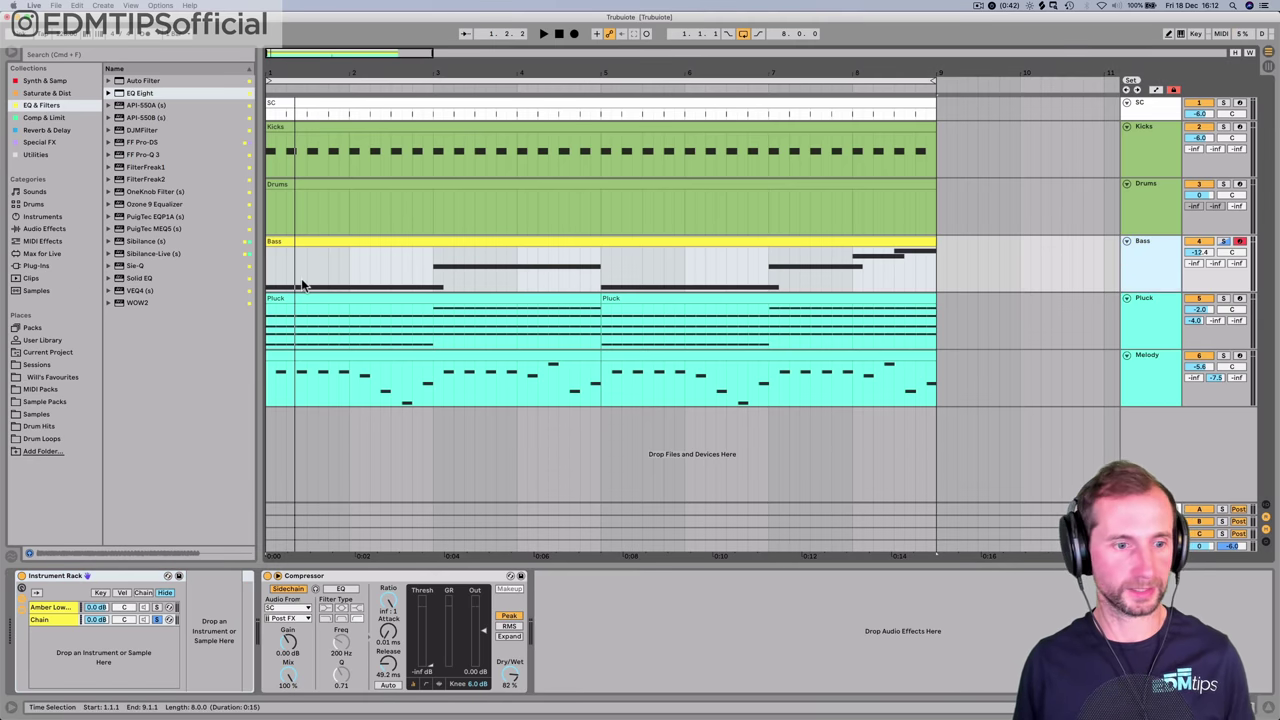
{"action": "left_click", "coordinate": [42, 621]}
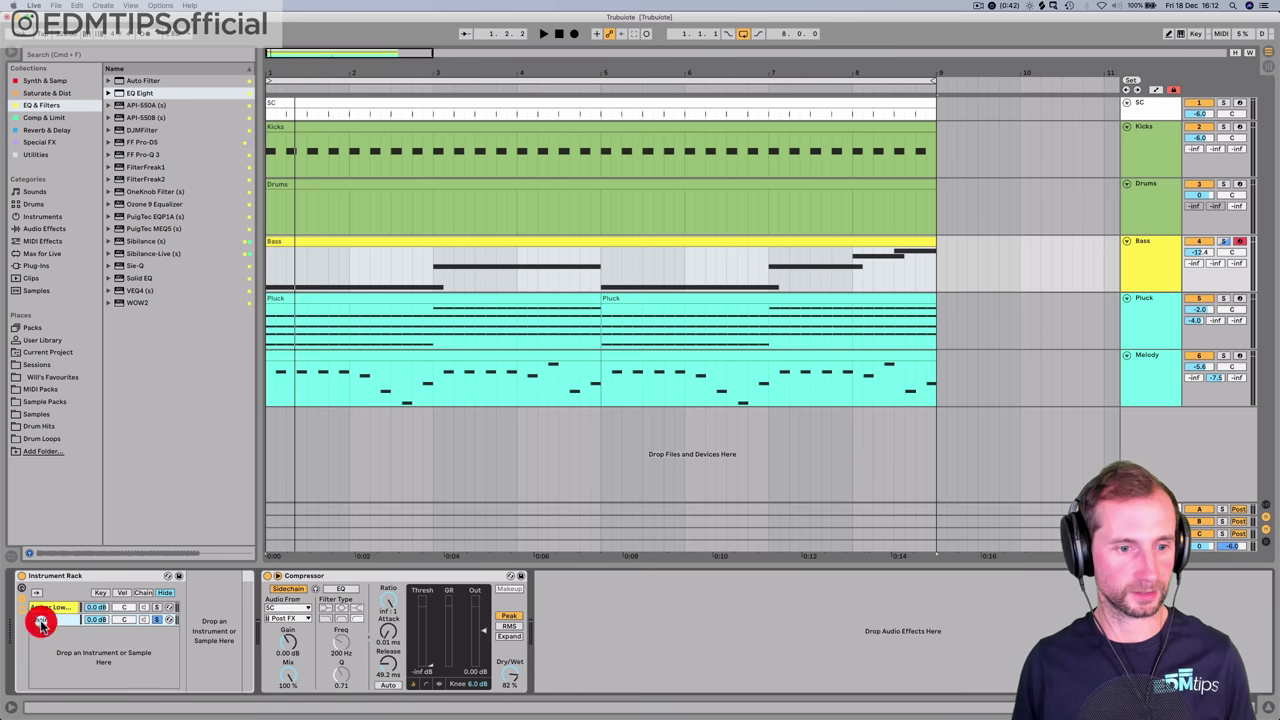
{"action": "left_click", "coordinate": [44, 81]}
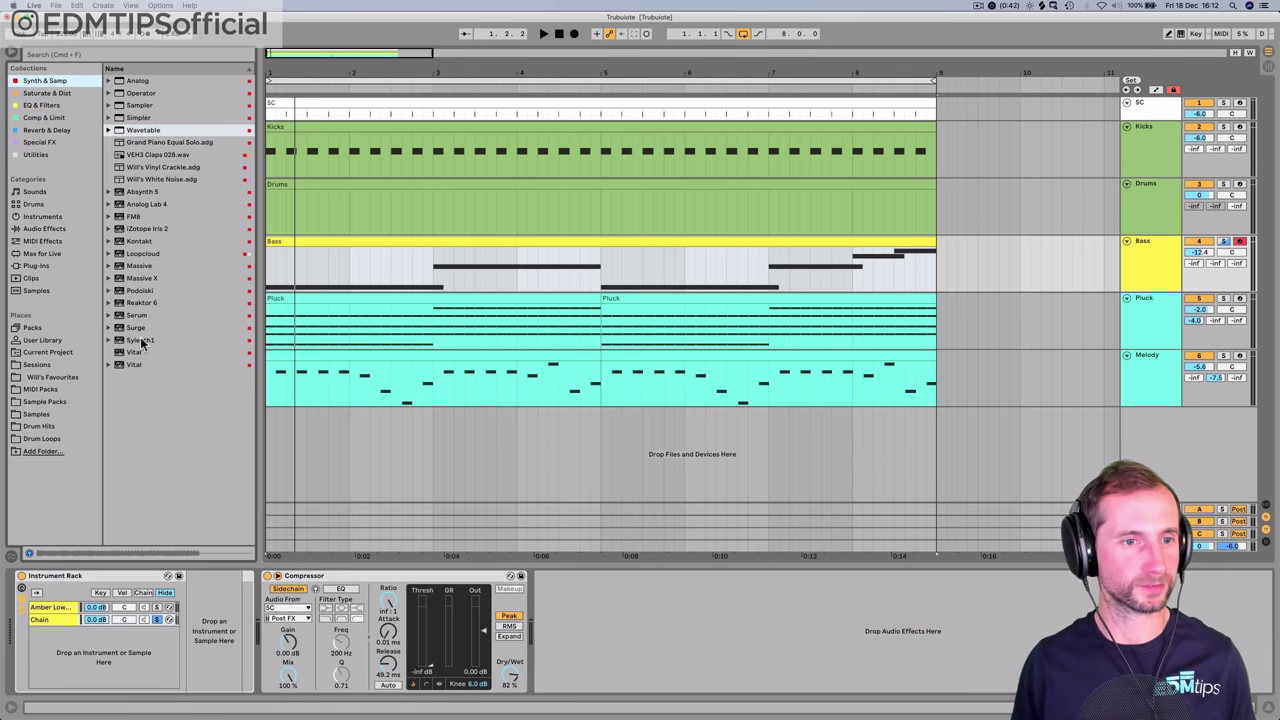
{"action": "left_click_drag", "start_coordinate": [153, 131], "coordinate": [206, 600]}
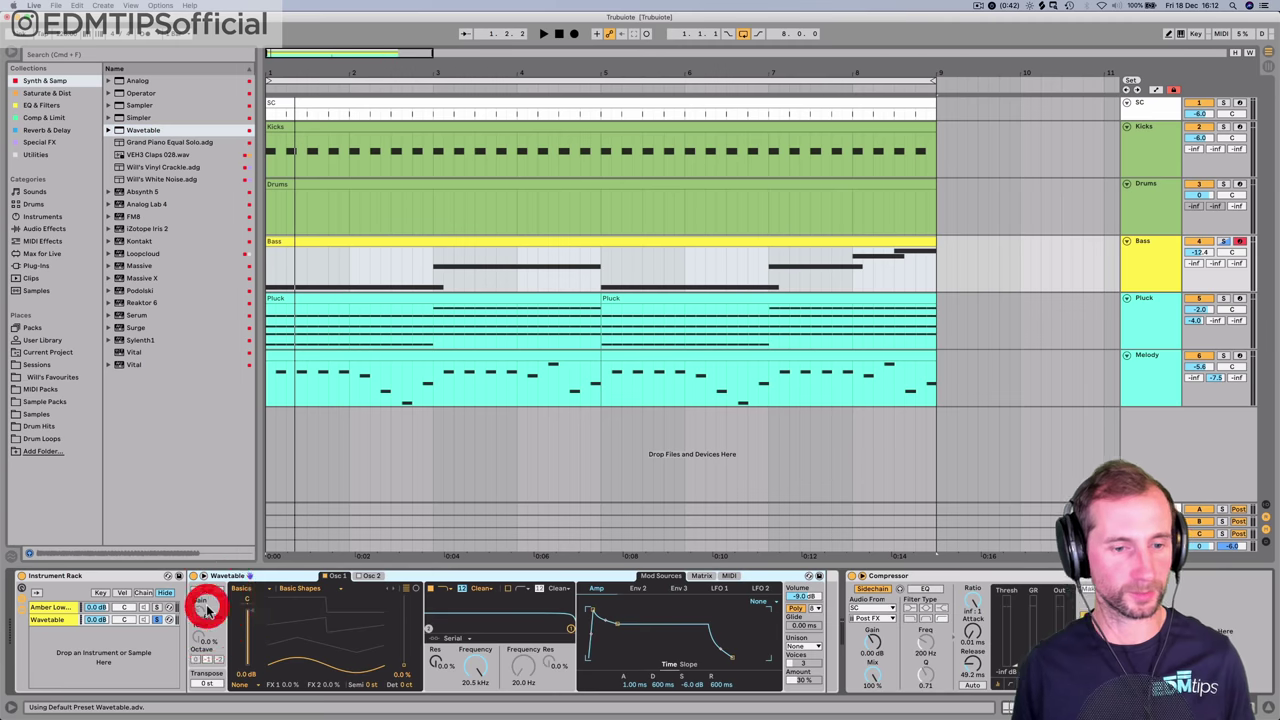
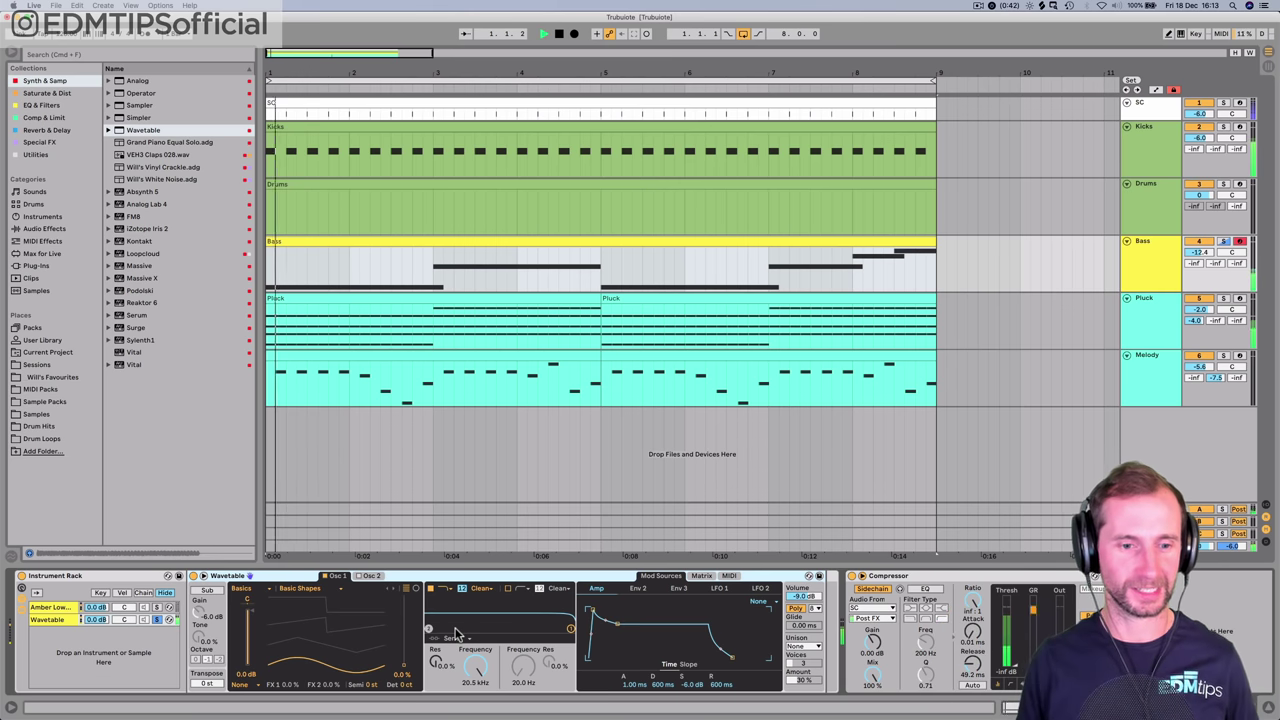
- With the Bass track soloed, set the new Wavetable's Osc 1 to -12 semitones and its volume to 0.0 dB
{"action": "key", "text": "space"}
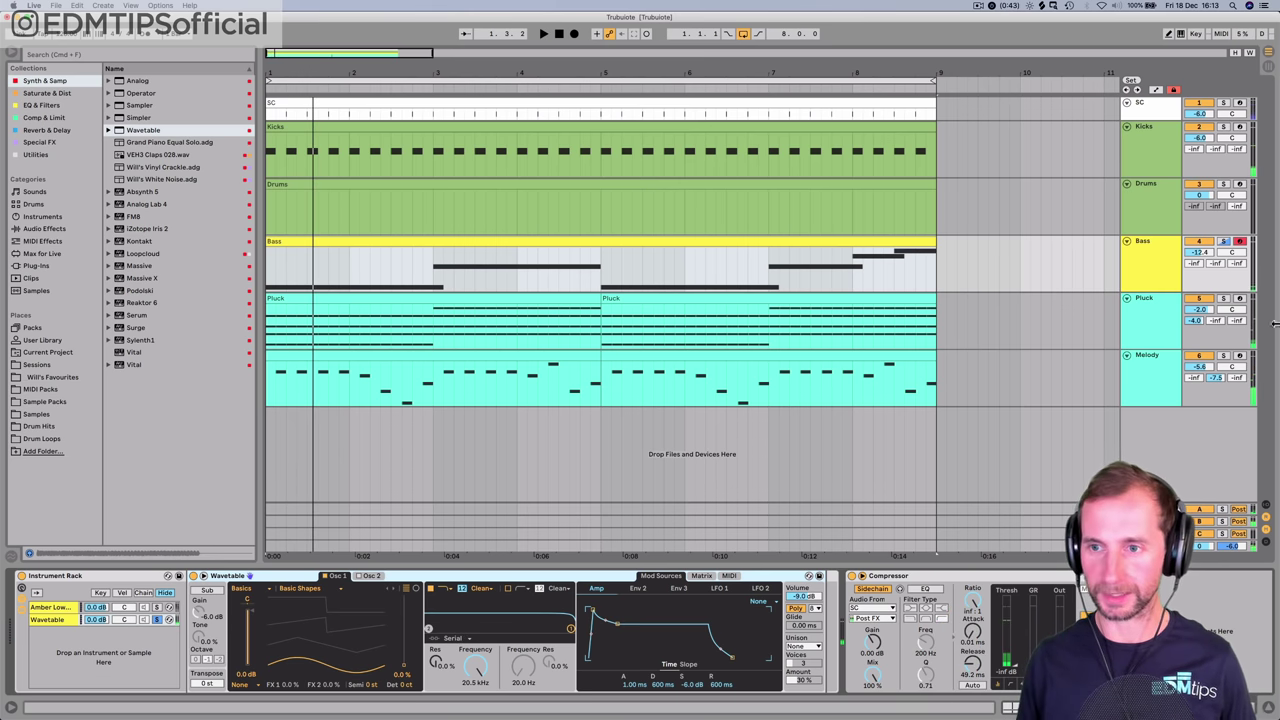
{"action": "left_click", "coordinate": [1222, 242]}
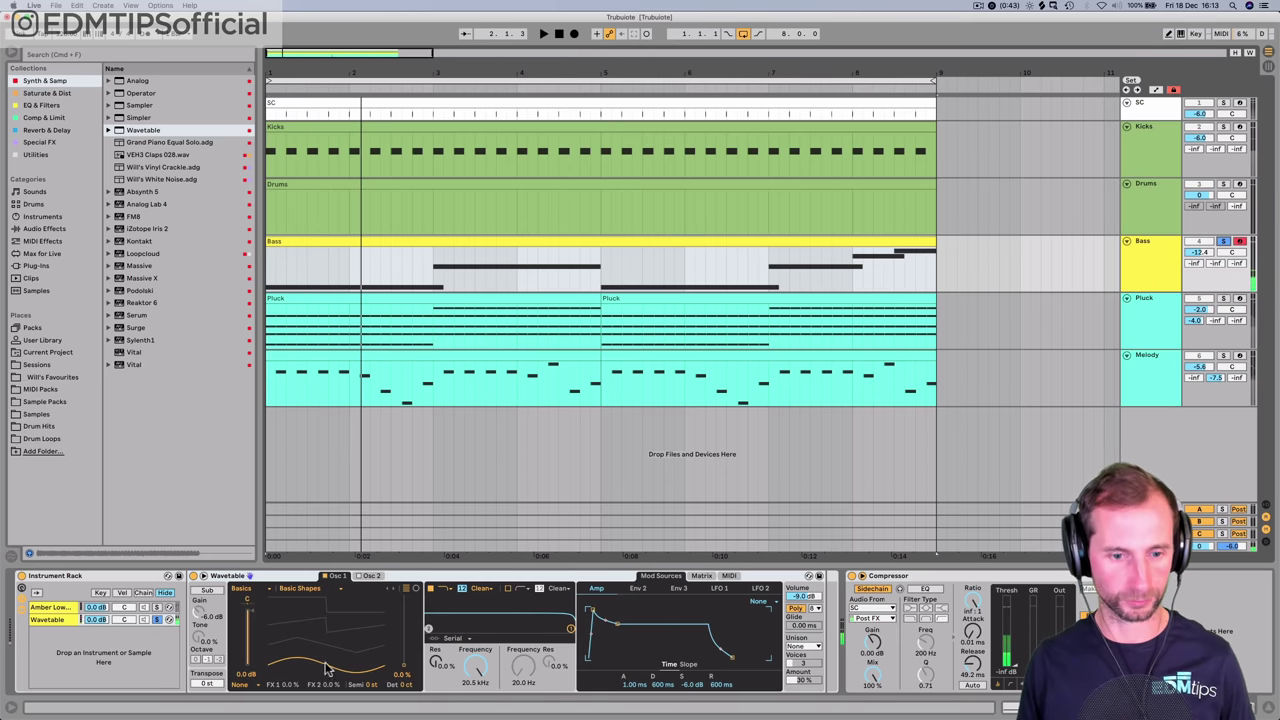
{"action": "left_click_drag", "start_coordinate": [370, 685], "coordinate": [370, 665]}
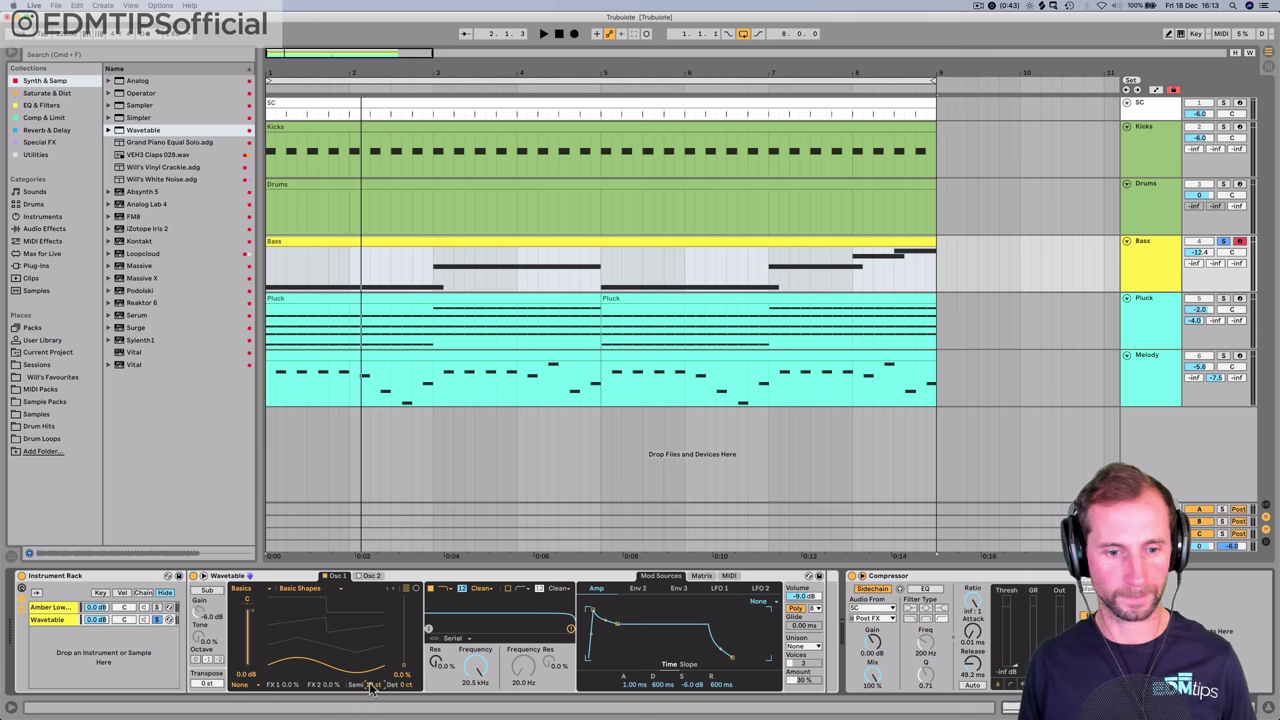
{"action": "key", "text": "space"}
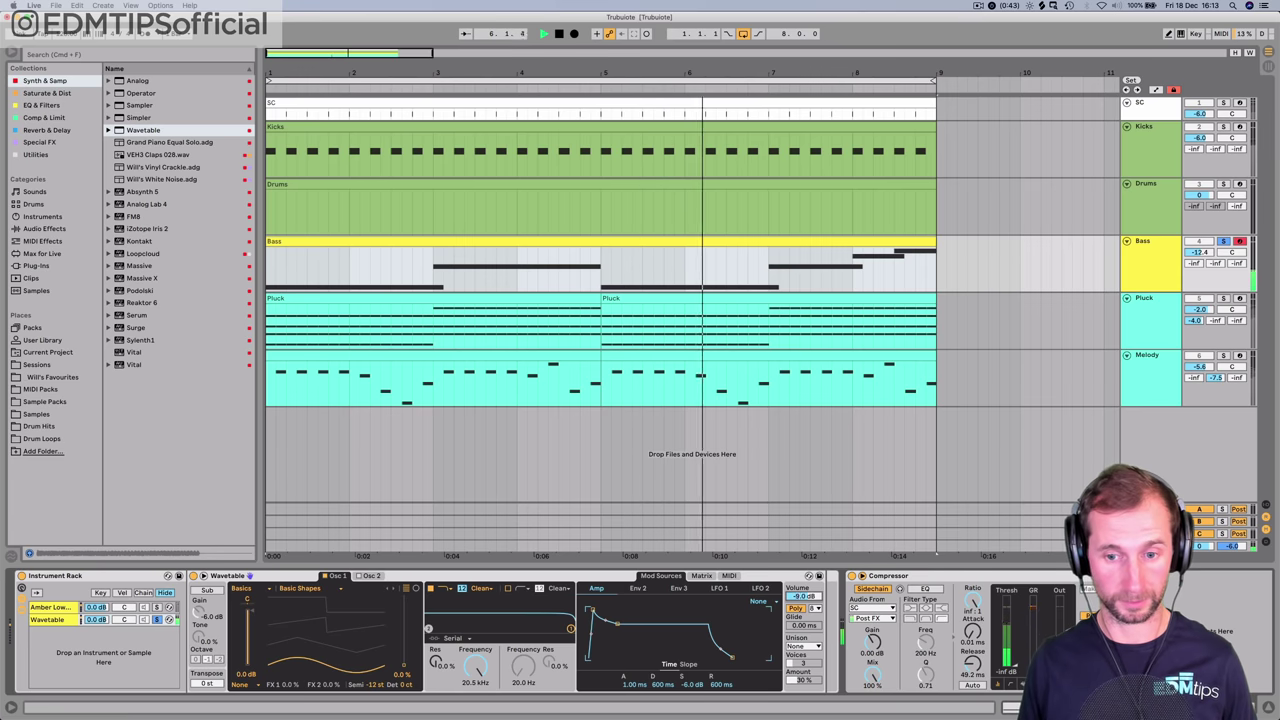
{"action": "left_click_drag", "start_coordinate": [803, 597], "coordinate": [803, 550]}
- Turn on Osc 2 of the new Wavetable and lower its gain to -2.7 dB
{"action": "left_click", "coordinate": [370, 576]}
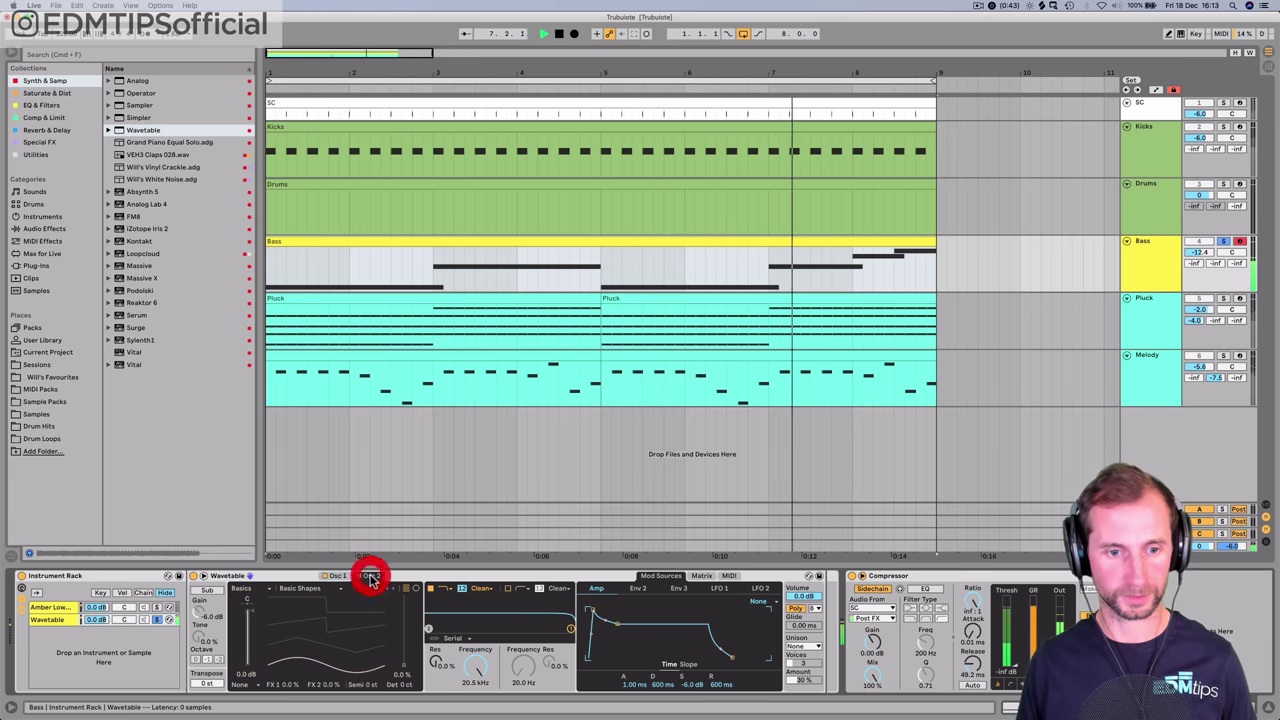
{"action": "left_click", "coordinate": [331, 576]}
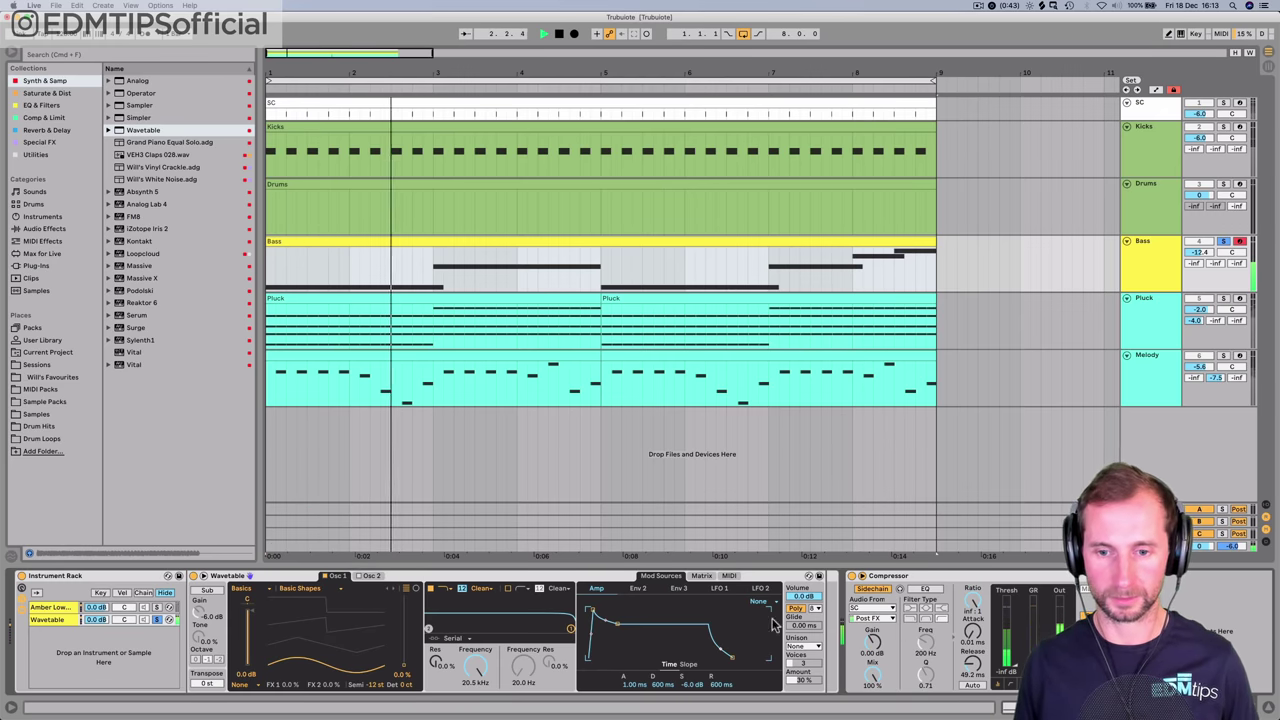
{"action": "left_click", "coordinate": [366, 577]}
{"action": "left_click", "coordinate": [357, 576]}
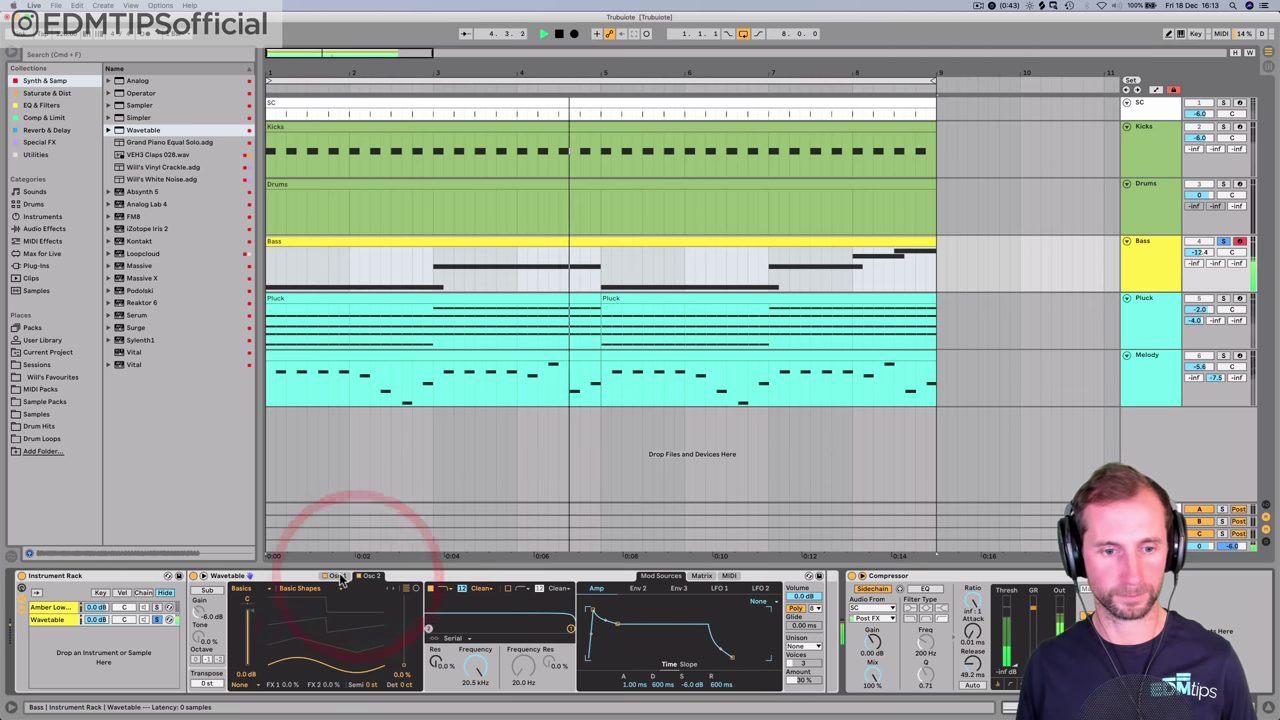
{"action": "left_click", "coordinate": [200, 577]}
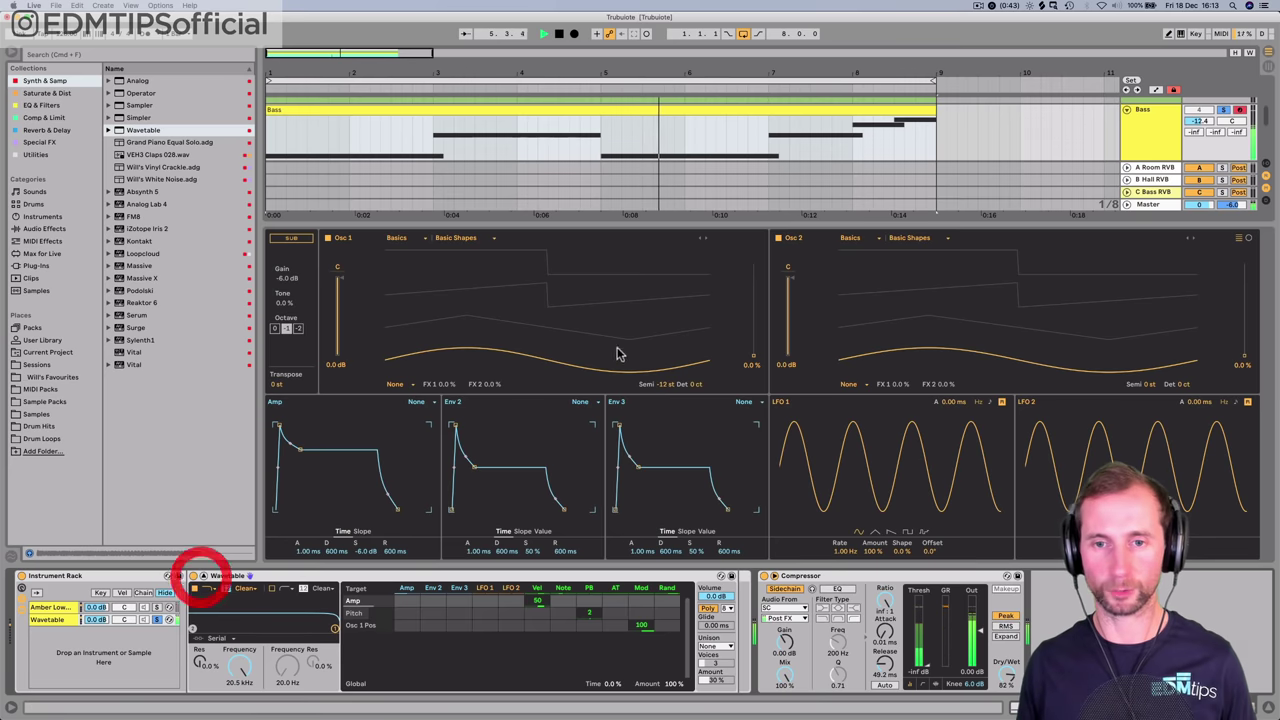
{"action": "left_click_drag", "start_coordinate": [789, 271], "coordinate": [789, 355]}
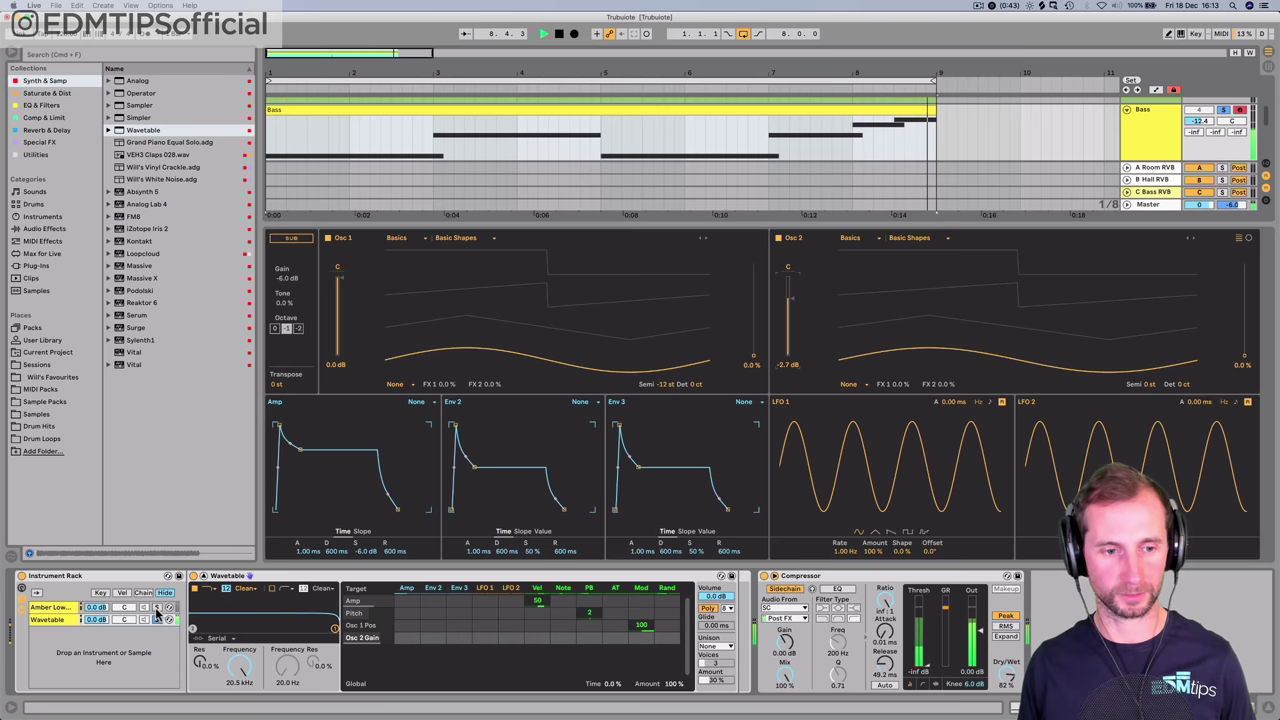
- Solo the Amber Low Glow chain together with the Wavetable chain and set the Wavetable chain's volume to 6.0 dB
{"action": "left_click", "coordinate": [155, 608]}
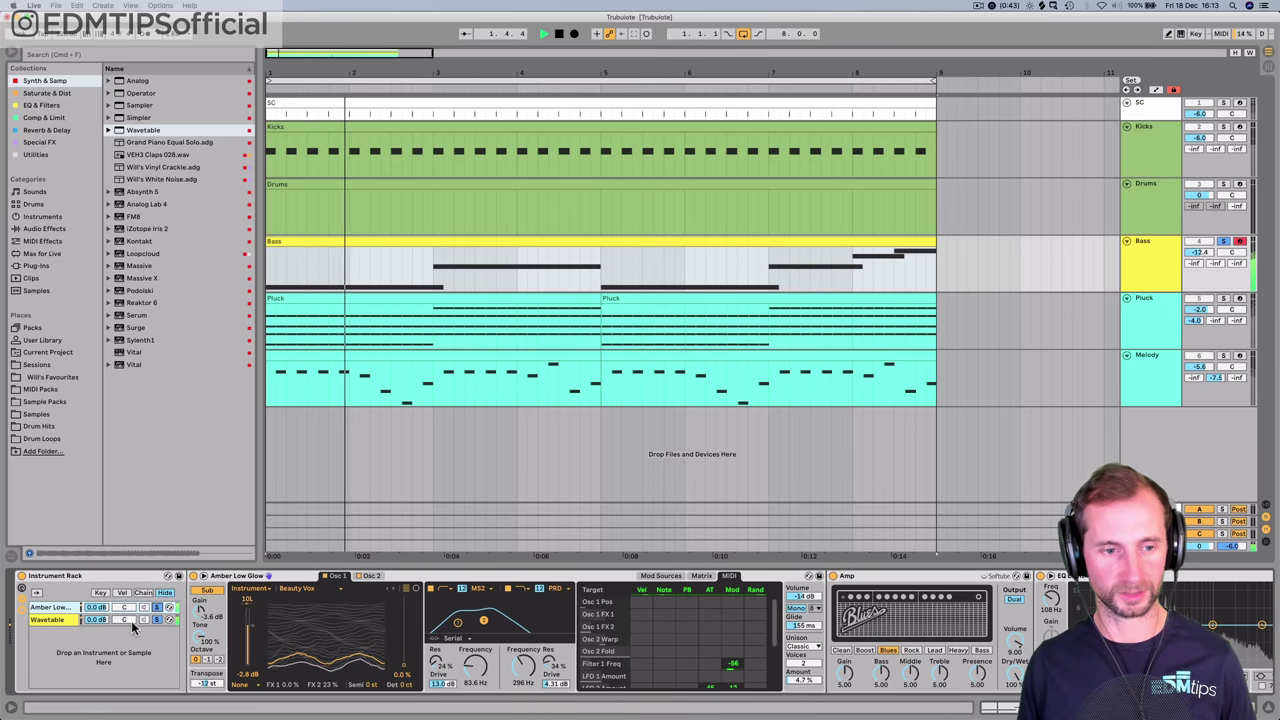
{"action": "left_click", "coordinate": [140, 621]}
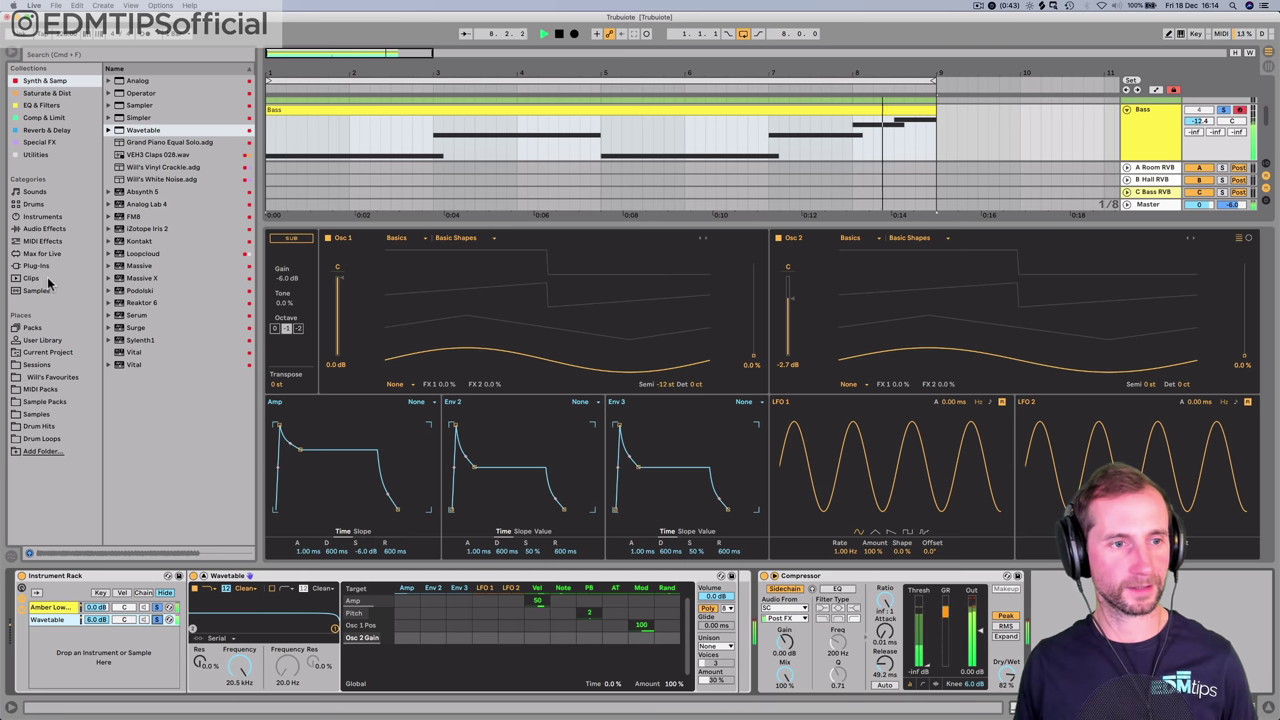
- Add a Utility between the Instrument Rack and the Compressor and set its gain to -14.4 dB
{"action": "left_click", "coordinate": [40, 155]}
{"action": "key", "text": "space"}
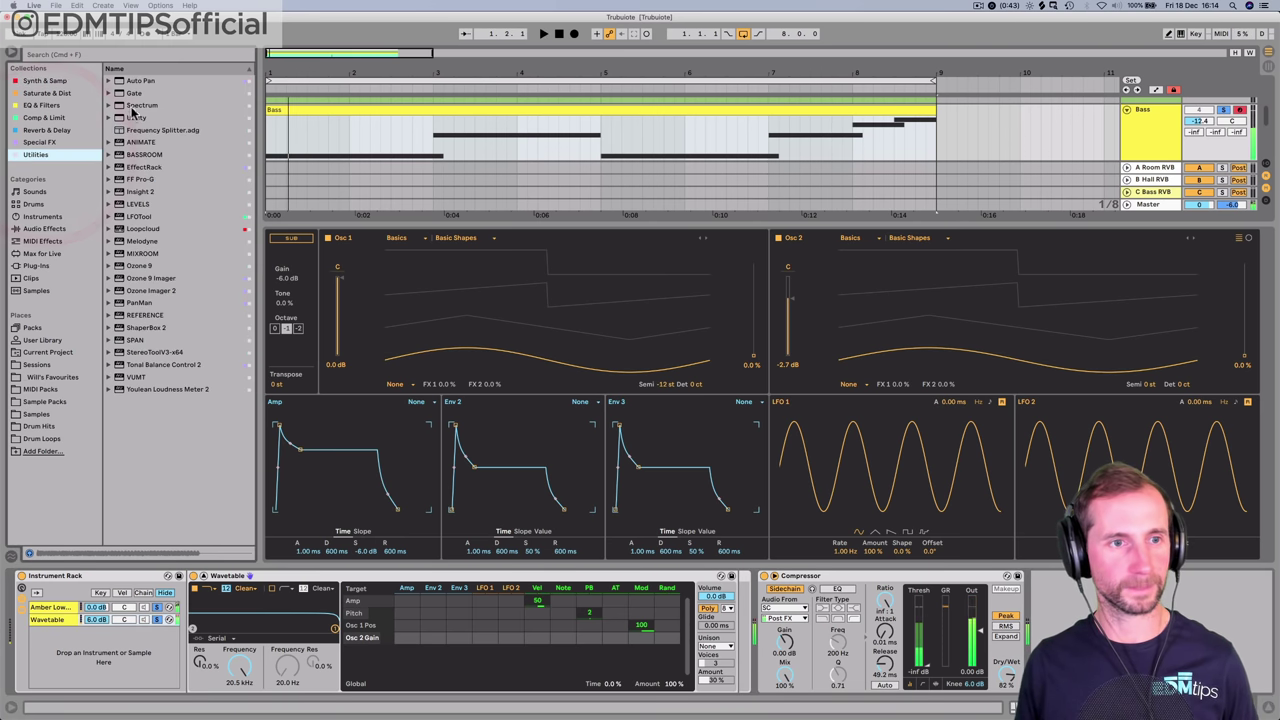
{"action": "left_click_drag", "start_coordinate": [597, 481], "coordinate": [758, 616]}
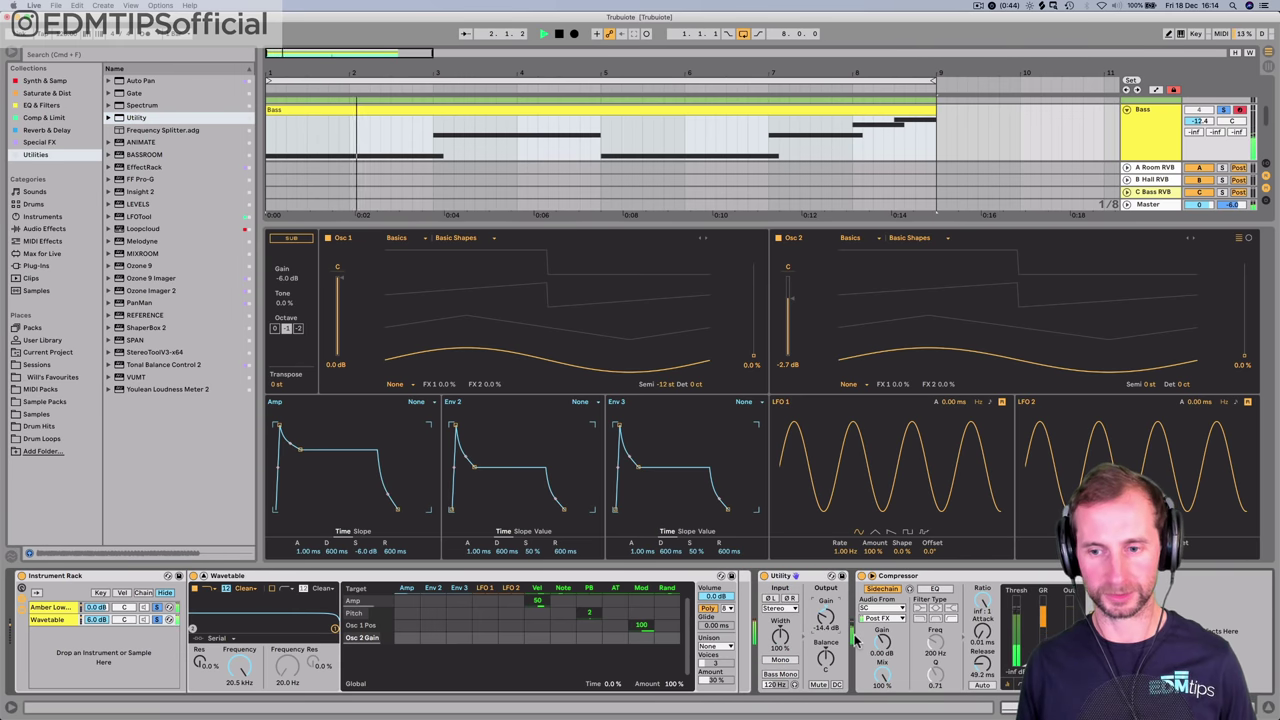
{"action": "left_click", "coordinate": [204, 577]}
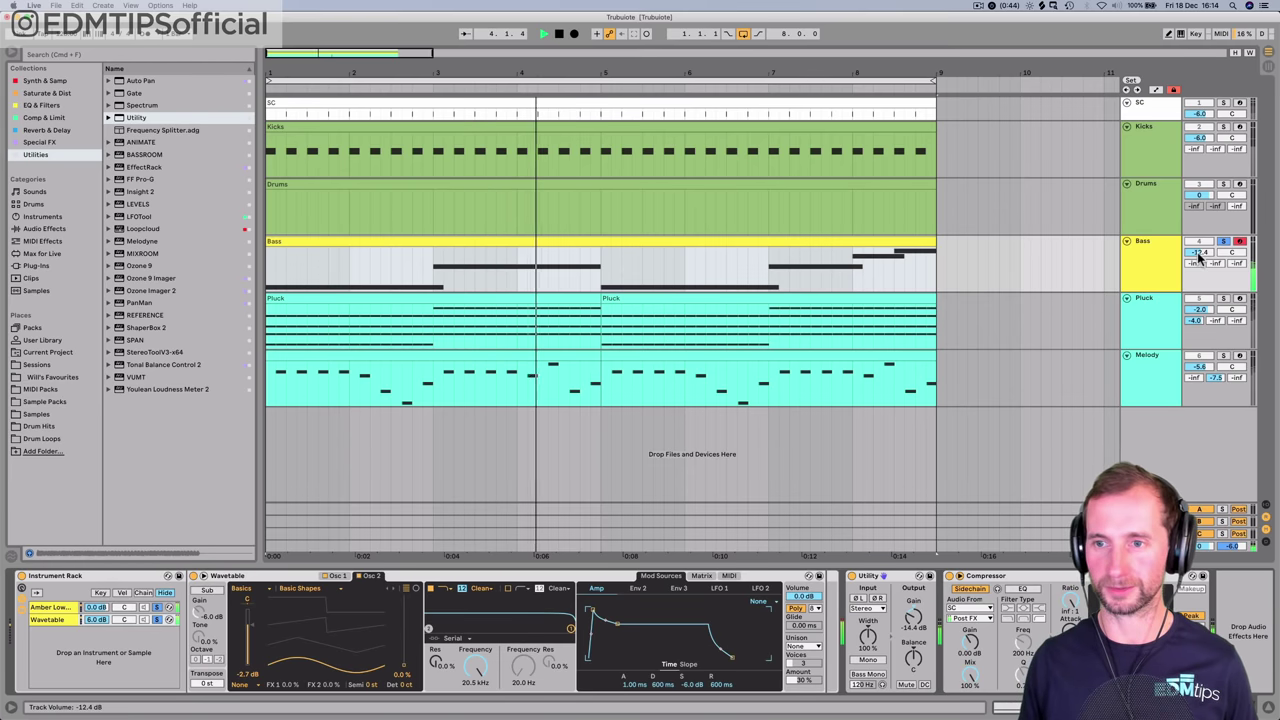
- Take the Bass track out of solo and raise its volume to 3.6 dB
{"action": "left_click_drag", "start_coordinate": [1200, 254], "coordinate": [1200, 237]}
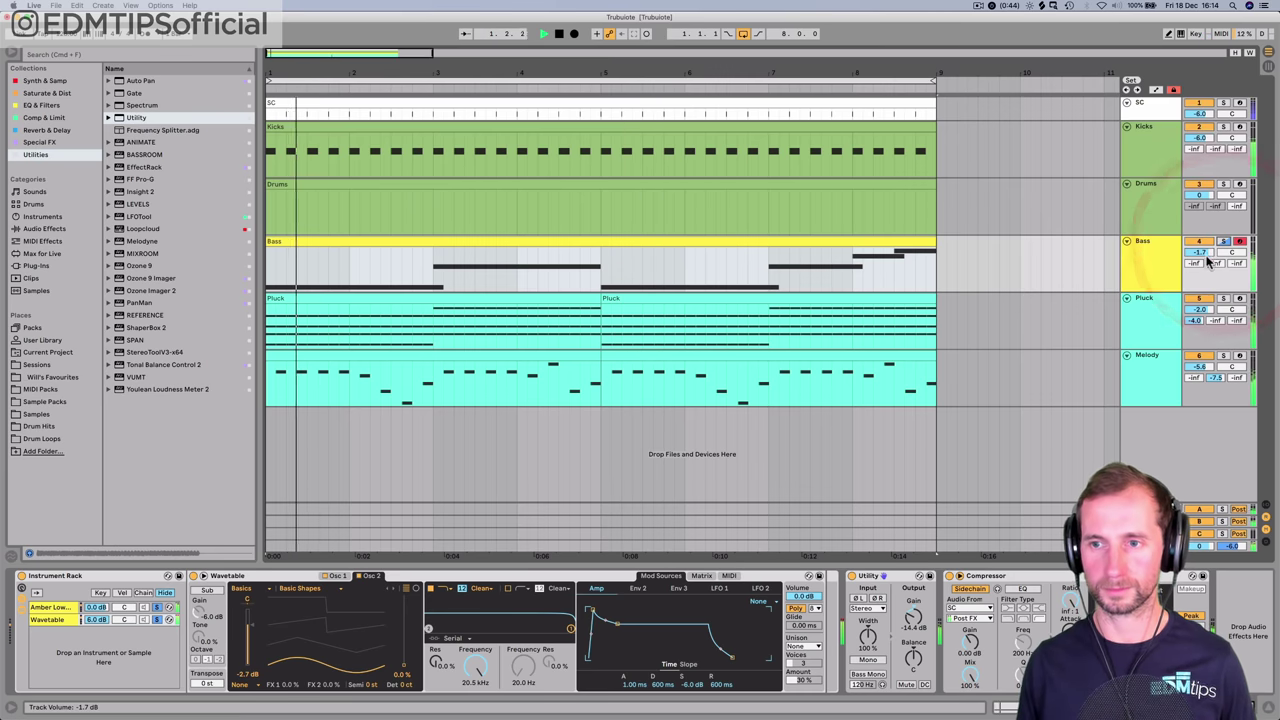
{"action": "left_click_drag", "start_coordinate": [1200, 252], "coordinate": [1200, 249]}
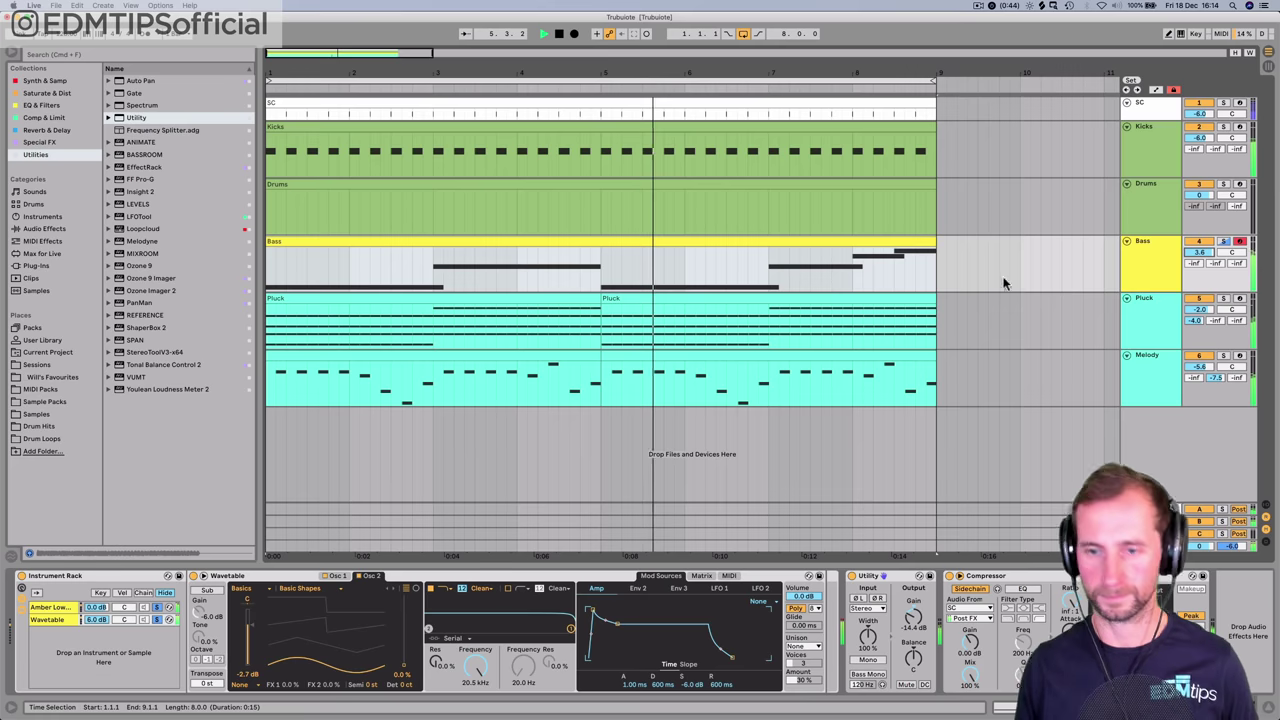
- Add a Saturator between the Pluck track's Wavetable and Compressor, set its Drive to 5.14 dB, and play the loop
{"action": "left_click", "coordinate": [1145, 320]}
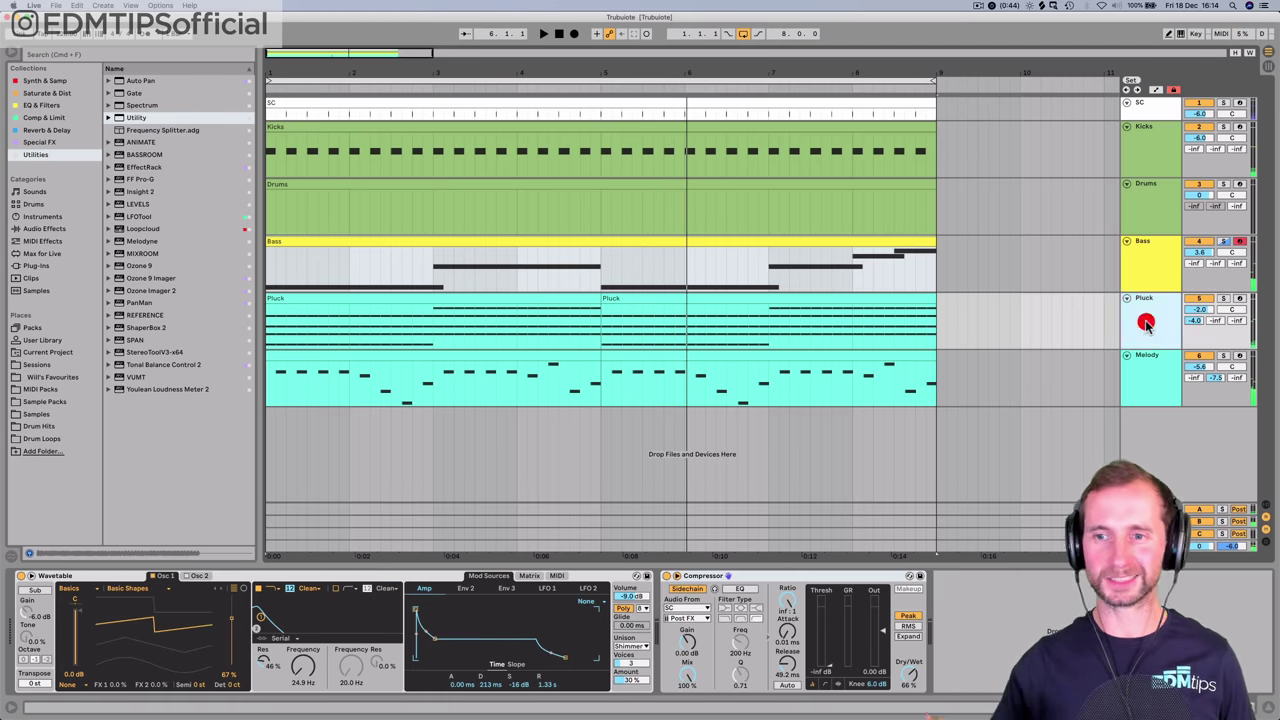
{"action": "key", "text": "space"}
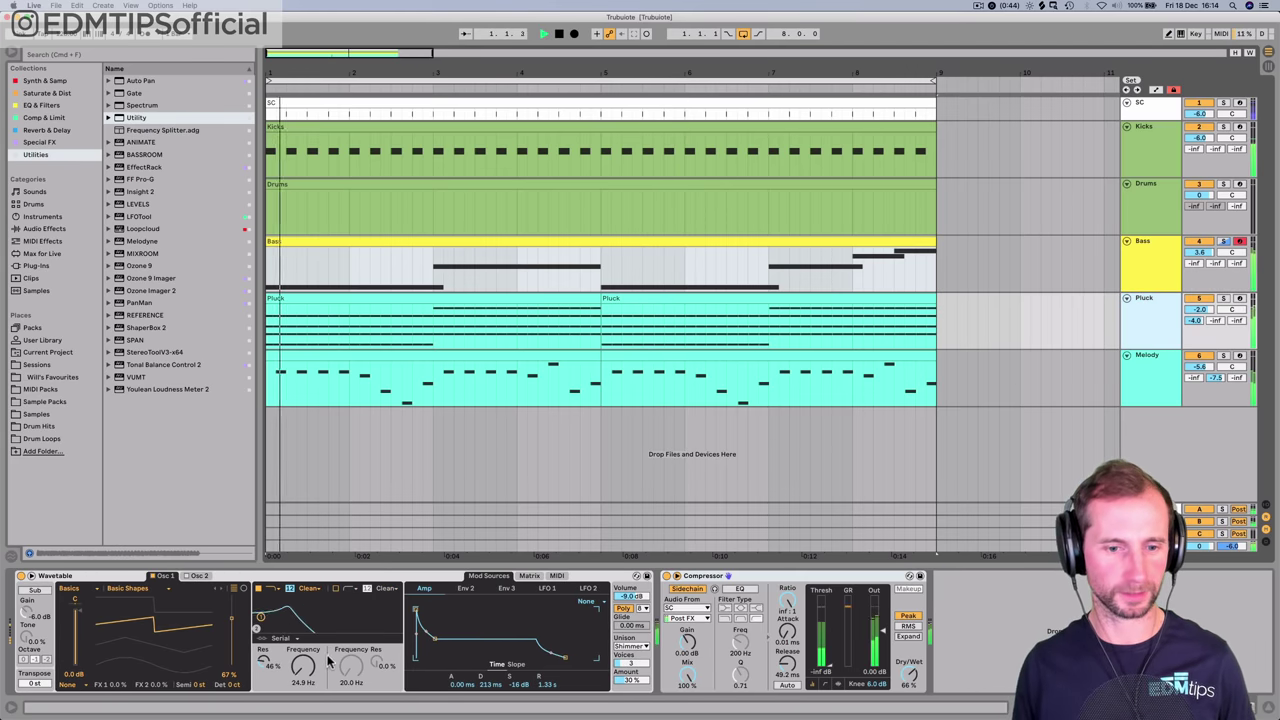
{"action": "key", "text": "space"}
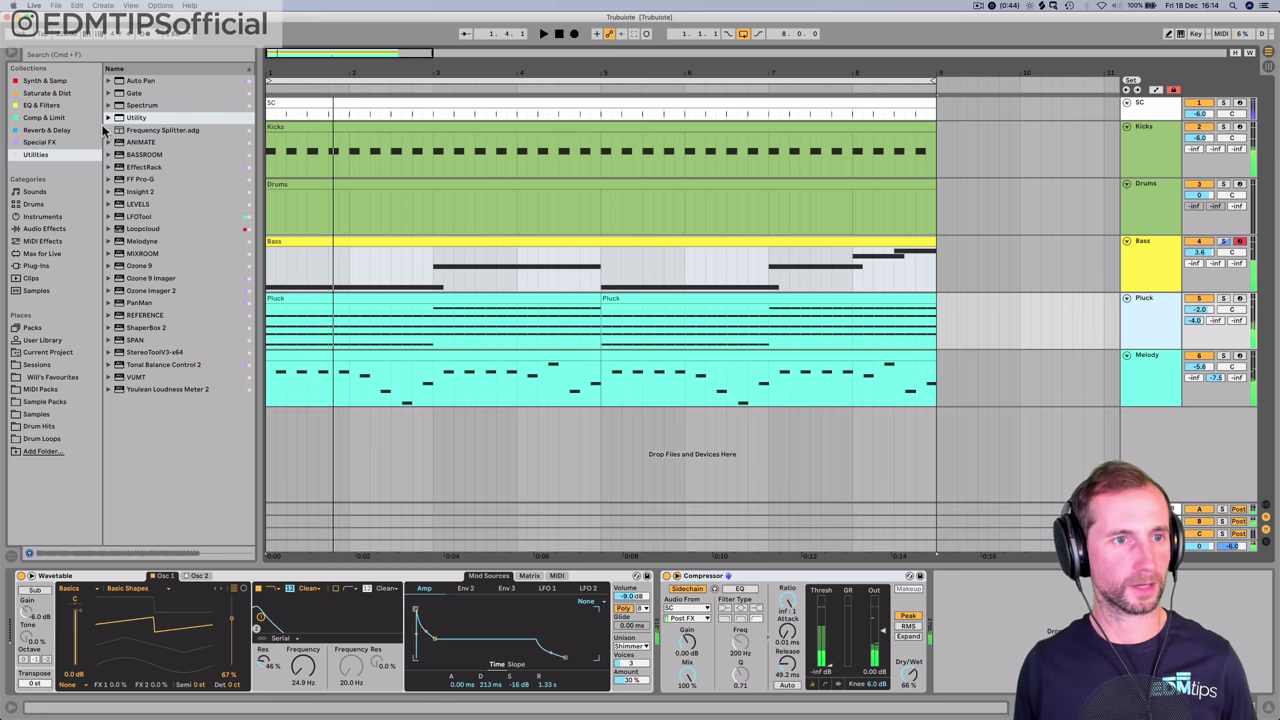
{"action": "left_click", "coordinate": [47, 93]}
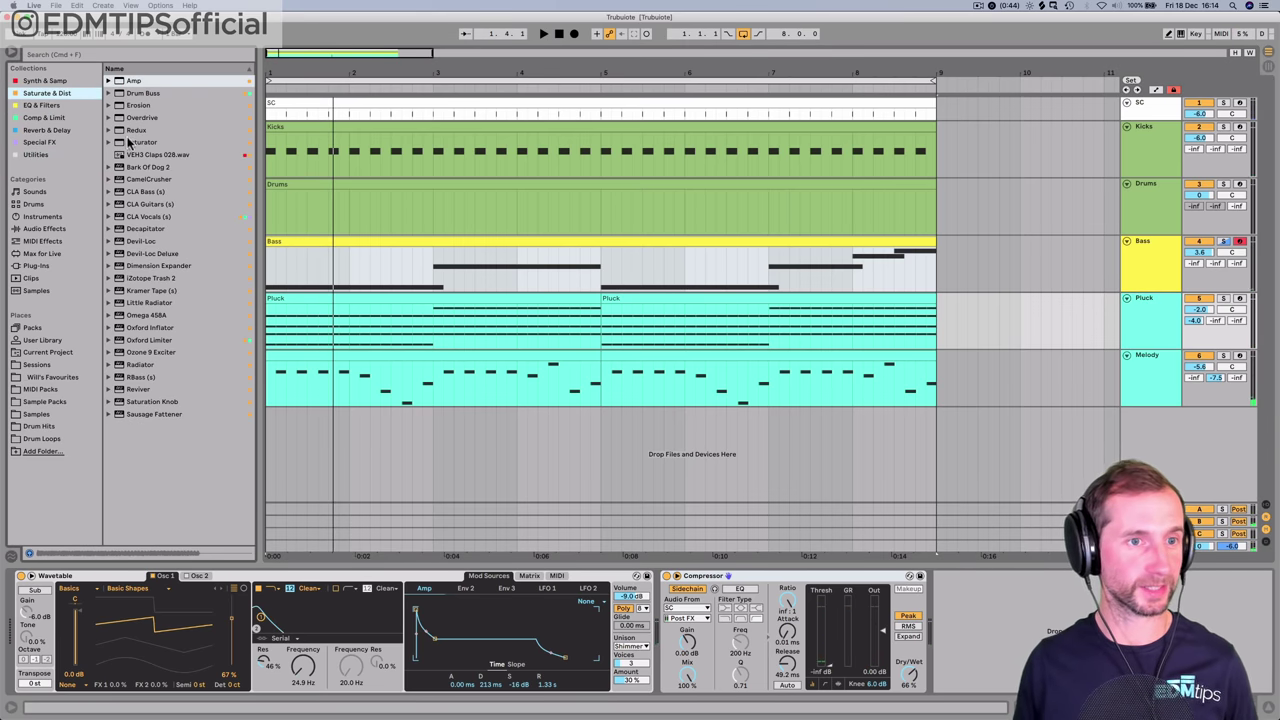
{"action": "left_click_drag", "start_coordinate": [128, 143], "coordinate": [577, 578]}
{"action": "left_click_drag", "start_coordinate": [656, 613], "coordinate": [652, 608]}
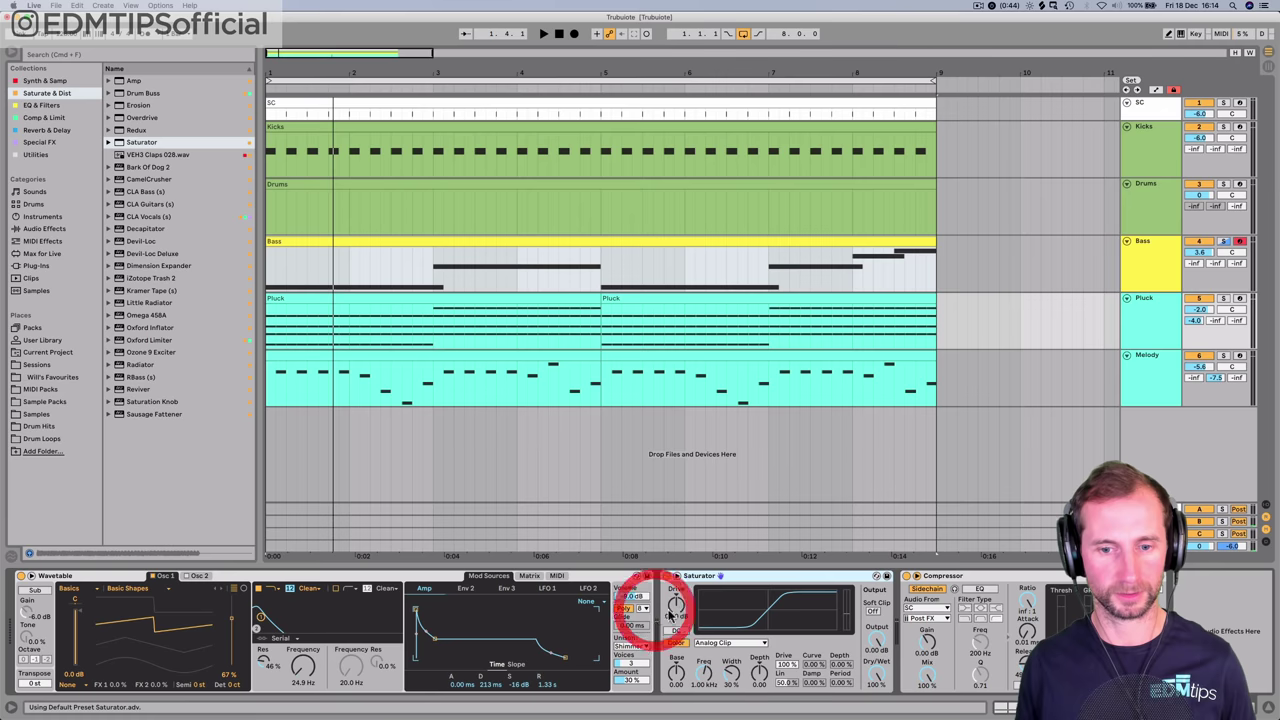
{"action": "key", "text": "space"}
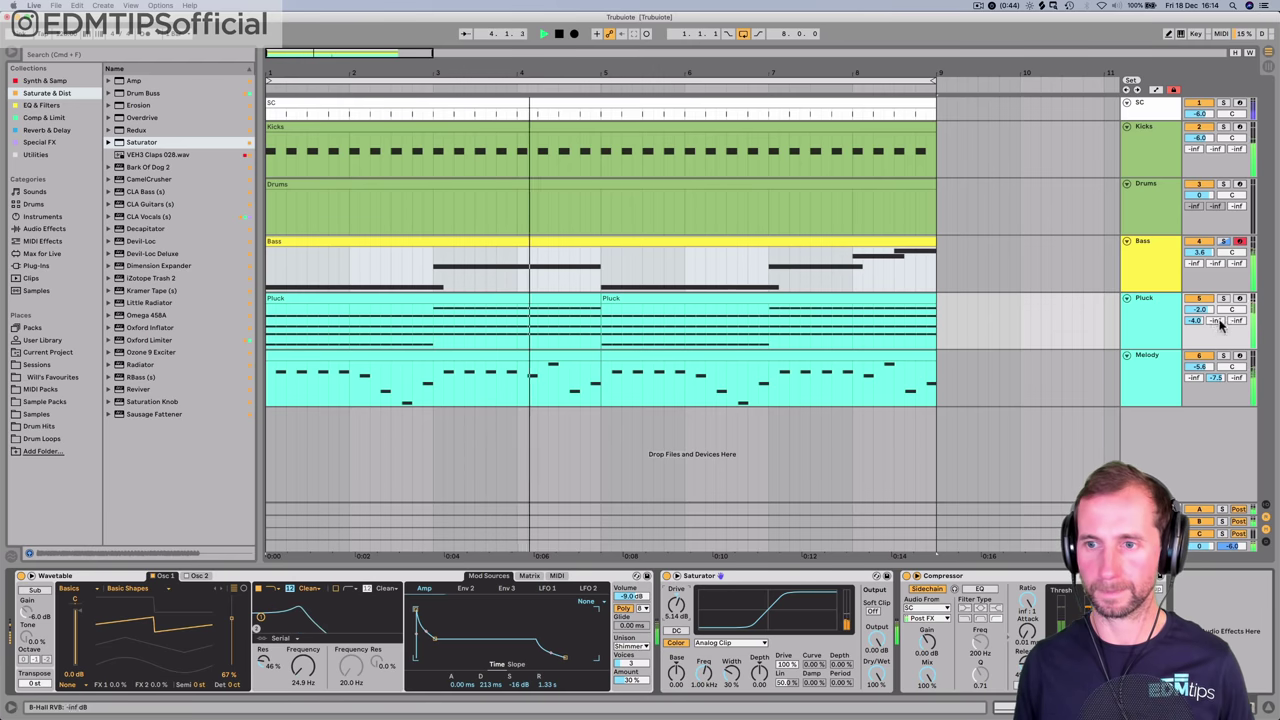
- Sweep the Pluck Wavetable's filter frequency during playback and set it to 514 Hz
{"action": "left_click_drag", "start_coordinate": [1215, 320], "coordinate": [1215, 300]}
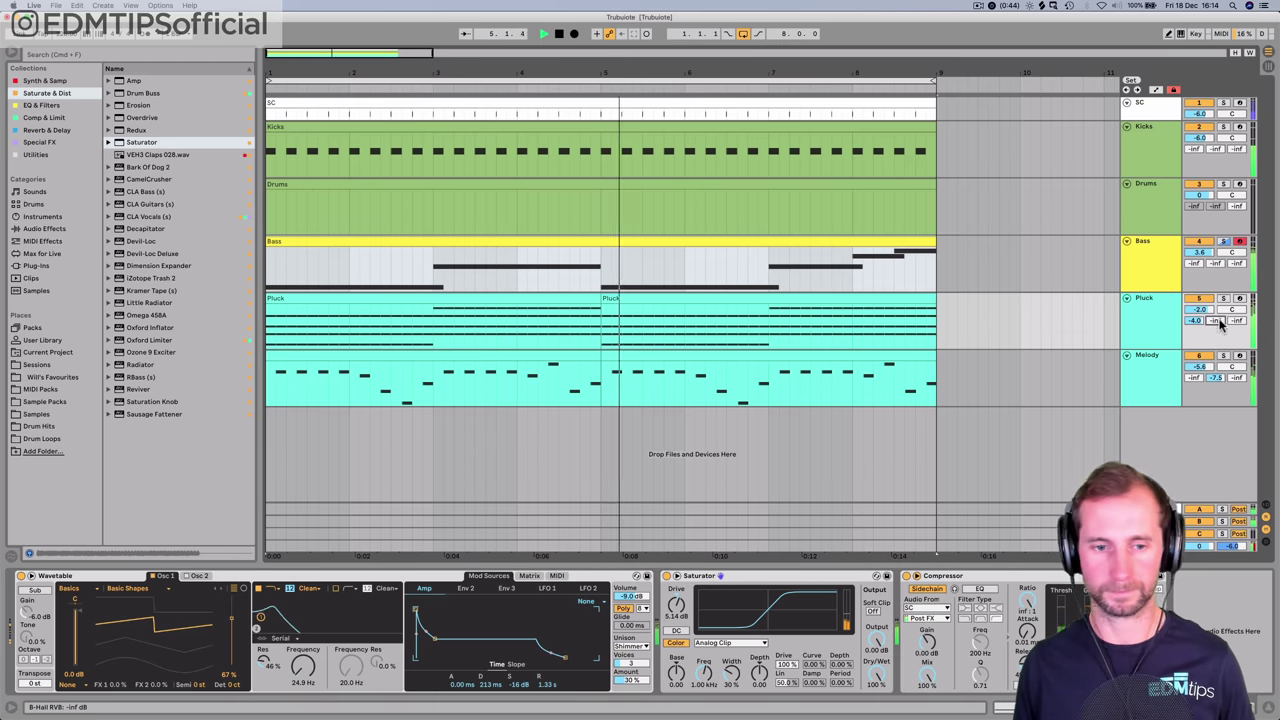
{"action": "left_click_drag", "start_coordinate": [303, 670], "coordinate": [303, 636]}
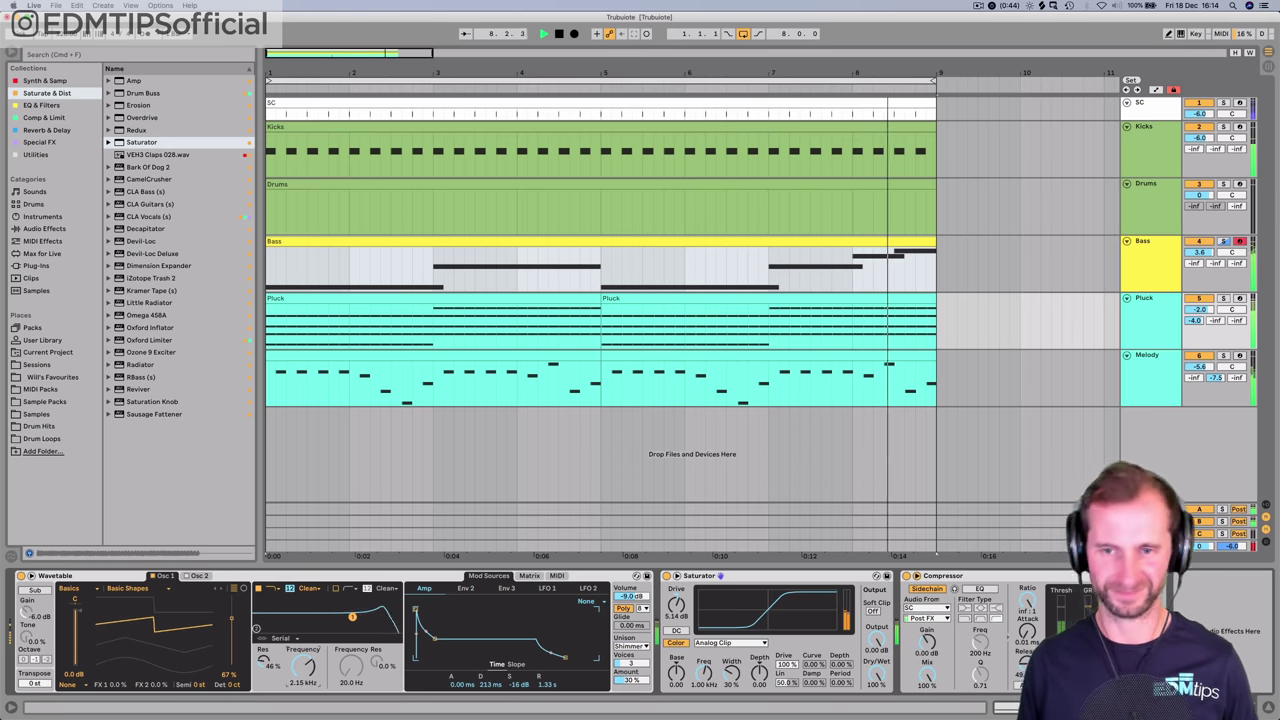
{"action": "left_click_drag", "start_coordinate": [303, 668], "coordinate": [303, 690]}
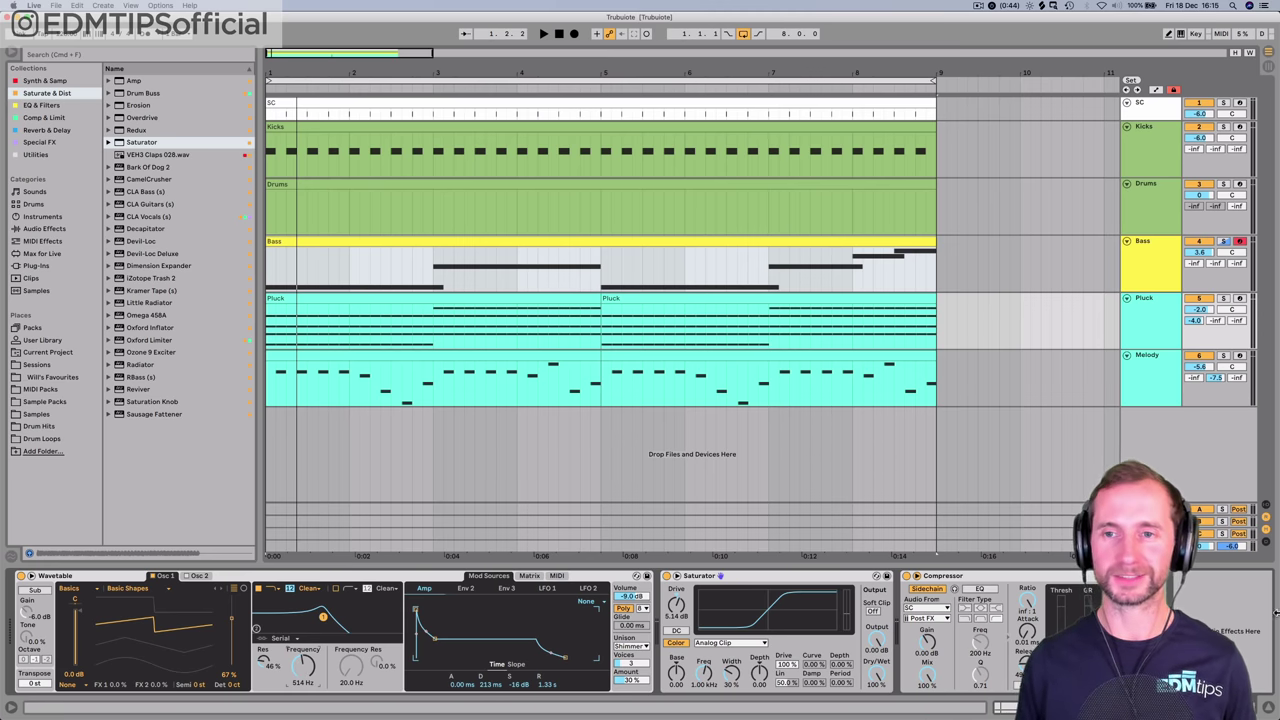
- Select the Drums clip and look through the sample categories in the Drum Hits folder
{"action": "double_click", "coordinate": [459, 179]}
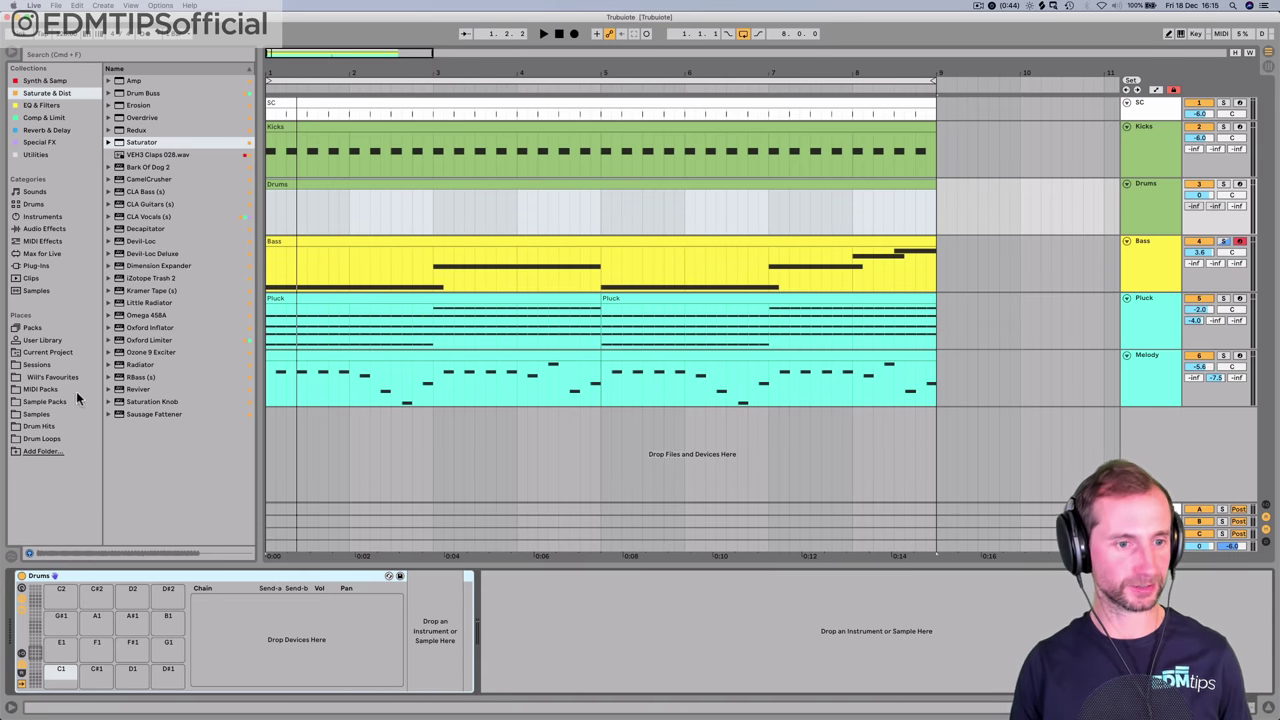
{"action": "left_click", "coordinate": [37, 426]}
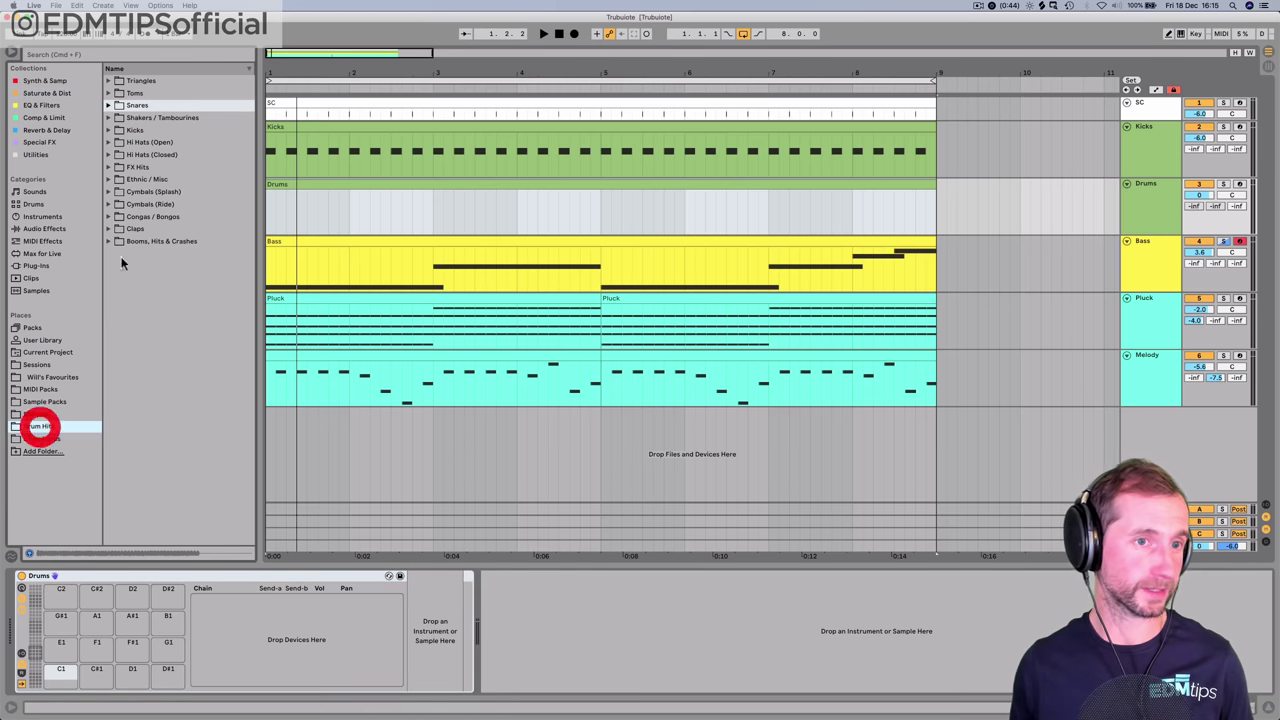
{"action": "left_click", "coordinate": [148, 121]}
{"action": "key", "text": "Up"}
{"action": "key", "text": "Down"}
{"action": "key", "text": "Down"}
{"action": "key", "text": "Down"}
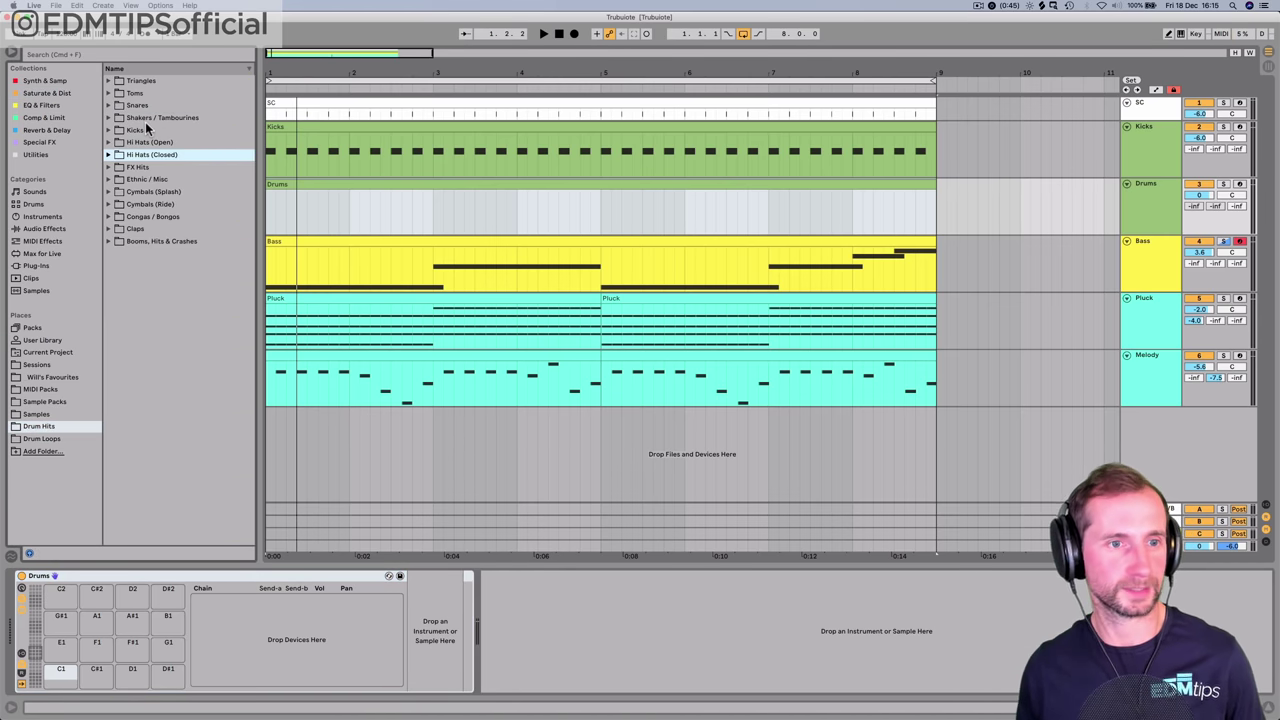
{"action": "key", "text": "Up"}
{"action": "key", "text": "Up"}
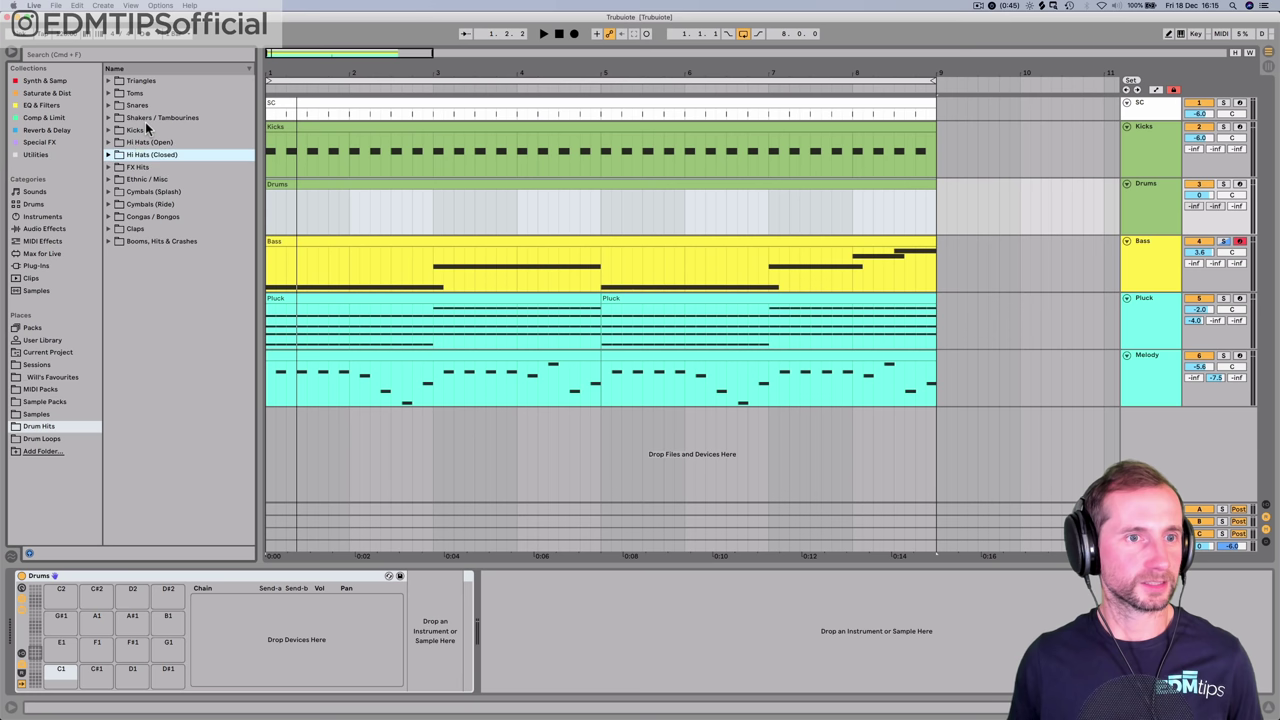
{"action": "left_click", "coordinate": [140, 196]}
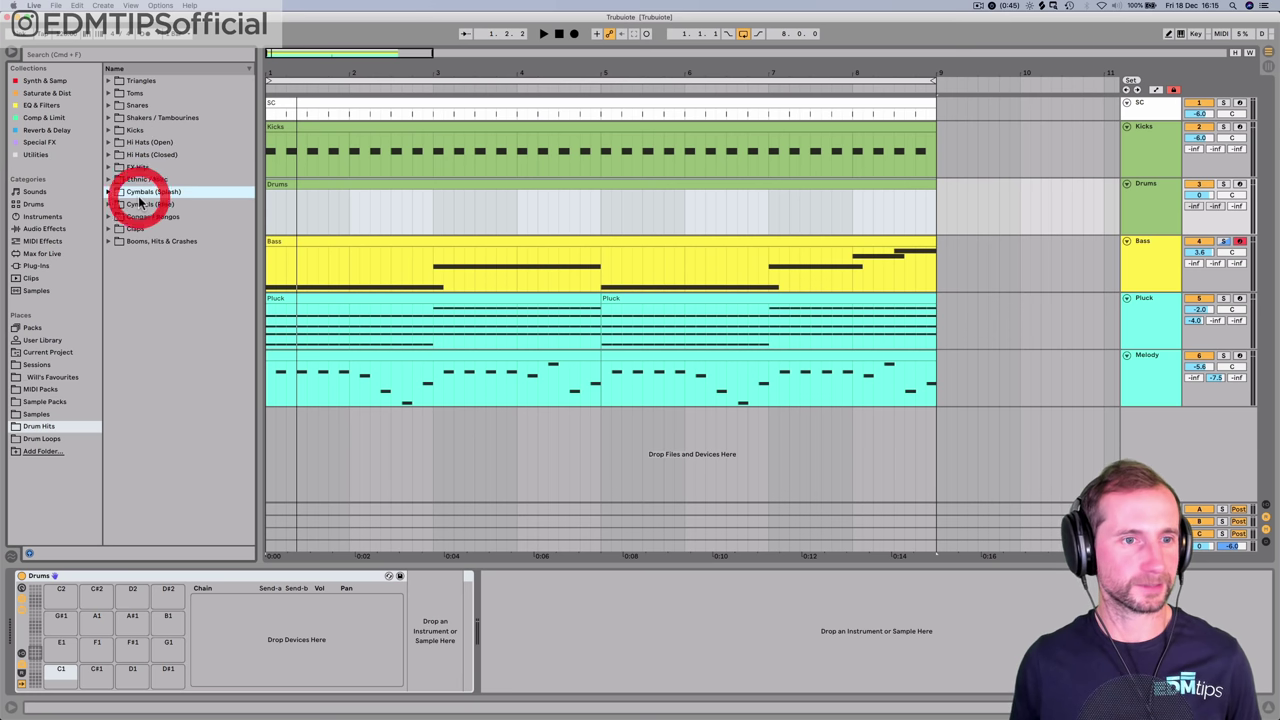
- Audition samples in the VEH1 Shakers folder and load VEH1 Shaker - 21.wav onto the Drums rack's C1 pad
{"action": "double_click", "coordinate": [150, 114]}
{"action": "key", "text": "Down"}
{"action": "key", "text": "Right"}
{"action": "key", "text": "Down"}
{"action": "key", "text": "Down"}
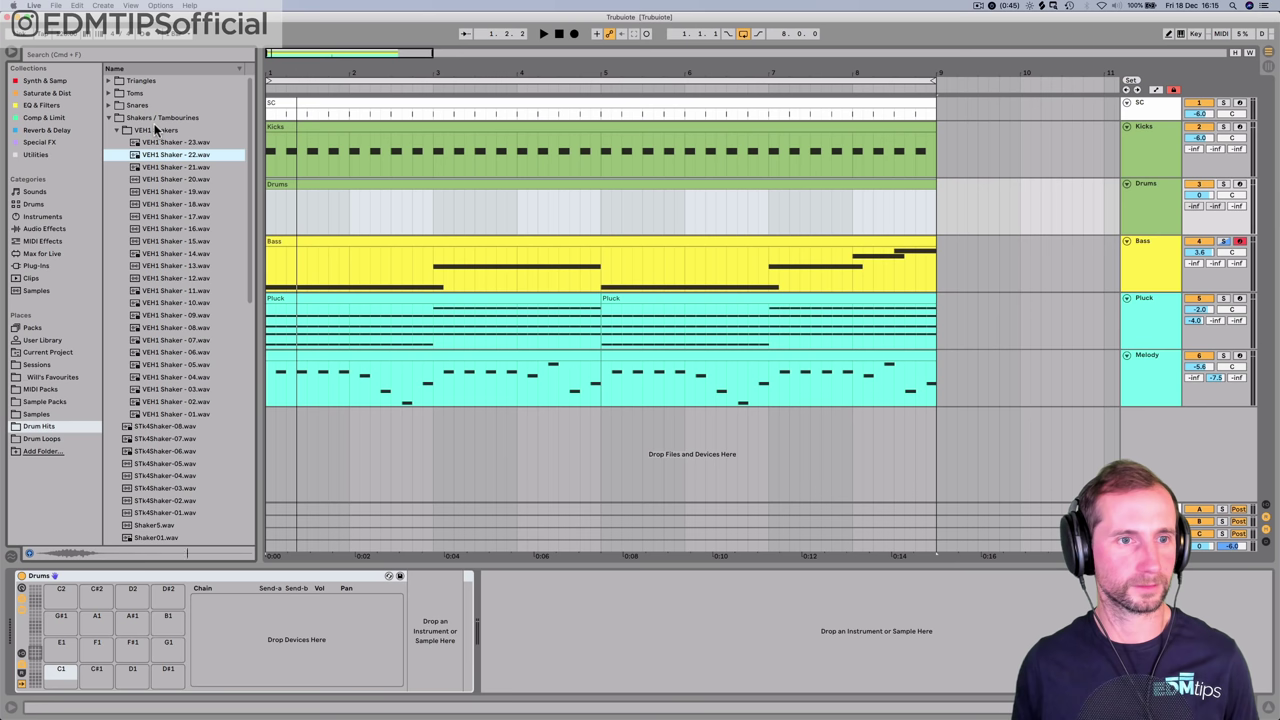
{"action": "key", "text": "Down"}
{"action": "key", "text": "Up"}
{"action": "key", "text": "Down"}
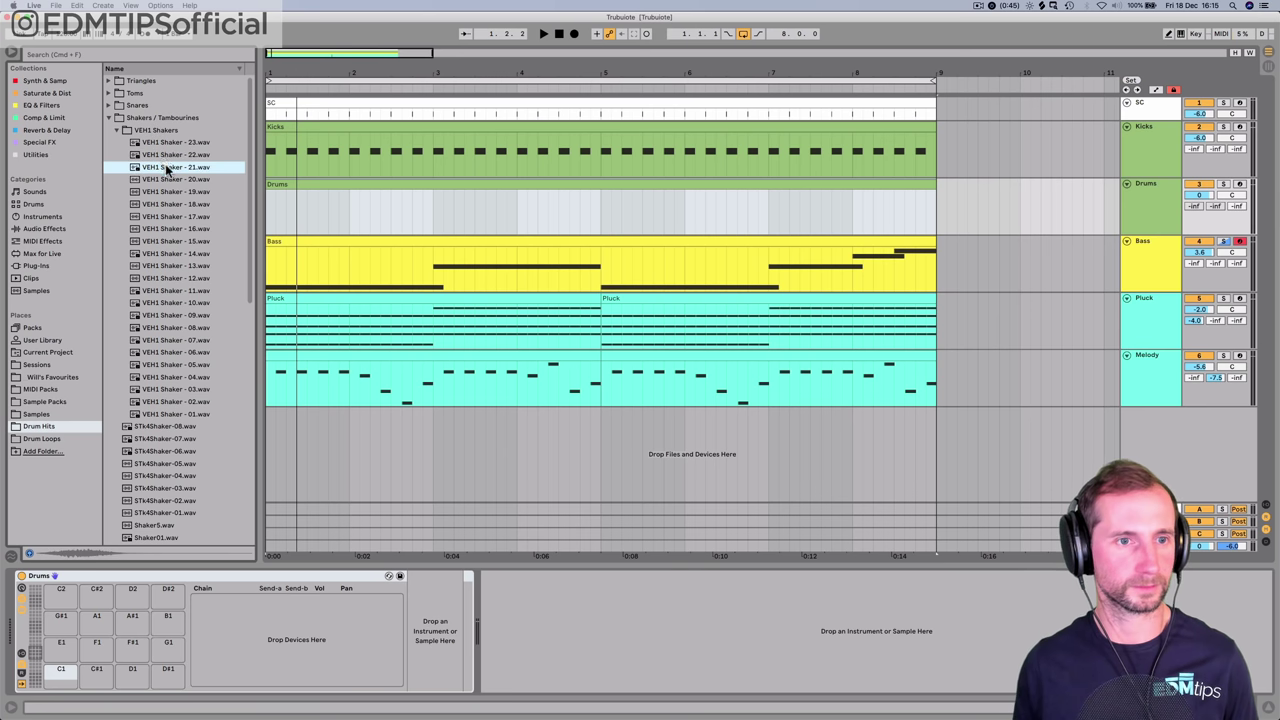
{"action": "left_click_drag", "start_coordinate": [165, 168], "coordinate": [58, 672]}
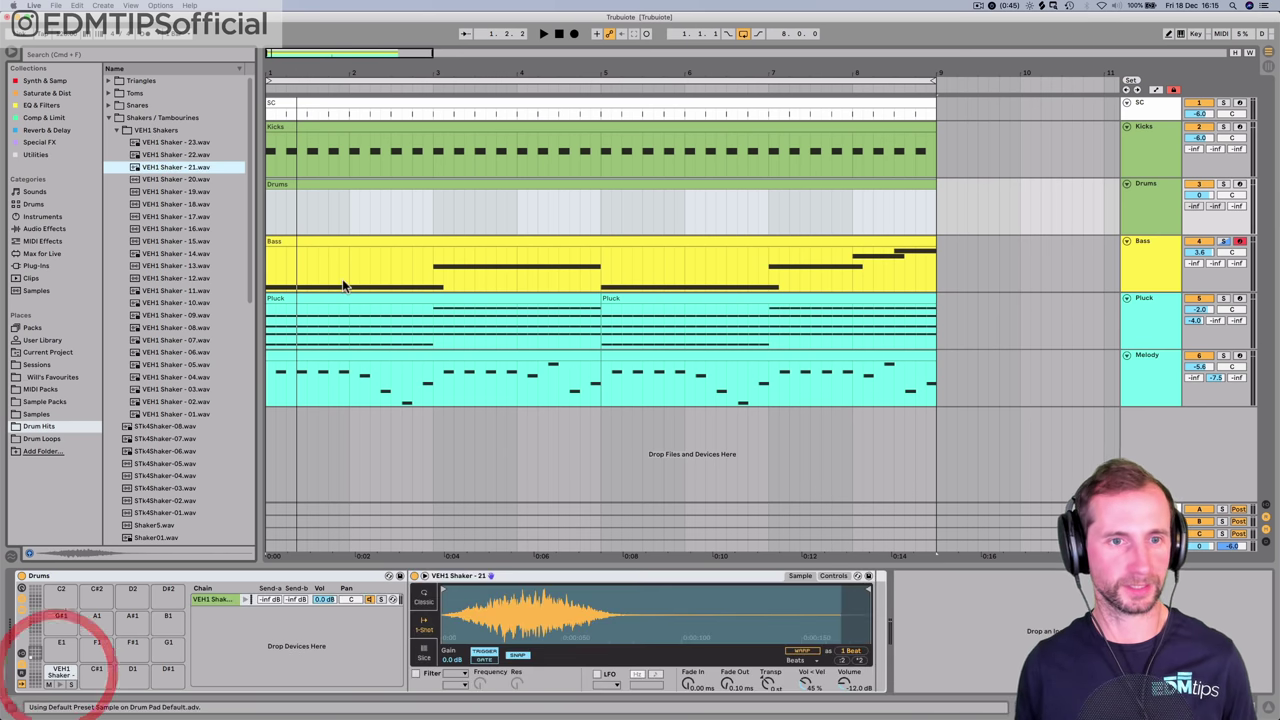
- Open the Drums clip's notes and add an eighth-note VEH1 Shaker - 21 hit on the first offbeat at 1.1.3
{"action": "double_click", "coordinate": [275, 185]}
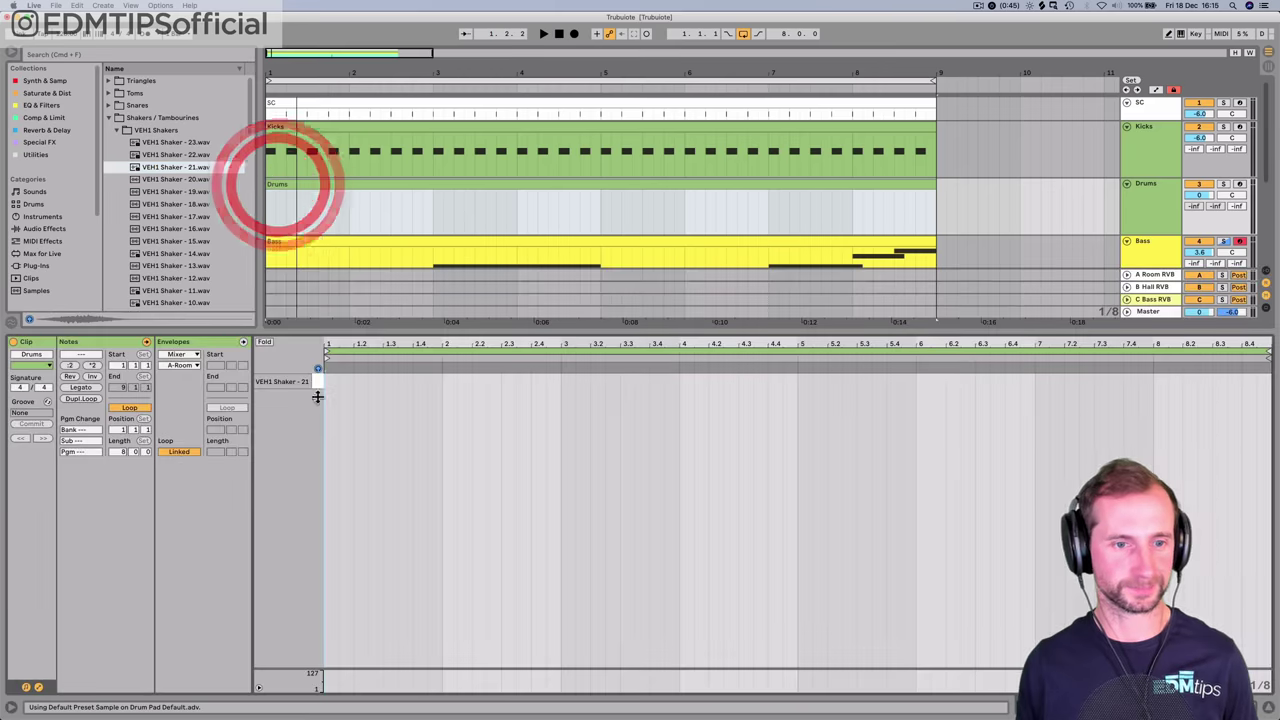
{"action": "double_click", "coordinate": [345, 382]}
{"action": "key", "text": "space"}
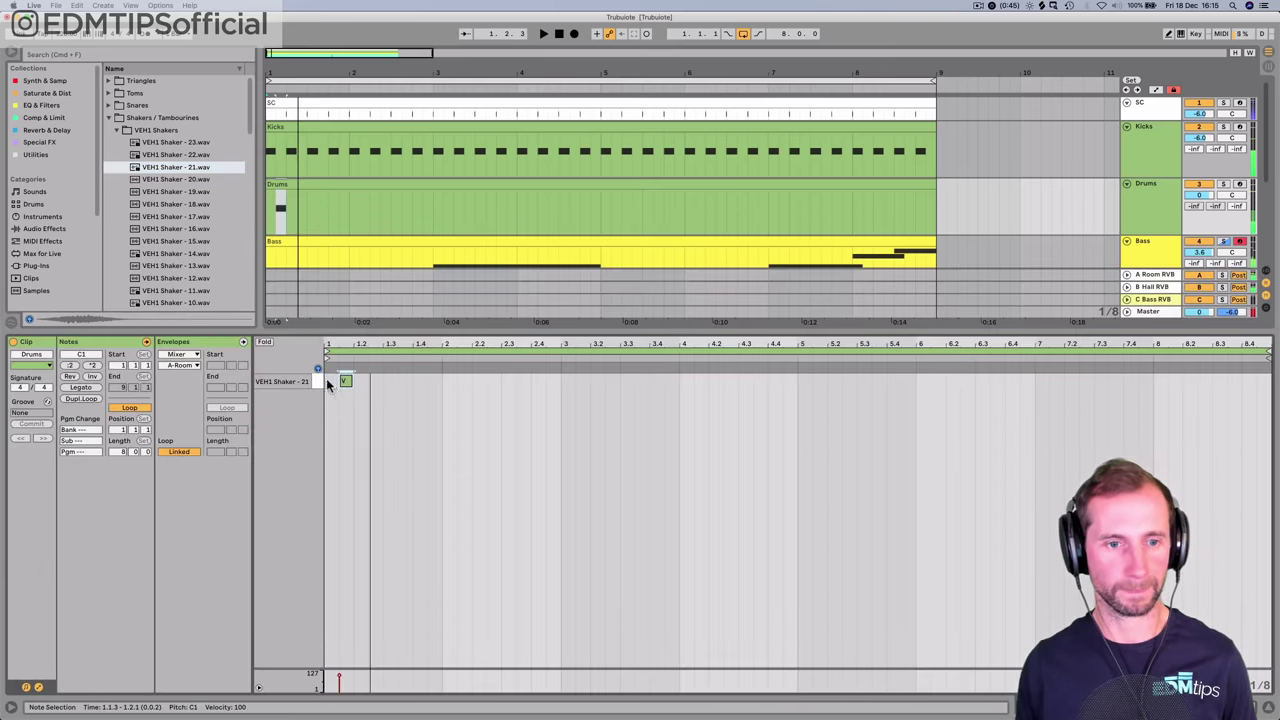
- Duplicate the first beat's shaker note across all eight bars of the Drums clip and listen to the loop
{"action": "left_click_drag", "start_coordinate": [326, 378], "coordinate": [349, 382]}
{"action": "key", "text": "super+d"}
{"action": "key", "text": "super+d"}
{"action": "key", "text": "super+d"}
{"action": "key", "text": "super+d"}
{"action": "key", "text": "super+d"}
{"action": "key", "text": "super+d"}
{"action": "key", "text": "super+d"}
{"action": "key", "text": "super+d"}
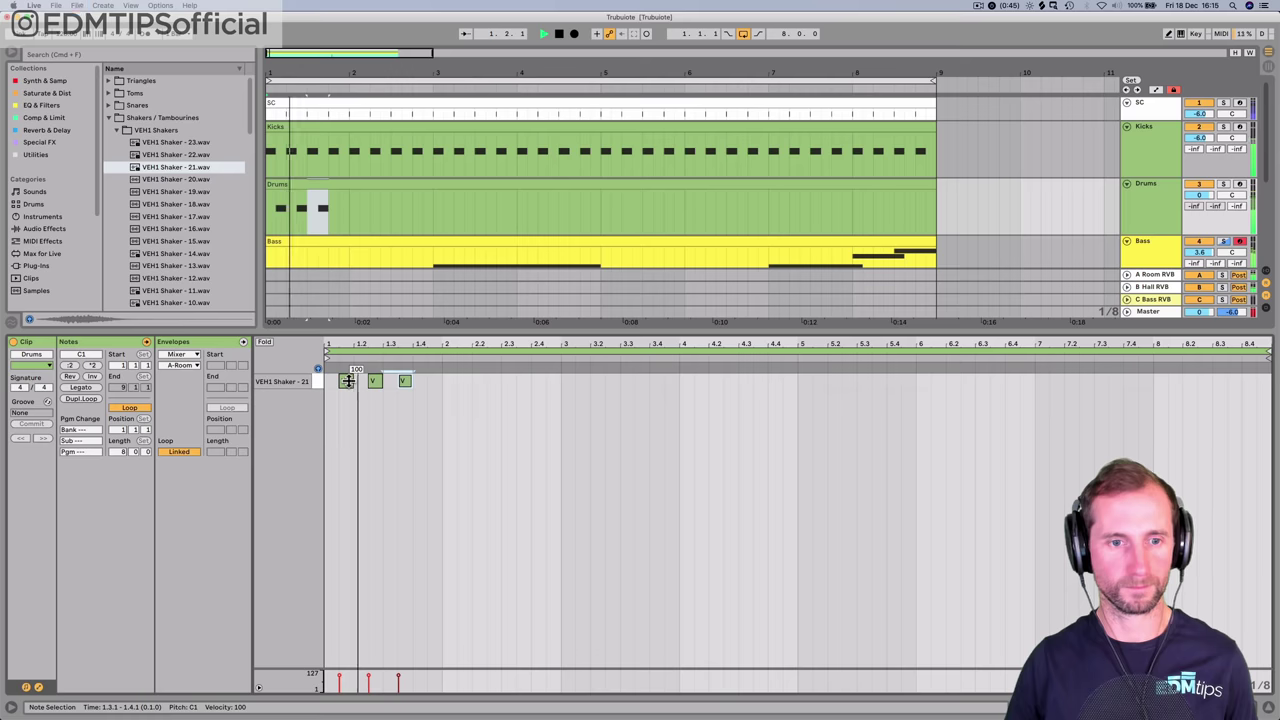
{"action": "key", "text": "space"}
{"action": "key", "text": "super+d"}
{"action": "key", "text": "super+d"}
{"action": "key", "text": "super+d"}
{"action": "key", "text": "super+d"}
{"action": "key", "text": "super+d"}
{"action": "key", "text": "super+d"}
{"action": "key", "text": "super+d"}
{"action": "key", "text": "super+d"}
{"action": "key", "text": "super+d"}
{"action": "key", "text": "super+d"}
{"action": "key", "text": "super+d"}
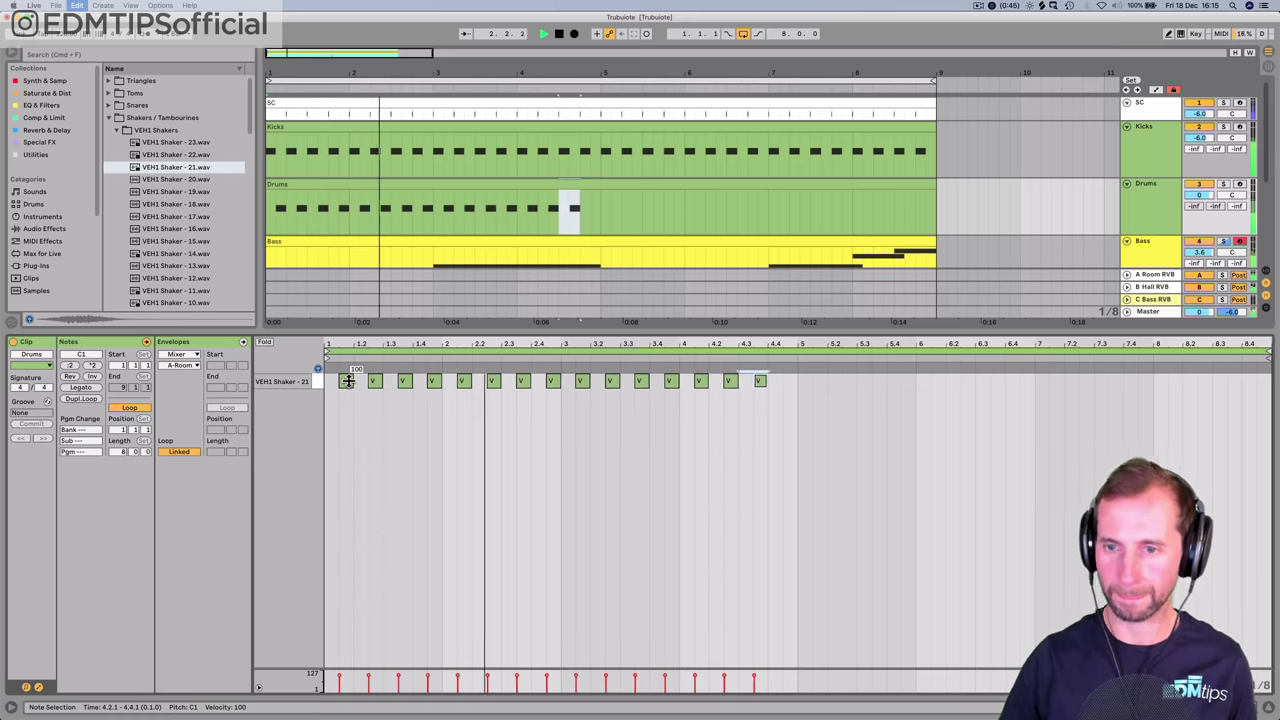
{"action": "key", "text": "super+d"}
{"action": "key", "text": "super+d"}
{"action": "key", "text": "super+d"}
{"action": "key", "text": "super+d"}
{"action": "key", "text": "super+d"}
{"action": "key", "text": "super+d"}
{"action": "key", "text": "super+d"}
{"action": "key", "text": "super+d"}
{"action": "key", "text": "super+d"}
{"action": "key", "text": "super+d"}
{"action": "key", "text": "super+d"}
{"action": "key", "text": "super+d"}
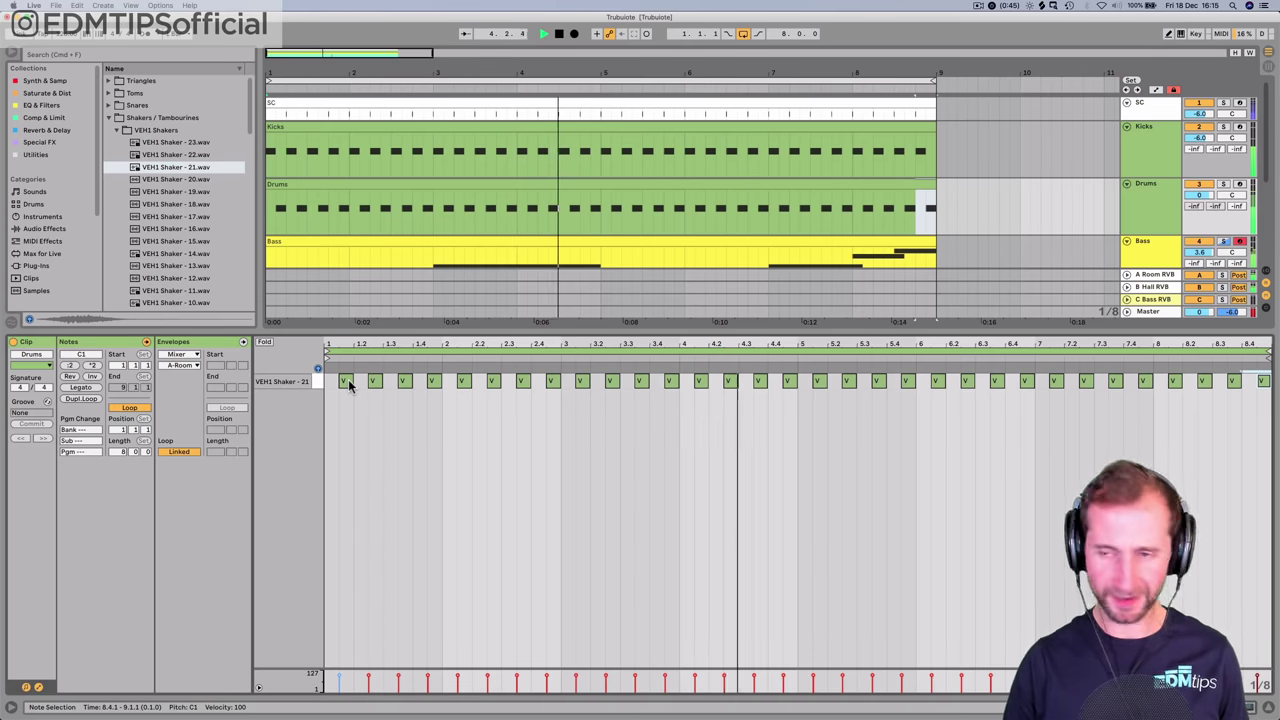
{"action": "key", "text": "shift+Tab"}
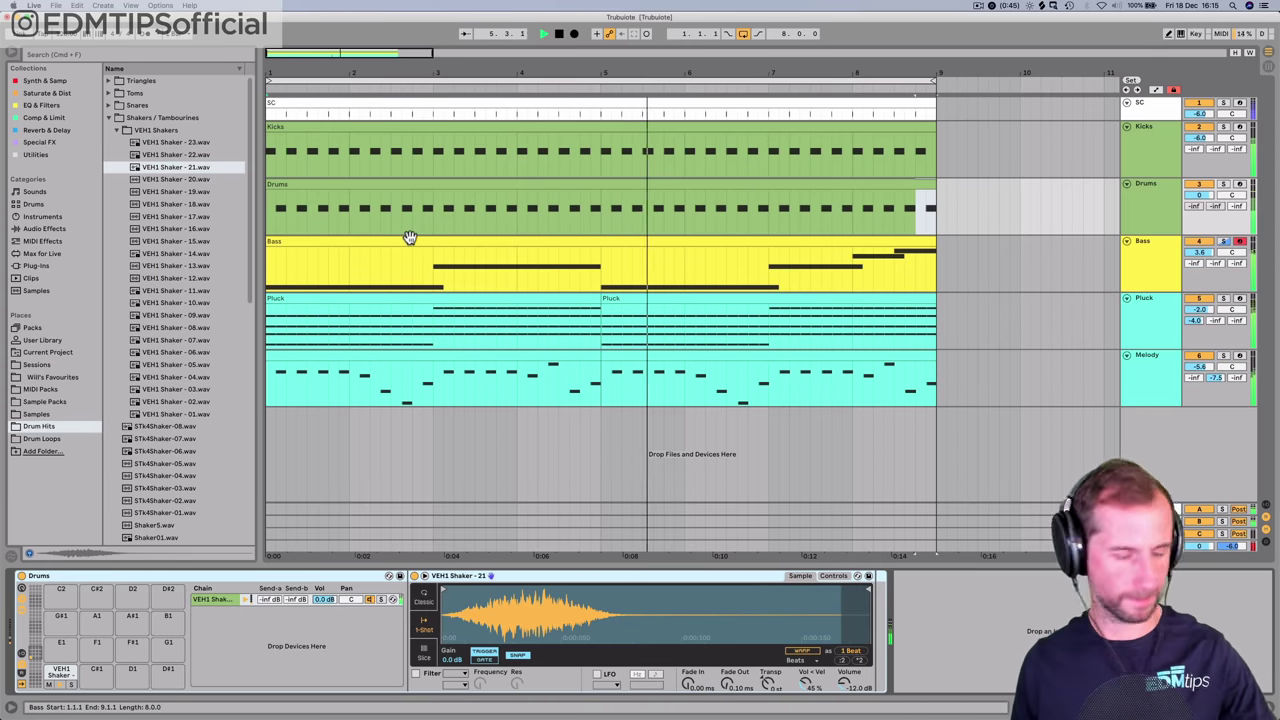
{"action": "key", "text": "space"}
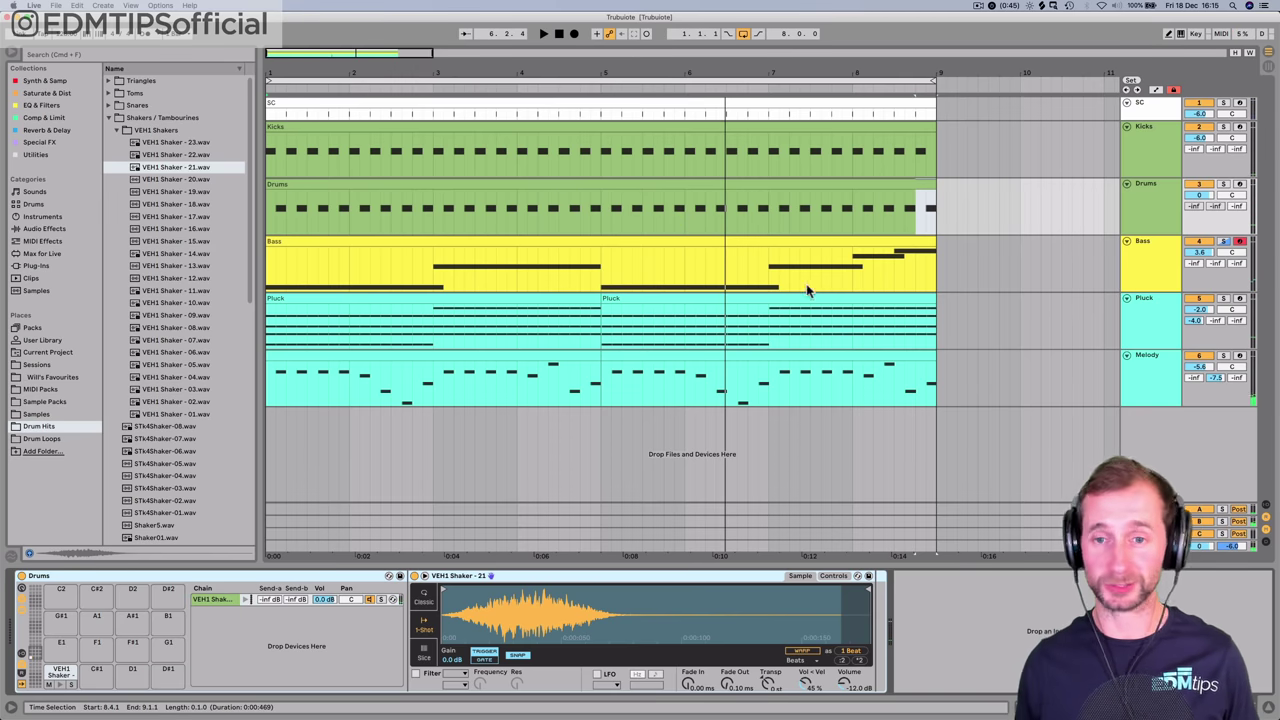
- Collapse the Shakers / Tambourines folder and expand the VEH3 Claps folder inside Claps
{"action": "left_click", "coordinate": [110, 118]}
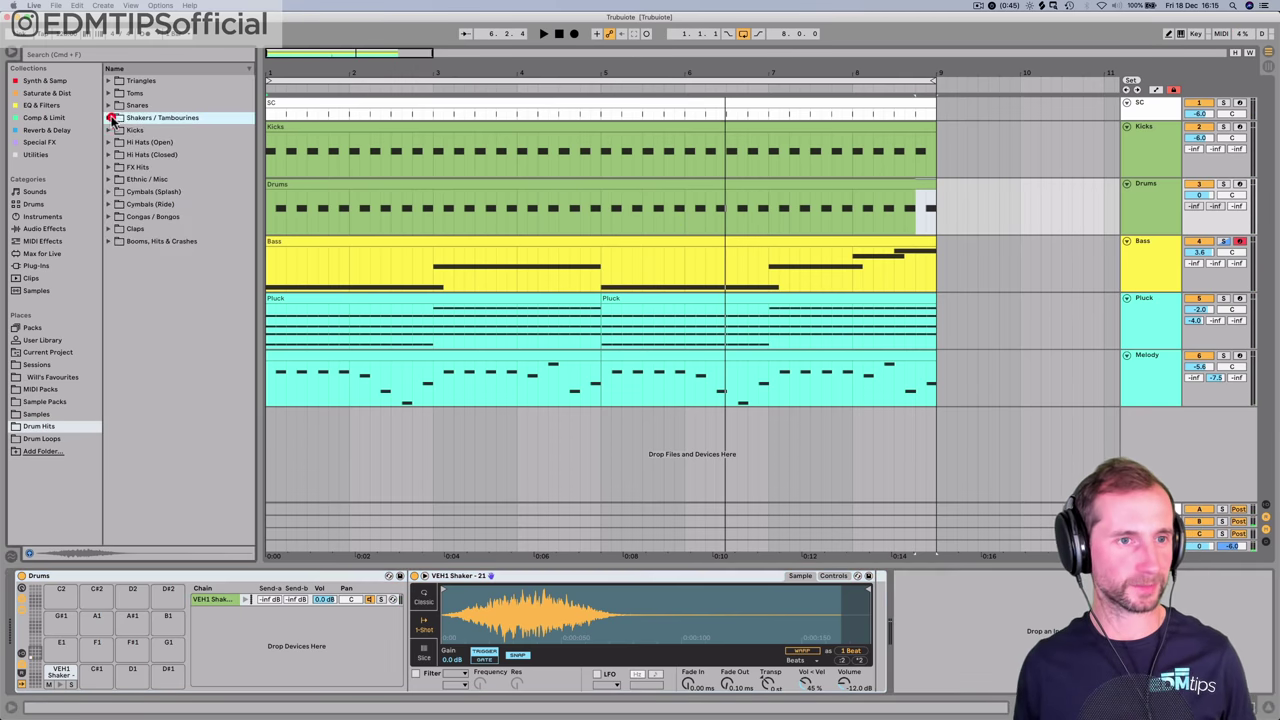
{"action": "left_click", "coordinate": [137, 182]}
{"action": "key", "text": "Down"}
{"action": "key", "text": "Down"}
{"action": "key", "text": "Down"}
{"action": "key", "text": "Down"}
{"action": "key", "text": "Right"}
{"action": "key", "text": "Down"}
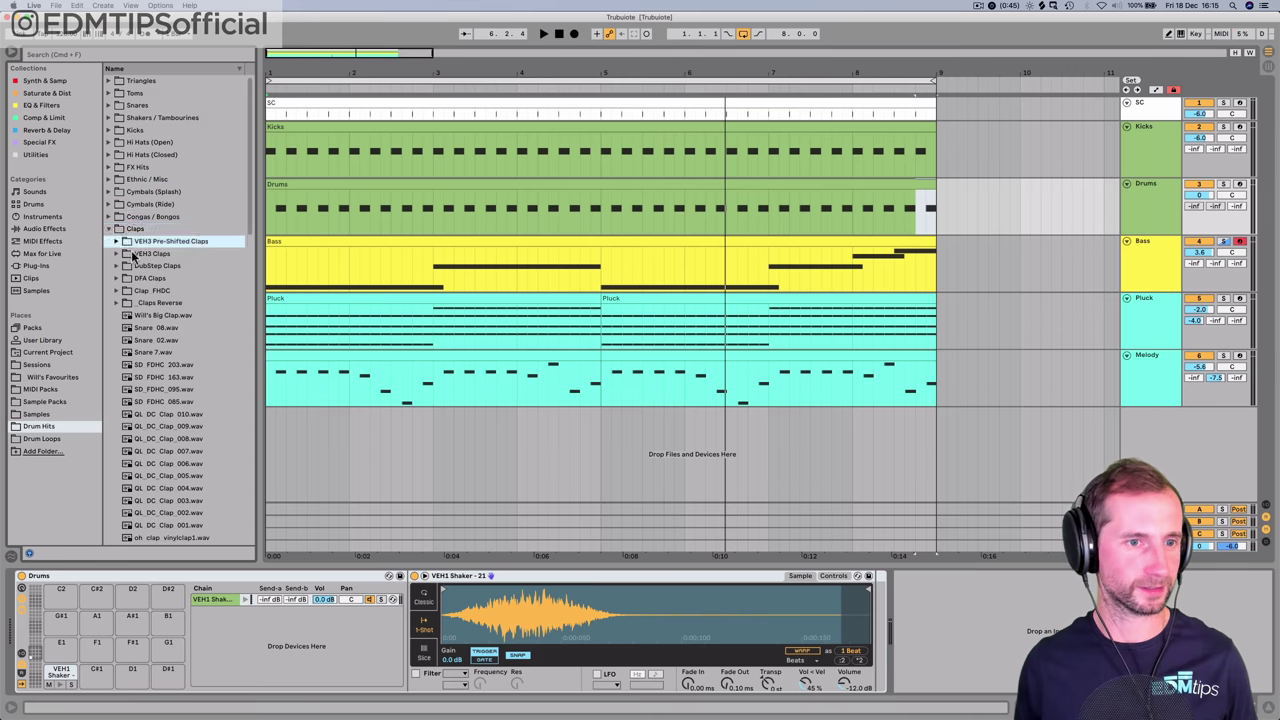
{"action": "key", "text": "Down"}
{"action": "key", "text": "Right"}
- Audition the clap samples in the VEH3 Claps folder, starting from VEH3 Claps 140.wav
{"action": "key", "text": "Down"}
{"action": "key", "text": "Down"}
{"action": "key", "text": "Down"}
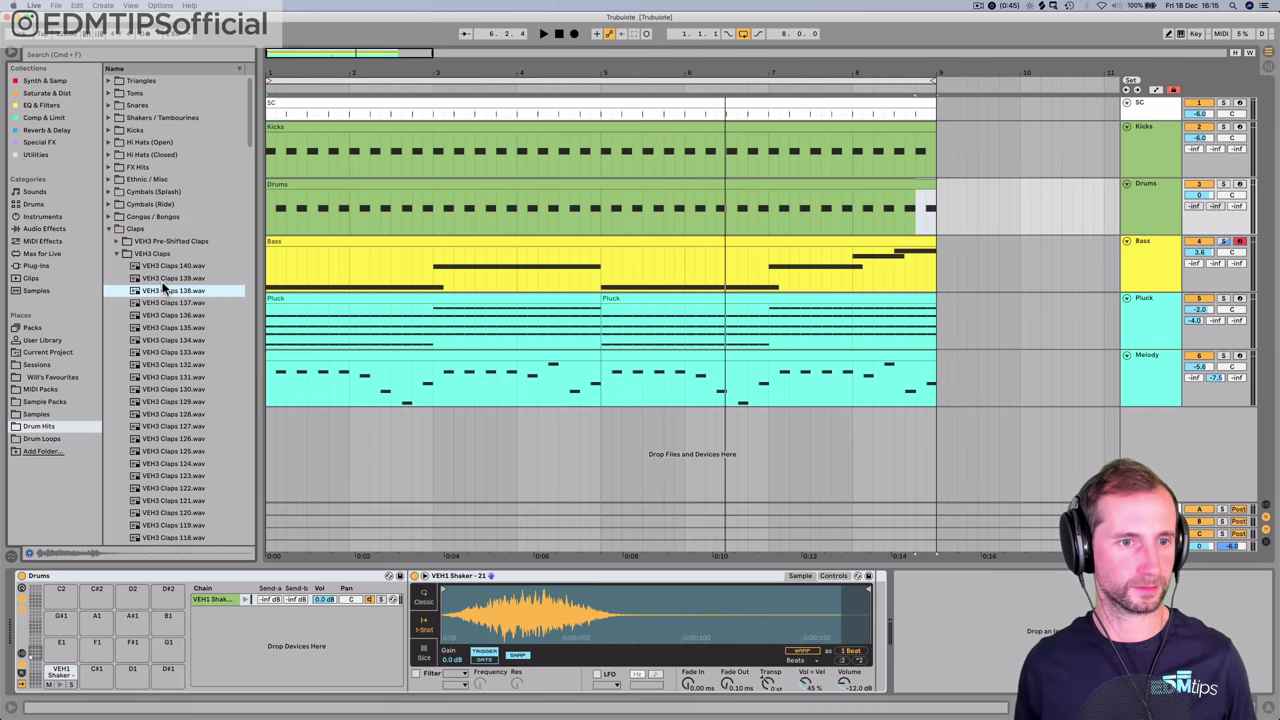
{"action": "key", "text": "Up"}
{"action": "key", "text": "Up"}
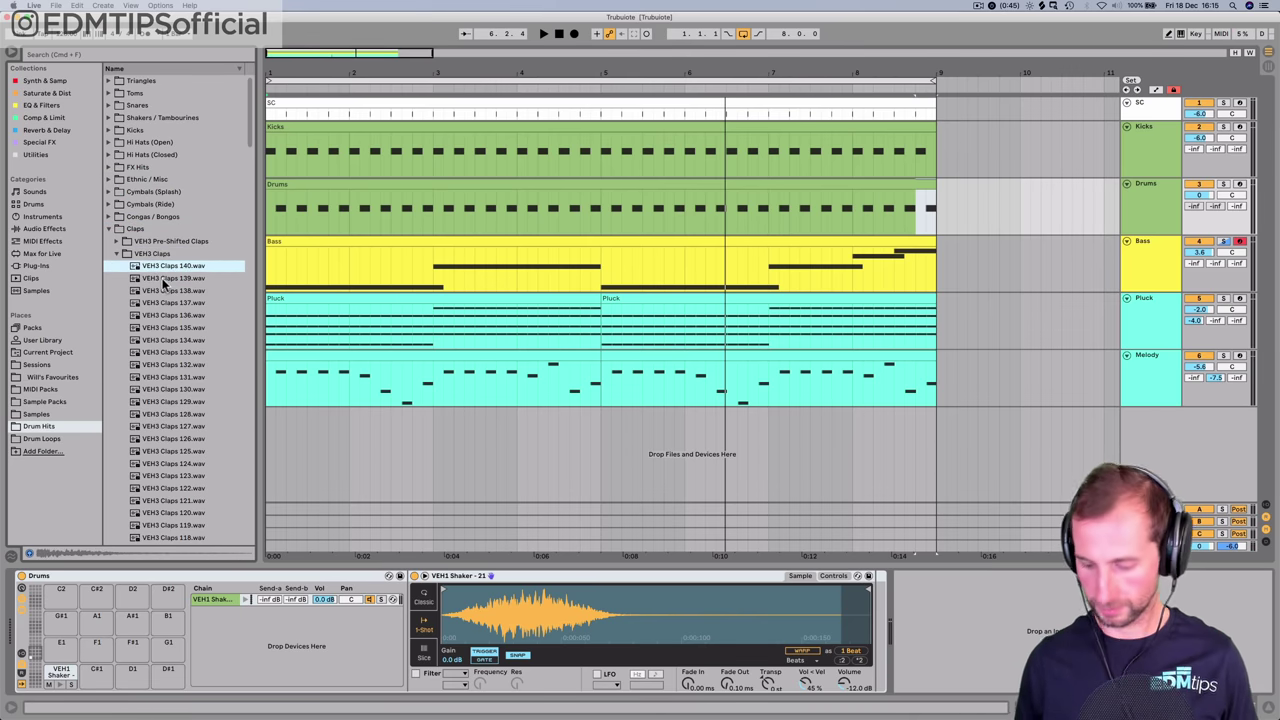
{"action": "left_click", "coordinate": [166, 332]}
{"action": "key", "text": "Down"}
{"action": "key", "text": "Down"}
{"action": "key", "text": "Down"}
{"action": "key", "text": "Down"}
{"action": "key", "text": "Down"}
{"action": "key", "text": "Down"}
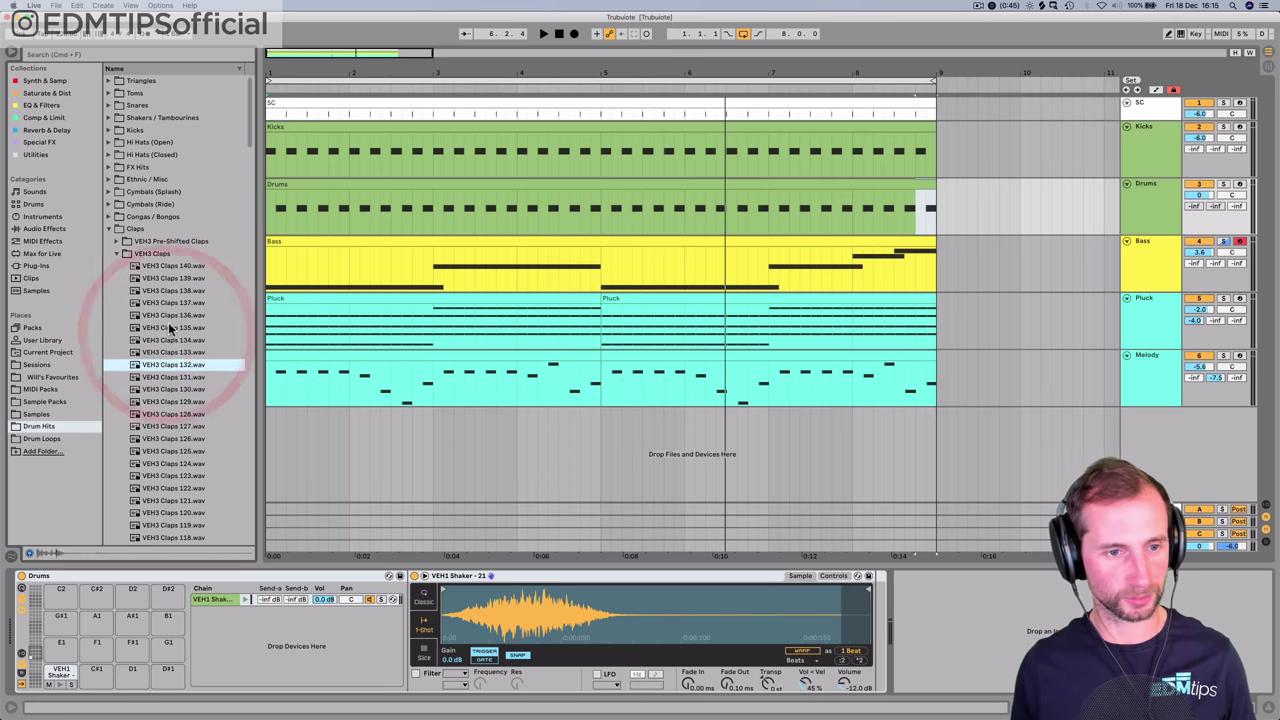
{"action": "key", "text": "Down"}
- Audition claps further down the folder and add VEH3 Claps 110.wav to the Drums rack below the shaker chain
{"action": "scroll", "coordinate": [164, 395], "scroll_direction": "down", "scroll_amount": 5}
{"action": "left_click", "coordinate": [166, 394]}
{"action": "key", "text": "Down"}
{"action": "key", "text": "Down"}
{"action": "key", "text": "Down"}
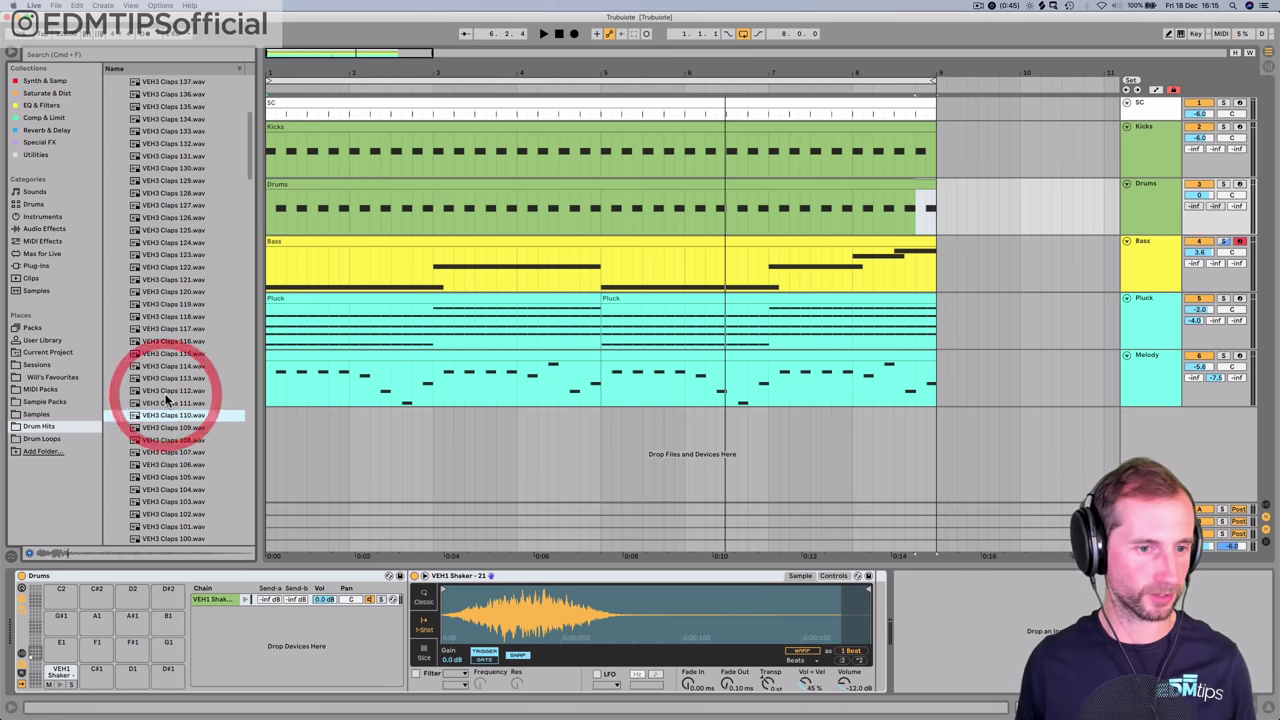
{"action": "key", "text": "Up"}
{"action": "key", "text": "Down"}
{"action": "key", "text": "Up"}
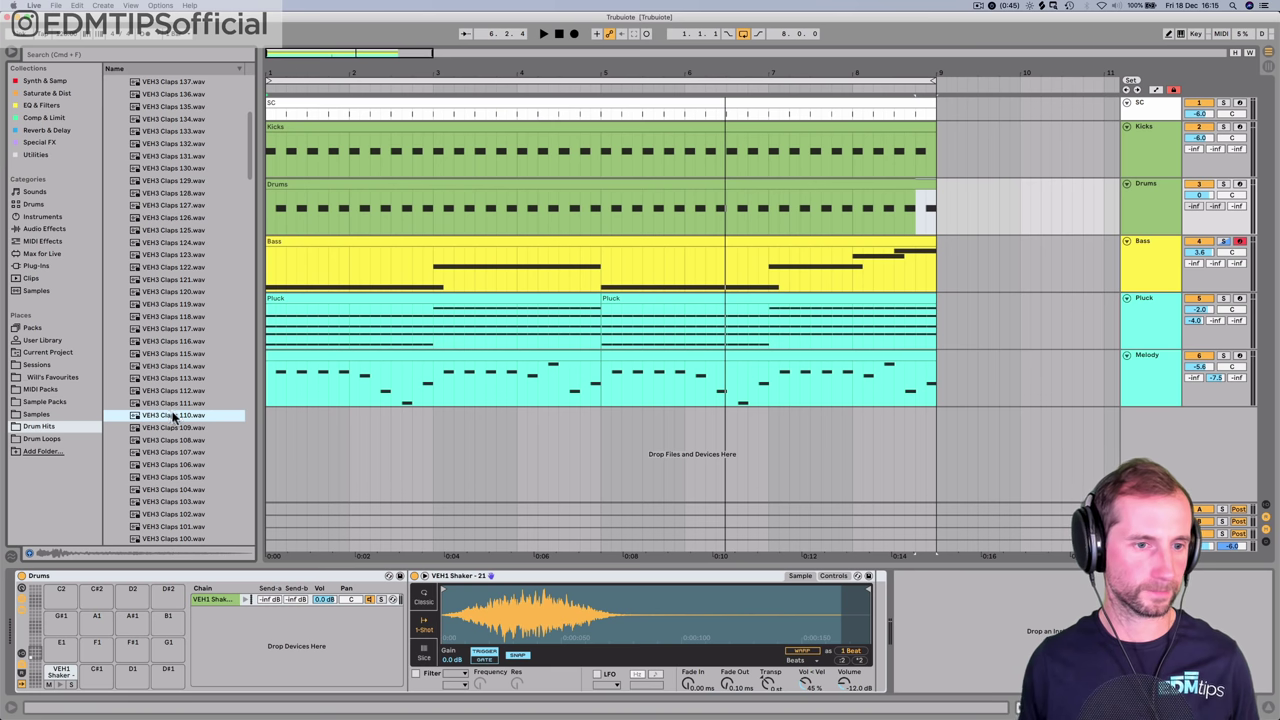
{"action": "key", "text": "space"}
{"action": "key", "text": "space"}
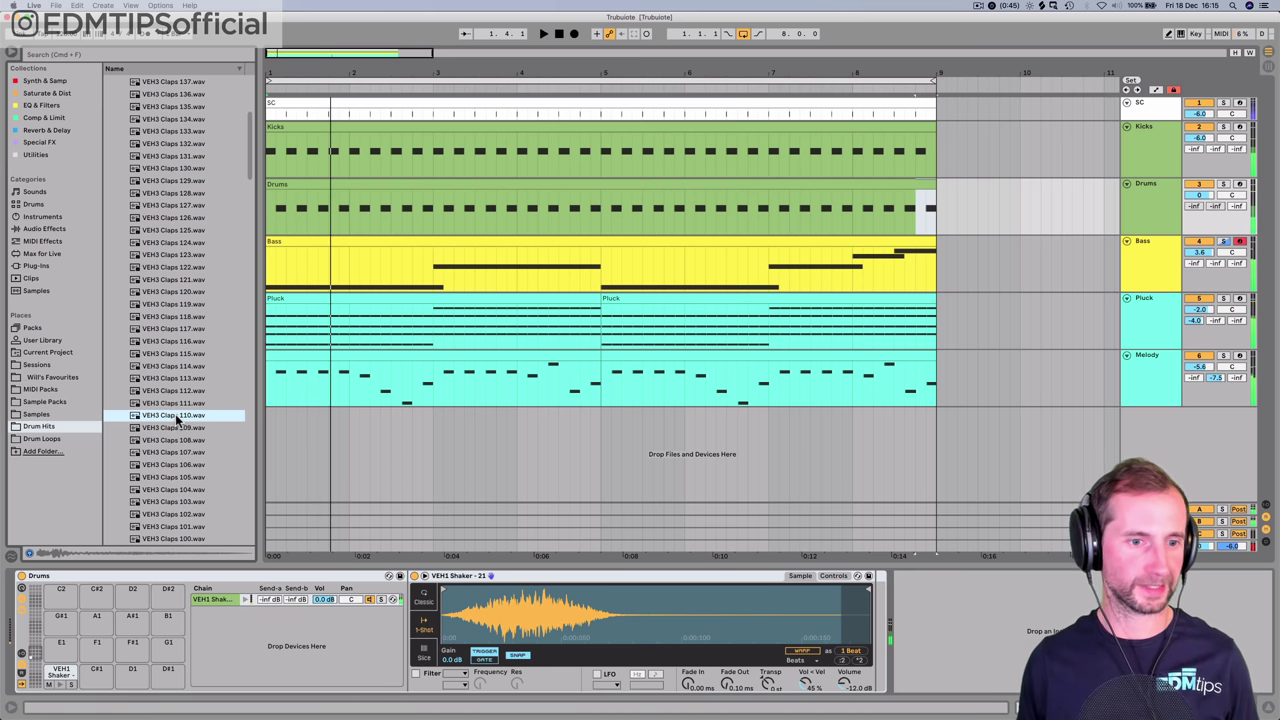
{"action": "left_click_drag", "start_coordinate": [175, 413], "coordinate": [224, 619]}
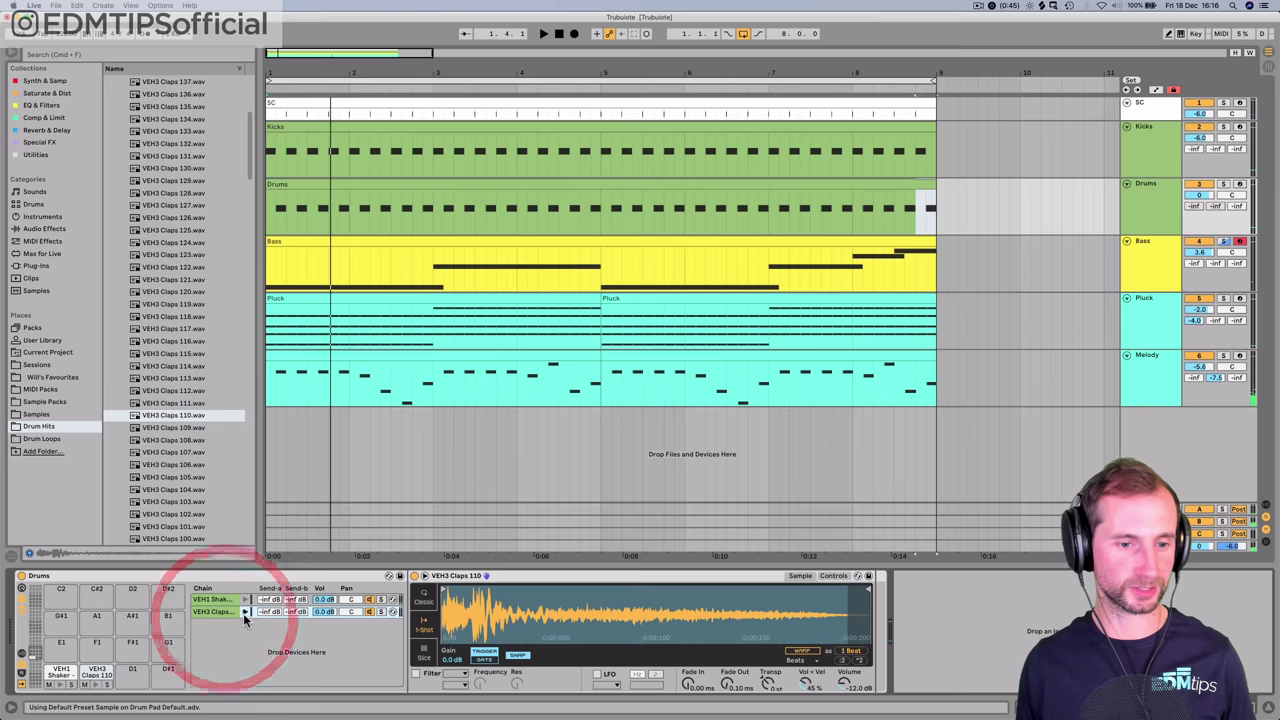
- Preview the VEH3 Claps 110 chain and add a clap note on beat 1.2 of the Drums clip
{"action": "left_click", "coordinate": [247, 613]}
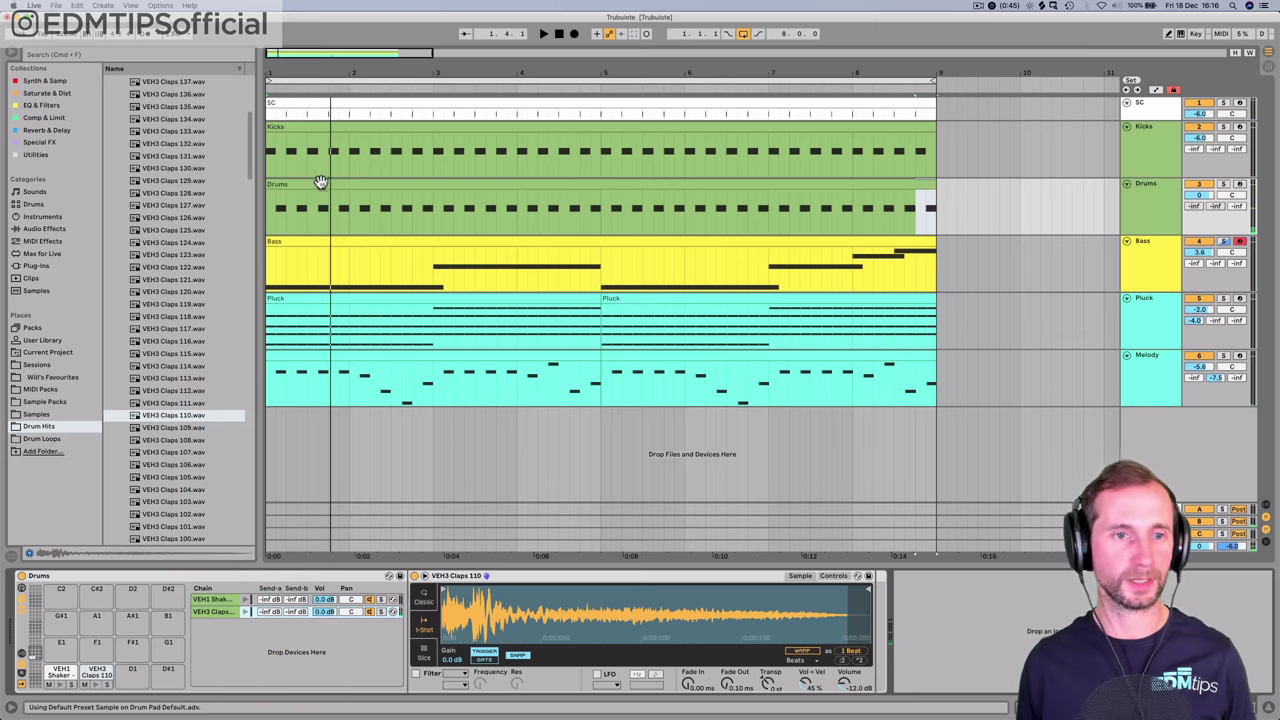
{"action": "double_click", "coordinate": [311, 180]}
{"action": "double_click", "coordinate": [358, 384]}
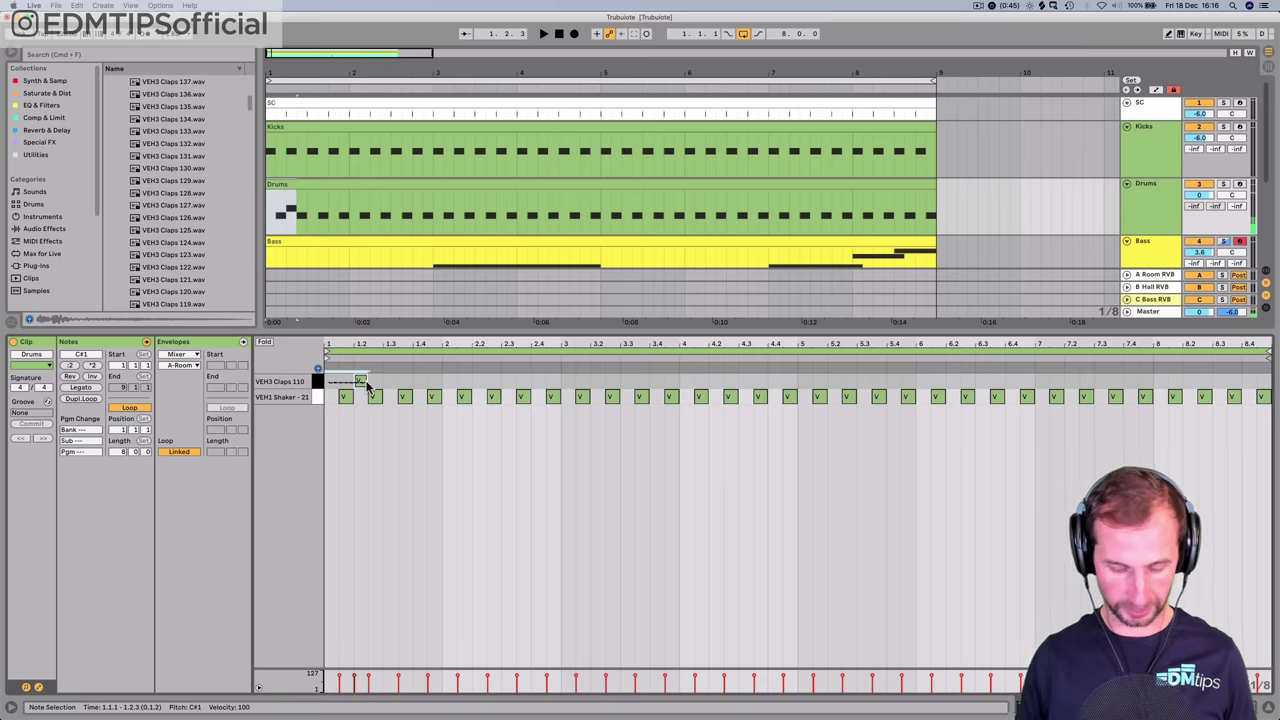
- Duplicate the first two beats' clap note across all eight bars of the Drums clip and start loop playback
{"action": "key", "text": "super+d"}
{"action": "key", "text": "super+d"}
{"action": "key", "text": "super+d"}
{"action": "key", "text": "super+d"}
{"action": "key", "text": "super+d"}
{"action": "key", "text": "super+d"}
{"action": "key", "text": "super+d"}
{"action": "key", "text": "super+d"}
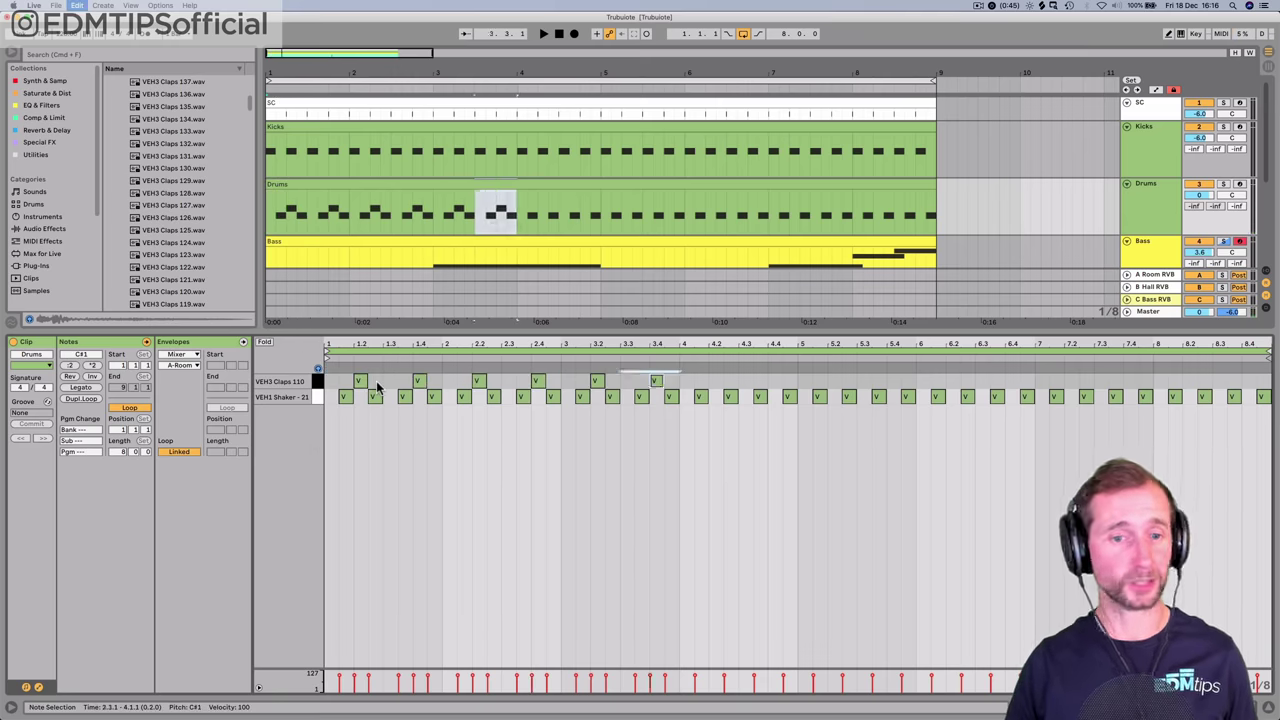
{"action": "key", "text": "space"}
{"action": "key", "text": "super+d"}
{"action": "key", "text": "super+d"}
{"action": "key", "text": "super+d"}
{"action": "key", "text": "super+d"}
{"action": "key", "text": "super+d"}
{"action": "key", "text": "super+d"}
{"action": "key", "text": "super+d"}
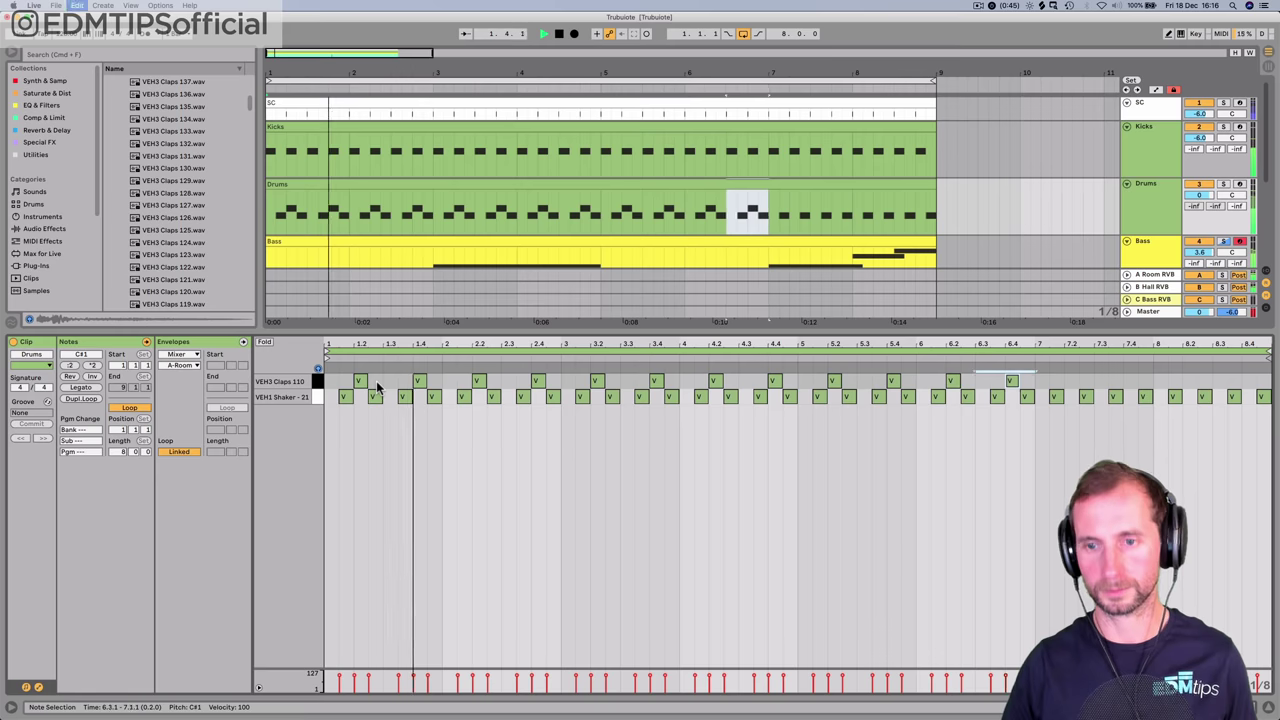
- Hot-swap the clap sample during playback, trying the samples below VEH3 Claps 110.wav as far as VEH3 Claps 107.wav
{"action": "key", "text": "shift+Tab"}
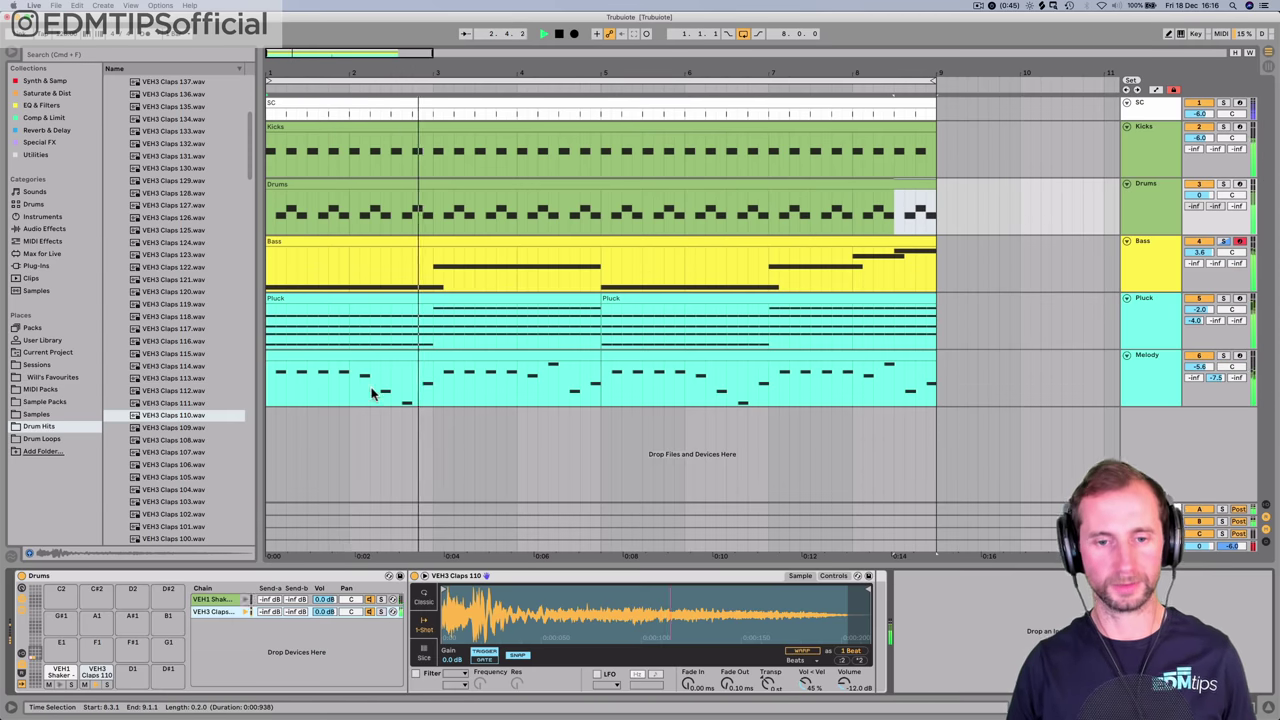
{"action": "left_click", "coordinate": [865, 639]}
{"action": "key", "text": "Down"}
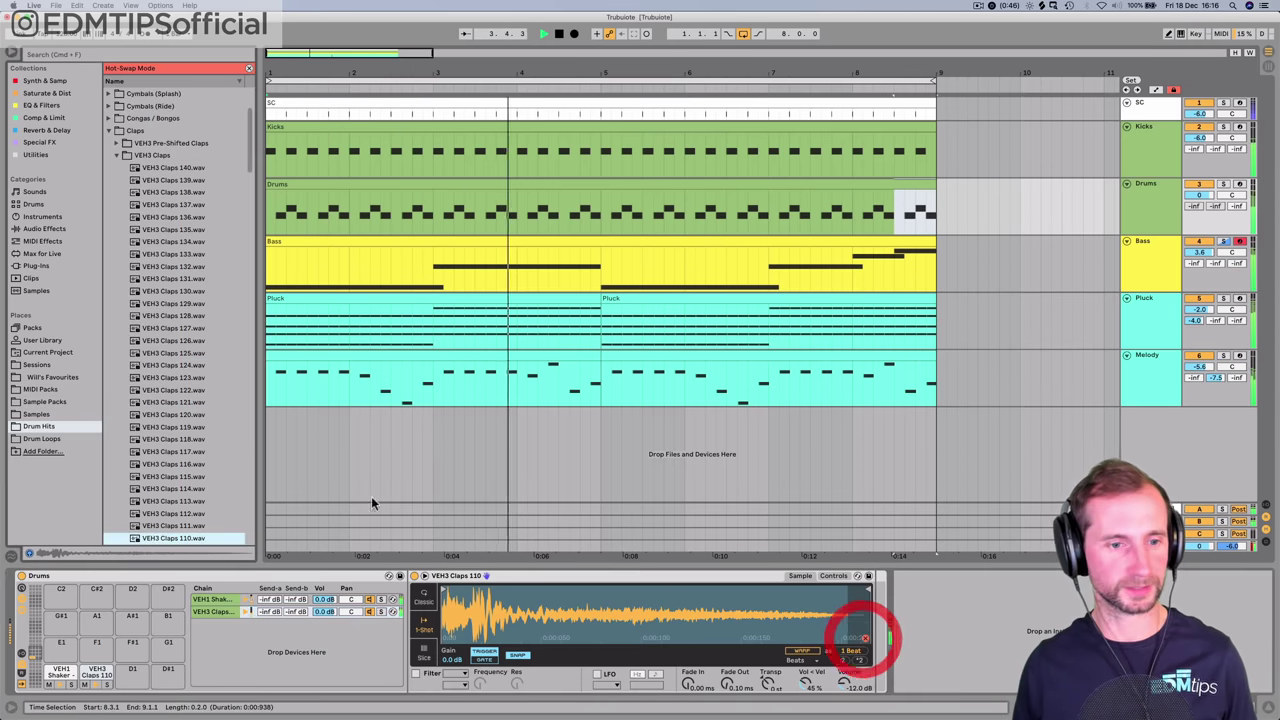
{"action": "key", "text": "Return"}
{"action": "key", "text": "Down"}
{"action": "key", "text": "Return"}
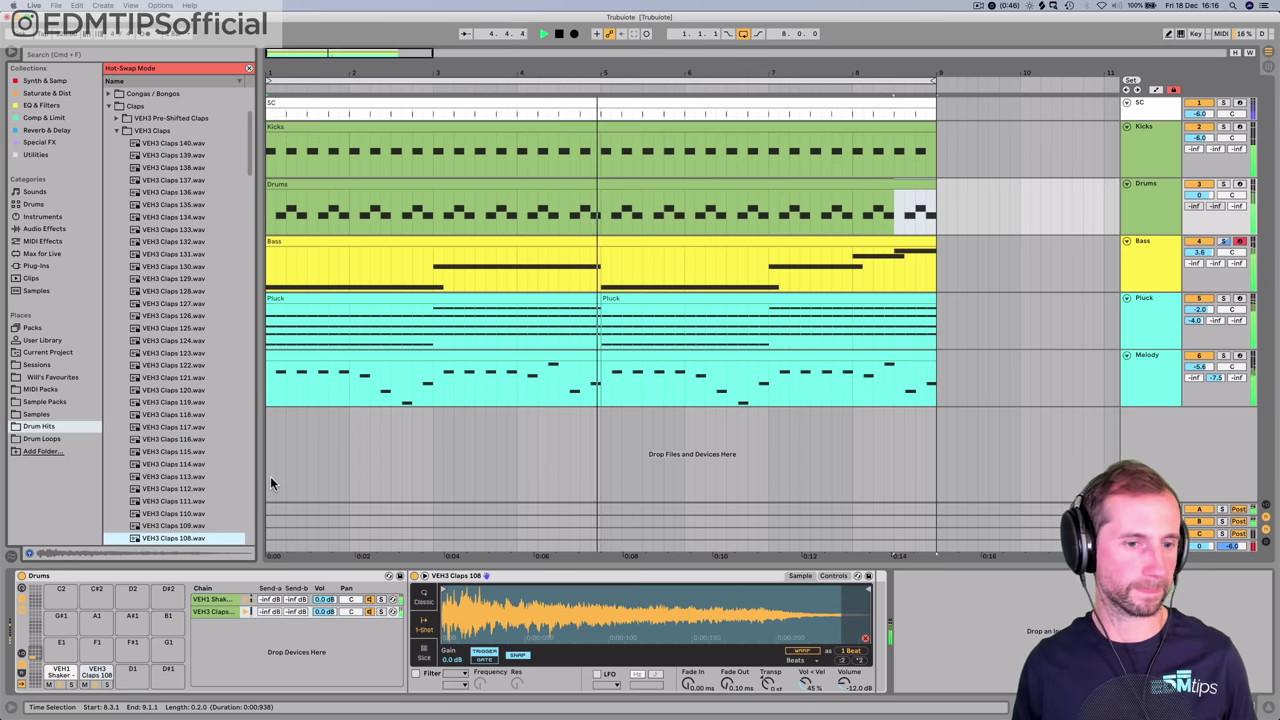
{"action": "key", "text": "Down"}
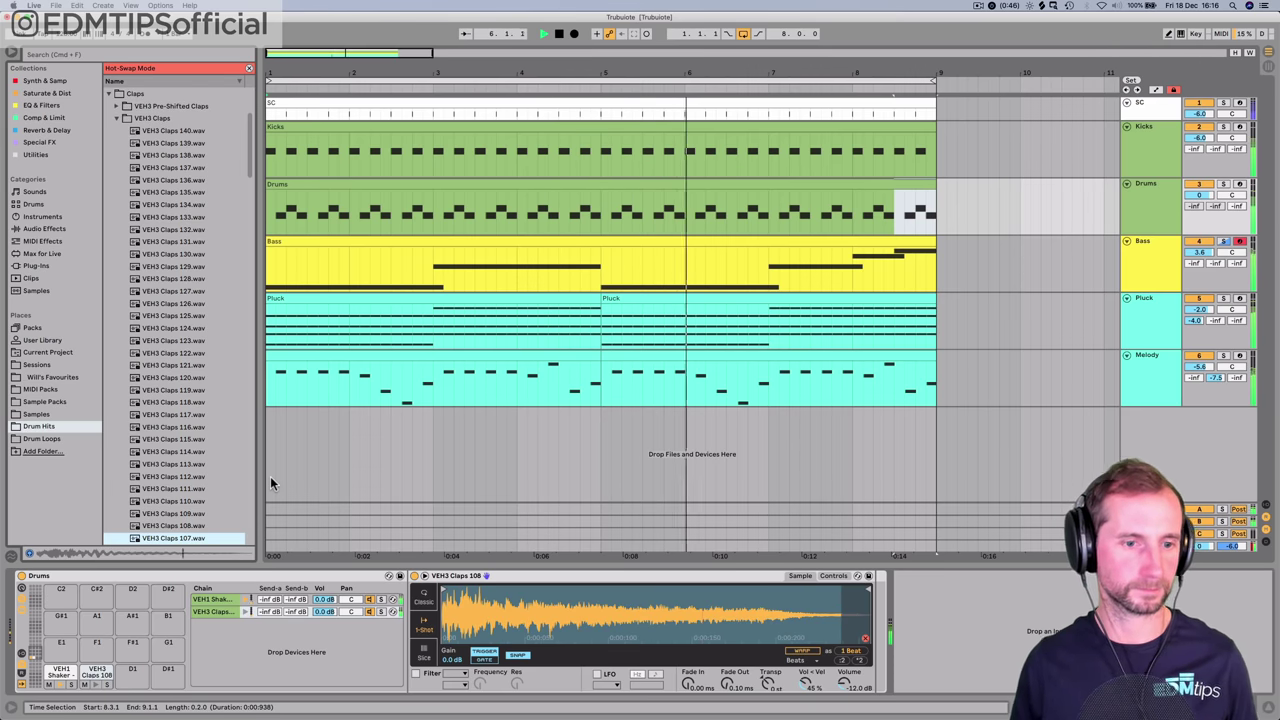
{"action": "key", "text": "Return"}
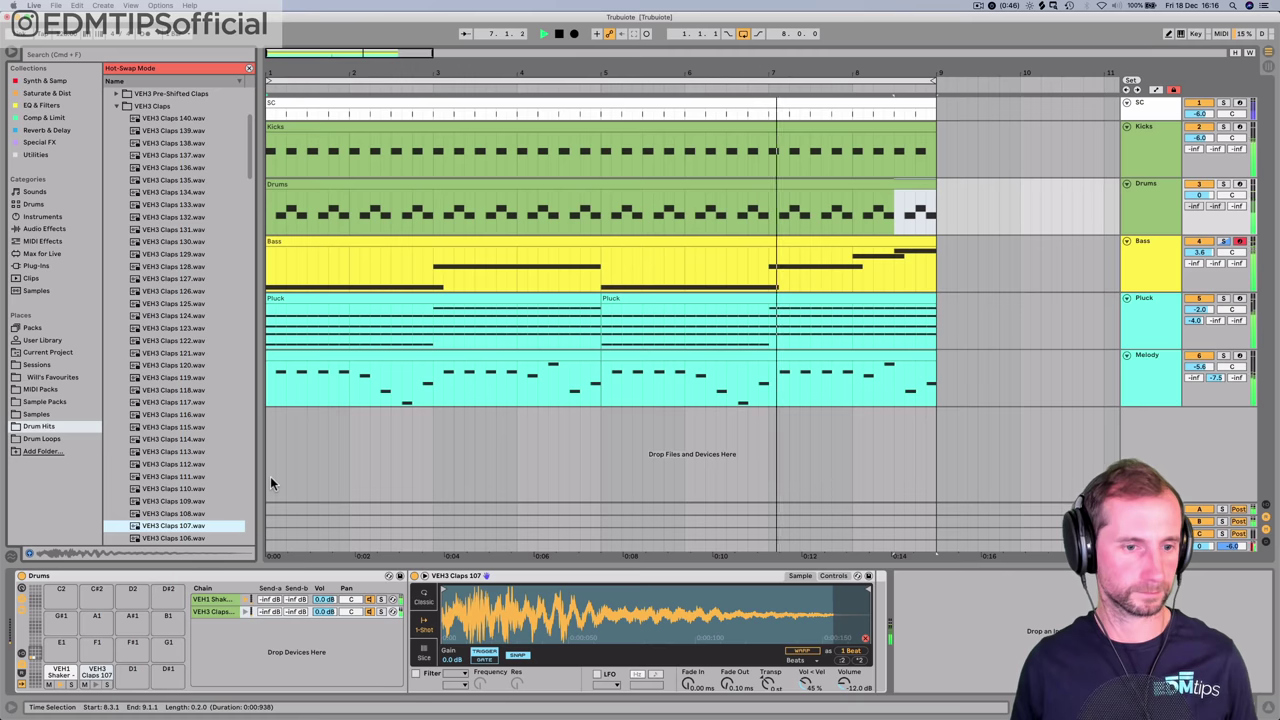
- Compare VEH3 Claps 108.wav and VEH3 Claps 110.wav in the playing loop and keep VEH3 Claps 110.wav in the clap chain
{"action": "key", "text": "Up"}
{"action": "key", "text": "Return"}
{"action": "key", "text": "Up"}
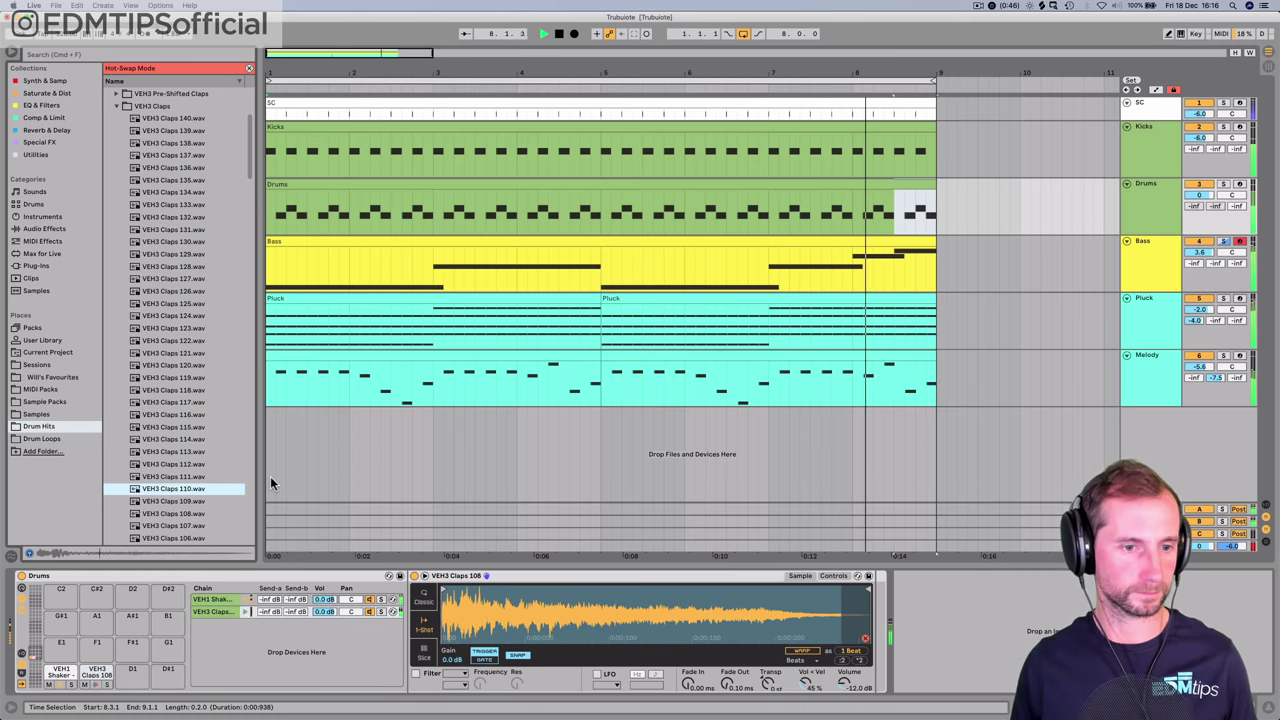
{"action": "key", "text": "Return"}
{"action": "key", "text": "Up"}
{"action": "key", "text": "Return"}
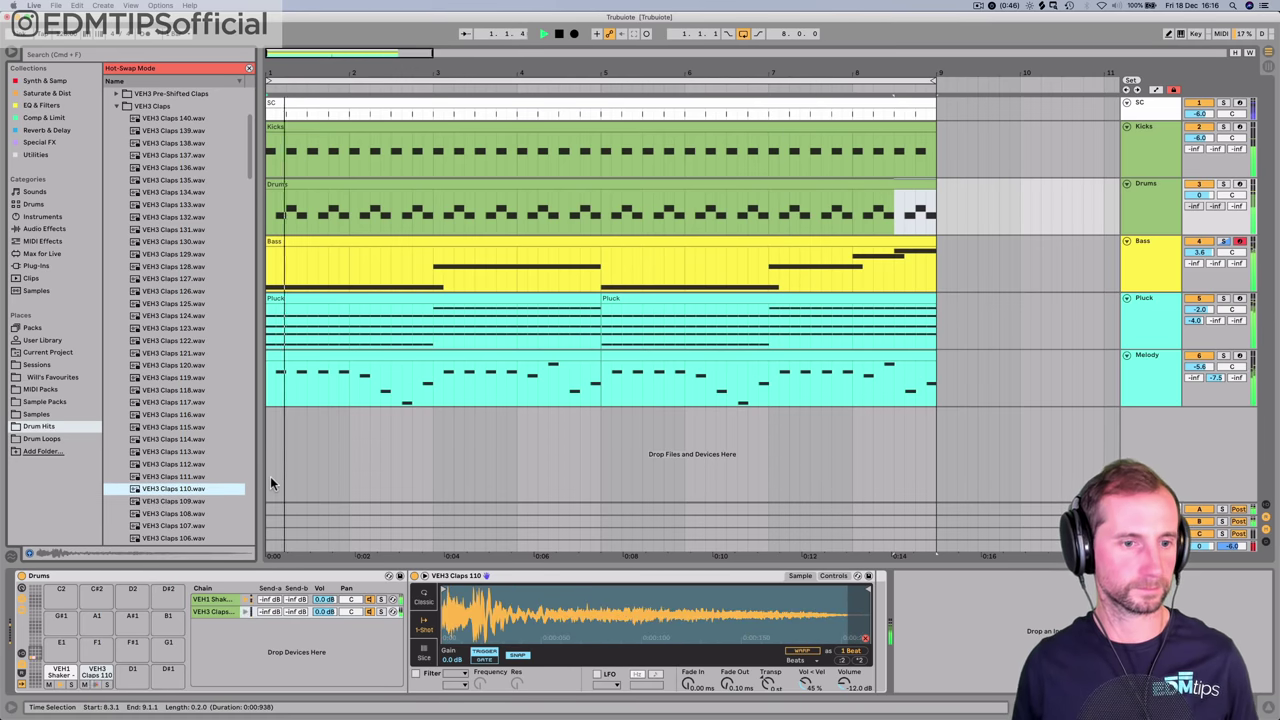
{"action": "key", "text": "Down"}
{"action": "key", "text": "Down"}
{"action": "key", "text": "Return"}
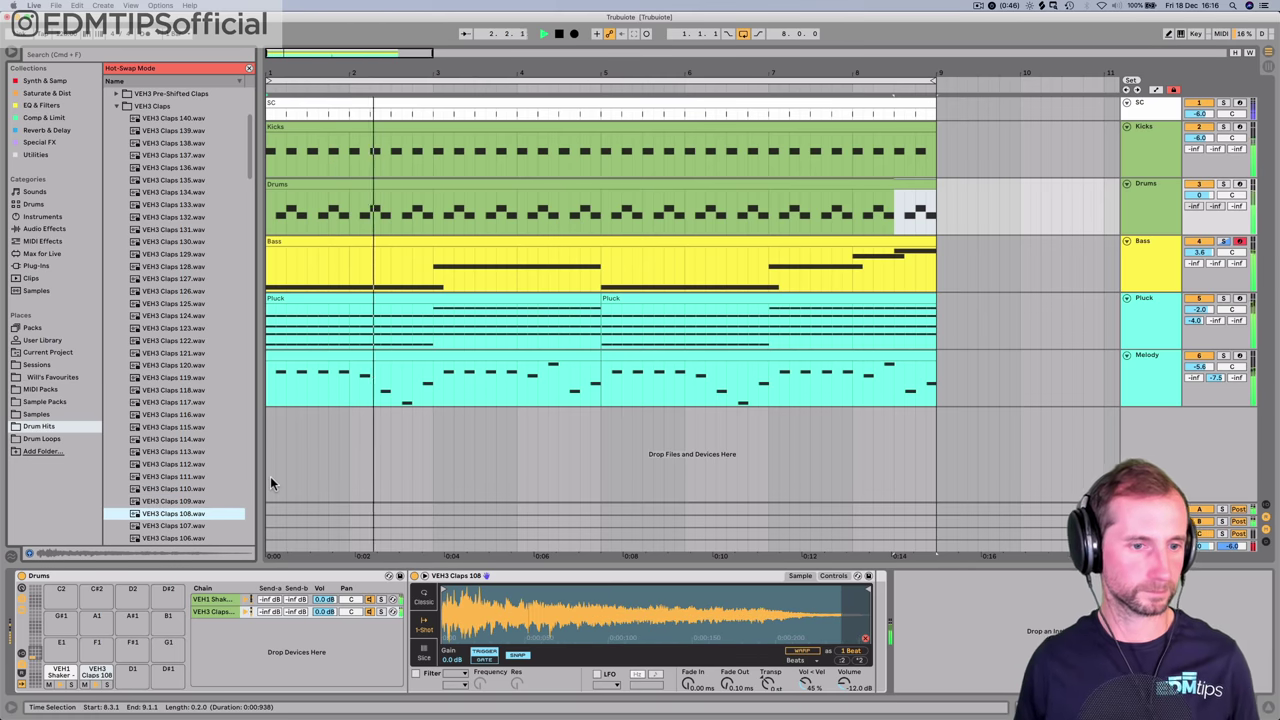
{"action": "key", "text": "Up"}
{"action": "key", "text": "Up"}
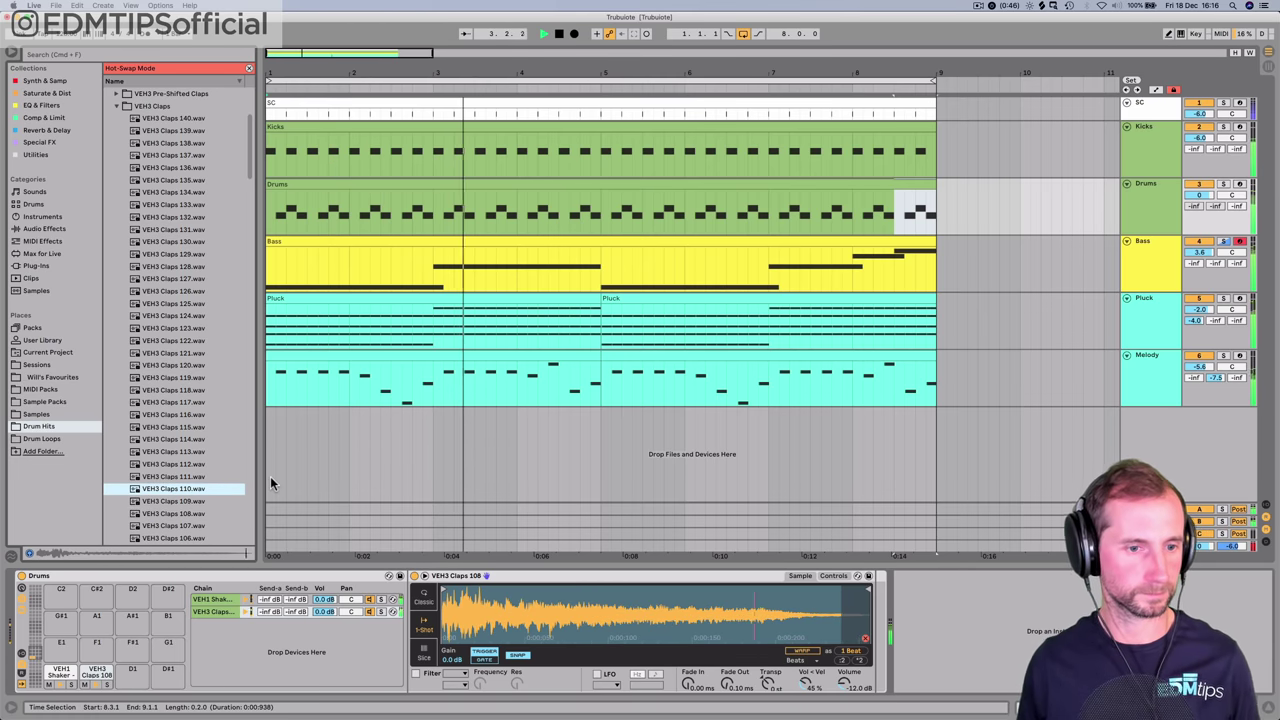
{"action": "key", "text": "Return"}
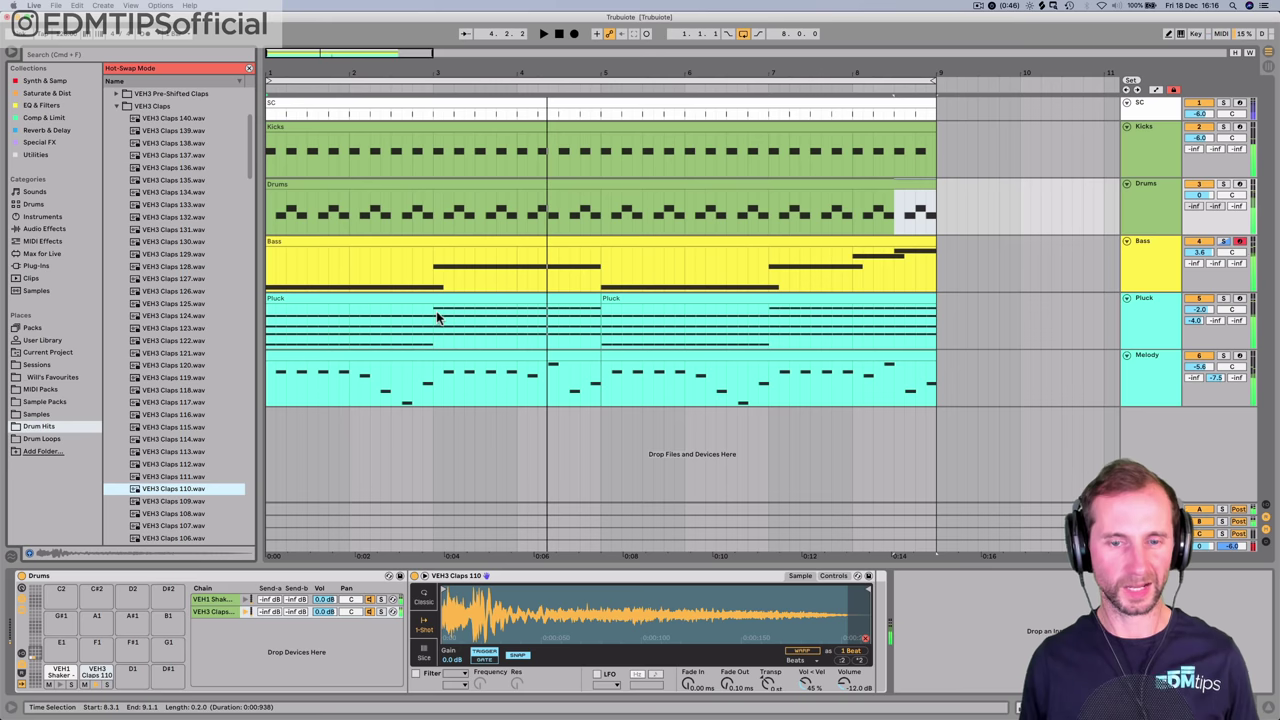
- Stop playback and audition the claps around VEH3 Claps 128.wav, continuing down past VEH3 Claps 124.wav
{"action": "left_click", "coordinate": [183, 267]}
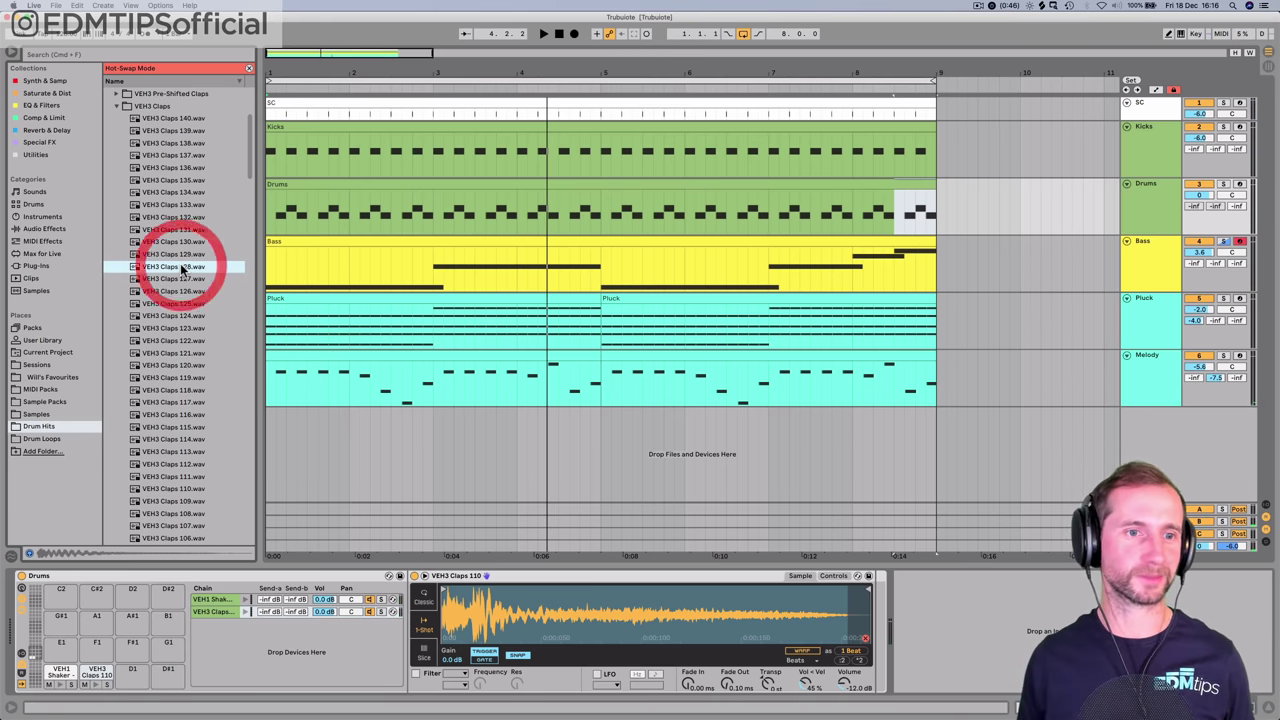
{"action": "key", "text": "Up"}
{"action": "key", "text": "Up"}
{"action": "key", "text": "Up"}
{"action": "key", "text": "Up"}
{"action": "key", "text": "Down"}
{"action": "key", "text": "Down"}
{"action": "key", "text": "Down"}
{"action": "key", "text": "Down"}
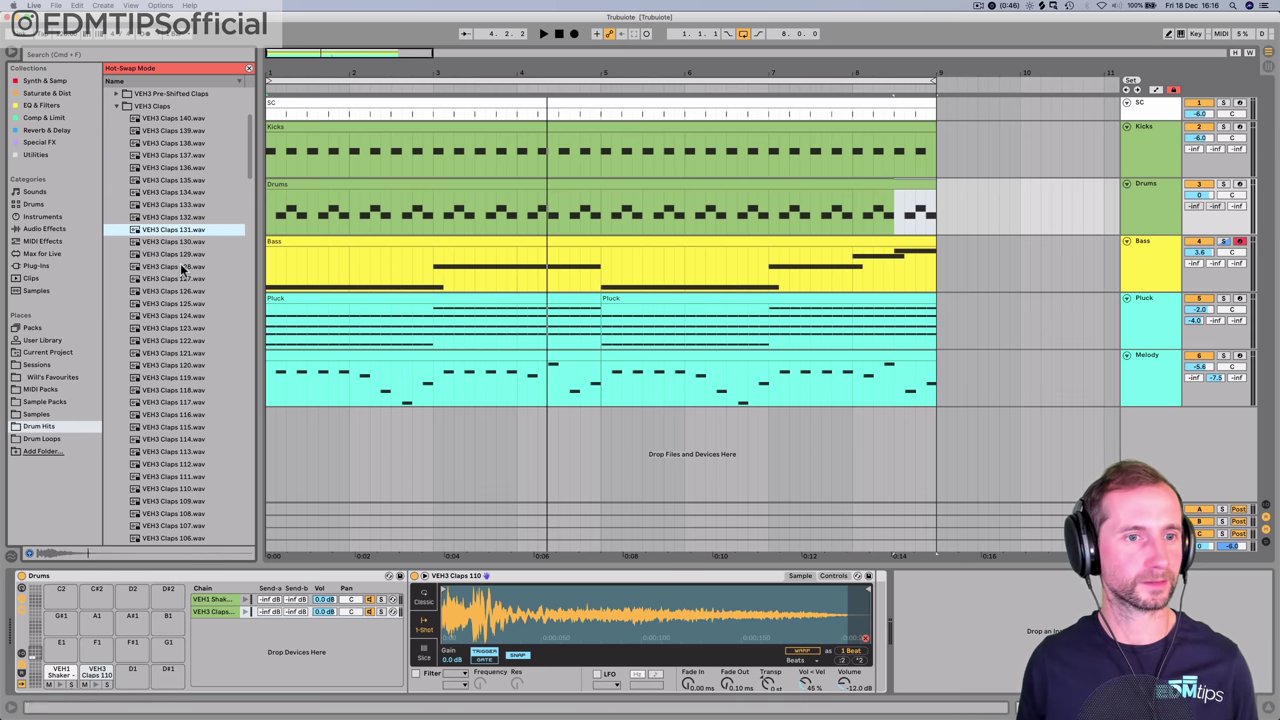
{"action": "key", "text": "Down"}
{"action": "key", "text": "Down"}
{"action": "key", "text": "Down"}
{"action": "key", "text": "Down"}
{"action": "key", "text": "Down"}
{"action": "key", "text": "Down"}
{"action": "key", "text": "Down"}
{"action": "key", "text": "Down"}
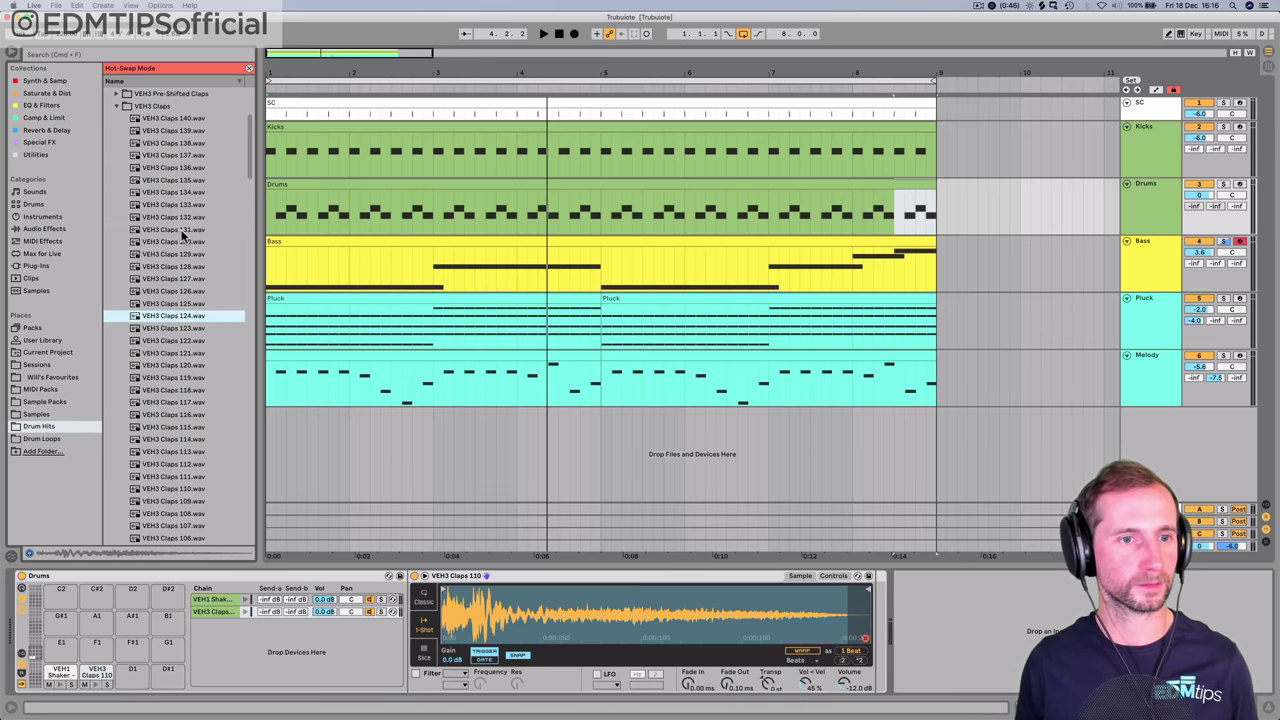
{"action": "key", "text": "Down"}
{"action": "key", "text": "Down"}
- Audition the claps from VEH3 Claps 132.wav upward, replaying the samples around VEH3 Claps 135.wav and VEH3 Claps 133.wav
{"action": "left_click", "coordinate": [180, 217]}
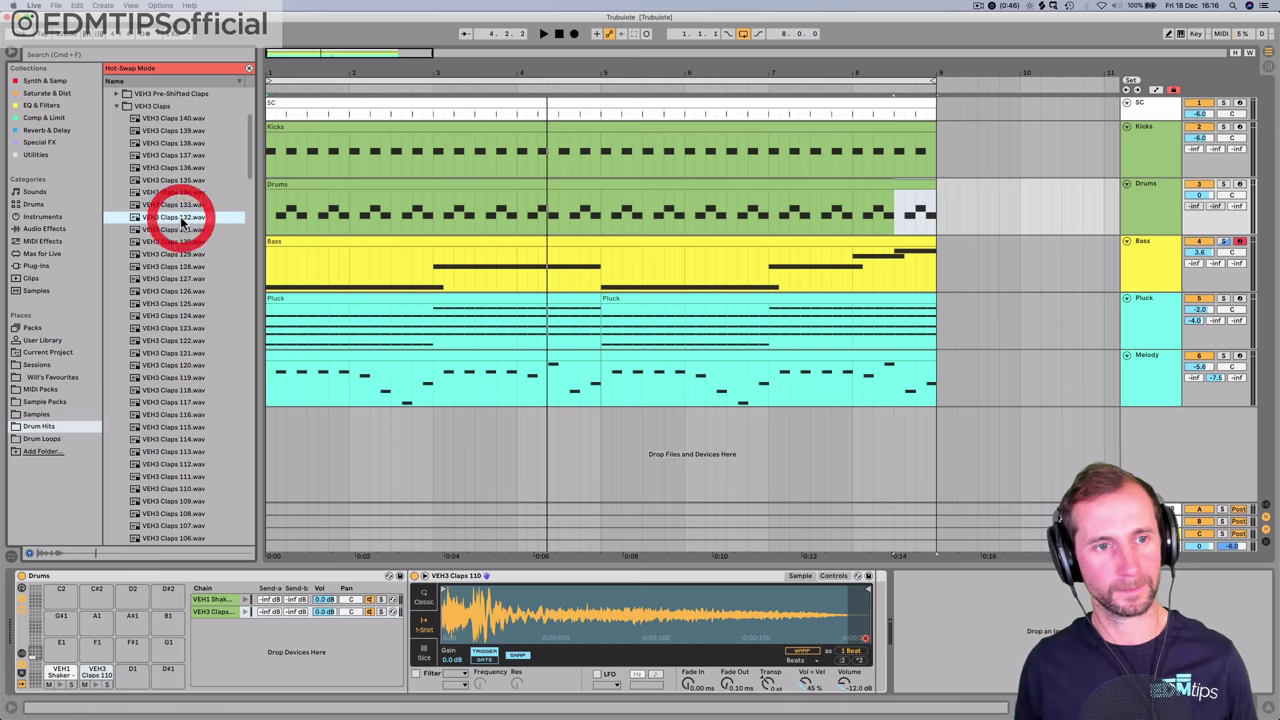
{"action": "key", "text": "Up"}
{"action": "key", "text": "Up"}
{"action": "key", "text": "Up"}
{"action": "key", "text": "Up"}
{"action": "key", "text": "Down"}
{"action": "key", "text": "Down"}
{"action": "key", "text": "Down"}
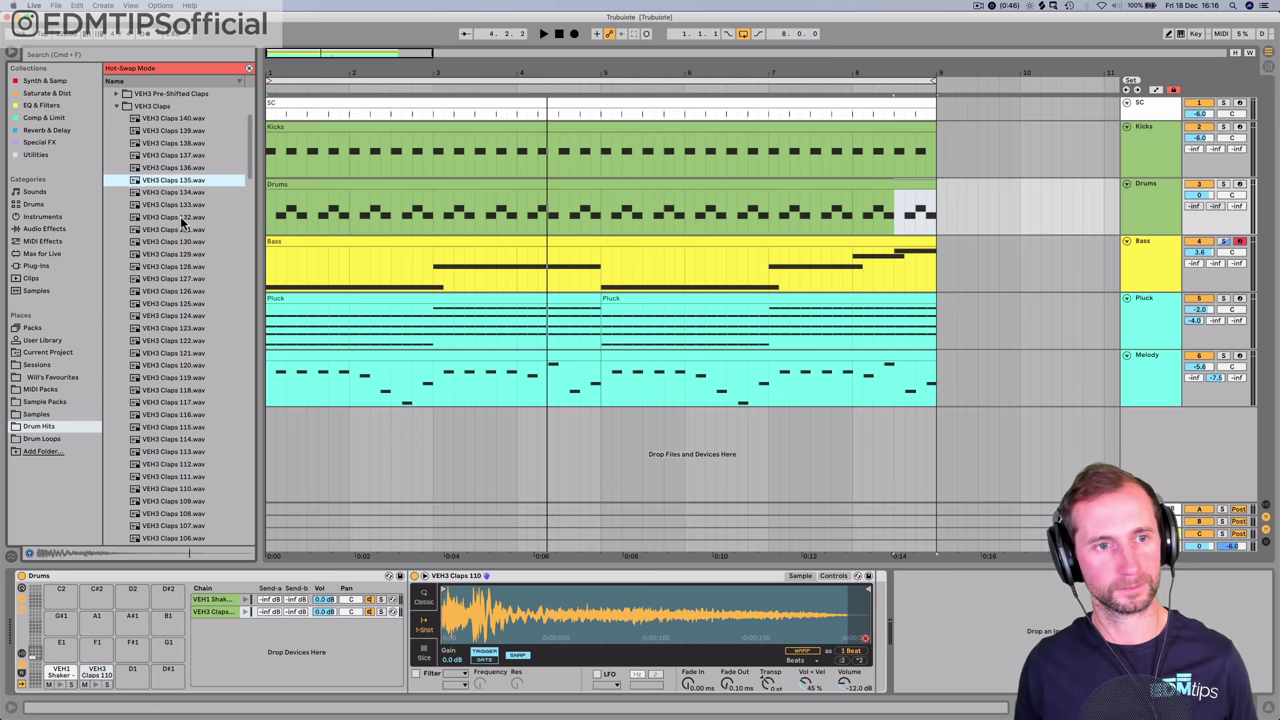
{"action": "key", "text": "Up"}
{"action": "key", "text": "Down"}
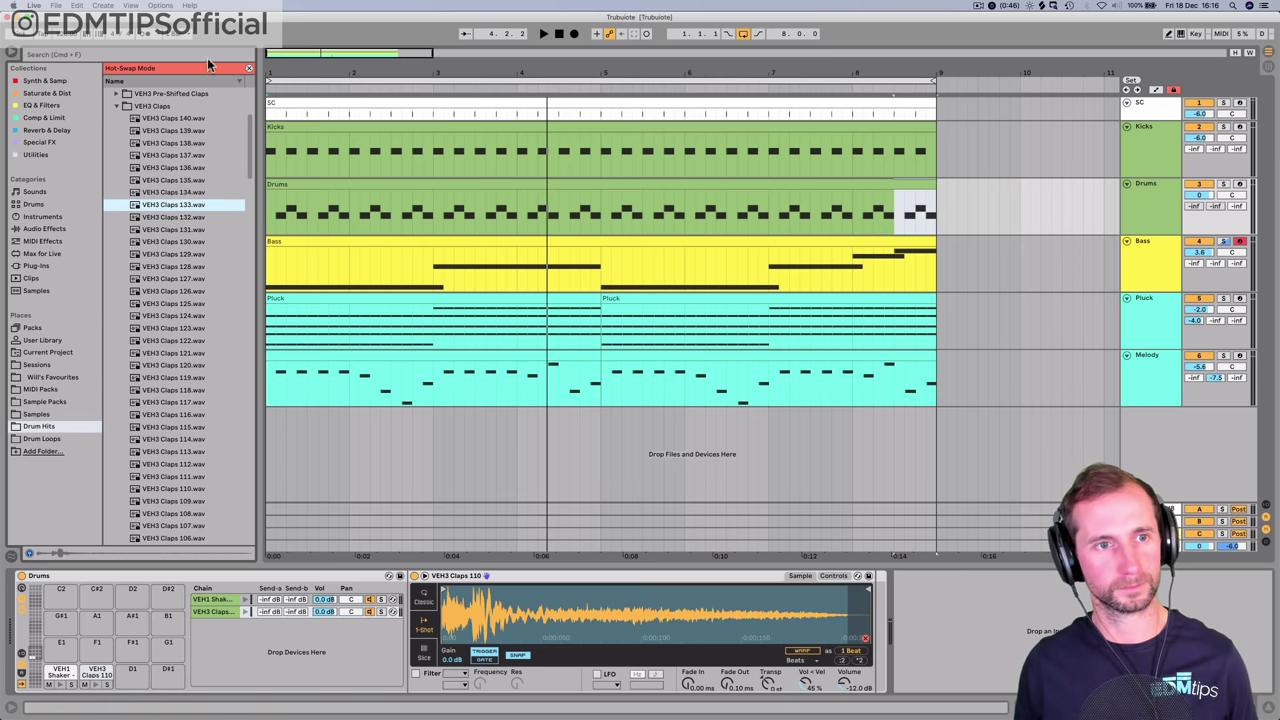
{"action": "key", "text": "Up"}
{"action": "key", "text": "Down"}
- Sort the samples by name in ascending order and audition the first claps in the folder through VEH3 Claps 018.wav
{"action": "left_click", "coordinate": [197, 78]}
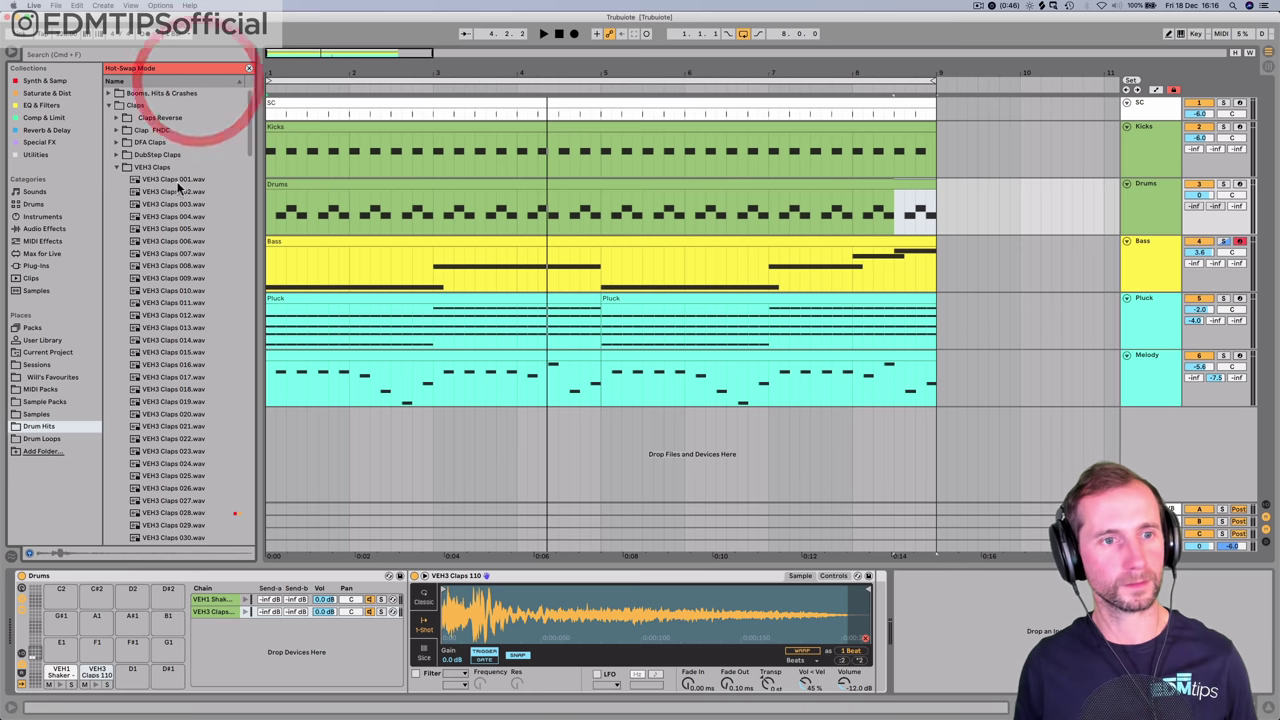
{"action": "left_click", "coordinate": [178, 192]}
{"action": "key", "text": "Down"}
{"action": "key", "text": "Down"}
{"action": "key", "text": "Down"}
{"action": "key", "text": "Down"}
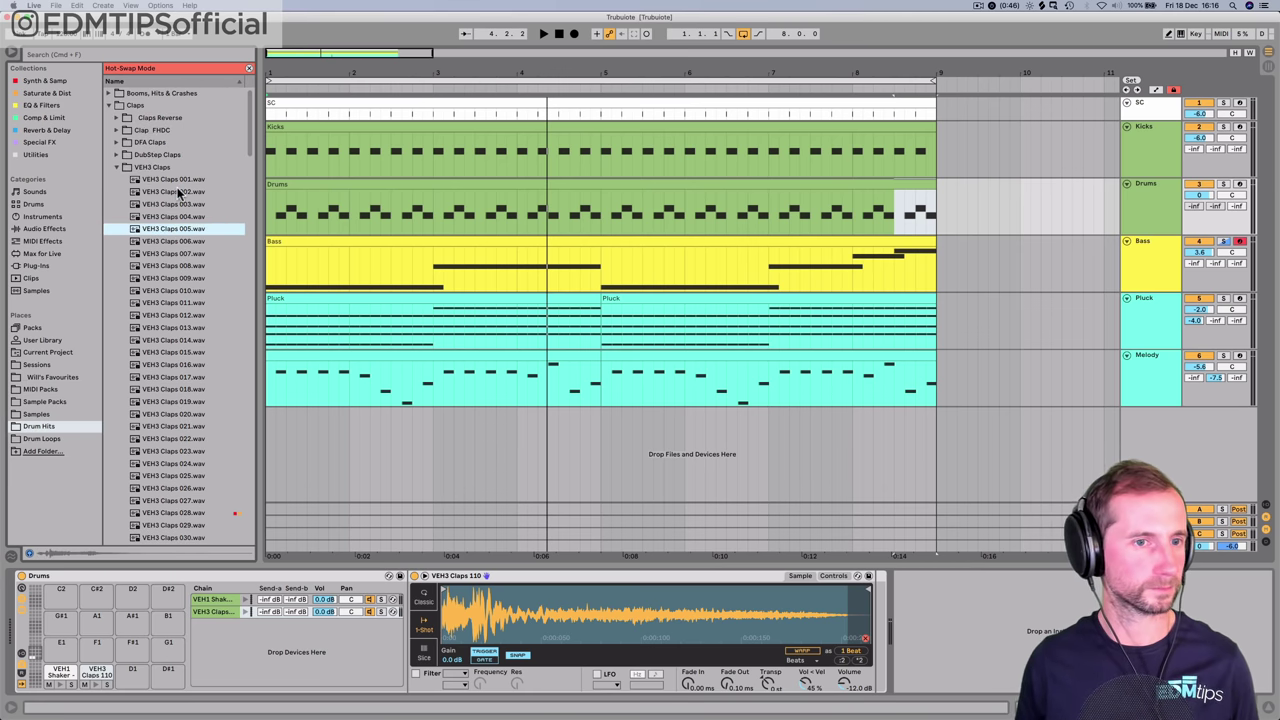
{"action": "key", "text": "Down"}
{"action": "key", "text": "Down"}
{"action": "key", "text": "Down"}
{"action": "key", "text": "Down"}
{"action": "key", "text": "Down"}
{"action": "key", "text": "Down"}
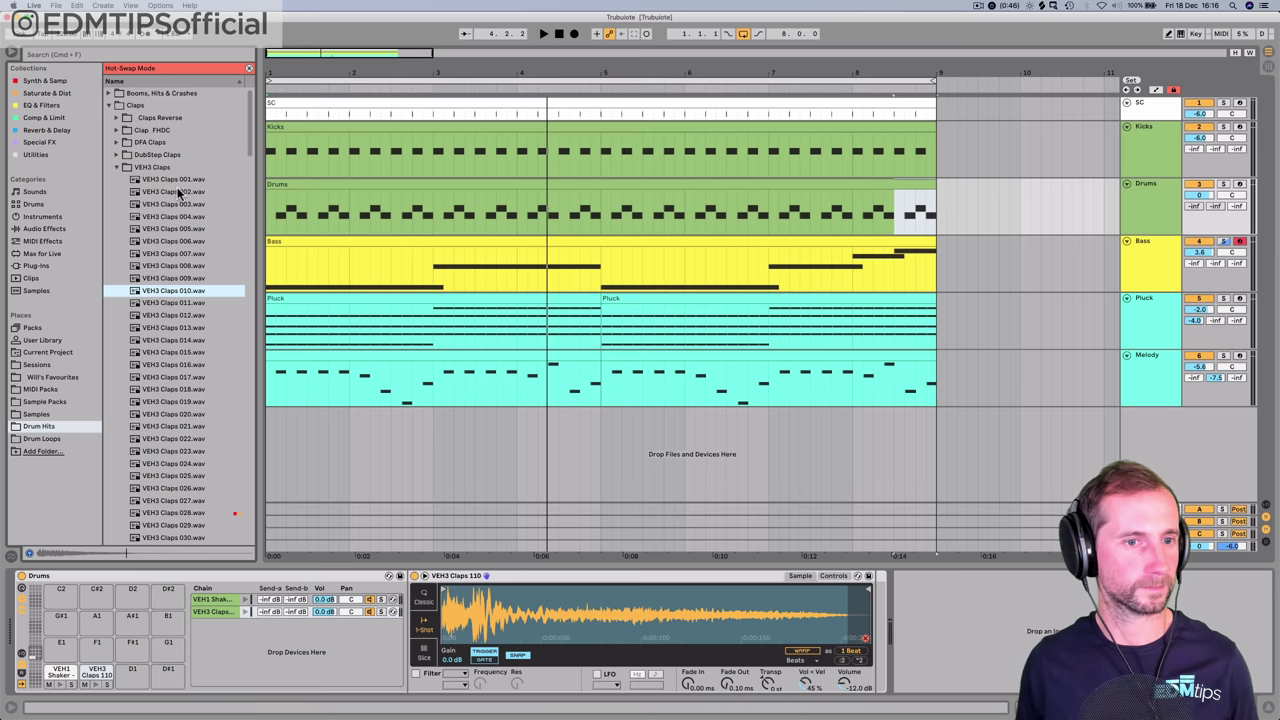
{"action": "key", "text": "Down"}
{"action": "key", "text": "Down"}
{"action": "key", "text": "Down"}
{"action": "key", "text": "Down"}
{"action": "key", "text": "Down"}
{"action": "key", "text": "Down"}
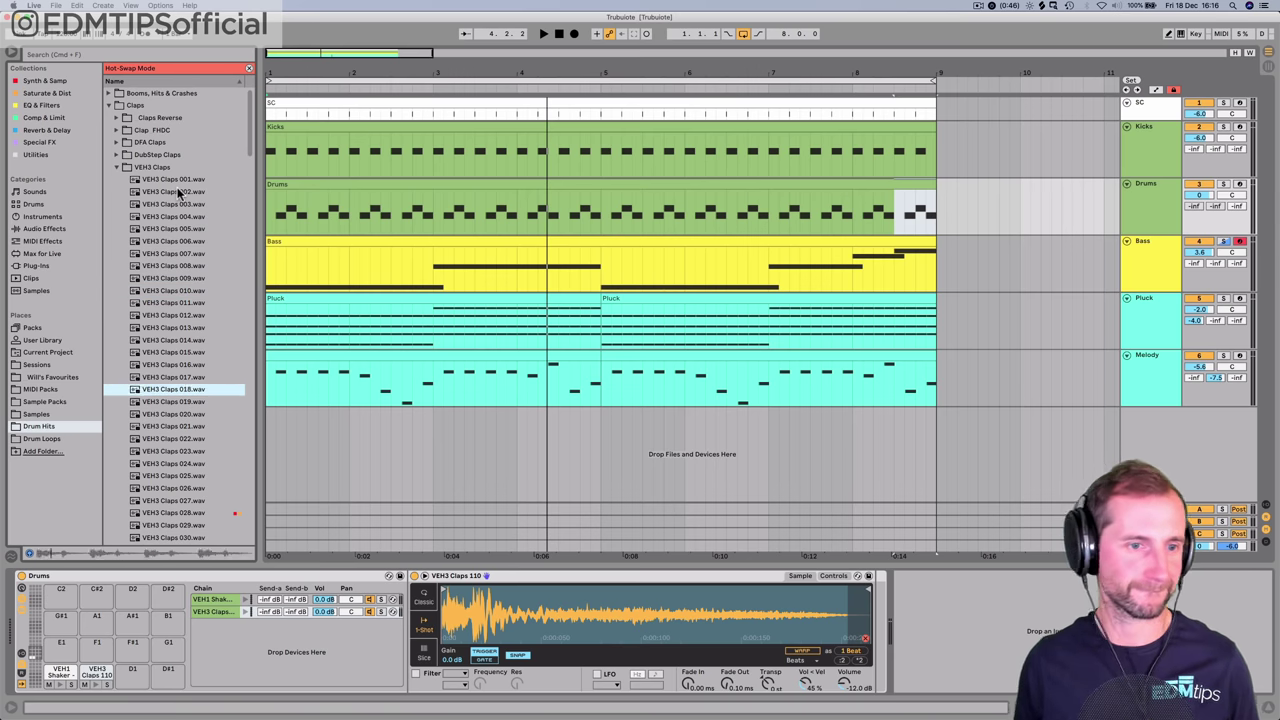
- Add VEH3 Claps 017.wav to the Drums rack as a new chain below VEH3 Claps 110
{"action": "key", "text": "Up"}
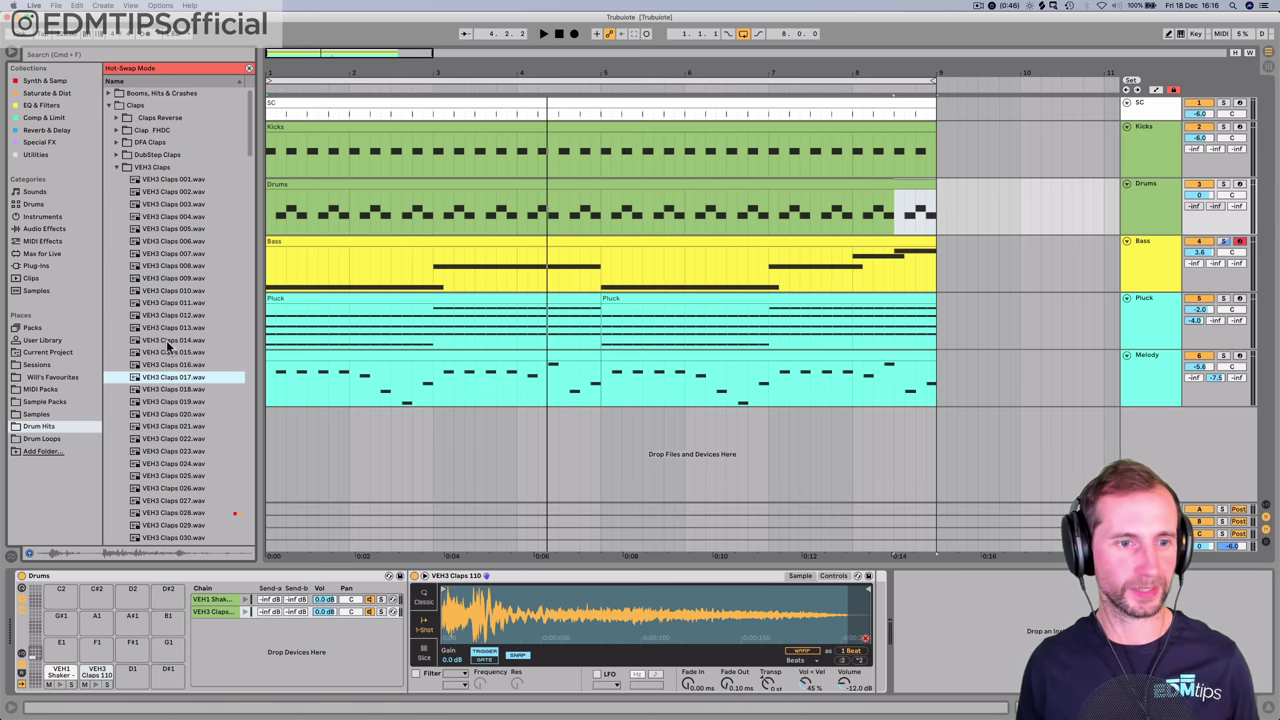
{"action": "left_click_drag", "start_coordinate": [180, 384], "coordinate": [240, 641]}
{"action": "left_click", "coordinate": [158, 382]}
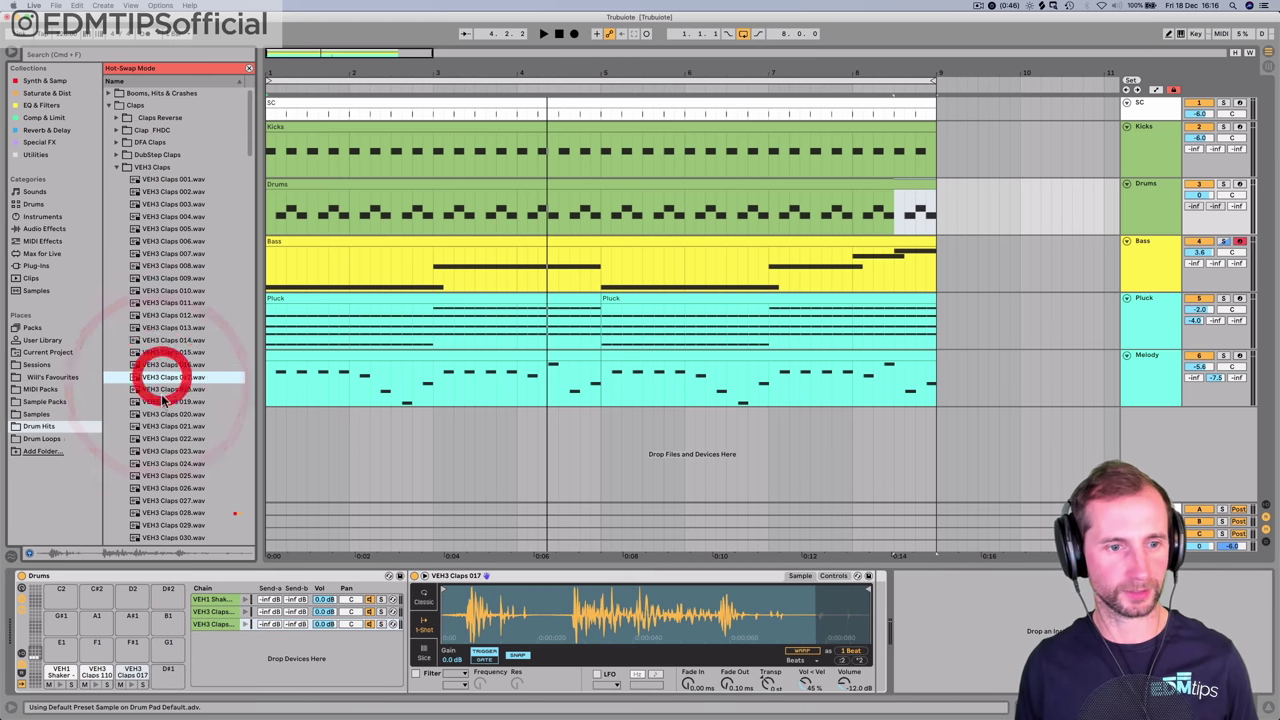
- Audition claps further down the folder and add VEH3 Claps 037.wav to the Drums rack as a new chain below VEH3 Claps 017
{"action": "left_click", "coordinate": [168, 504]}
{"action": "scroll", "coordinate": [170, 508], "scroll_direction": "down", "scroll_amount": 2}
{"action": "left_click", "coordinate": [170, 510]}
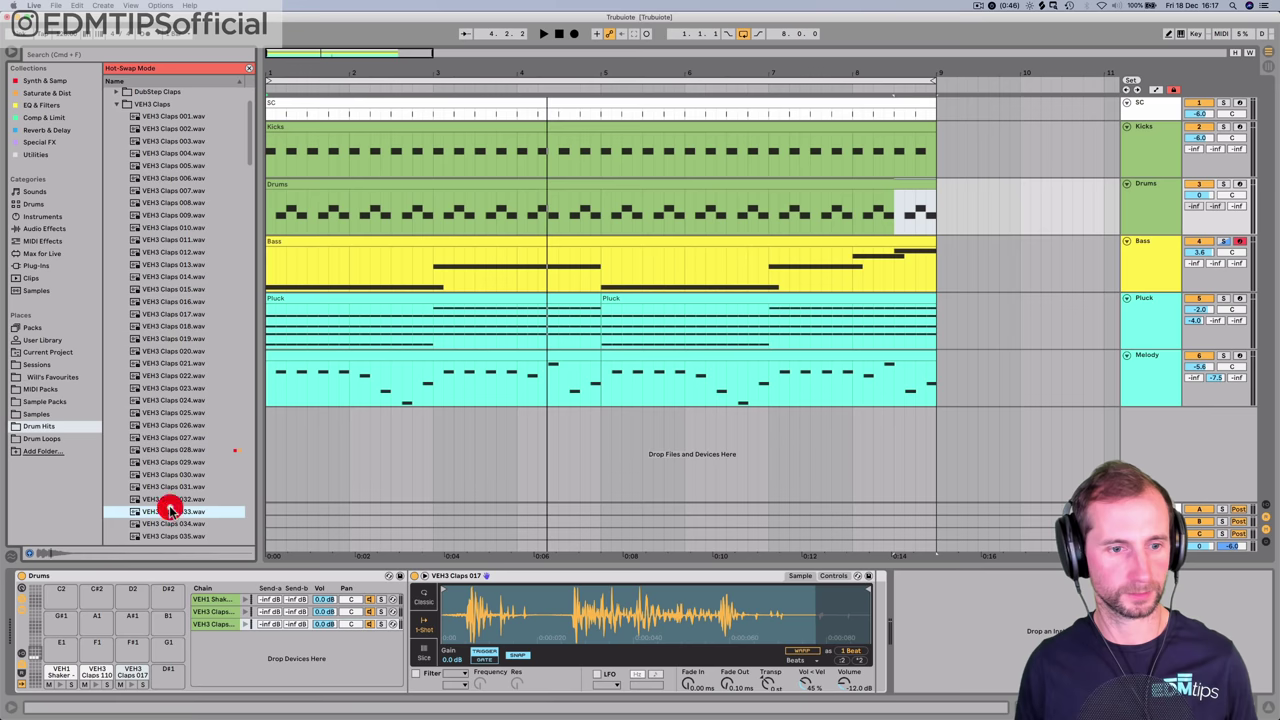
{"action": "key", "text": "Down"}
{"action": "key", "text": "Down"}
{"action": "key", "text": "Down"}
{"action": "key", "text": "Down"}
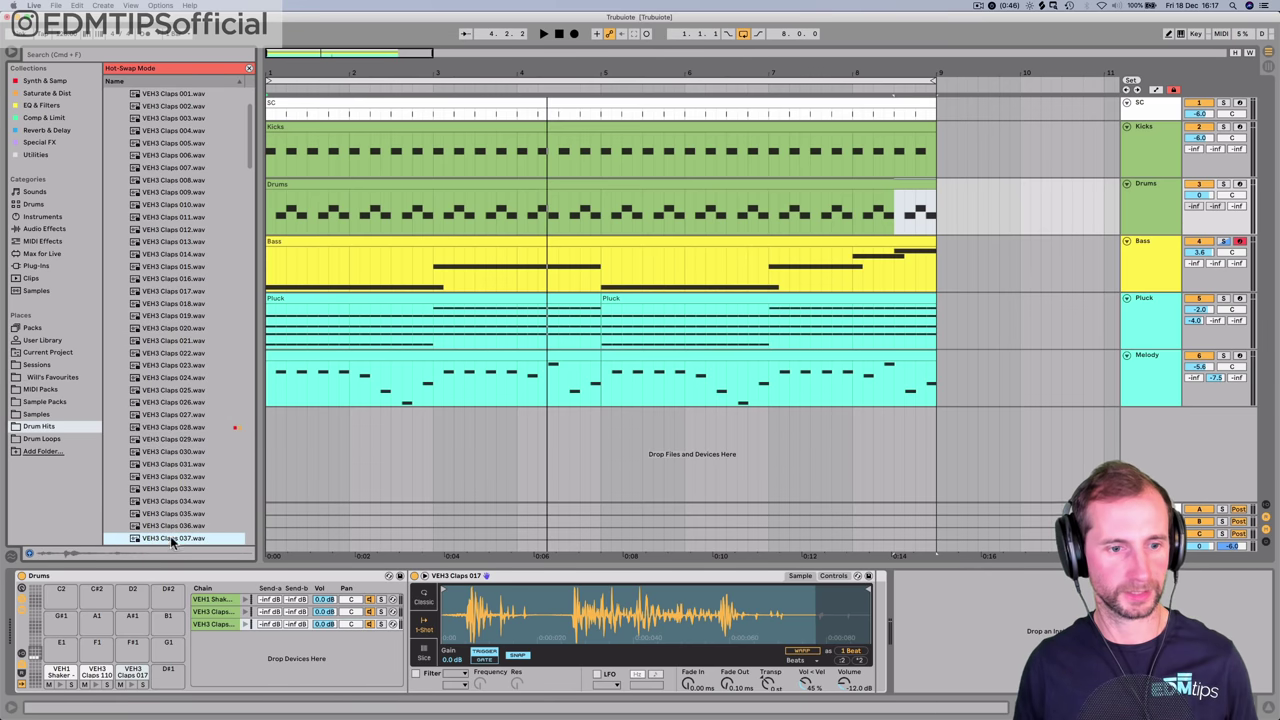
{"action": "left_click_drag", "start_coordinate": [215, 643], "coordinate": [214, 630]}
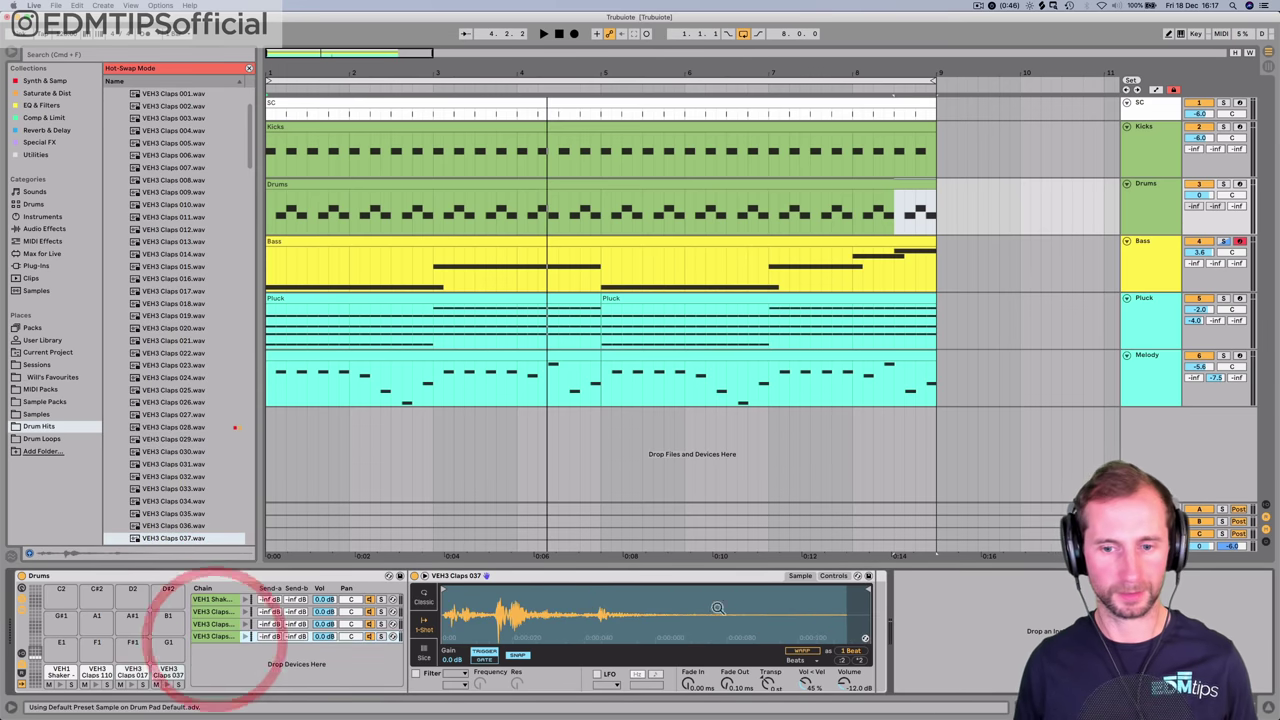
- Shorten the VEH3 Claps 037 sample by moving its end point back to just before the loudest hit
{"action": "left_click", "coordinate": [515, 655]}
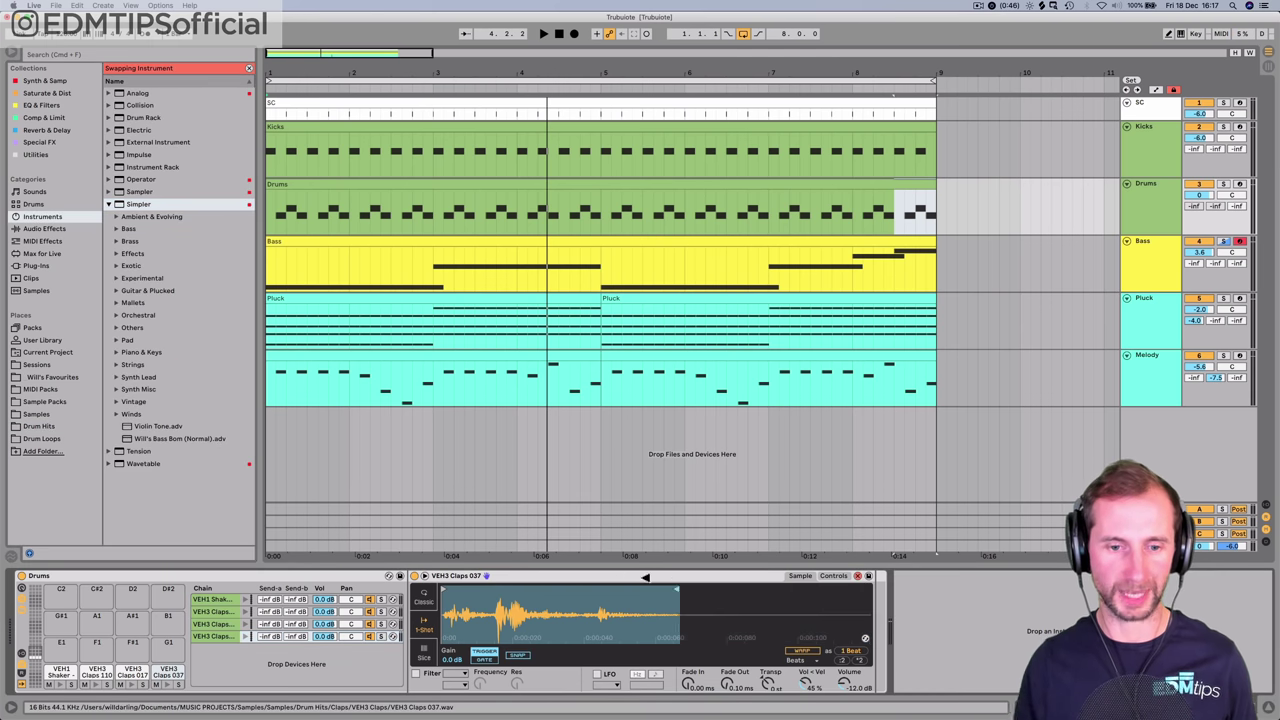
{"action": "left_click_drag", "start_coordinate": [645, 577], "coordinate": [532, 584]}
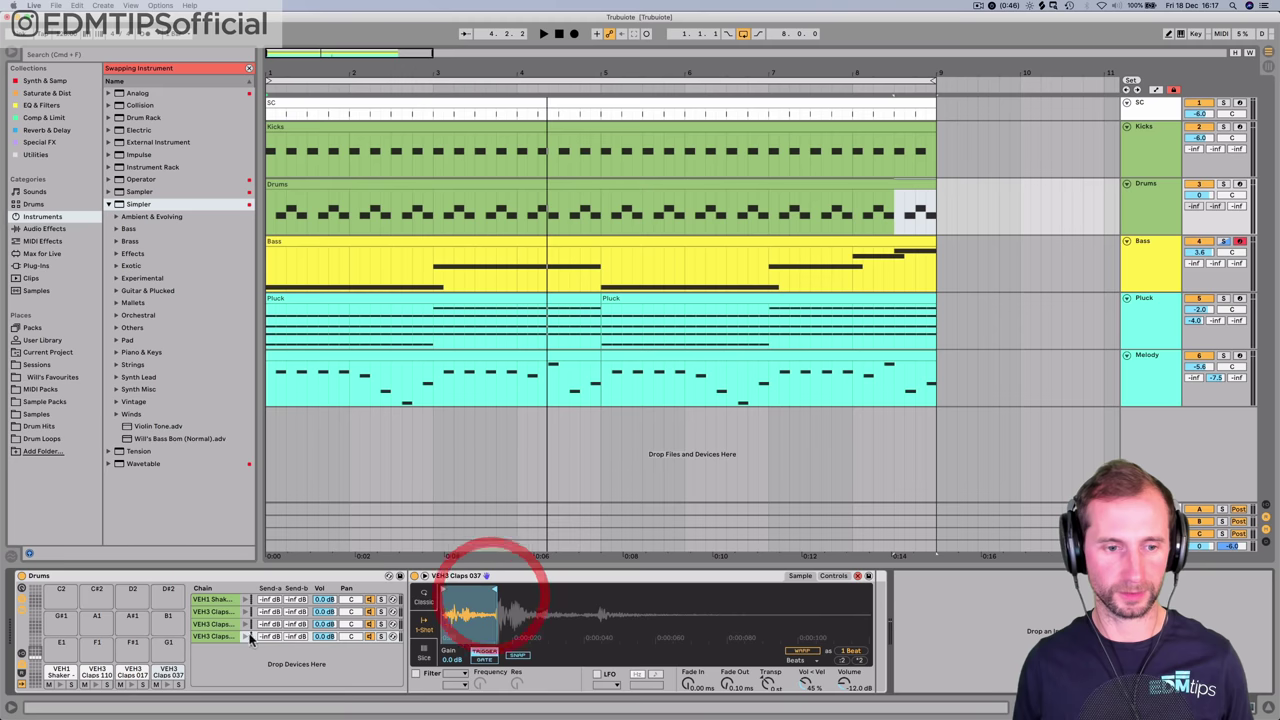
- Pan the VEH3 Claps 017 chain to 50L and the VEH3 Claps 037 chain to 50R in the drum rack
{"action": "left_click", "coordinate": [220, 624]}
{"action": "left_click_drag", "start_coordinate": [347, 626], "coordinate": [348, 588]}
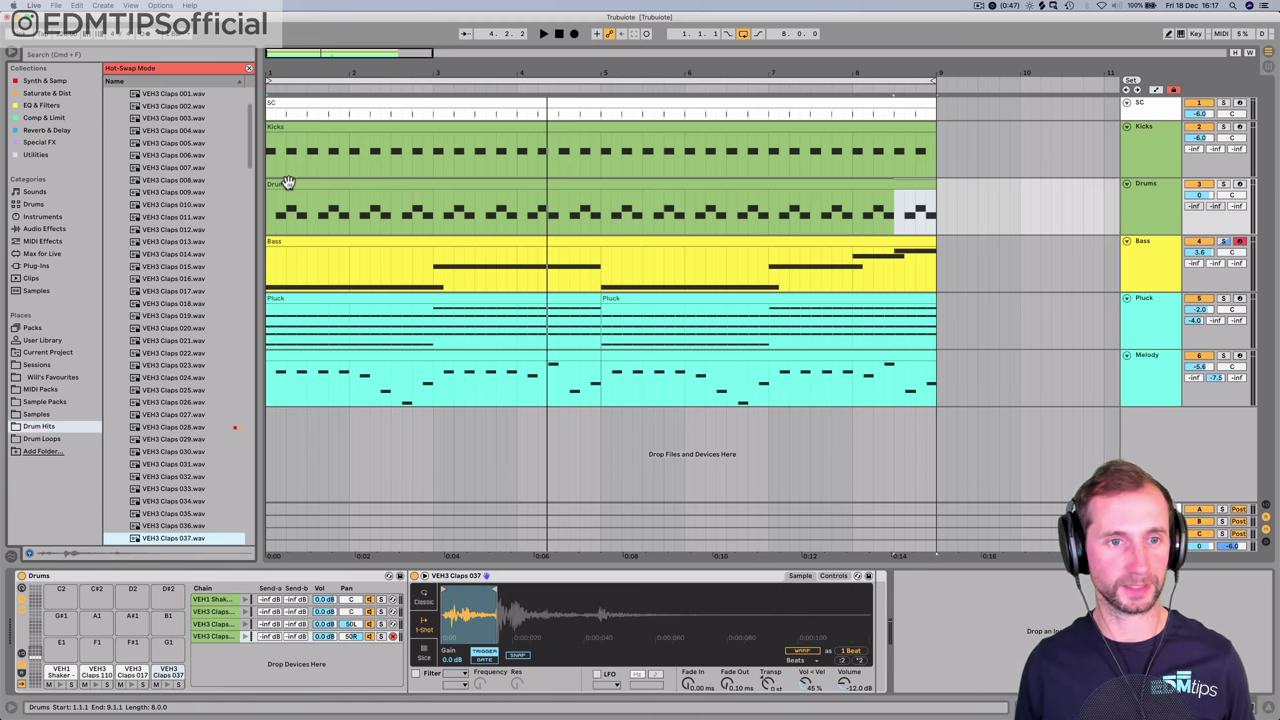
- In the Drums clip, add a short VEH3 Claps 037 note just before beat 1.2 and a VEH3 Claps 017 note at 1.2
{"action": "double_click", "coordinate": [287, 183]}
{"action": "key", "text": "plus"}
{"action": "key", "text": "plus"}
{"action": "key", "text": "plus"}
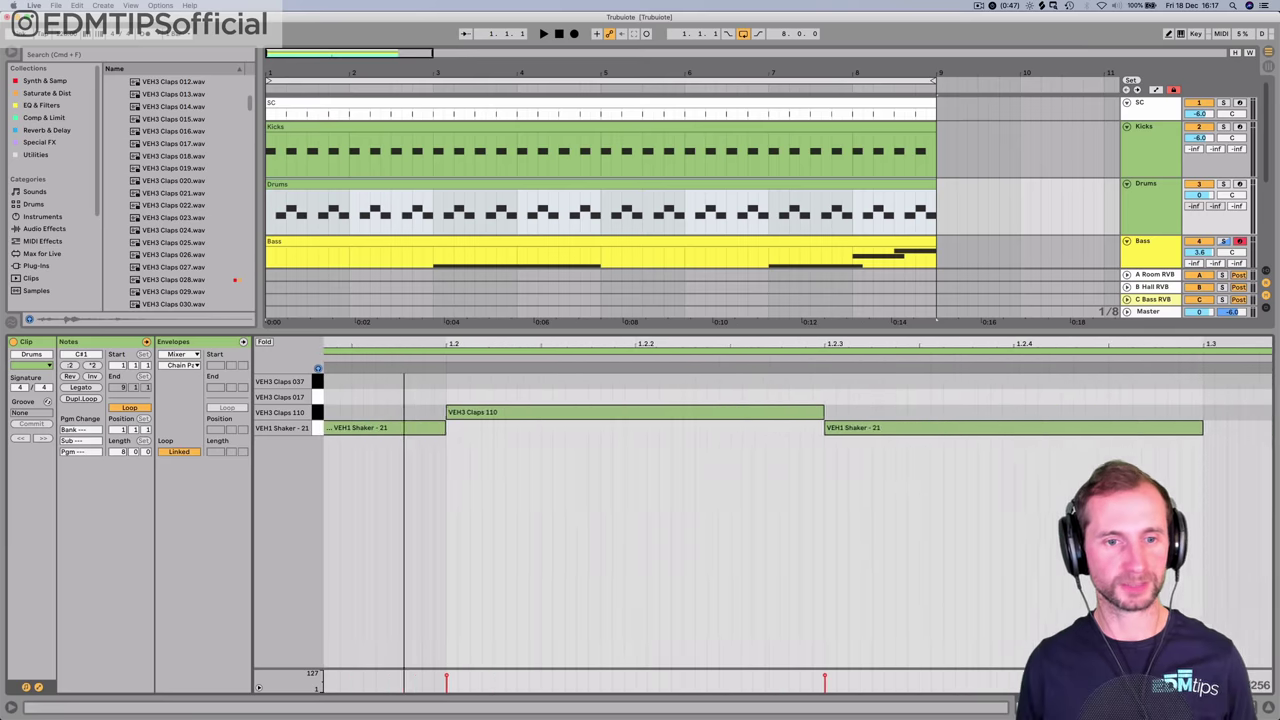
{"action": "double_click", "coordinate": [441, 381]}
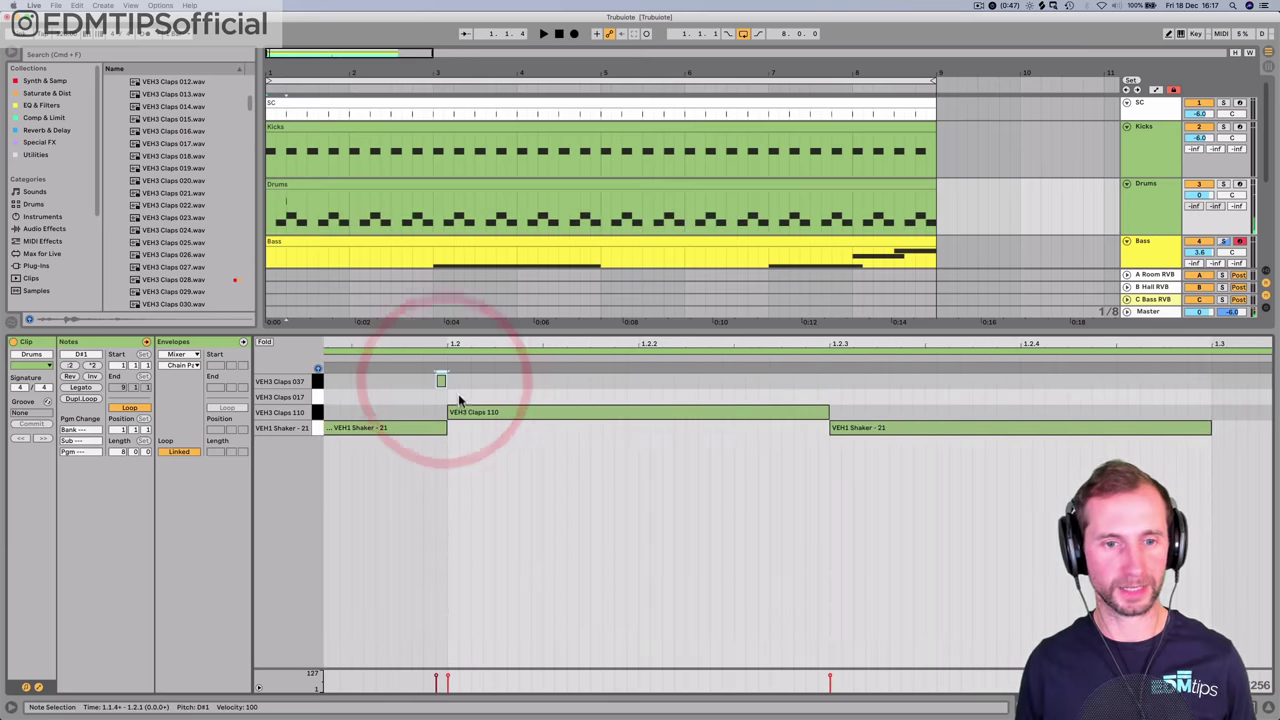
{"action": "double_click", "coordinate": [452, 396]}
{"action": "key", "text": "space"}
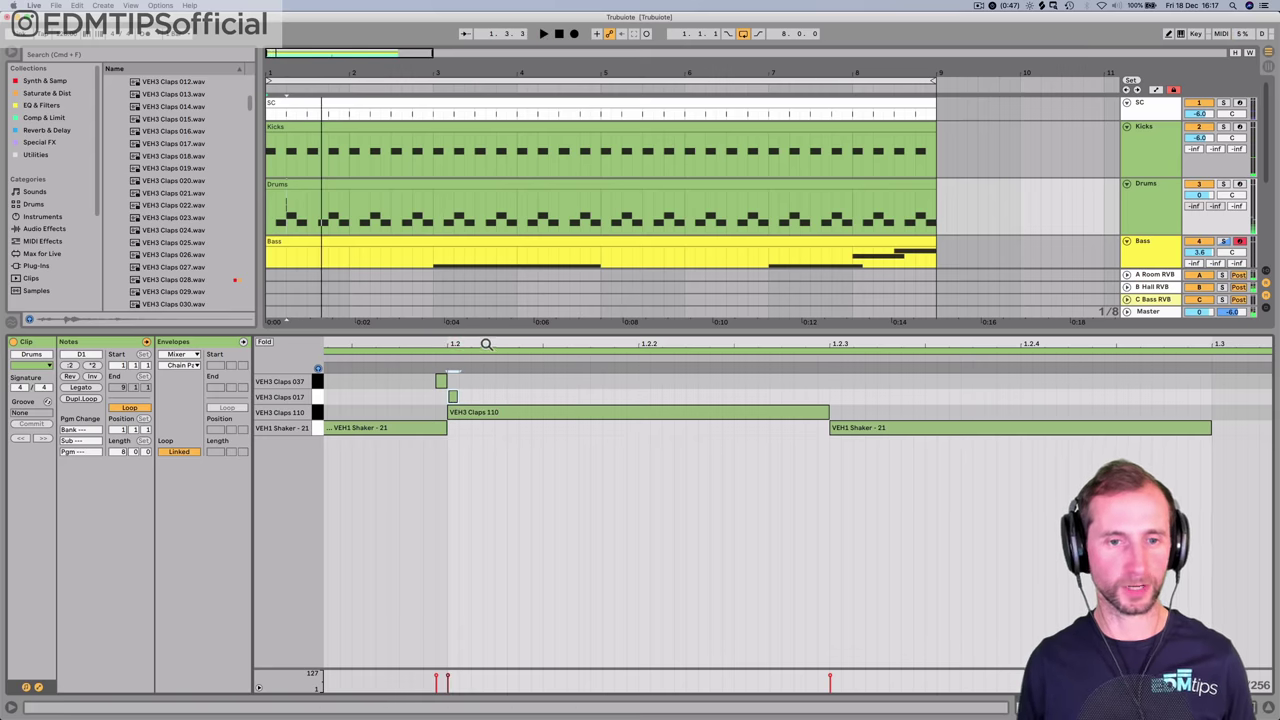
- Delete the added VEH3 Claps 017 and 037 notes around beat 1.2 and play the beat without them
{"action": "left_click_drag", "start_coordinate": [486, 344], "coordinate": [486, 286]}
{"action": "left_click_drag", "start_coordinate": [484, 401], "coordinate": [465, 386]}
{"action": "key", "text": "Delete"}
{"action": "left_click", "coordinate": [463, 386]}
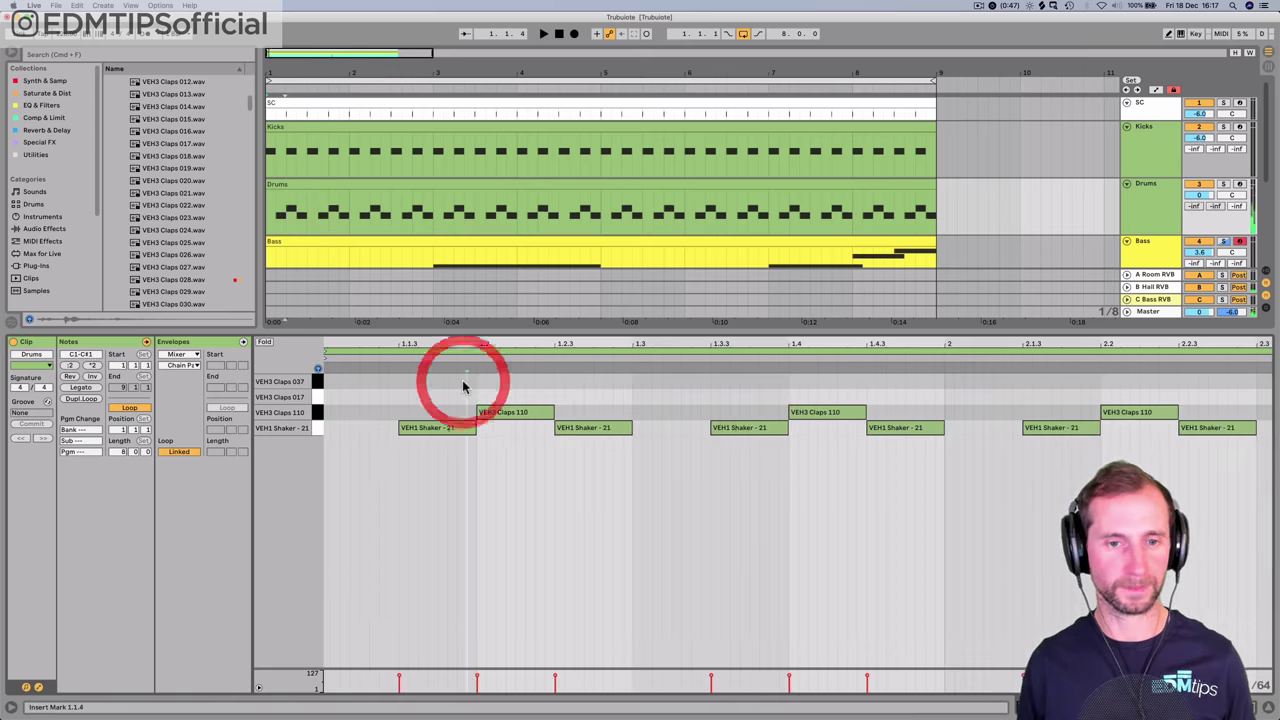
{"action": "key", "text": "space"}
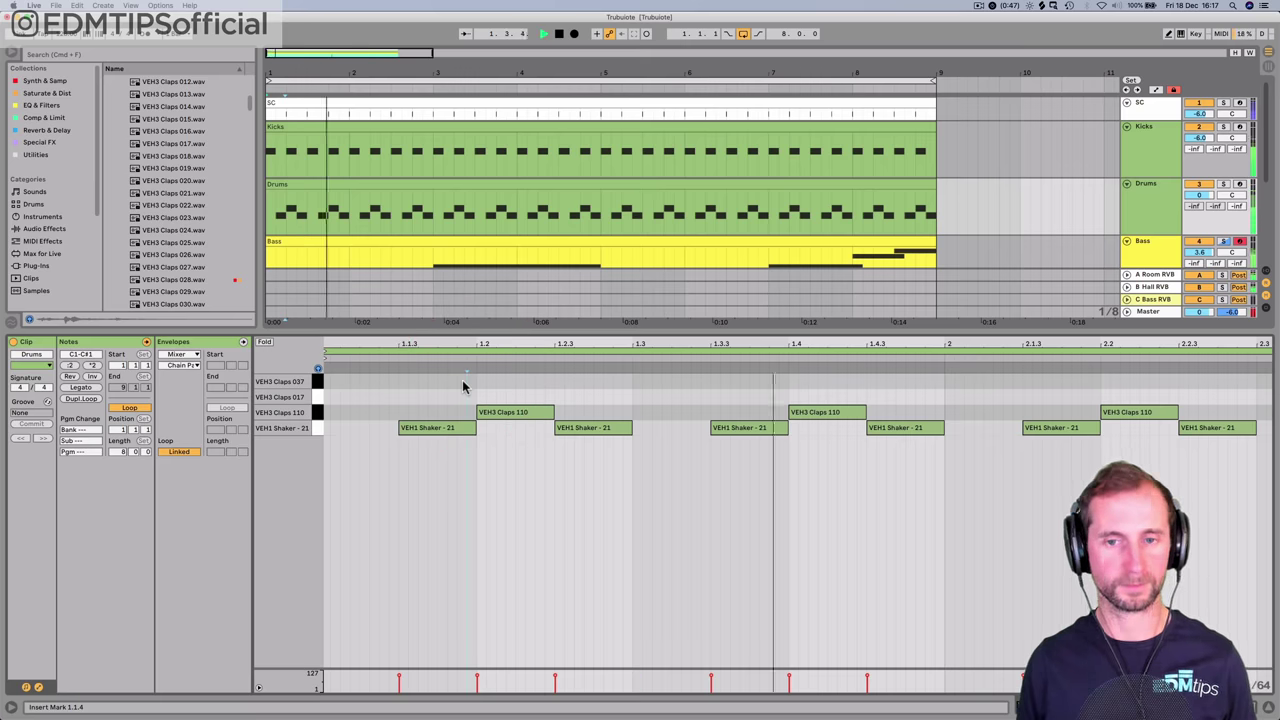
- Undo the deletion of the two short clap notes and play the beat with them for comparison
{"action": "key", "text": "super+z"}
{"action": "key", "text": "space"}
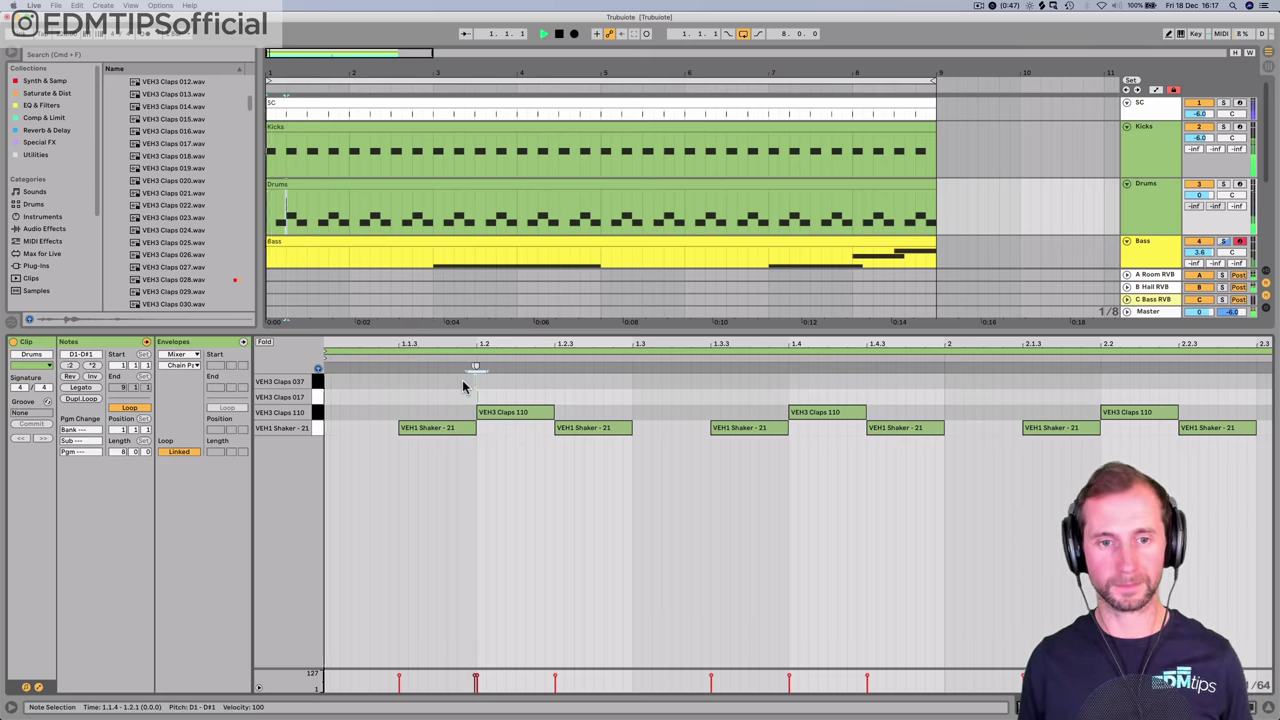
{"action": "key", "text": "space"}
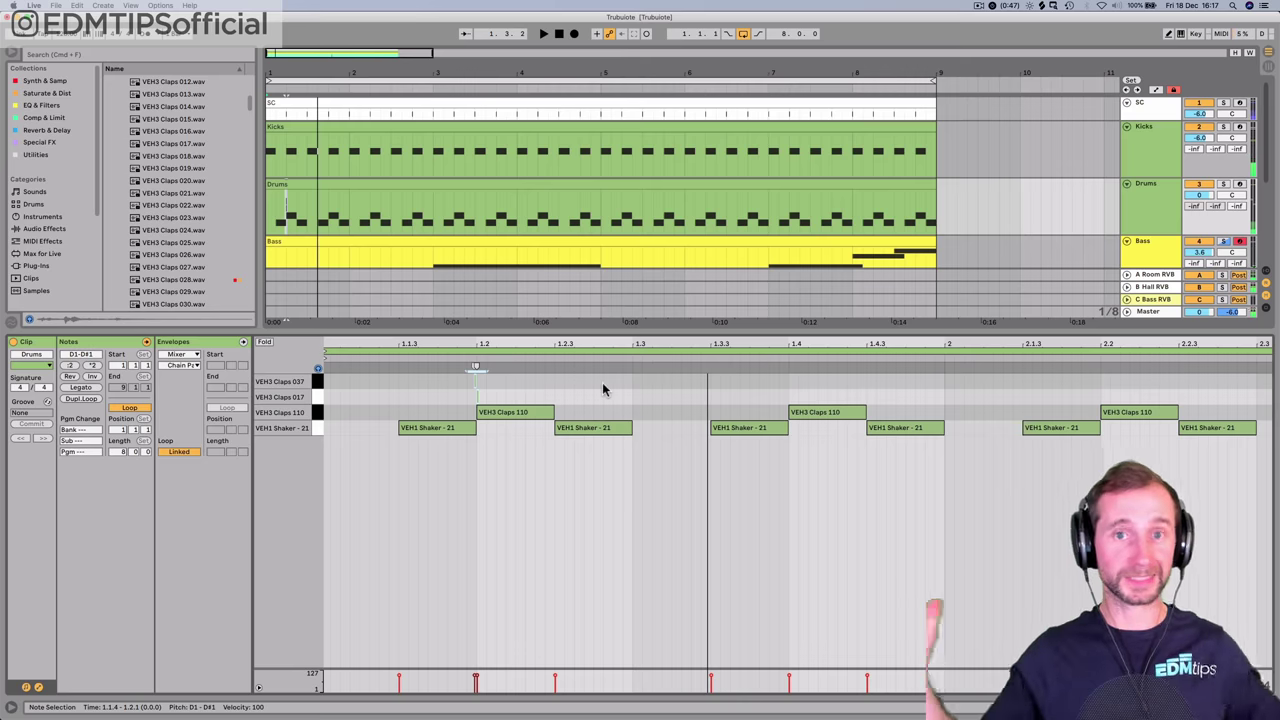
{"action": "key", "text": "space"}
{"action": "key", "text": "space"}
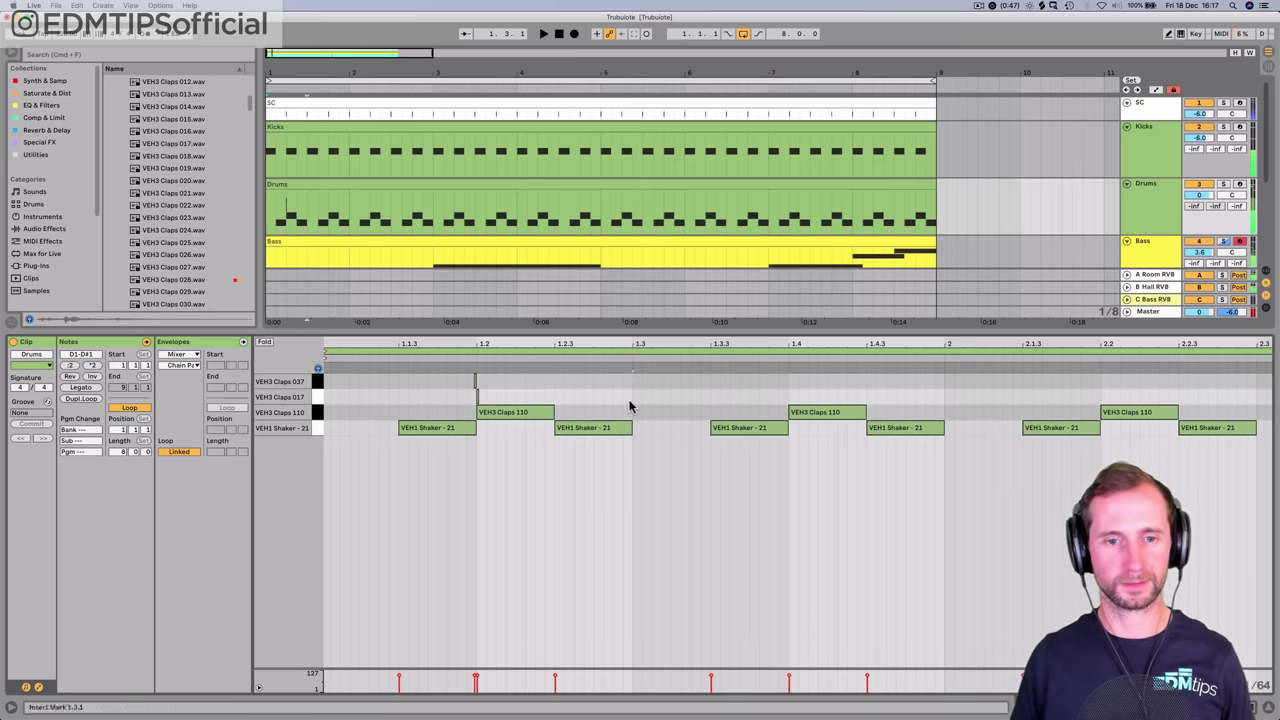
- Duplicate the first half bar's two short clap notes onto the following half bars up to beat 3.2 and start playback
{"action": "left_click_drag", "start_coordinate": [629, 401], "coordinate": [346, 343]}
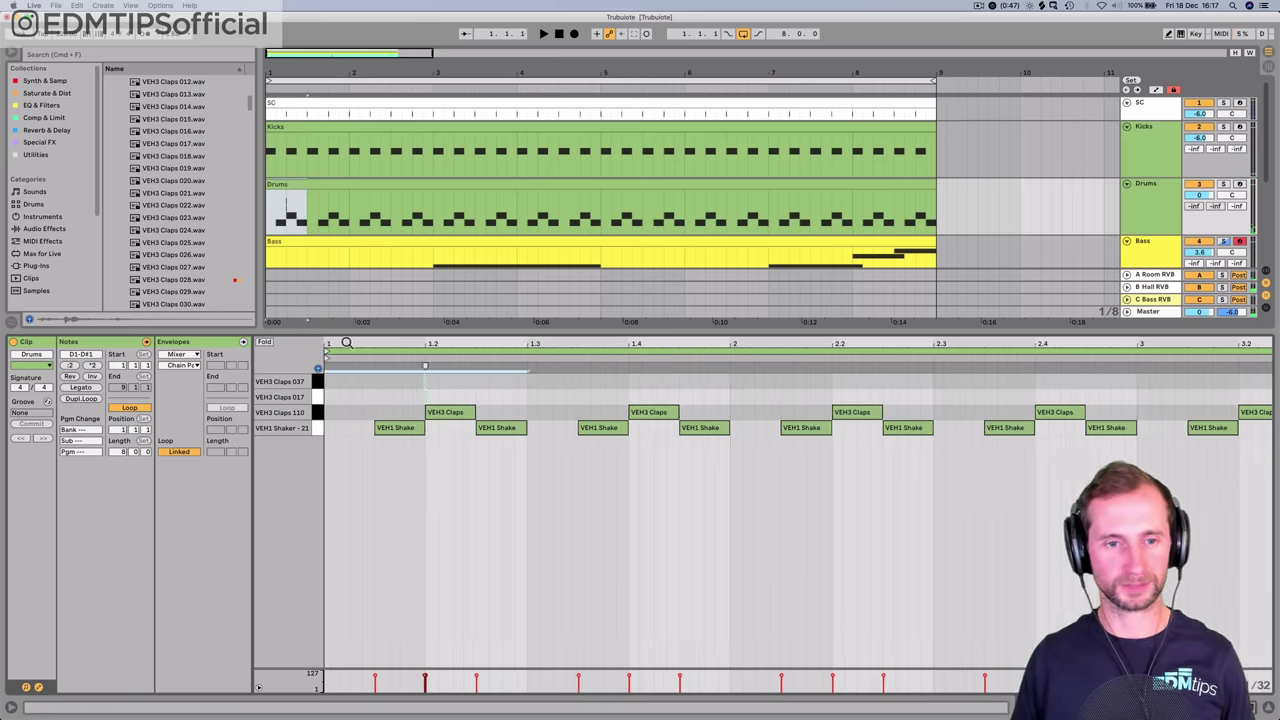
{"action": "left_click_drag", "start_coordinate": [529, 402], "coordinate": [293, 381]}
{"action": "key", "text": "super+d"}
{"action": "key", "text": "space"}
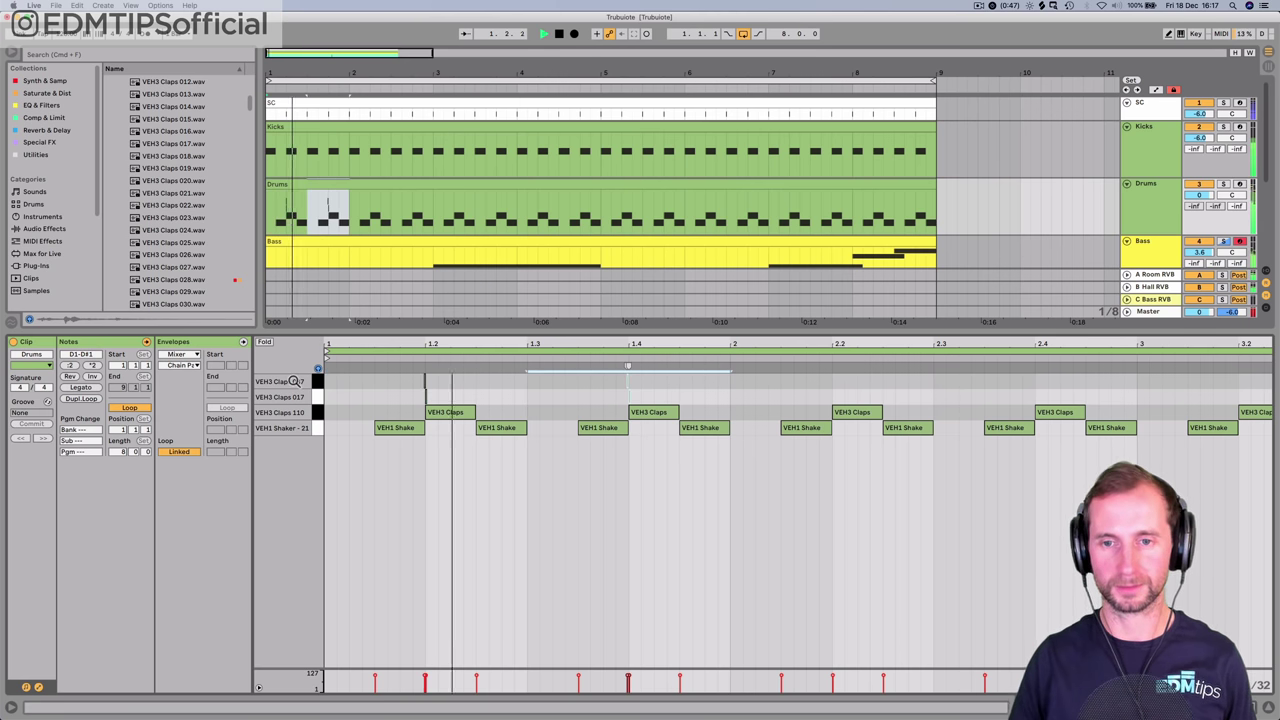
- Set the VEH3 Claps 037 chain volume to 6.0 dB and the VEH3 Claps 017 chain volume to -8.7 dB during playback
{"action": "key", "text": "shift+Tab"}
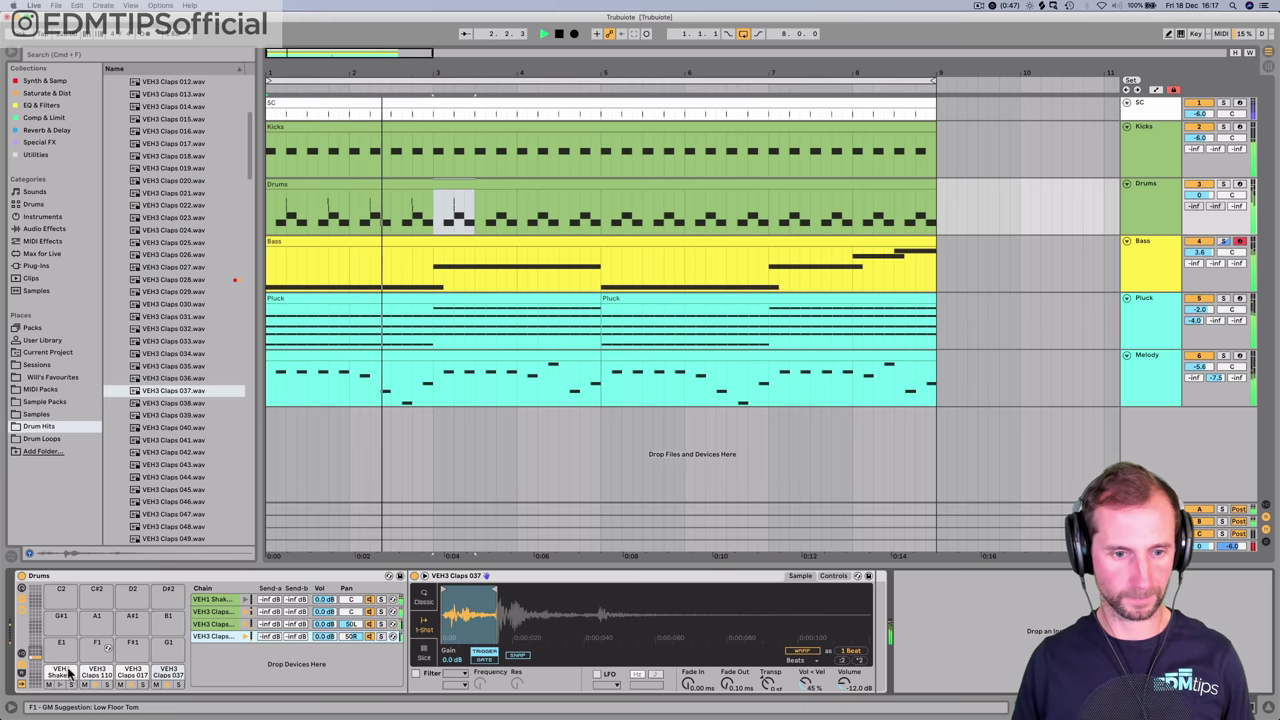
{"action": "left_click_drag", "start_coordinate": [324, 624], "coordinate": [324, 690]}
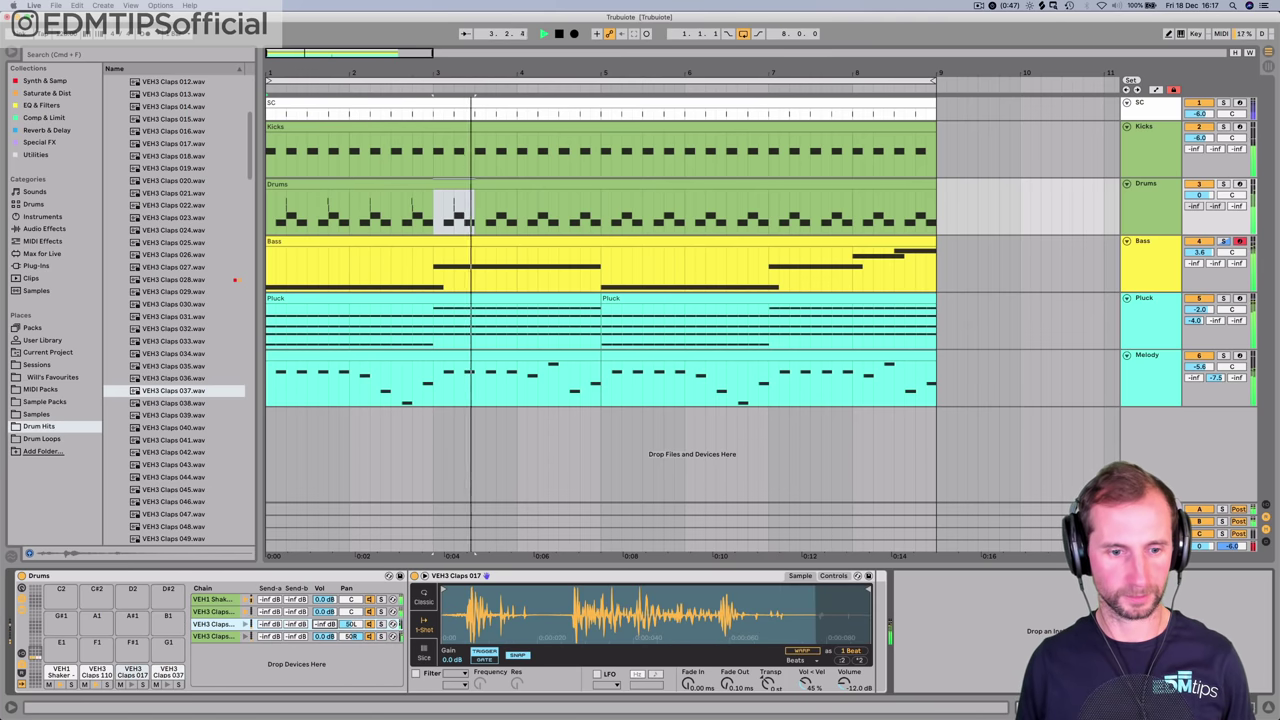
{"action": "left_click_drag", "start_coordinate": [331, 641], "coordinate": [331, 615]}
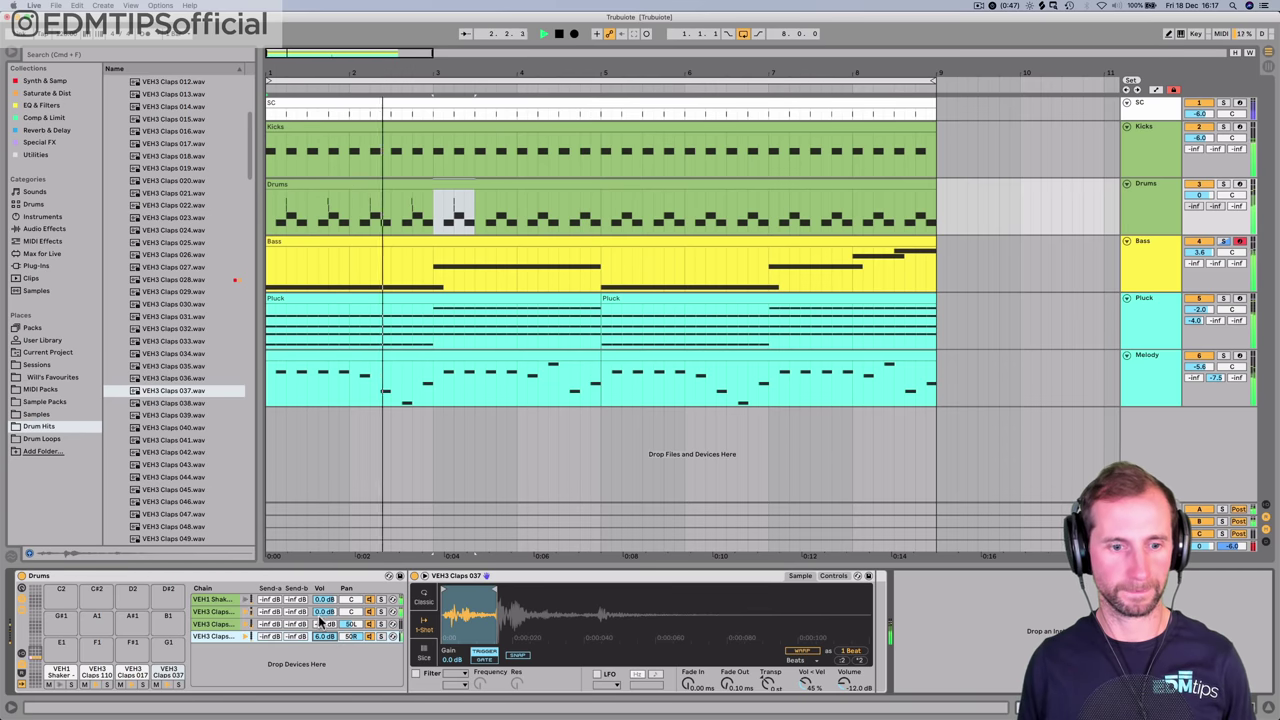
{"action": "mouse_move", "coordinate": [320, 622]}
{"action": "left_mouse_down"}
{"action": "mouse_move", "coordinate": [321, 662]}
{"action": "mouse_move", "coordinate": [321, 609]}
{"action": "left_mouse_up"}
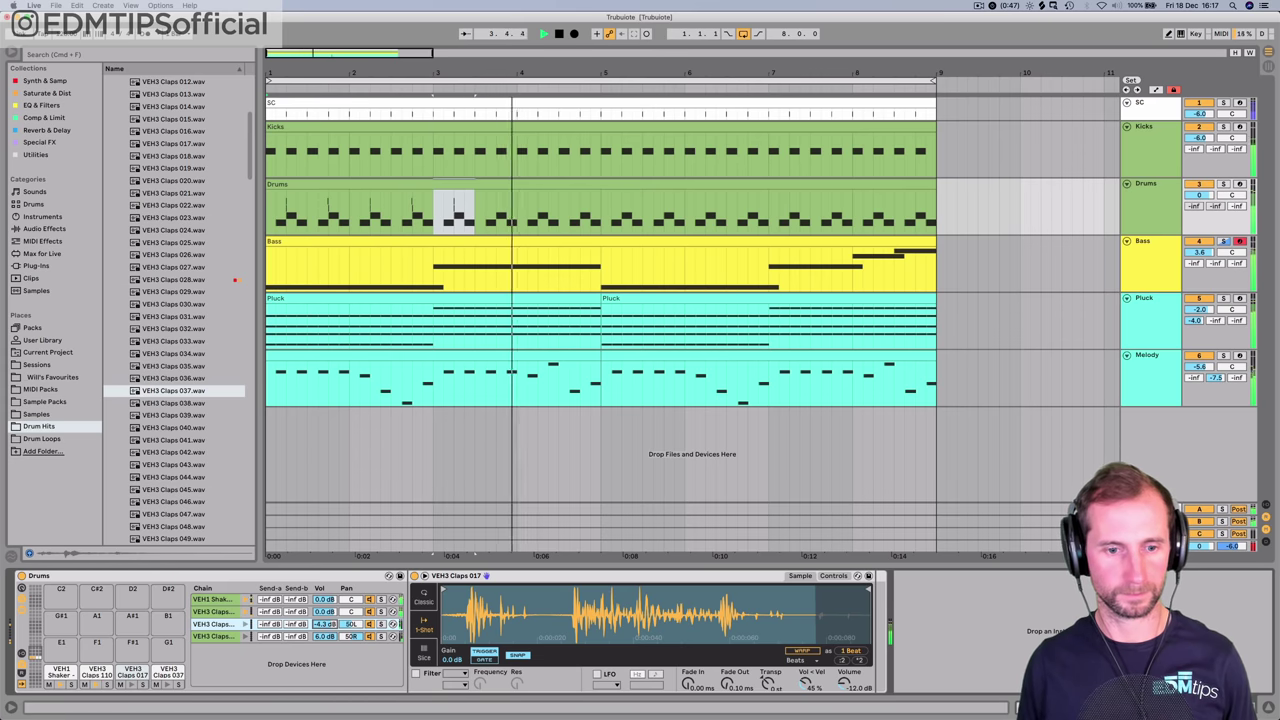
{"action": "left_click_drag", "start_coordinate": [325, 624], "coordinate": [325, 621]}
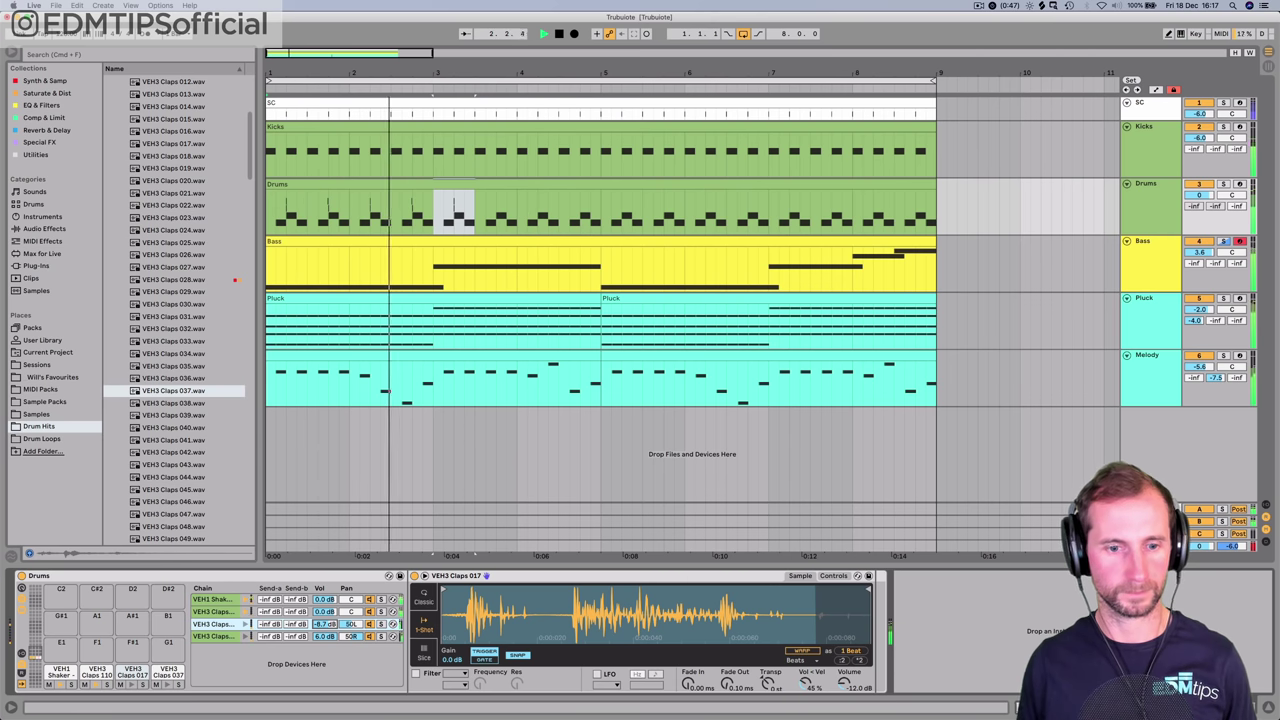
- Duplicate the first bar's short clap notes through the rest of the Drums clip to the end of bar 8
{"action": "double_click", "coordinate": [437, 188]}
{"action": "key", "text": "space"}
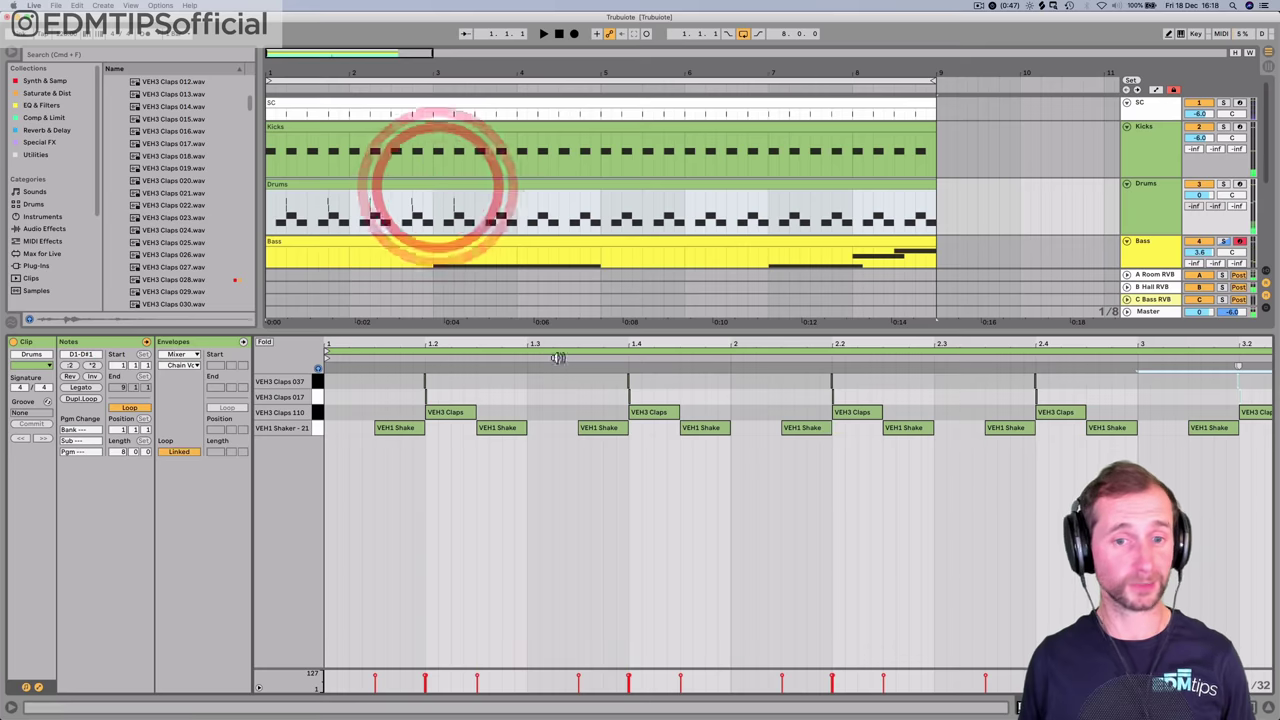
{"action": "left_click_drag", "start_coordinate": [562, 343], "coordinate": [562, 262]}
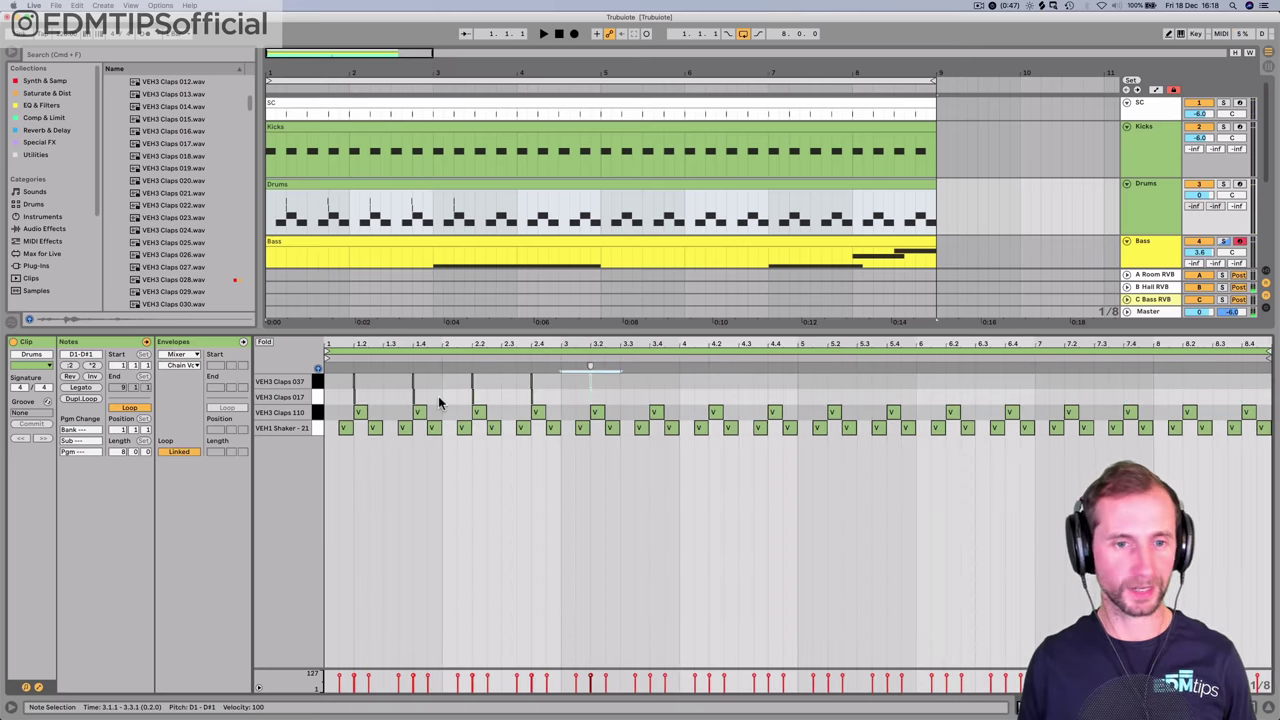
{"action": "left_click_drag", "start_coordinate": [438, 396], "coordinate": [326, 370]}
{"action": "key", "text": "Right"}
{"action": "key", "text": "Right"}
{"action": "key", "text": "Right"}
{"action": "key", "text": "Right"}
{"action": "key", "text": "Right"}
{"action": "key", "text": "Right"}
{"action": "key", "text": "Right"}
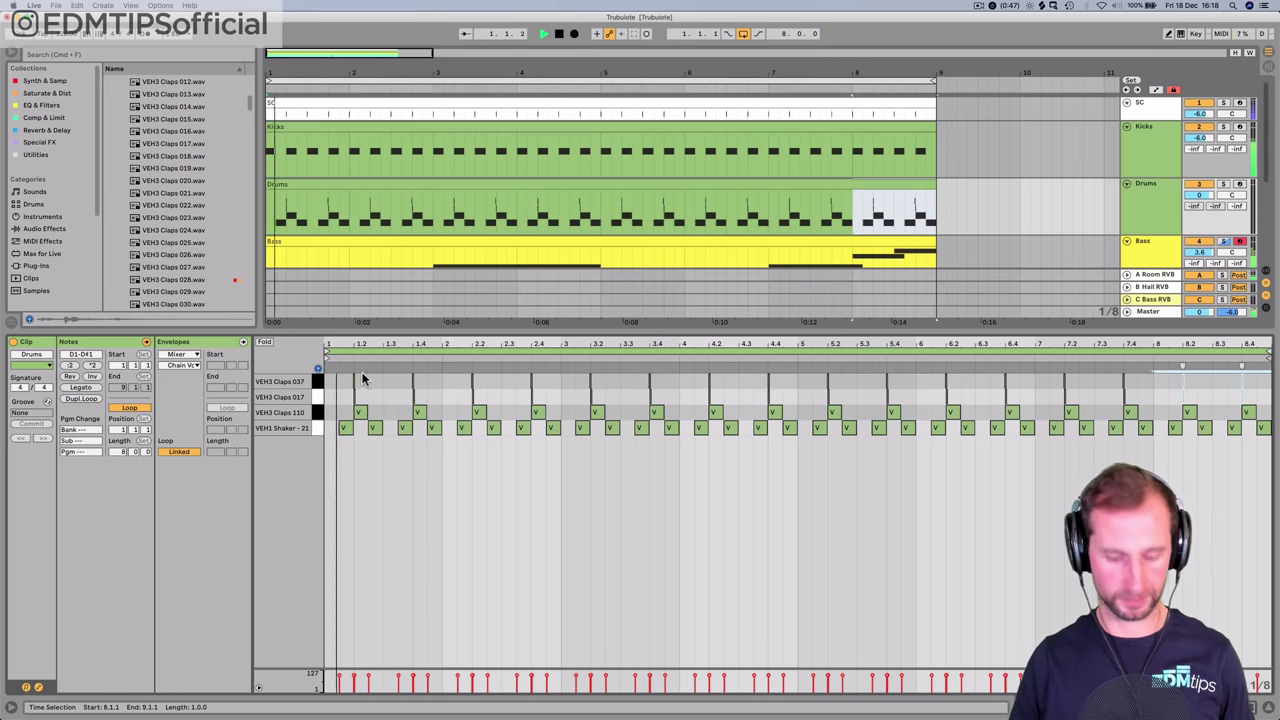
- Stop playback, duplicate the VEH3 Claps 017 chain in the drum rack and save the set
{"action": "key", "text": "shift+Tab"}
{"action": "key", "text": "space"}
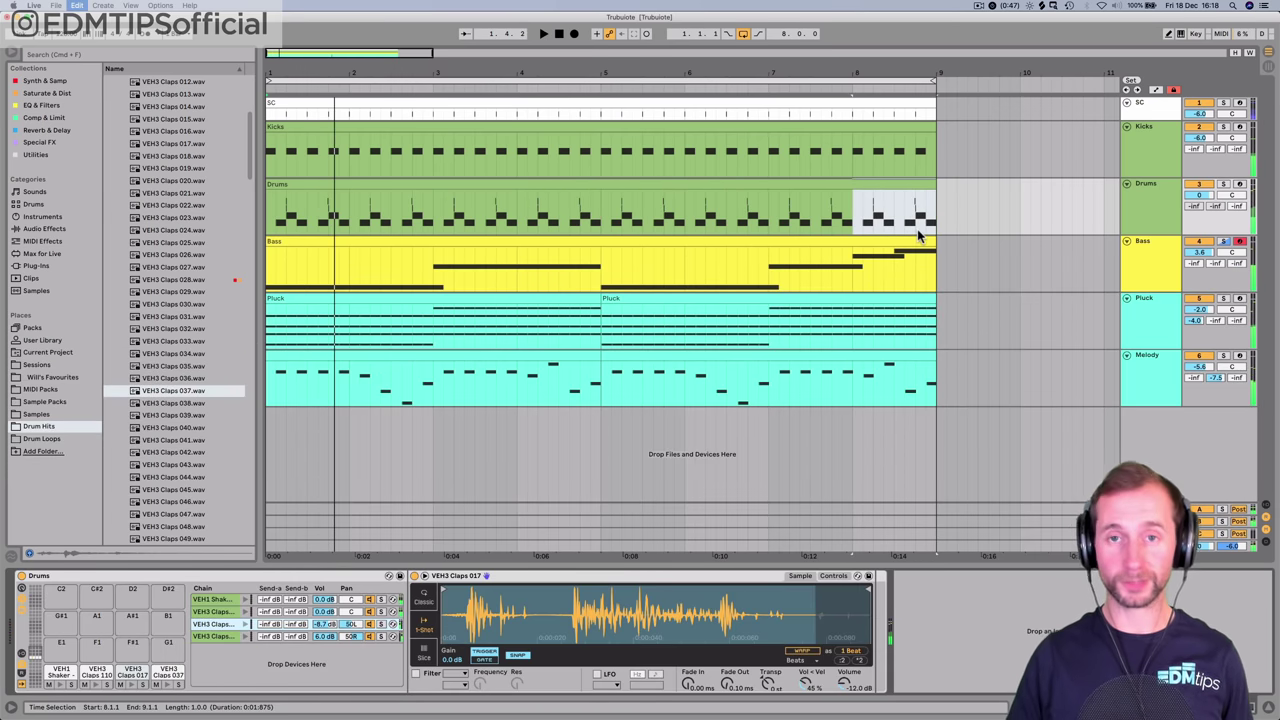
{"action": "key", "text": "super+d"}
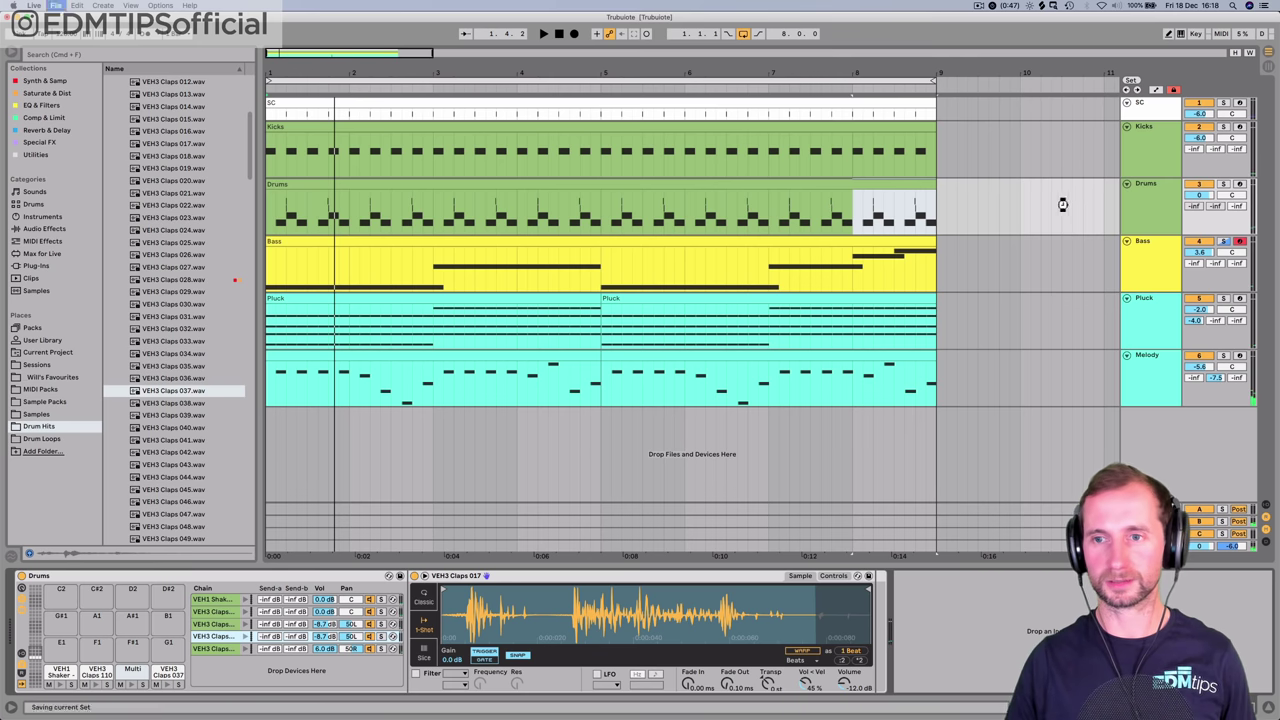
- Insert an audio track below Drums and open the Drum Loops folder in the browser
{"action": "left_click", "coordinate": [1128, 205]}
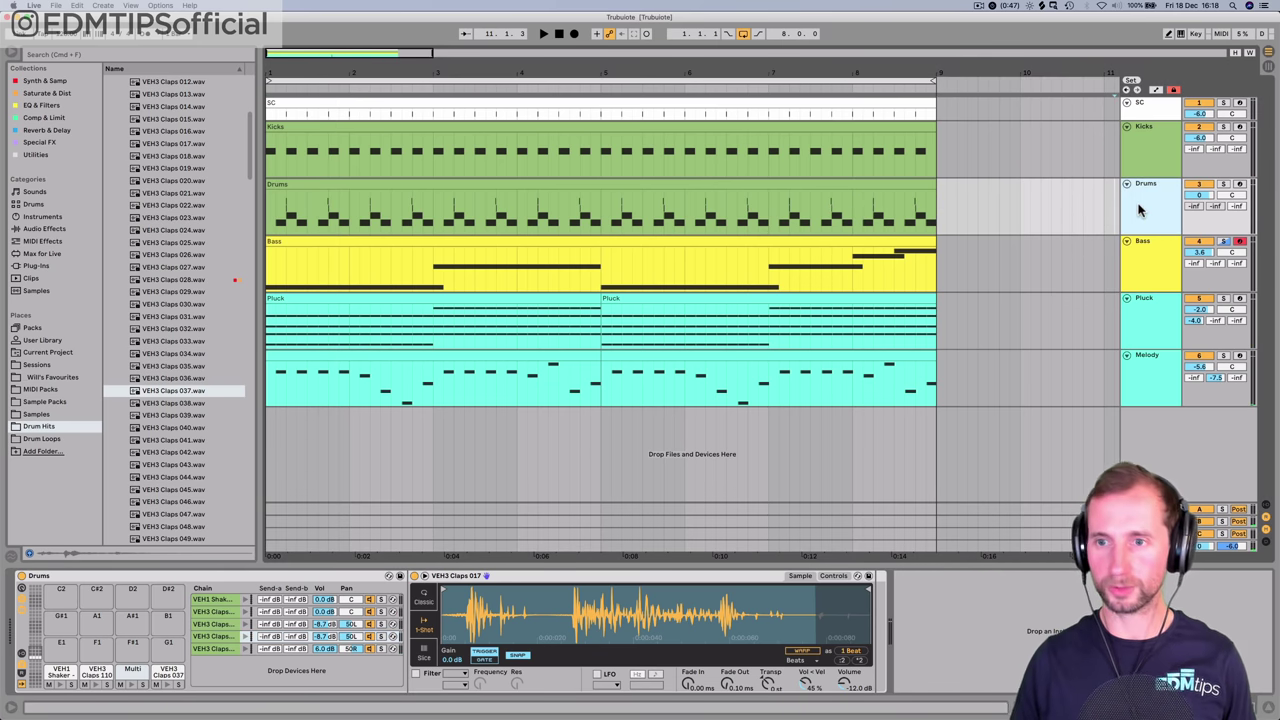
{"action": "key", "text": "super+t"}
{"action": "left_click", "coordinate": [42, 438]}
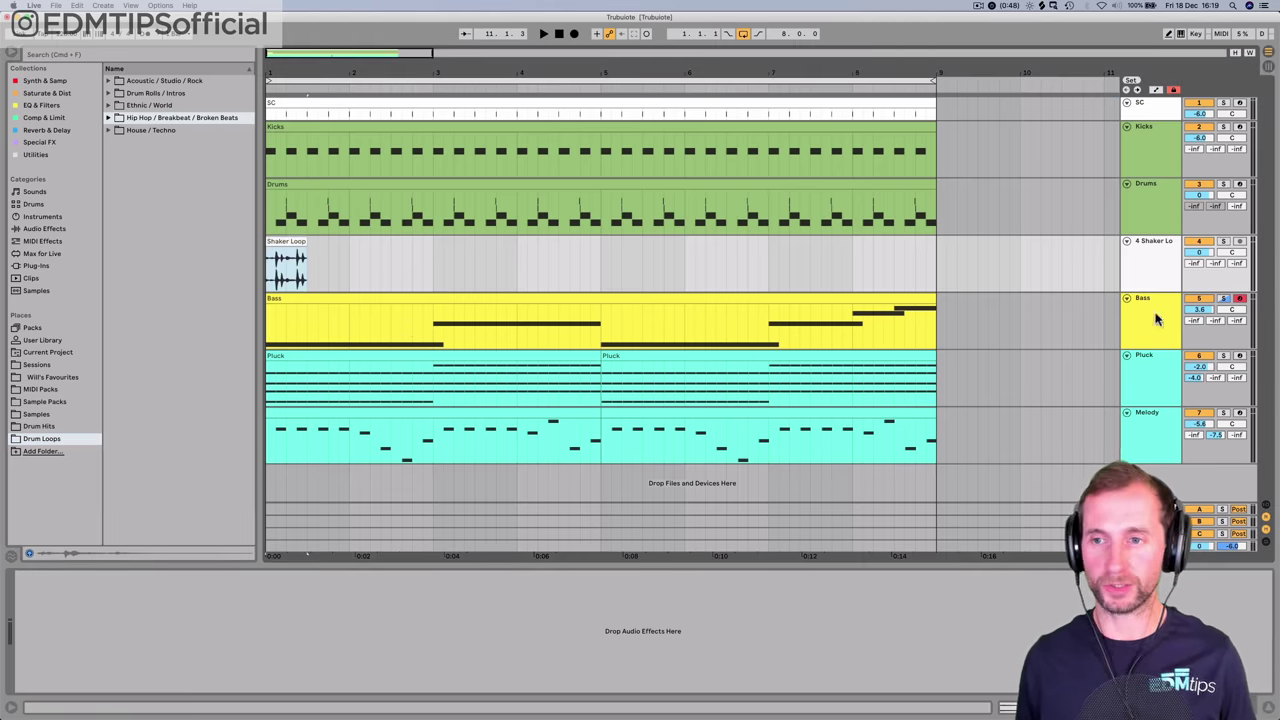
- Solo the shaker loop track and listen to its half-bar loop
{"action": "left_click", "coordinate": [1224, 243]}
{"action": "key", "text": "space"}
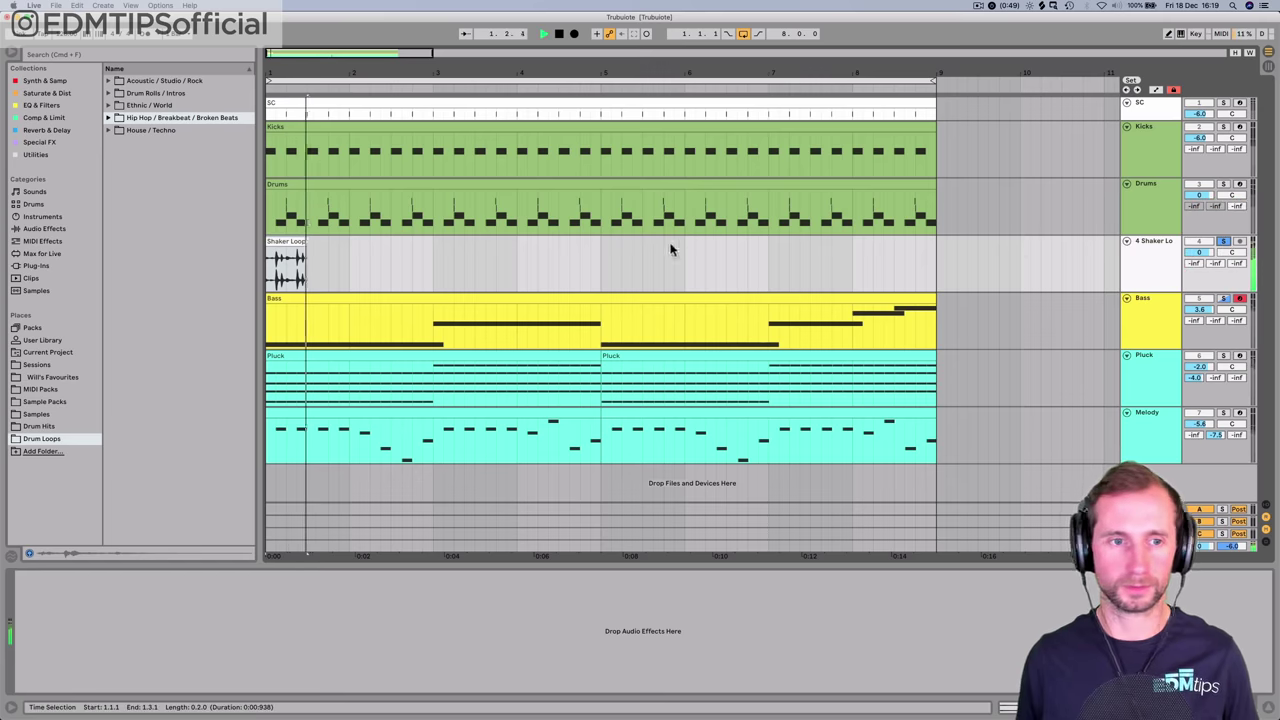
- Duplicate the half-bar Shaker Loop clip along its track to the end of bar 8
{"action": "left_click", "coordinate": [279, 240]}
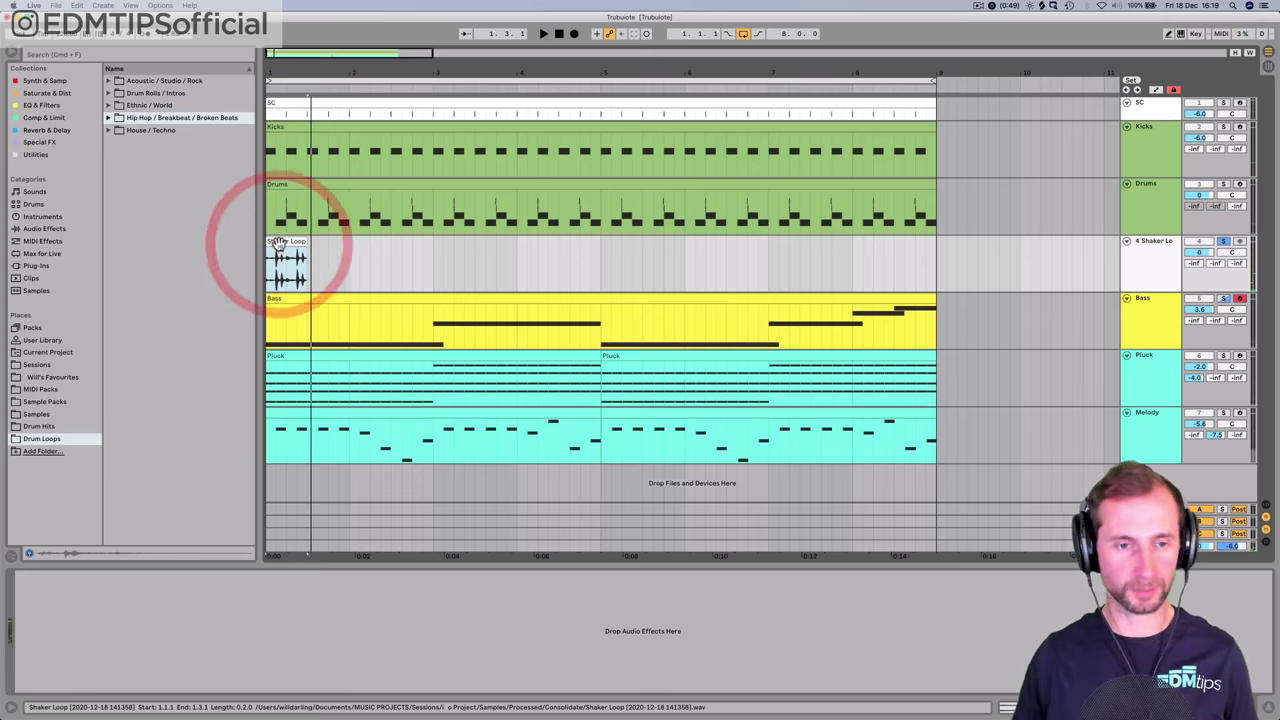
{"action": "key", "text": "super+d"}
{"action": "key", "text": "super+d"}
{"action": "key", "text": "super+d"}
{"action": "key", "text": "super+d"}
{"action": "key", "text": "super+d"}
{"action": "key", "text": "super+d"}
{"action": "key", "text": "super+d"}
{"action": "key", "text": "super+d"}
{"action": "key", "text": "super+d"}
{"action": "key", "text": "super+d"}
{"action": "key", "text": "super+d"}
{"action": "key", "text": "super+d"}
{"action": "key", "text": "super+d"}
{"action": "key", "text": "super+d"}
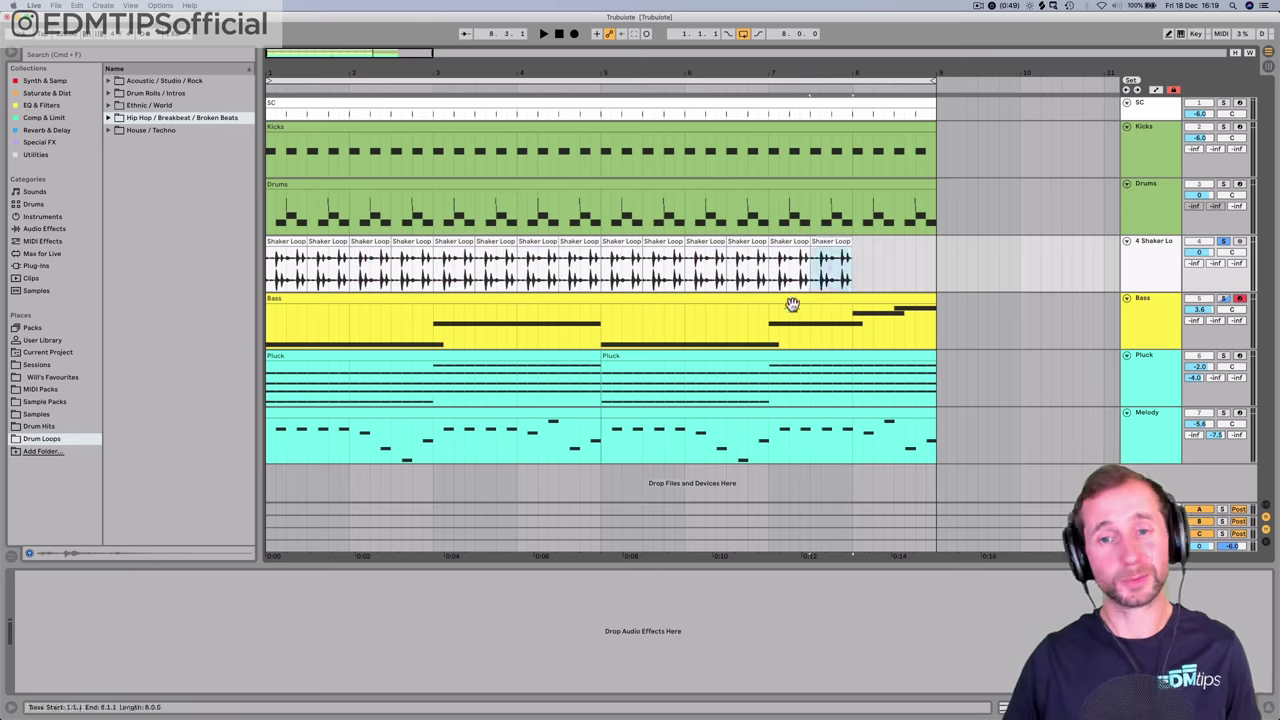
{"action": "key", "text": "super+d"}
- Unsolo the shaker loop track and set its volume to -7.5 dB against the full mix
{"action": "left_click", "coordinate": [1221, 242]}
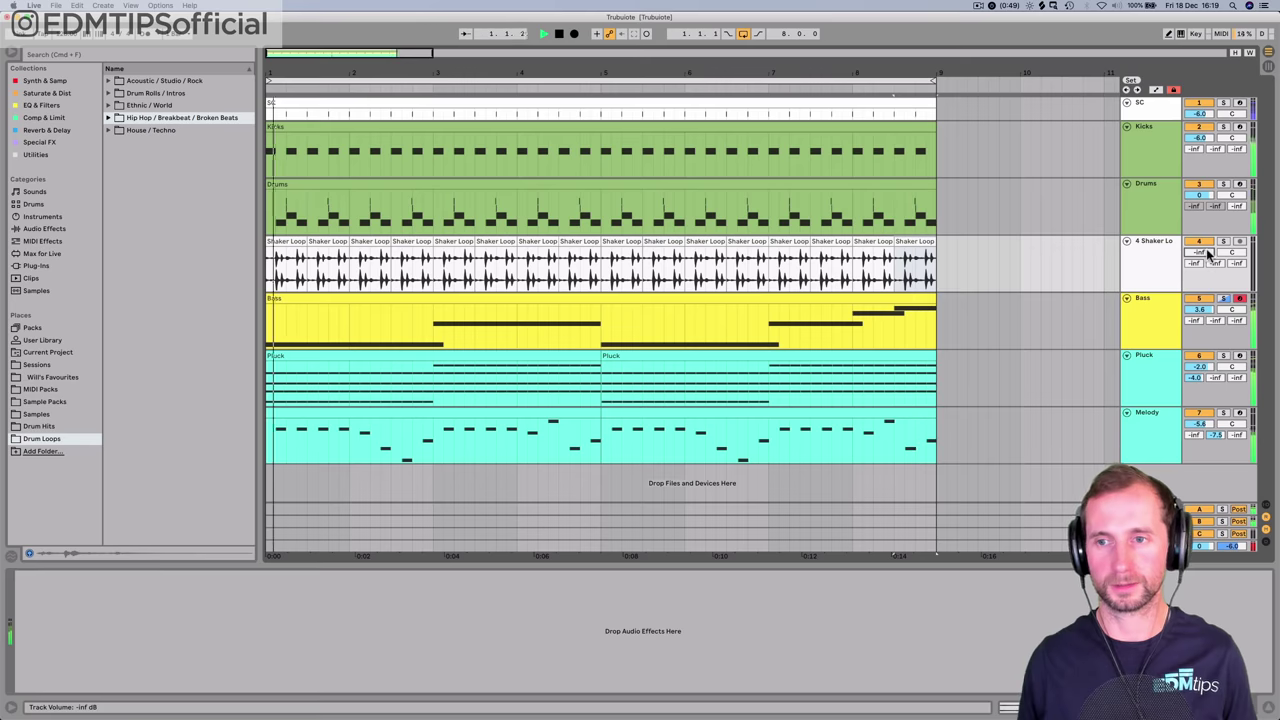
{"action": "left_click_drag", "start_coordinate": [1199, 252], "coordinate": [1199, 250]}
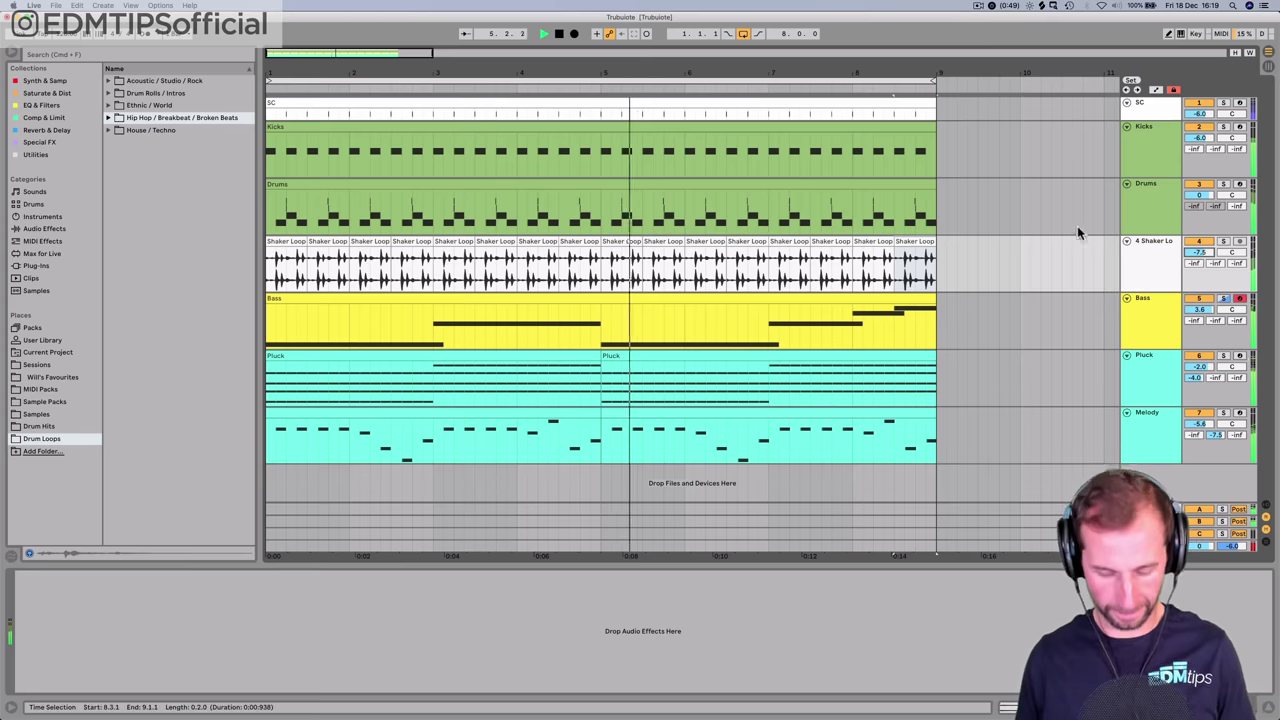
- Color the shaker loop track green like the other drum tracks and assign the track color to its clips
{"action": "right_click", "coordinate": [1137, 262]}
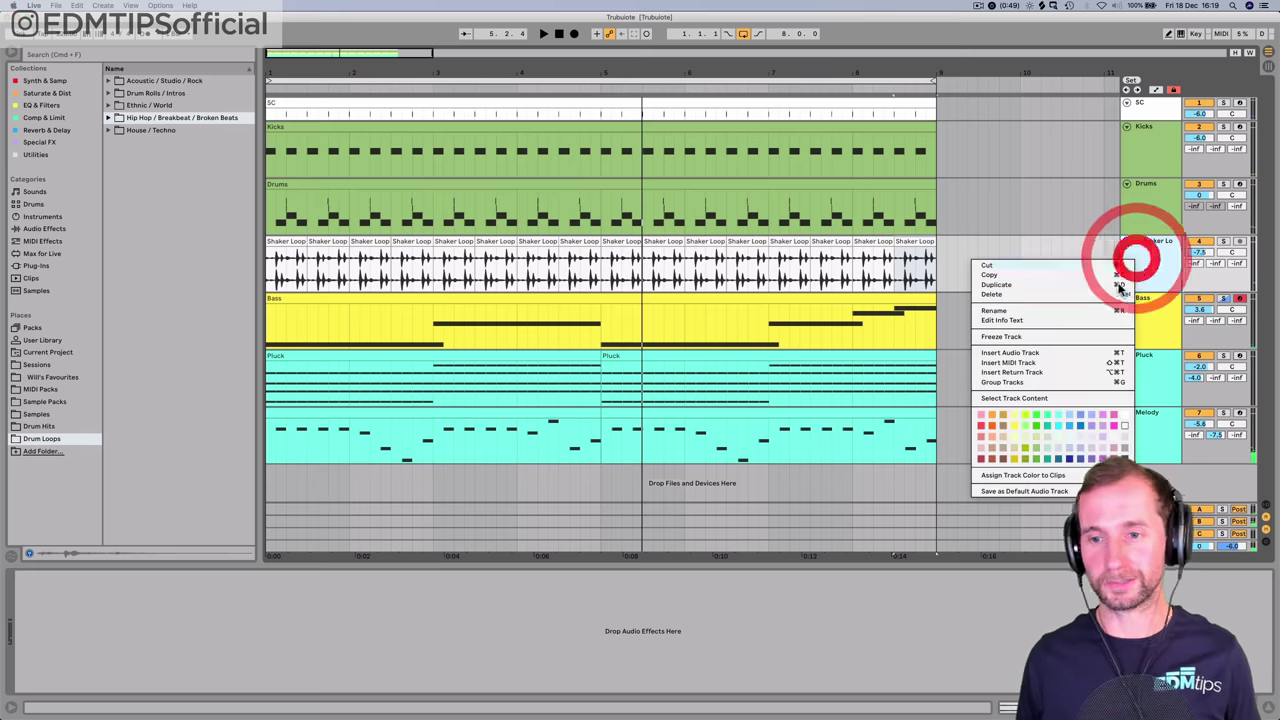
{"action": "left_click", "coordinate": [1036, 448]}
{"action": "right_click", "coordinate": [1123, 250]}
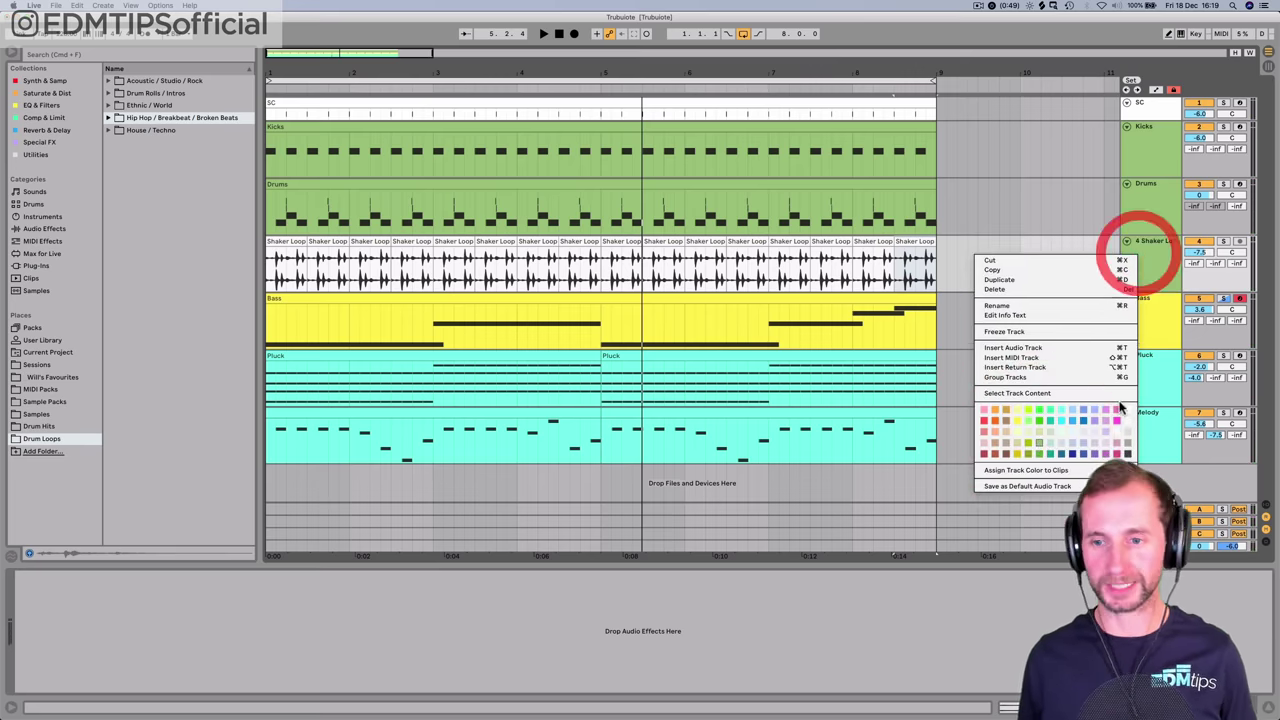
{"action": "left_click", "coordinate": [1067, 470]}
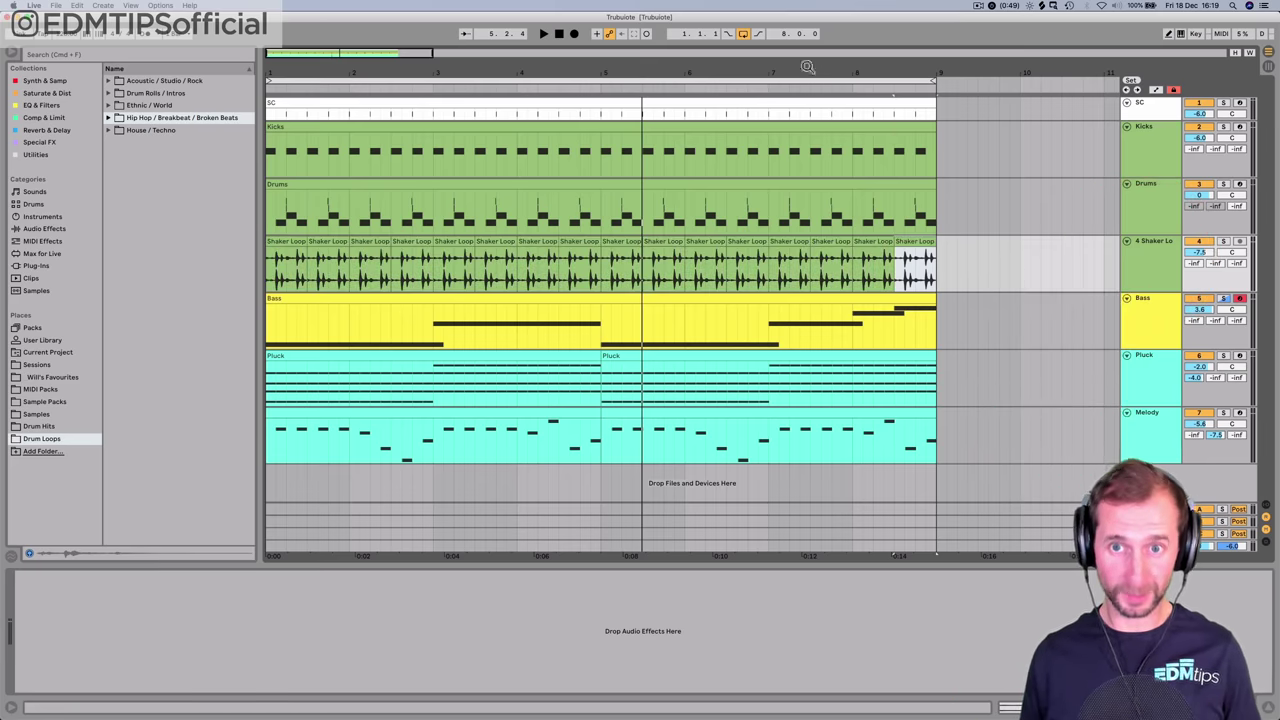
- Insert an audio track below the Melody track and switch to Loopcloud
{"action": "left_click_drag", "start_coordinate": [807, 67], "coordinate": [376, 70]}
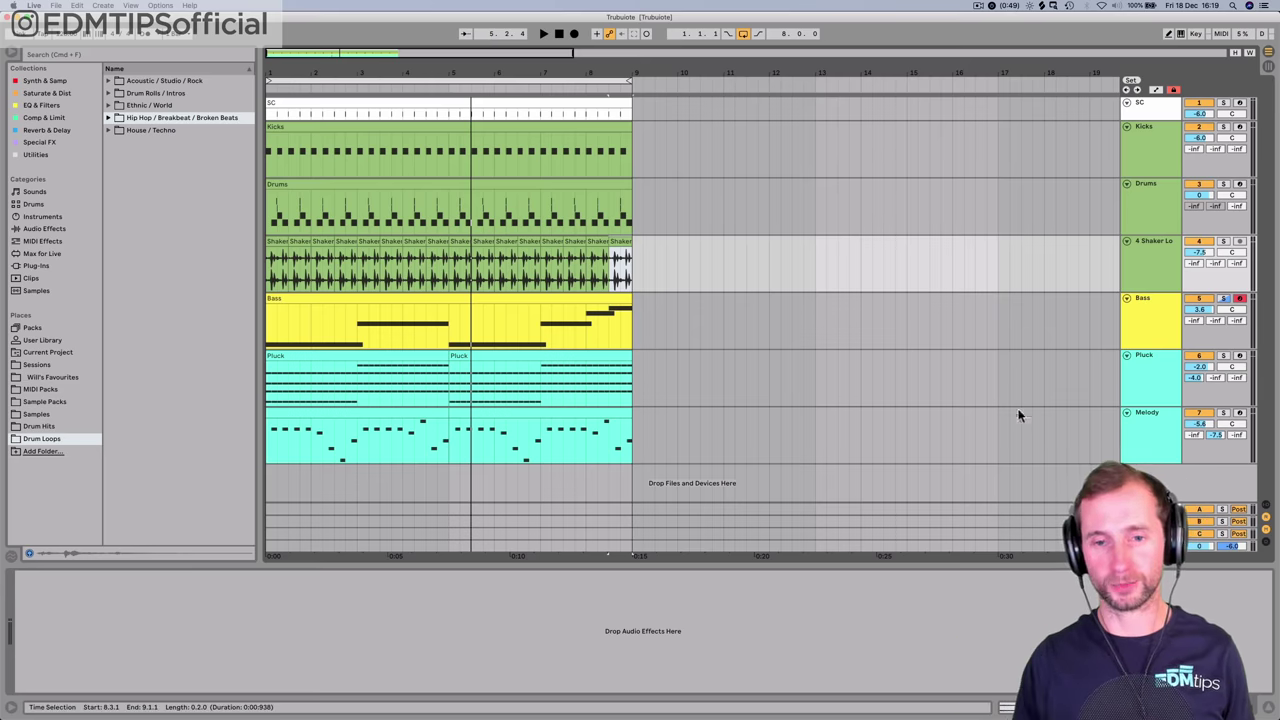
{"action": "left_click", "coordinate": [1149, 437]}
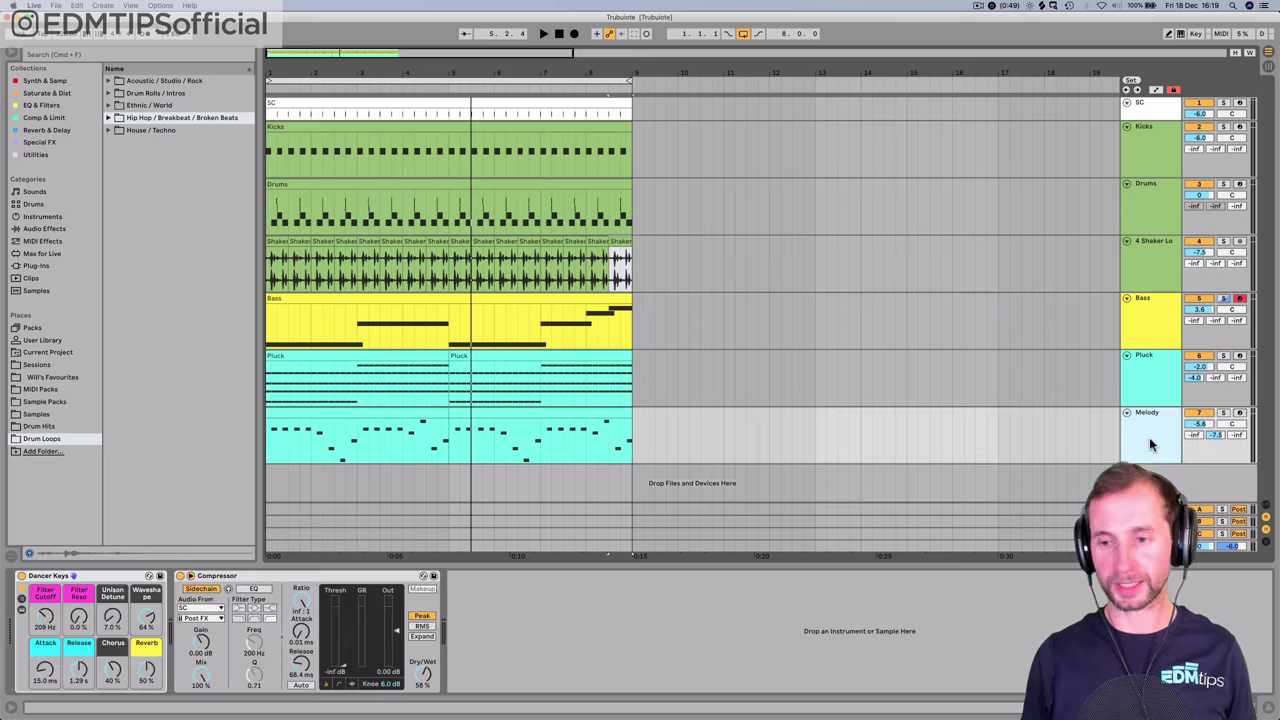
{"action": "key", "text": "super+t"}
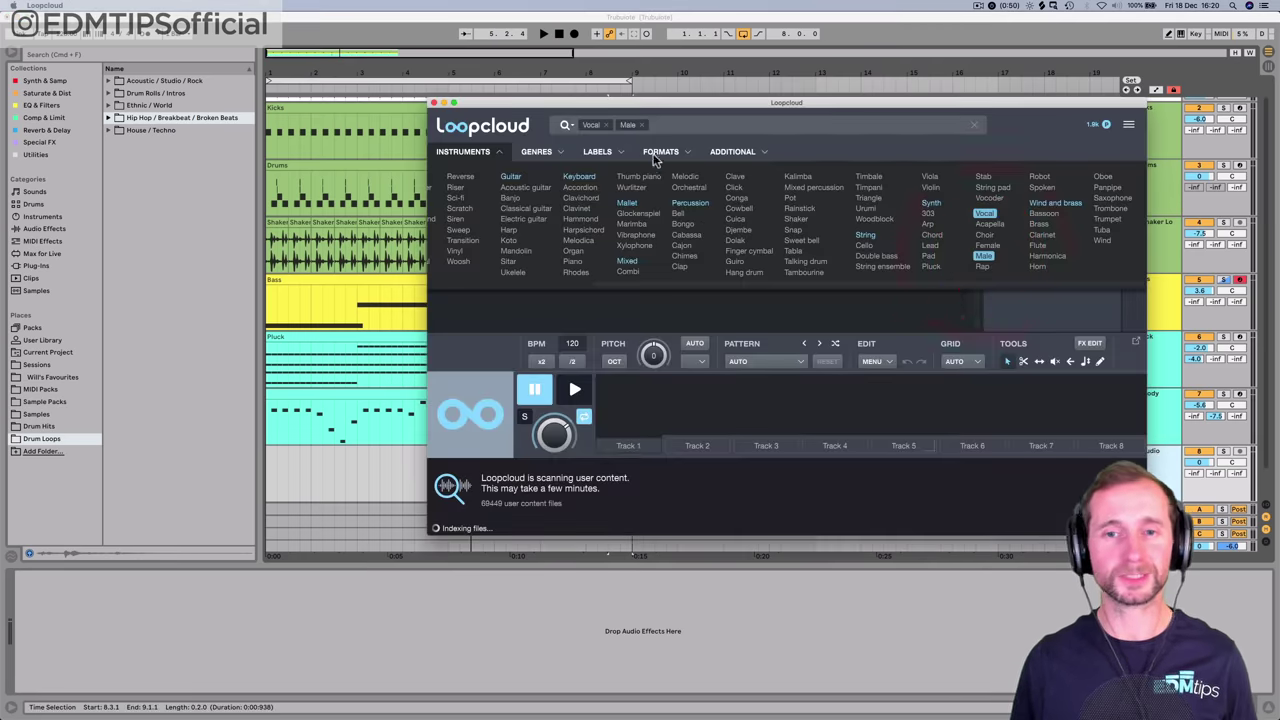
{"action": "left_click", "coordinate": [1071, 145]}
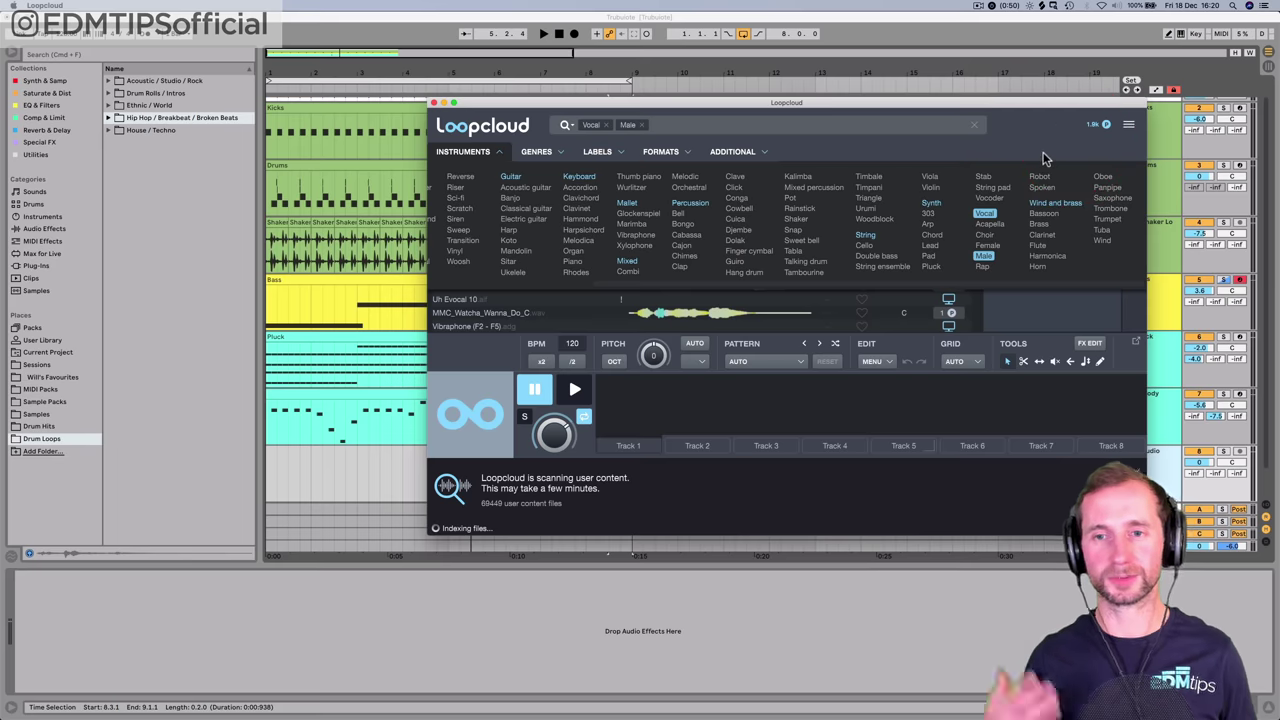
- Preview the HLS_120_vocal_phrase_never_felt_this_way_lead_Cm sample from the male vocal results
{"action": "left_click", "coordinate": [498, 151]}
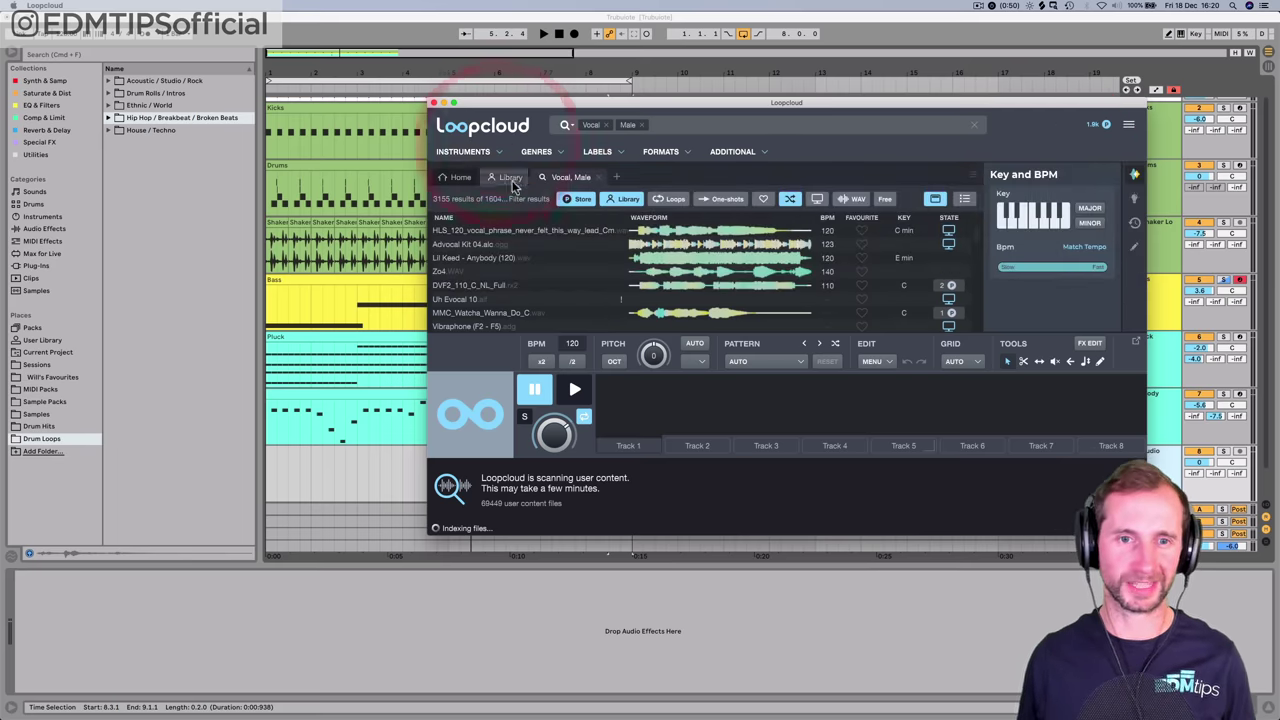
{"action": "left_click", "coordinate": [560, 232]}
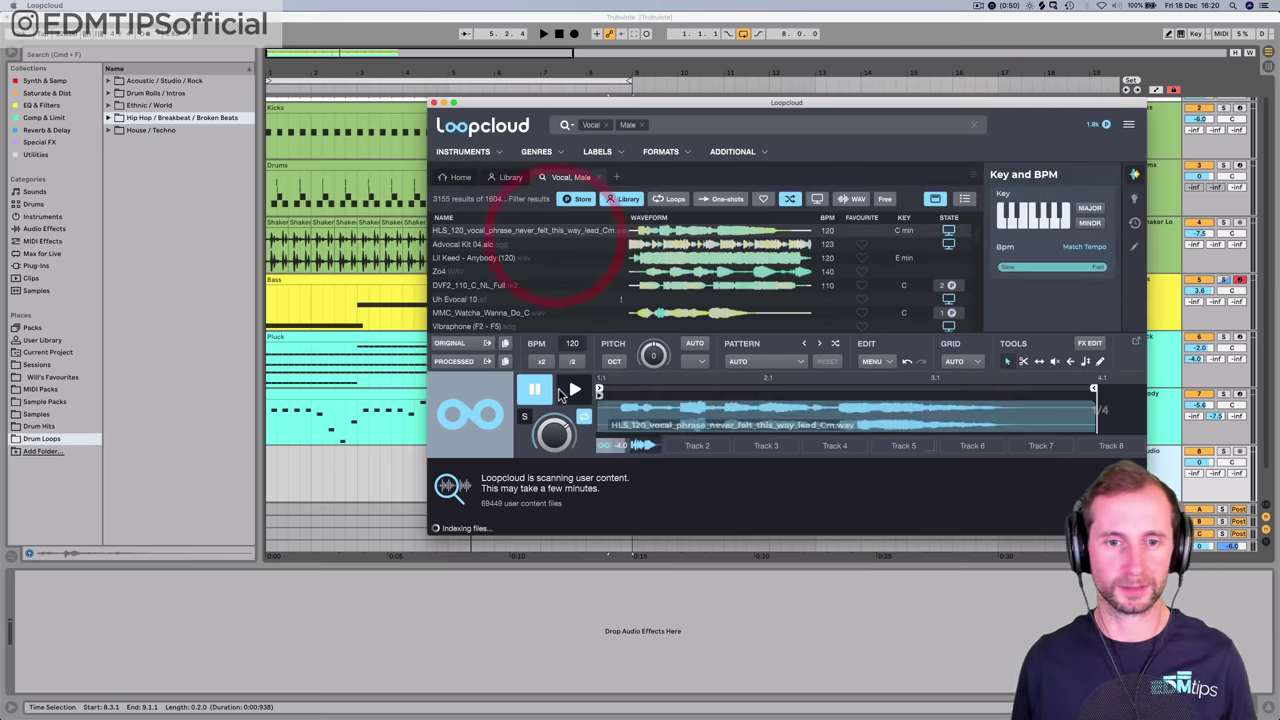
{"action": "left_click", "coordinate": [573, 388]}
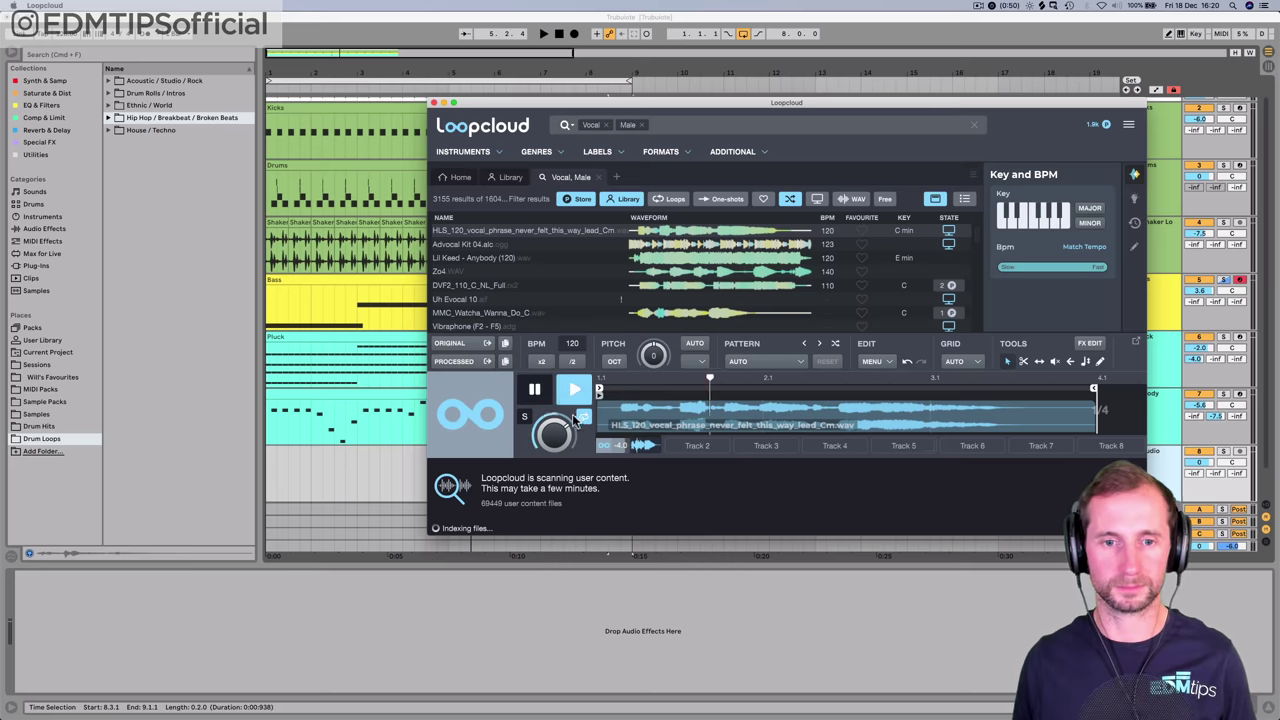
{"action": "left_click", "coordinate": [536, 390]}
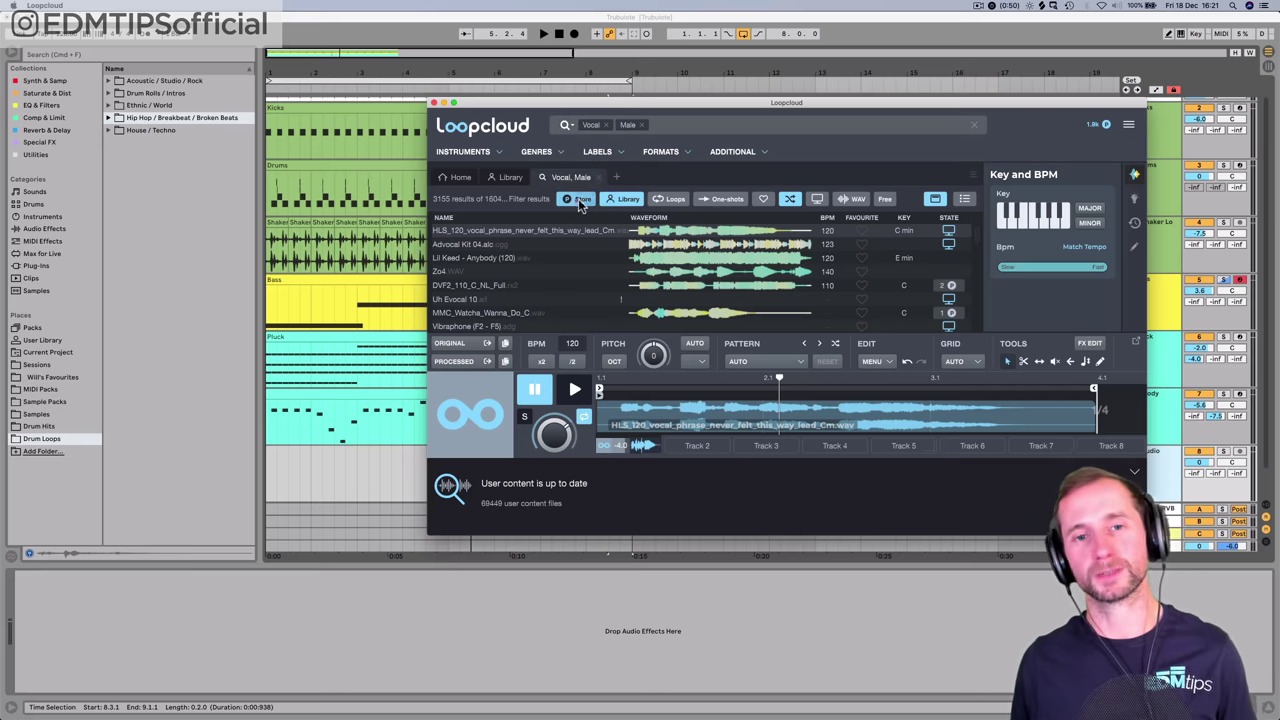
- Exclude store samples from the male vocal results and preview Advocal Kit 04
{"action": "left_click", "coordinate": [578, 199]}
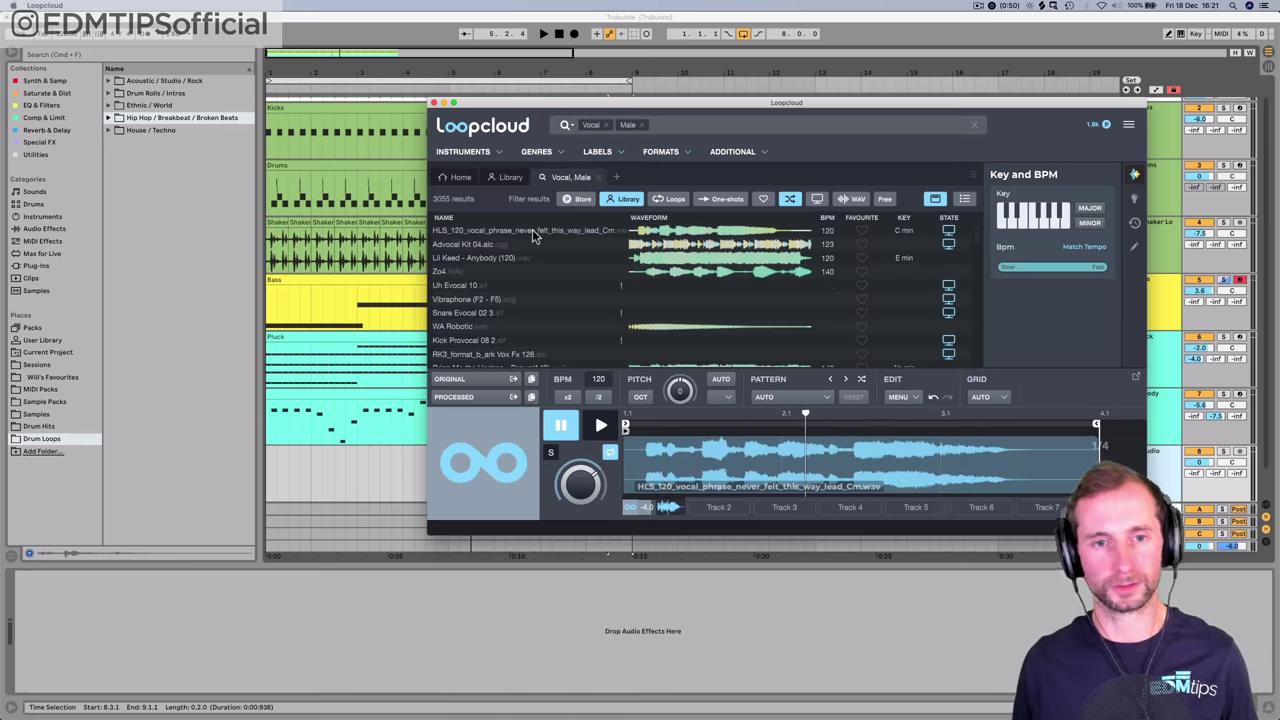
{"action": "left_click", "coordinate": [463, 245]}
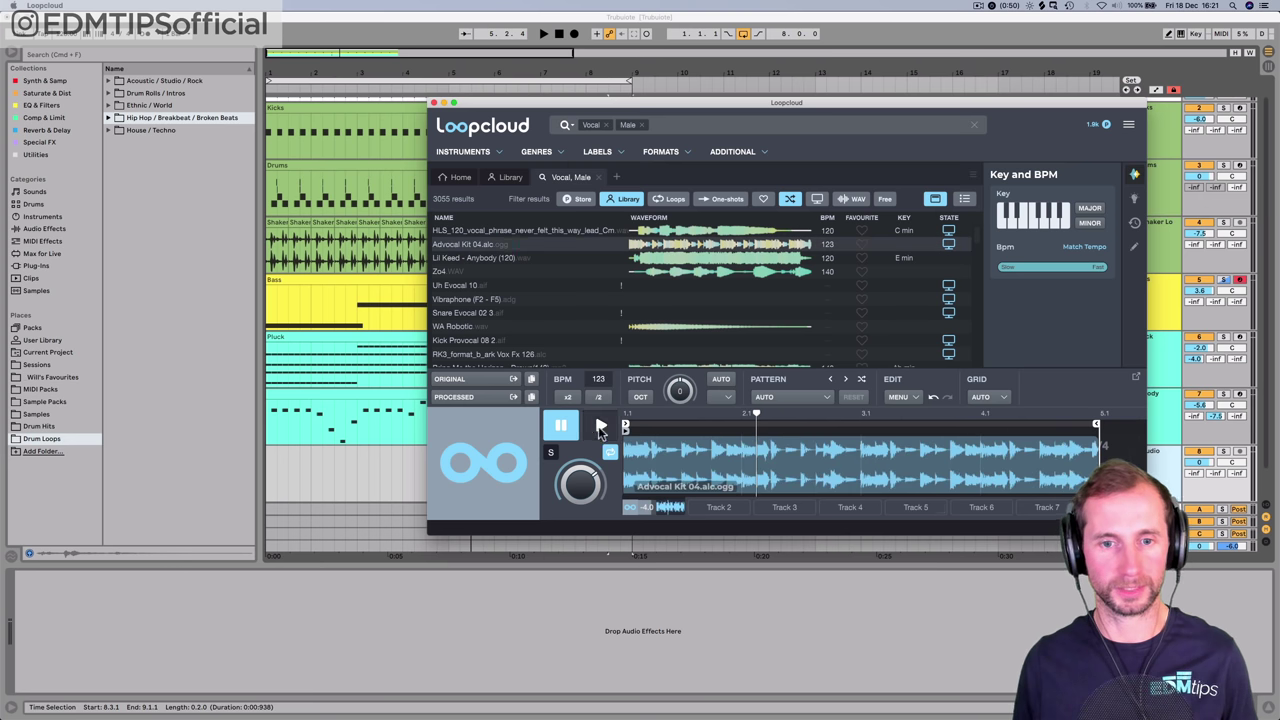
{"action": "left_click", "coordinate": [597, 426]}
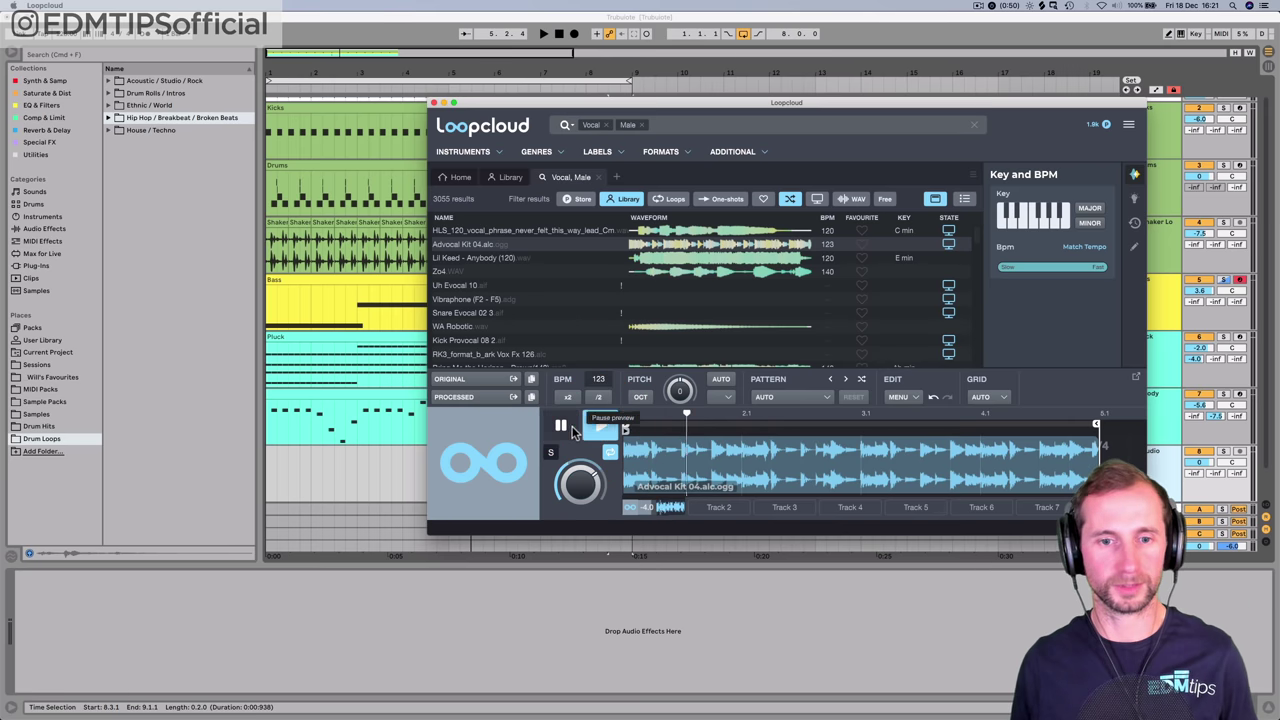
{"action": "left_click", "coordinate": [571, 425]}
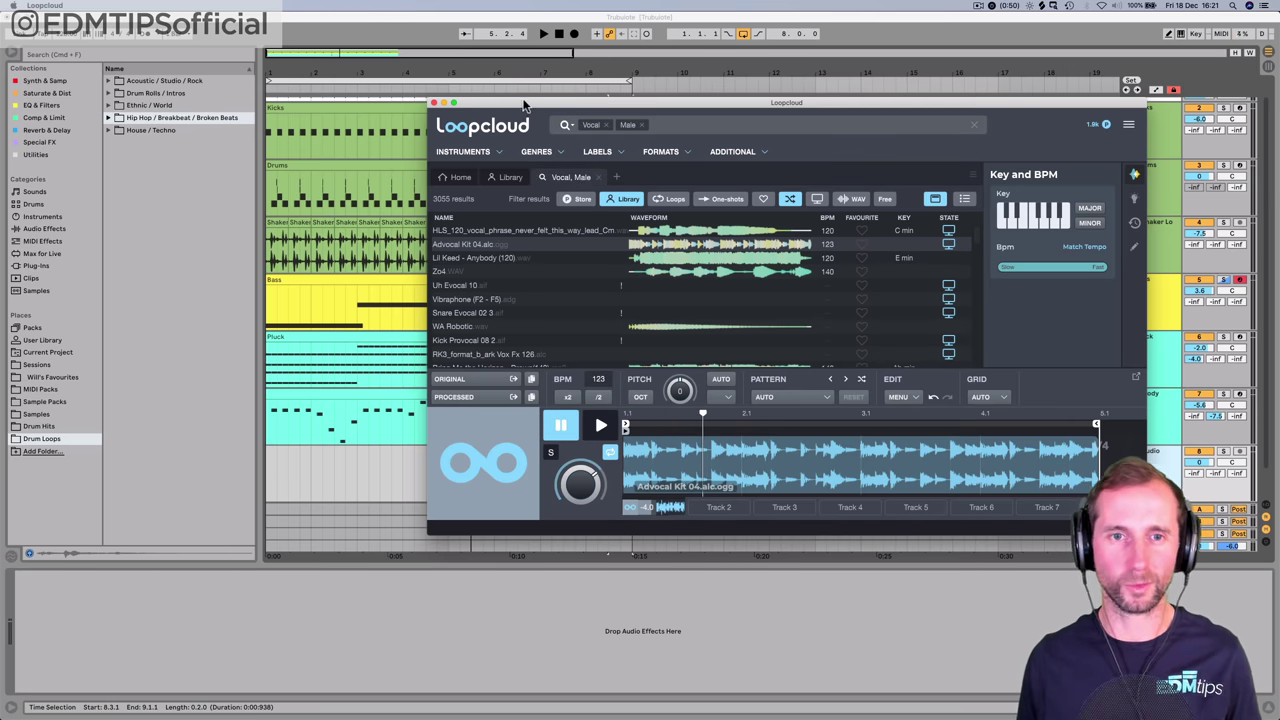
- Quit Loopcloud and go to its sample folder in Finder
{"action": "left_click_drag", "start_coordinate": [523, 105], "coordinate": [455, 87]}
{"action": "left_click", "coordinate": [418, 248]}
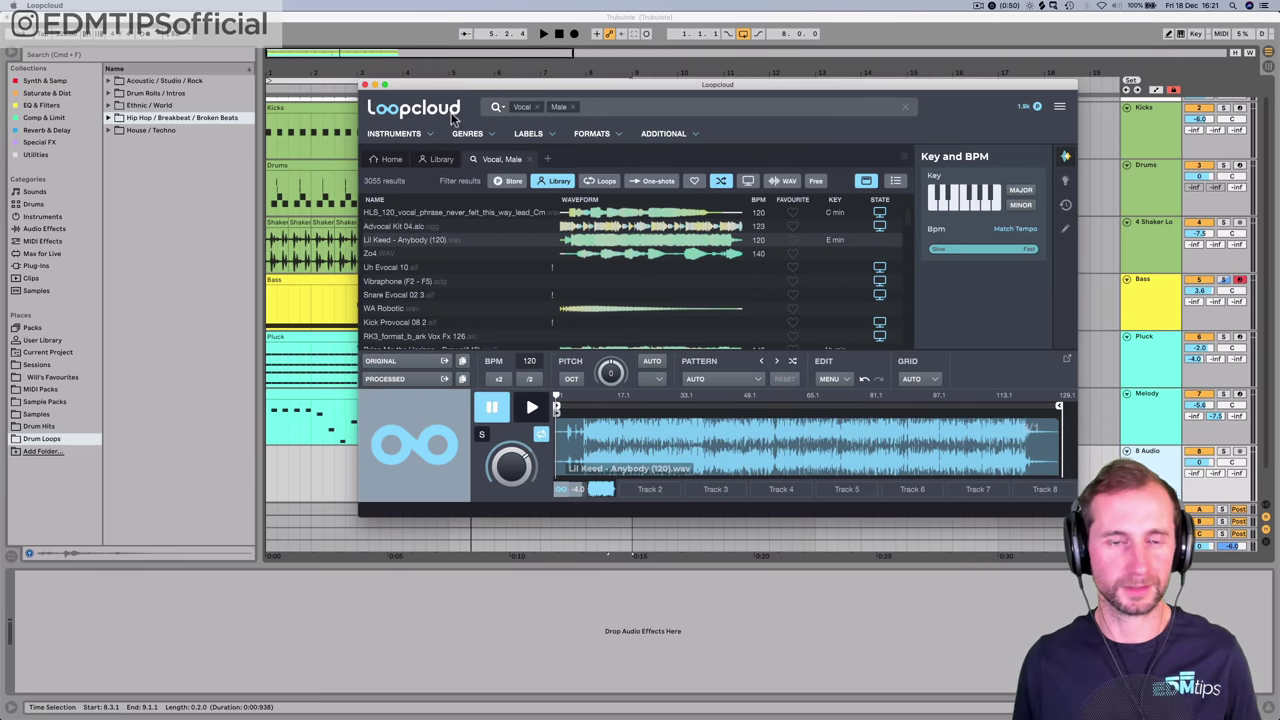
{"action": "key", "text": "super+q"}
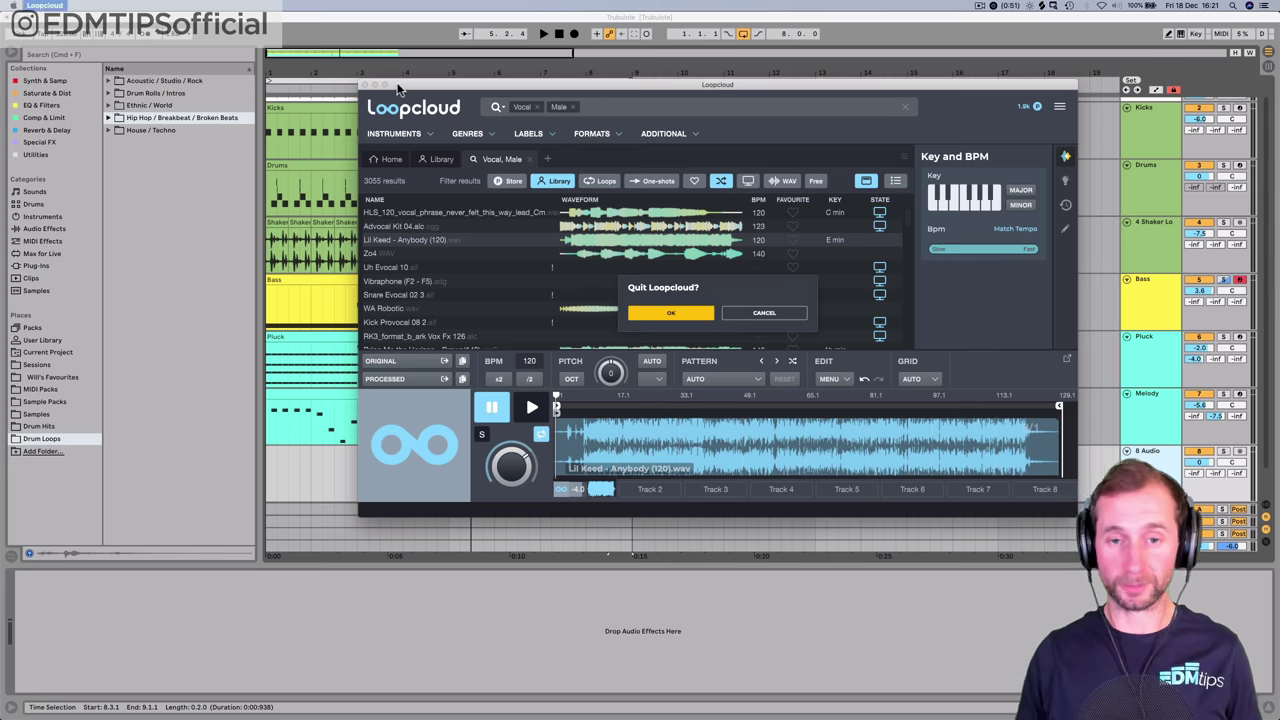
{"action": "left_click", "coordinate": [670, 313]}
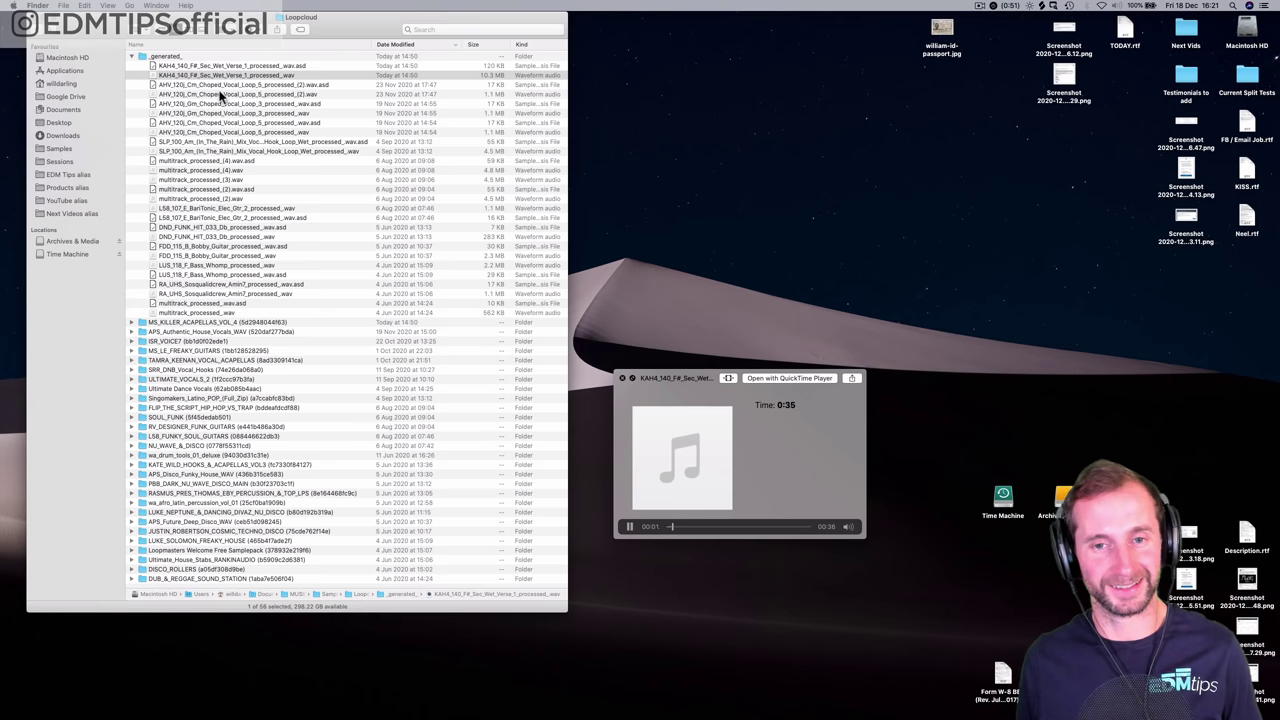
- Place KAH4_140_F#_Sec_Wet_Verse_1_processed.wav from Finder onto the new audio track in Ableton Live, starting at bar 1
{"action": "key", "text": "space"}
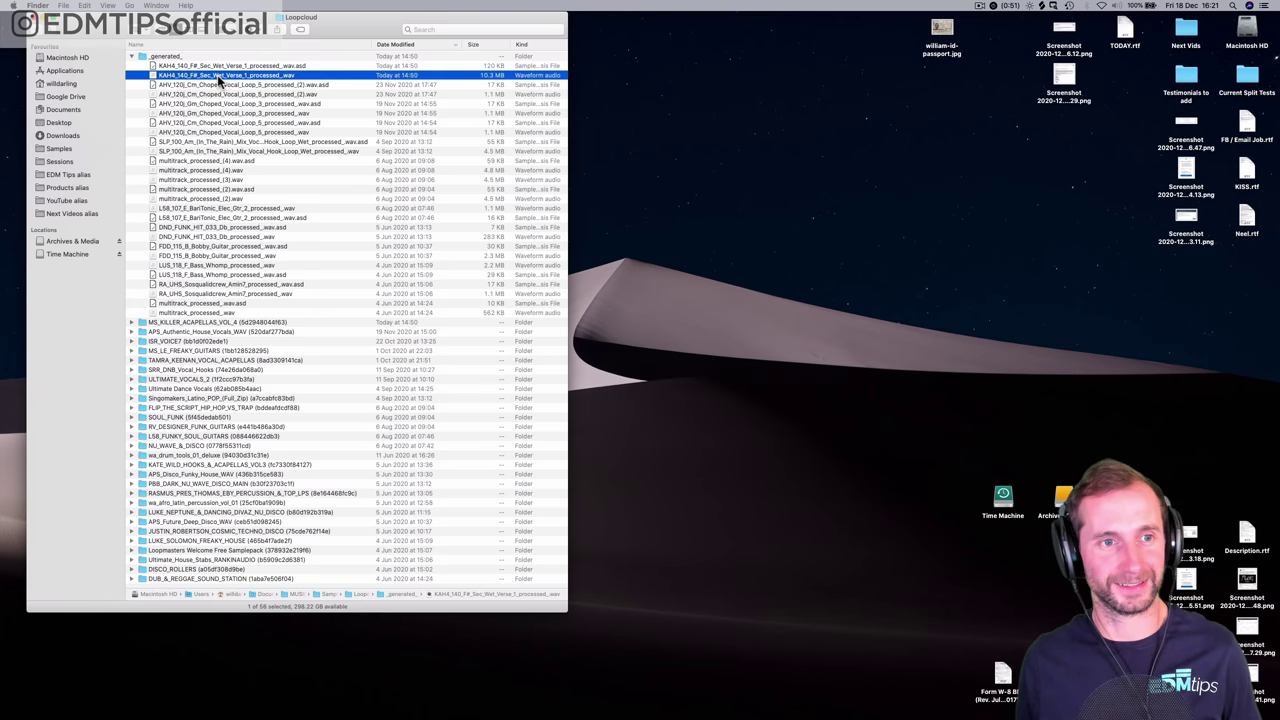
{"action": "key", "text": "ctrl+Right"}
{"action": "mouse_move", "coordinate": [220, 77]}
{"action": "left_mouse_down"}
{"action": "mouse_move", "coordinate": [409, 126]}
{"action": "mouse_move", "coordinate": [587, 291]}
{"action": "mouse_move", "coordinate": [434, 503]}
{"action": "mouse_move", "coordinate": [306, 486]}
{"action": "mouse_move", "coordinate": [268, 450]}
{"action": "left_mouse_up"}
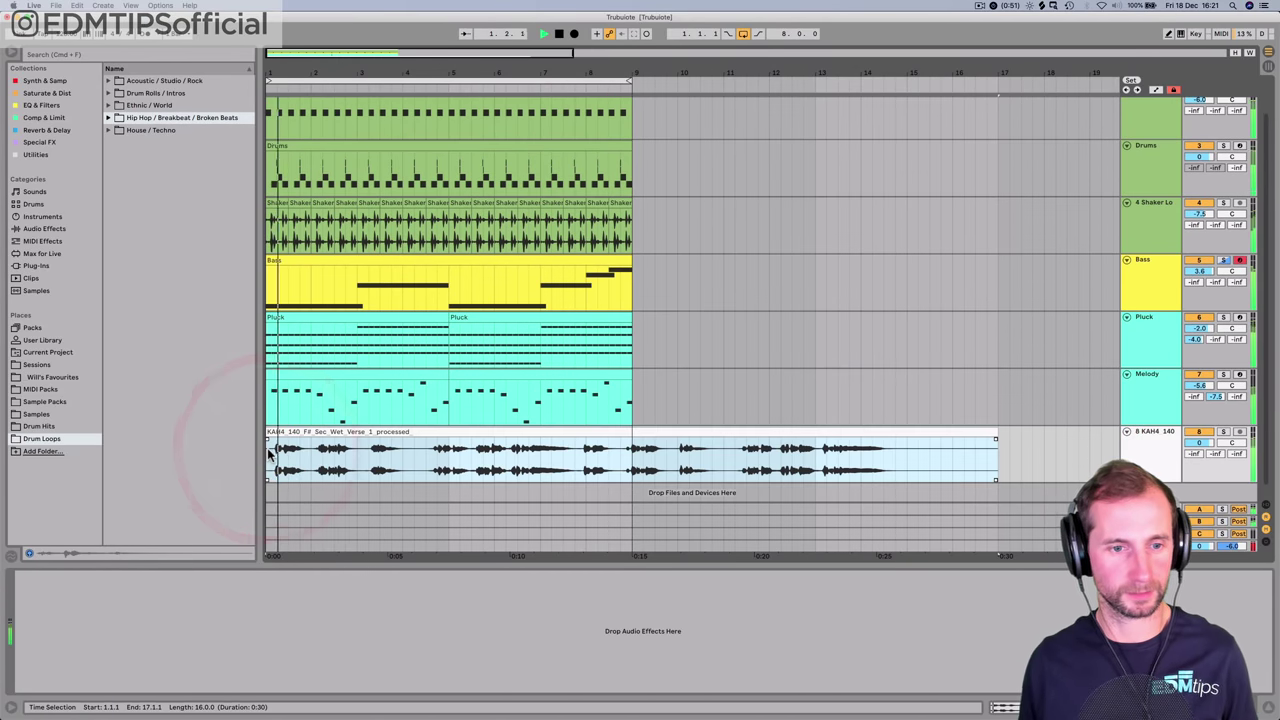
- Rewarp the vocal clip with a segment tempo of 128 BPM and set its warp mode to Complex Pro
{"action": "left_click", "coordinate": [297, 431]}
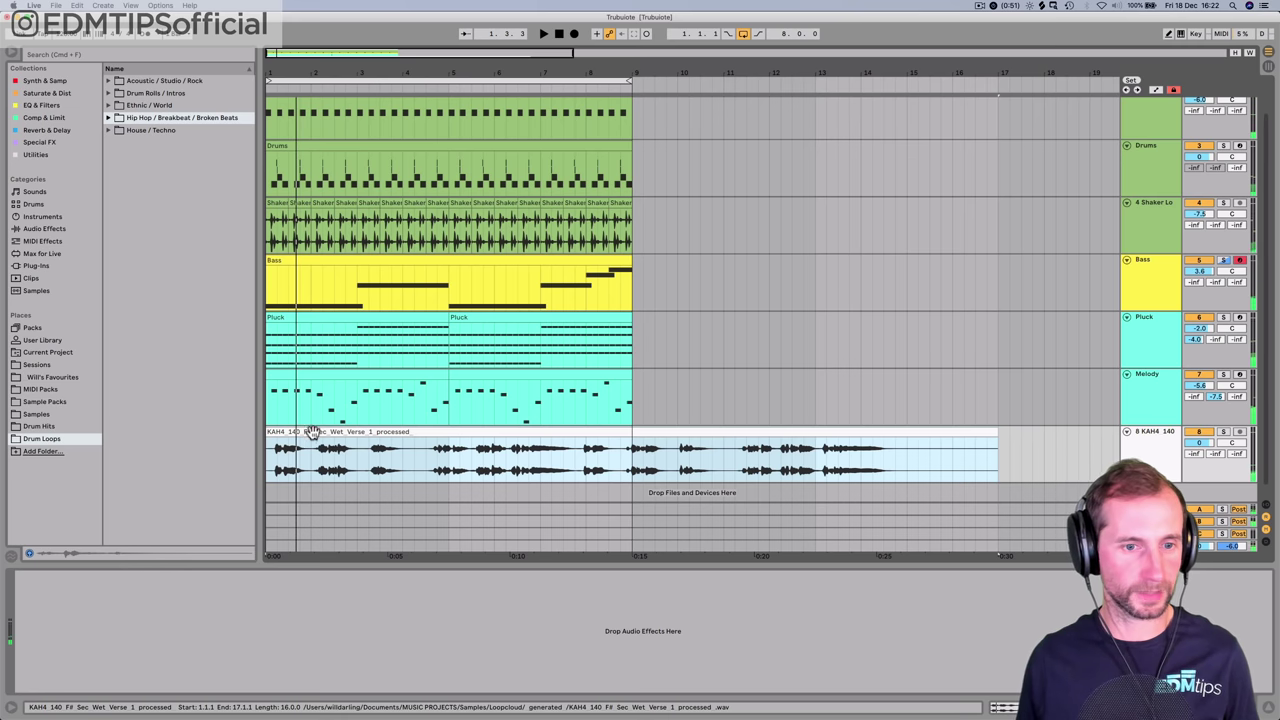
{"action": "double_click", "coordinate": [325, 434]}
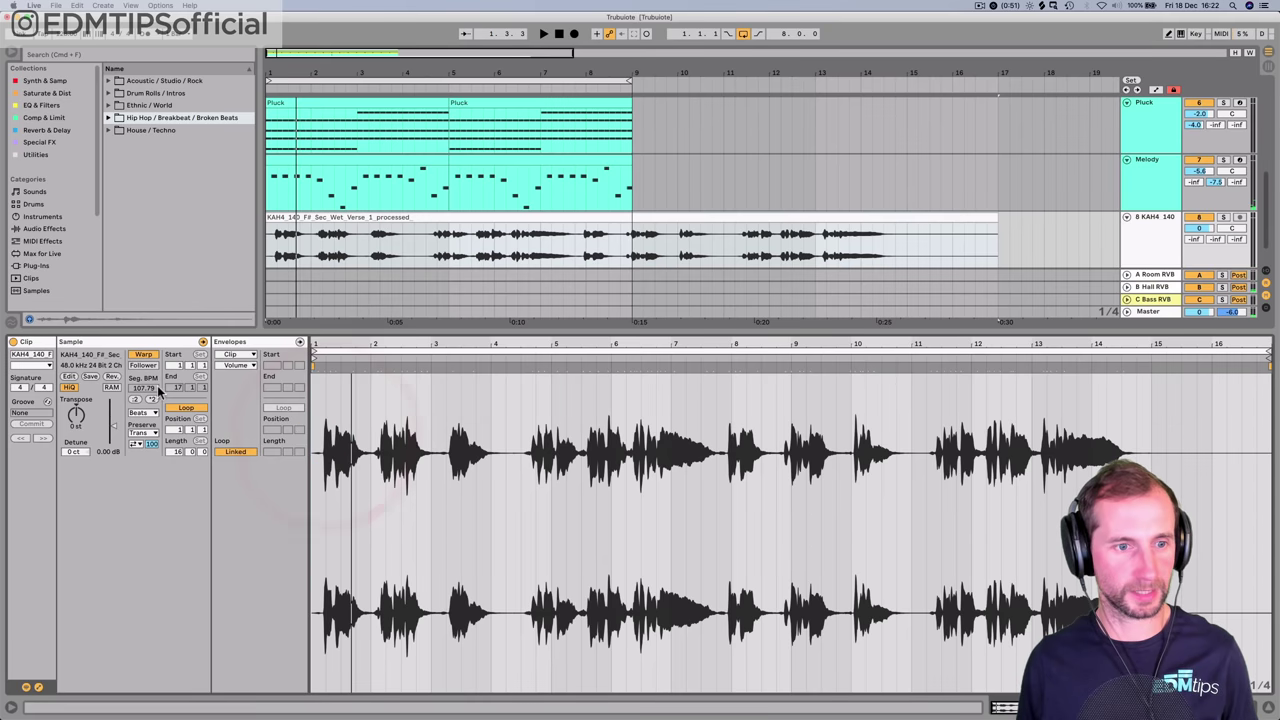
{"action": "left_click", "coordinate": [137, 356]}
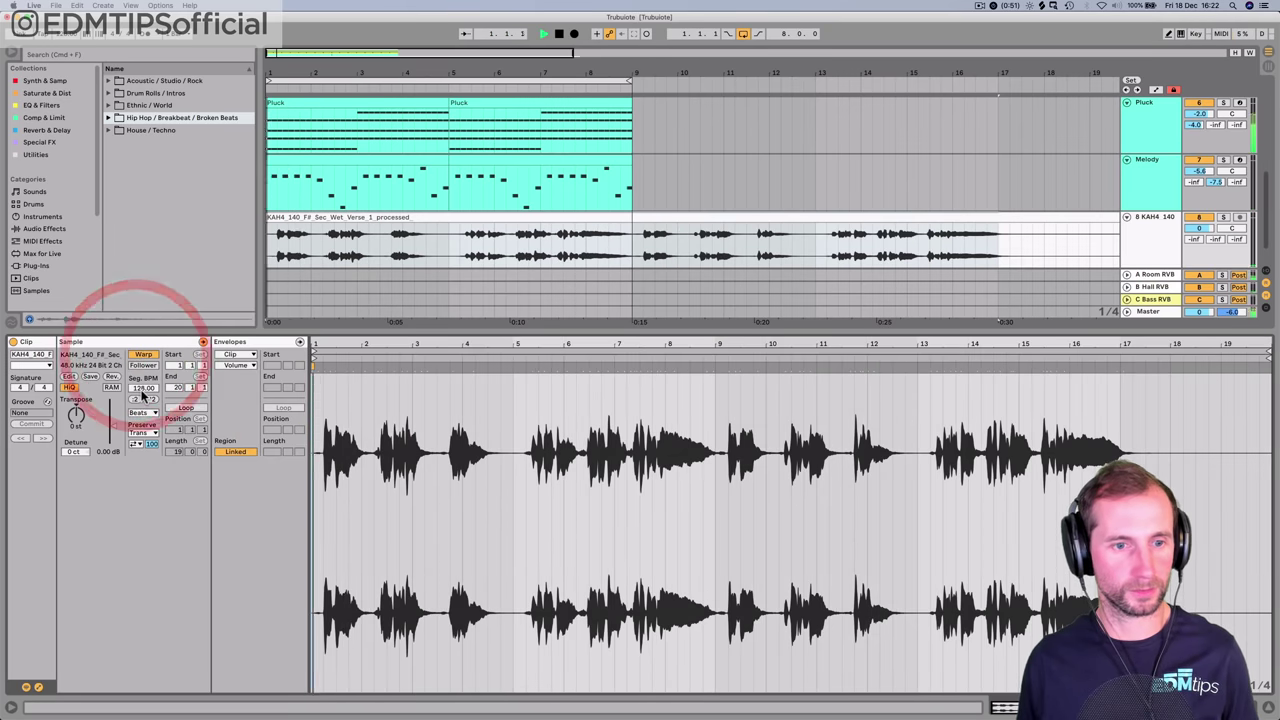
{"action": "key", "text": "space"}
{"action": "left_click", "coordinate": [143, 412]}
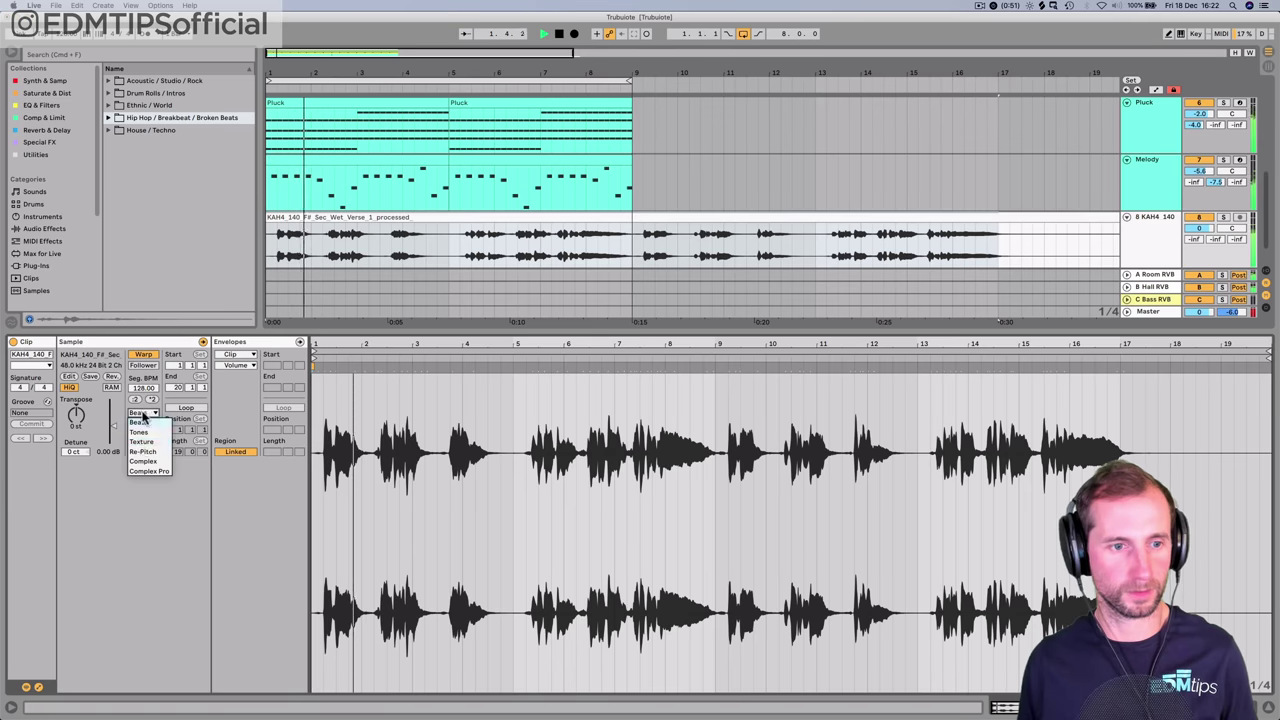
{"action": "left_click", "coordinate": [147, 474]}
{"action": "key", "text": "shift+Tab"}
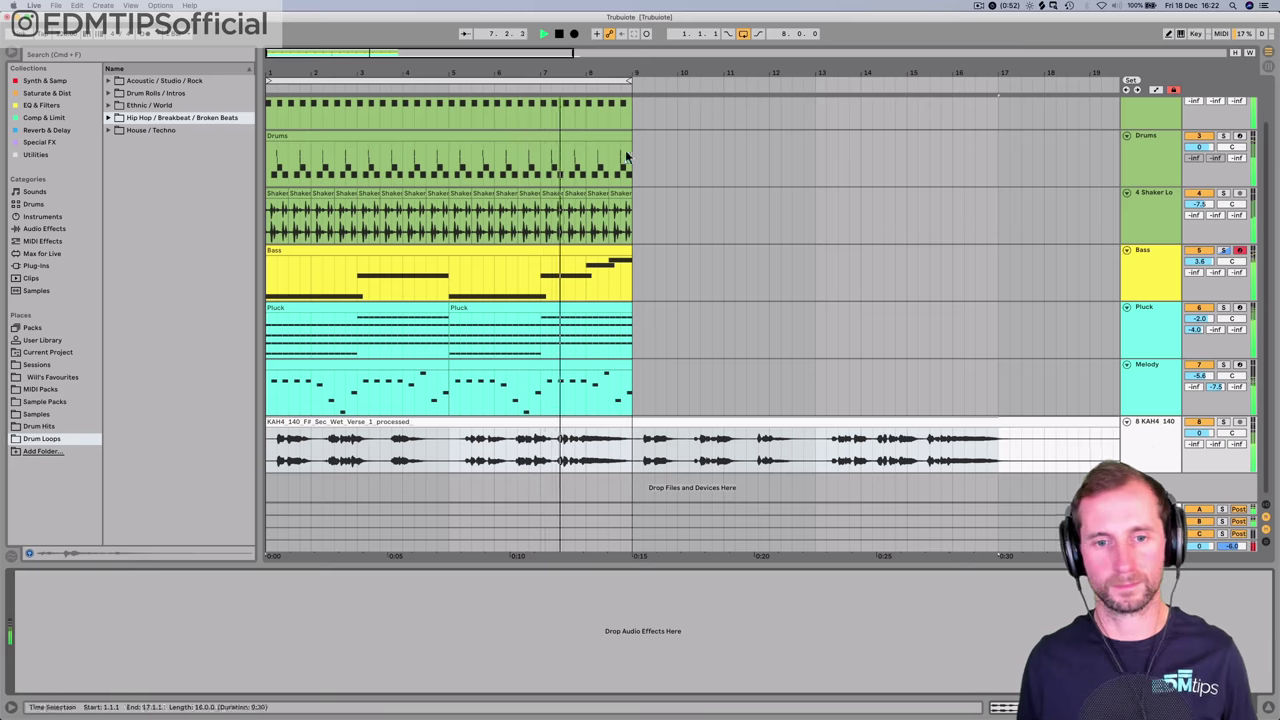
- Audition the vocal around bars 7 and 8 and split the clip at 7.4.2, just before the held phrase
{"action": "left_click_drag", "start_coordinate": [600, 68], "coordinate": [588, 160]}
{"action": "key", "text": "space"}
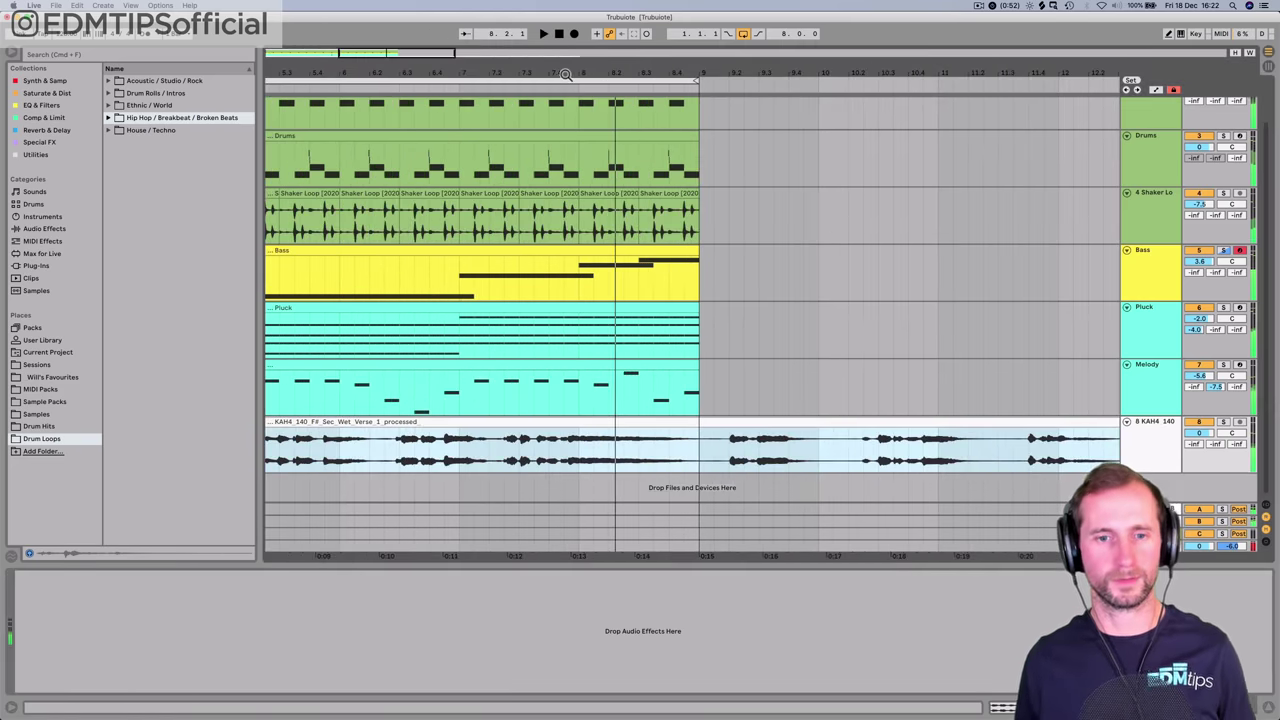
{"action": "left_click_drag", "start_coordinate": [571, 73], "coordinate": [570, 172]}
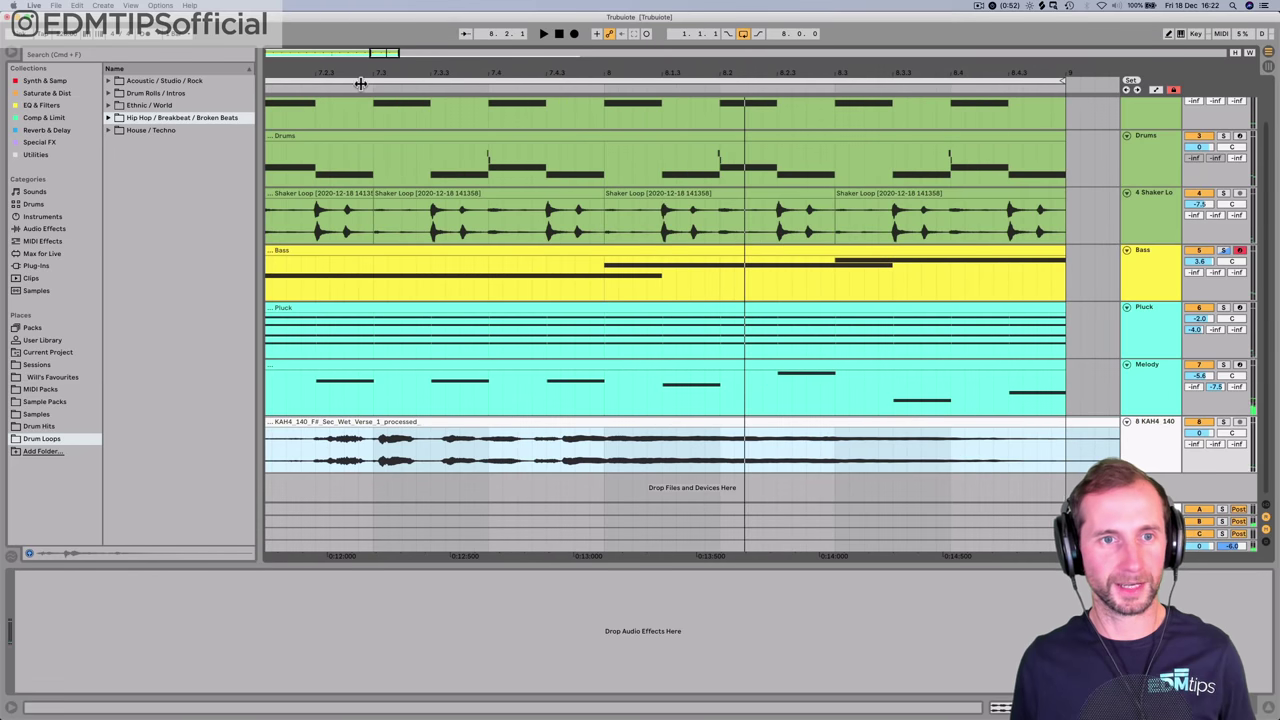
{"action": "left_click", "coordinate": [355, 87]}
{"action": "key", "text": "space"}
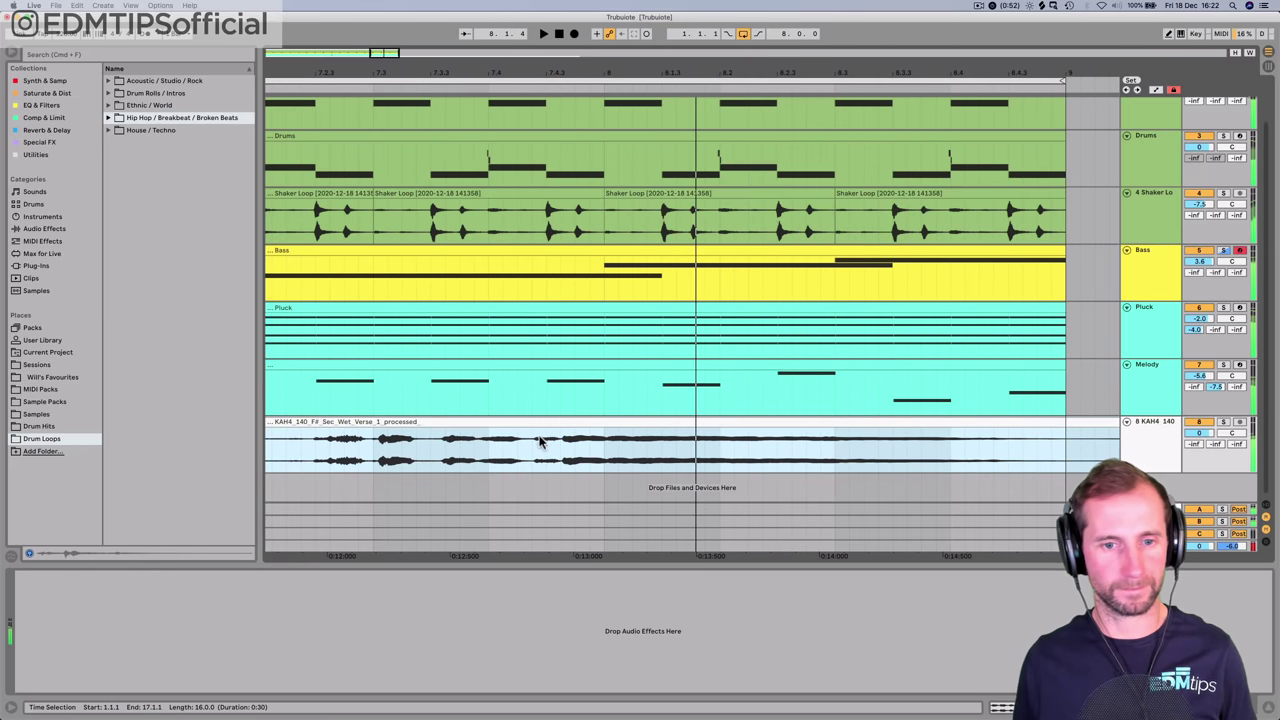
{"action": "left_click", "coordinate": [538, 450]}
{"action": "left_click", "coordinate": [538, 450]}
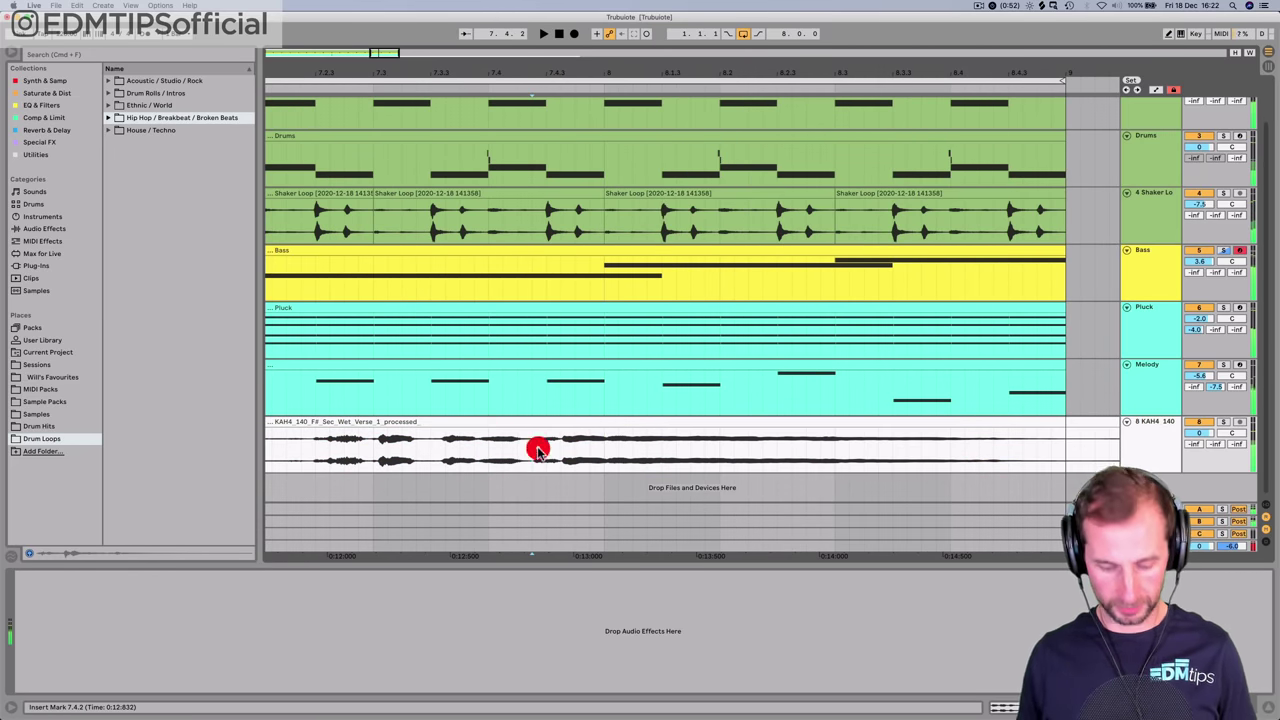
{"action": "key", "text": "super+e"}
- Transpose the vocal clip after the split by -2 st and audition it against the mix
{"action": "double_click", "coordinate": [545, 435]}
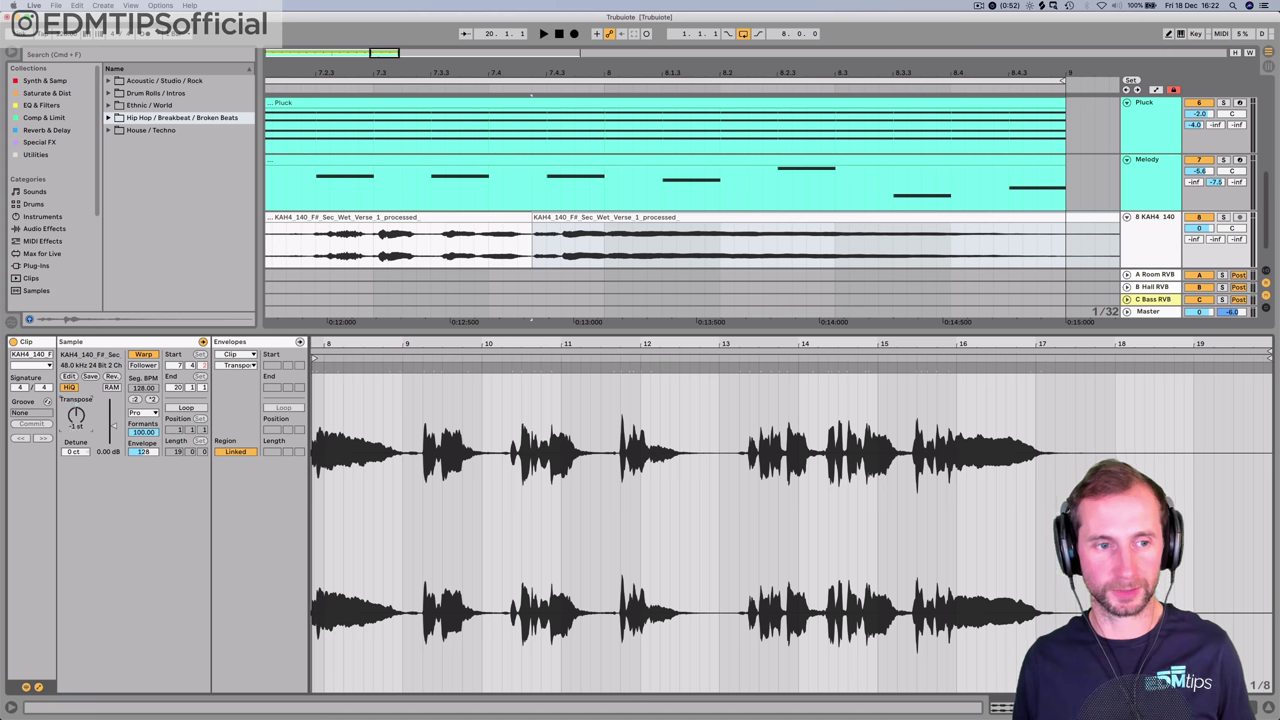
{"action": "left_click", "coordinate": [144, 415]}
{"action": "left_click", "coordinate": [144, 415]}
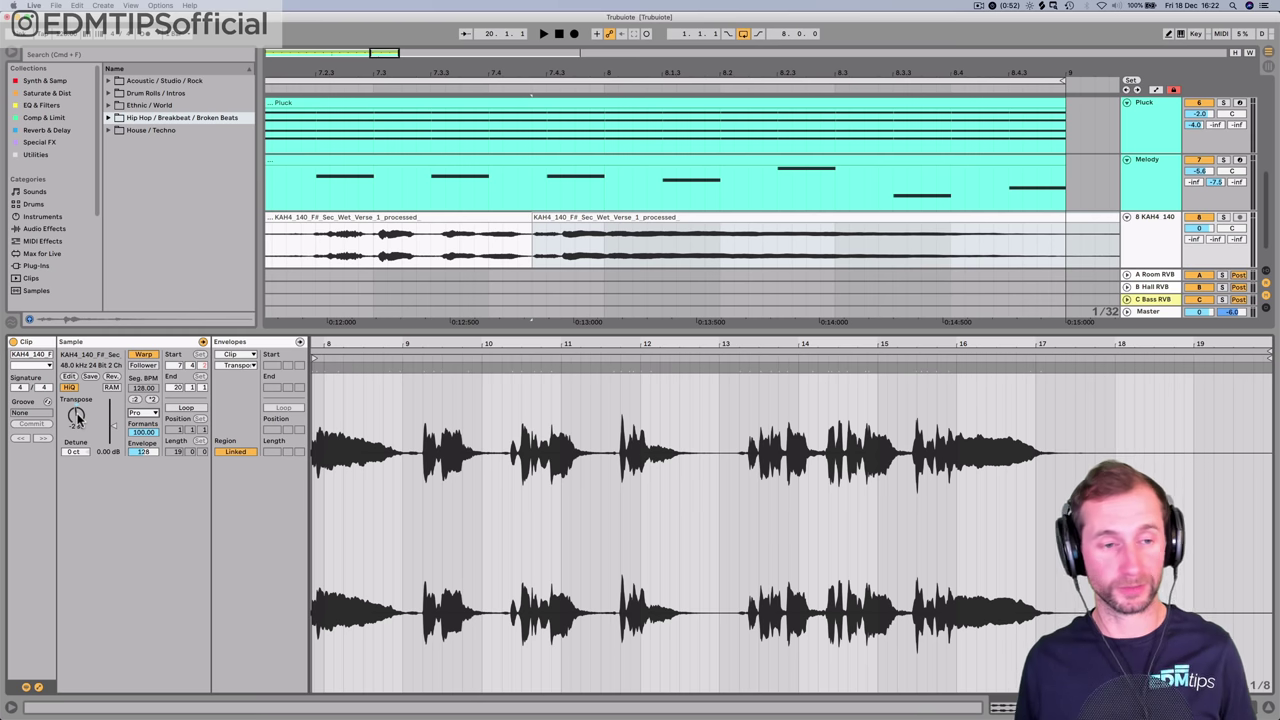
{"action": "key", "text": "space"}
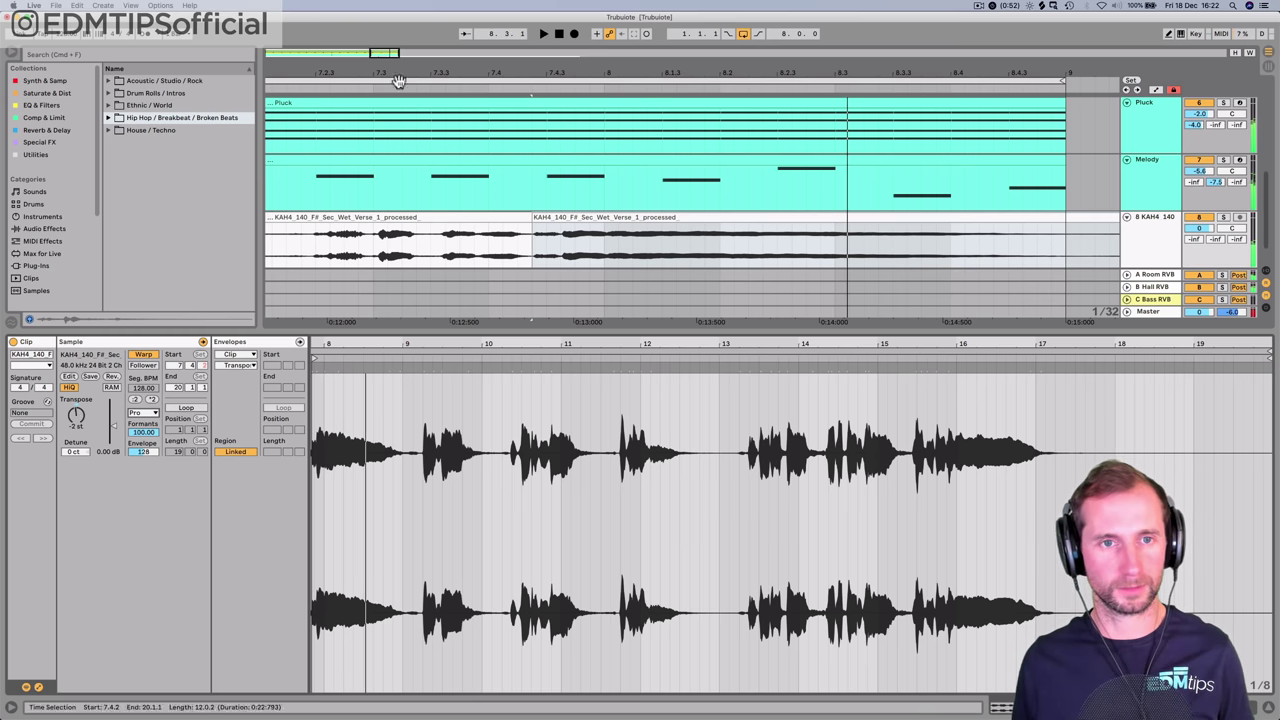
{"action": "left_click", "coordinate": [330, 80]}
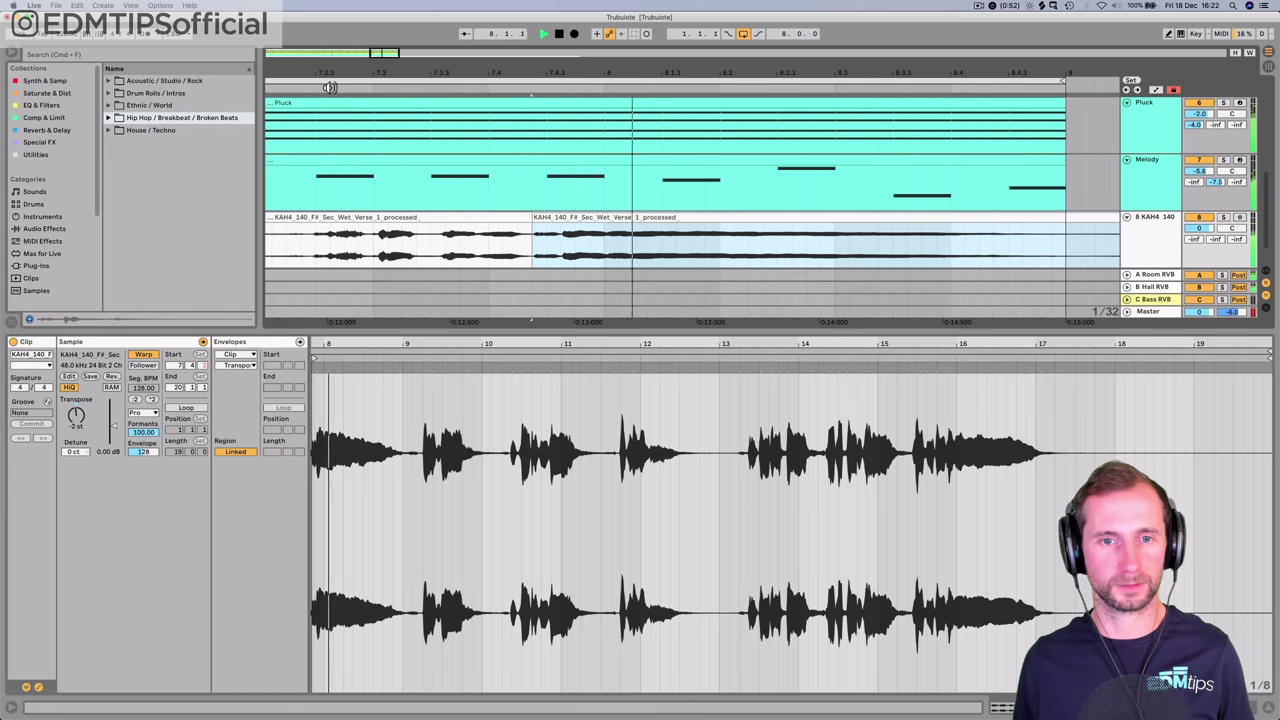
{"action": "key", "text": "space"}
- Split the transposed vocal clip at bar 9, where the eight-bar loop ends
{"action": "left_click", "coordinate": [594, 221]}
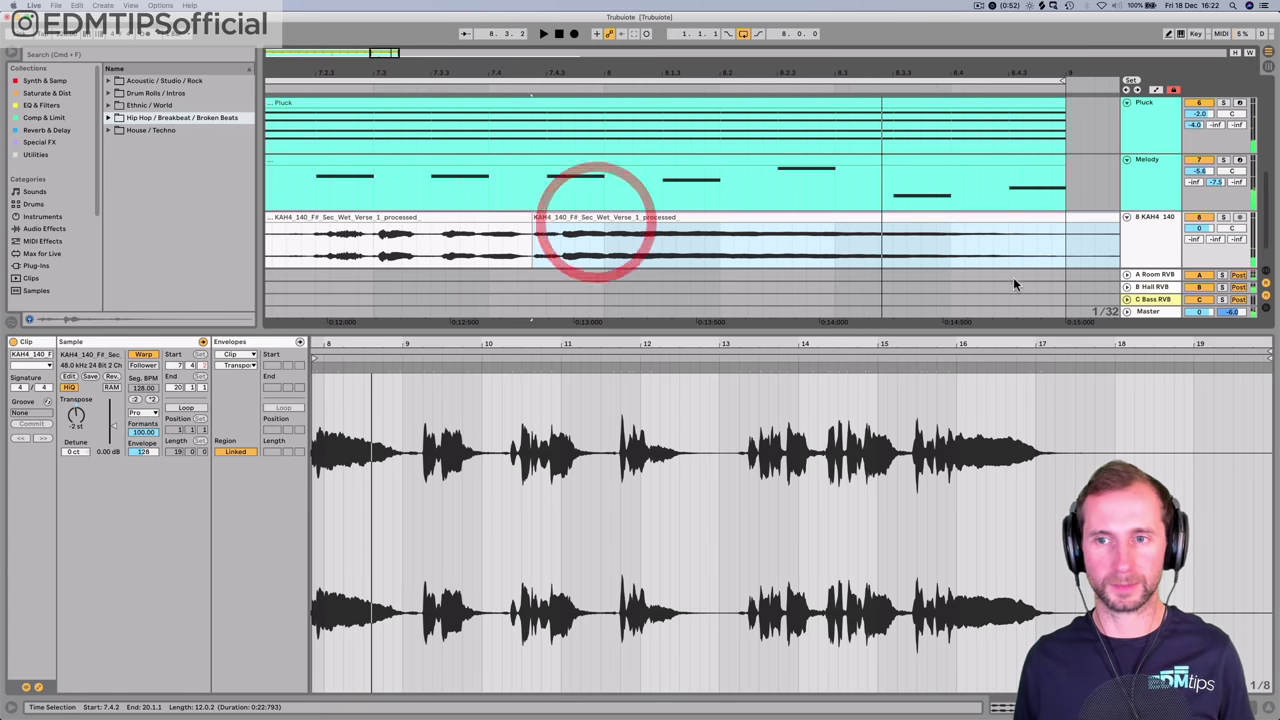
{"action": "left_click", "coordinate": [1062, 243]}
{"action": "key", "text": "super+e"}
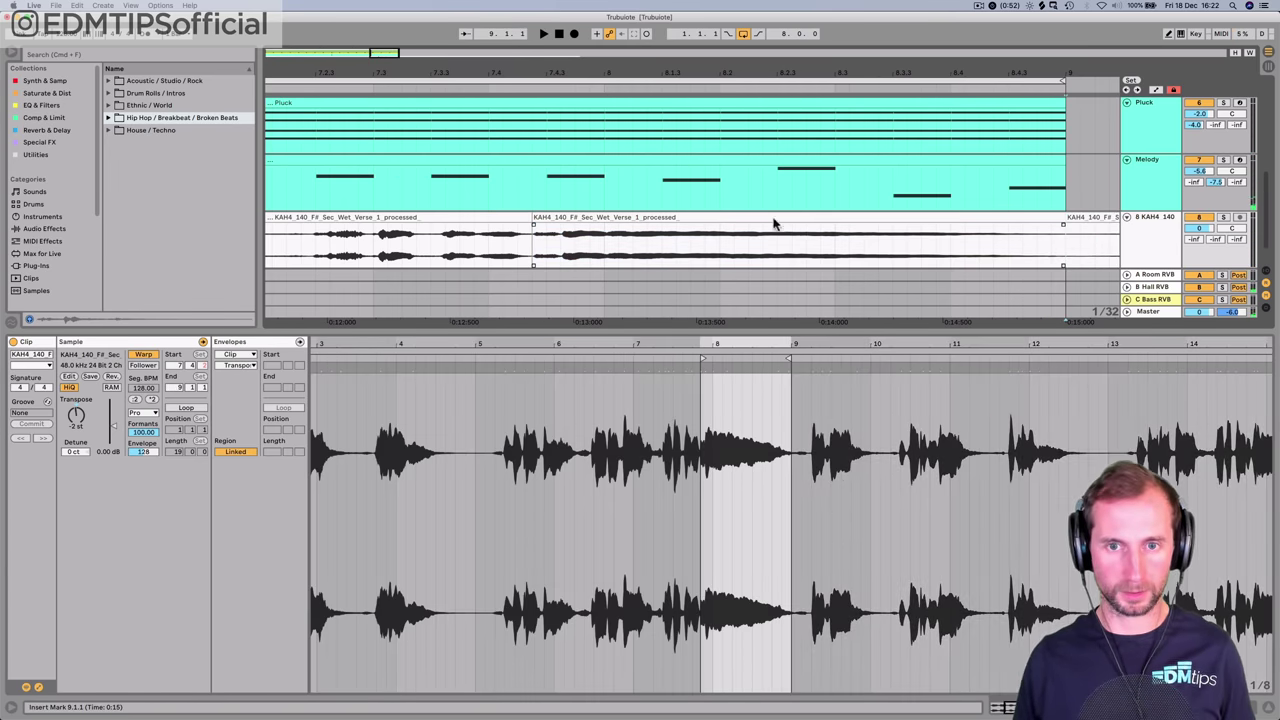
- Raise the gain of the isolated vocal phrase between 7.4.2 and bar 9 while listening to it
{"action": "left_click", "coordinate": [766, 215]}
{"action": "key", "text": "space"}
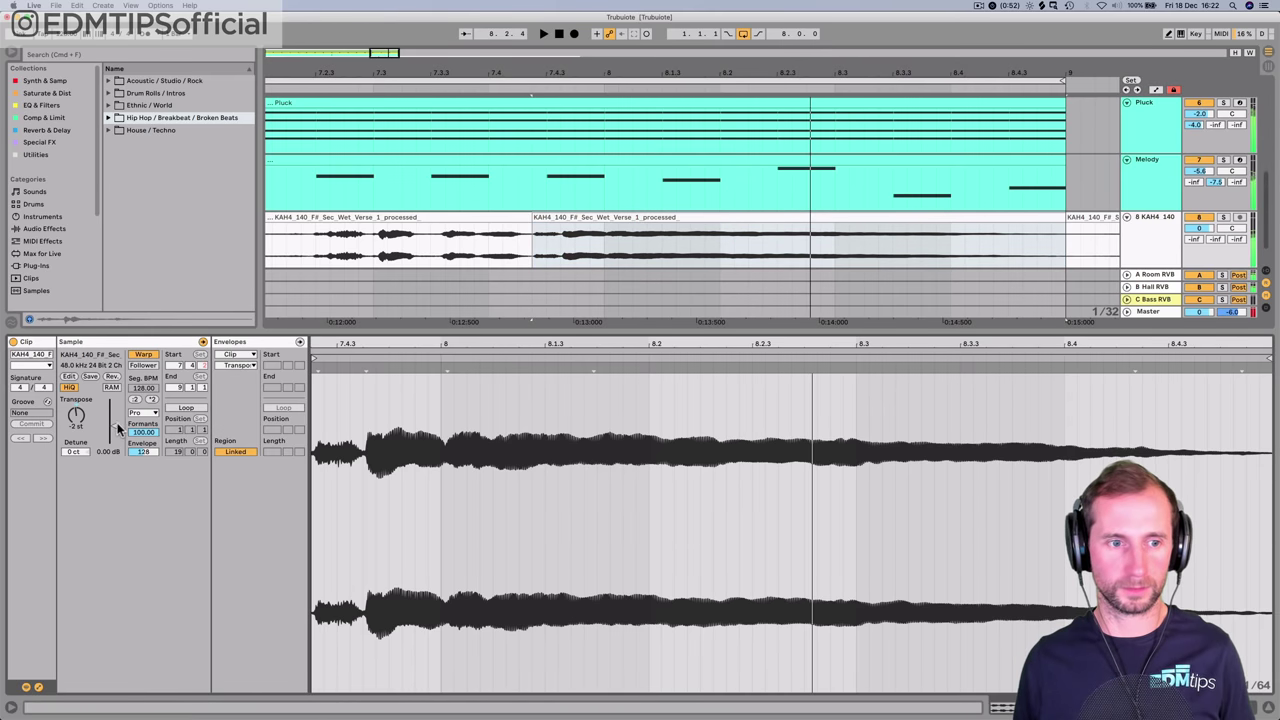
{"action": "left_click_drag", "start_coordinate": [115, 430], "coordinate": [115, 418]}
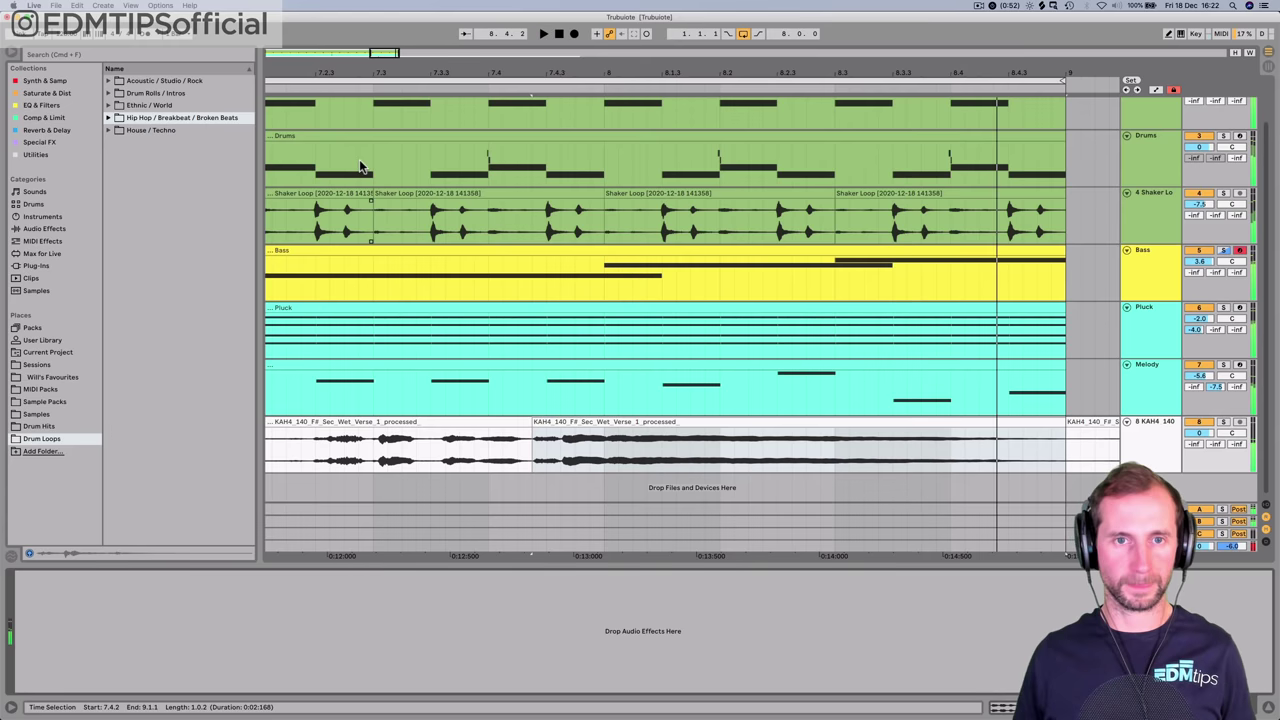
- Set the vocal track's Hall RVB send to -8.4 dB during playback and solo the track
{"action": "left_click_drag", "start_coordinate": [454, 70], "coordinate": [454, 15]}
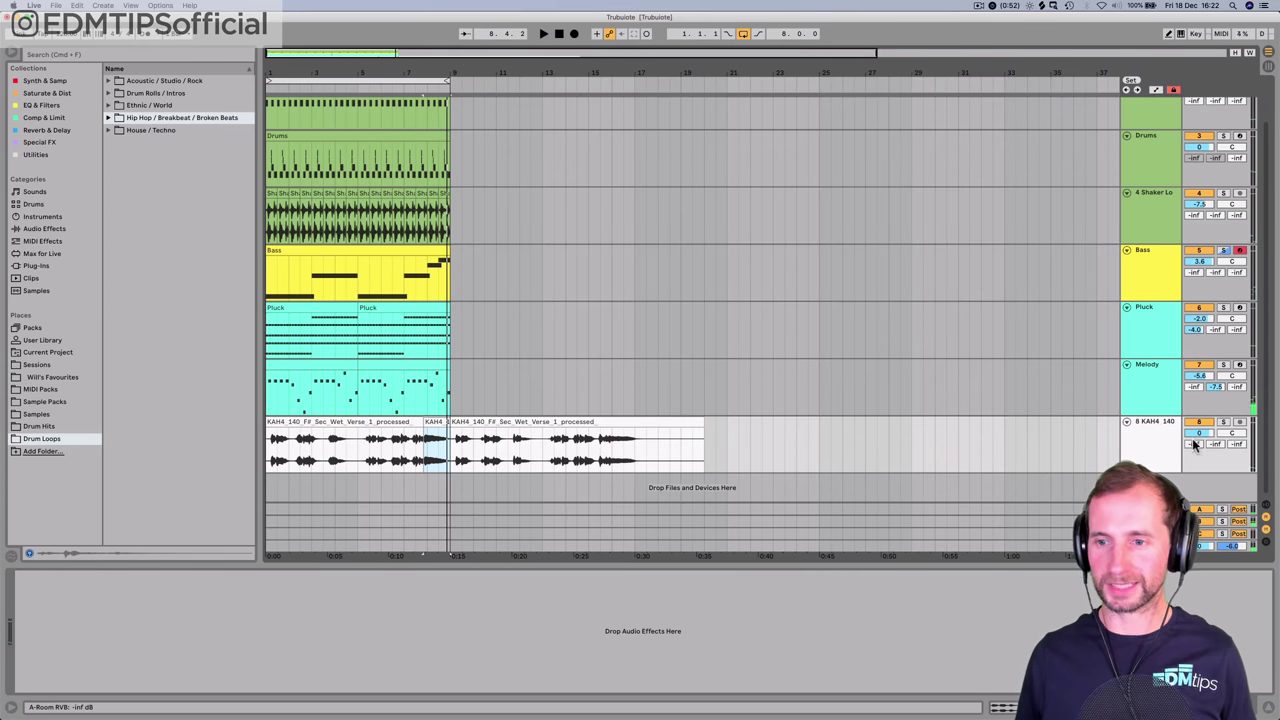
{"action": "key", "text": "space"}
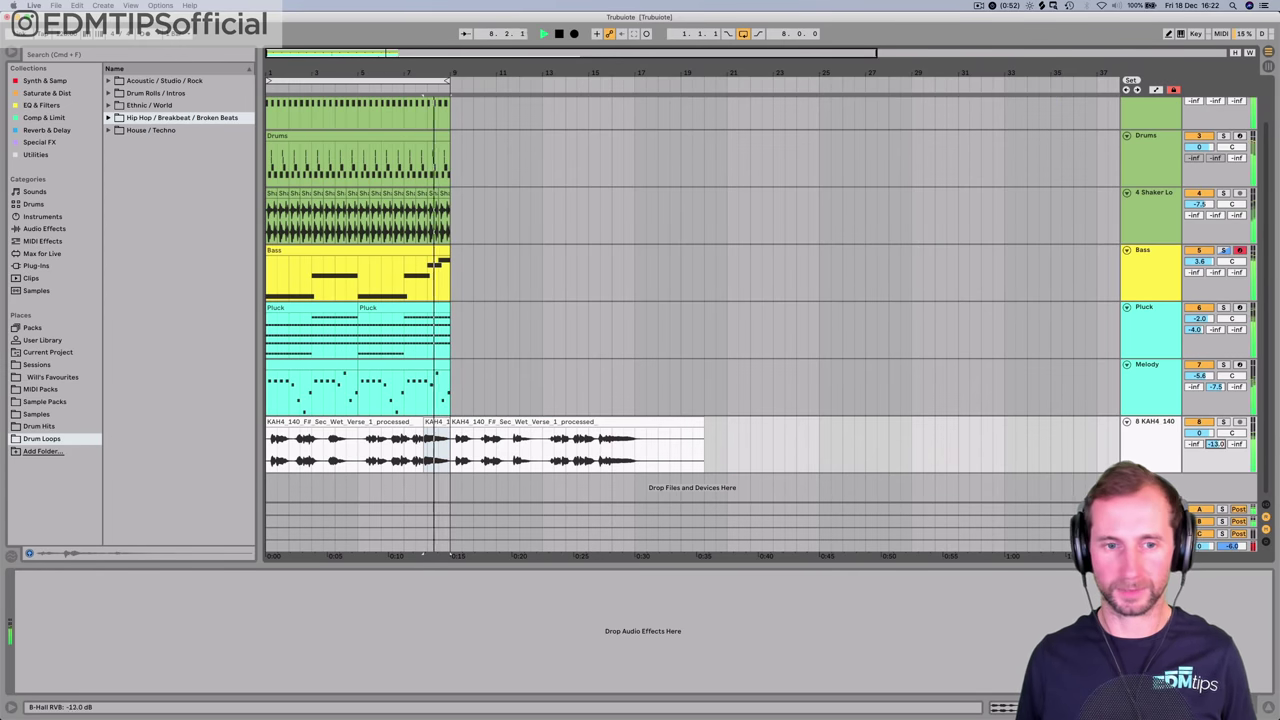
- Add an EQ Eight to the vocal track
{"action": "left_click", "coordinate": [1165, 437]}
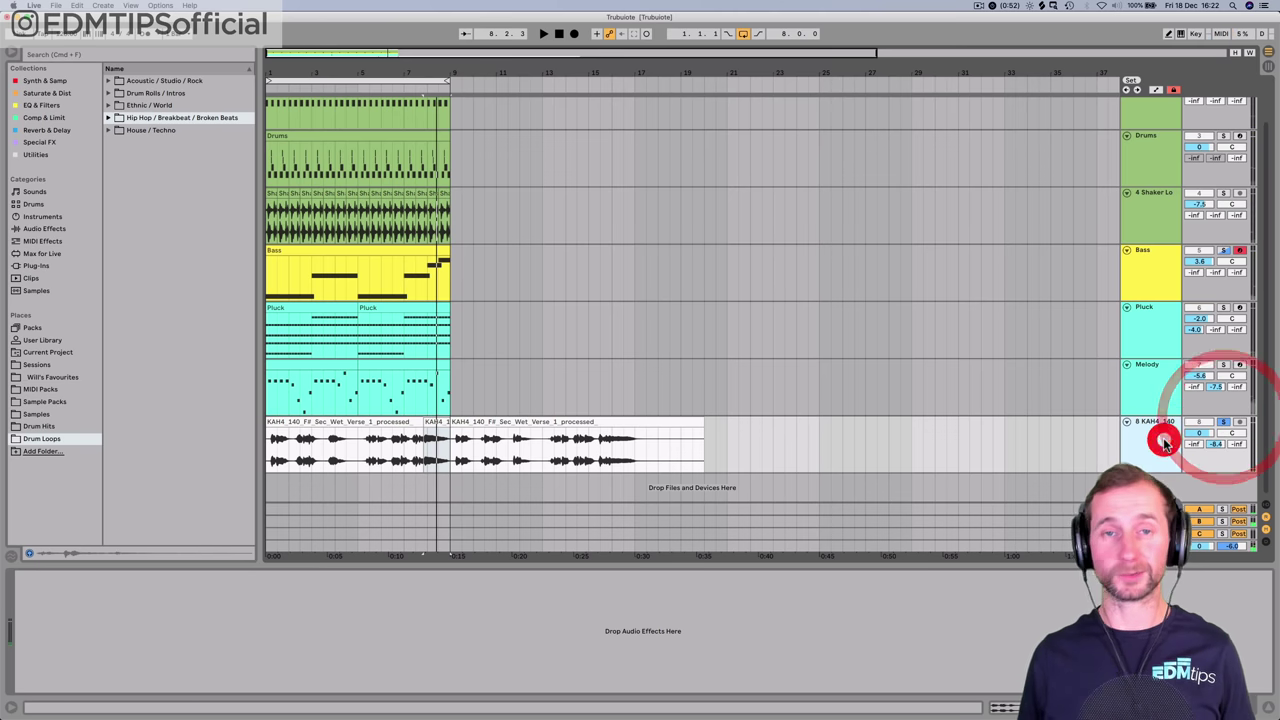
{"action": "left_click", "coordinate": [34, 106]}
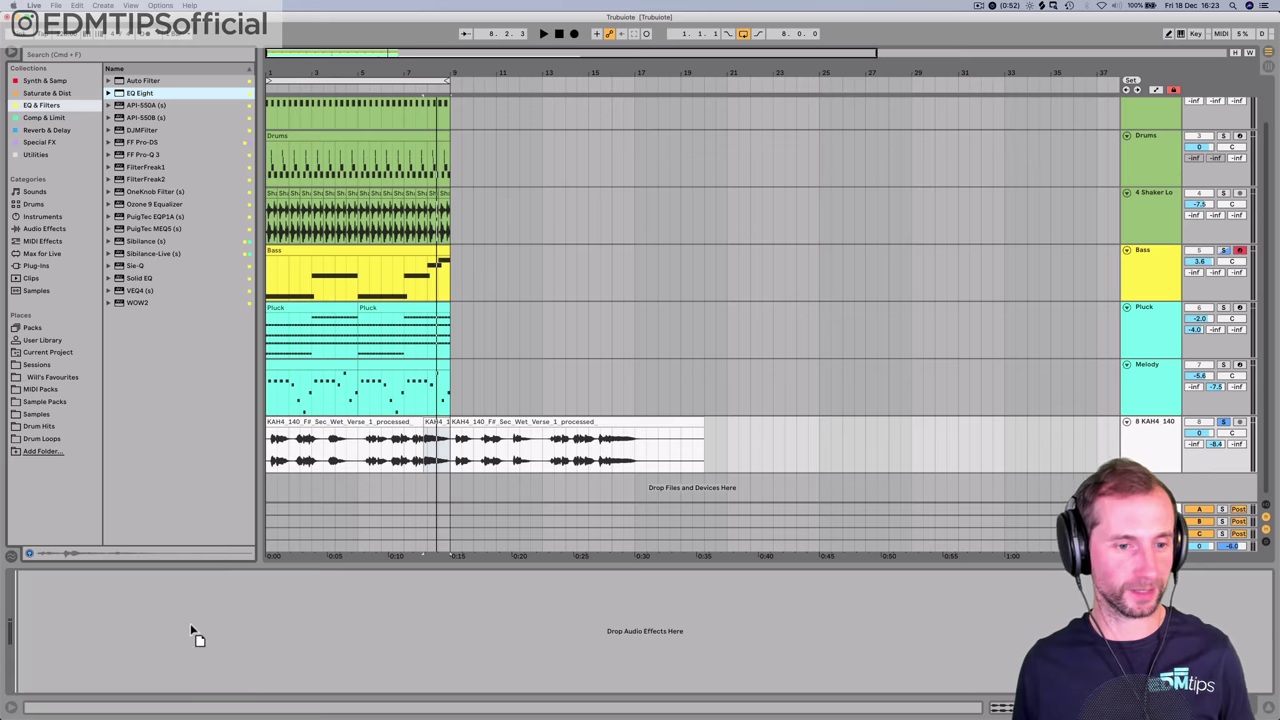
{"action": "left_click_drag", "start_coordinate": [196, 634], "coordinate": [190, 630]}
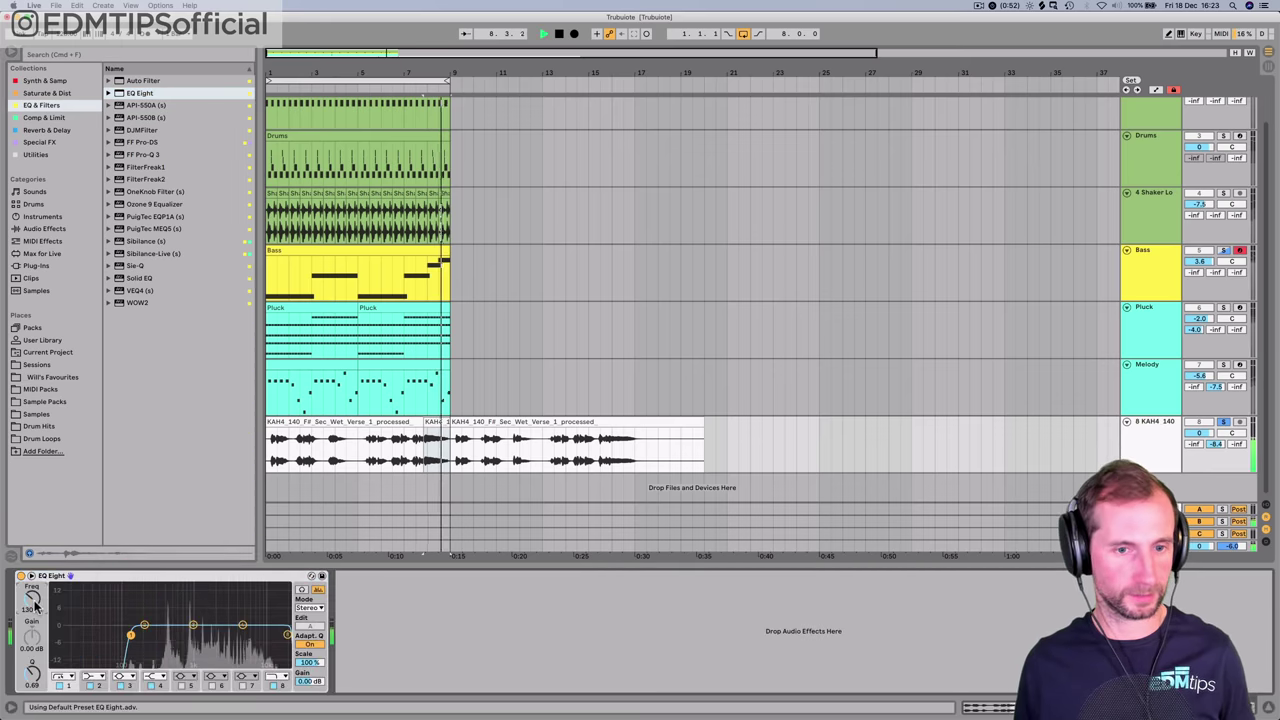
- Add a Compressor after the vocal track's EQ Eight and set its threshold to -23.2 dB while listening
{"action": "key", "text": "space"}
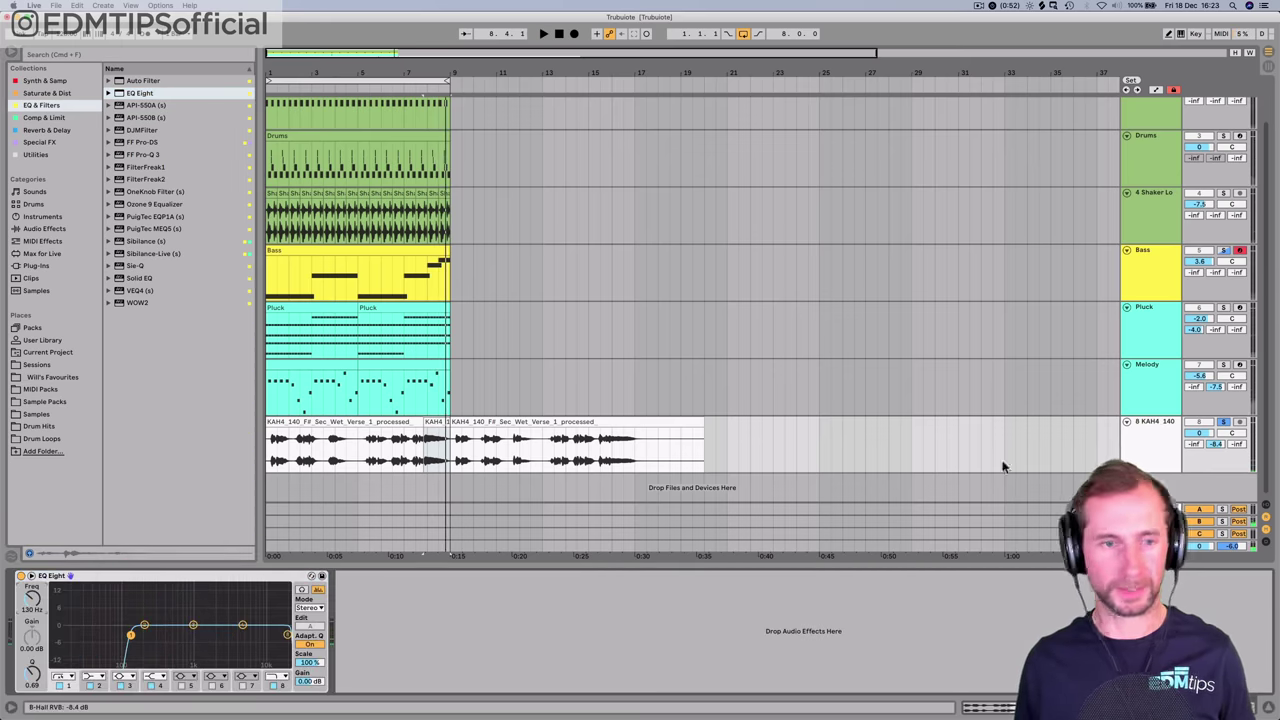
{"action": "left_click", "coordinate": [43, 118]}
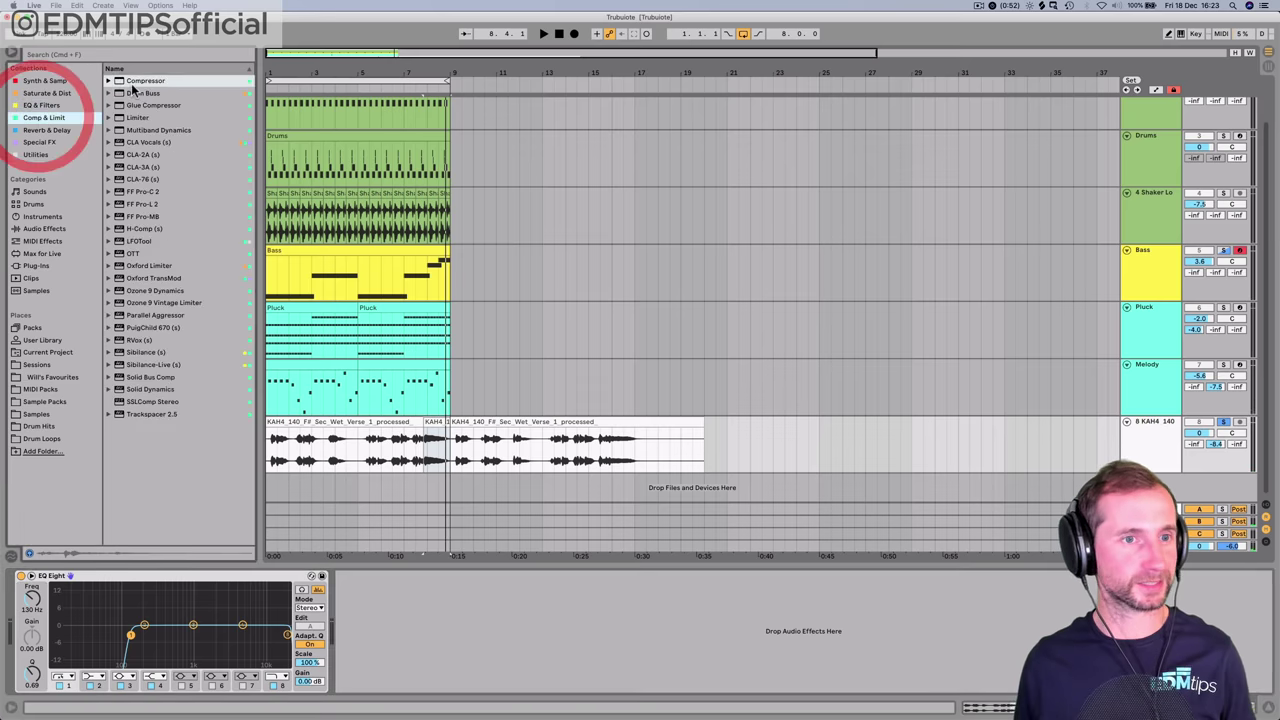
{"action": "left_click_drag", "start_coordinate": [353, 603], "coordinate": [353, 605]}
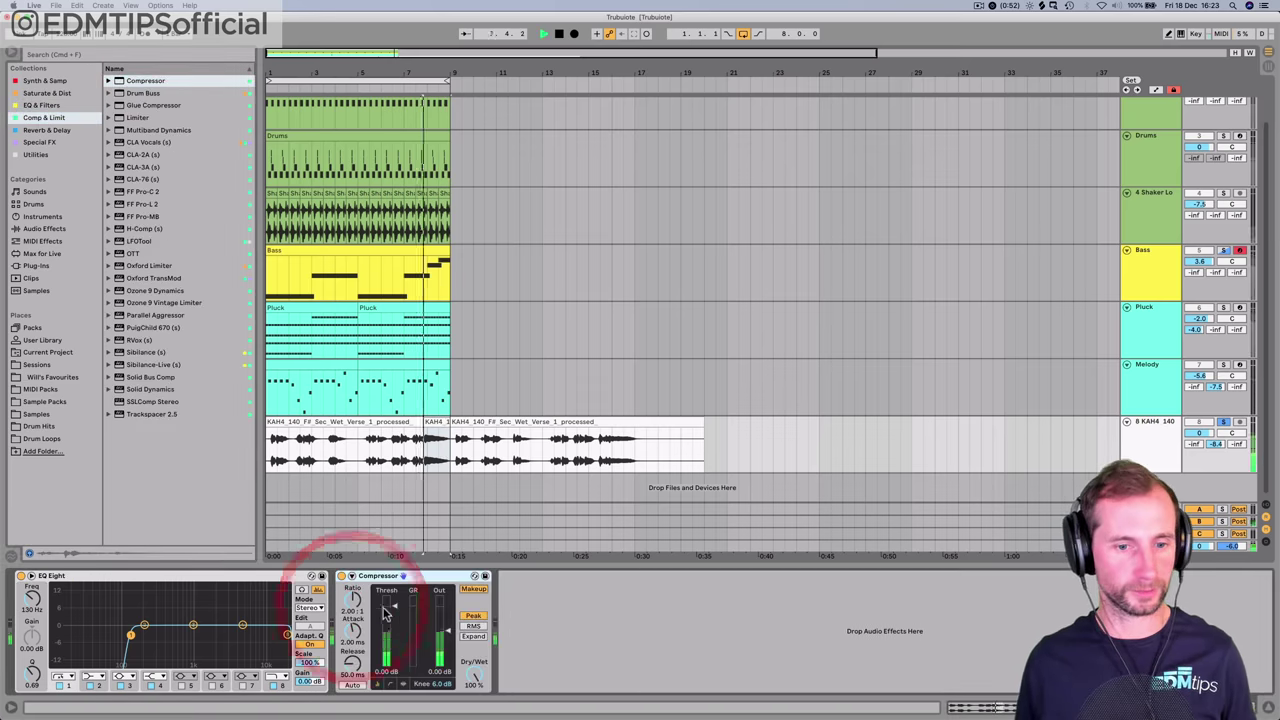
{"action": "key", "text": "space"}
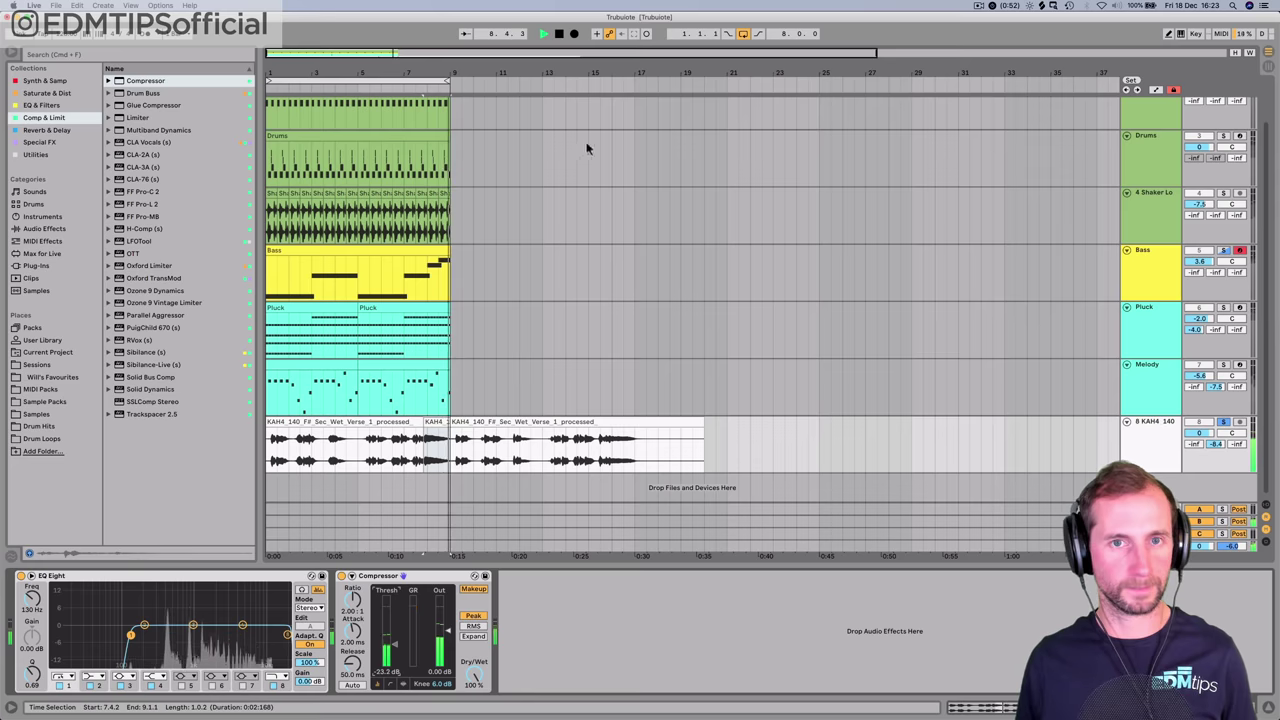
{"action": "left_click", "coordinate": [558, 33]}
{"action": "key", "text": "space"}
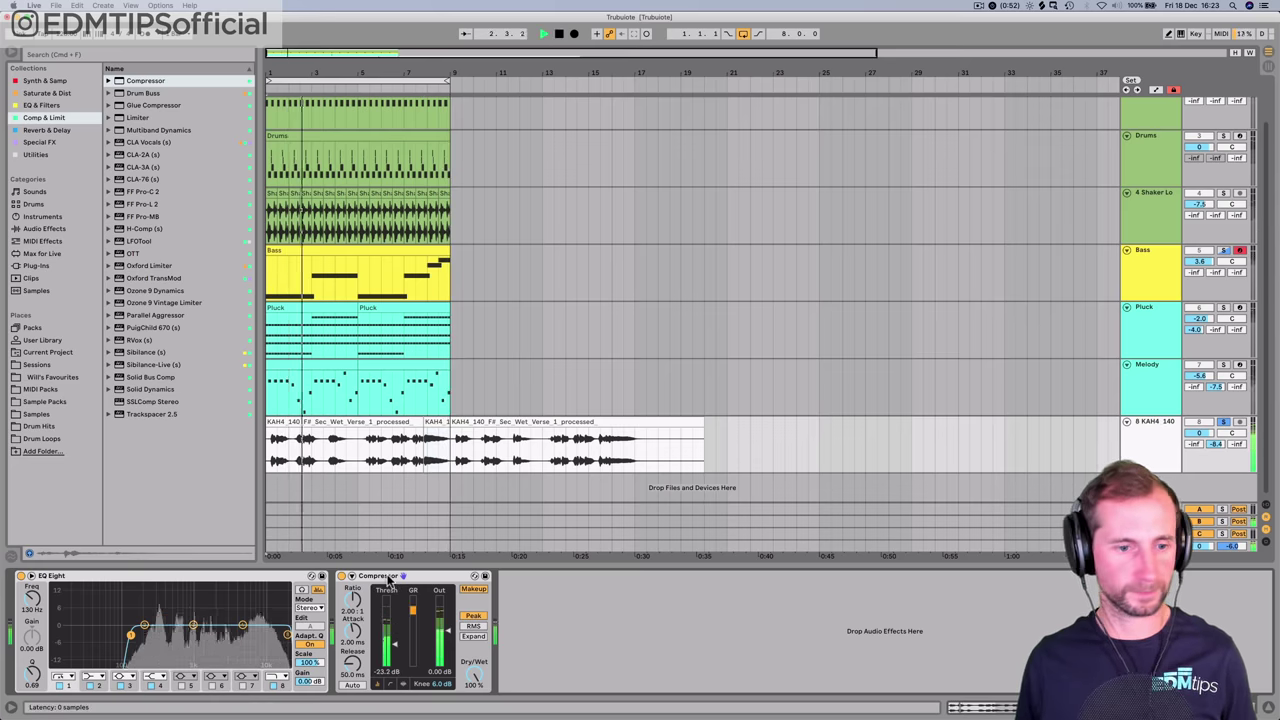
- Cut the vocal's EQ band 2 to -3.60 dB at 284 Hz, then unsolo the track and play the full mix
{"action": "left_click_drag", "start_coordinate": [146, 627], "coordinate": [143, 633]}
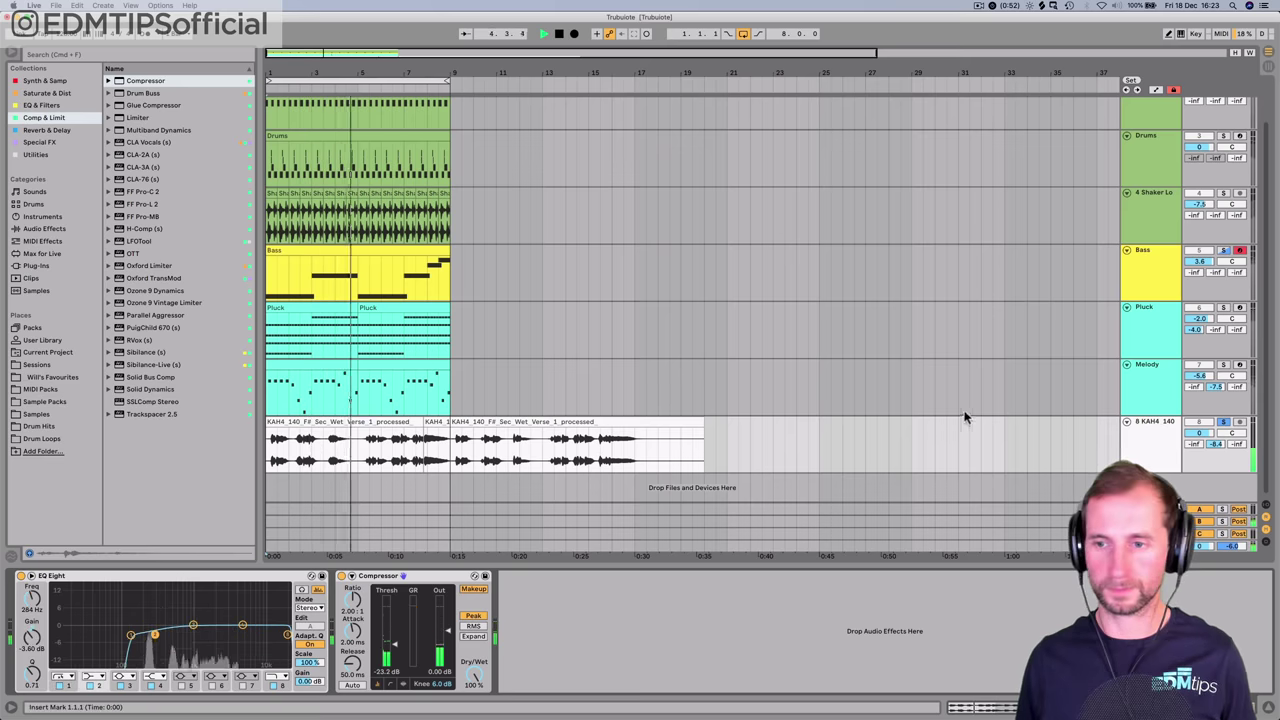
{"action": "left_click", "coordinate": [1223, 422]}
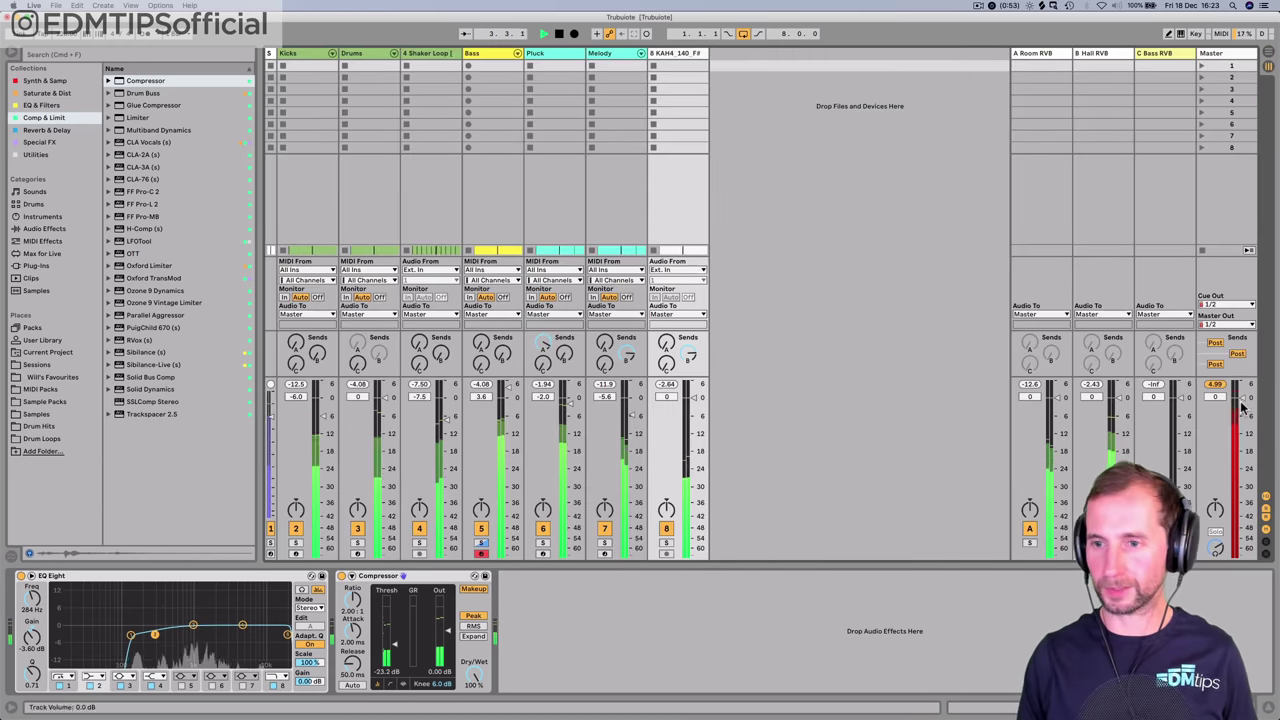
{"action": "key", "text": "Tab"}
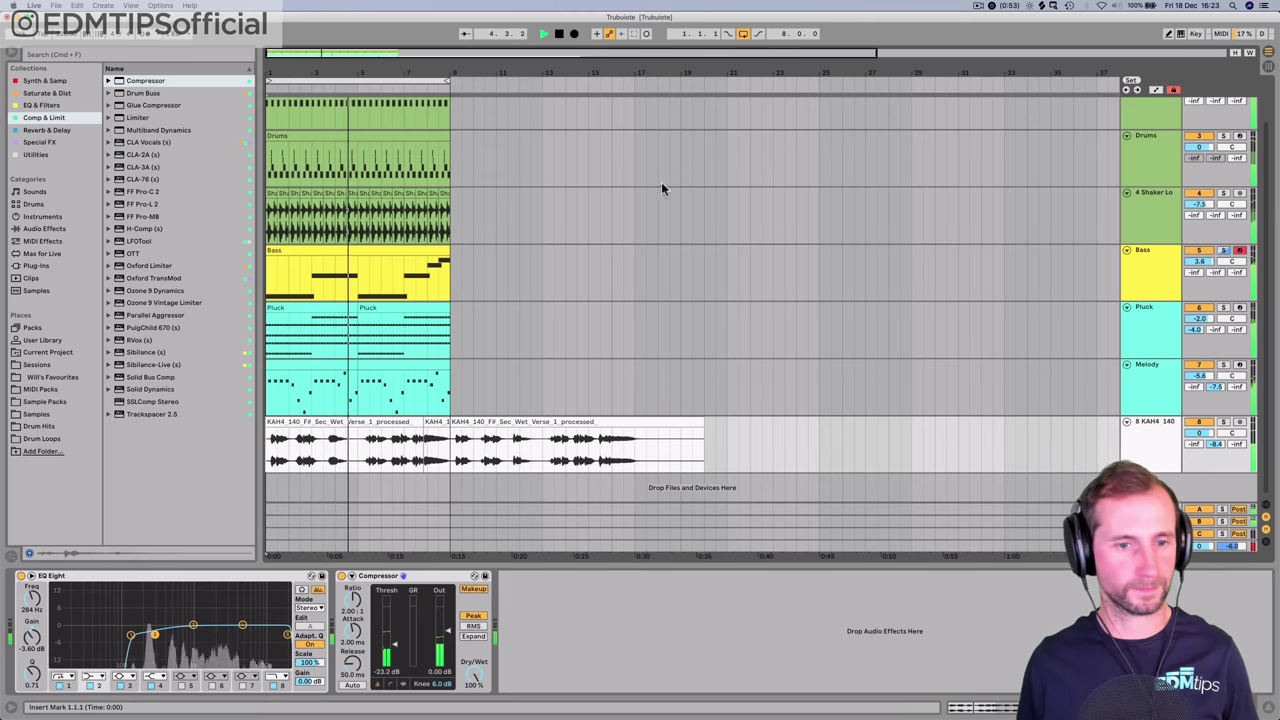
{"action": "key", "text": "space"}
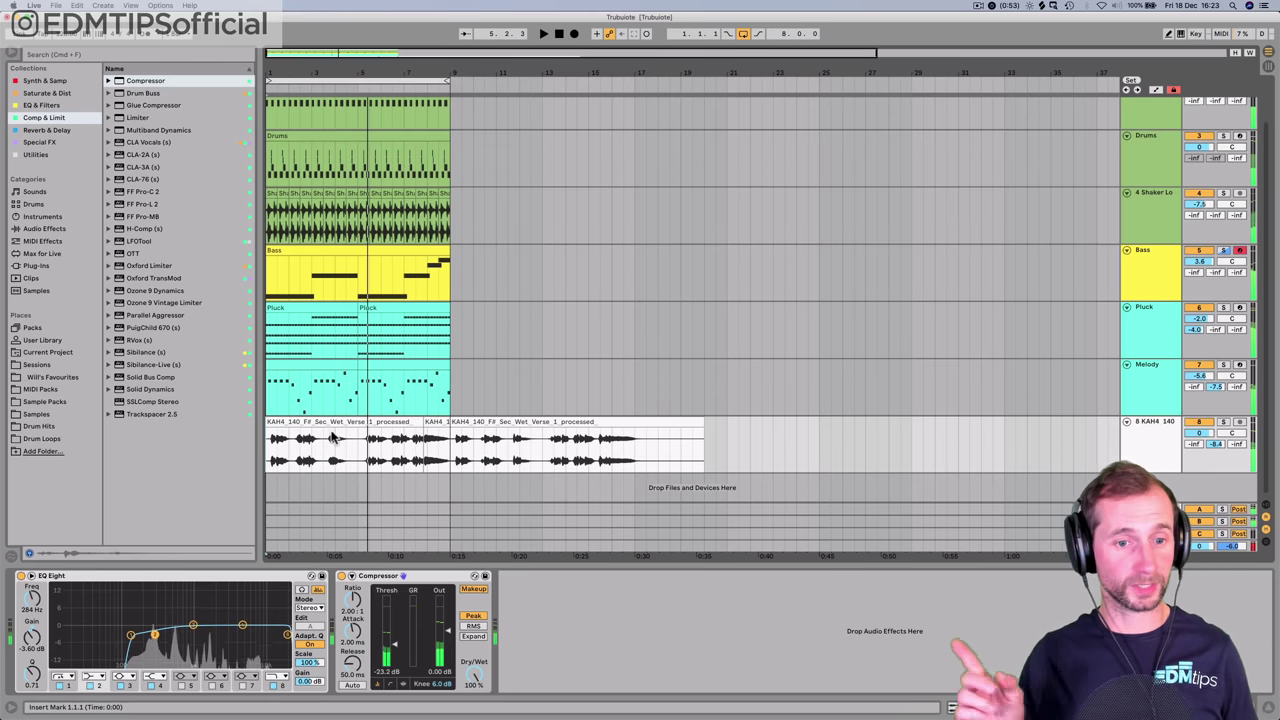
- Duplicate the vocal track and delete the duplicate's audio from bar 1 to 3.3.1
{"action": "left_click", "coordinate": [1133, 450]}
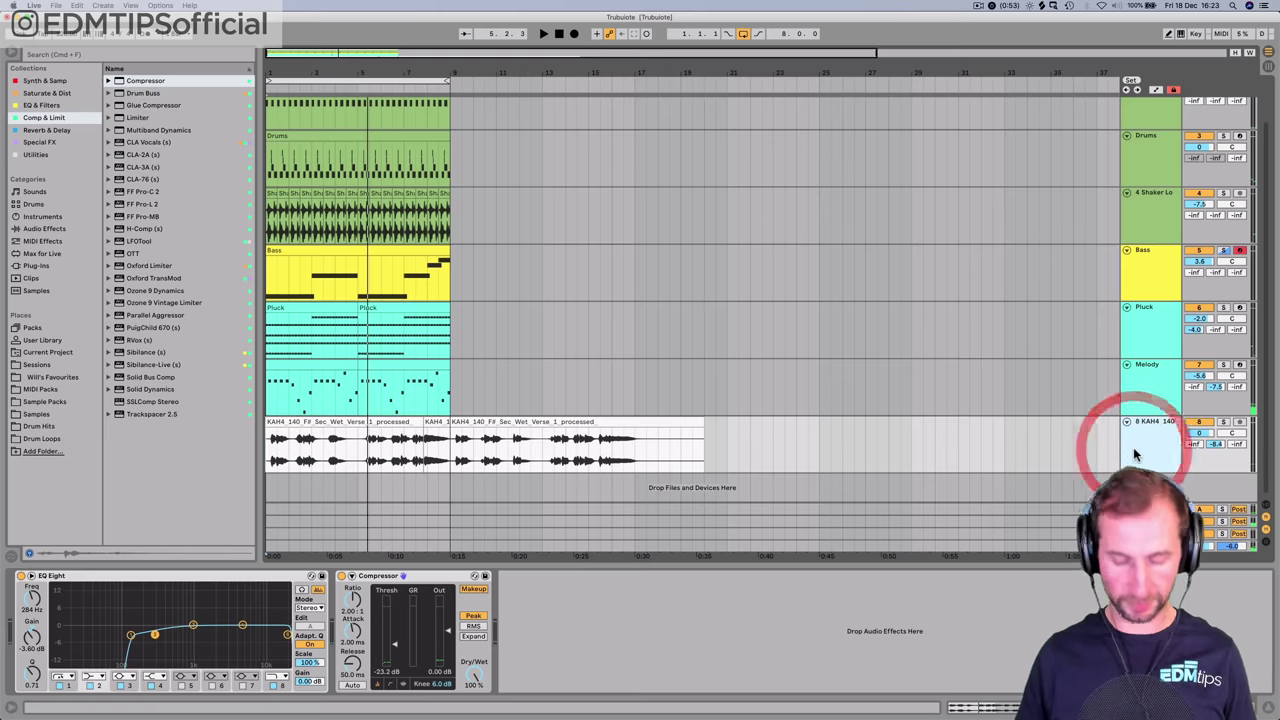
{"action": "key", "text": "super+d"}
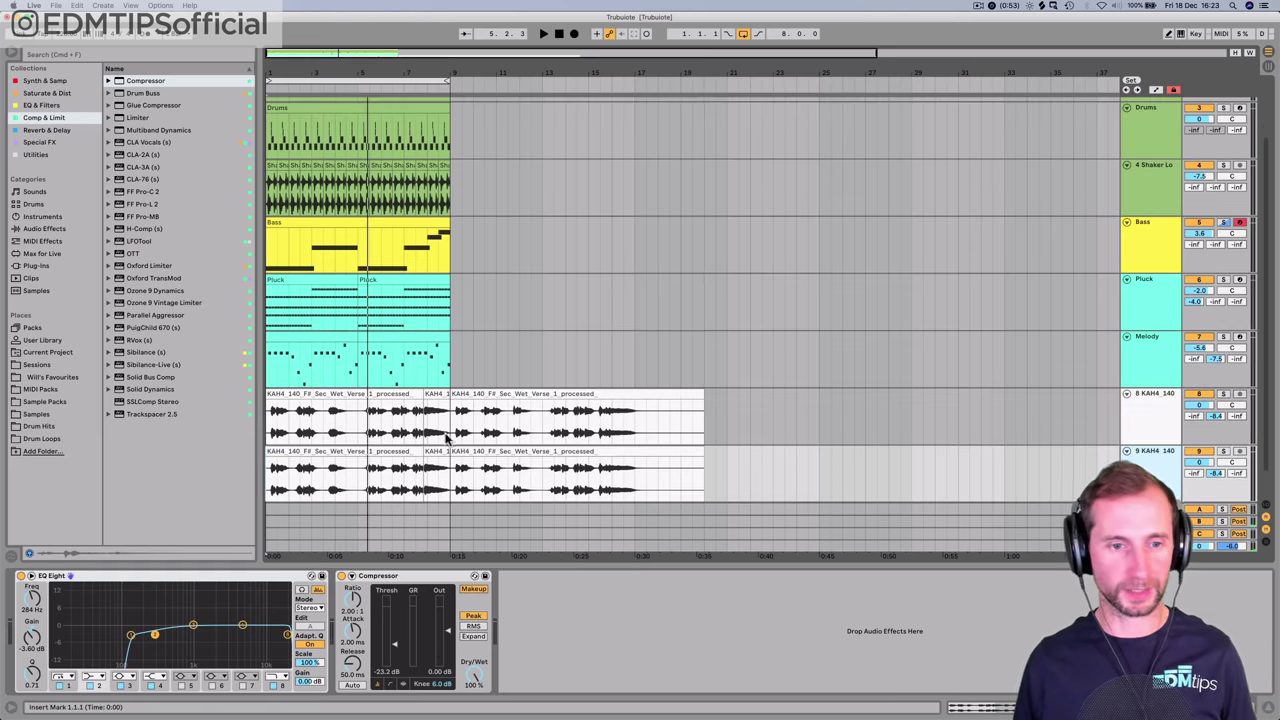
{"action": "left_click_drag", "start_coordinate": [330, 480], "coordinate": [257, 471]}
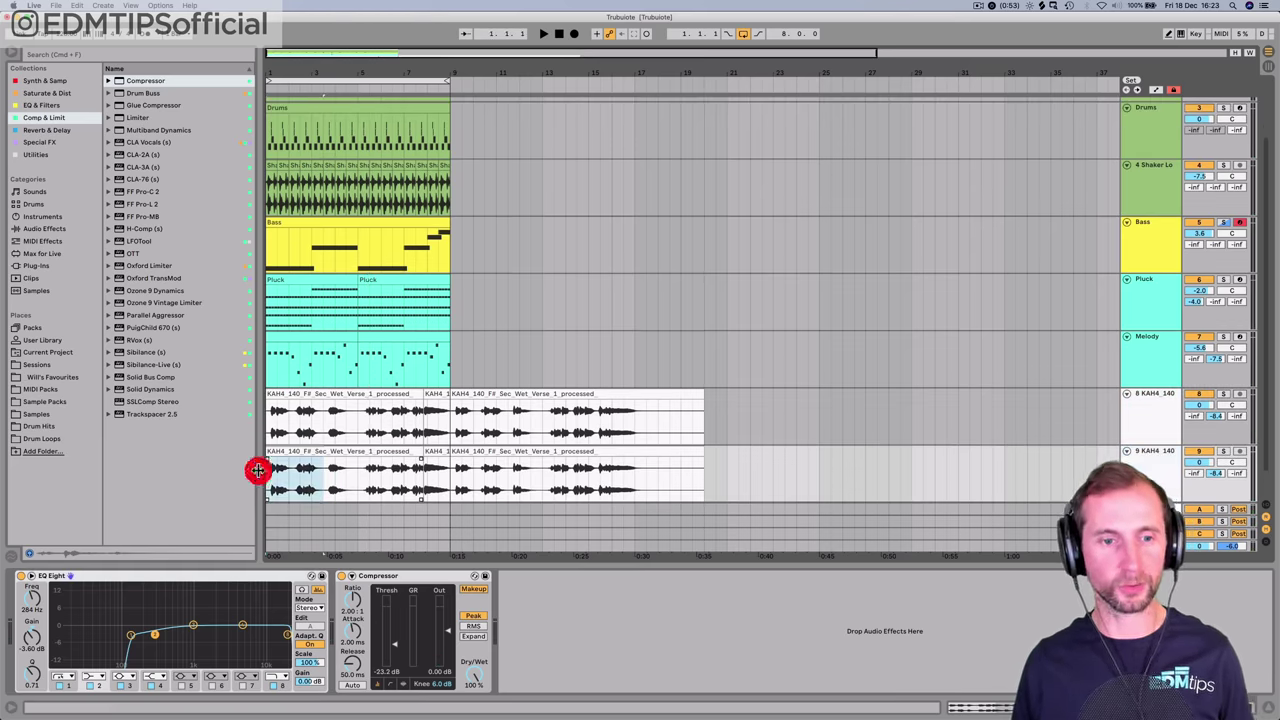
{"action": "left_click", "coordinate": [285, 87]}
{"action": "scroll", "coordinate": [310, 125], "scroll_direction": "up", "scroll_amount": 10}
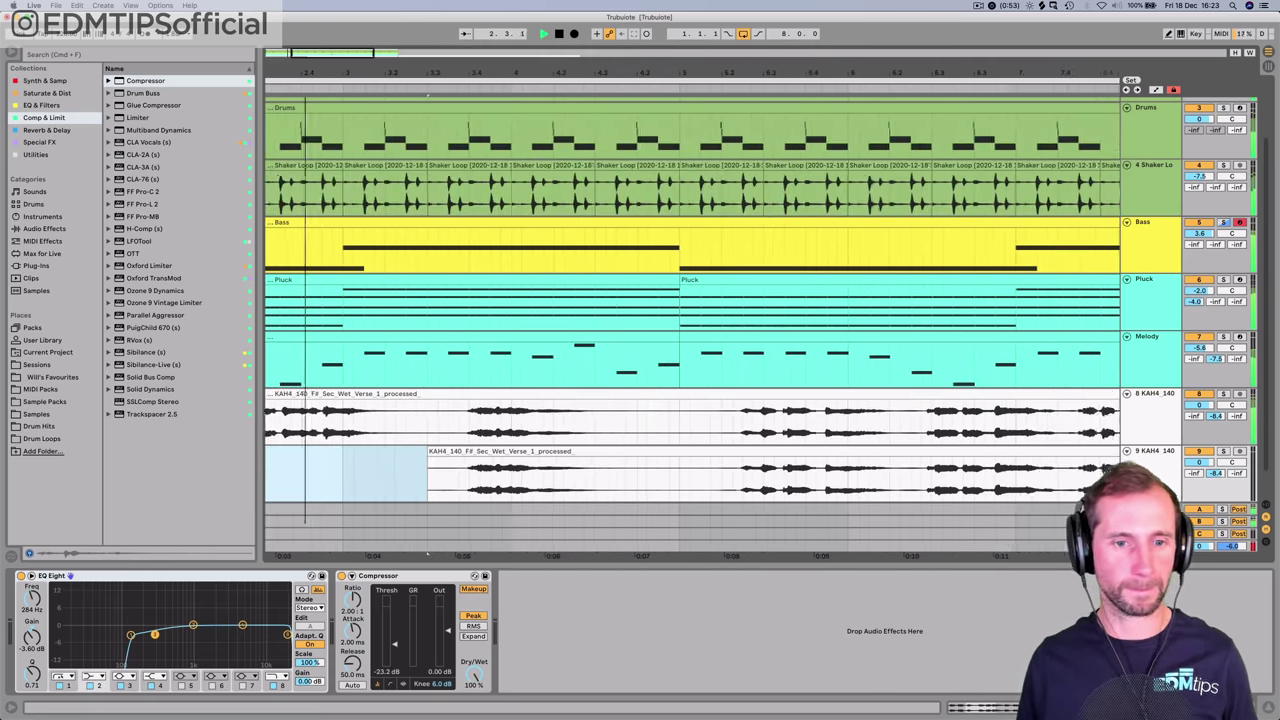
{"action": "key", "text": "space"}
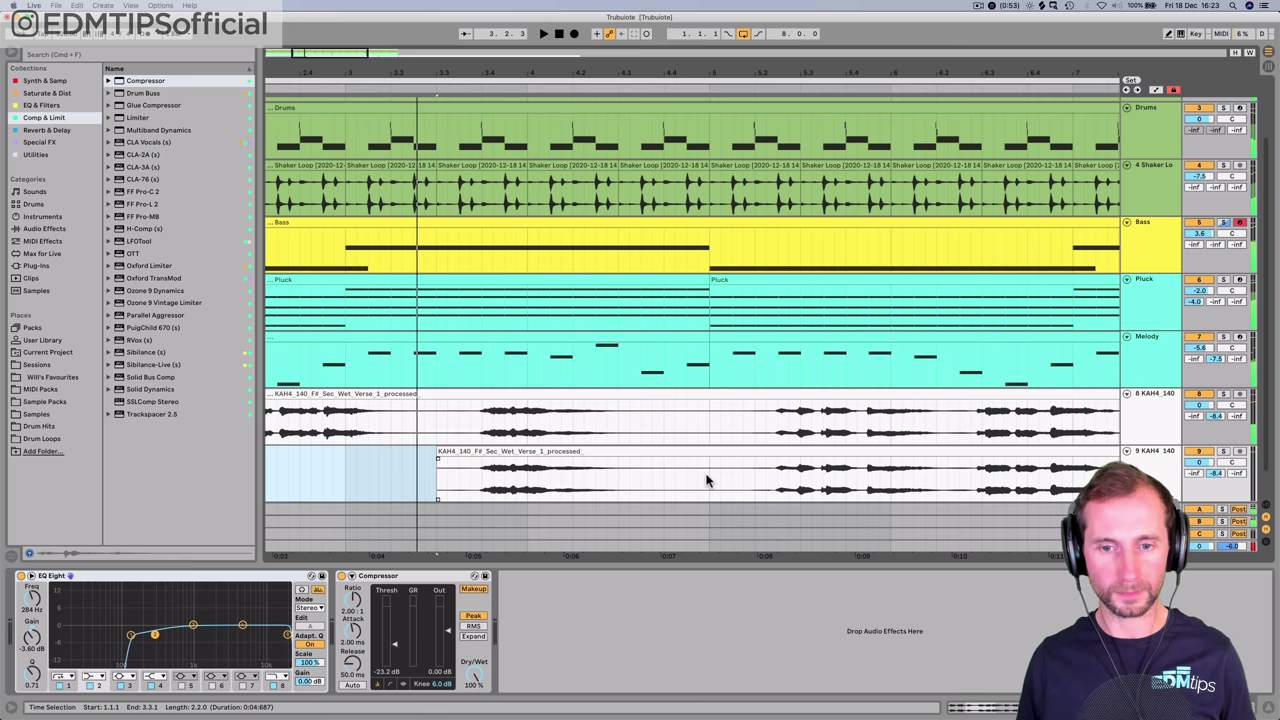
- Split the duplicated vocal clip at bar 5 and delete everything after the split
{"action": "left_click", "coordinate": [706, 480]}
{"action": "key", "text": "super+e"}
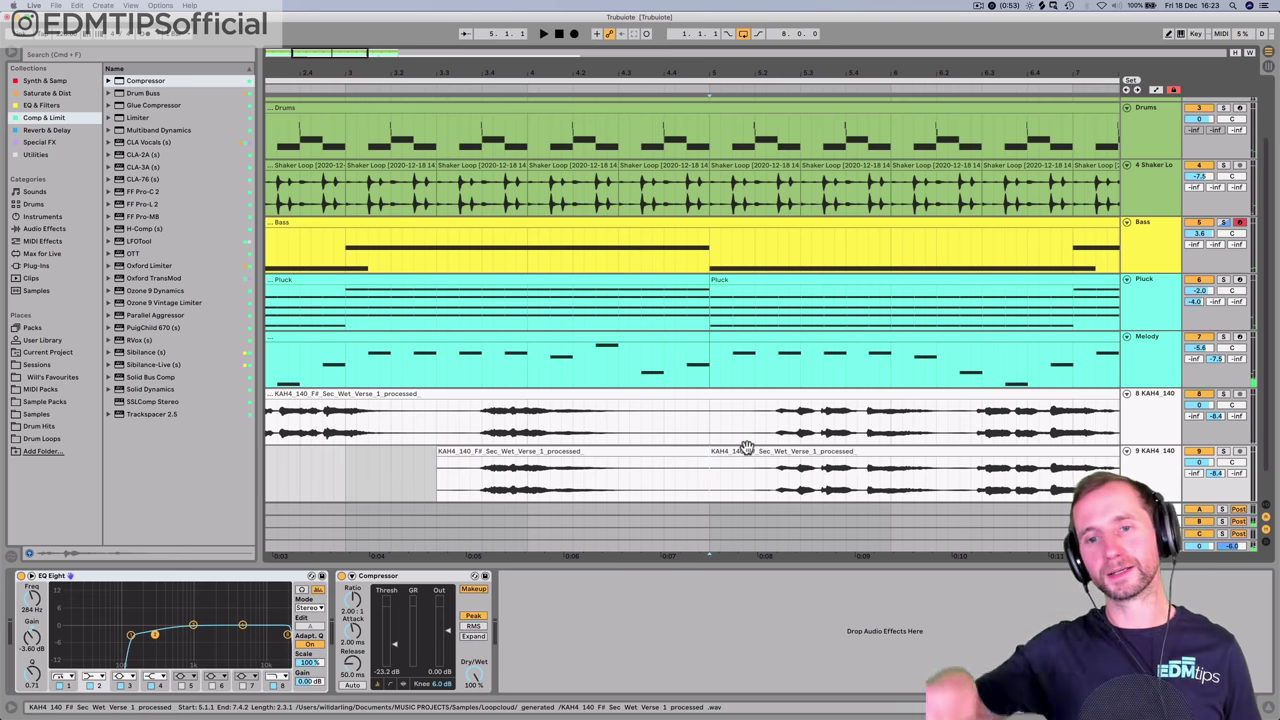
{"action": "left_click", "coordinate": [745, 450]}
- Move the isolated phrase on the duplicated vocal track to start at 4.1.1, checking its timing in playback
{"action": "left_click_drag", "start_coordinate": [727, 449], "coordinate": [577, 451]}
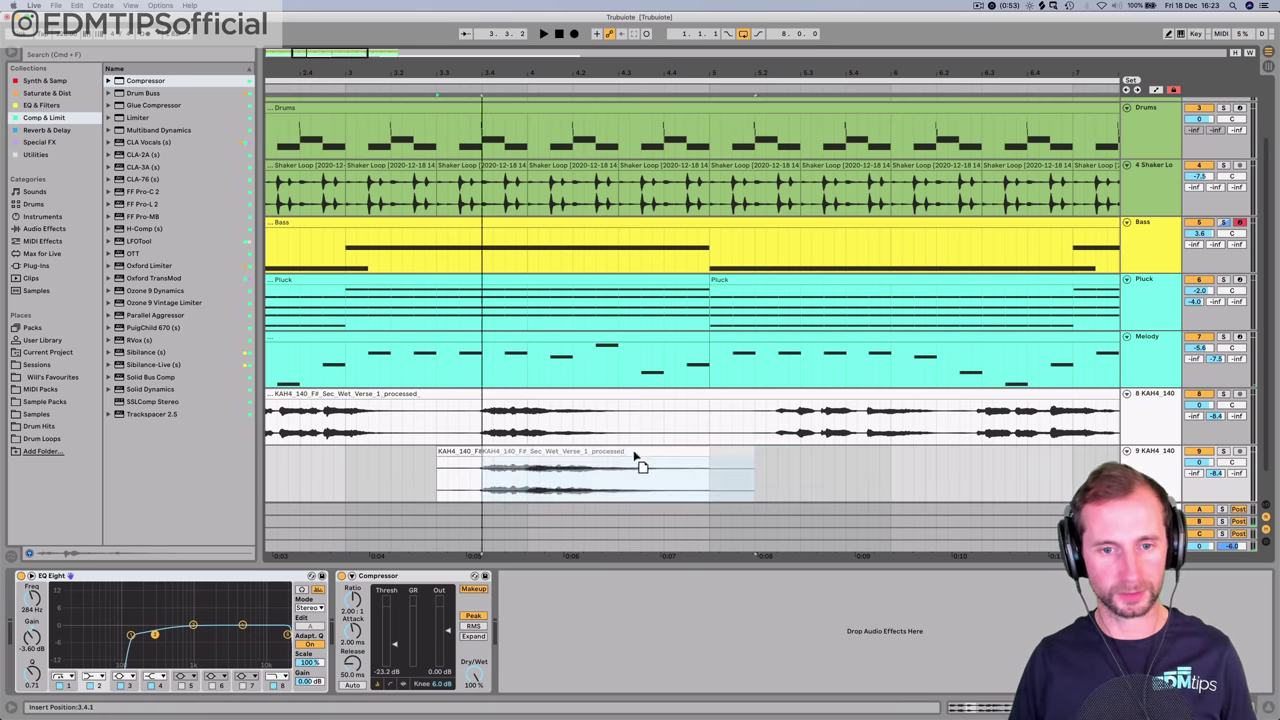
{"action": "left_click_drag", "start_coordinate": [704, 457], "coordinate": [706, 452]}
{"action": "left_click", "coordinate": [376, 478]}
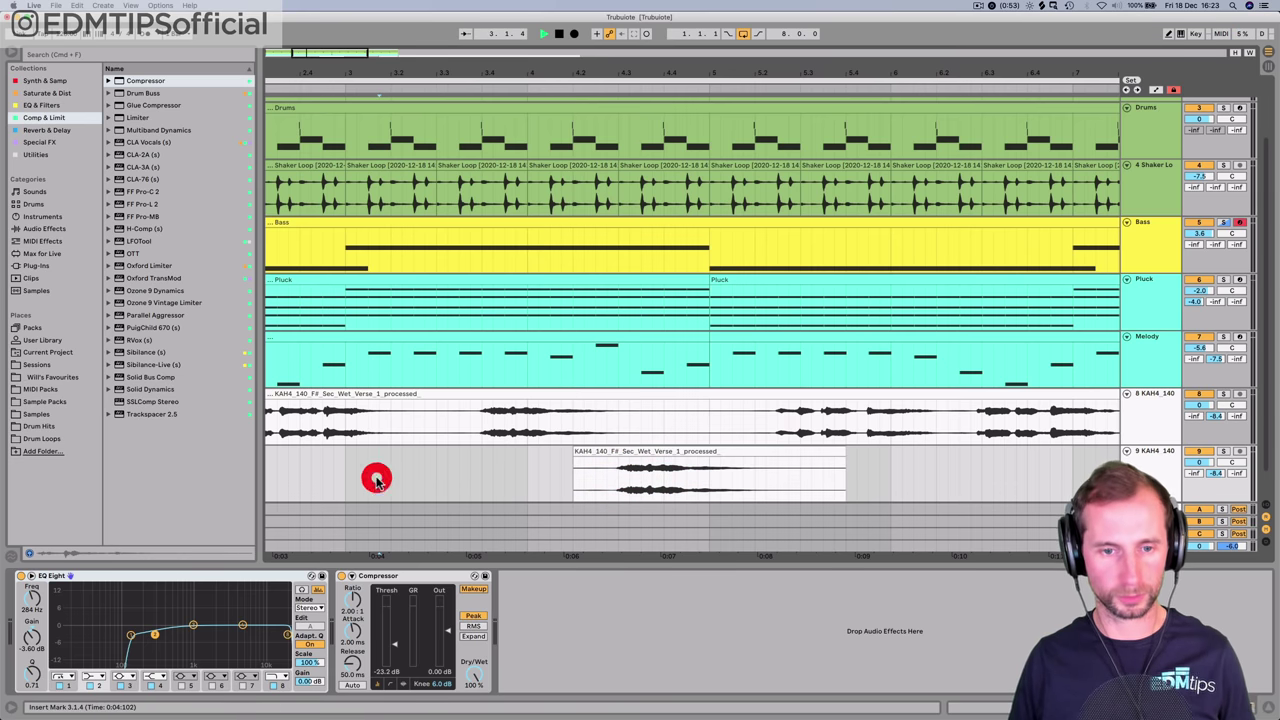
{"action": "key", "text": "space"}
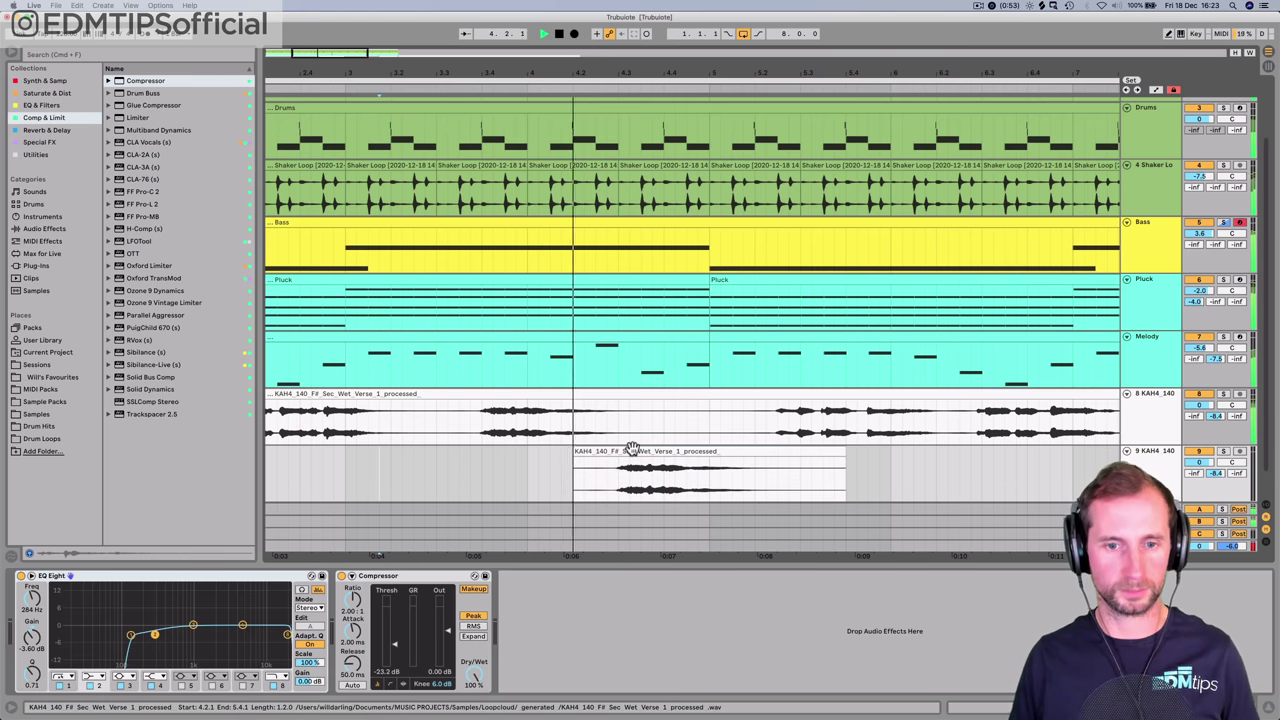
{"action": "key", "text": "space"}
{"action": "left_click_drag", "start_coordinate": [634, 451], "coordinate": [584, 456]}
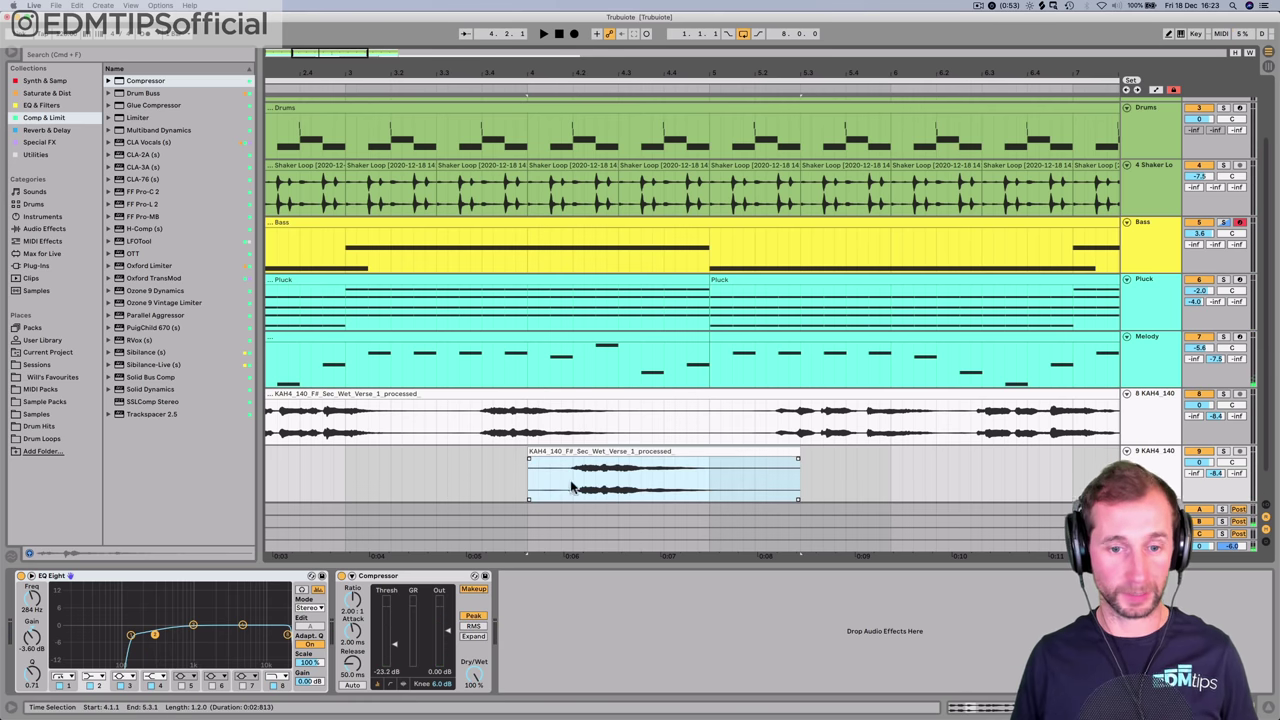
{"action": "key", "text": "space"}
{"action": "key", "text": "space"}
- Turn off the duplicated vocal track's Hall RVB send and transpose its phrase up in semitone steps while listening
{"action": "left_click", "coordinate": [592, 452]}
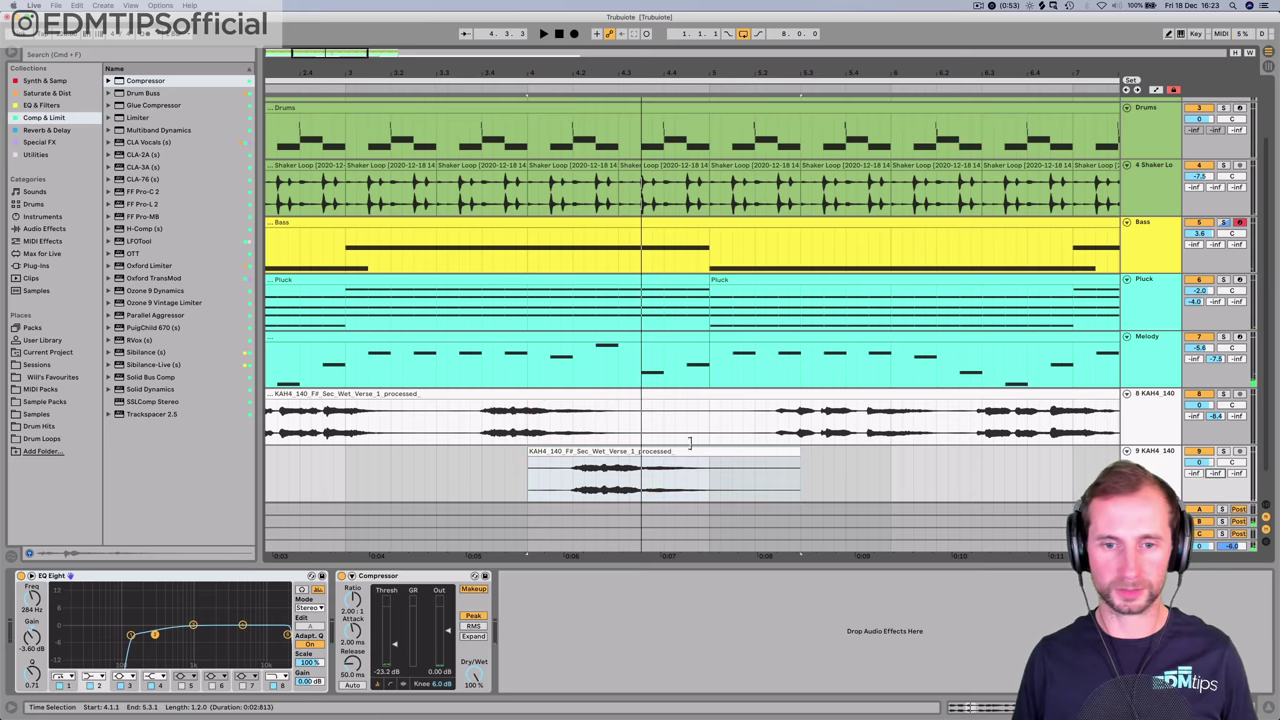
{"action": "double_click", "coordinate": [600, 450]}
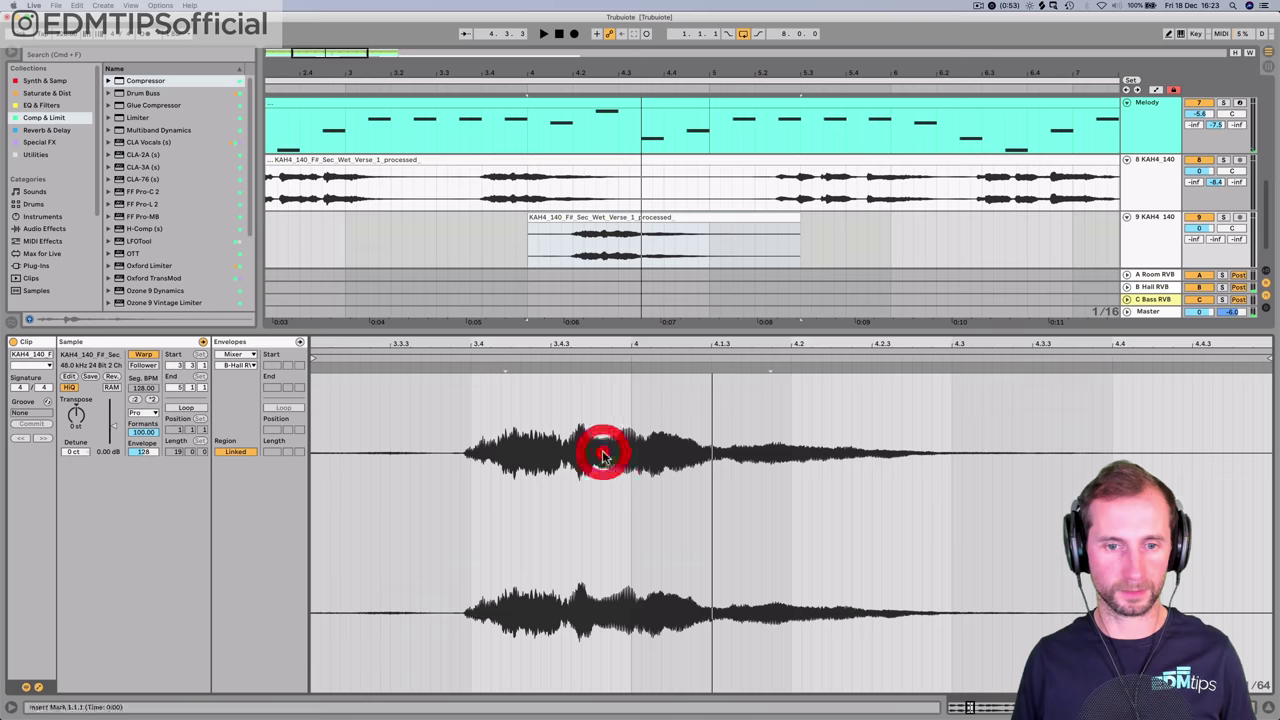
{"action": "left_click", "coordinate": [72, 418]}
{"action": "key", "text": "space"}
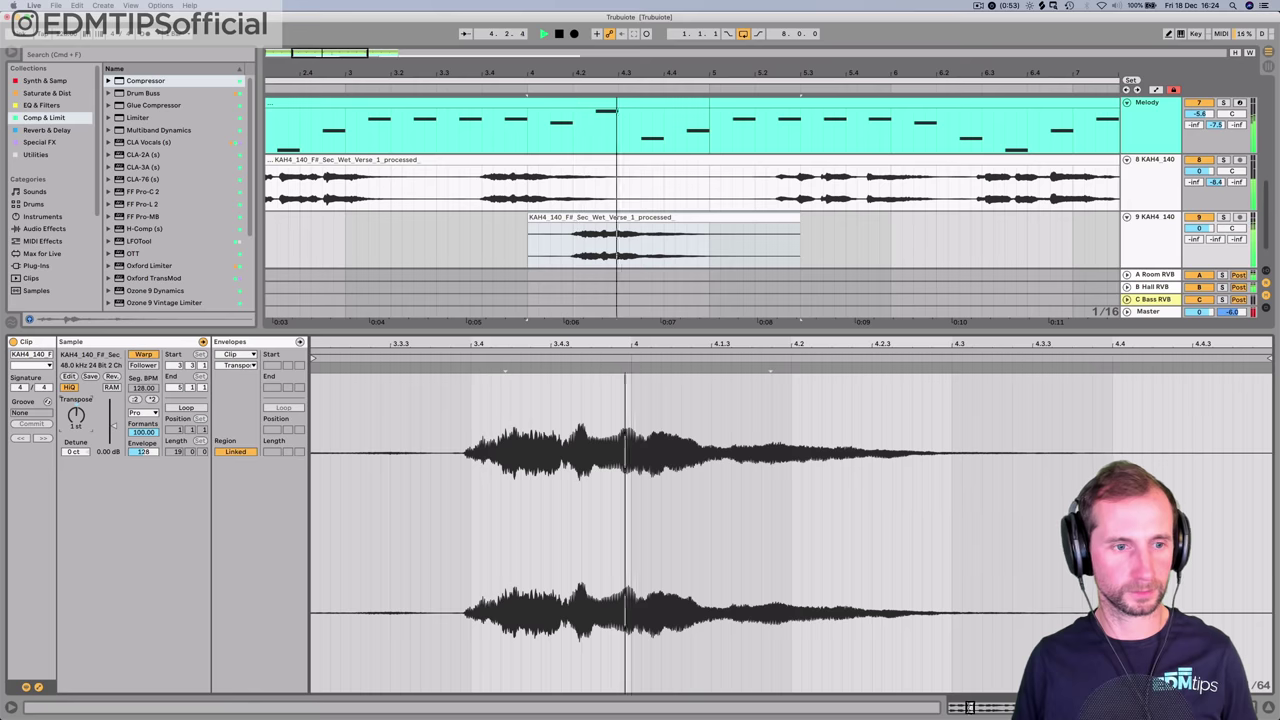
{"action": "key", "text": "space"}
{"action": "key", "text": "space"}
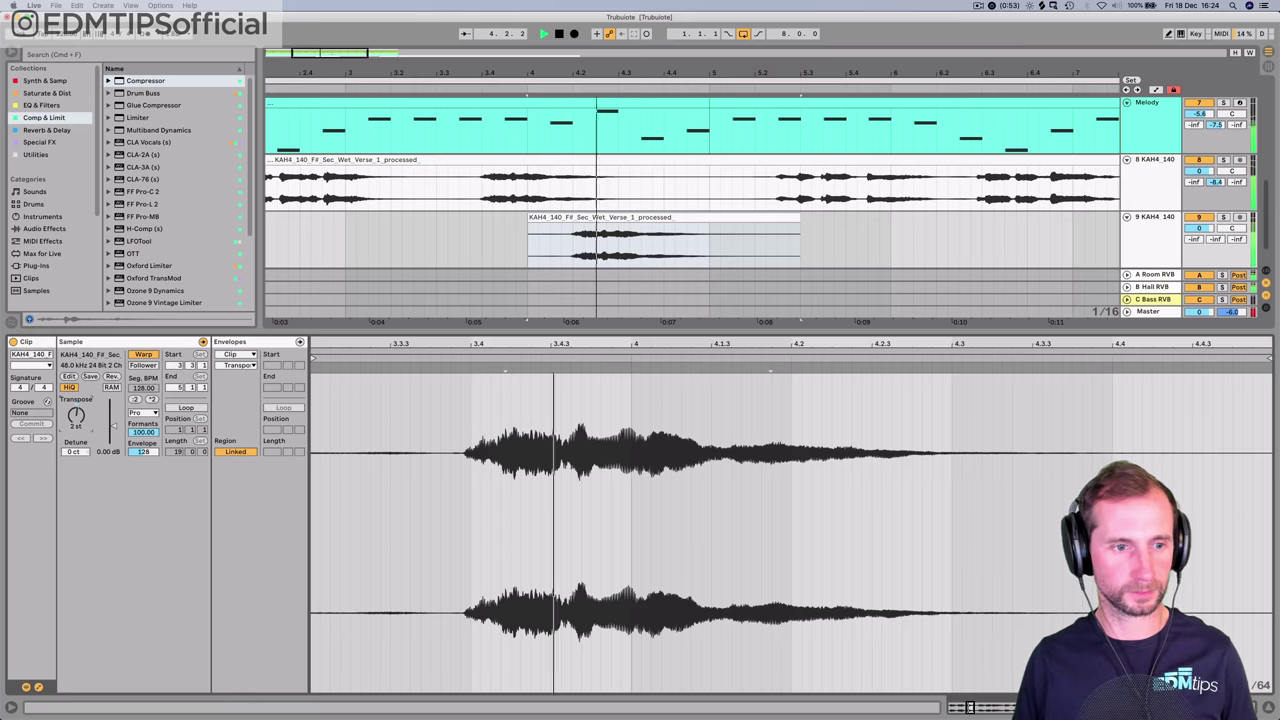
{"action": "key", "text": "space"}
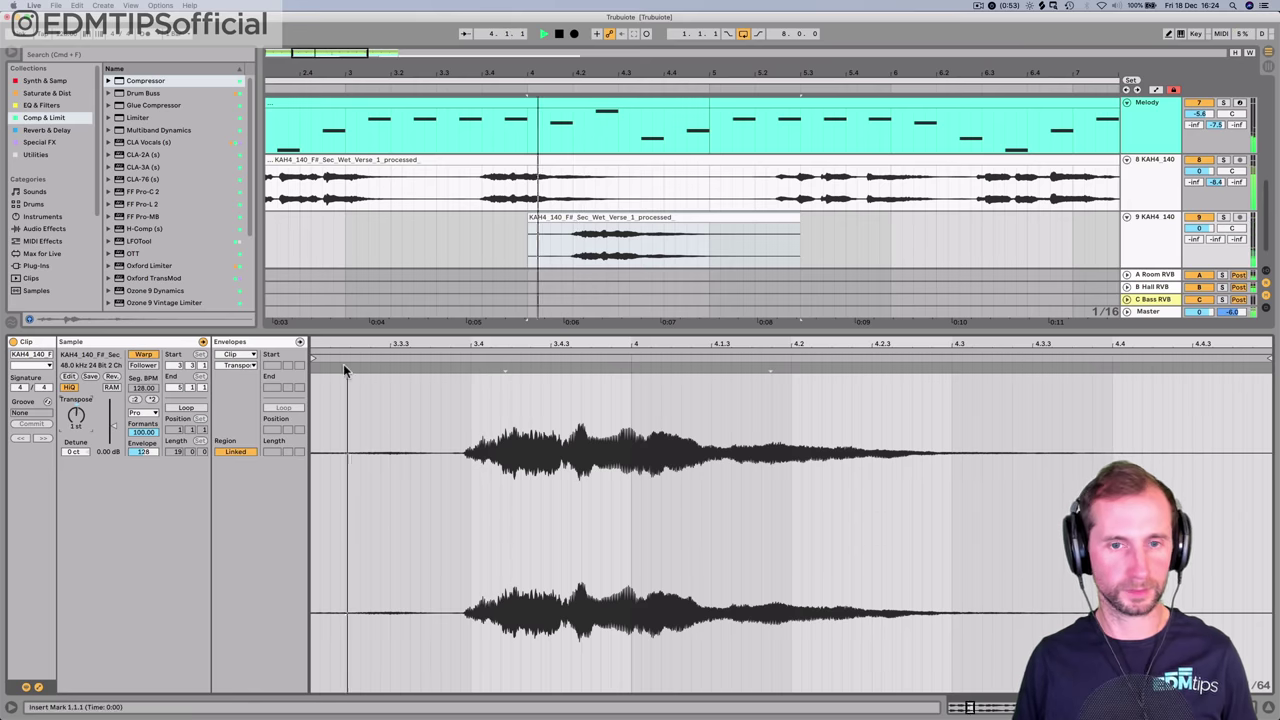
- Split the duplicated phrase at 4.3.3, set the second part to 2 semitones and 7 dB gain, and listen to it
{"action": "left_click", "coordinate": [642, 240]}
{"action": "key", "text": "space"}
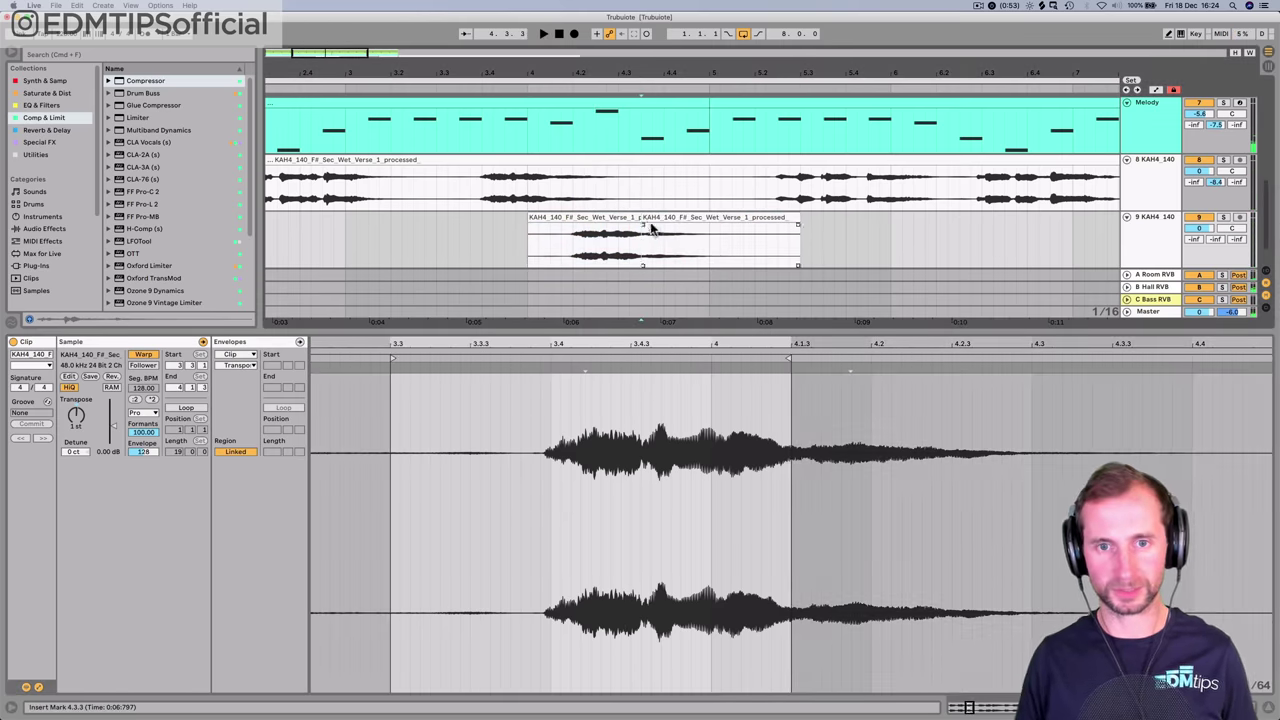
{"action": "key", "text": "super+e"}
{"action": "left_click", "coordinate": [652, 219]}
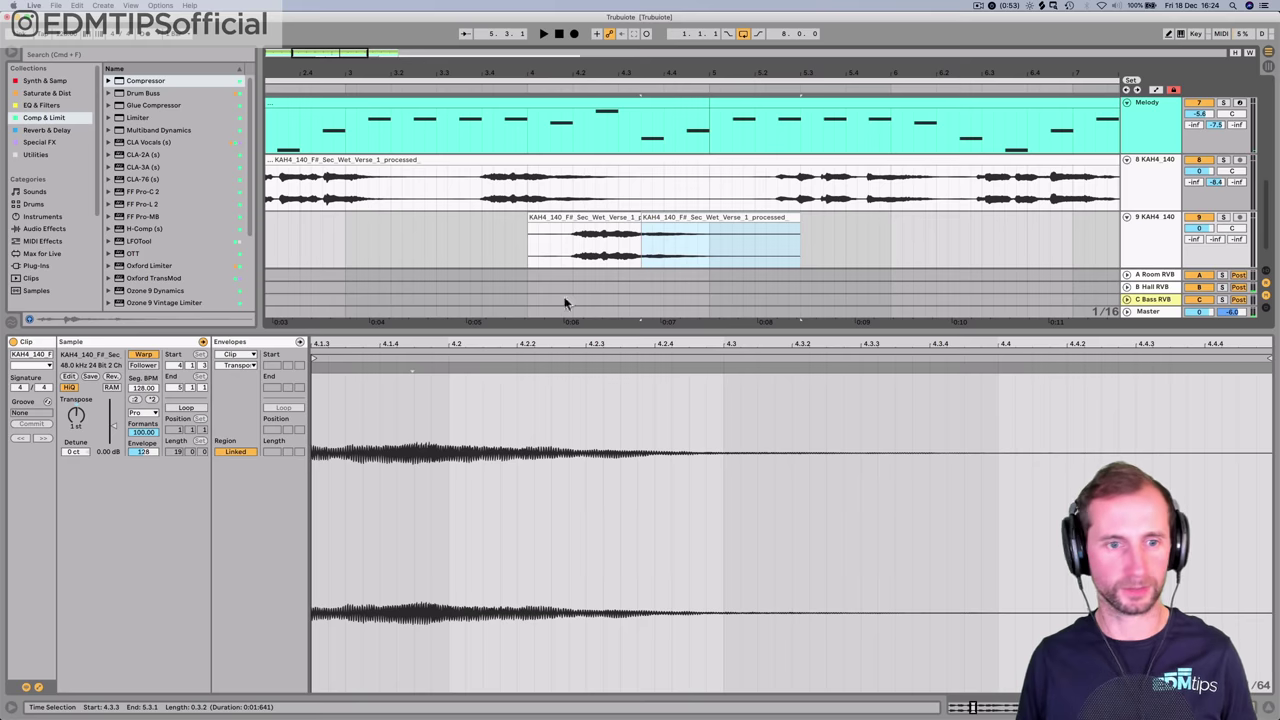
{"action": "left_click_drag", "start_coordinate": [113, 430], "coordinate": [114, 418]}
{"action": "key", "text": "space"}
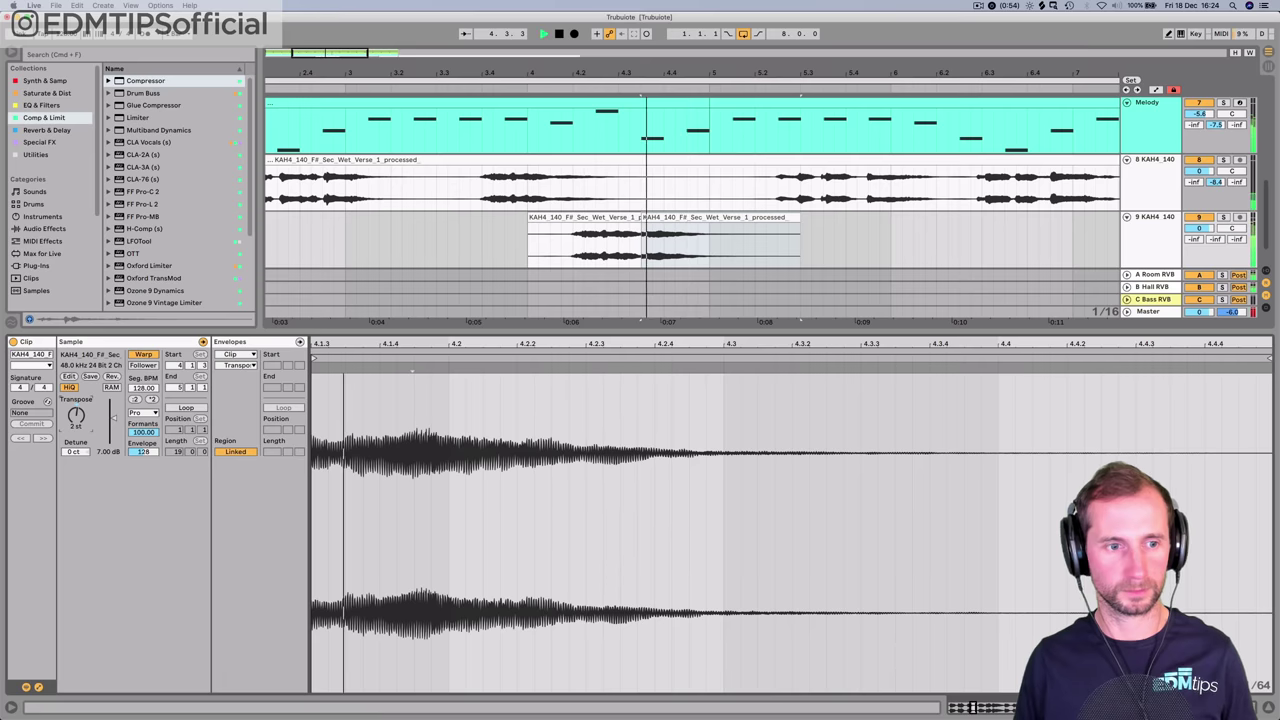
{"action": "key", "text": "space"}
{"action": "left_click", "coordinate": [381, 93]}
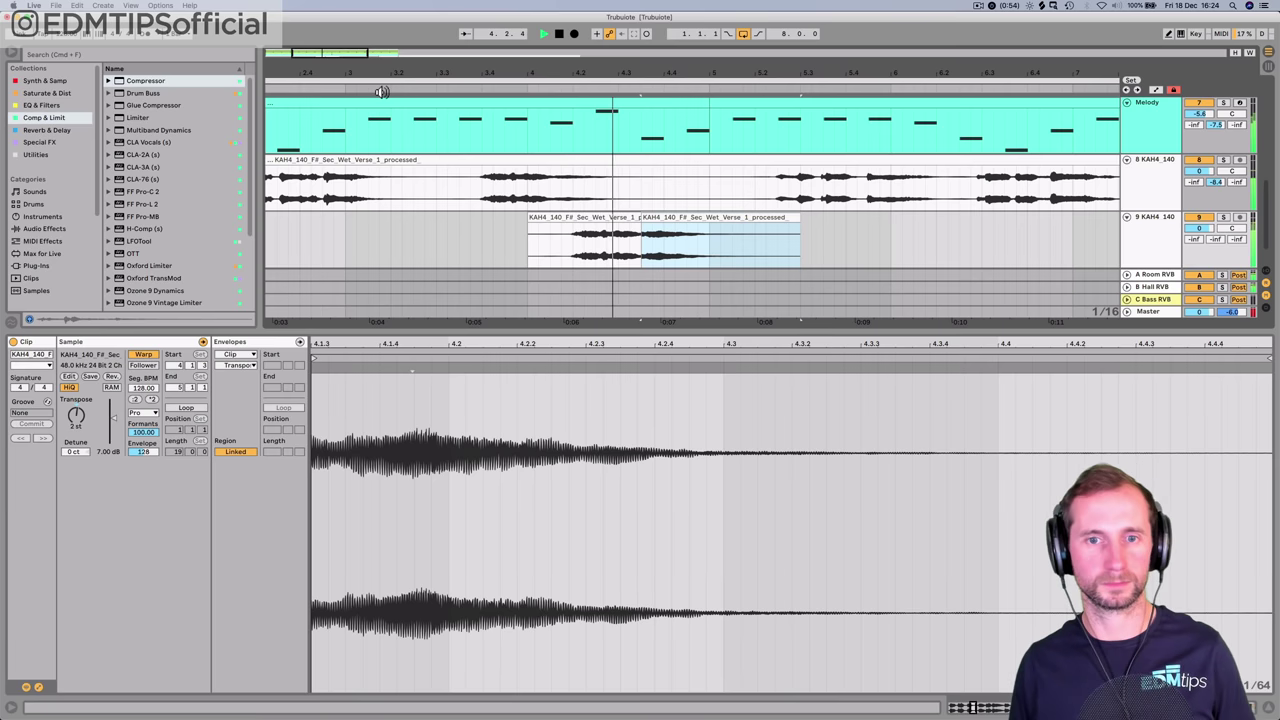
{"action": "key", "text": "space"}
- Crossfade the two parts of the duplicated vocal phrase across the split near 4.3.3
{"action": "left_click", "coordinate": [638, 228]}
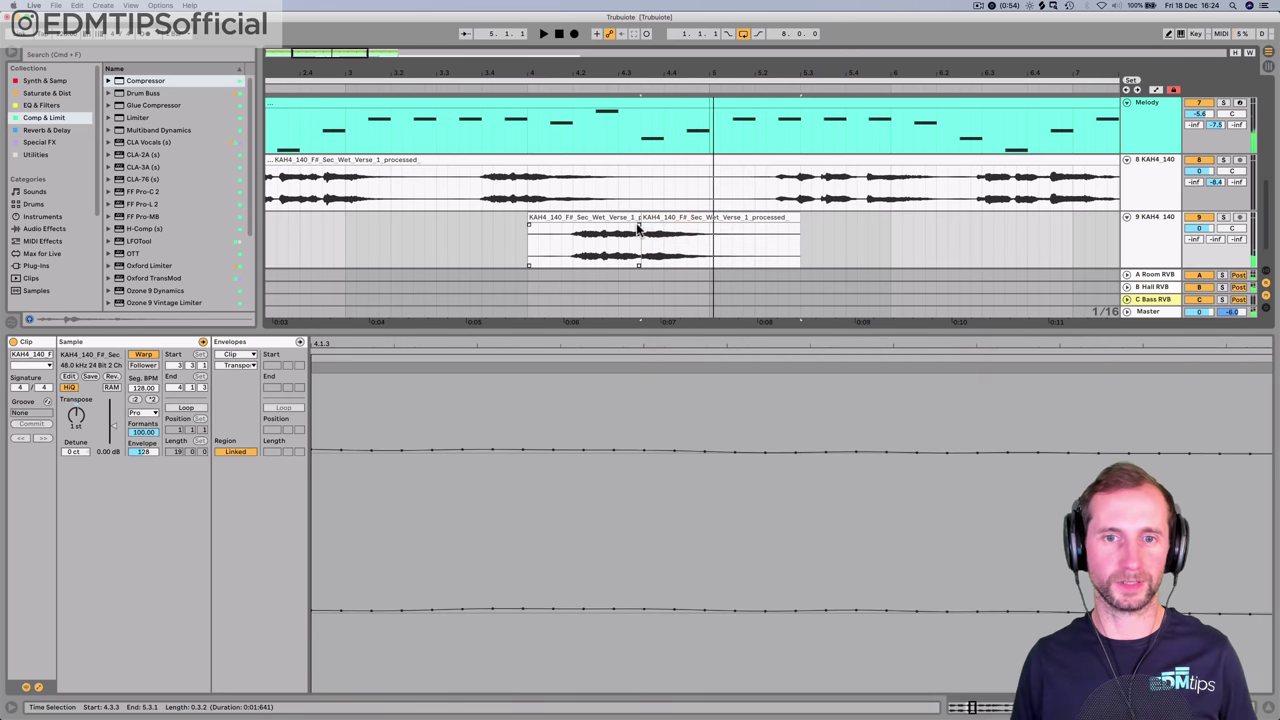
{"action": "left_click_drag", "start_coordinate": [646, 231], "coordinate": [652, 228]}
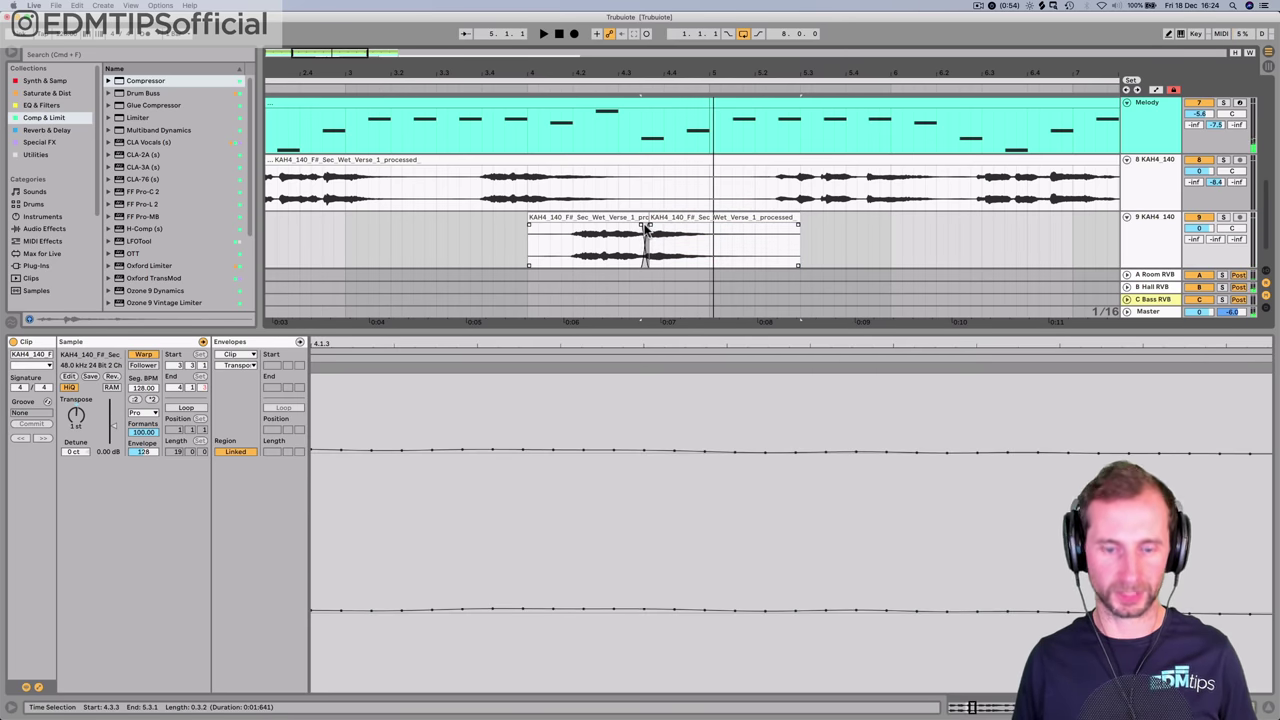
{"action": "left_click", "coordinate": [646, 228]}
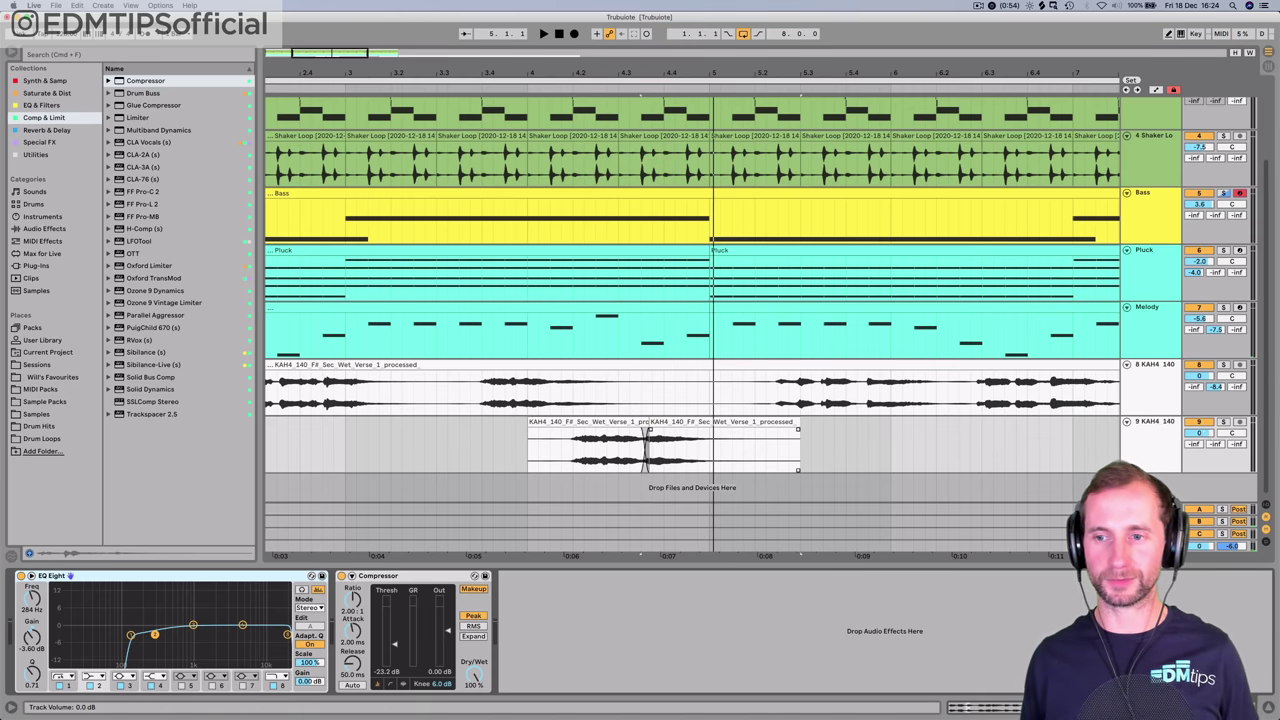
- Lower the duplicated vocal track's volume to -2.3 dB and add Ozone Imager 2 after its Compressor
{"action": "left_click_drag", "start_coordinate": [1199, 432], "coordinate": [1199, 444]}
{"action": "left_click", "coordinate": [1155, 440]}
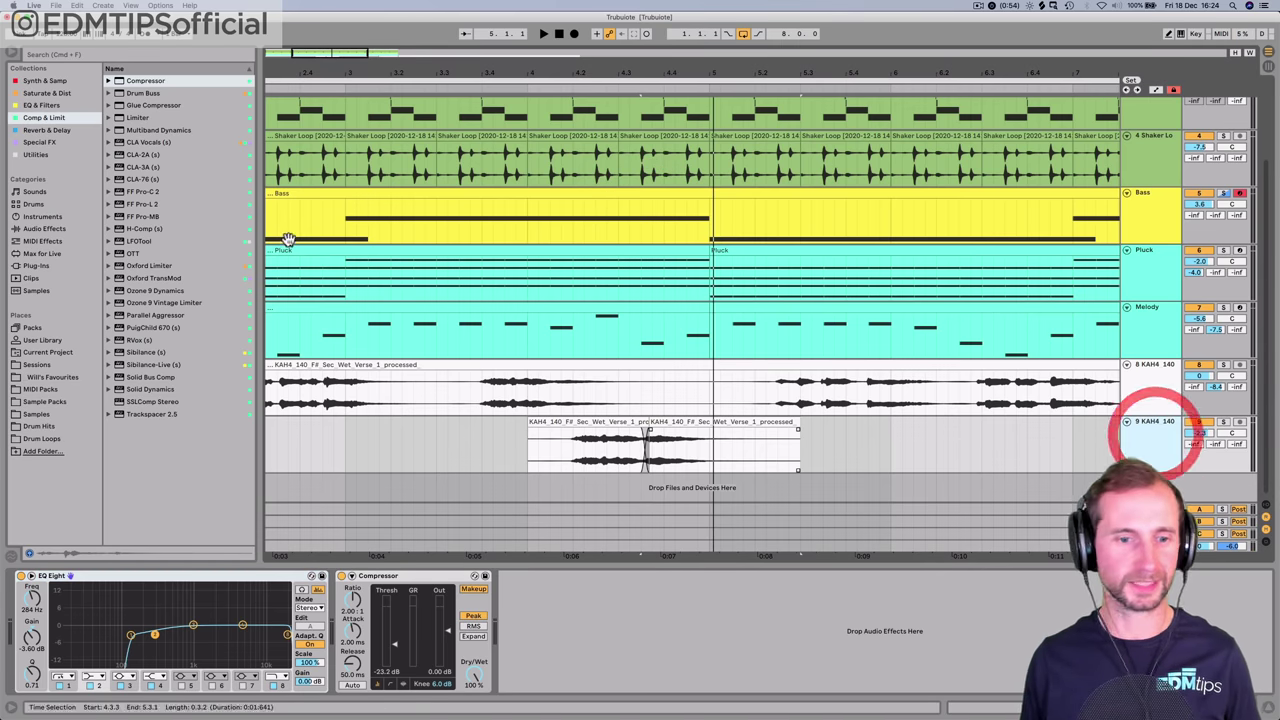
{"action": "left_click", "coordinate": [36, 153]}
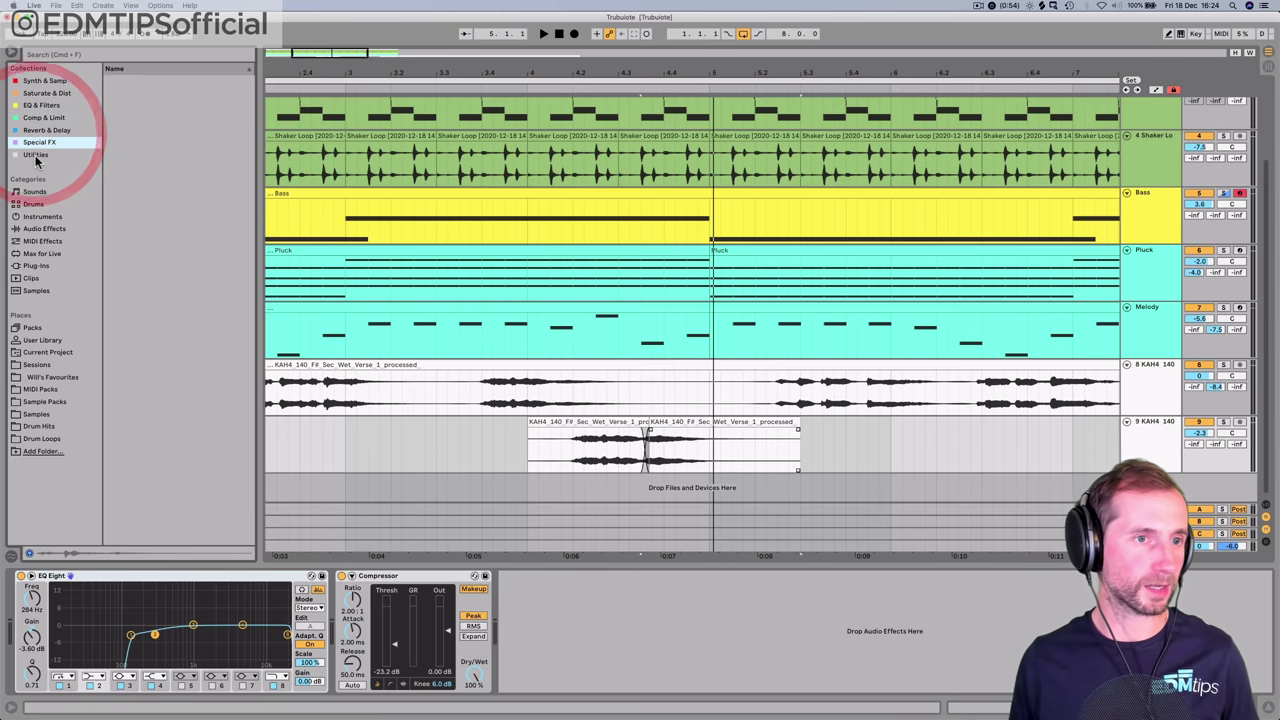
{"action": "left_click", "coordinate": [38, 142]}
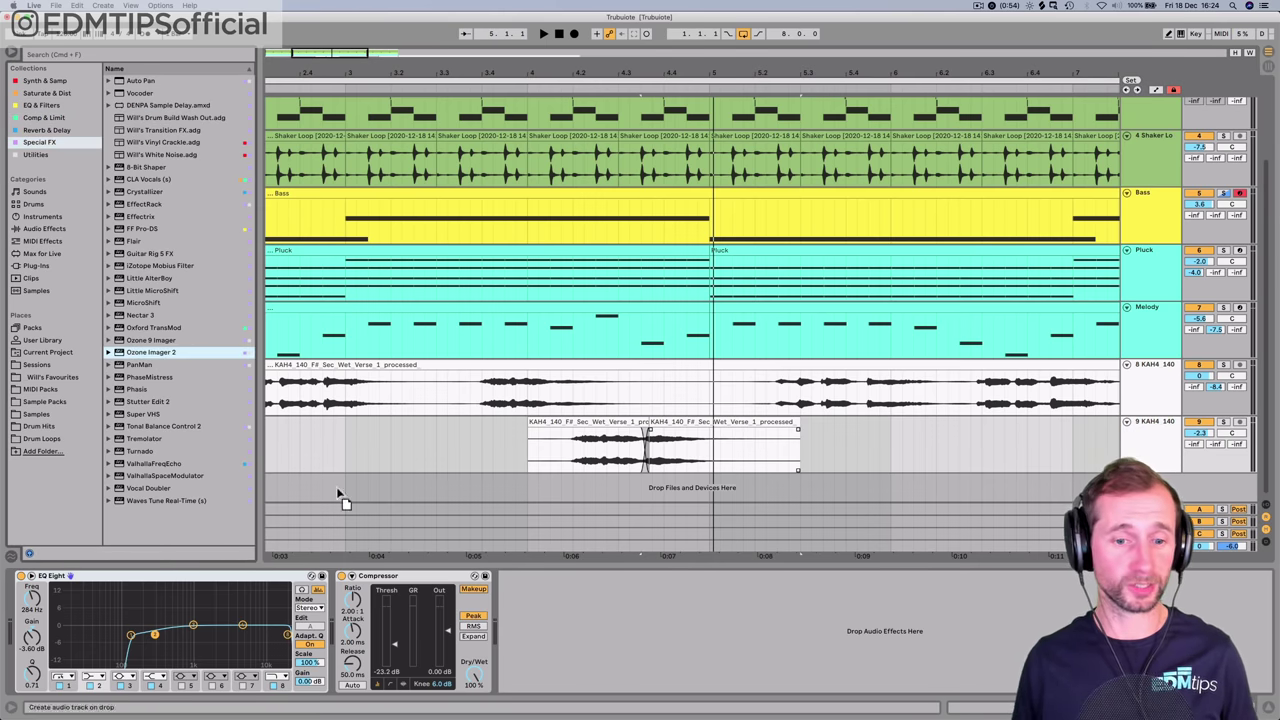
{"action": "left_click_drag", "start_coordinate": [535, 603], "coordinate": [528, 592]}
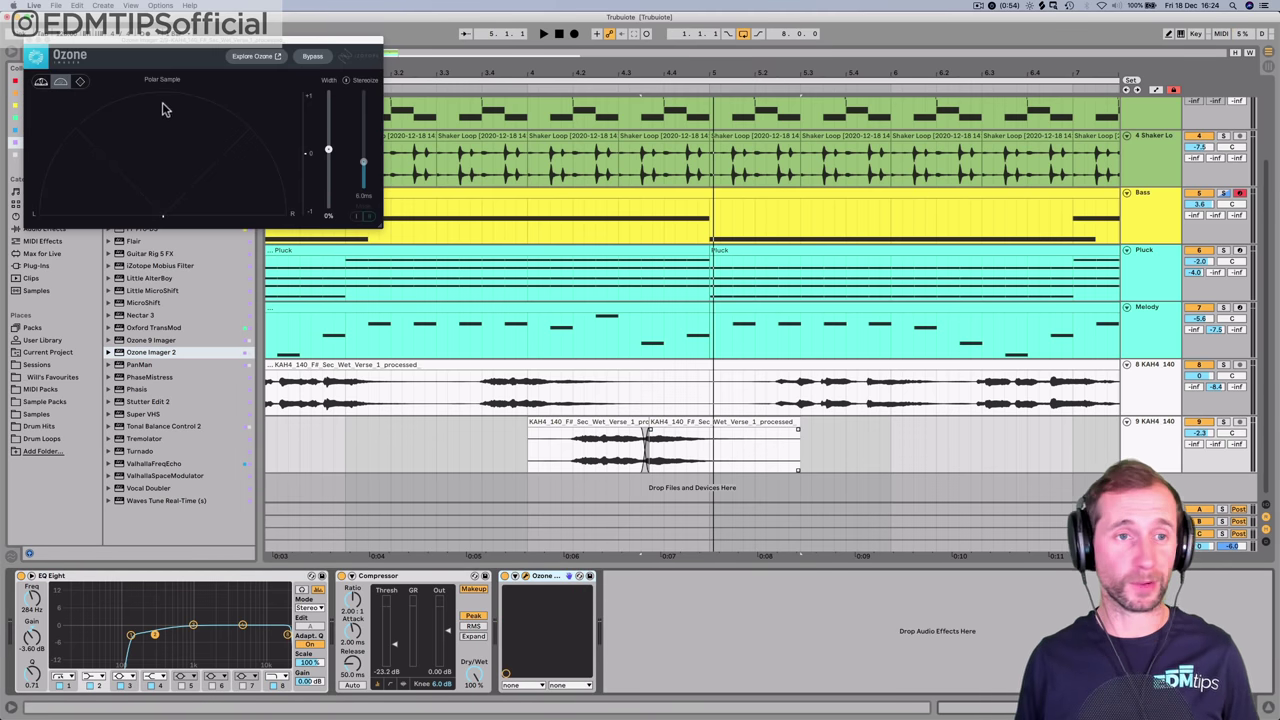
- Raise the Ozone Imager's width to 100% while listening to the duplicated vocal phrase
{"action": "left_click_drag", "start_coordinate": [180, 45], "coordinate": [726, 138]}
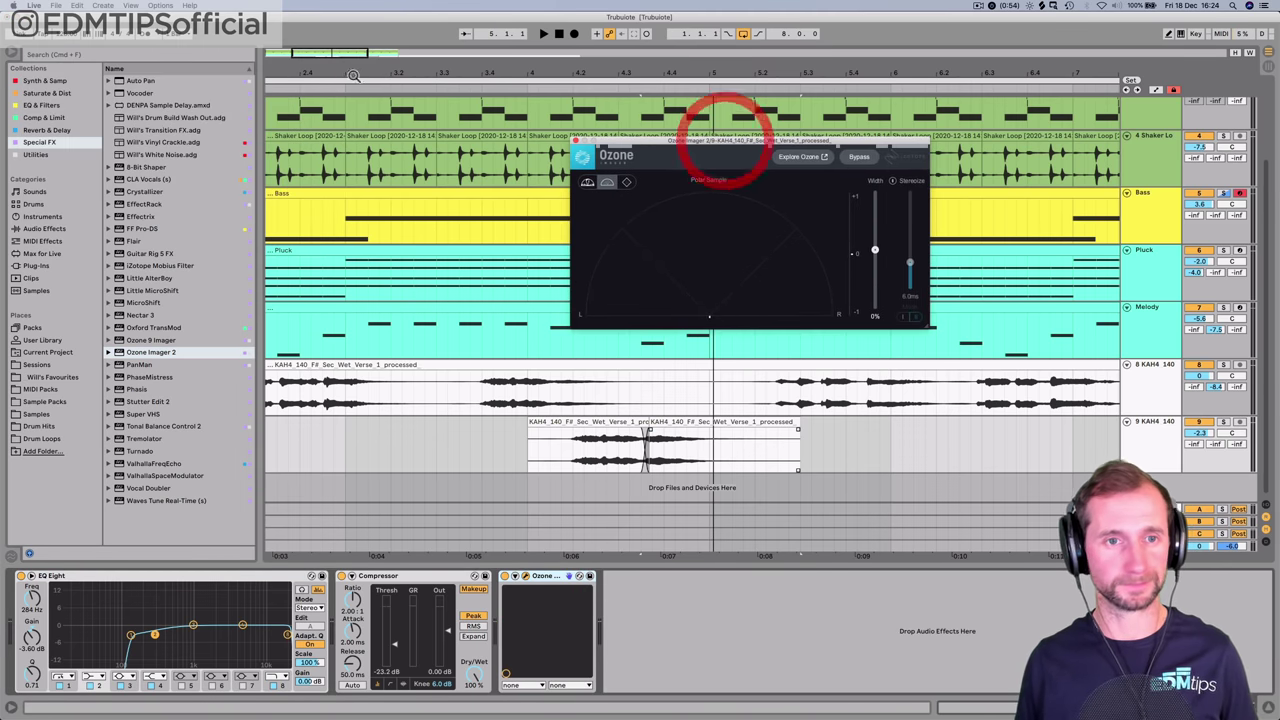
{"action": "left_click", "coordinate": [459, 91]}
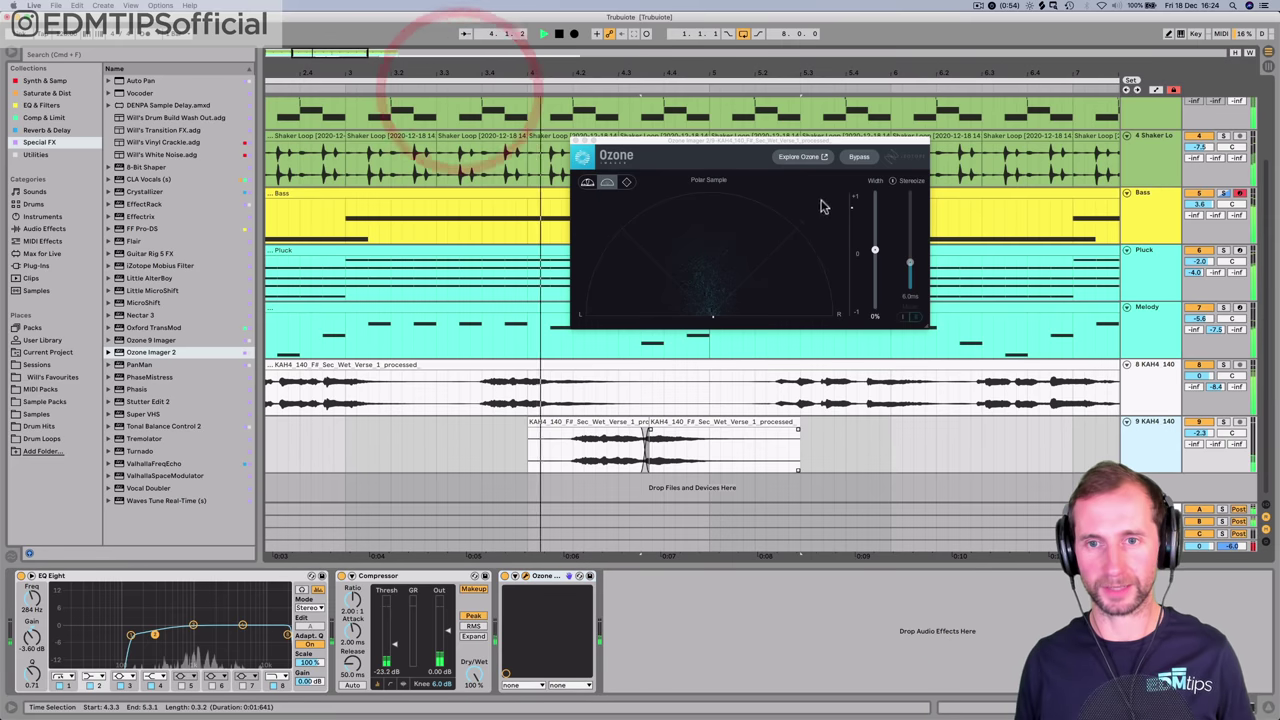
{"action": "key", "text": "space"}
{"action": "left_click_drag", "start_coordinate": [875, 250], "coordinate": [886, 193]}
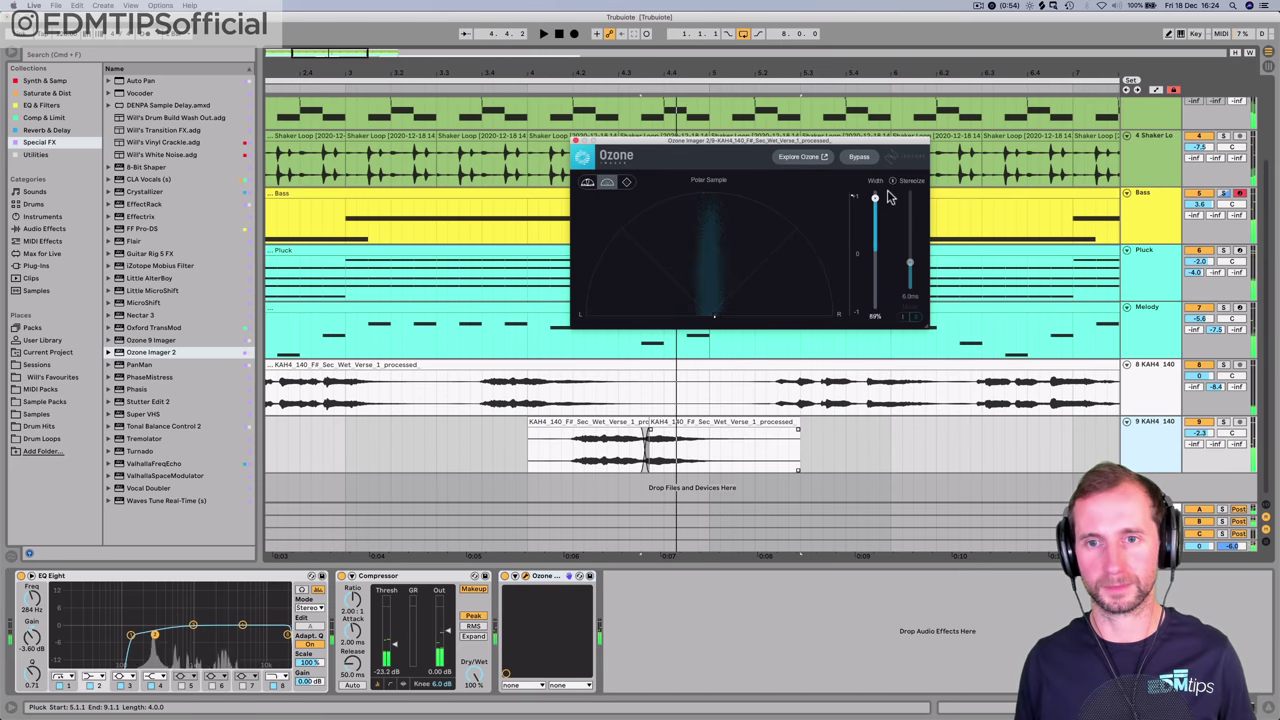
{"action": "left_click", "coordinate": [415, 82]}
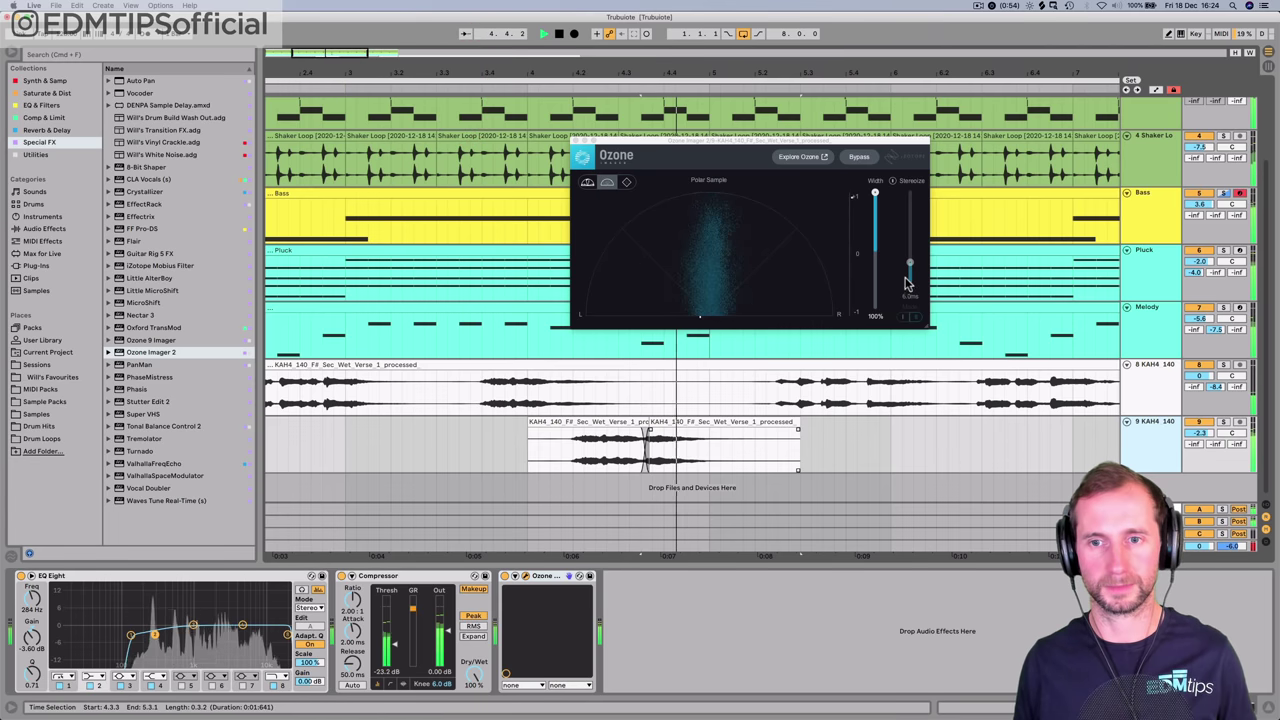
{"action": "key", "text": "space"}
- Enable Stereoize in mode I, set the Ozone Imager's width to 53%, listen to the harmony, and close the plug-in window
{"action": "left_click", "coordinate": [900, 183]}
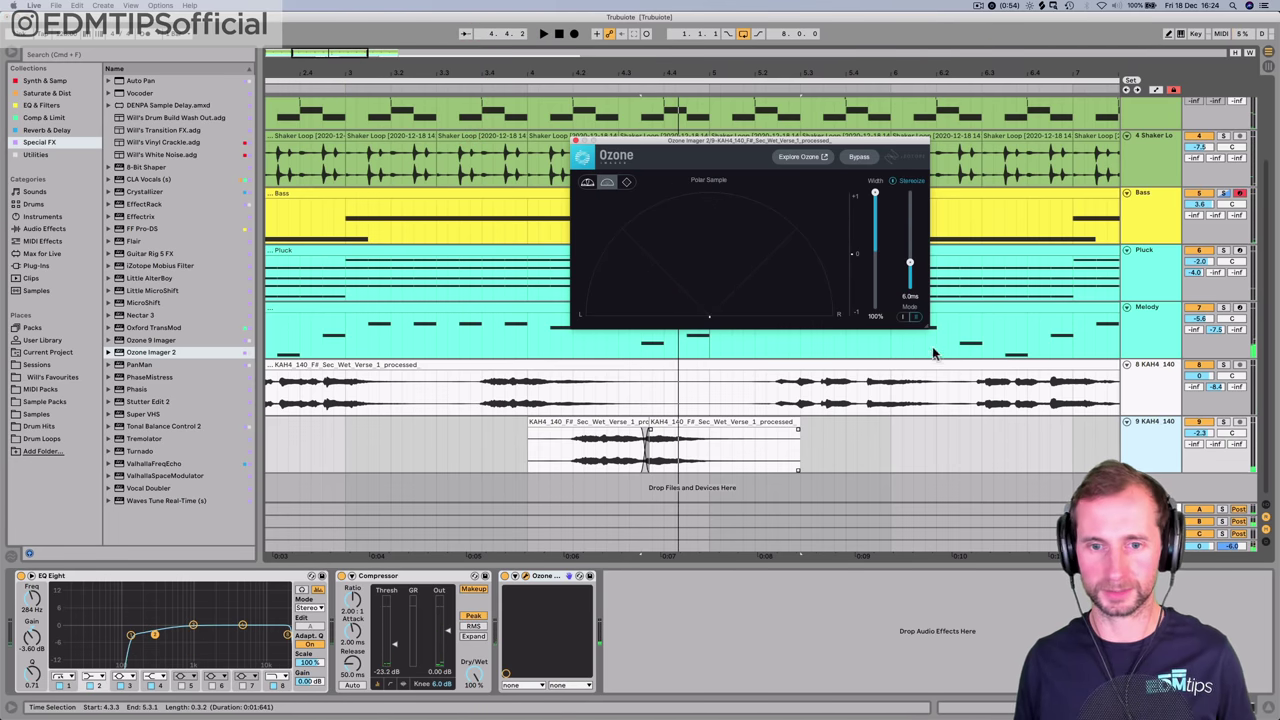
{"action": "key", "text": "space"}
{"action": "key", "text": "space"}
{"action": "left_click", "coordinate": [903, 317]}
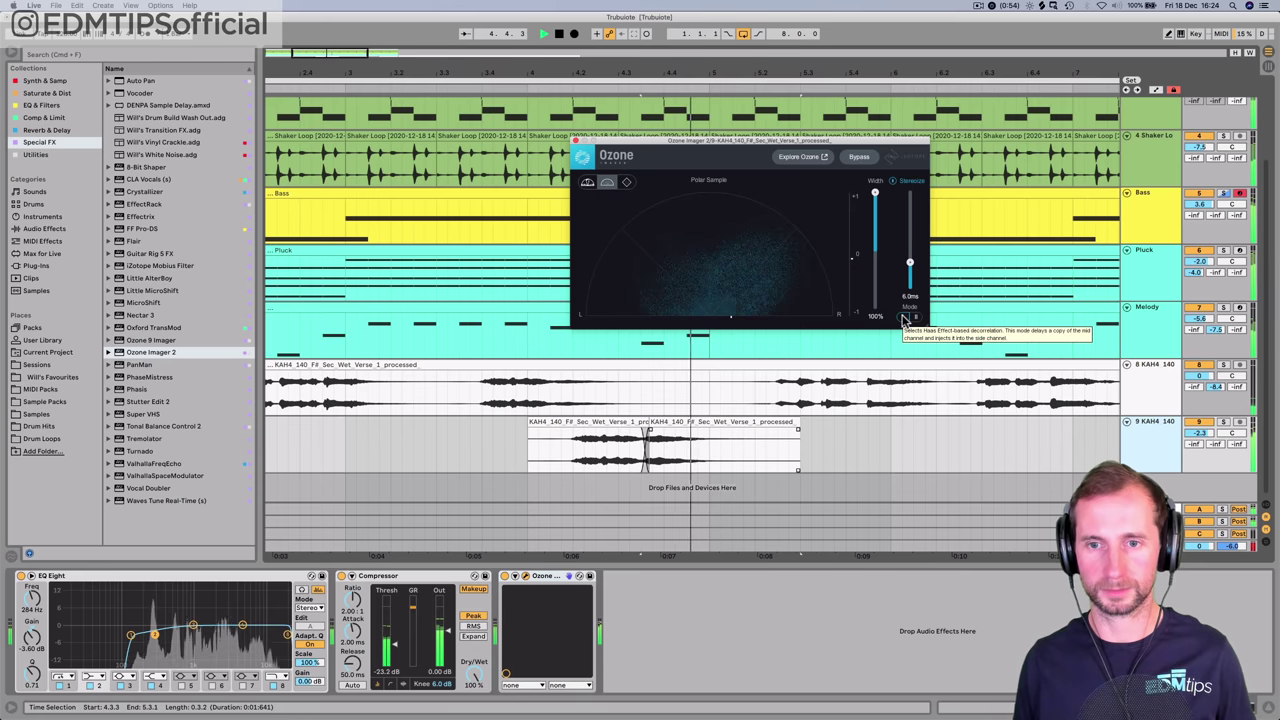
{"action": "left_click_drag", "start_coordinate": [875, 195], "coordinate": [873, 220]}
{"action": "left_click", "coordinate": [362, 91]}
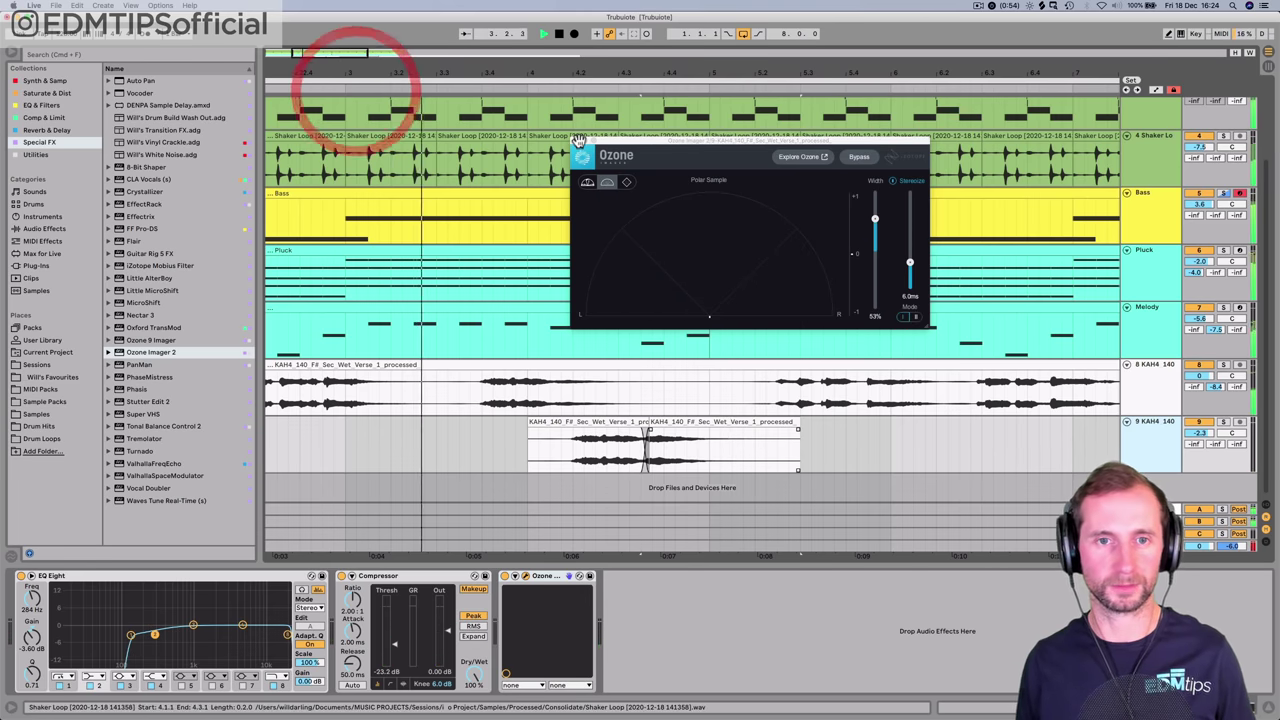
{"action": "left_click", "coordinate": [580, 140]}
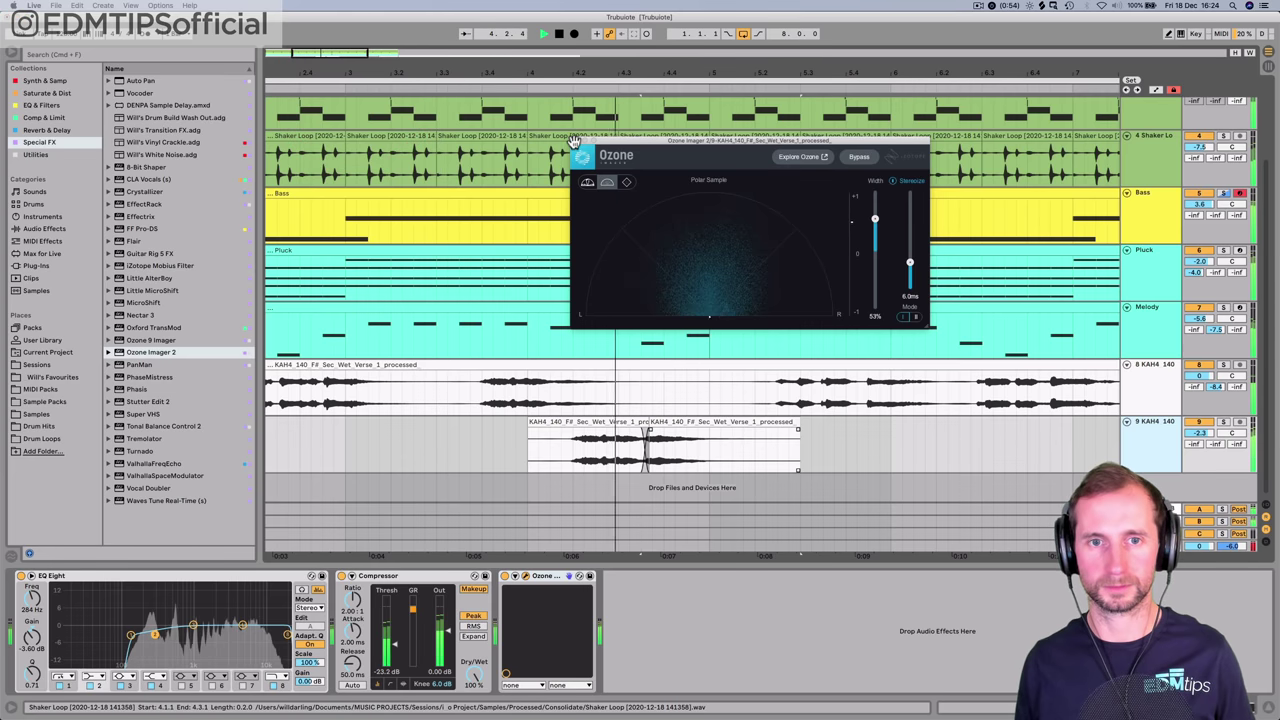
{"action": "left_click", "coordinate": [575, 141]}
{"action": "key", "text": "space"}
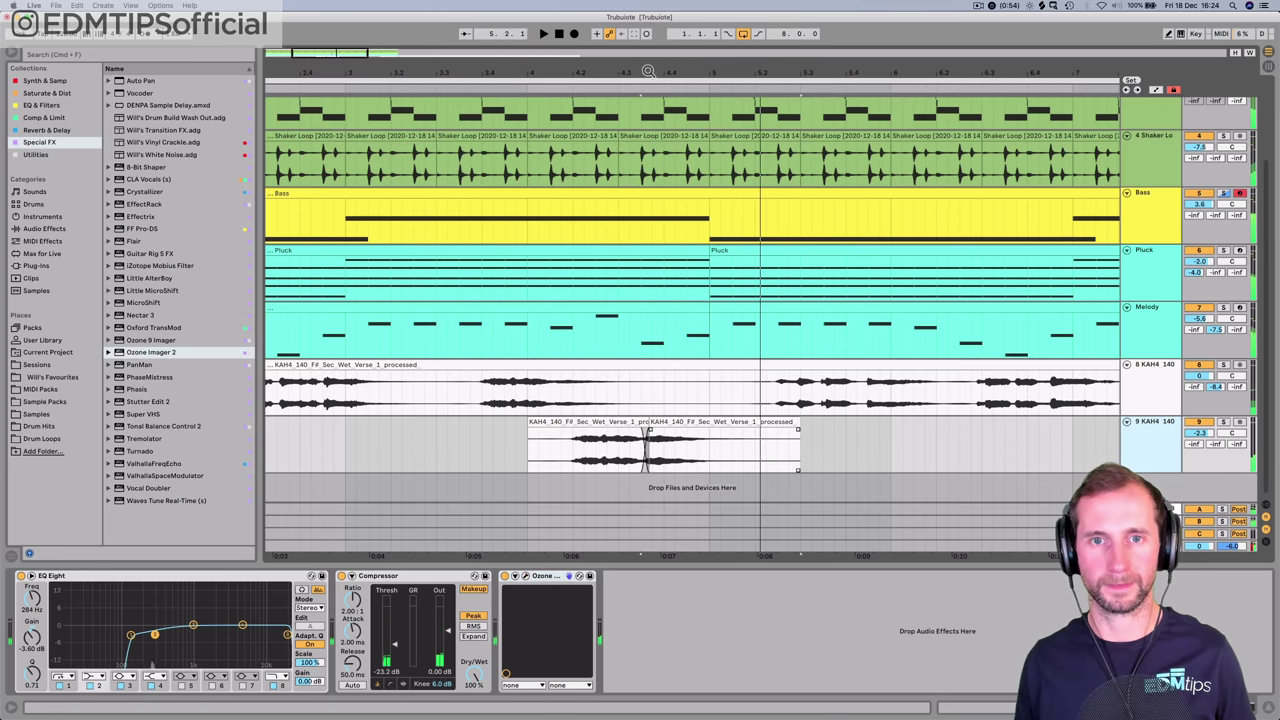
- Try the two duplicated phrase parts at -11 and -10 semitones with formants at 0, listening to the result
{"action": "left_click_drag", "start_coordinate": [646, 75], "coordinate": [646, 22]}
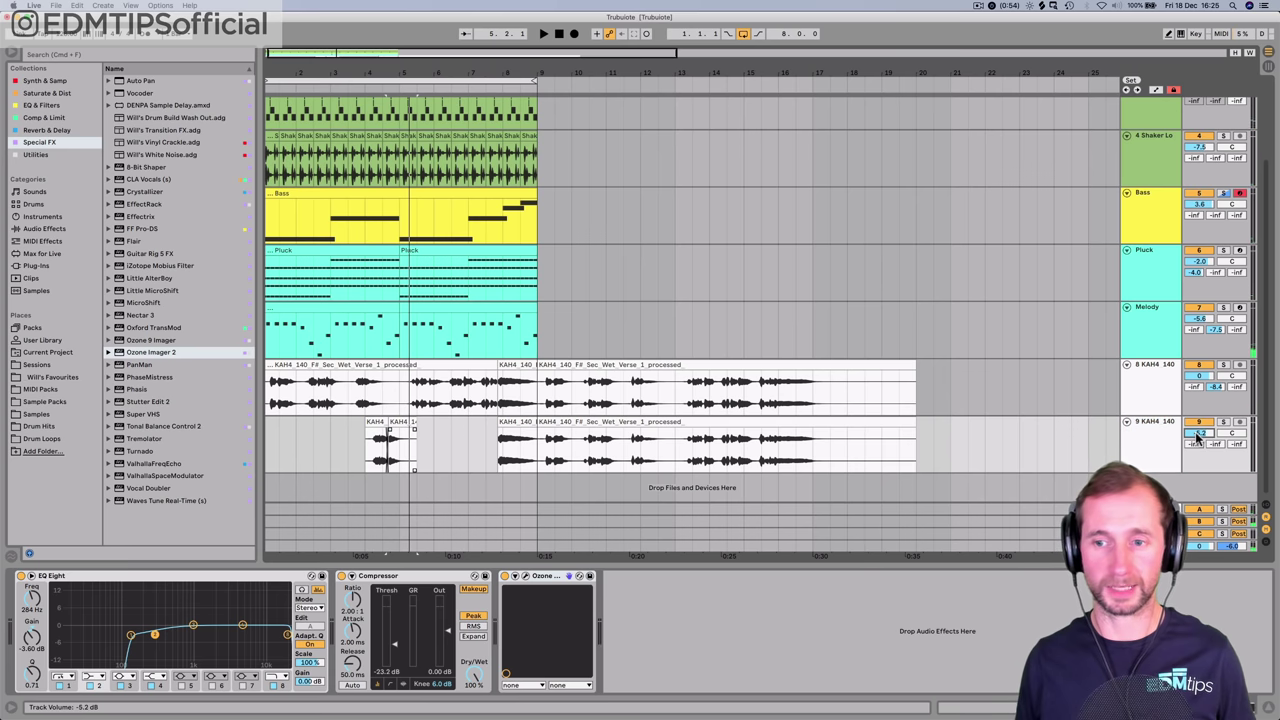
{"action": "double_click", "coordinate": [375, 425]}
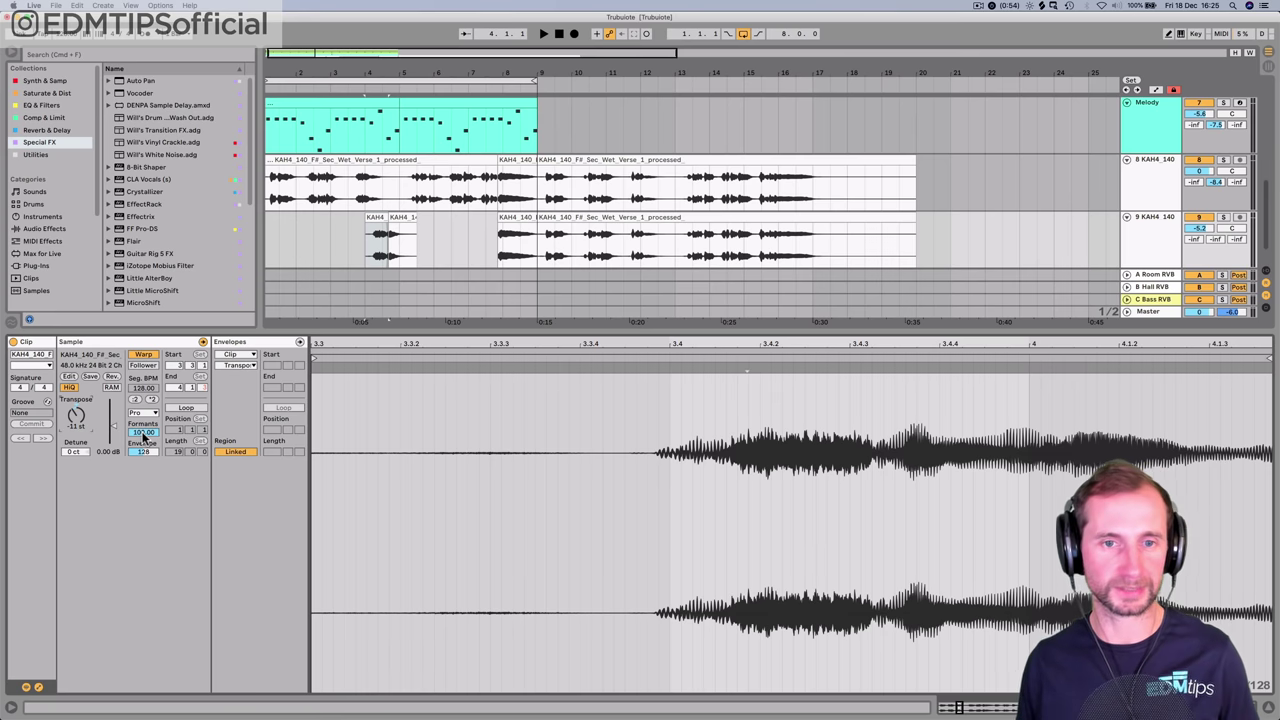
{"action": "key", "text": "space"}
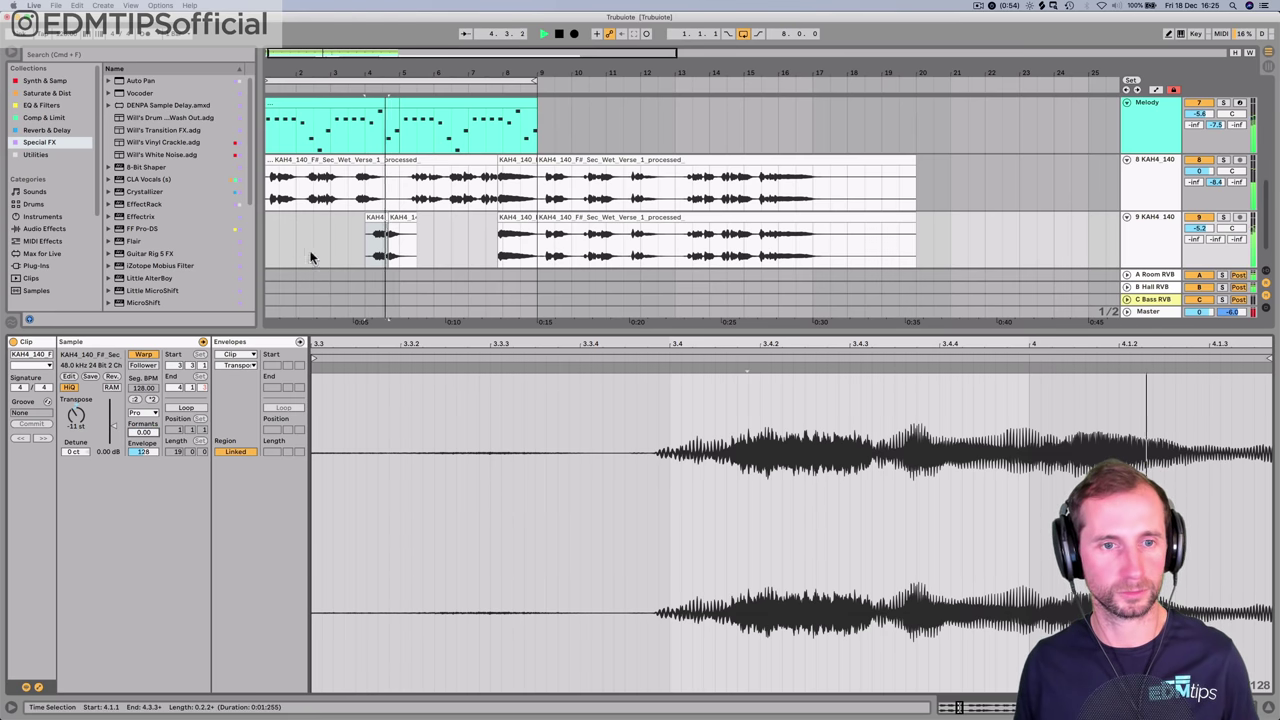
{"action": "left_click", "coordinate": [398, 220]}
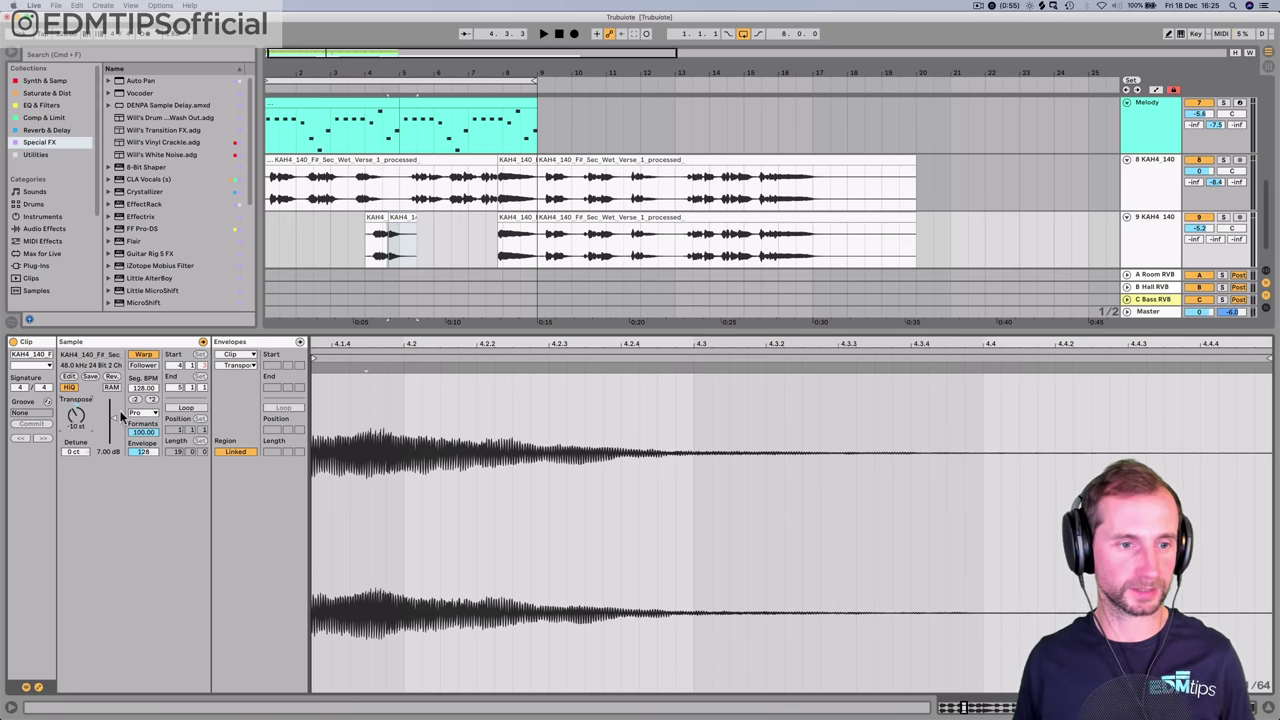
{"action": "left_click", "coordinate": [368, 90]}
{"action": "key", "text": "space"}
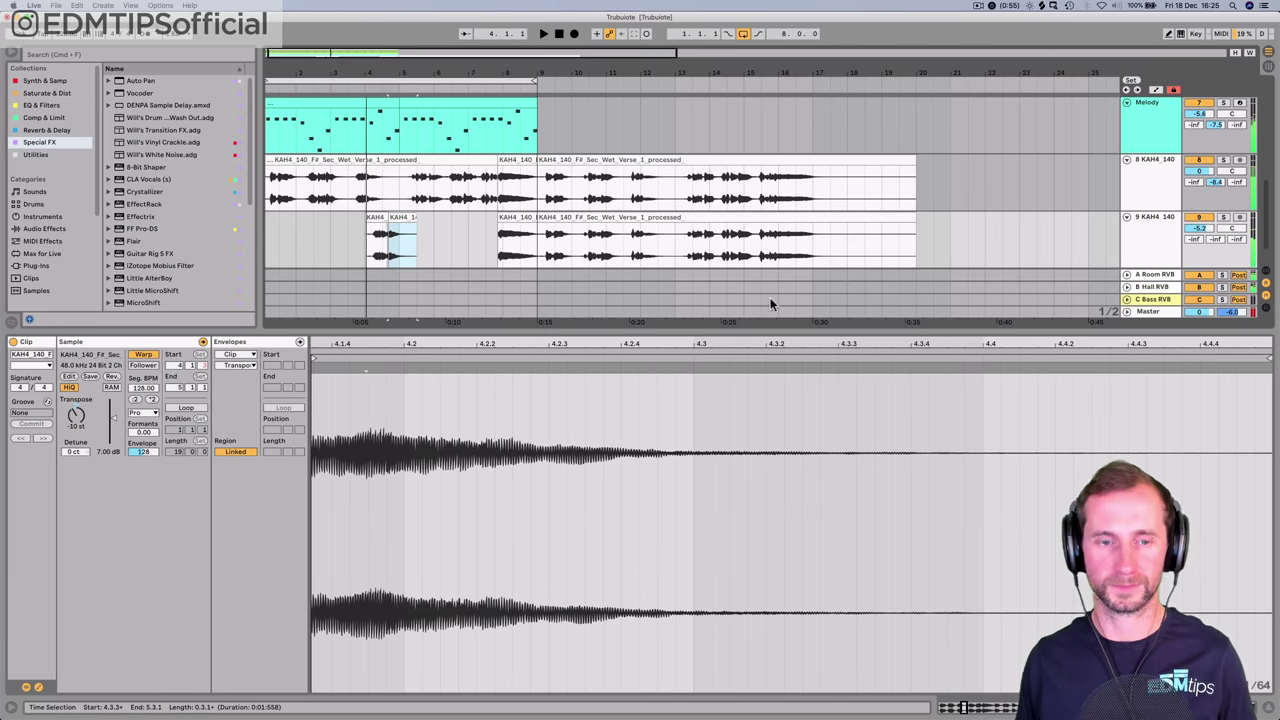
- Undo the octave-down transposition and formant changes on the duplicated phrase, and lower its track volume to -6.4 dB
{"action": "key", "text": "super+z"}
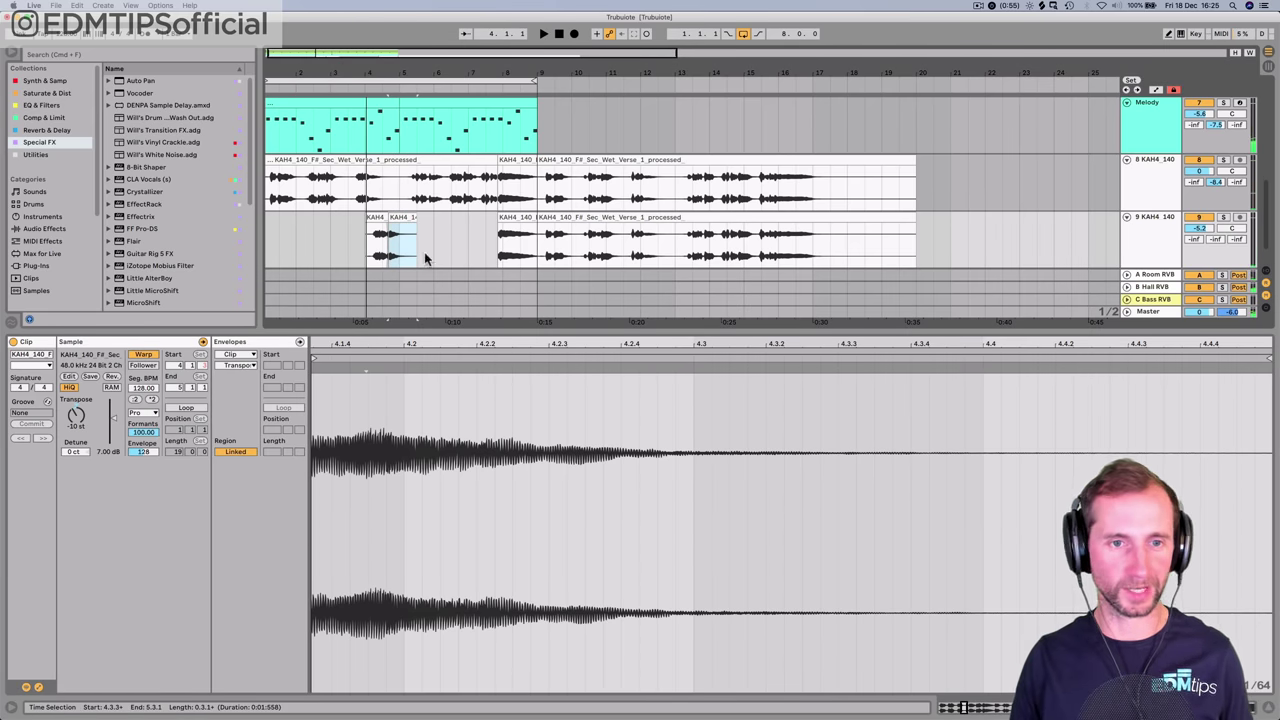
{"action": "left_click", "coordinate": [382, 216]}
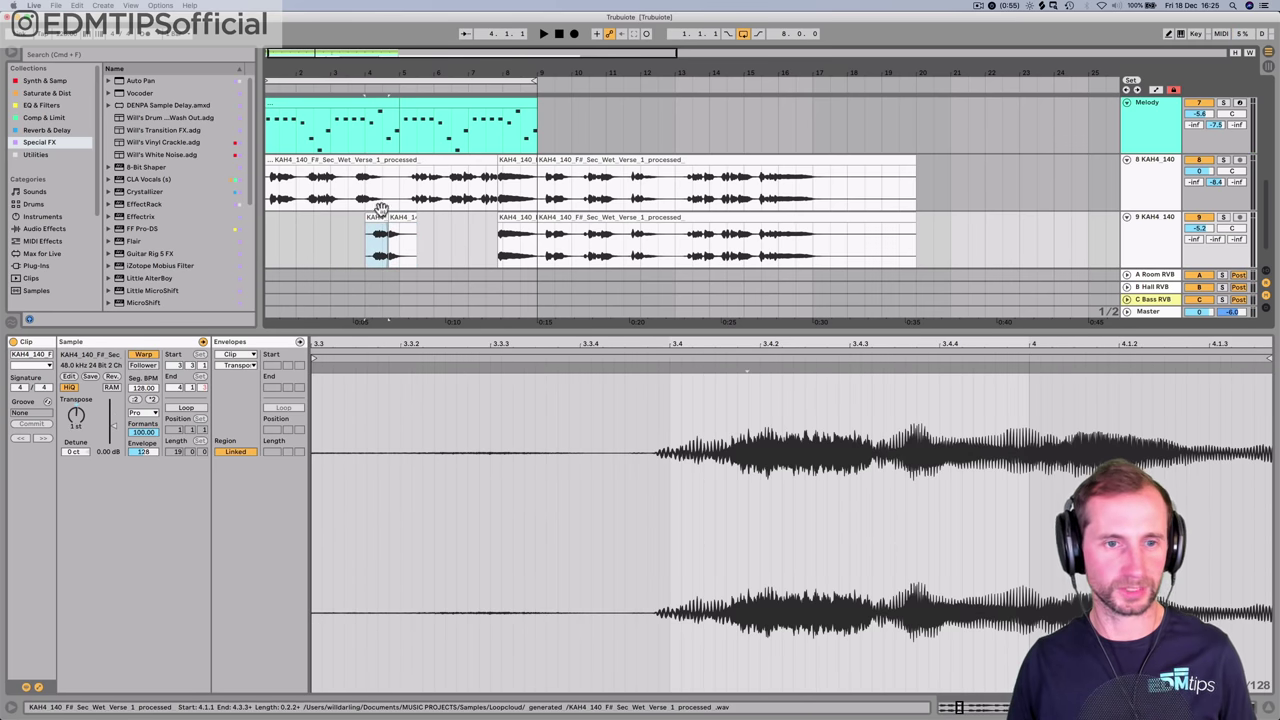
{"action": "left_click", "coordinate": [350, 90]}
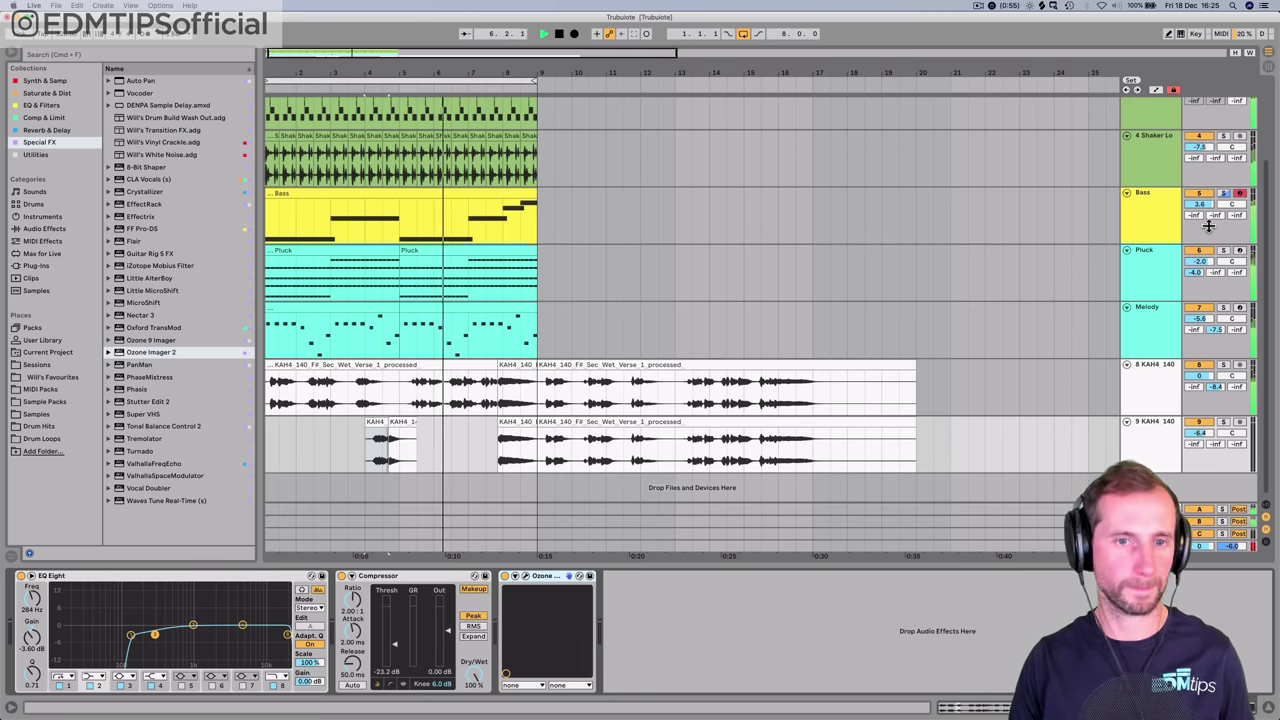
- Delete the duplicated vocal track's unused clips after its harmony phrase, and listen to the main vocal's last phrase before bar 9
{"action": "left_click", "coordinate": [543, 423]}
{"action": "left_click", "coordinate": [543, 423]}
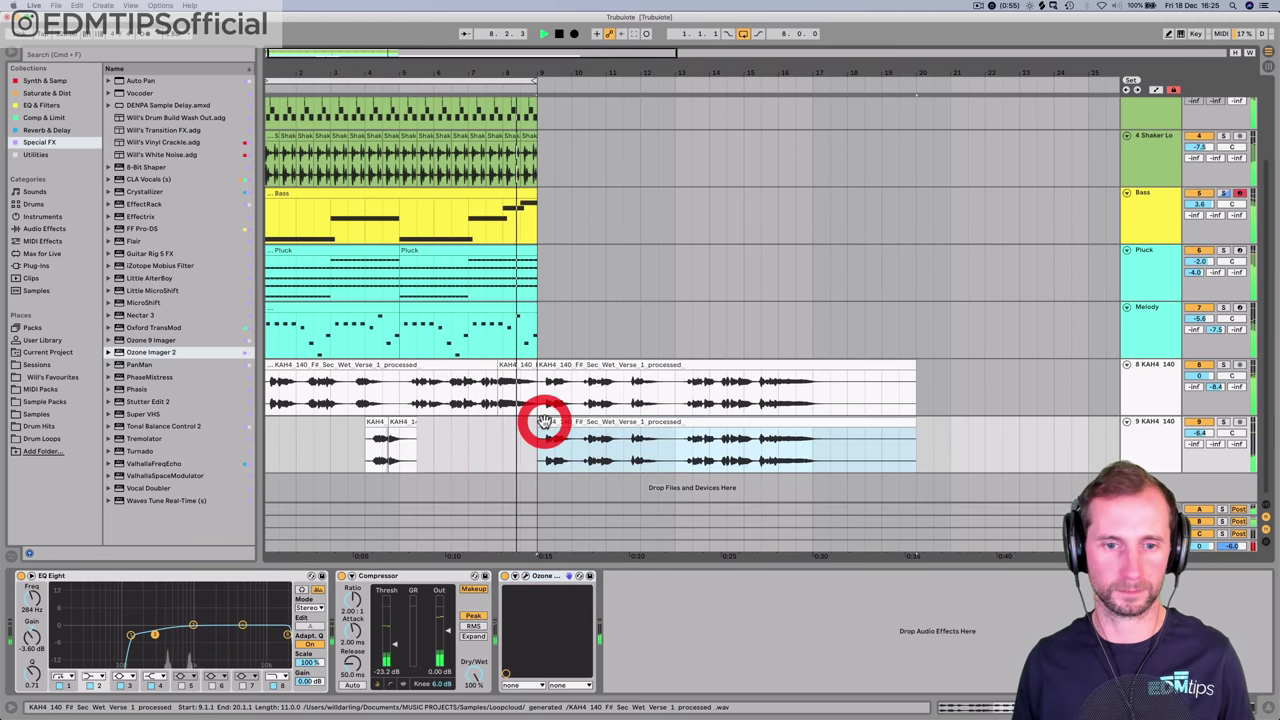
{"action": "left_click", "coordinate": [525, 366]}
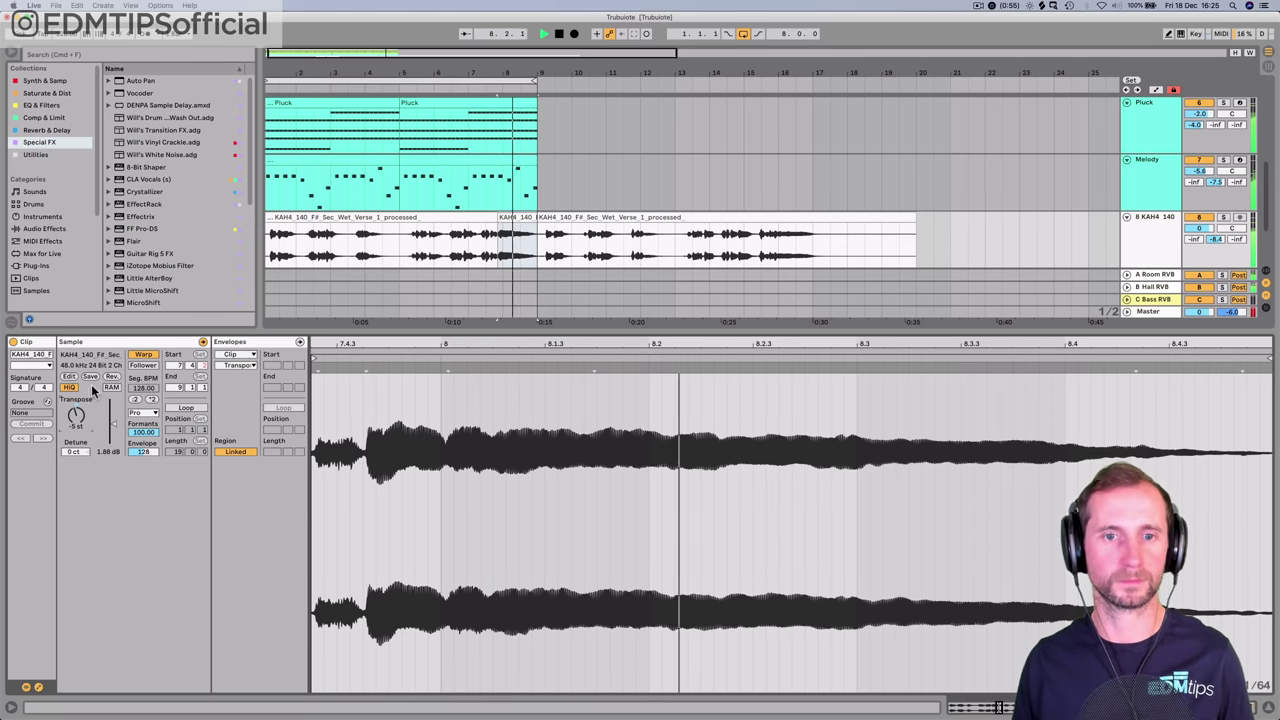
{"action": "left_click", "coordinate": [478, 90]}
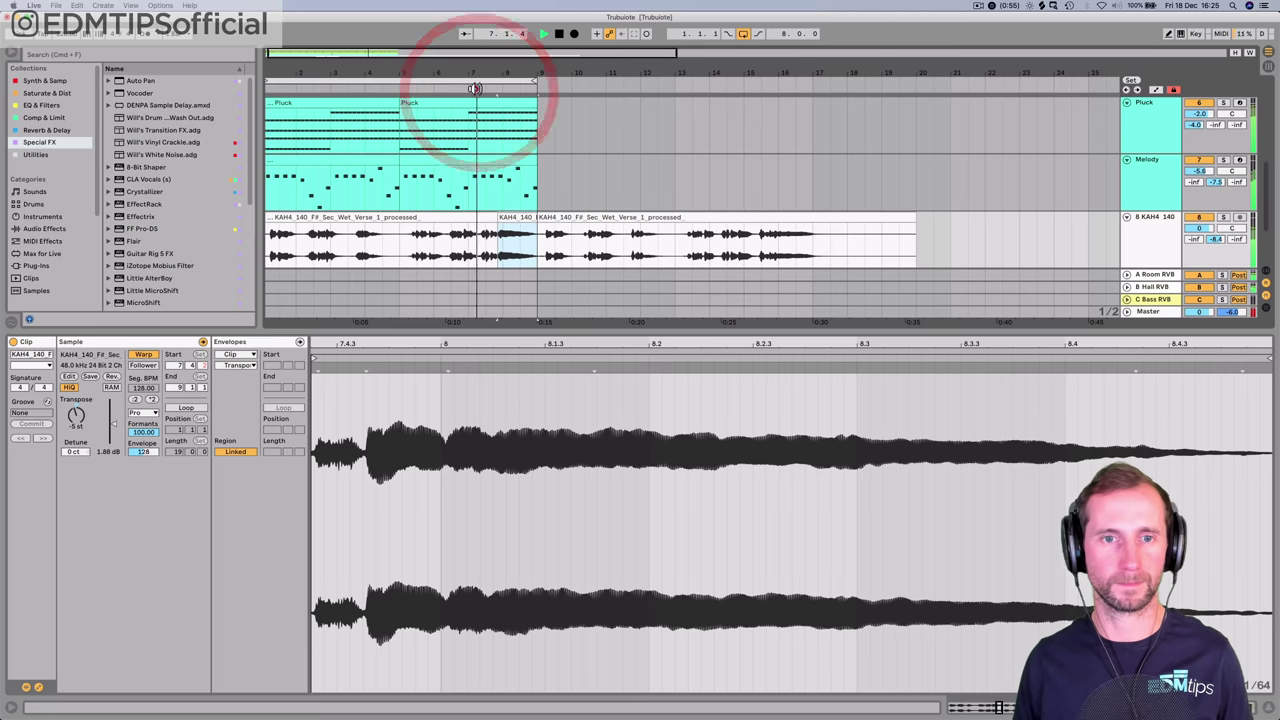
{"action": "left_click", "coordinate": [546, 217]}
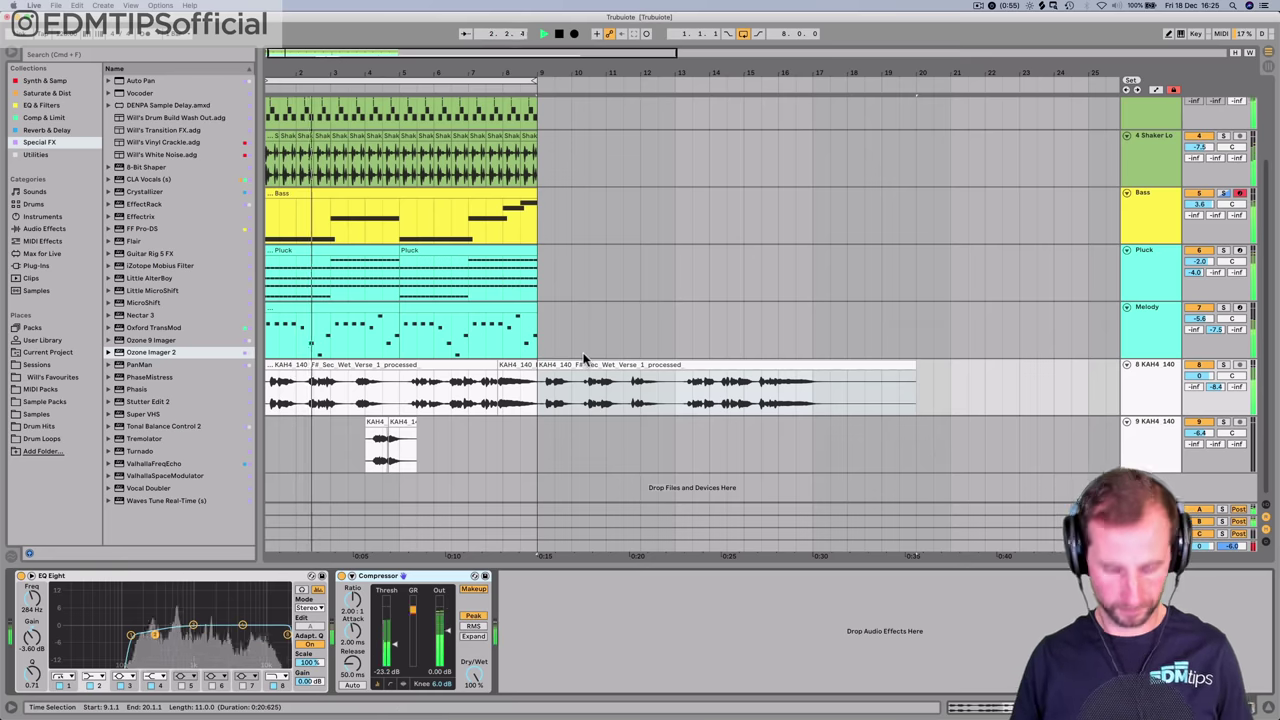
{"action": "key", "text": "space"}
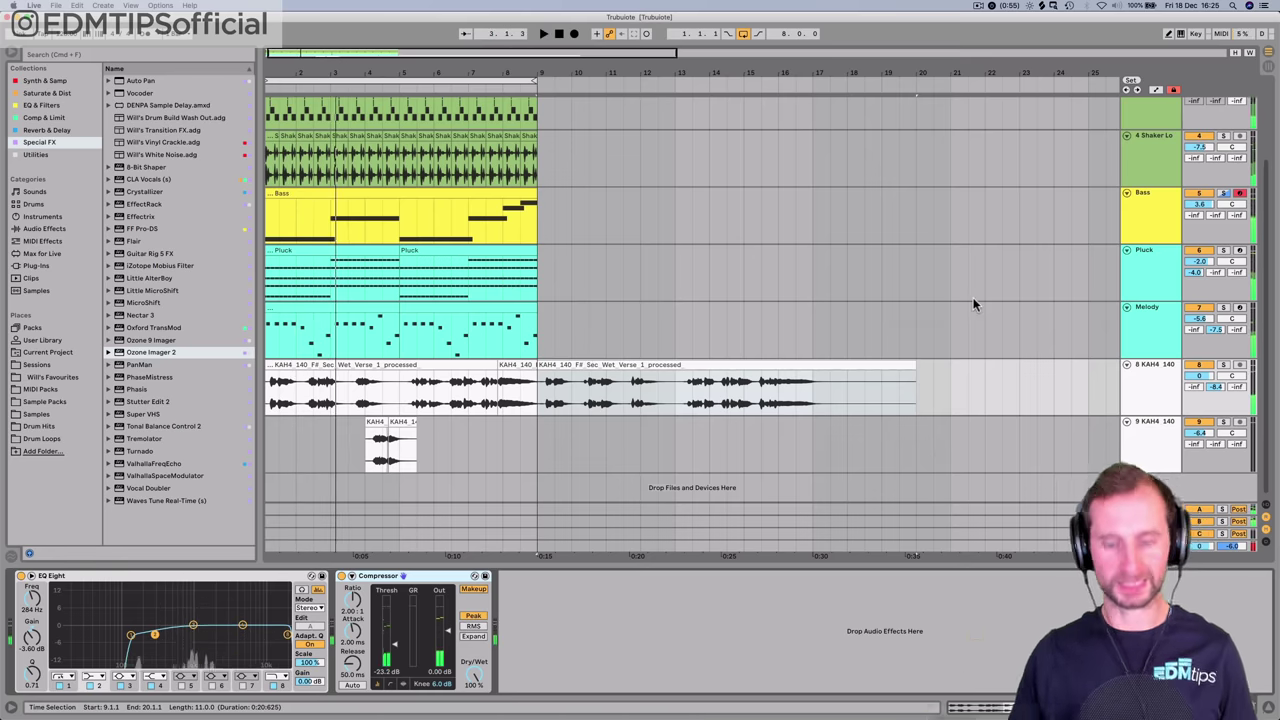
- Colour both vocal tracks purple
{"action": "key", "text": "Tab"}
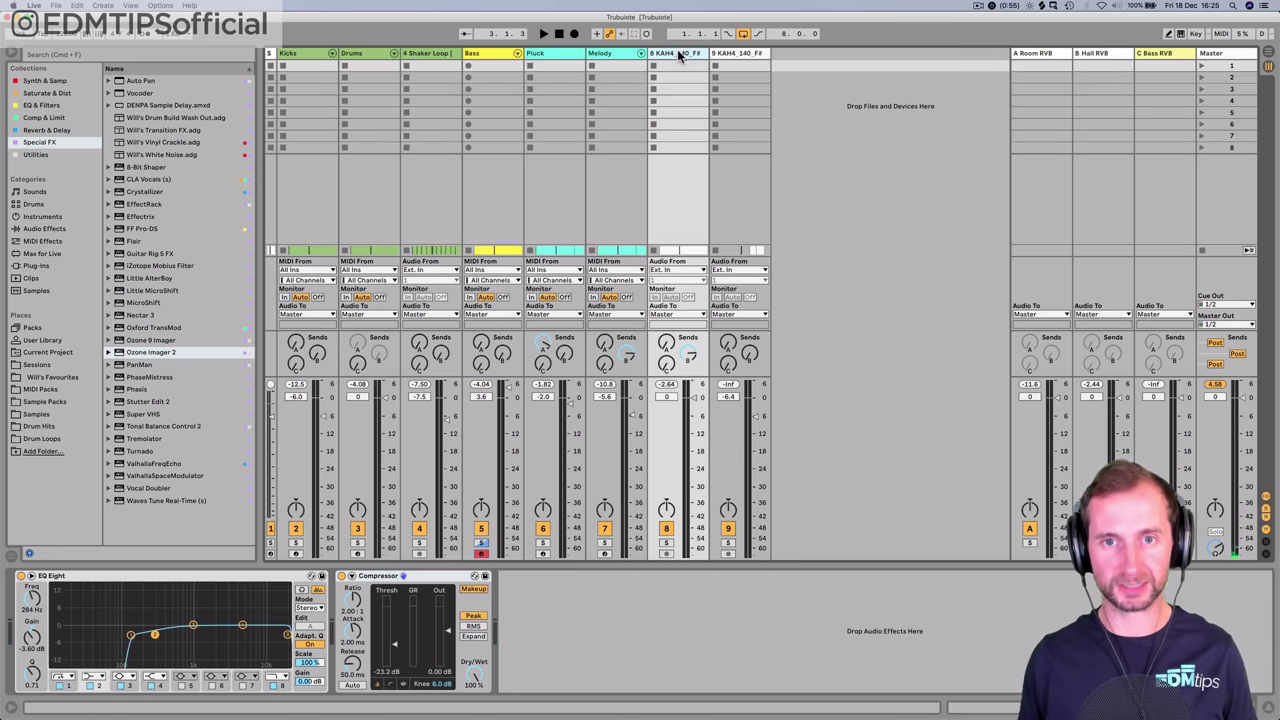
{"action": "right_click", "coordinate": [731, 56]}
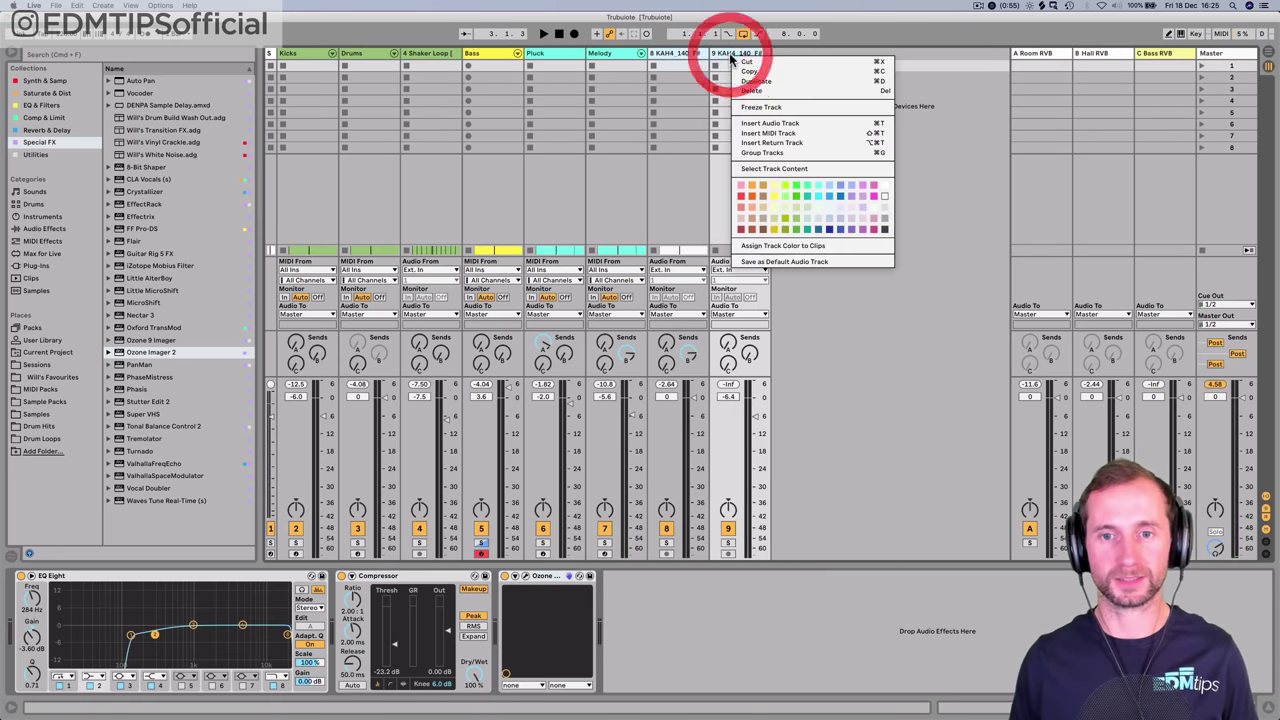
{"action": "left_click", "coordinate": [863, 187]}
{"action": "key", "text": "Tab"}
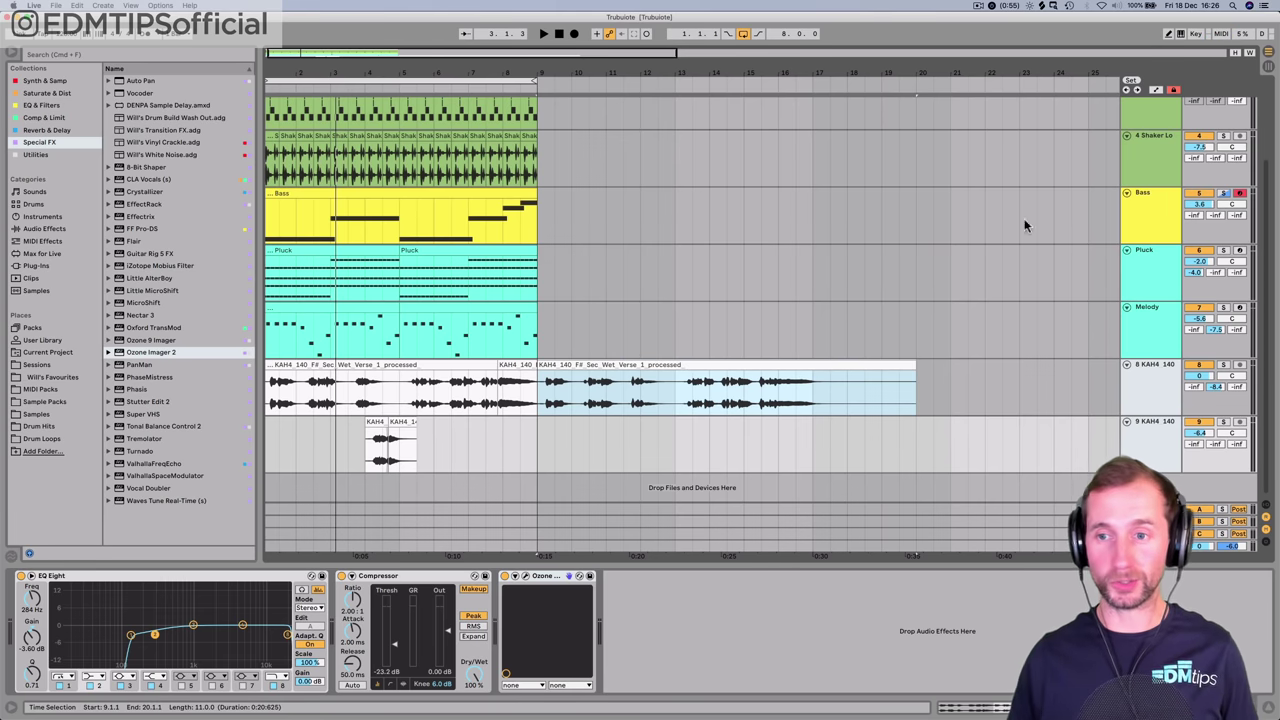
- Lower the Drums and main vocal track volumes to -inf in the mixer
{"action": "scroll", "coordinate": [1152, 168], "scroll_direction": "up", "scroll_amount": 3}
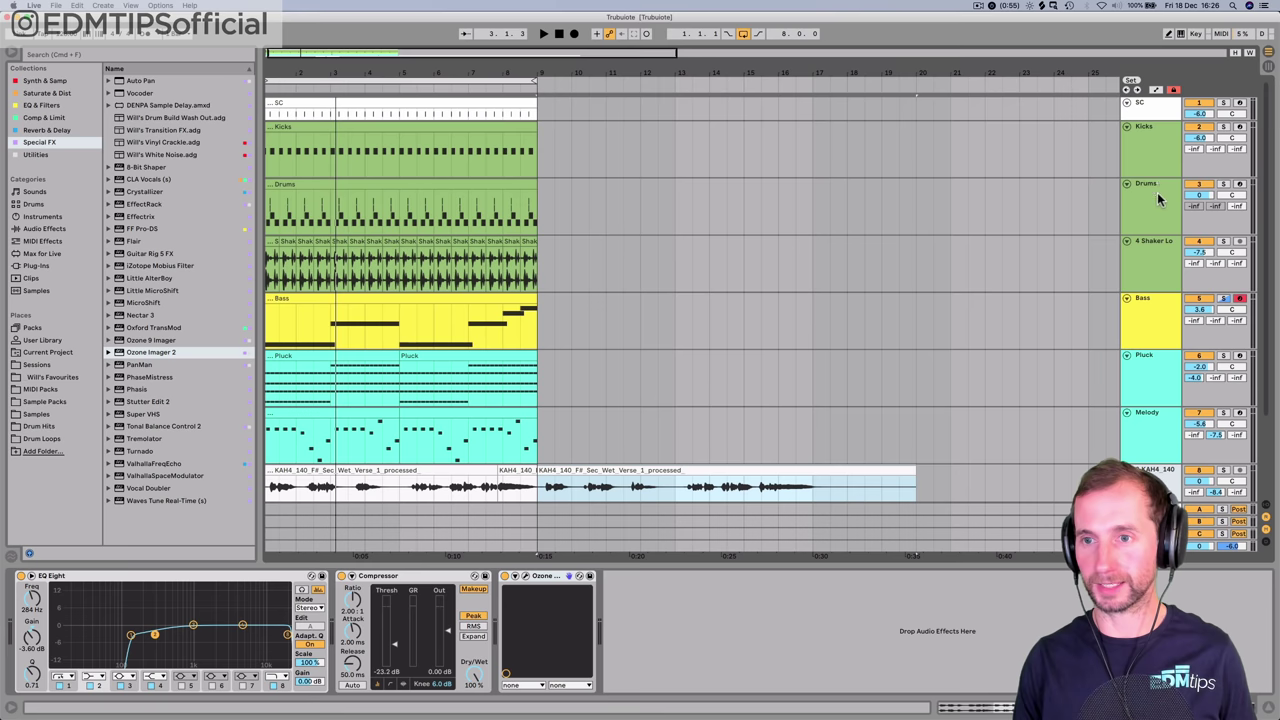
{"action": "left_click", "coordinate": [1155, 195]}
{"action": "scroll", "coordinate": [1155, 200], "scroll_direction": "down", "scroll_amount": 1}
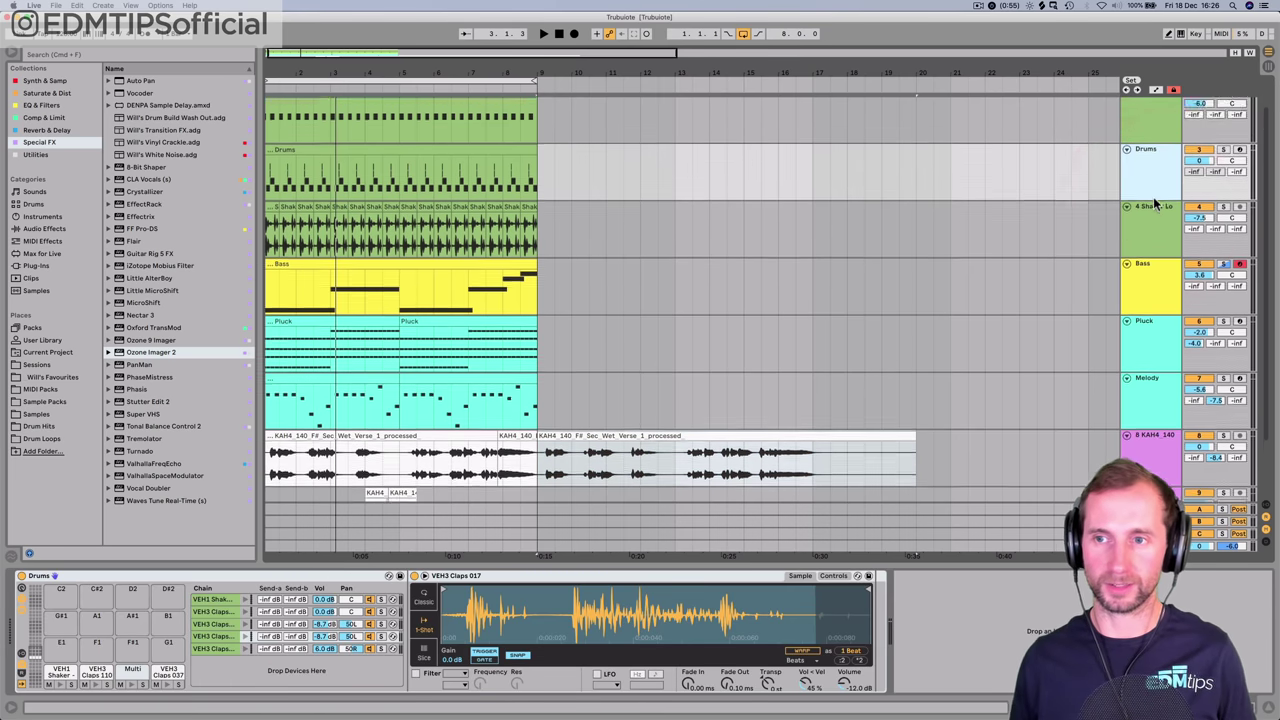
{"action": "scroll", "coordinate": [1155, 203], "scroll_direction": "up", "scroll_amount": 1}
{"action": "key", "text": "Tab"}
{"action": "key", "text": "space"}
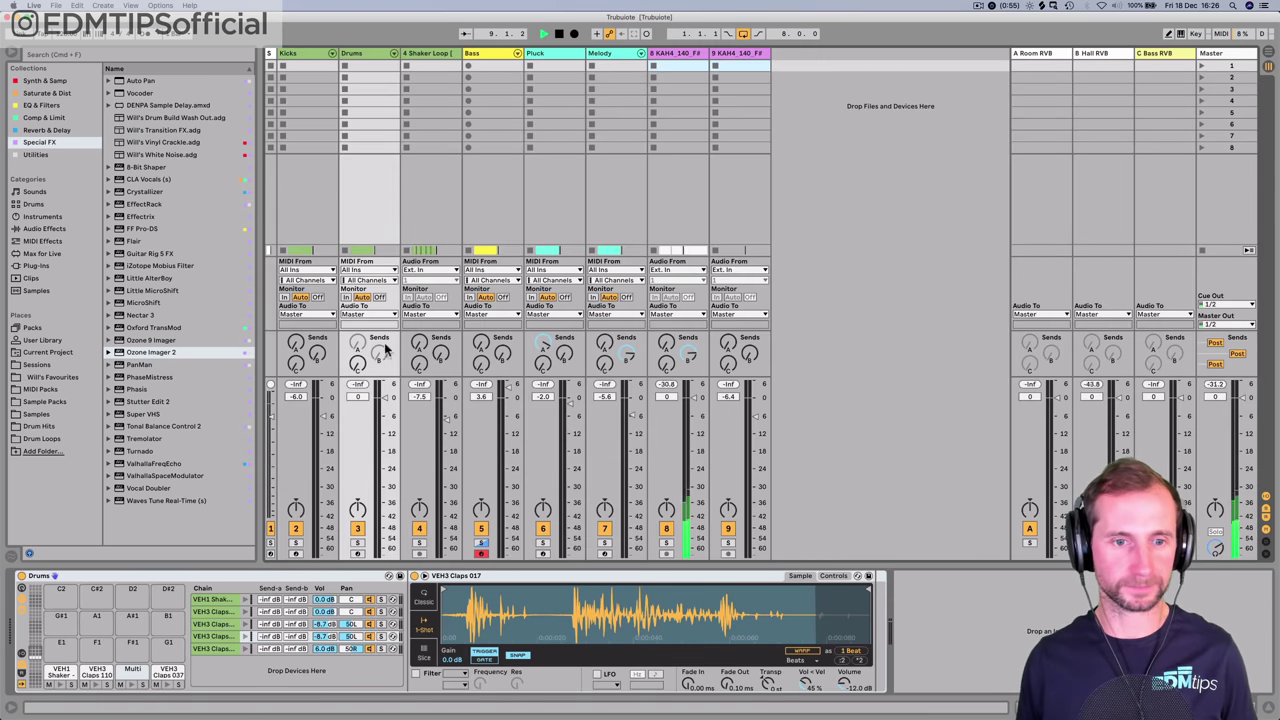
{"action": "left_click", "coordinate": [360, 530]}
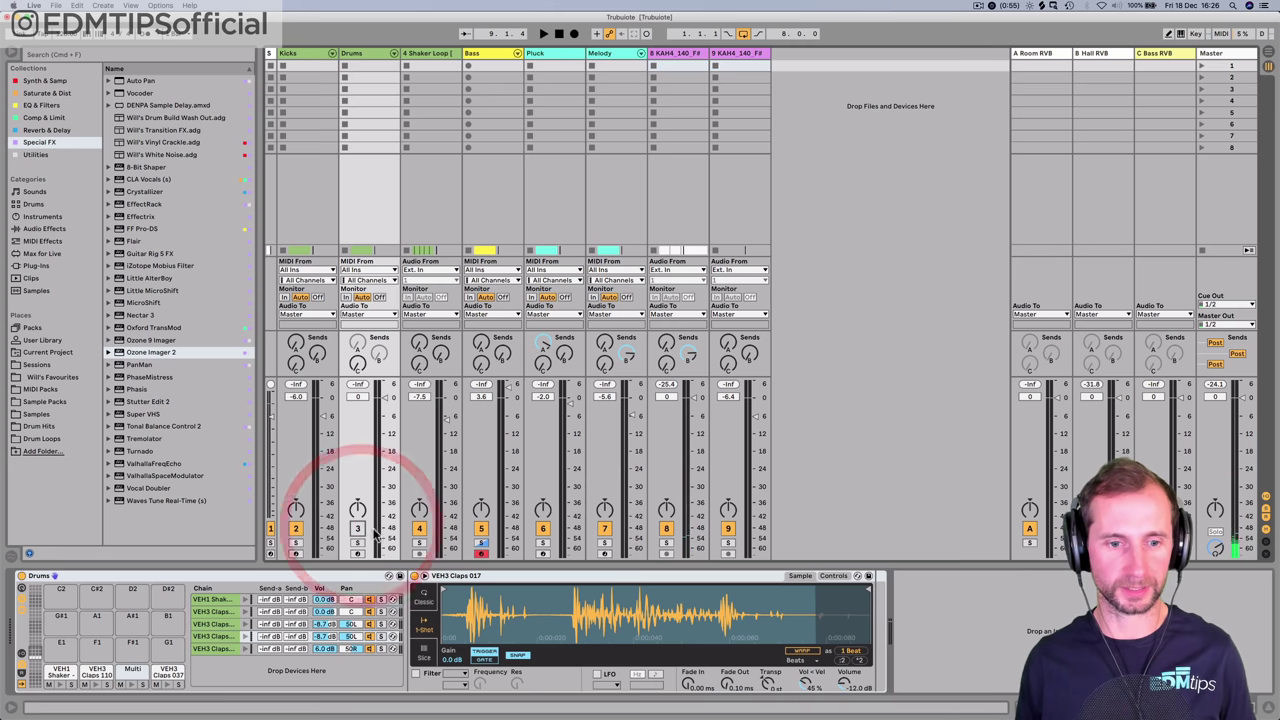
{"action": "left_click", "coordinate": [360, 530]}
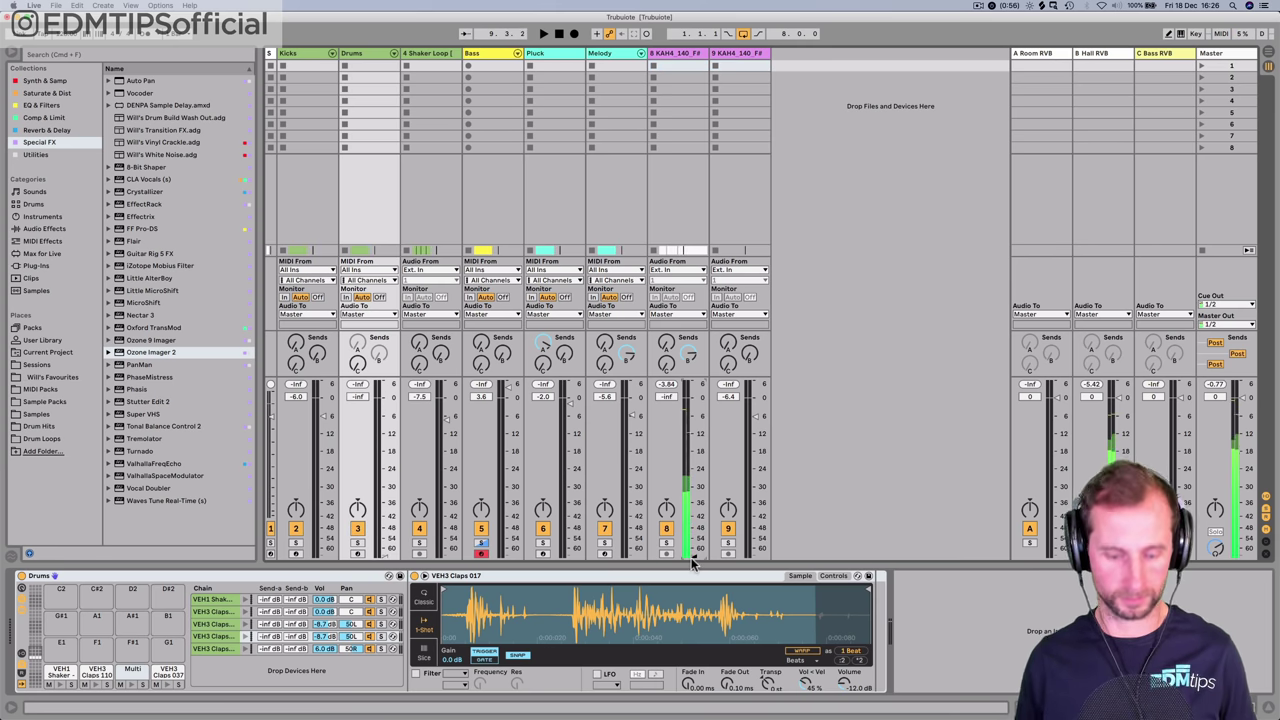
- Lower the Pluck, Melody and duplicated vocal volumes to -inf, and set the Bass volume to -8.7 dB against the kick
{"action": "key", "text": "Tab"}
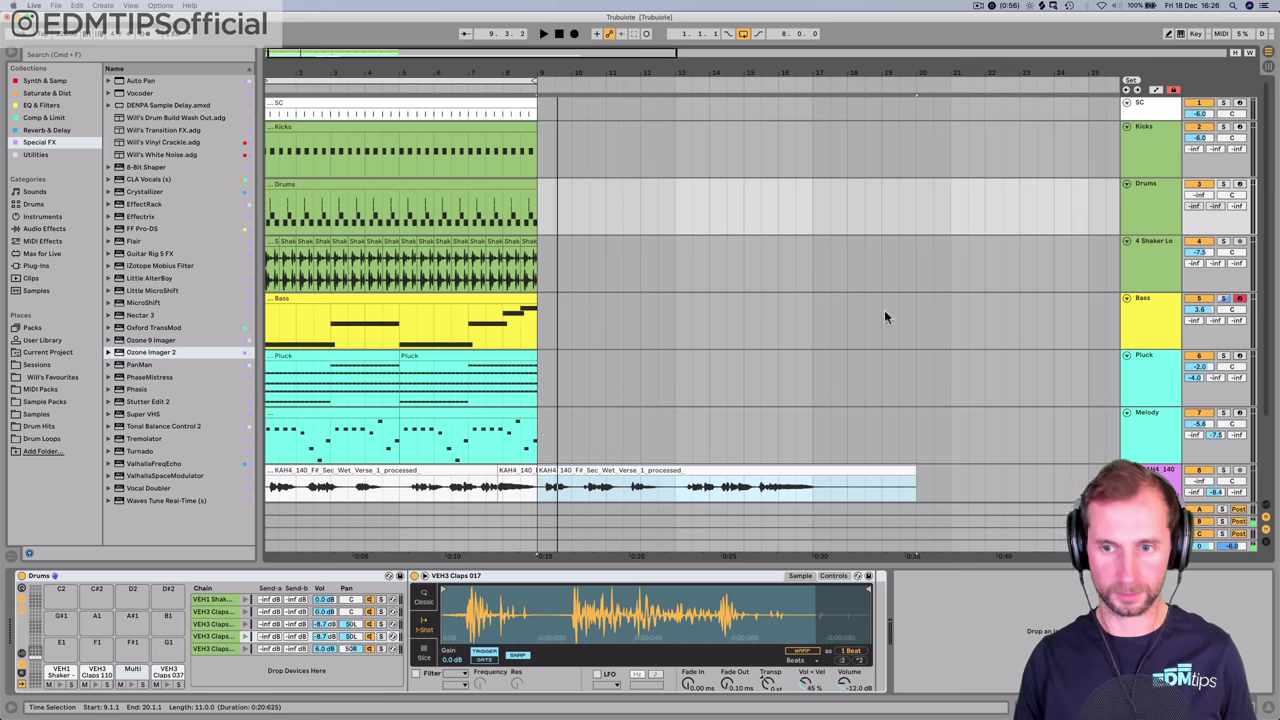
{"action": "left_click", "coordinate": [560, 35]}
{"action": "key", "text": "space"}
{"action": "key", "text": "Tab"}
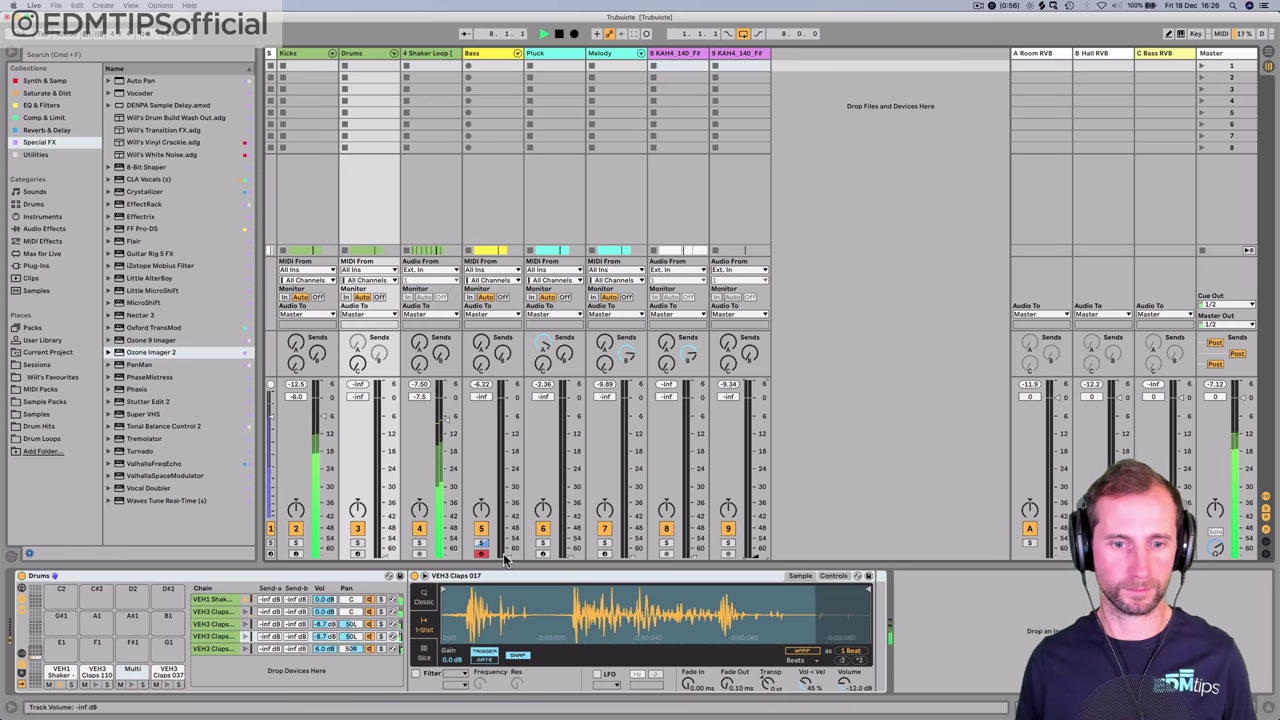
{"action": "left_click_drag", "start_coordinate": [508, 556], "coordinate": [508, 443]}
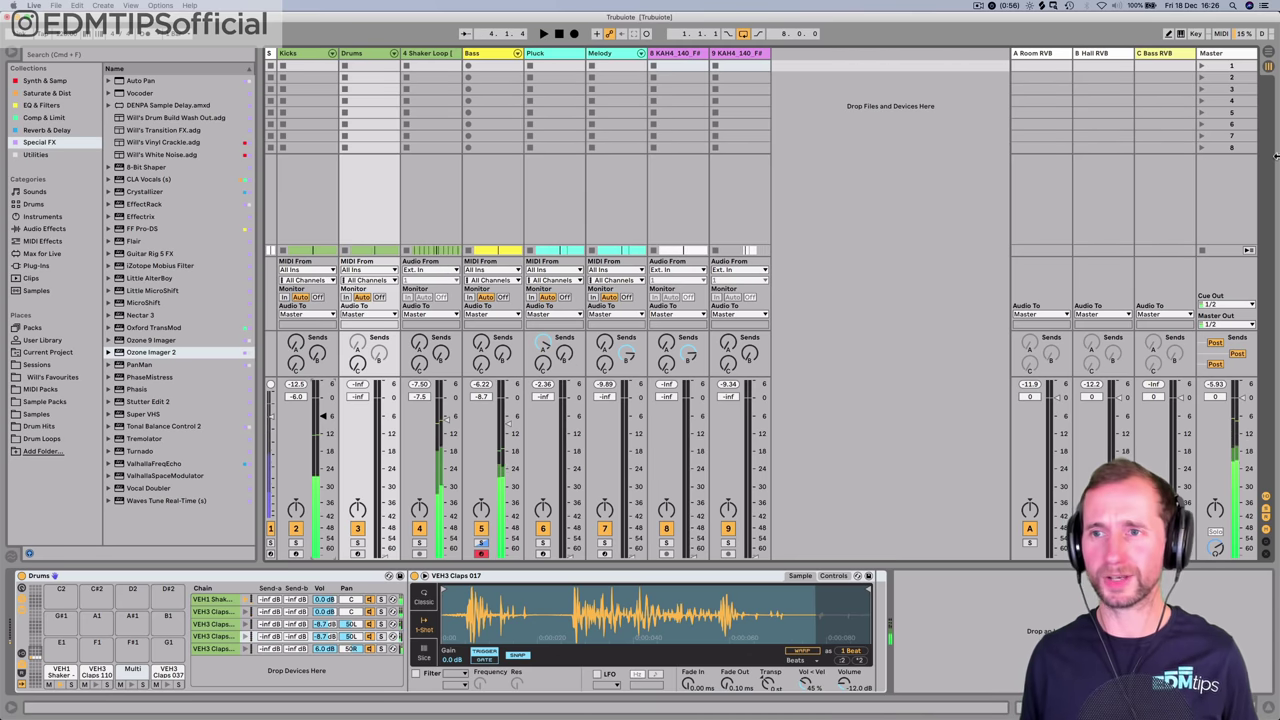
- Add Drum Buss after Utility on the master track
{"action": "left_click", "coordinate": [1241, 57]}
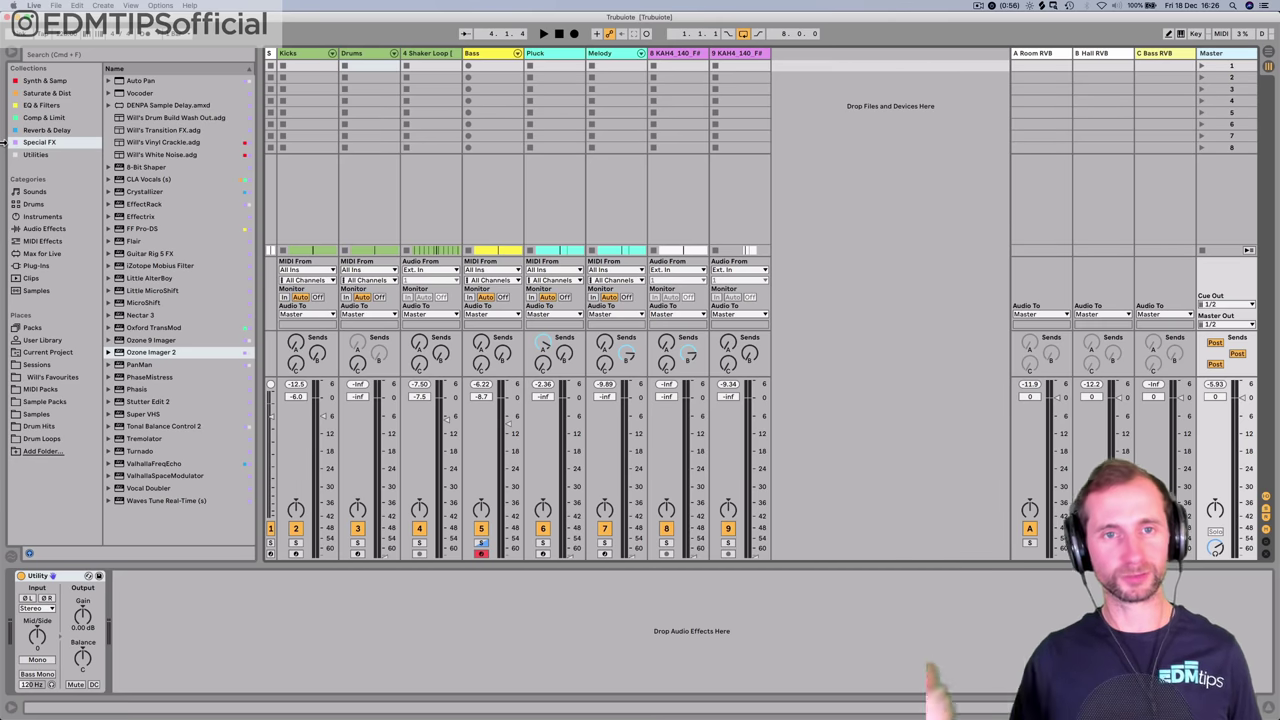
{"action": "left_click", "coordinate": [46, 92]}
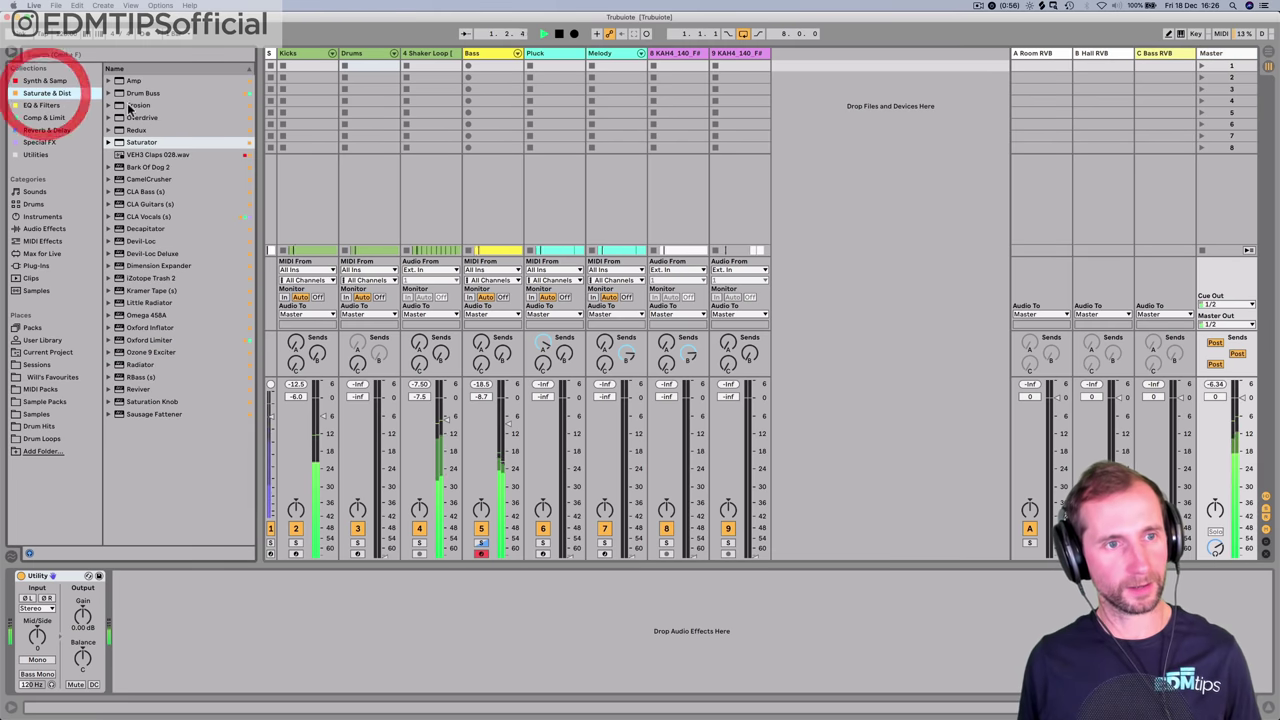
{"action": "left_click_drag", "start_coordinate": [135, 93], "coordinate": [210, 600]}
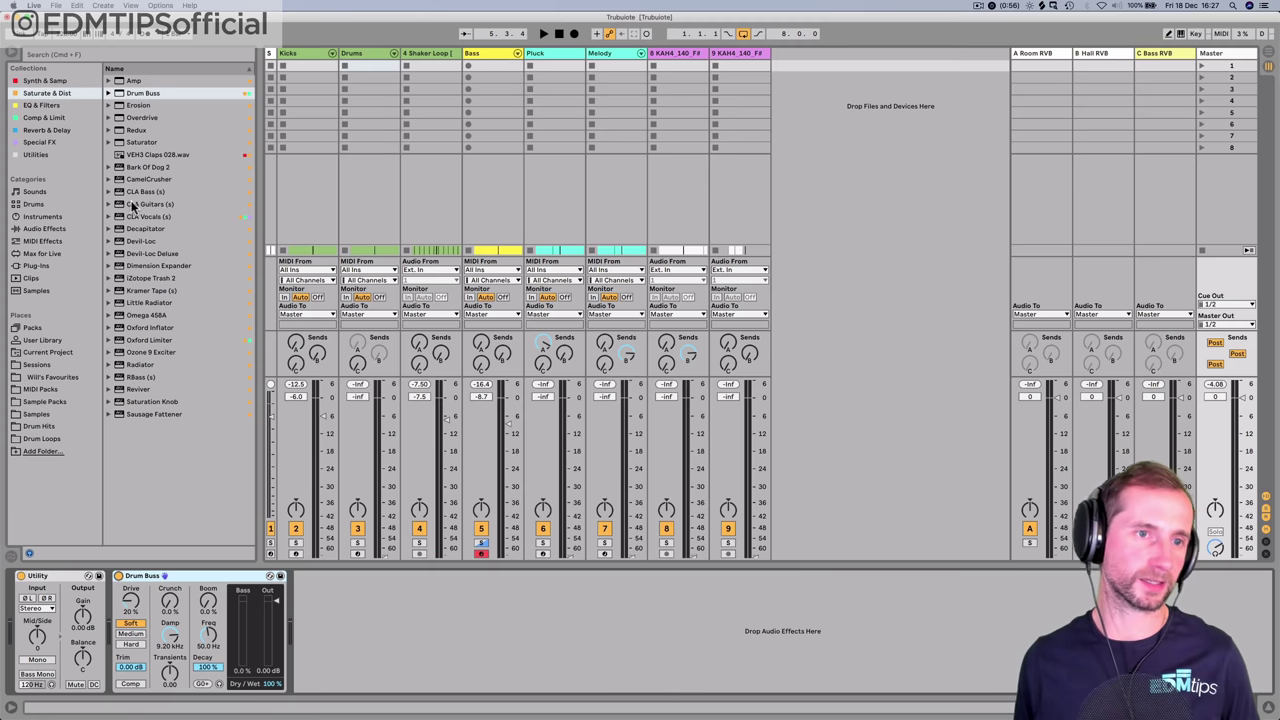
- Try a Glue Compressor after Drum Buss on the master, listen with its soft clipping on and off, and remove it
{"action": "left_click", "coordinate": [43, 118]}
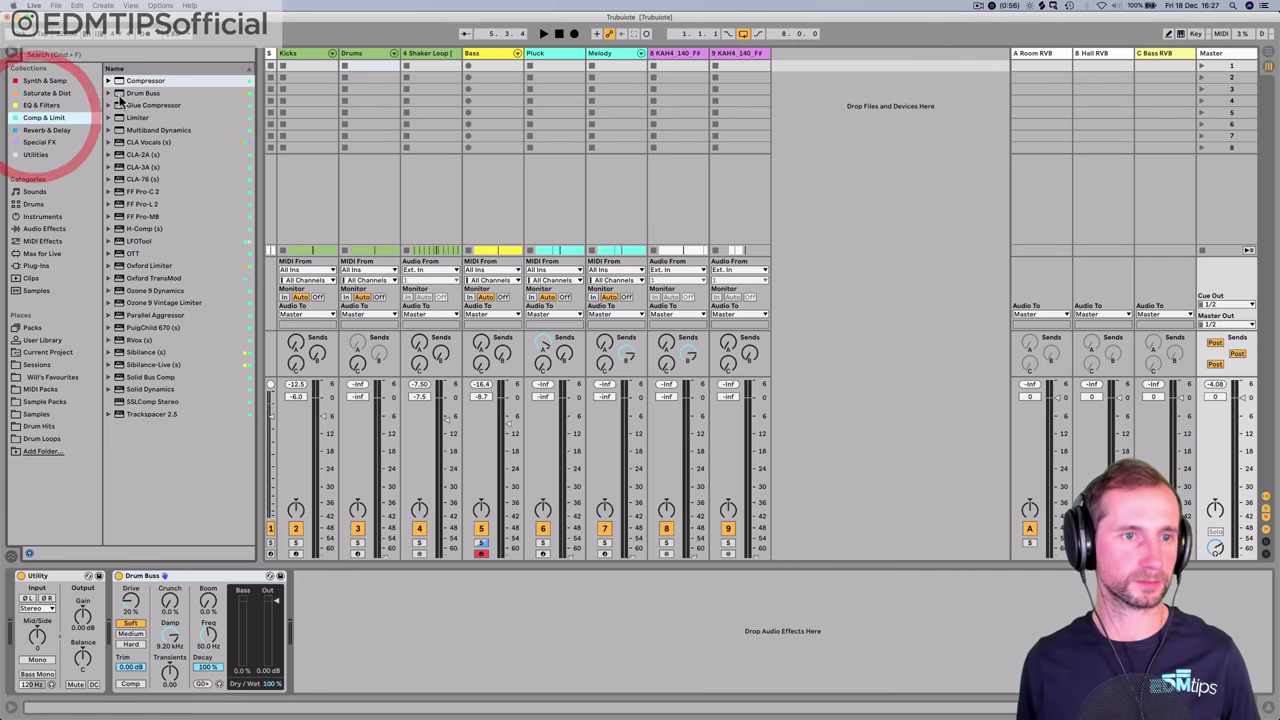
{"action": "left_click_drag", "start_coordinate": [357, 630], "coordinate": [360, 628]}
{"action": "key", "text": "space"}
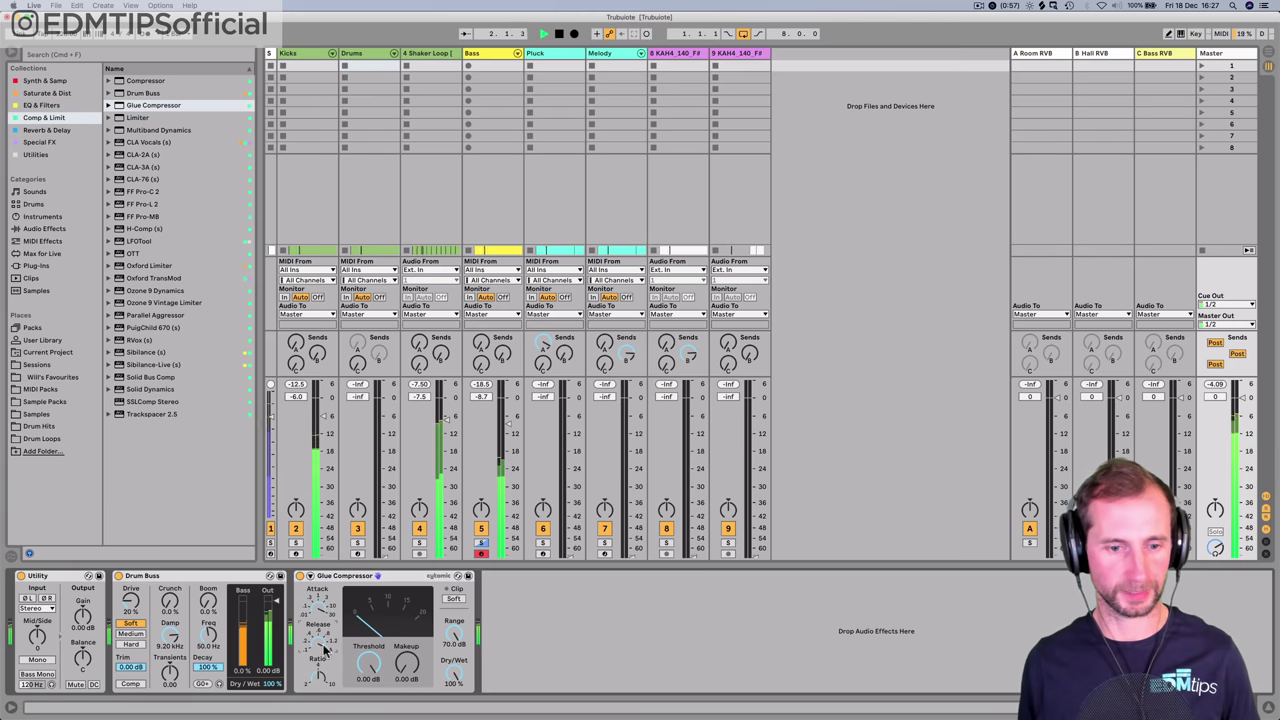
{"action": "left_click", "coordinate": [453, 598]}
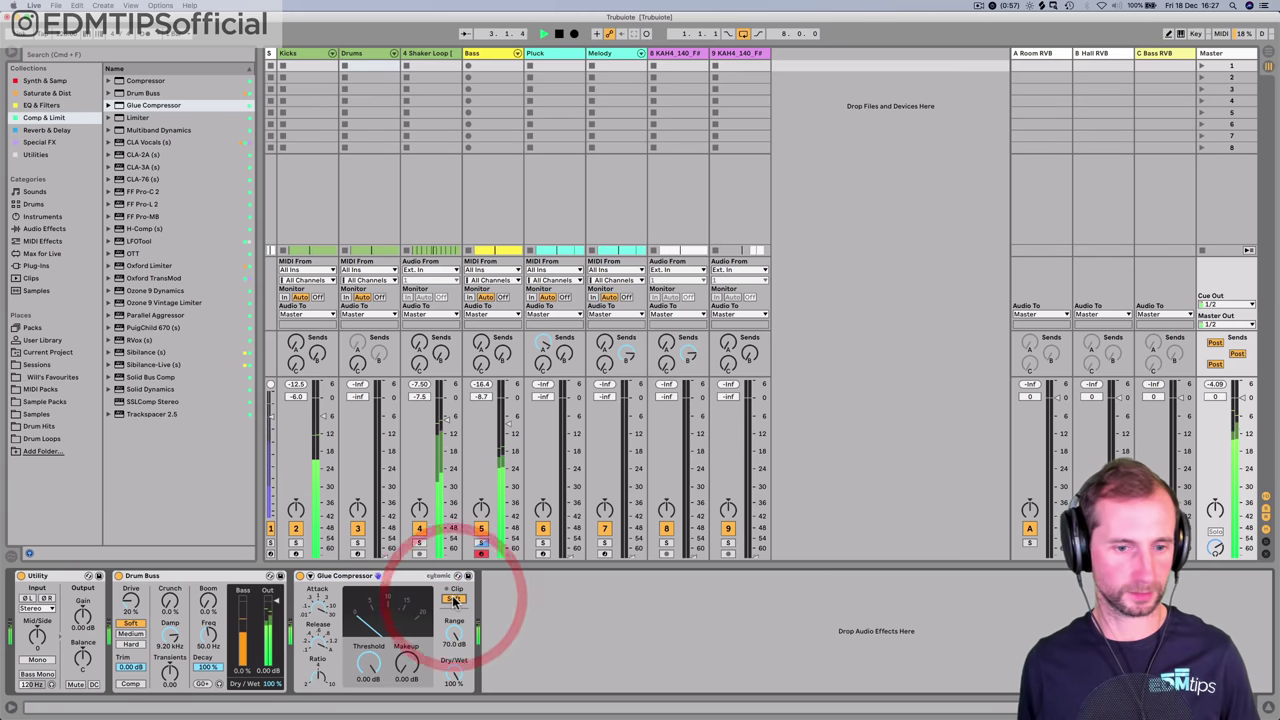
{"action": "left_click", "coordinate": [453, 598]}
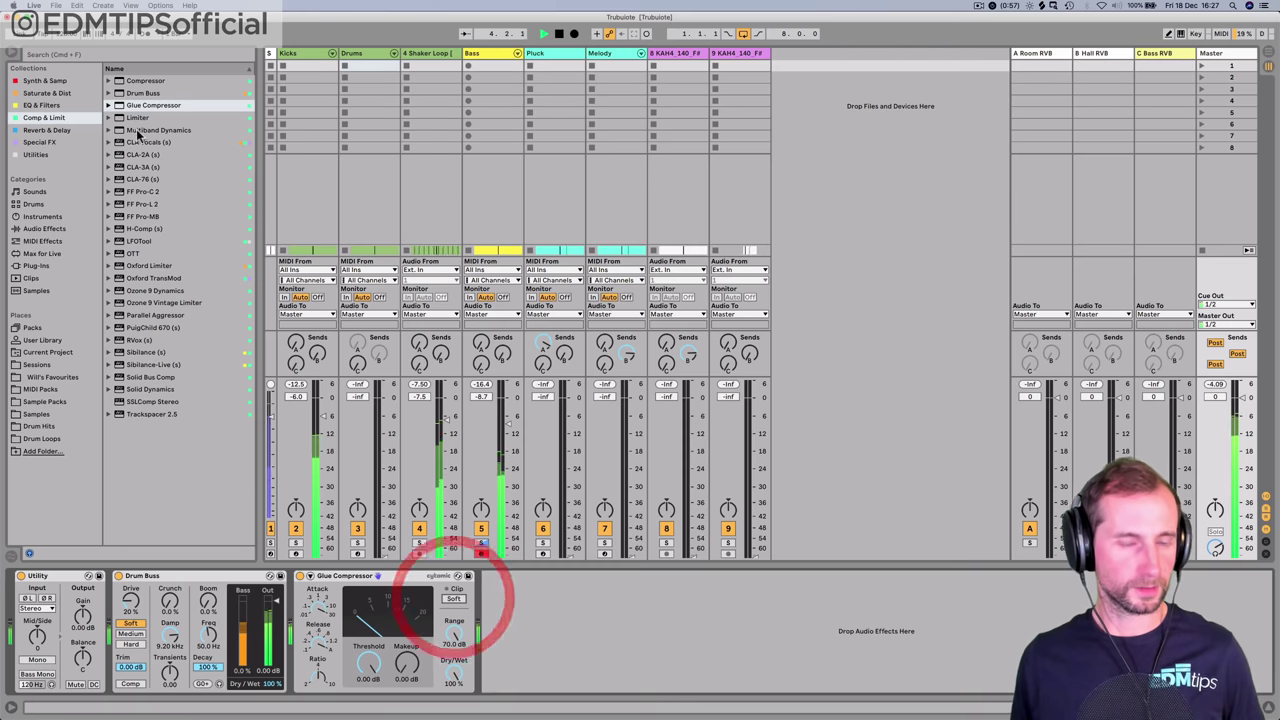
{"action": "key", "text": "space"}
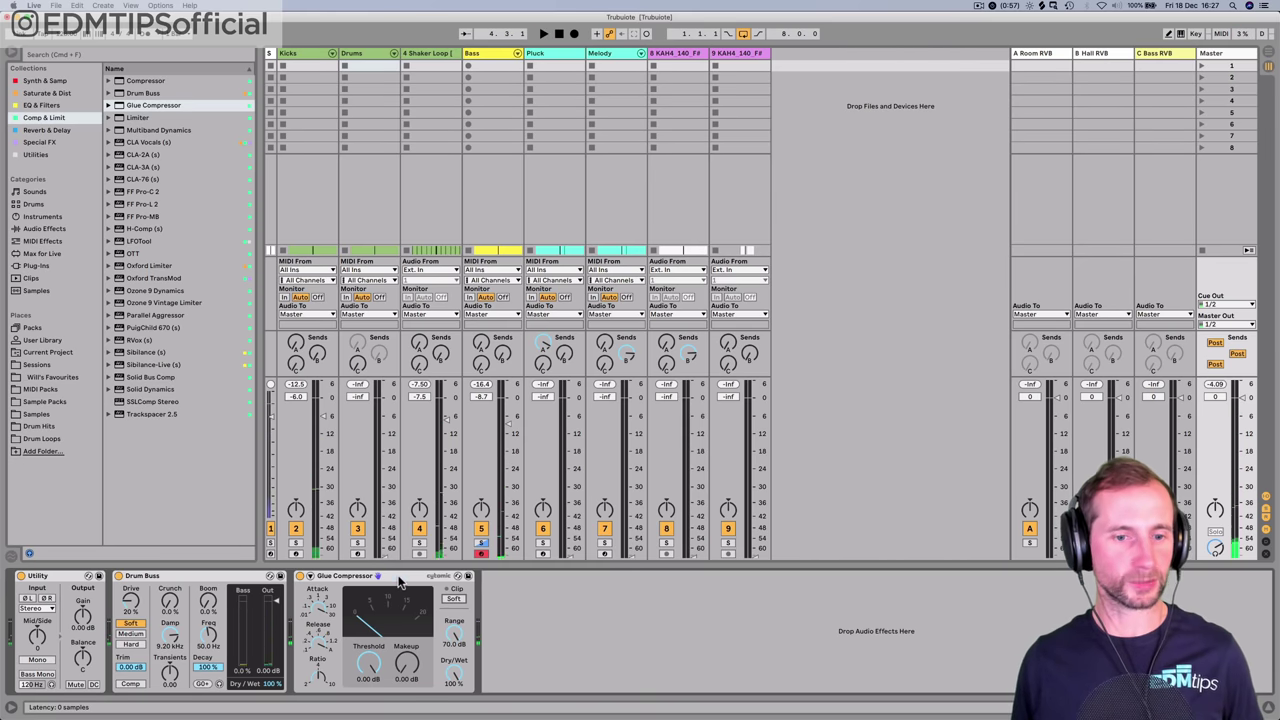
{"action": "left_click", "coordinate": [398, 578]}
{"action": "key", "text": "Delete"}
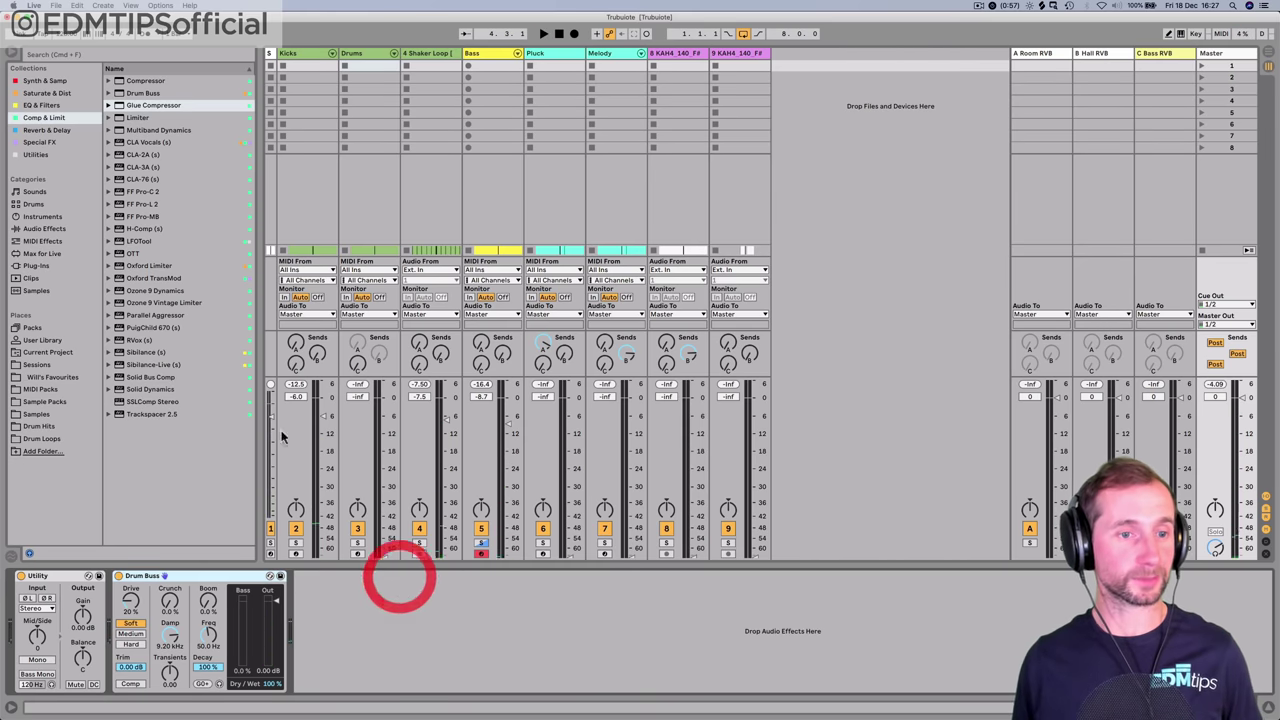
- Load the Multiband Dynamics OTT preset after Drum Buss on the master, set its amount to 20%, and play the loop
{"action": "left_click", "coordinate": [148, 130]}
{"action": "left_click", "coordinate": [143, 217]}
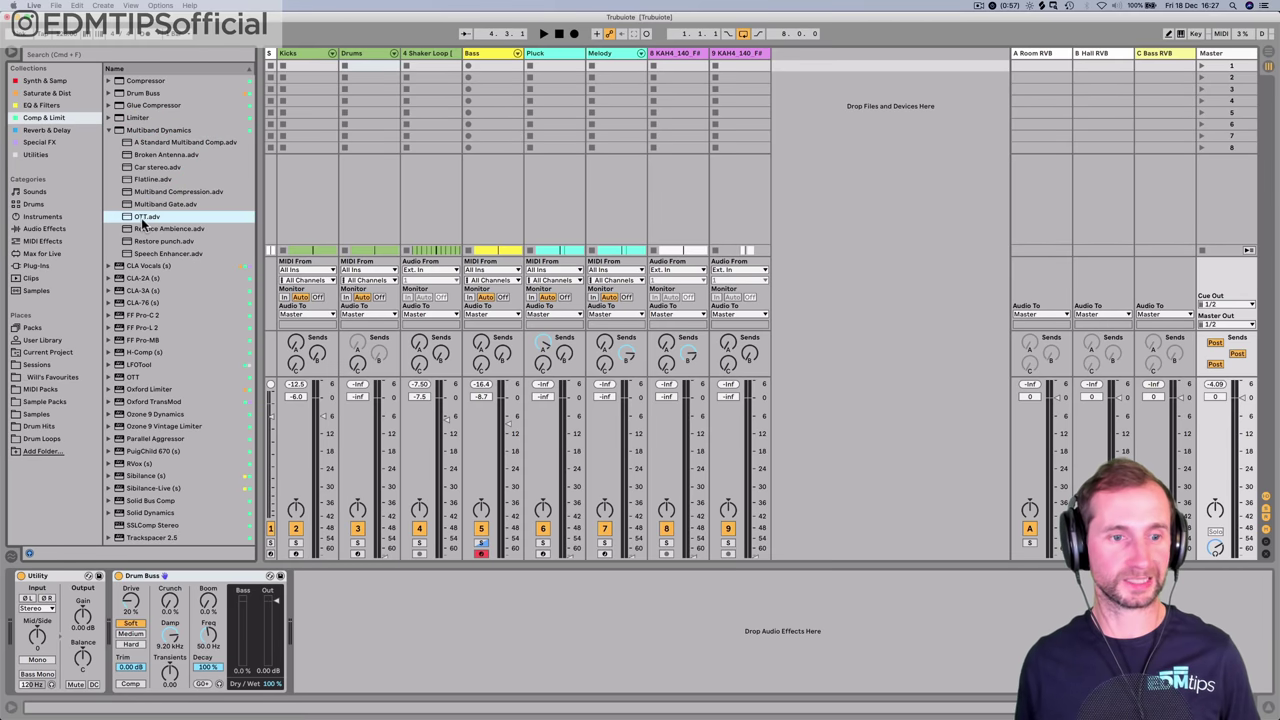
{"action": "left_click_drag", "start_coordinate": [362, 578], "coordinate": [337, 606]}
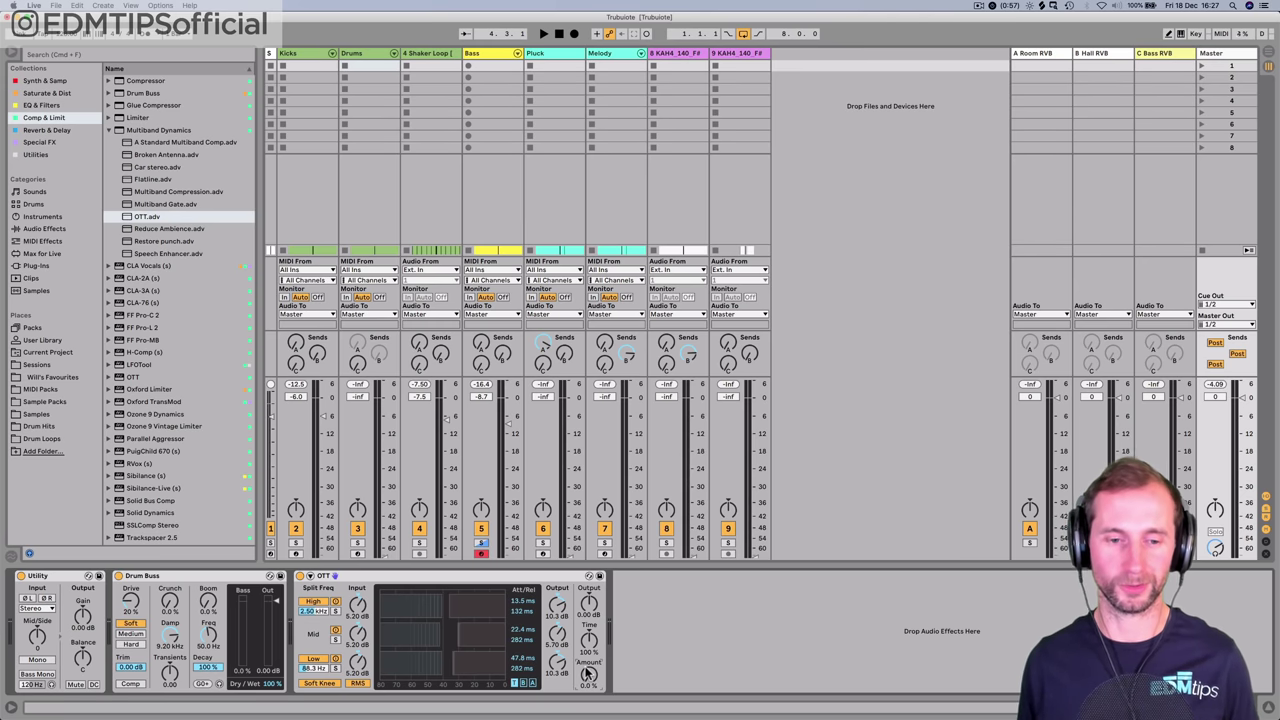
{"action": "key", "text": "space"}
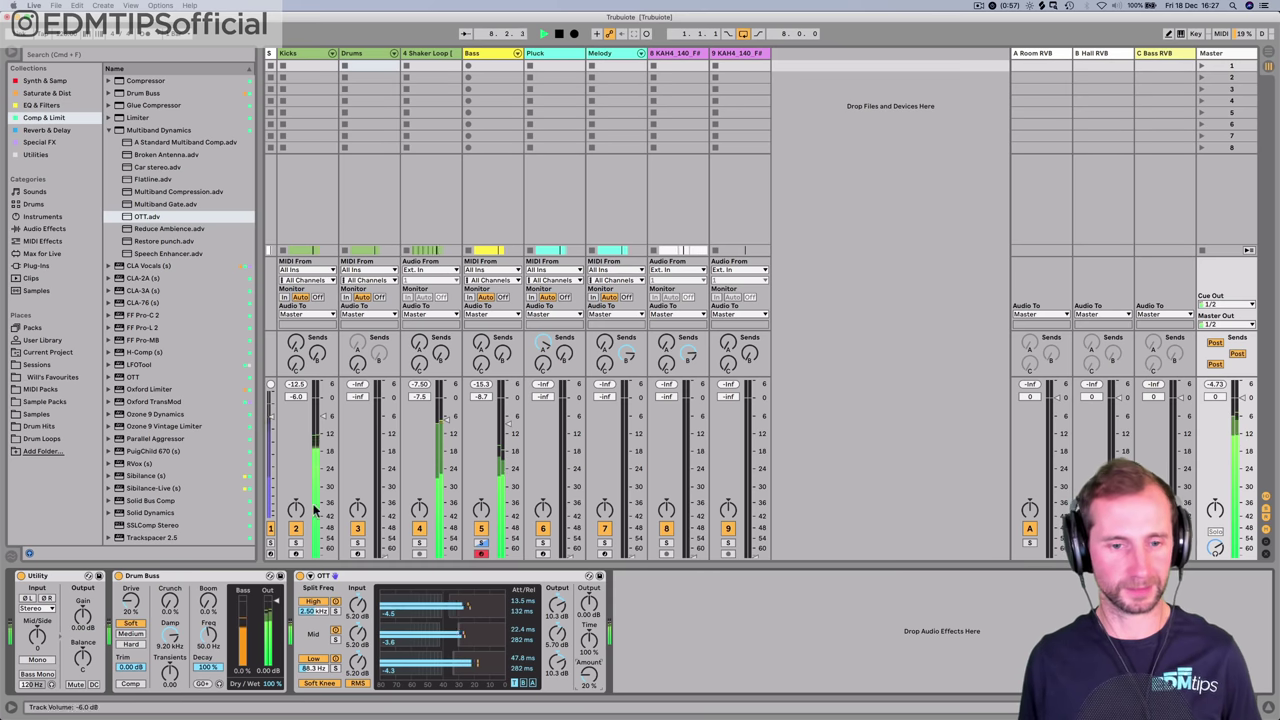
- Set the Bass volume to -6.3 dB and boost its Amber Low Glow chain around 344 Hz with EQ Eight
{"action": "left_click_drag", "start_coordinate": [380, 558], "coordinate": [380, 538]}
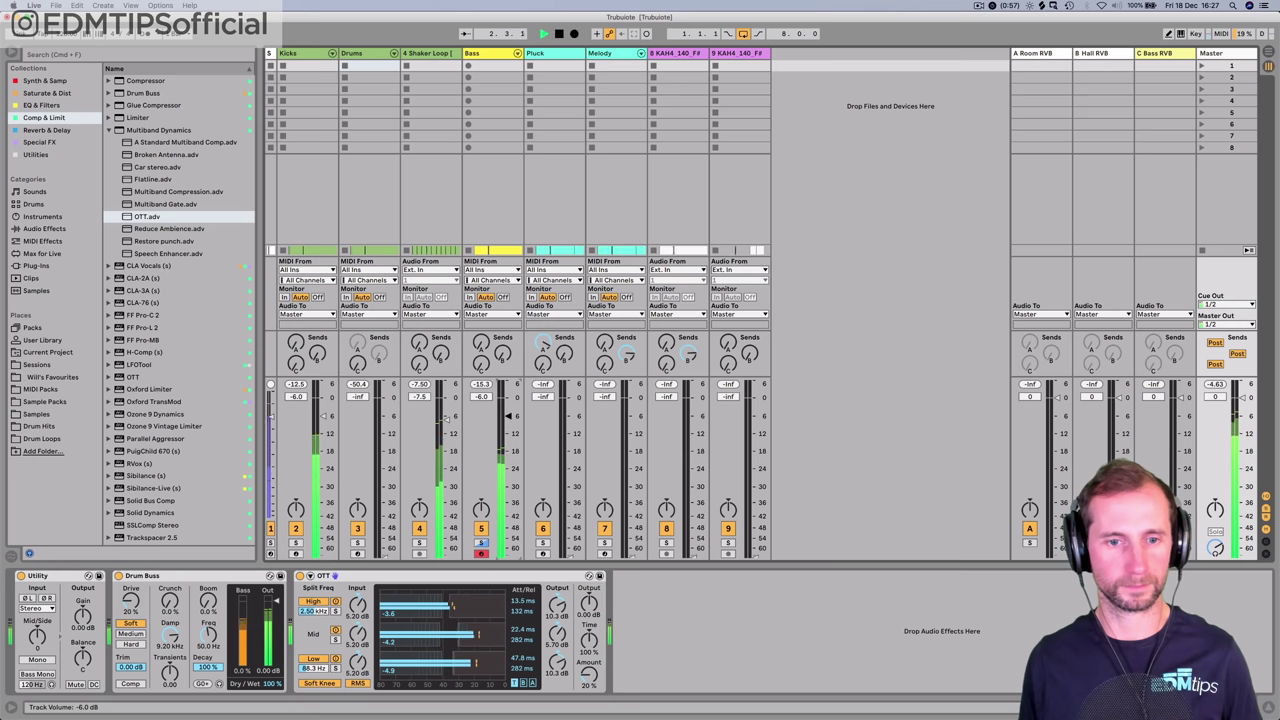
{"action": "left_click", "coordinate": [488, 52]}
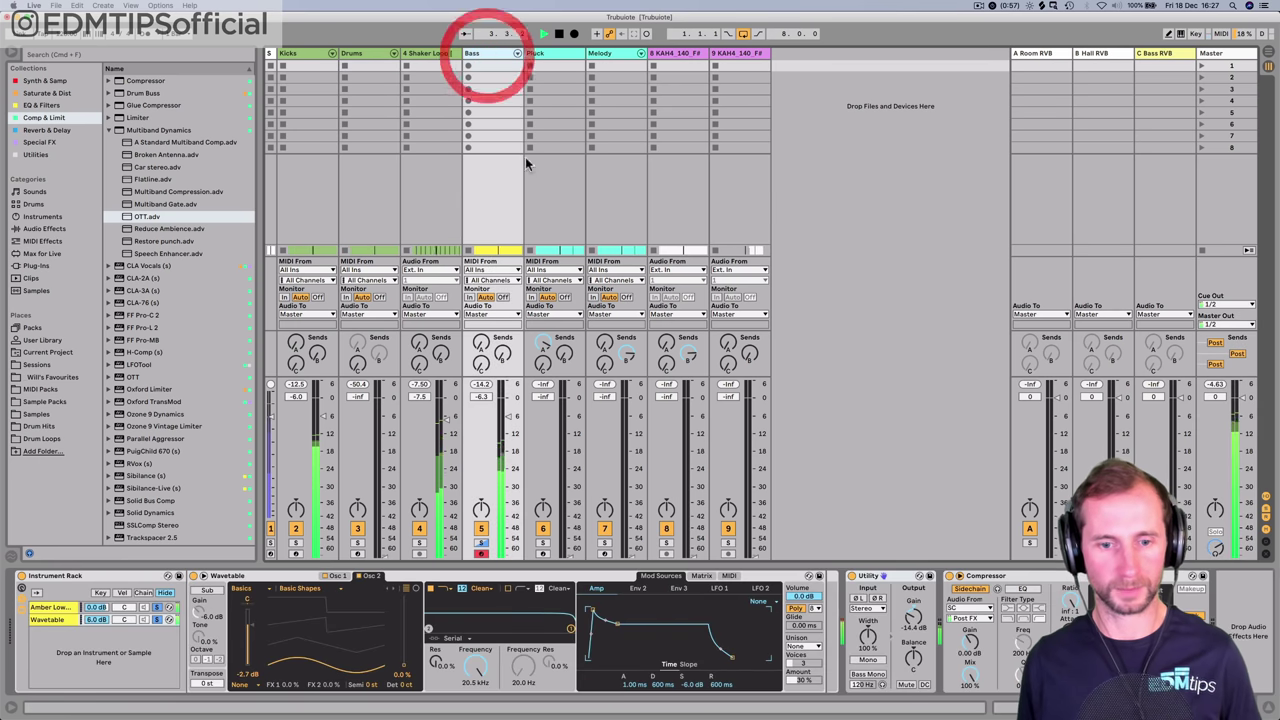
{"action": "left_click", "coordinate": [50, 609]}
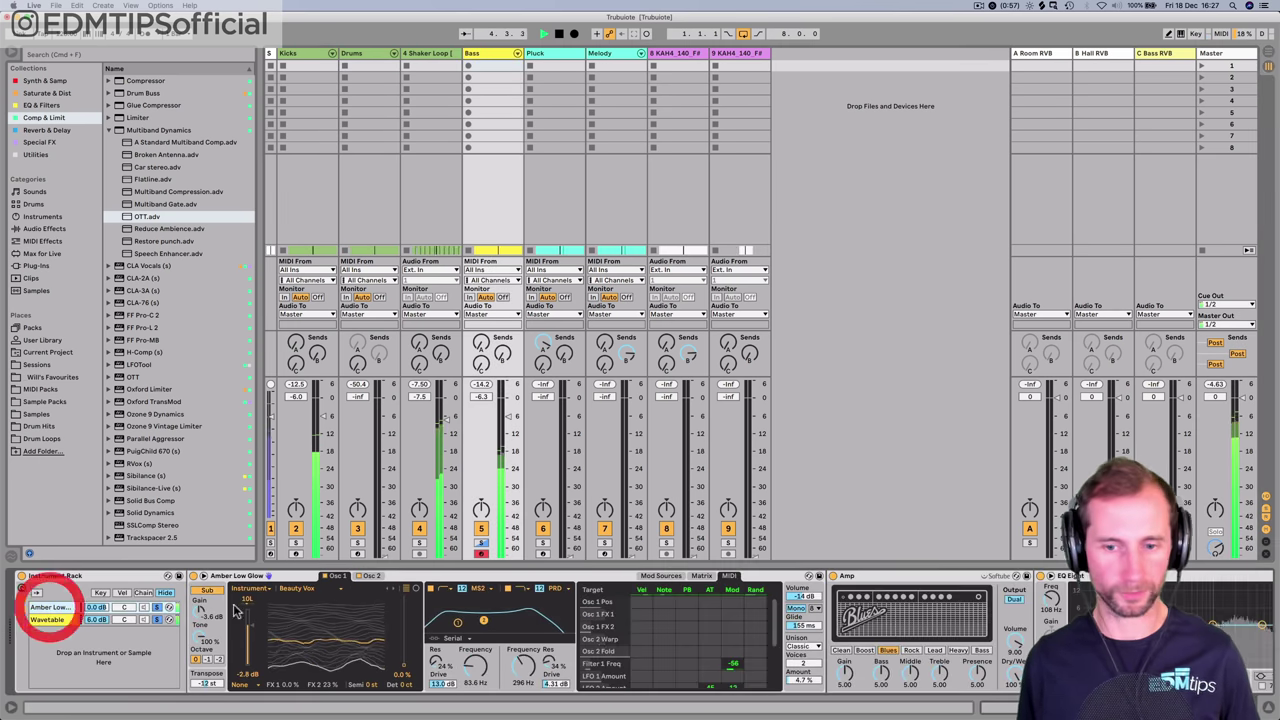
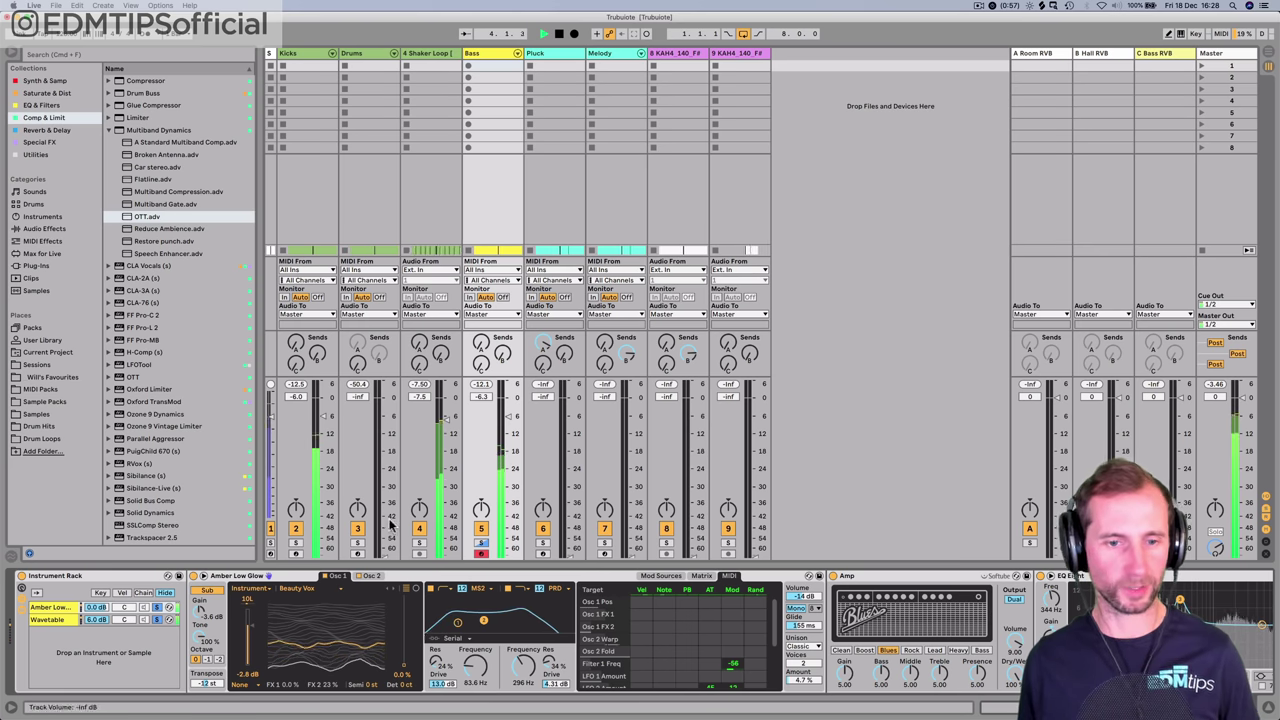
- Copy the Bass track's sidechain Compressor onto the Shaker Loop track and compare the loop with it off and on
{"action": "double_click", "coordinate": [97, 578]}
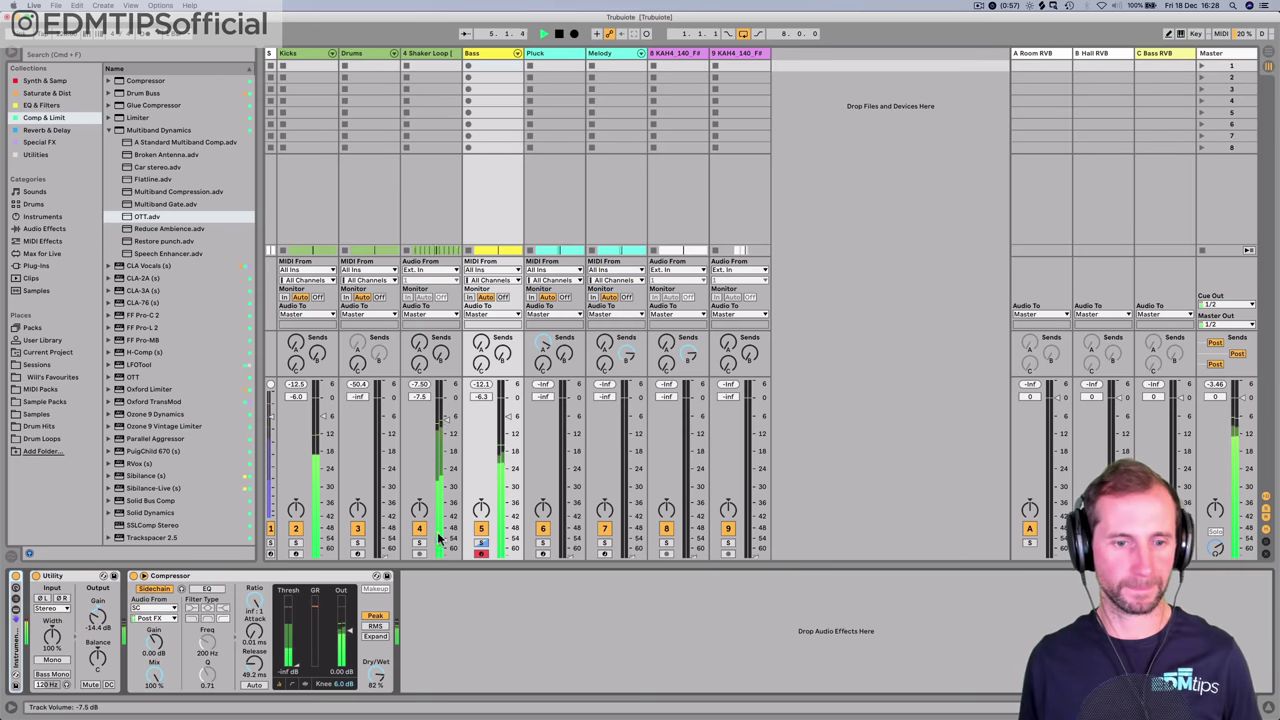
{"action": "left_click", "coordinate": [487, 57]}
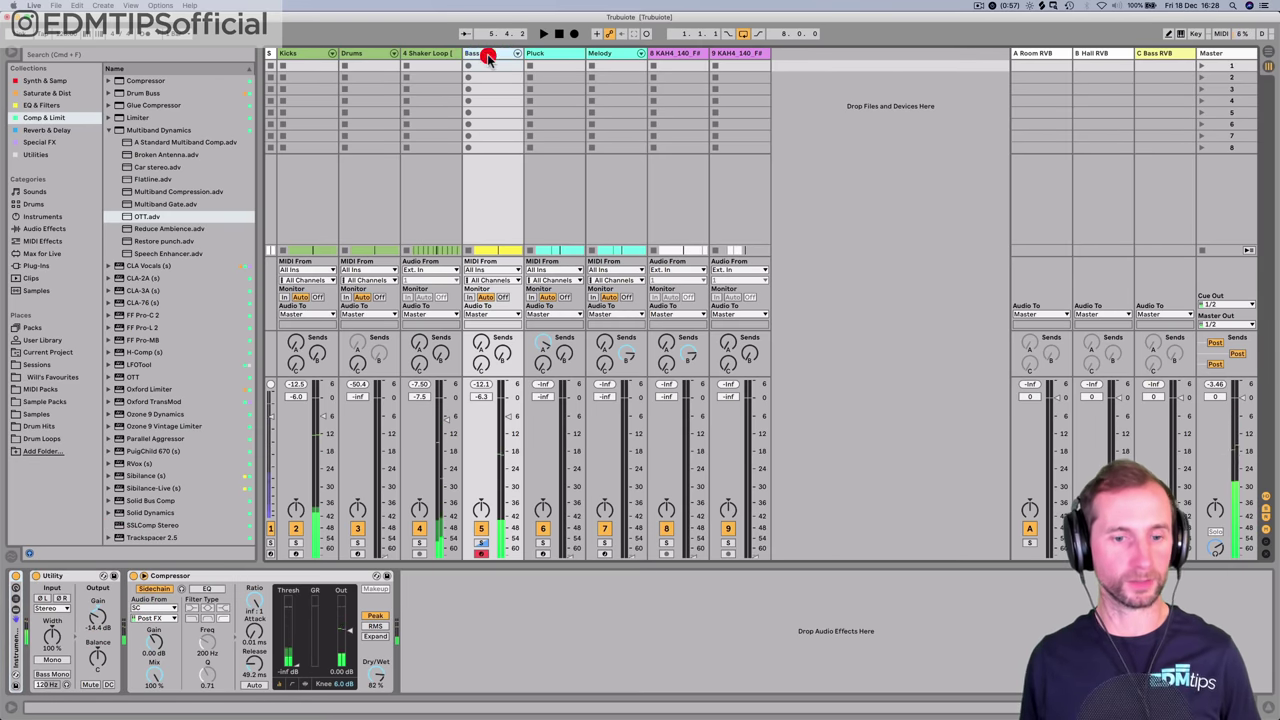
{"action": "left_click", "coordinate": [205, 579]}
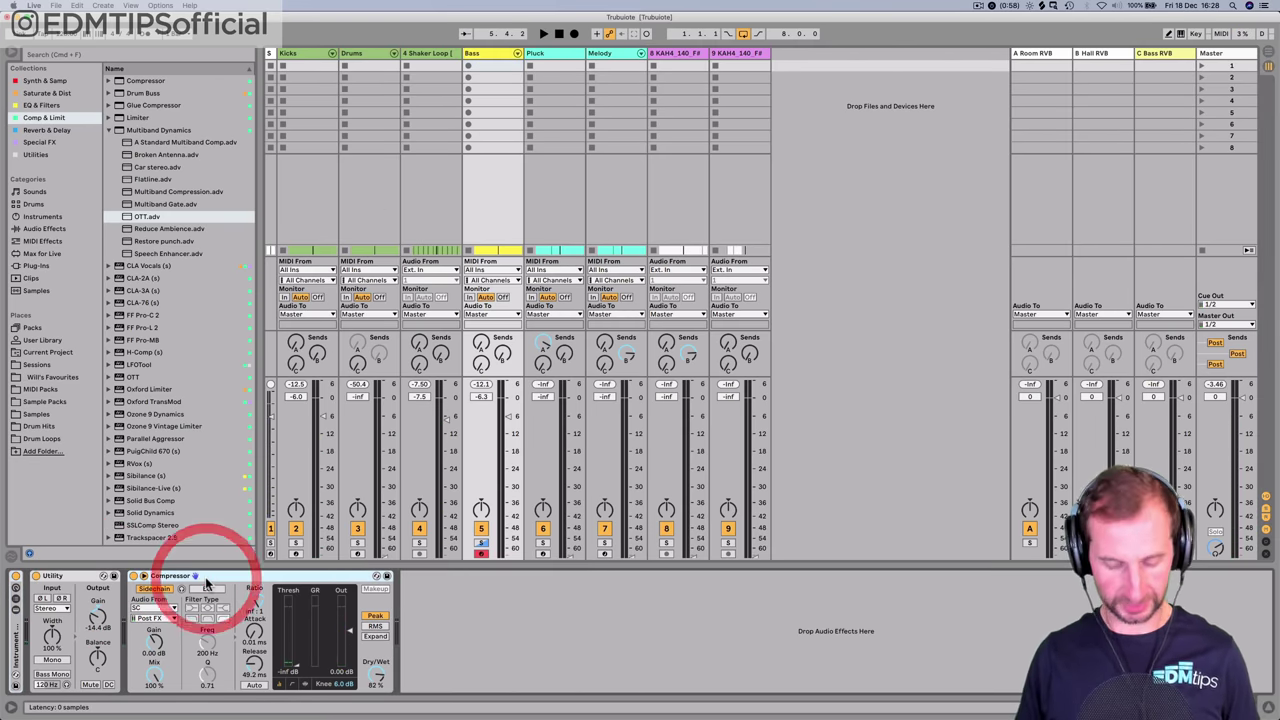
{"action": "left_click", "coordinate": [433, 54]}
{"action": "left_click", "coordinate": [477, 610]}
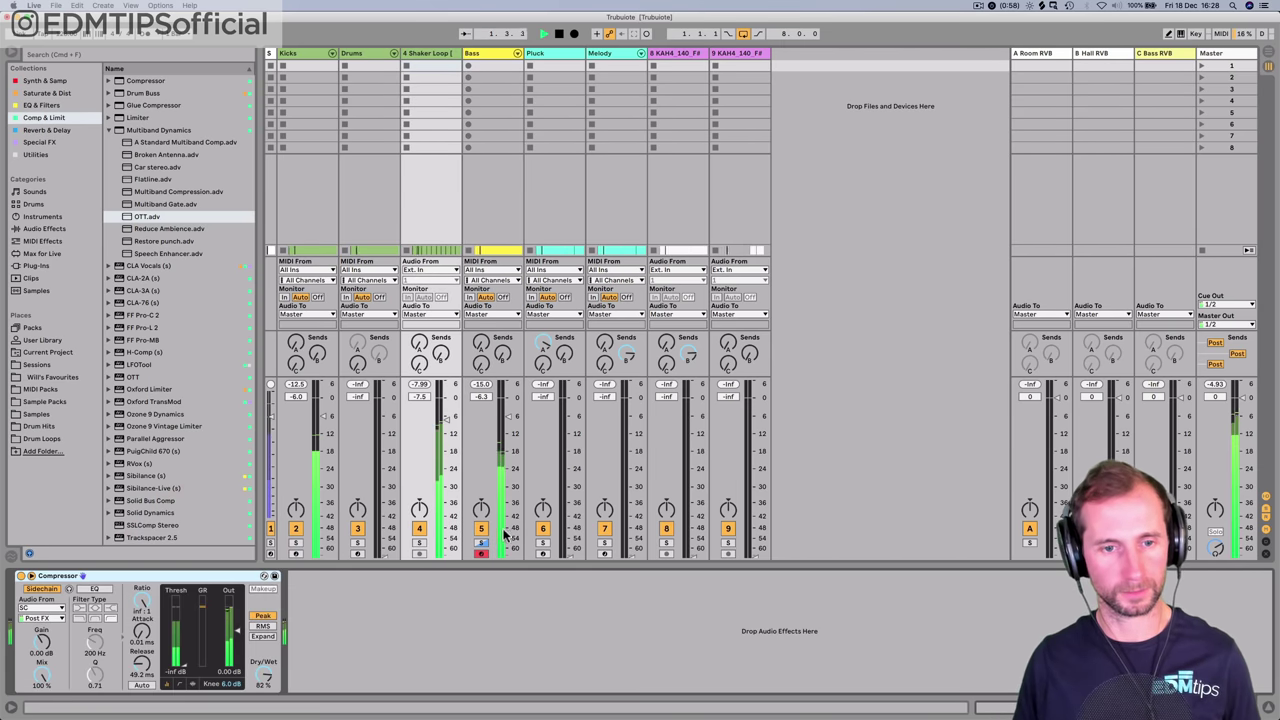
{"action": "left_click", "coordinate": [21, 576]}
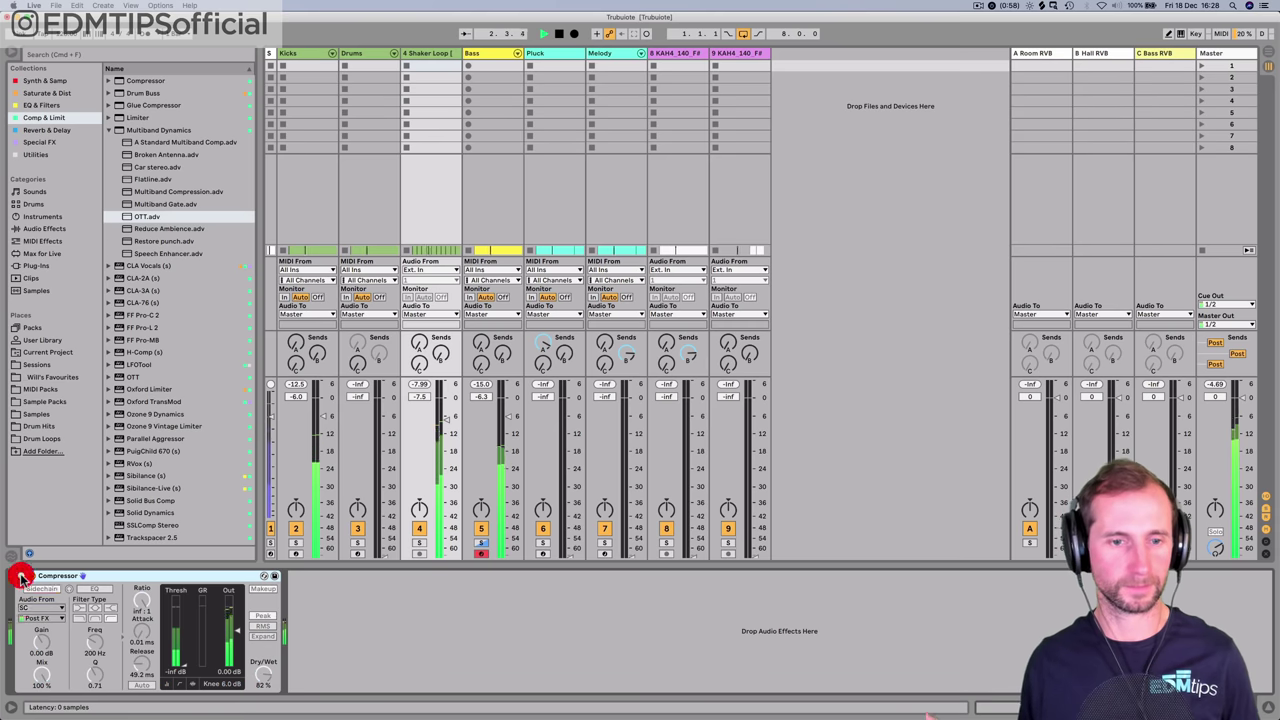
{"action": "left_click", "coordinate": [21, 576]}
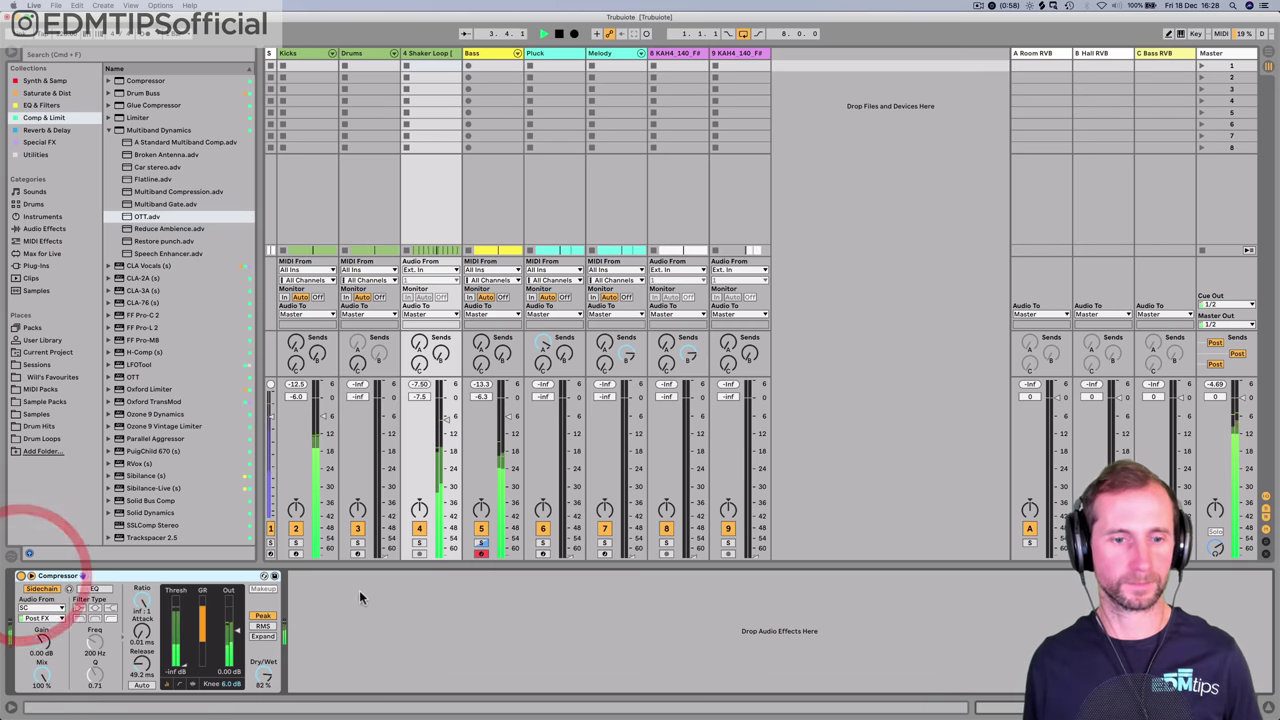
- Set the Drums volume to -5.0 dB and audition the shaker and first clap chains in the drum rack
{"action": "left_click_drag", "start_coordinate": [386, 556], "coordinate": [384, 413]}
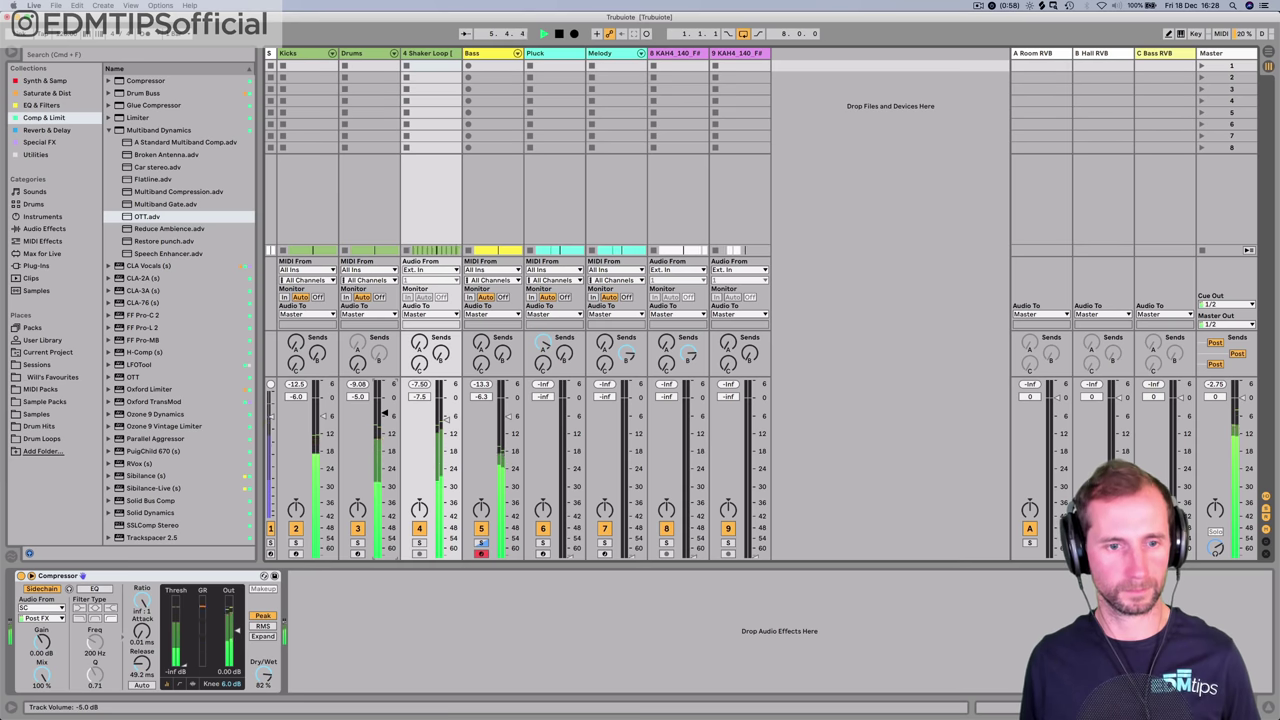
{"action": "left_click", "coordinate": [370, 53]}
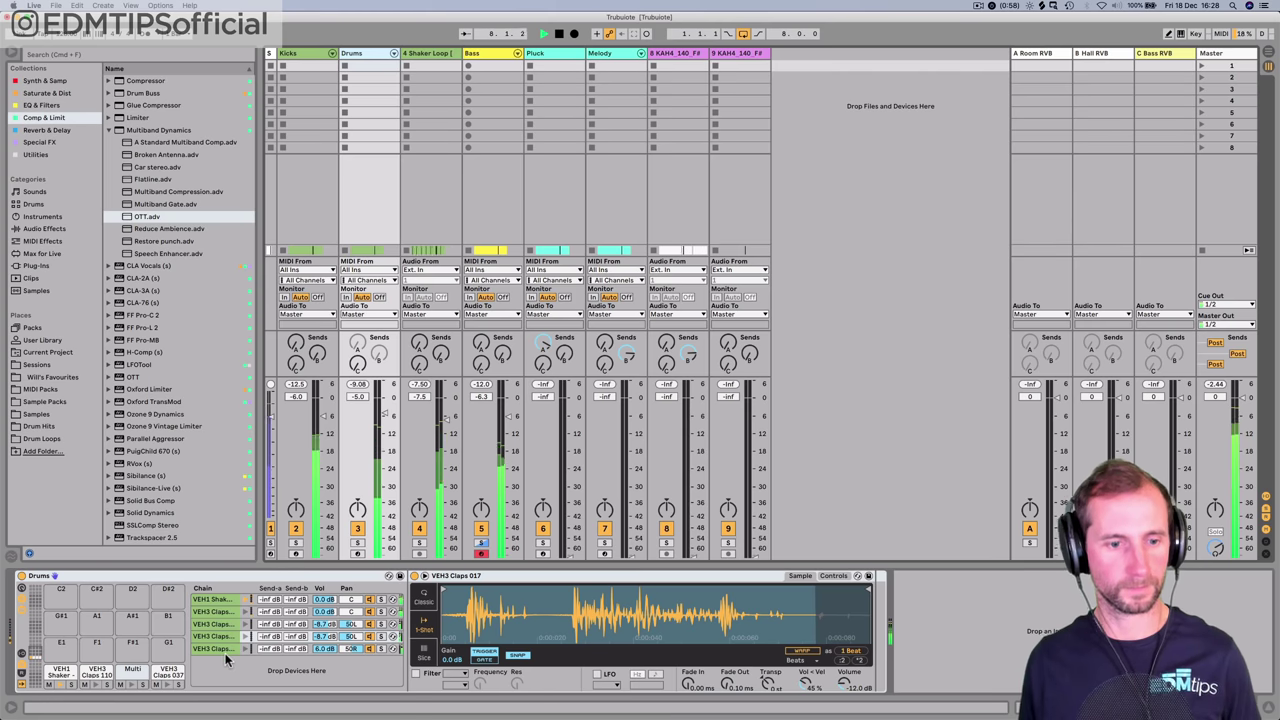
{"action": "key", "text": "space"}
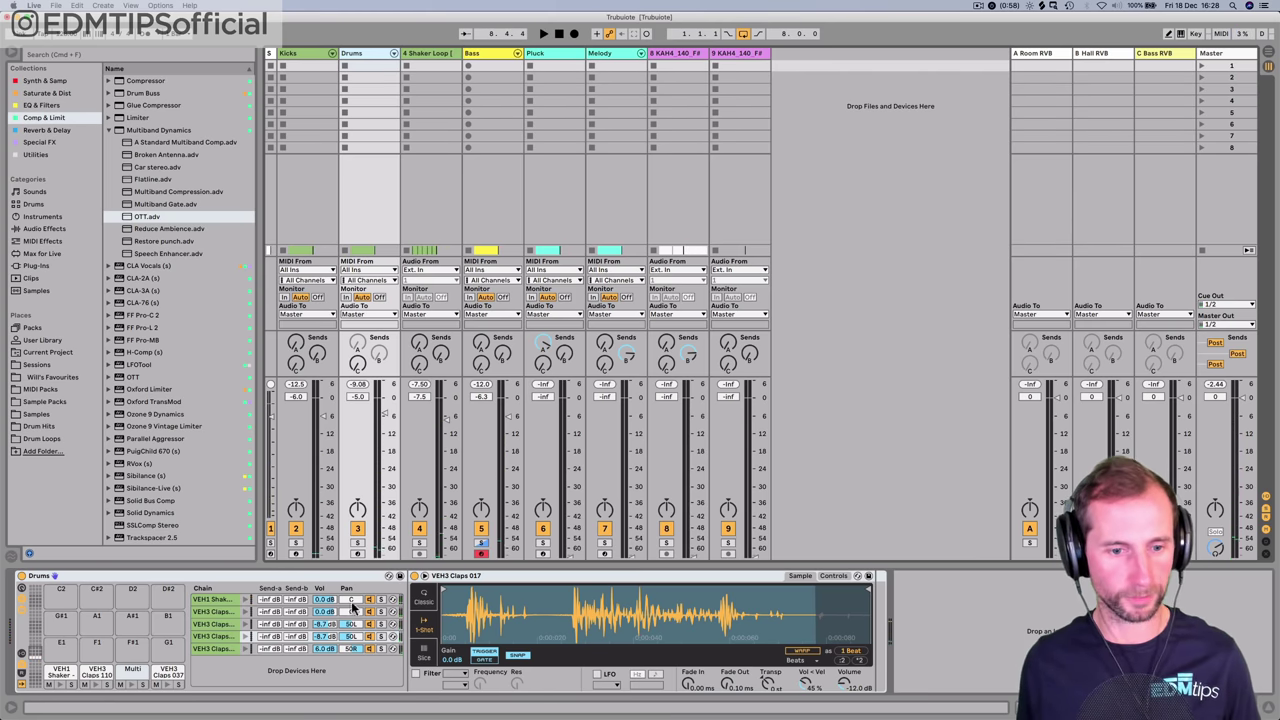
{"action": "left_click", "coordinate": [243, 598]}
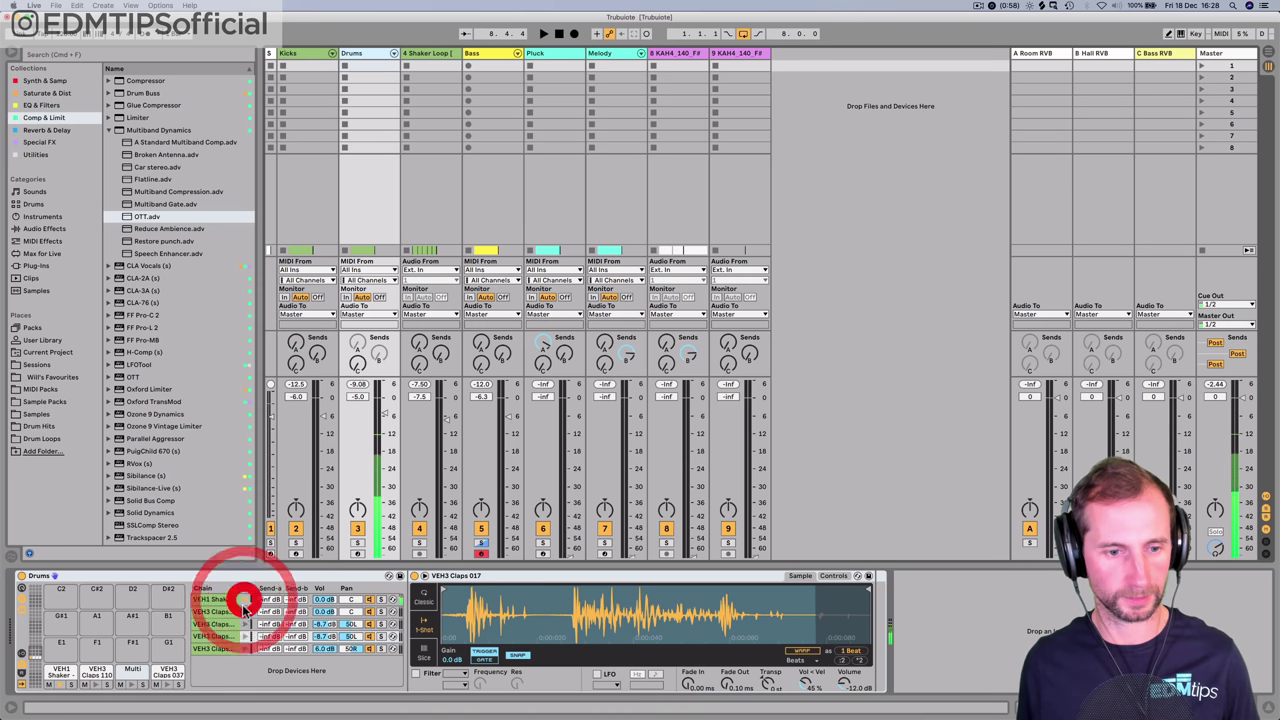
{"action": "left_click", "coordinate": [242, 611]}
- Switch the VEH1 Shaker - 21 Simpler to Classic mode and enable a high-pass filter at 1.88 kHz
{"action": "left_click", "coordinate": [214, 600]}
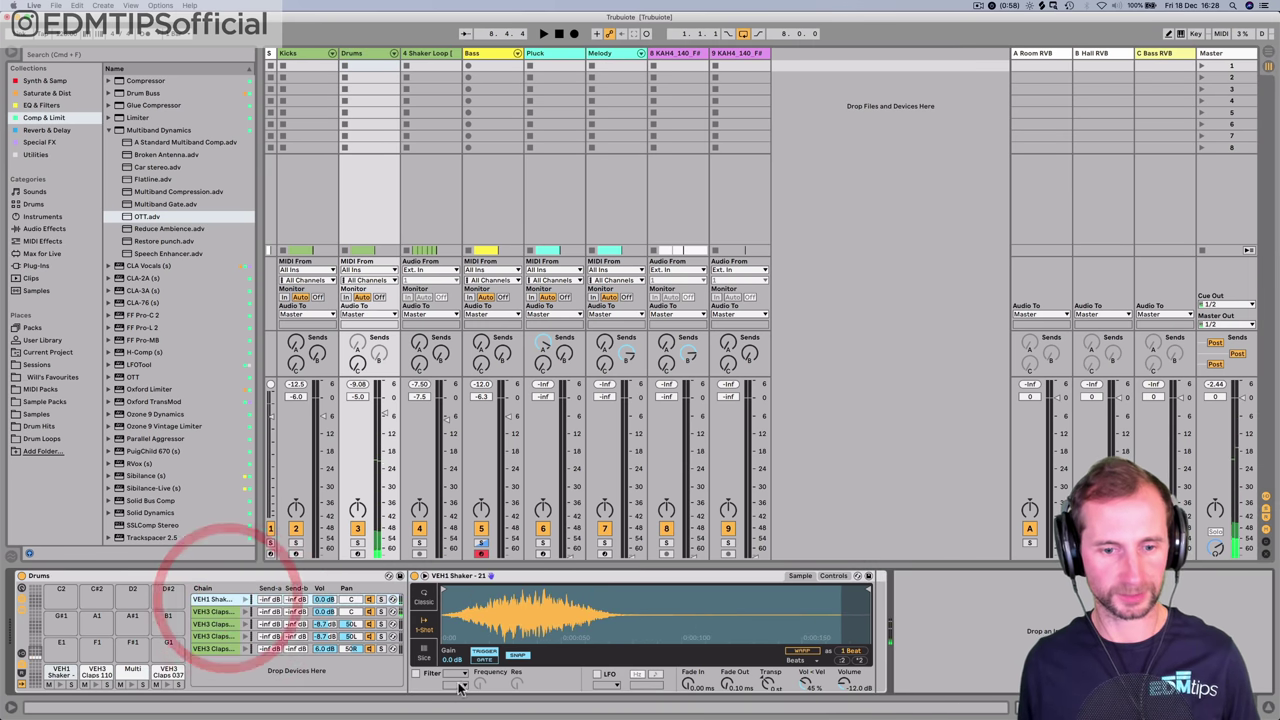
{"action": "key", "text": "space"}
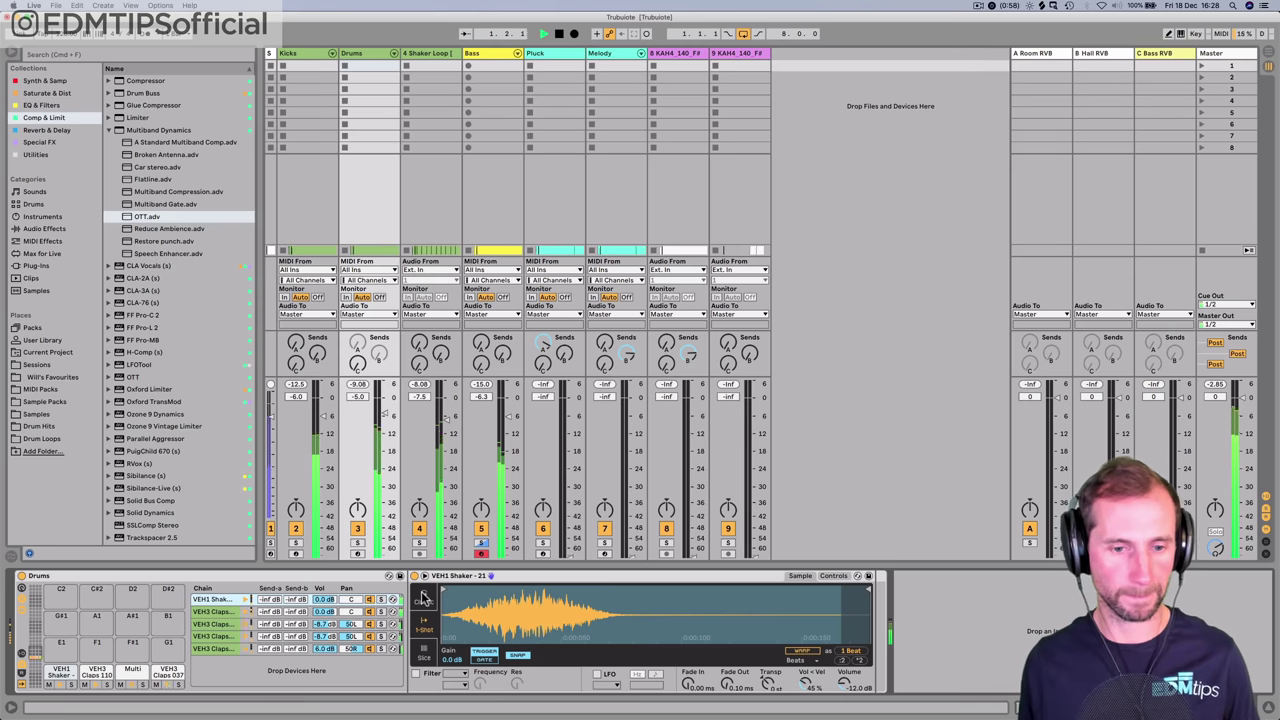
{"action": "left_click", "coordinate": [422, 595]}
{"action": "key", "text": "space"}
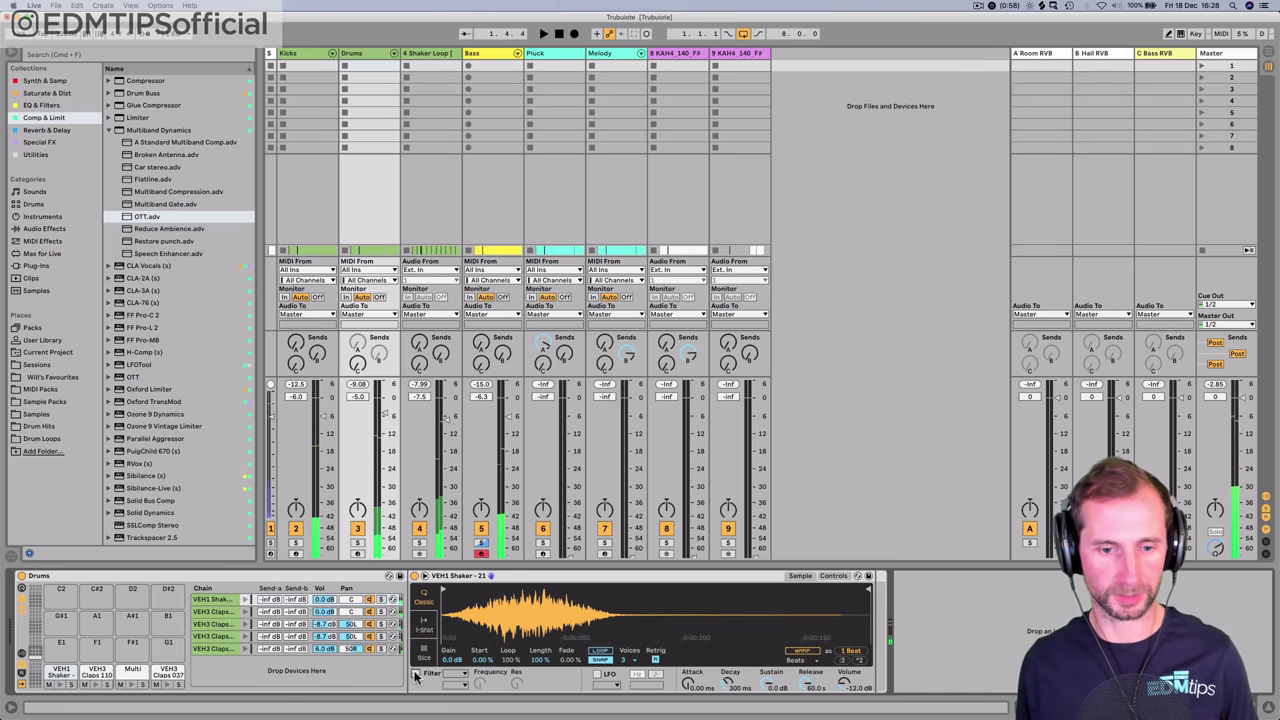
{"action": "left_click", "coordinate": [416, 674]}
{"action": "left_click", "coordinate": [453, 674]}
{"action": "key", "text": "space"}
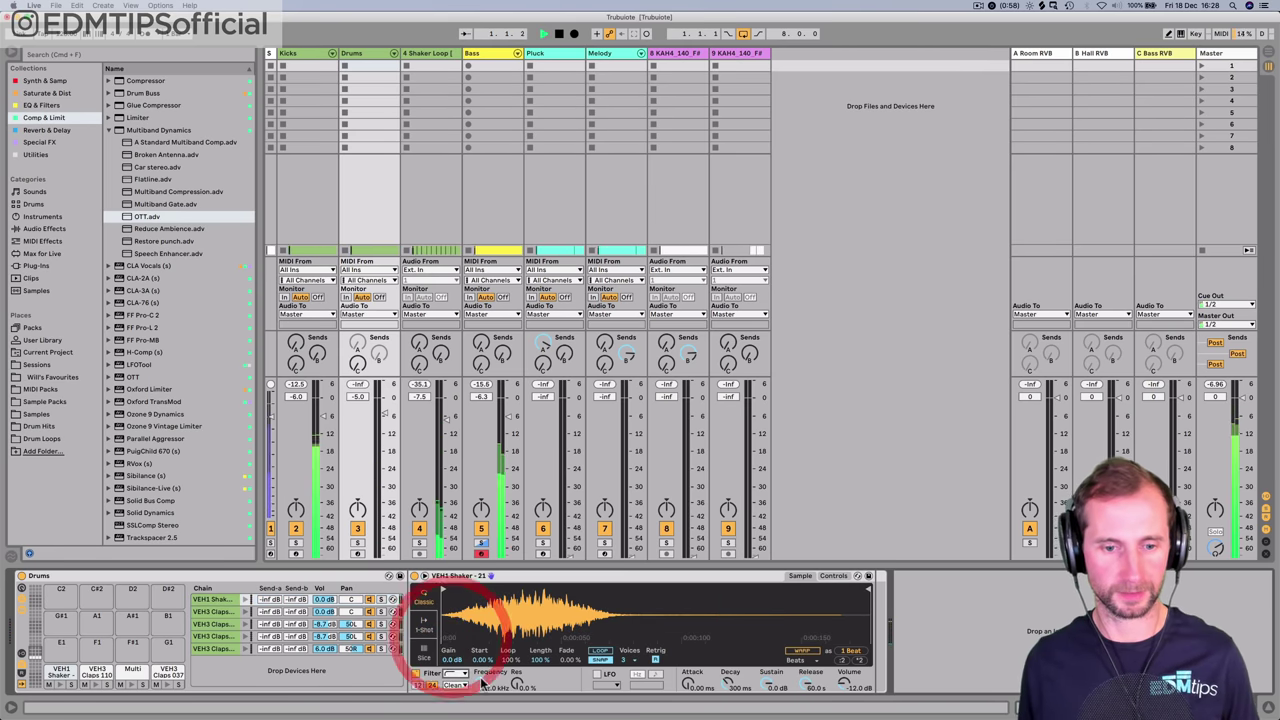
{"action": "left_click", "coordinate": [450, 645]}
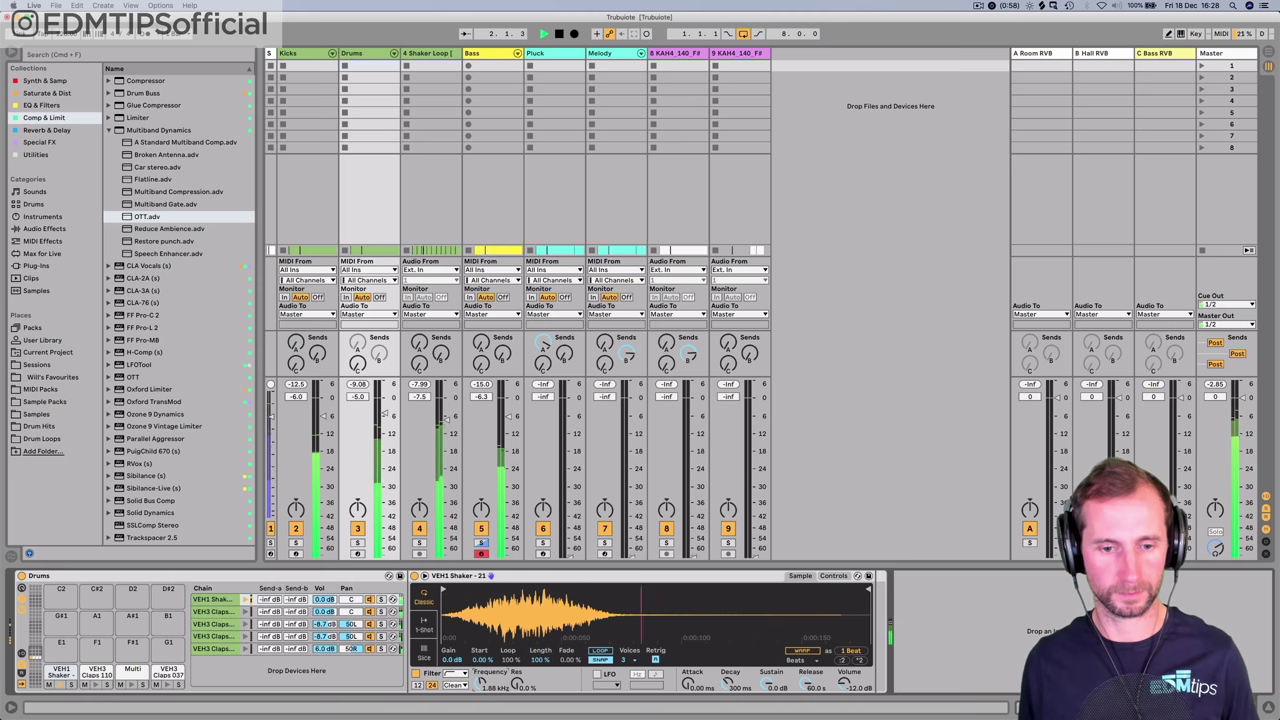
- Audition the VEH3 clap chains and turn all four clap volumes in the drum rack down to -inf dB
{"action": "left_click", "coordinate": [210, 624]}
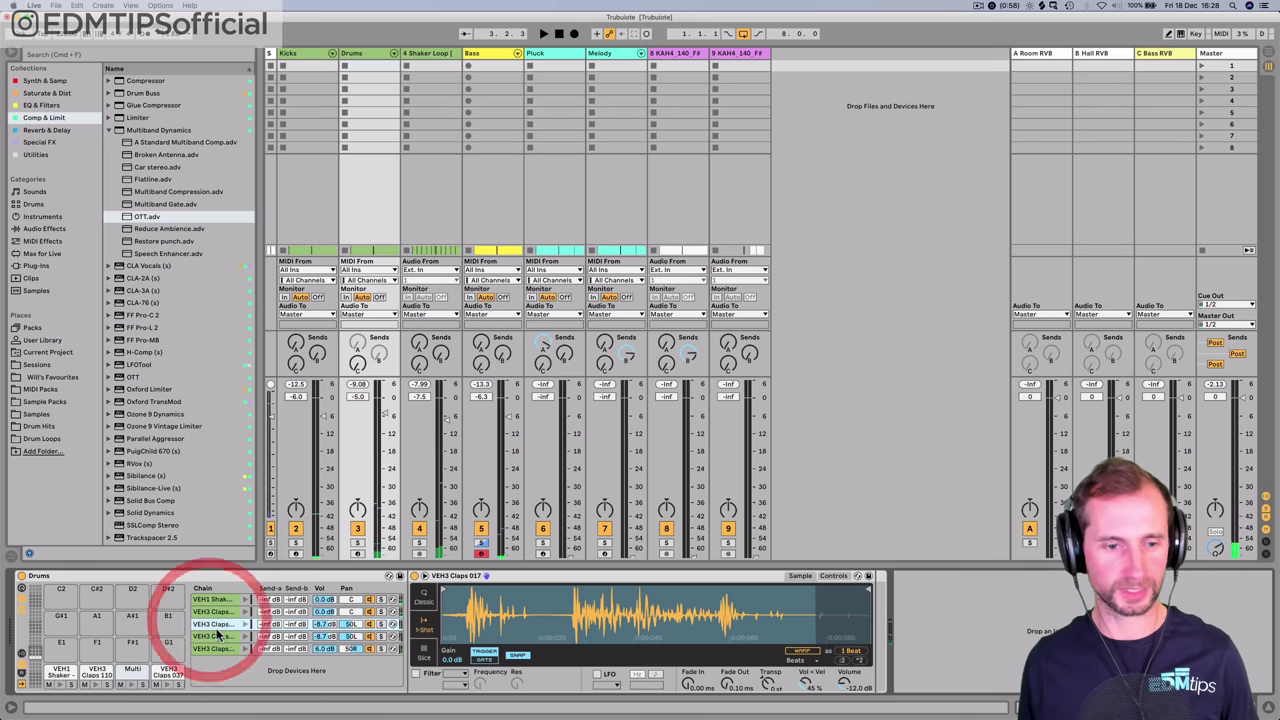
{"action": "left_click", "coordinate": [219, 647]}
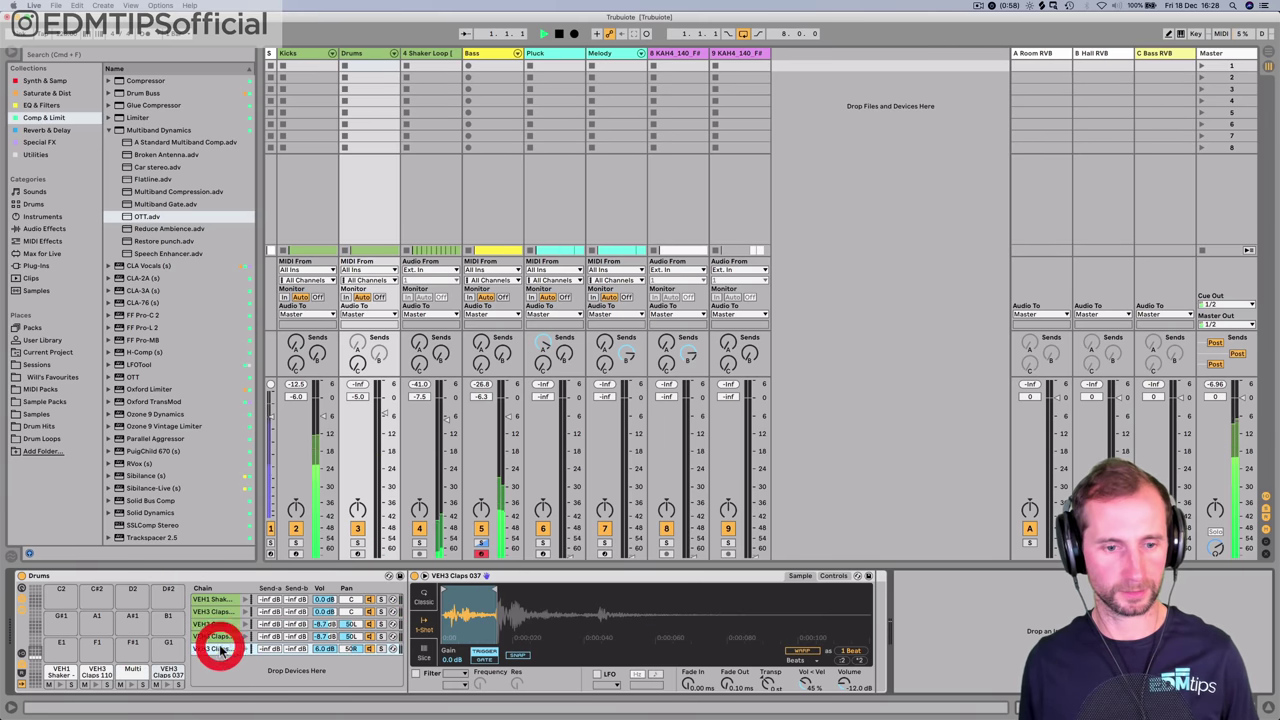
{"action": "left_click_drag", "start_coordinate": [323, 625], "coordinate": [323, 700]}
{"action": "left_click_drag", "start_coordinate": [323, 612], "coordinate": [323, 700]}
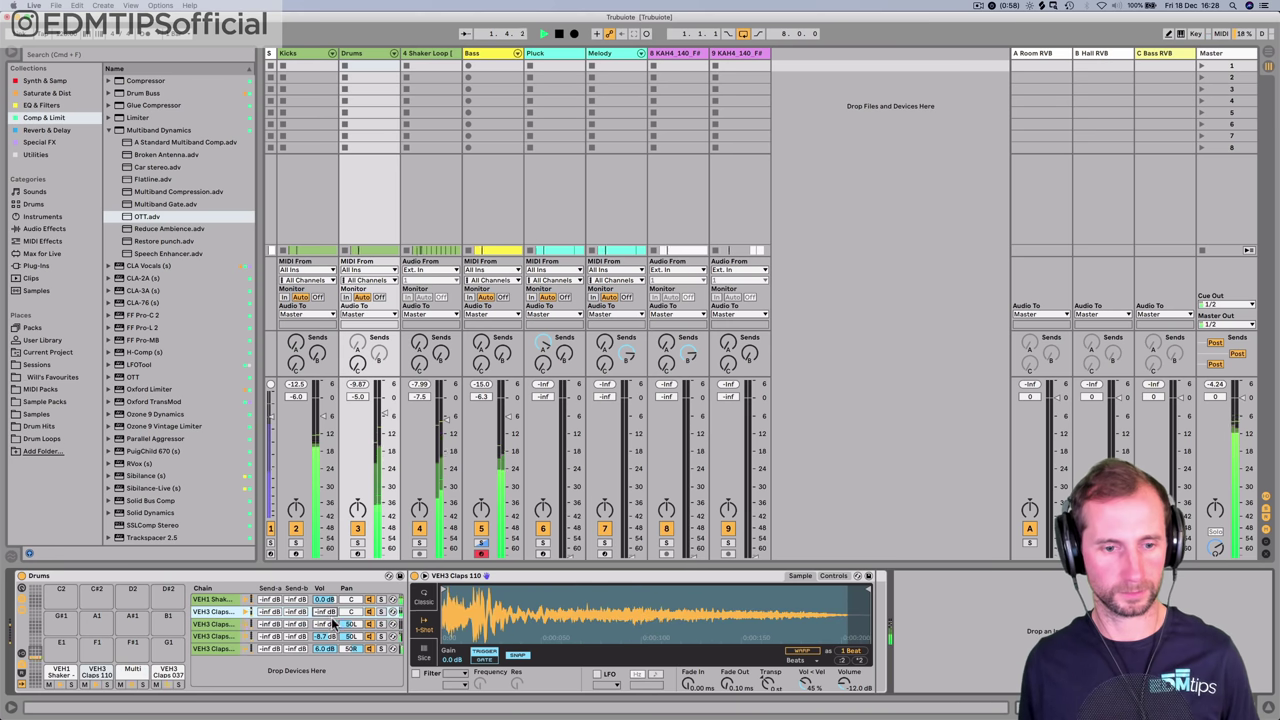
{"action": "left_click_drag", "start_coordinate": [324, 638], "coordinate": [324, 655]}
{"action": "left_click", "coordinate": [328, 649]}
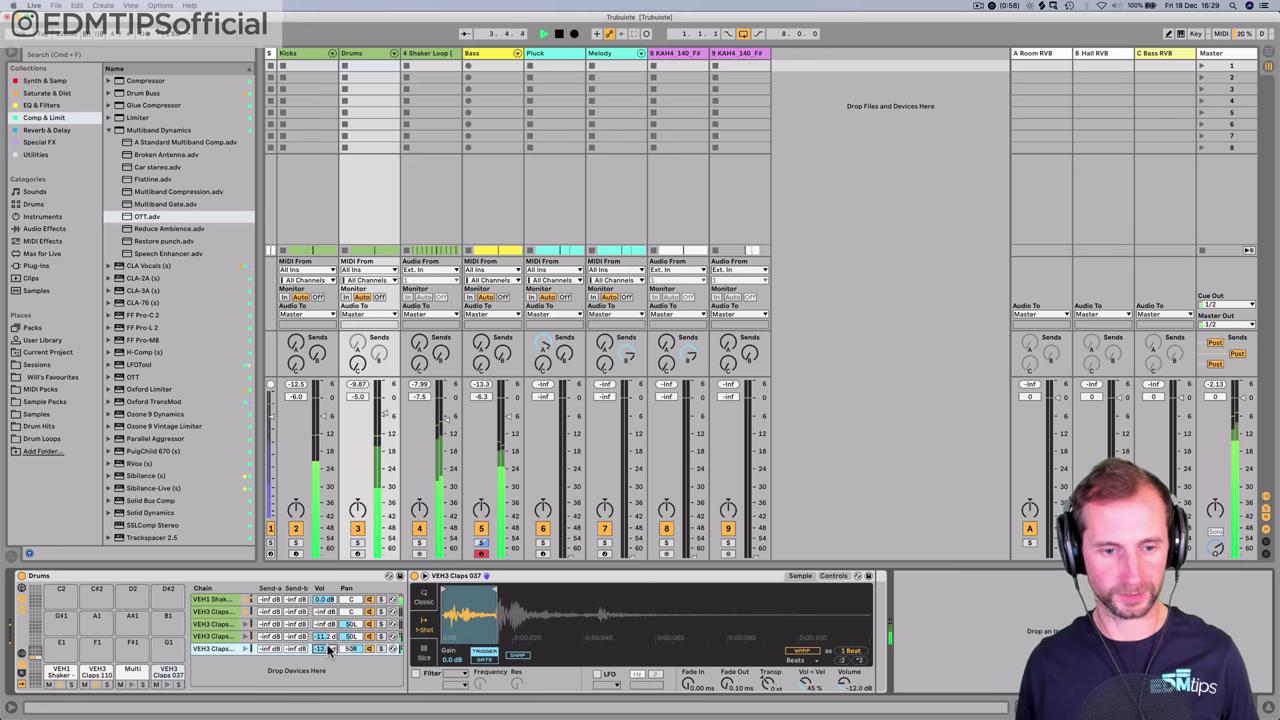
{"action": "left_click_drag", "start_coordinate": [324, 637], "coordinate": [324, 652]}
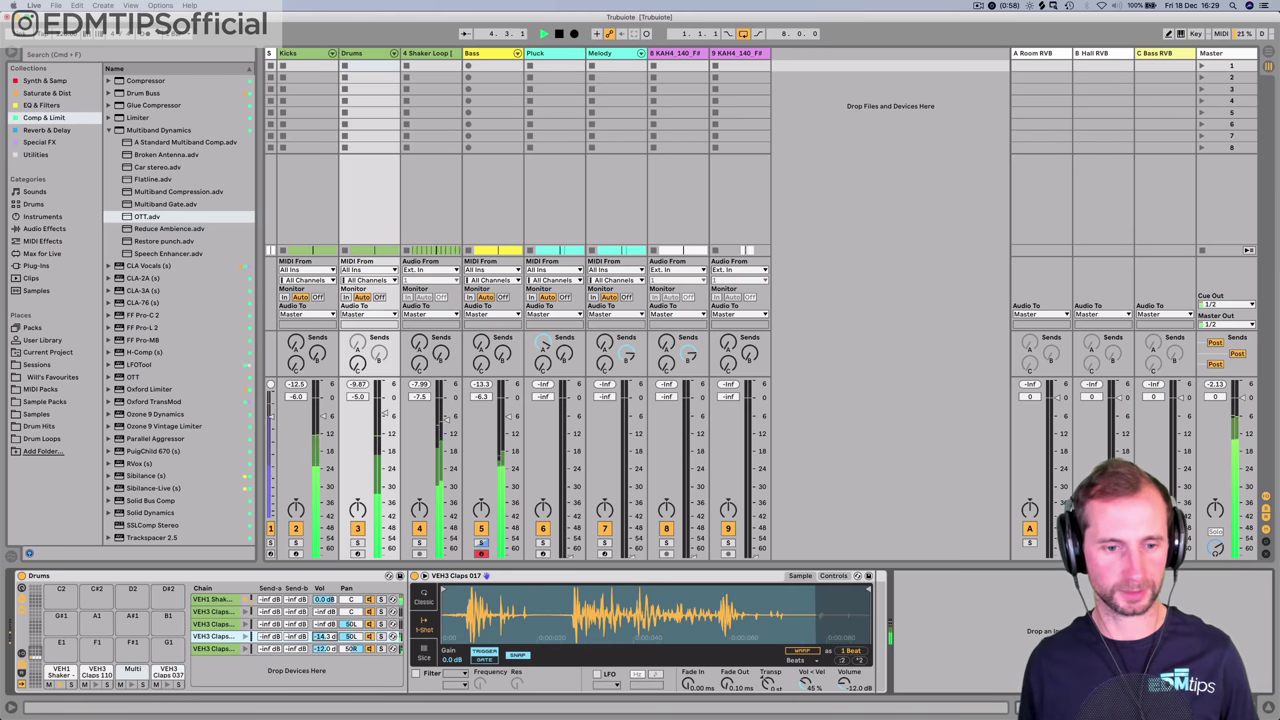
{"action": "left_click", "coordinate": [321, 648]}
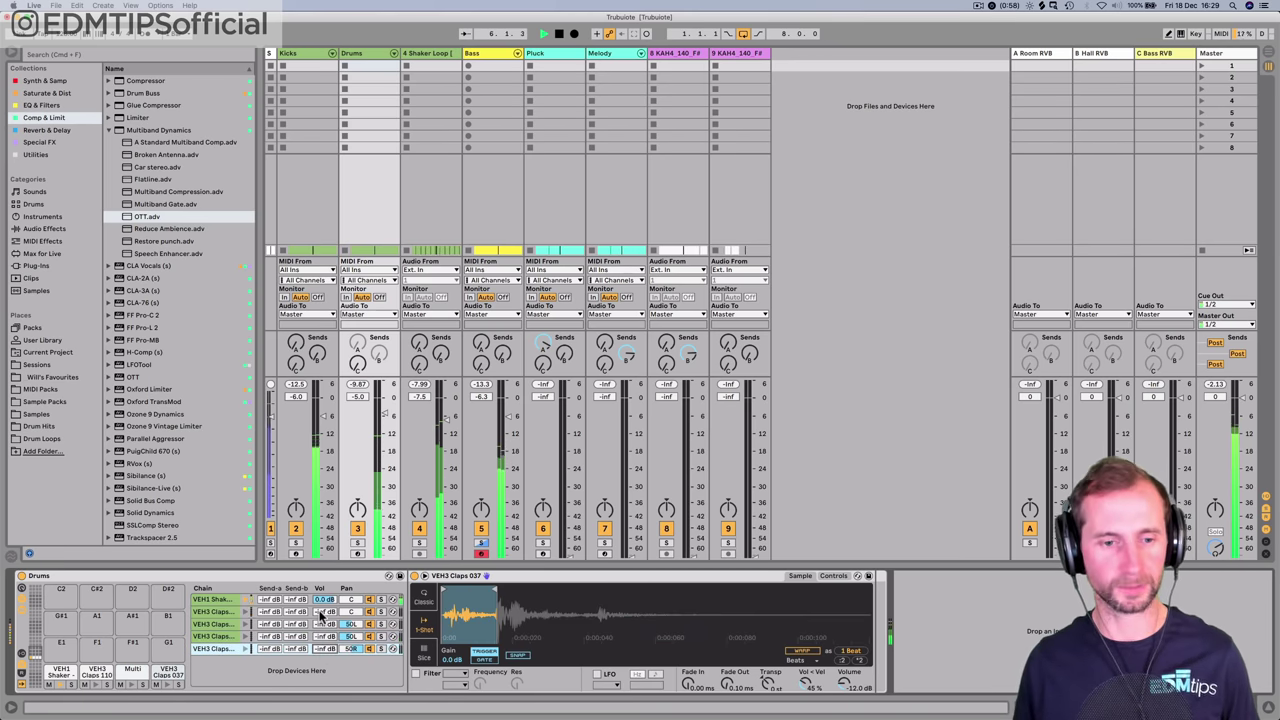
- Enable Mono in the Master track's Utility and play the loop
{"action": "left_click", "coordinate": [1214, 55]}
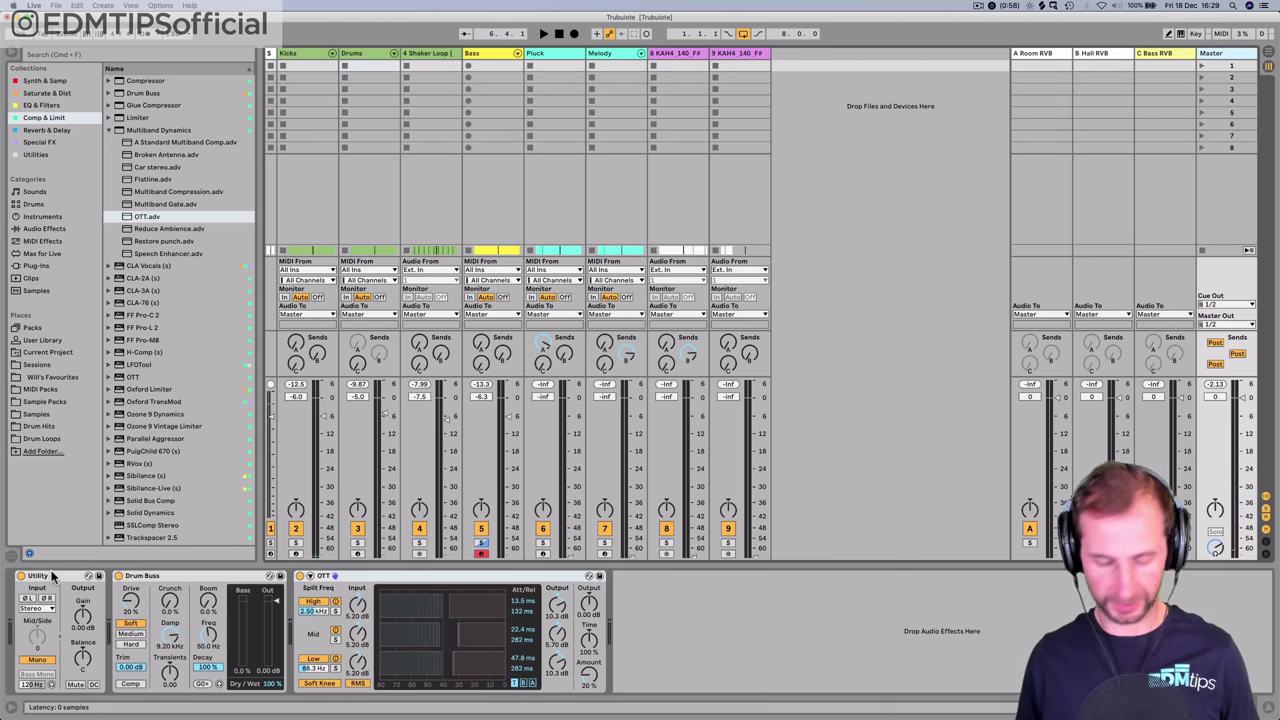
{"action": "key", "text": "super+m"}
{"action": "key", "text": "super+m"}
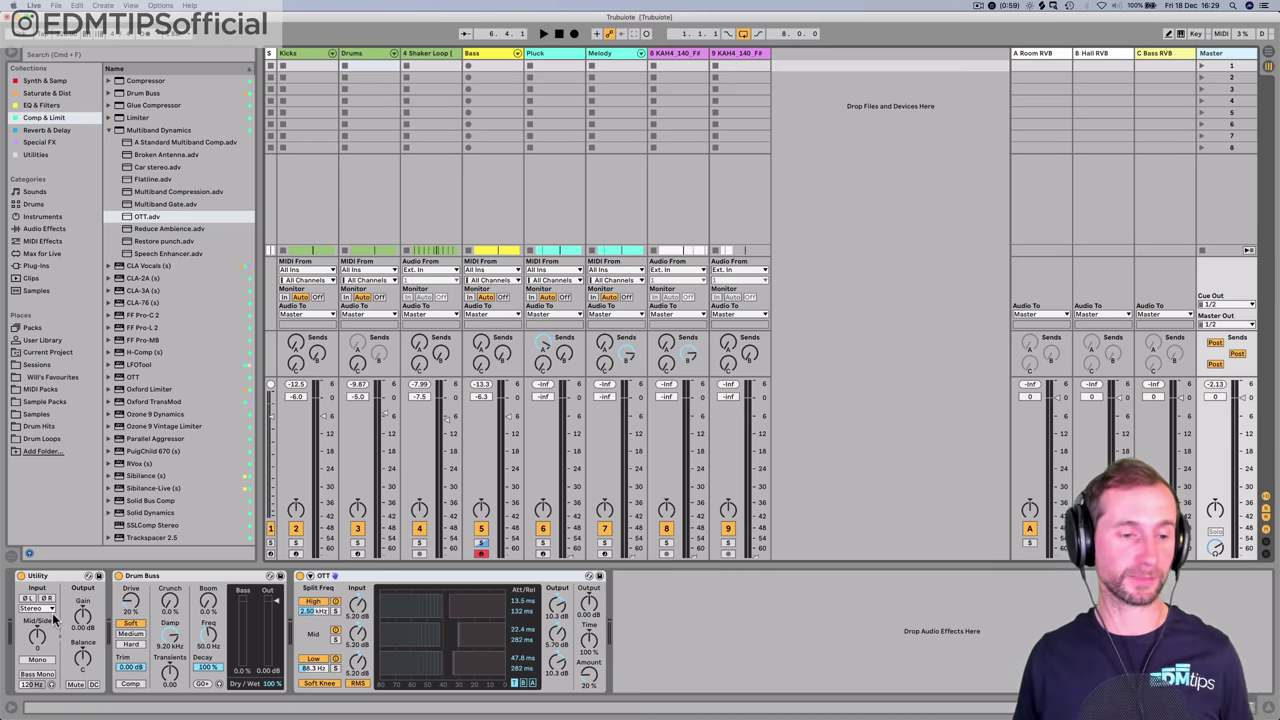
{"action": "left_click", "coordinate": [37, 659]}
{"action": "key", "text": "space"}
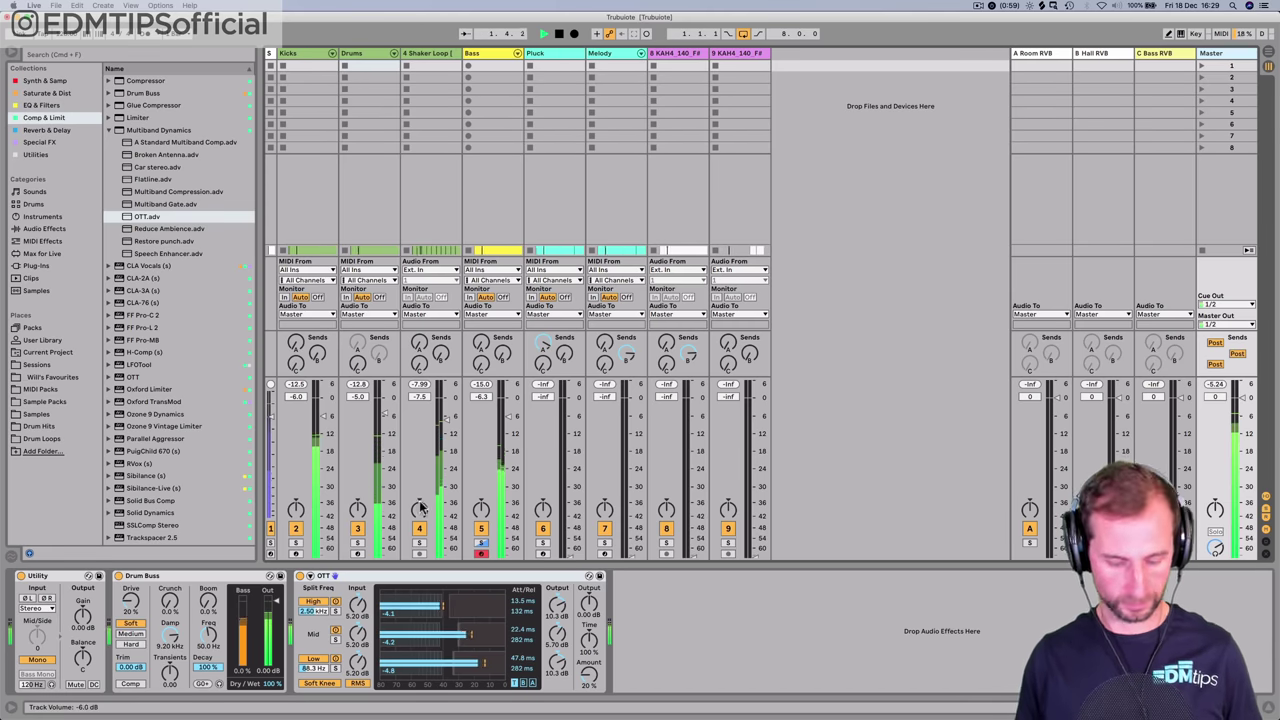
- Raise the VEH3 Claps 110 chain on the Drums track to -5.2 dB and both VEH3 Claps 017 chains to -13.7 dB
{"action": "key", "text": "Tab"}
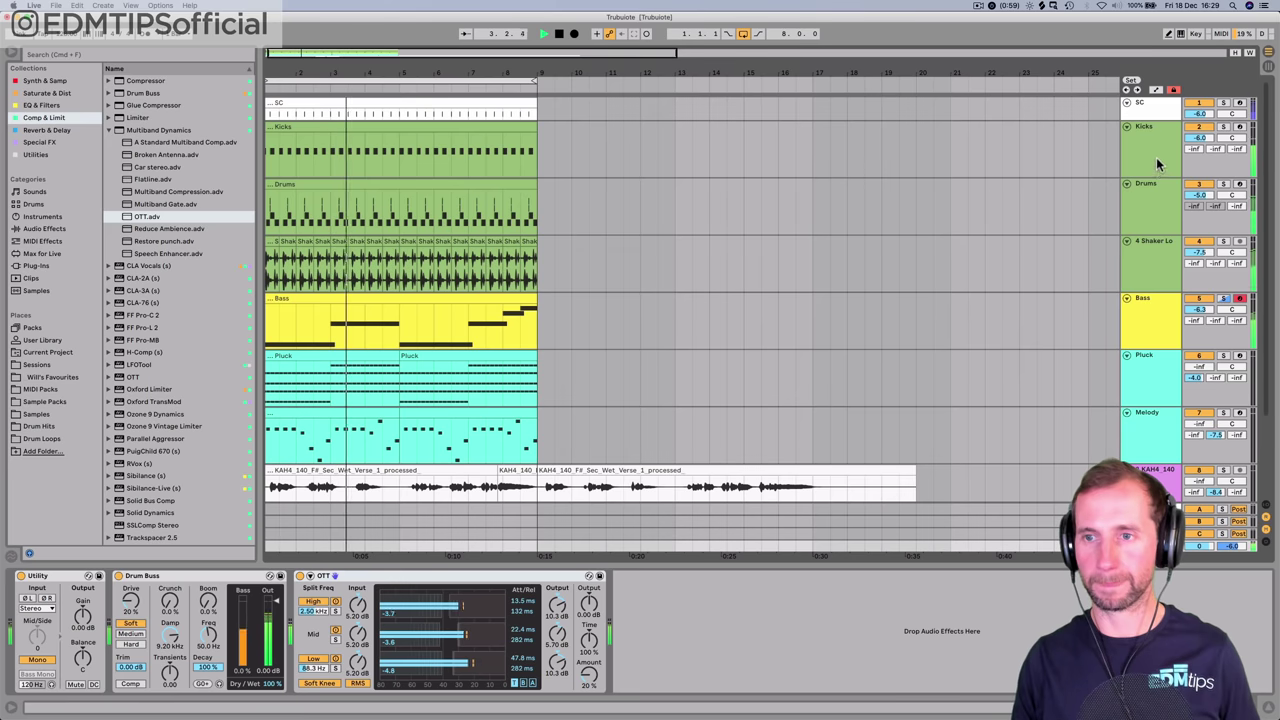
{"action": "left_click", "coordinate": [1150, 190]}
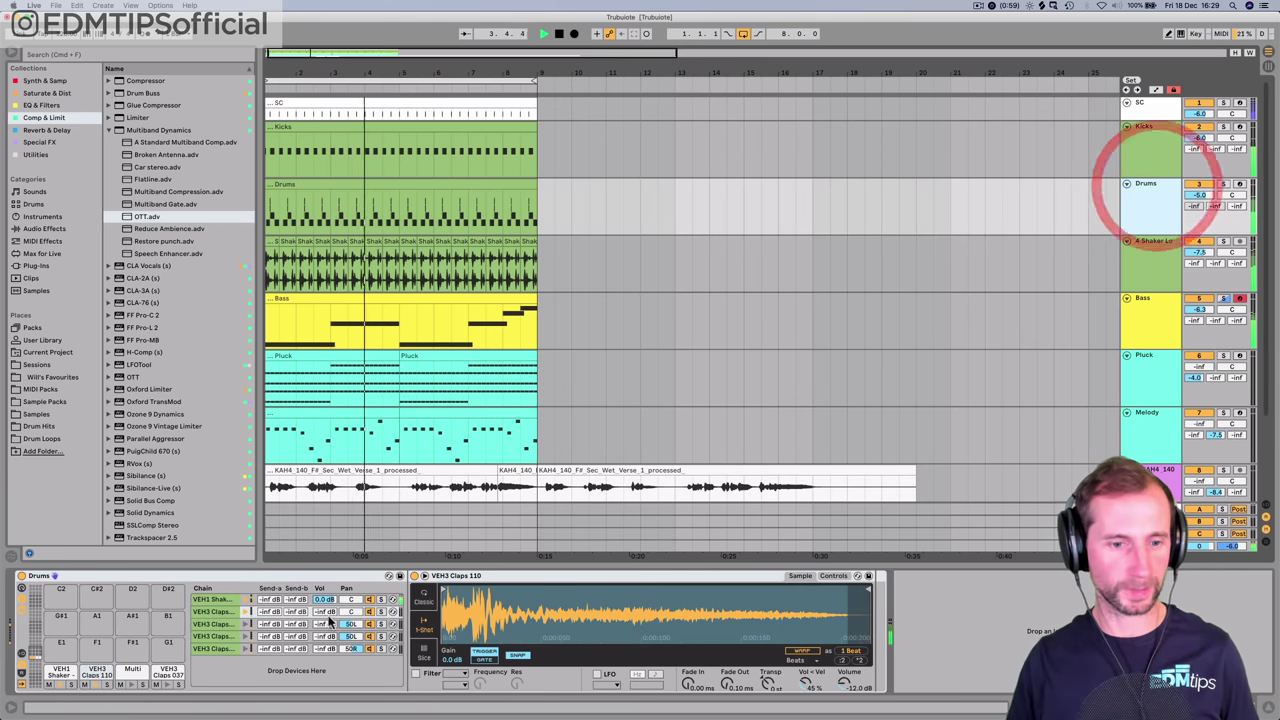
{"action": "left_click_drag", "start_coordinate": [326, 612], "coordinate": [326, 550]}
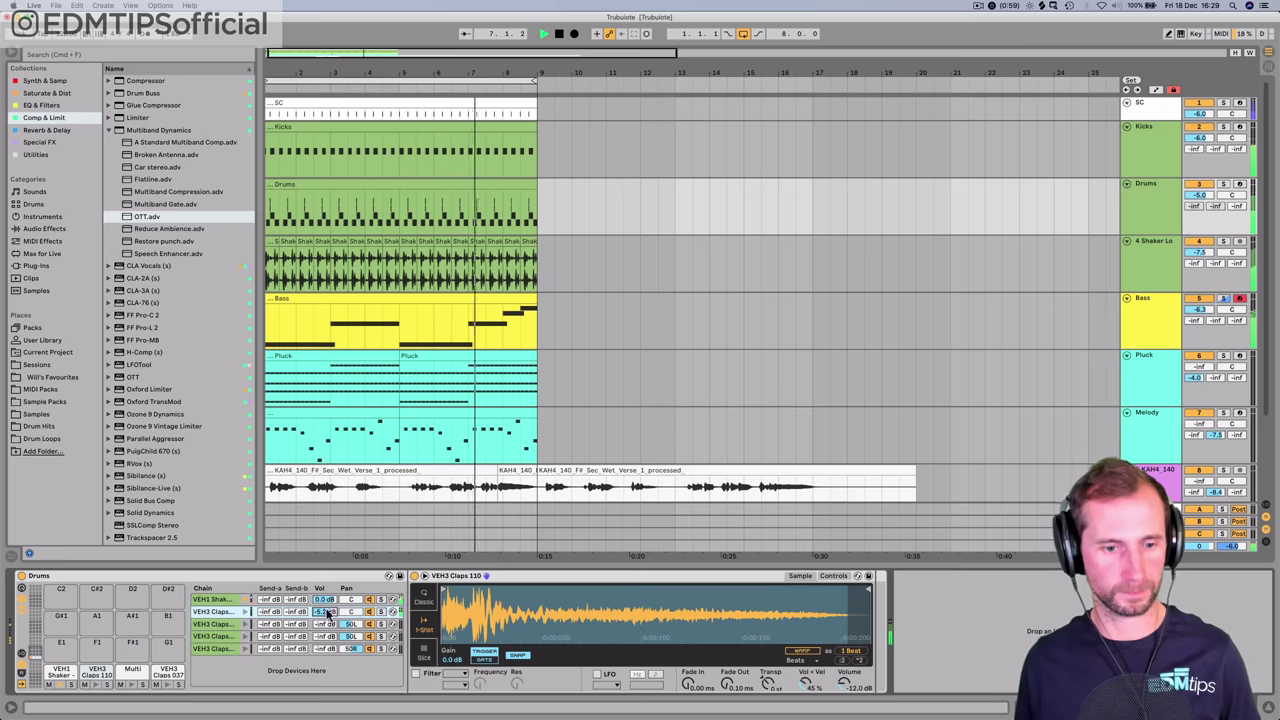
{"action": "left_click_drag", "start_coordinate": [326, 624], "coordinate": [329, 700]}
{"action": "left_click", "coordinate": [325, 626]}
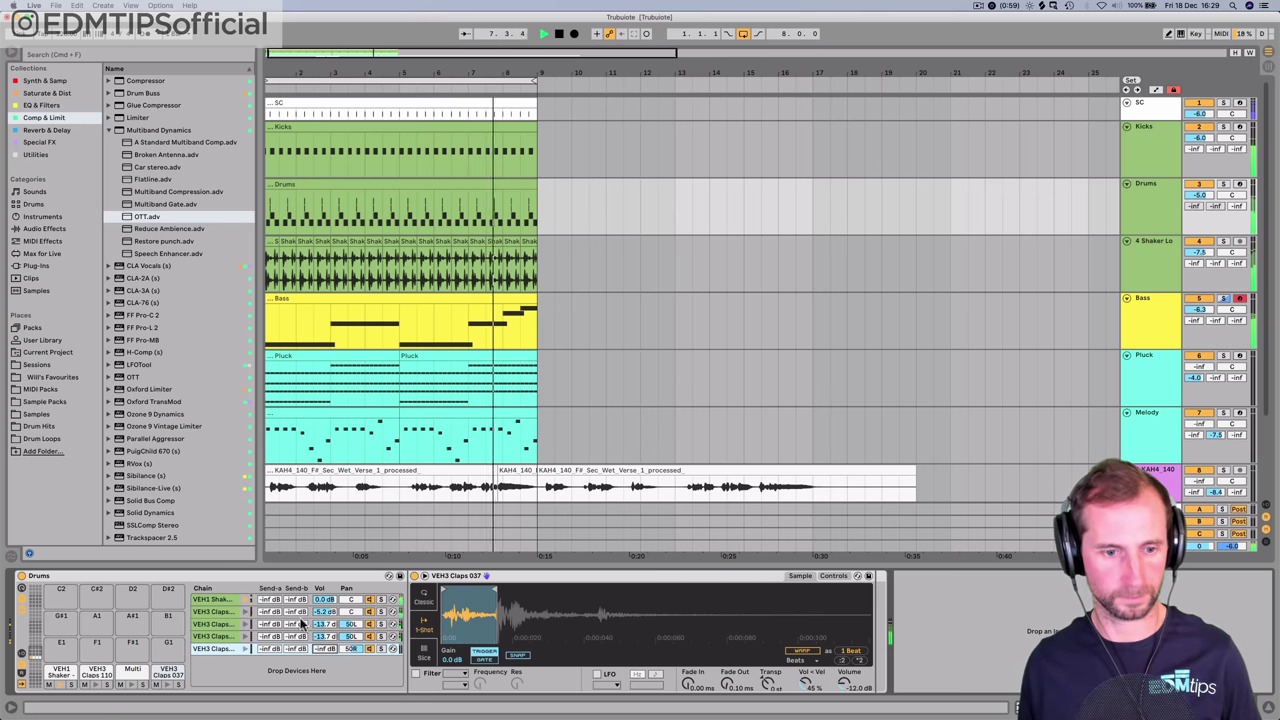
- Stop playback and delete the duplicate VEH3 Claps 017 chain from the drum rack
{"action": "left_click", "coordinate": [244, 640]}
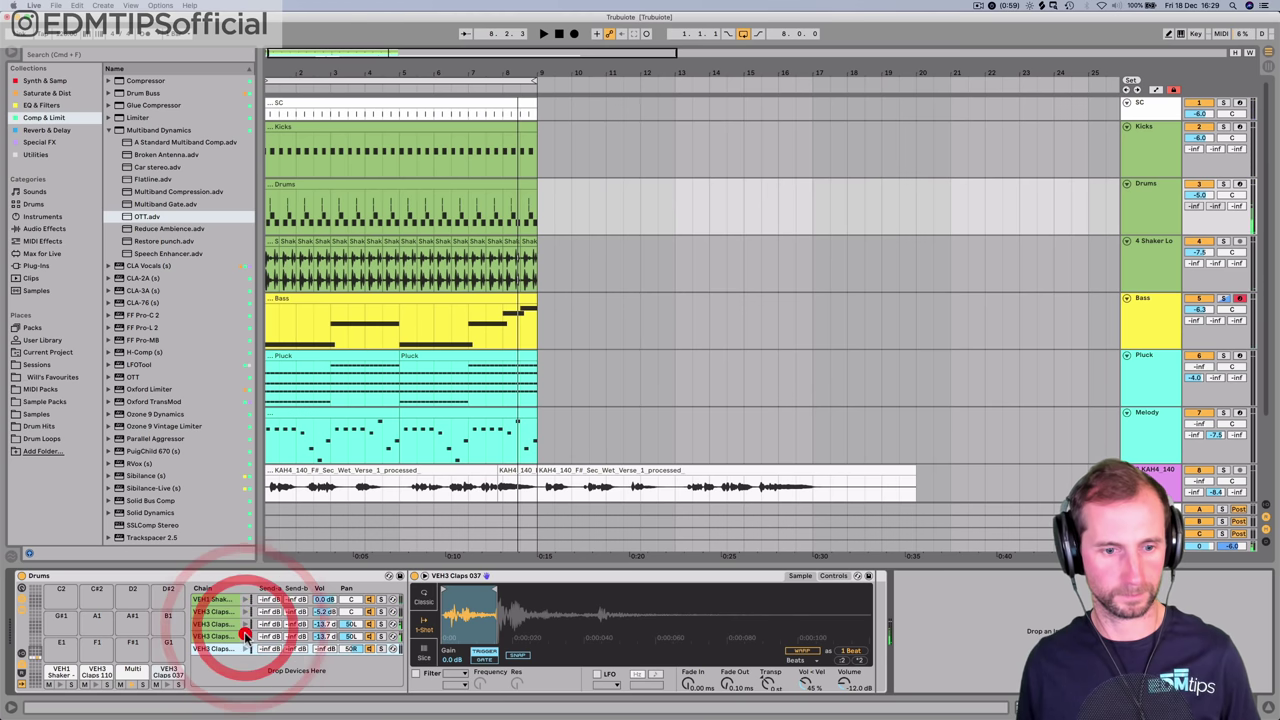
{"action": "left_click", "coordinate": [246, 635]}
{"action": "left_click", "coordinate": [223, 635]}
{"action": "key", "text": "Delete"}
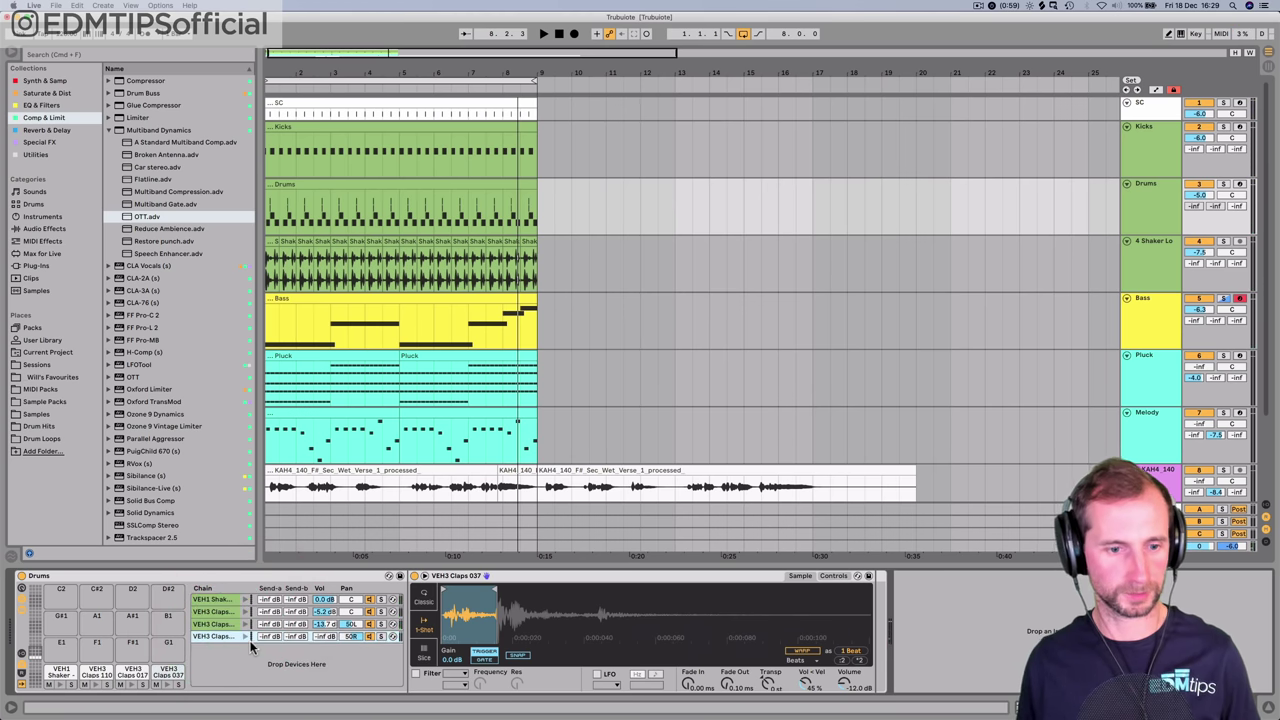
- Set the VEH3 Claps 037 chain's volume to -10.6 dB and check it during playback
{"action": "left_click", "coordinate": [245, 635]}
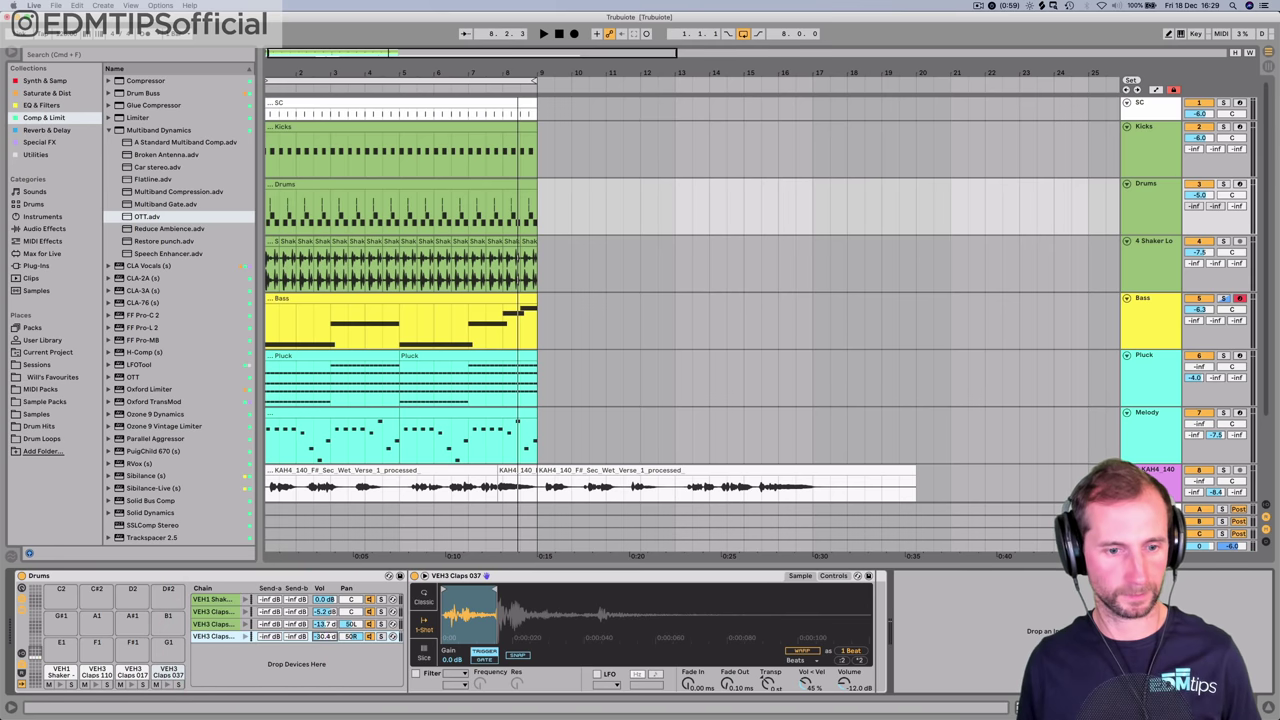
{"action": "key", "text": "space"}
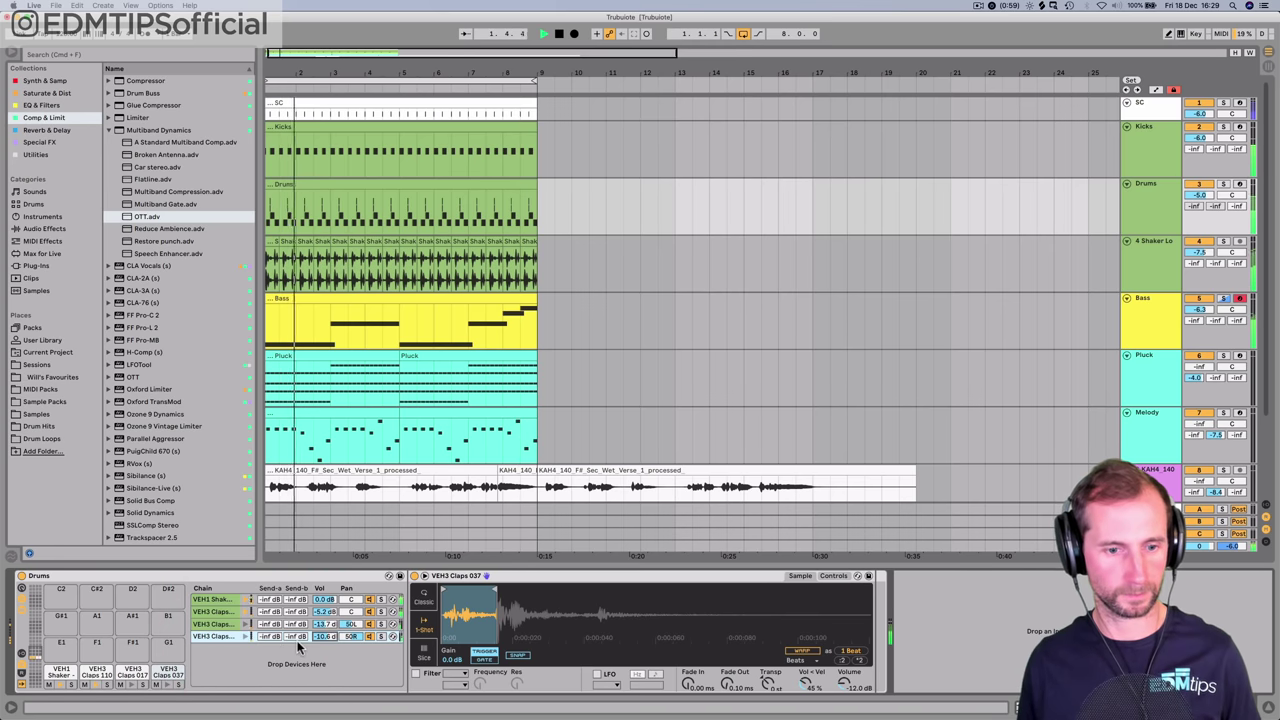
{"action": "key", "text": "space"}
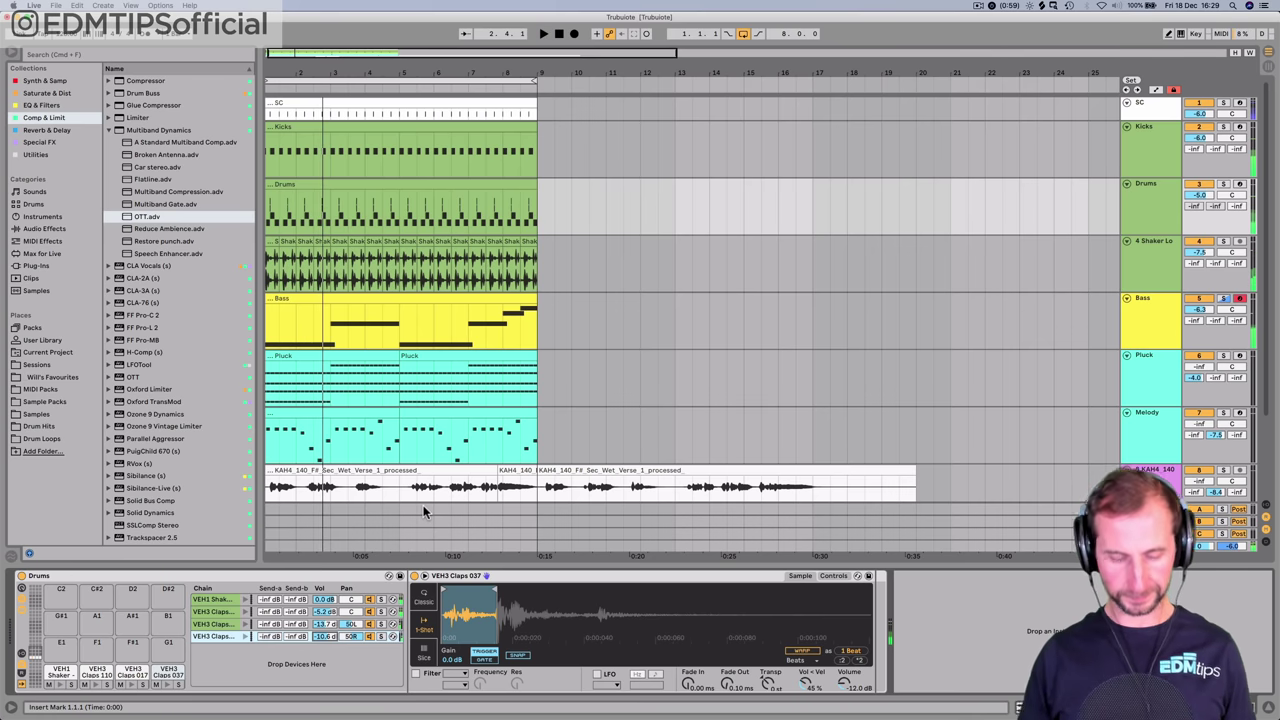
- Bring the Pluck track into the mix at a volume of -17.6 dB while the loop plays
{"action": "left_click", "coordinate": [1163, 373]}
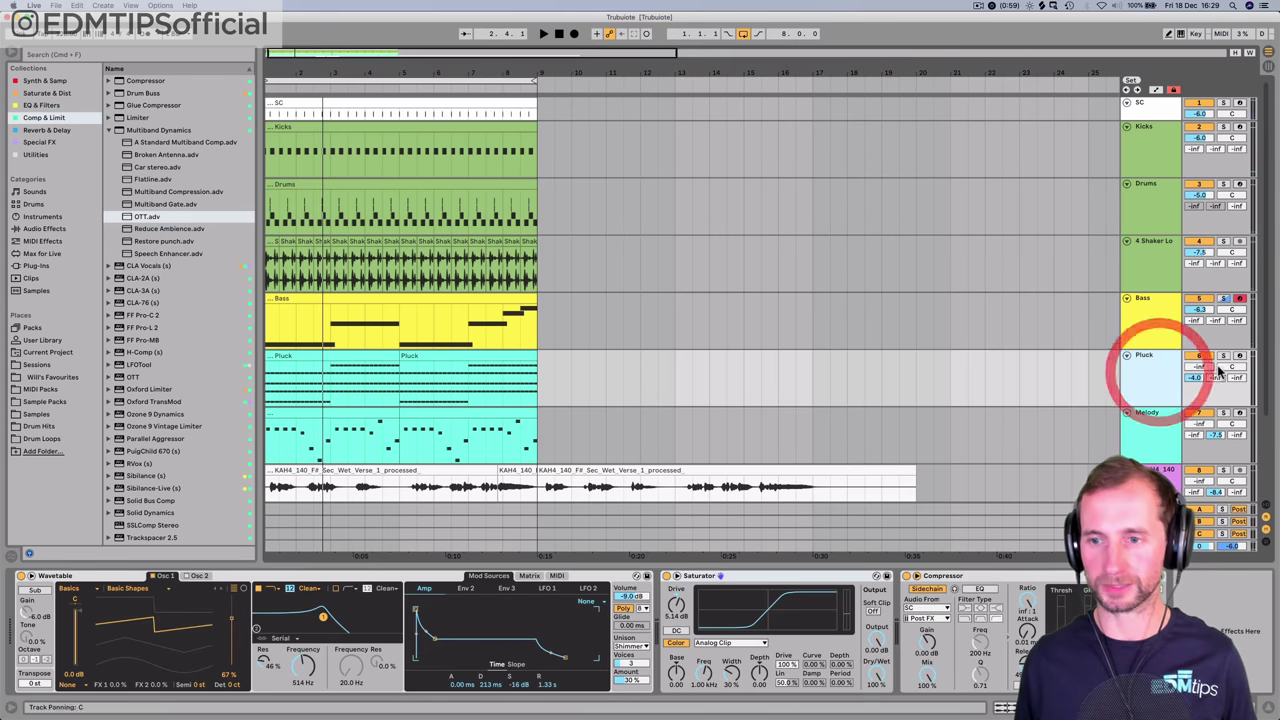
{"action": "key", "text": "space"}
{"action": "left_click_drag", "start_coordinate": [1201, 367], "coordinate": [1201, 335]}
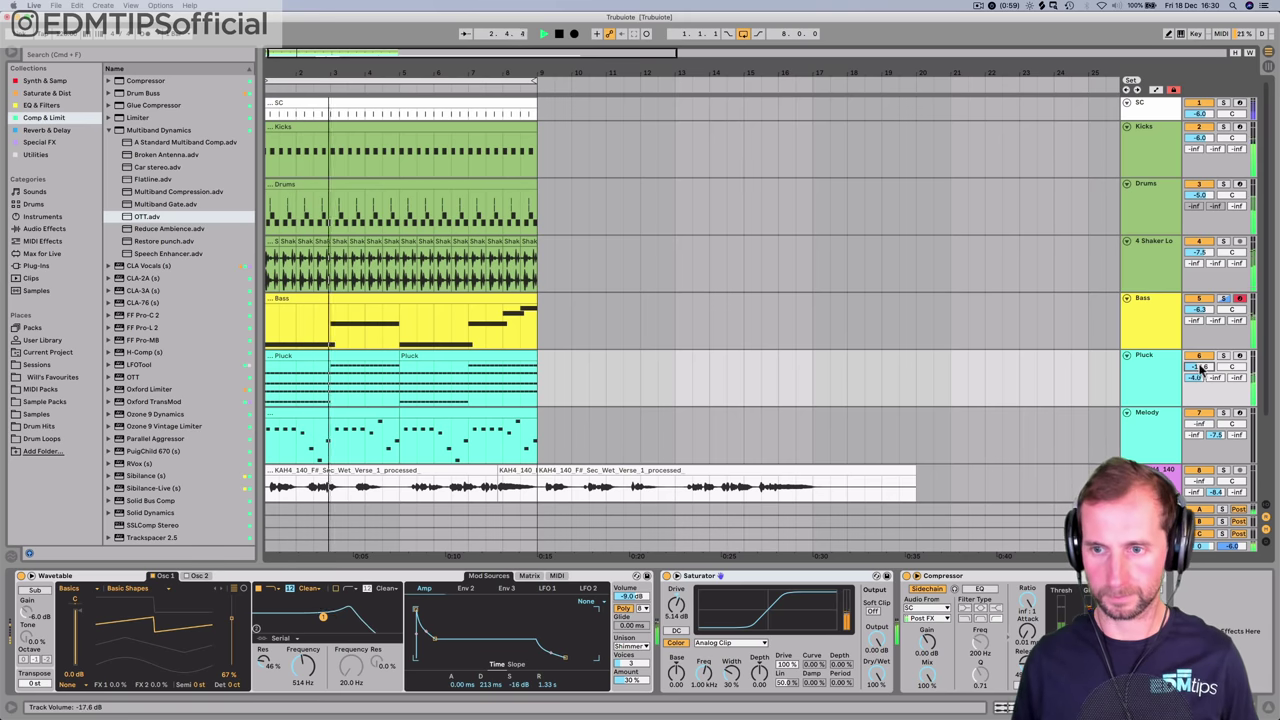
{"action": "left_click", "coordinate": [1153, 369]}
{"action": "key", "text": "space"}
- Duplicate the second Pluck clip twice to reach bar 17 and extend the loop length to 16.2.0
{"action": "left_click", "coordinate": [466, 355]}
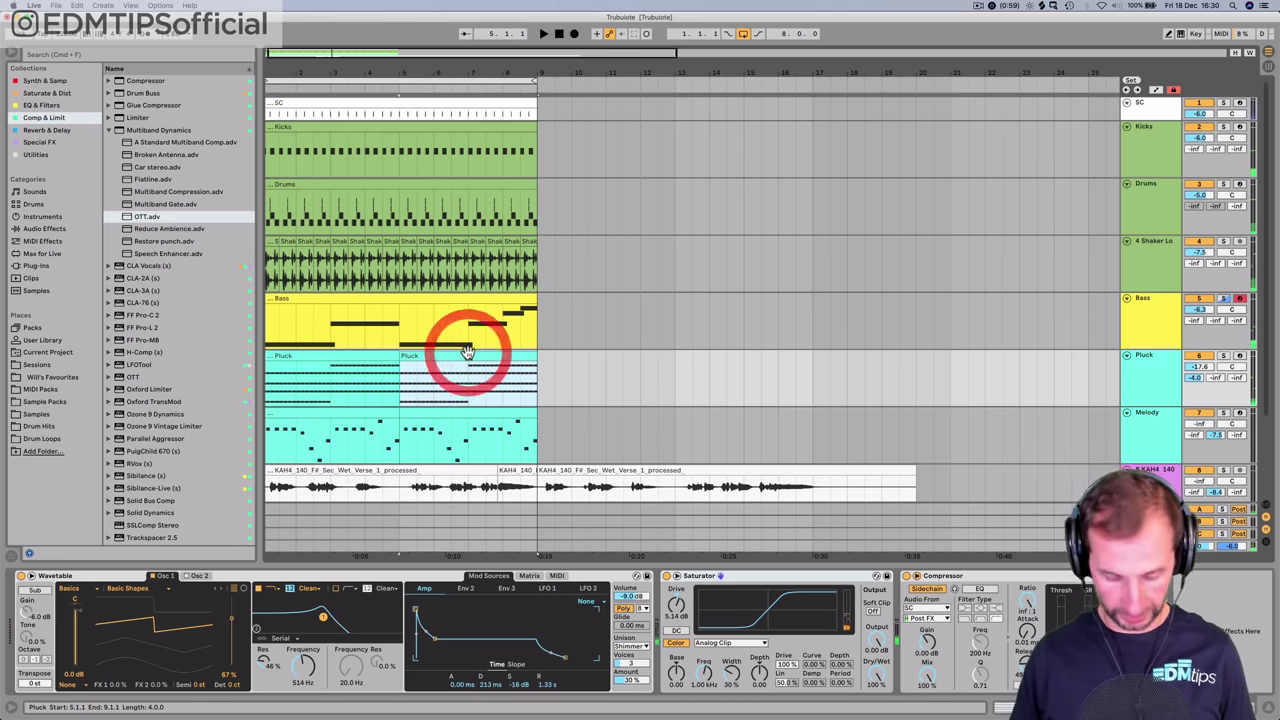
{"action": "key", "text": "ctrl+d"}
{"action": "key", "text": "ctrl+d"}
{"action": "left_click_drag", "start_coordinate": [531, 85], "coordinate": [829, 80]}
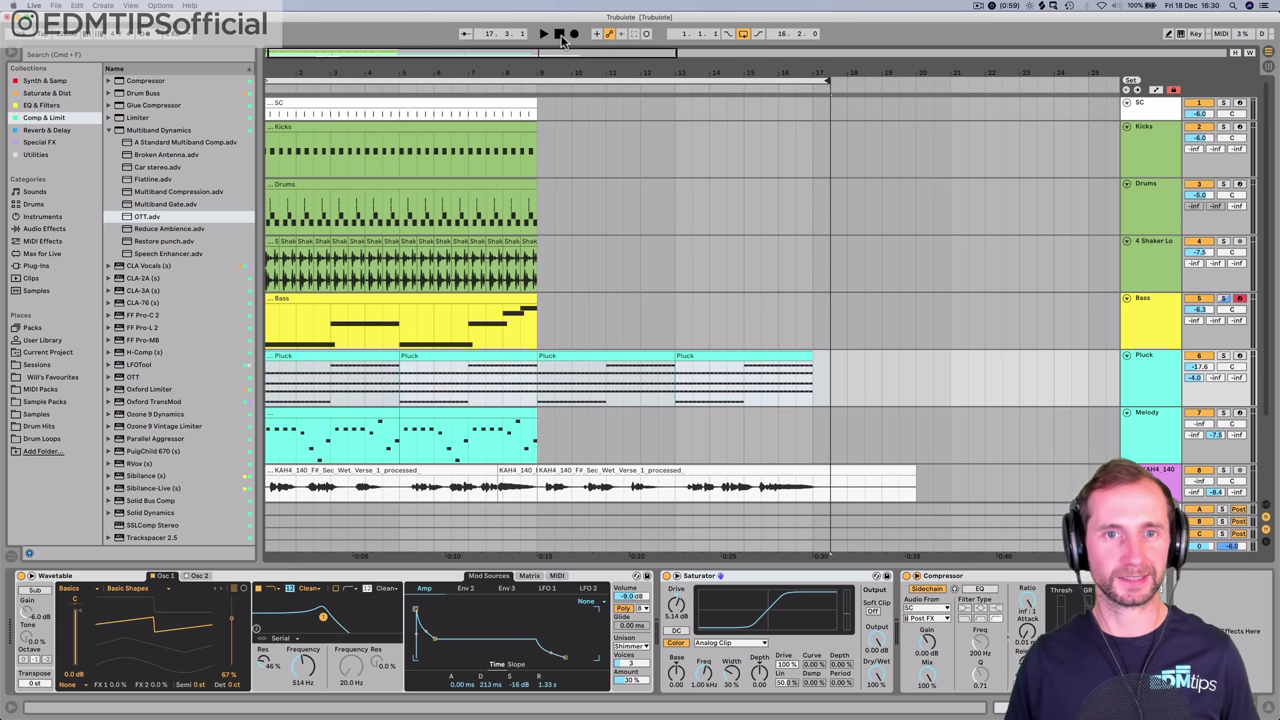
- Play from the start and balance the Melody track at -15.9 dB and the Pluck track at -10.9 dB
{"action": "left_click", "coordinate": [558, 34]}
{"action": "left_click", "coordinate": [1134, 371]}
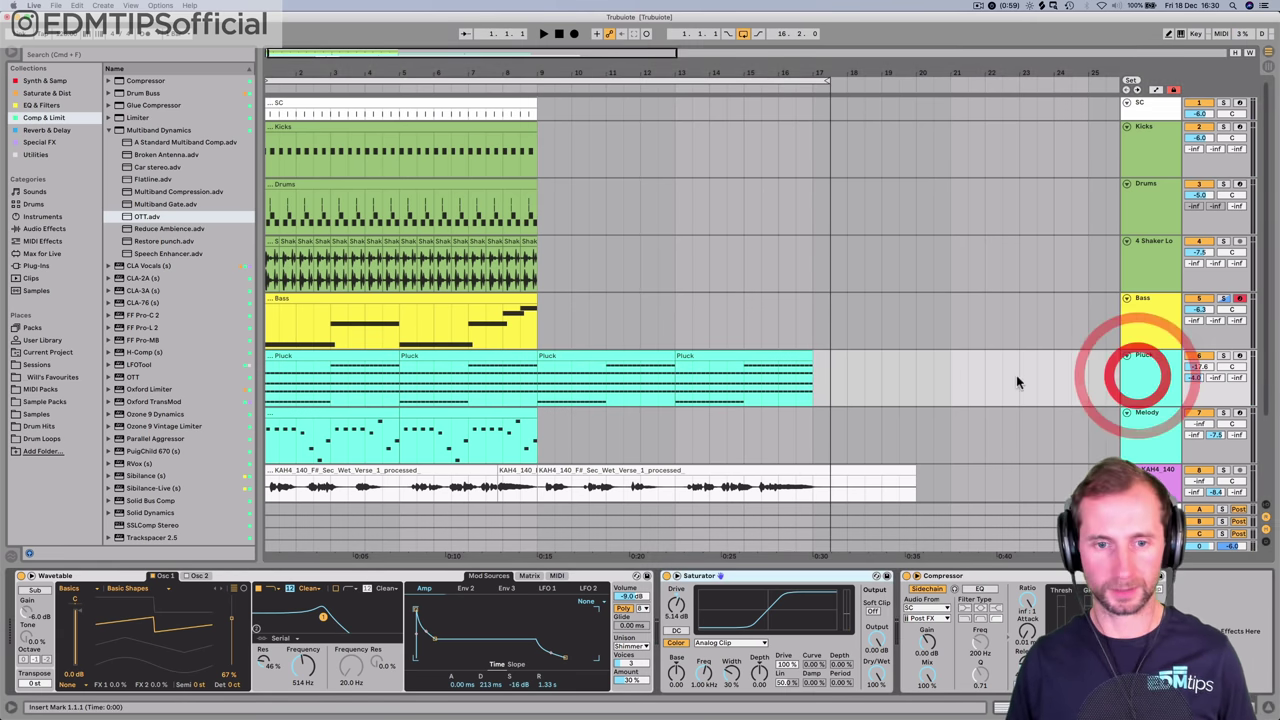
{"action": "key", "text": "space"}
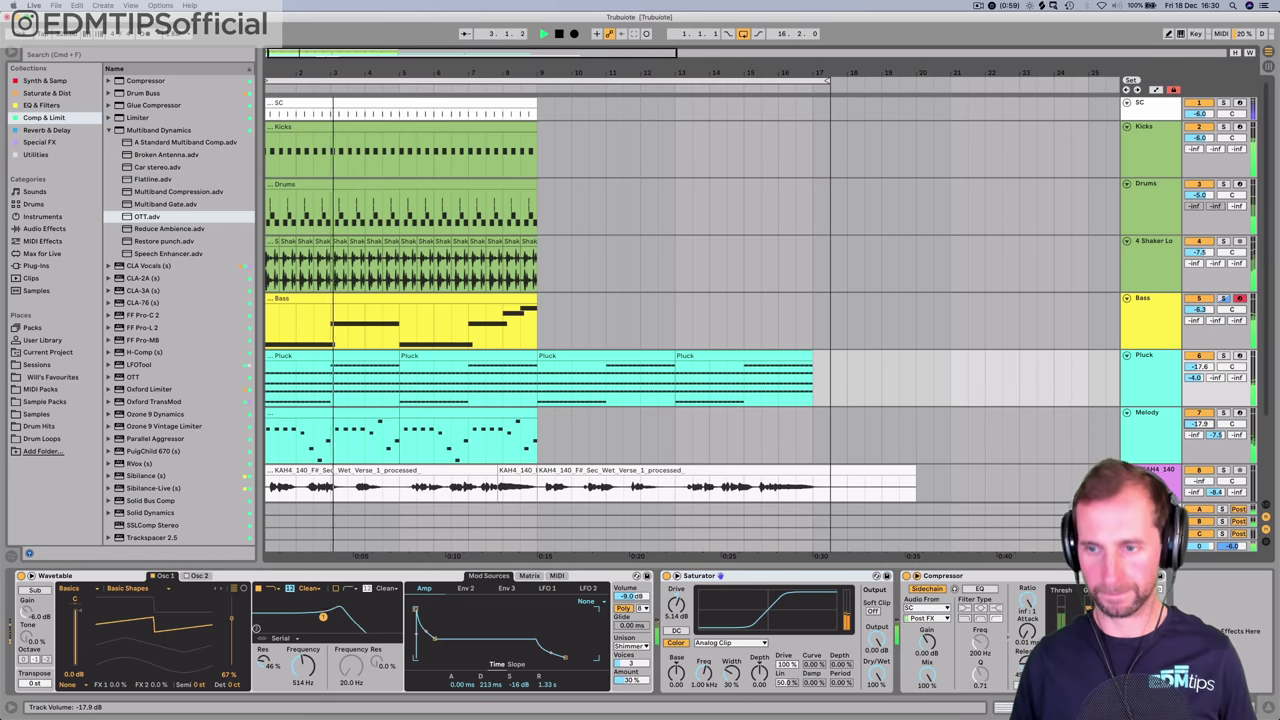
{"action": "left_click_drag", "start_coordinate": [1193, 426], "coordinate": [1193, 430]}
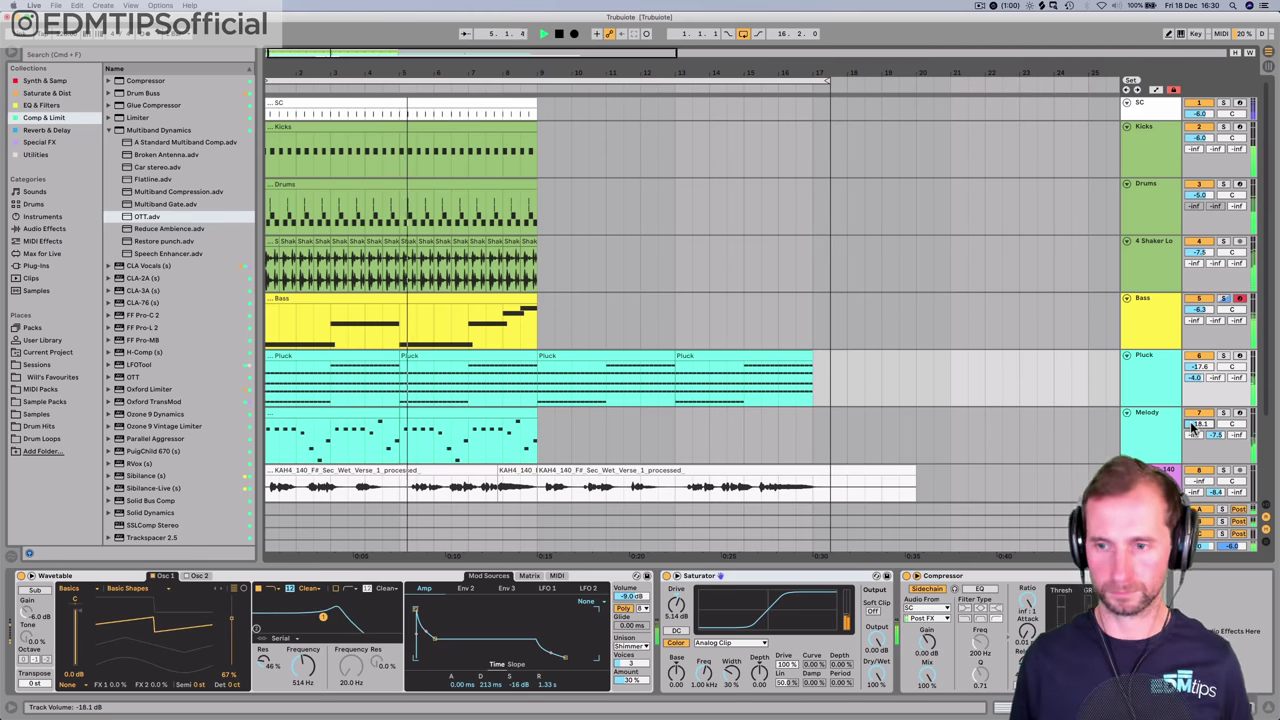
{"action": "left_click_drag", "start_coordinate": [1199, 424], "coordinate": [1199, 421]}
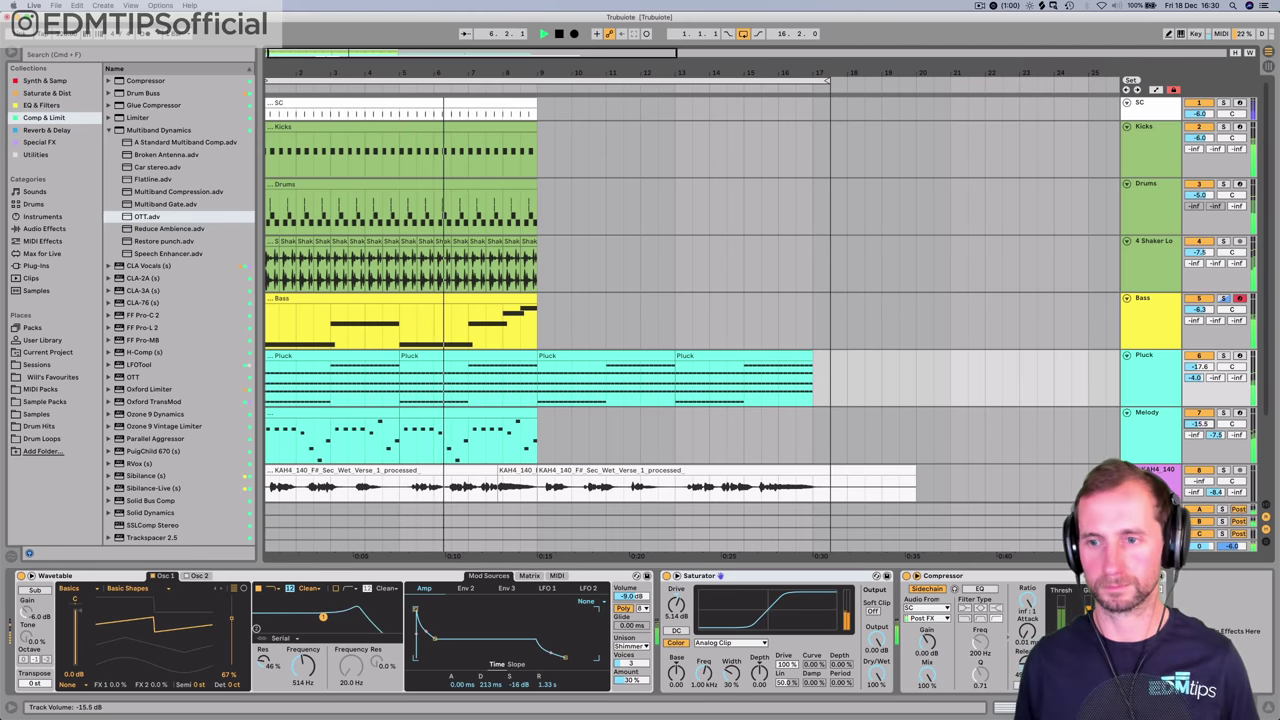
{"action": "left_click_drag", "start_coordinate": [1199, 366], "coordinate": [1199, 362]}
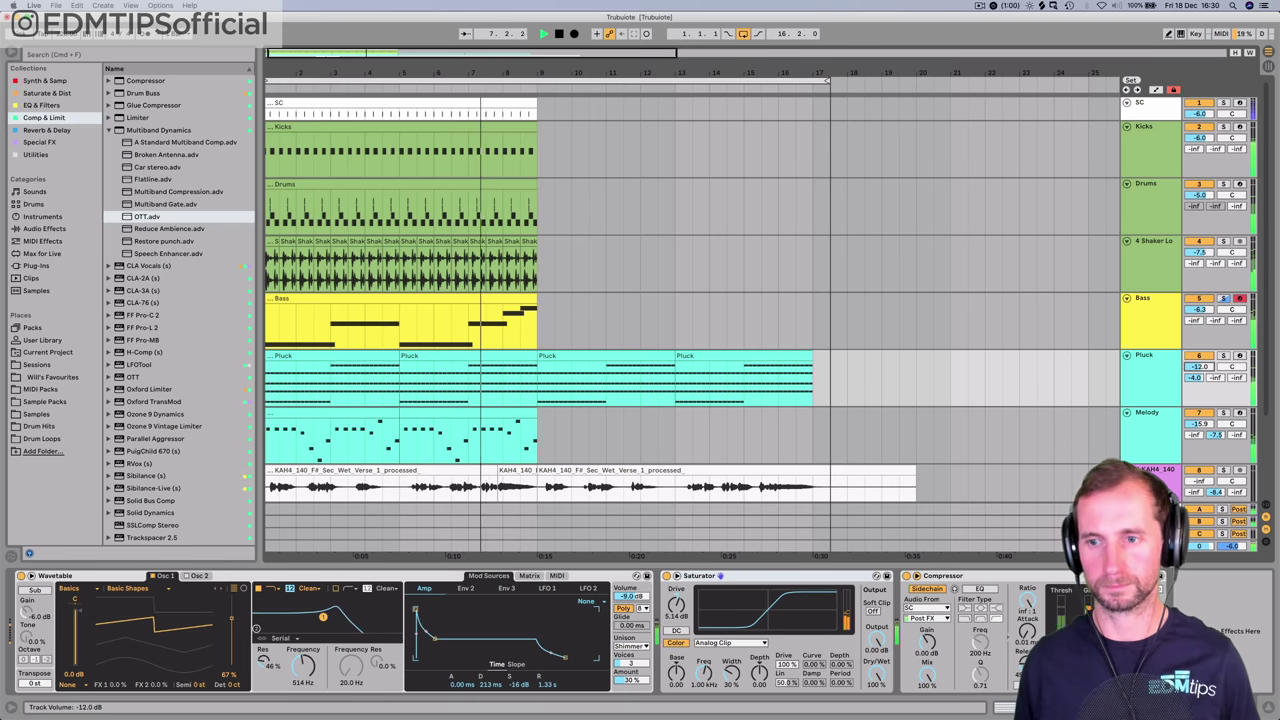
{"action": "left_click", "coordinate": [1145, 372]}
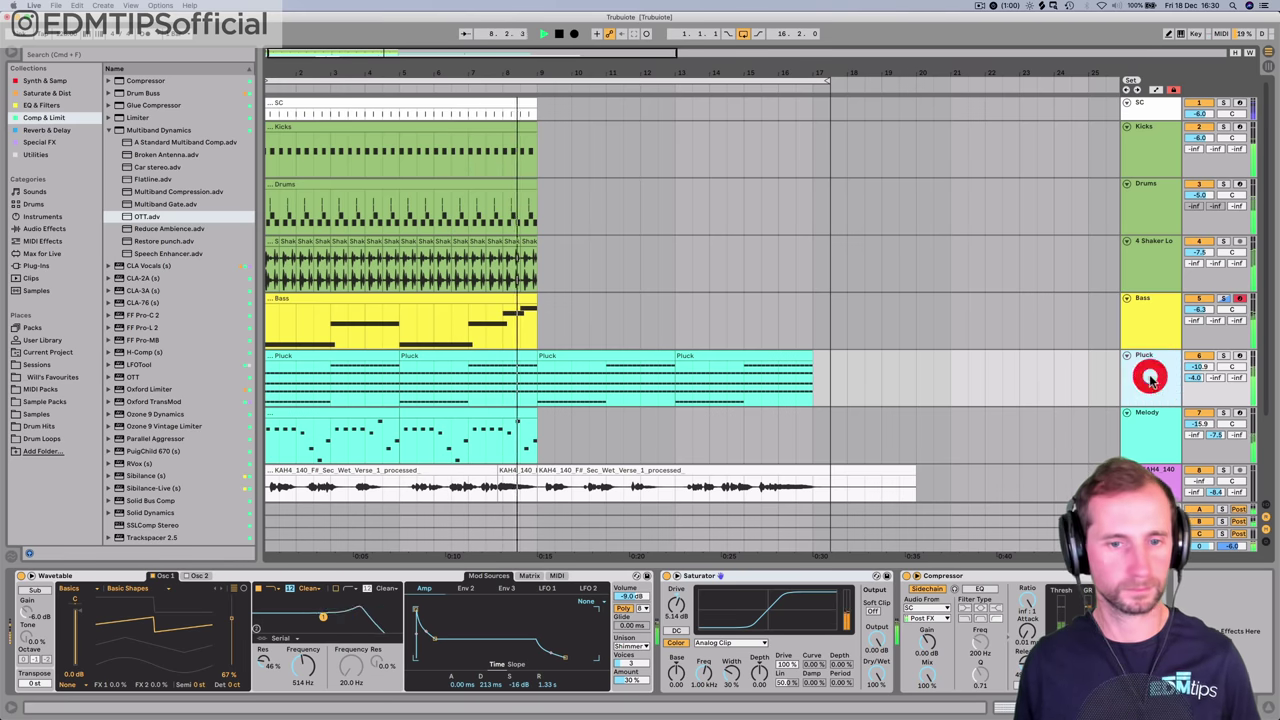
- Set the verse vocal track's volume to -5.2 dB and its Hall RVB send to -21.0 dB
{"action": "left_click", "coordinate": [1199, 481]}
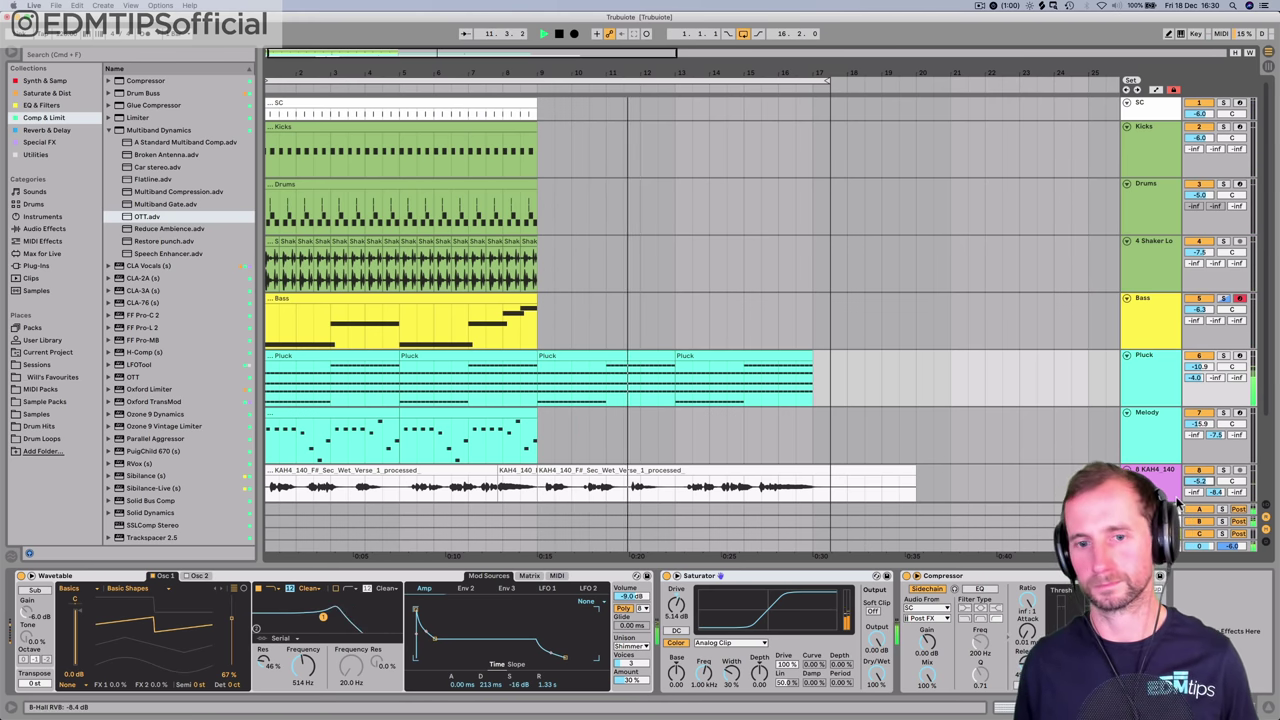
{"action": "double_click", "coordinate": [645, 467]}
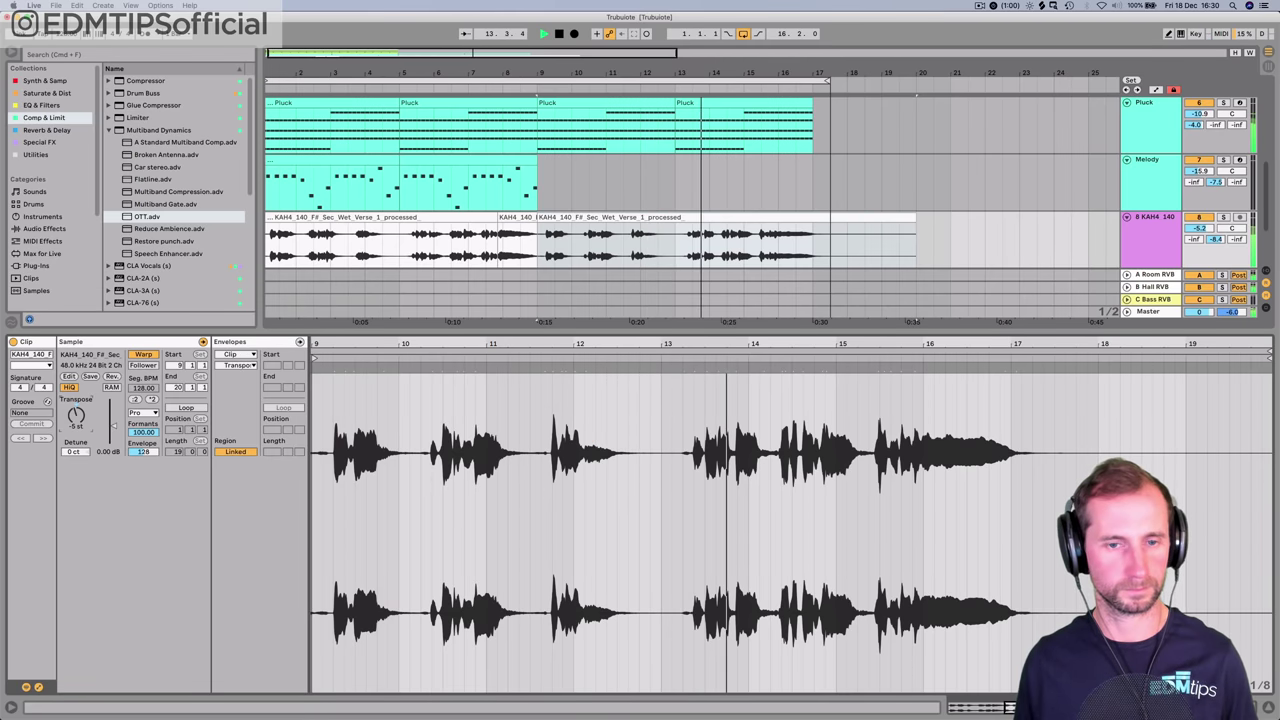
{"action": "key", "text": "shift+Tab"}
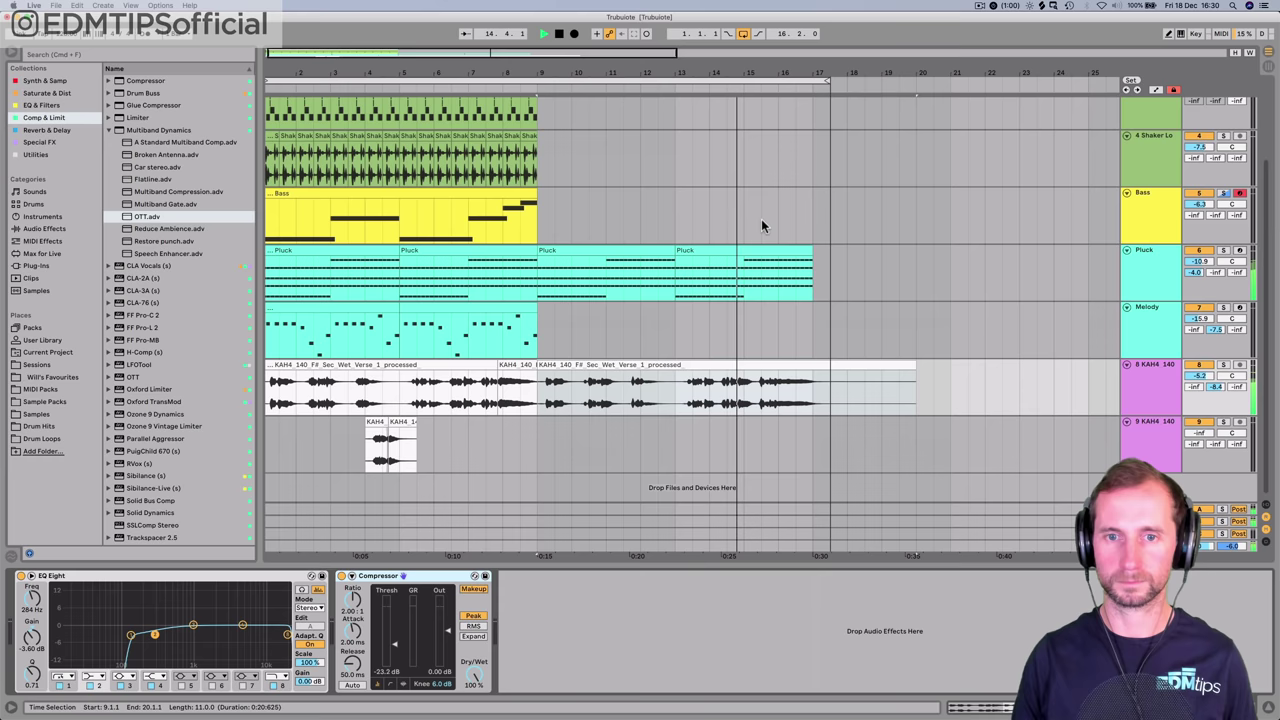
{"action": "left_click_drag", "start_coordinate": [1211, 390], "coordinate": [1214, 391]}
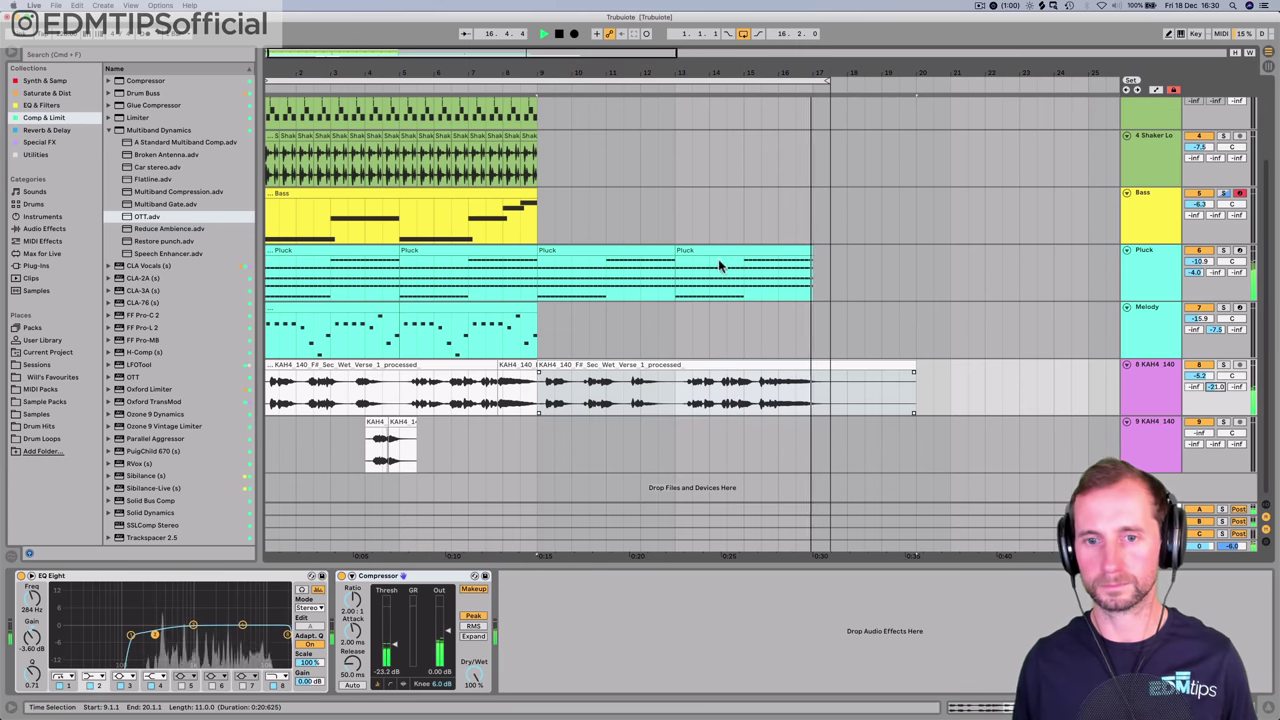
- Replay the arrangement from the beginning and show the Pluck track's devices
{"action": "key", "text": "space"}
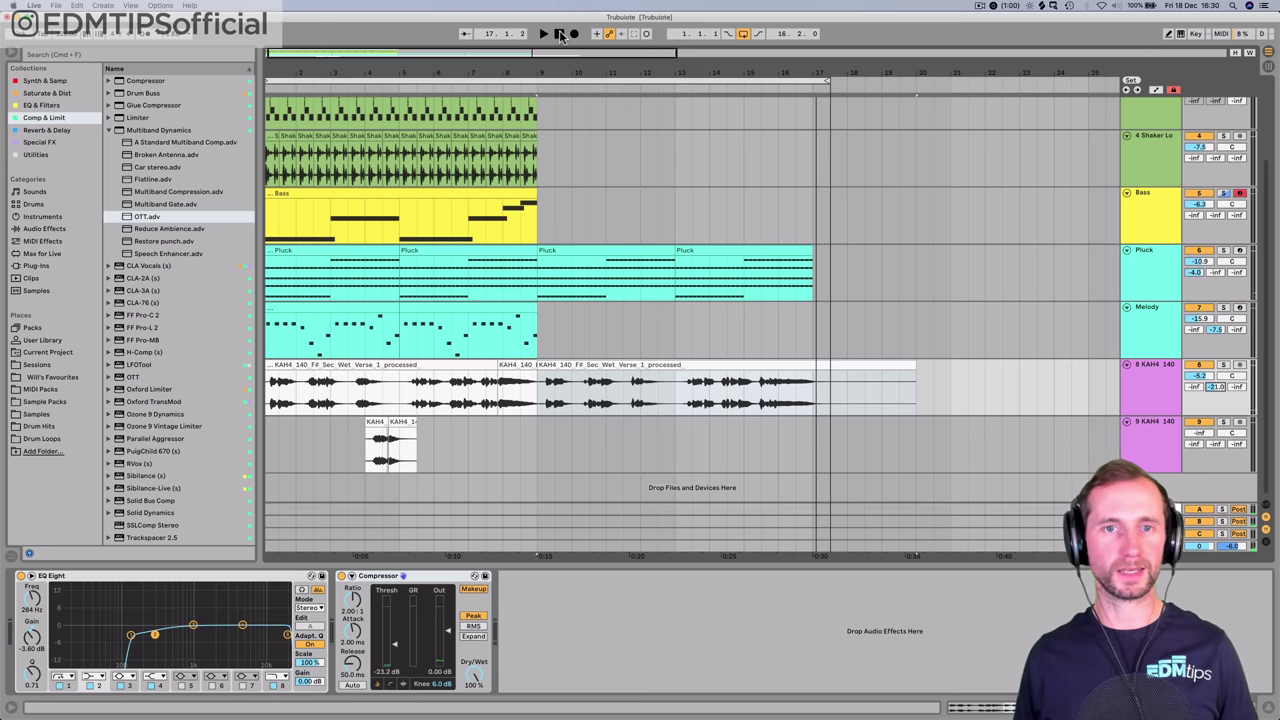
{"action": "left_click", "coordinate": [560, 34]}
{"action": "key", "text": "space"}
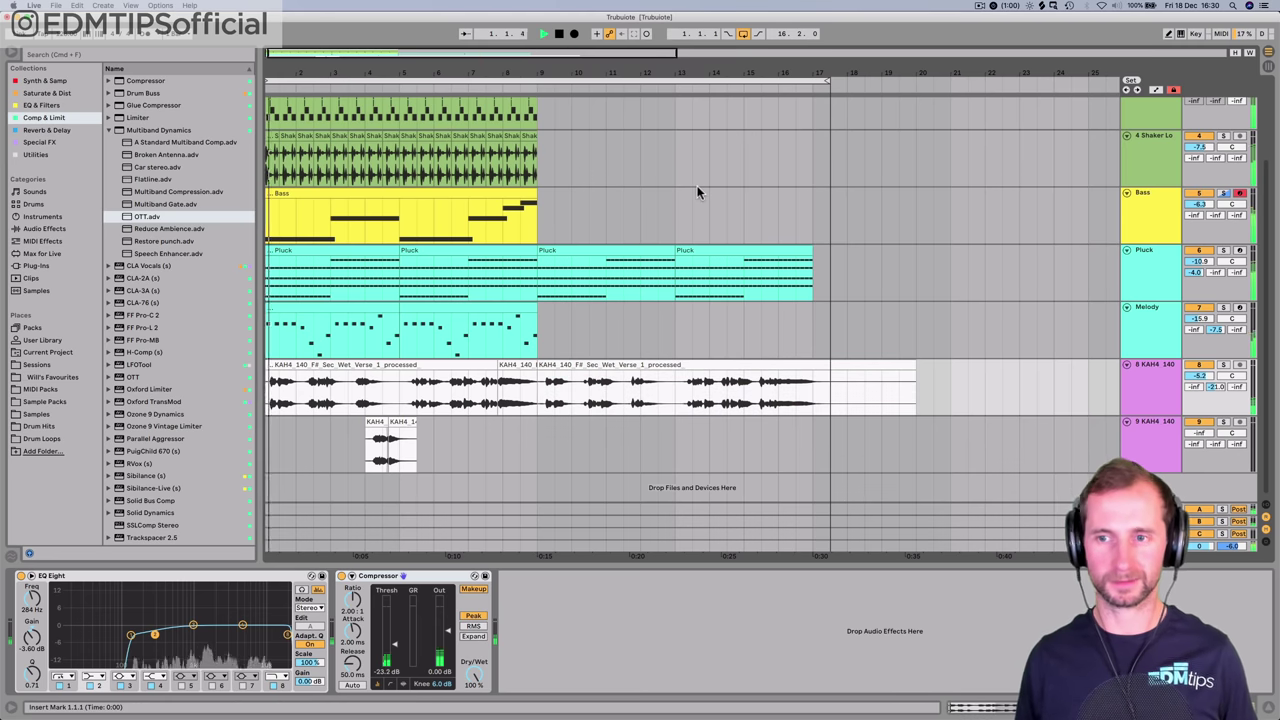
{"action": "left_click", "coordinate": [1160, 282]}
{"action": "scroll", "coordinate": [1158, 270], "scroll_direction": "up", "scroll_amount": 3}
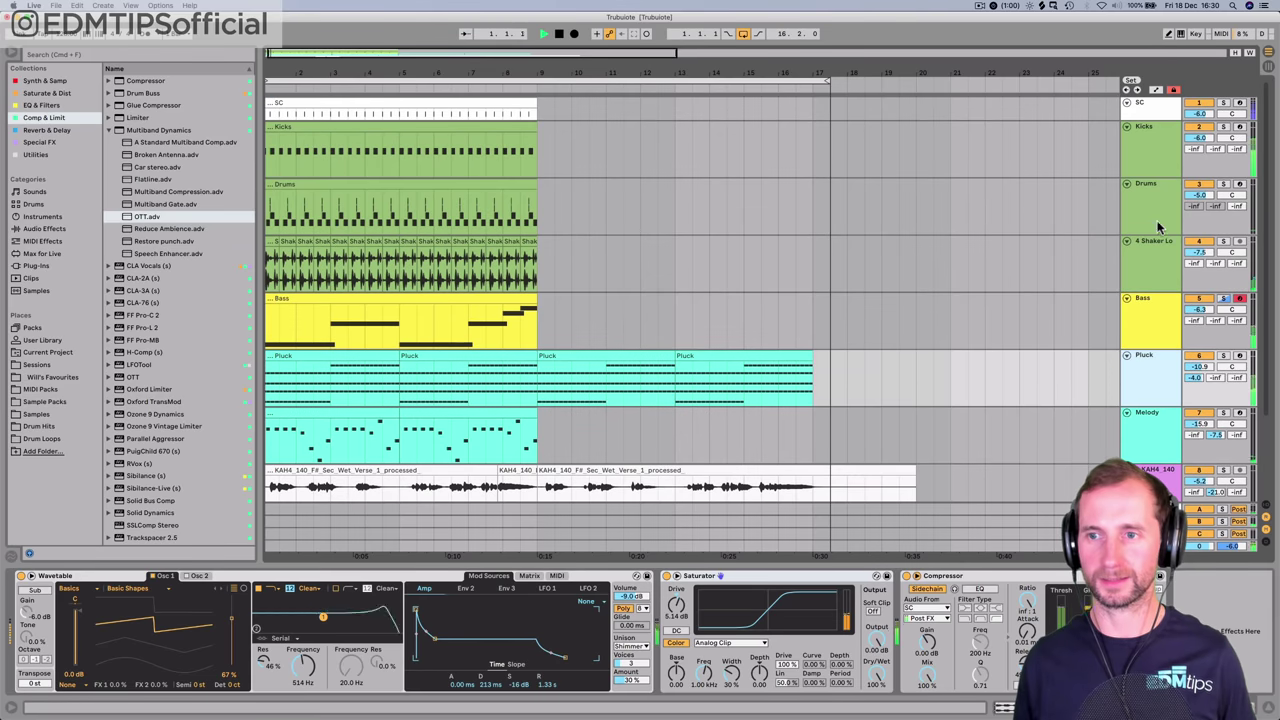
- Set the Drums track's volume to 0.9 dB and check the levels in the mixer
{"action": "left_click_drag", "start_coordinate": [1199, 192], "coordinate": [1199, 194]}
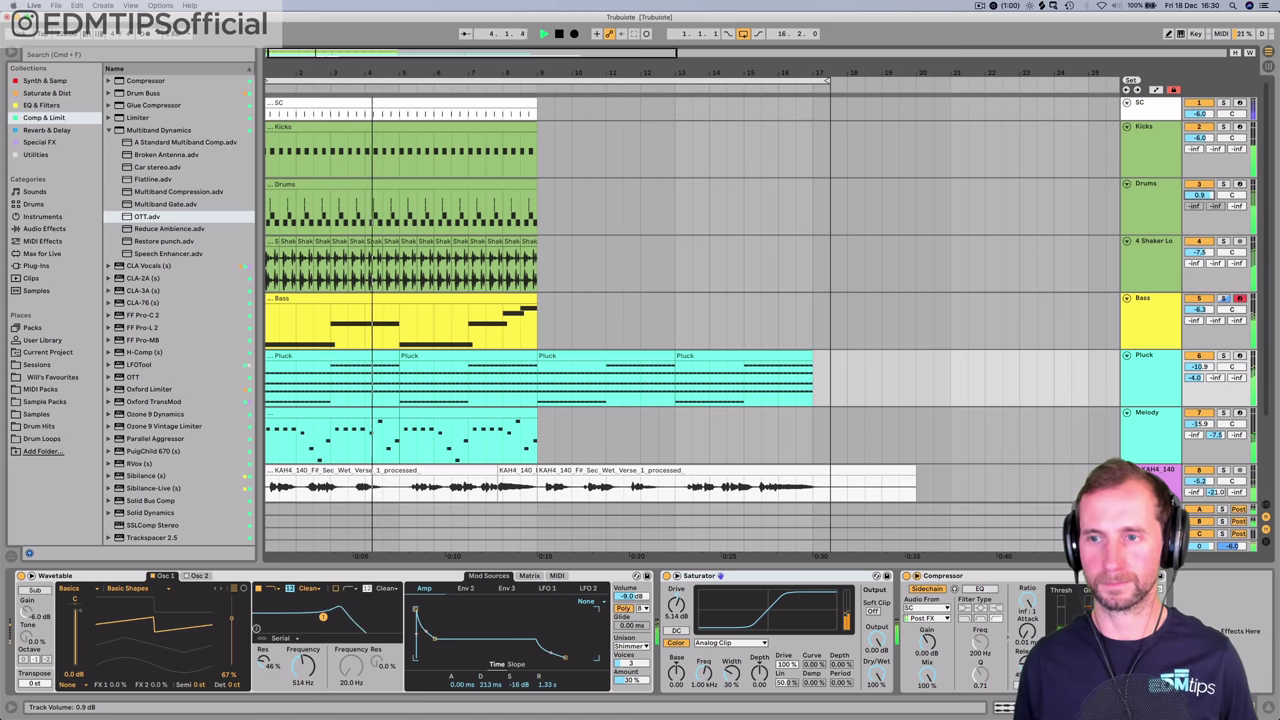
{"action": "key", "text": "Tab"}
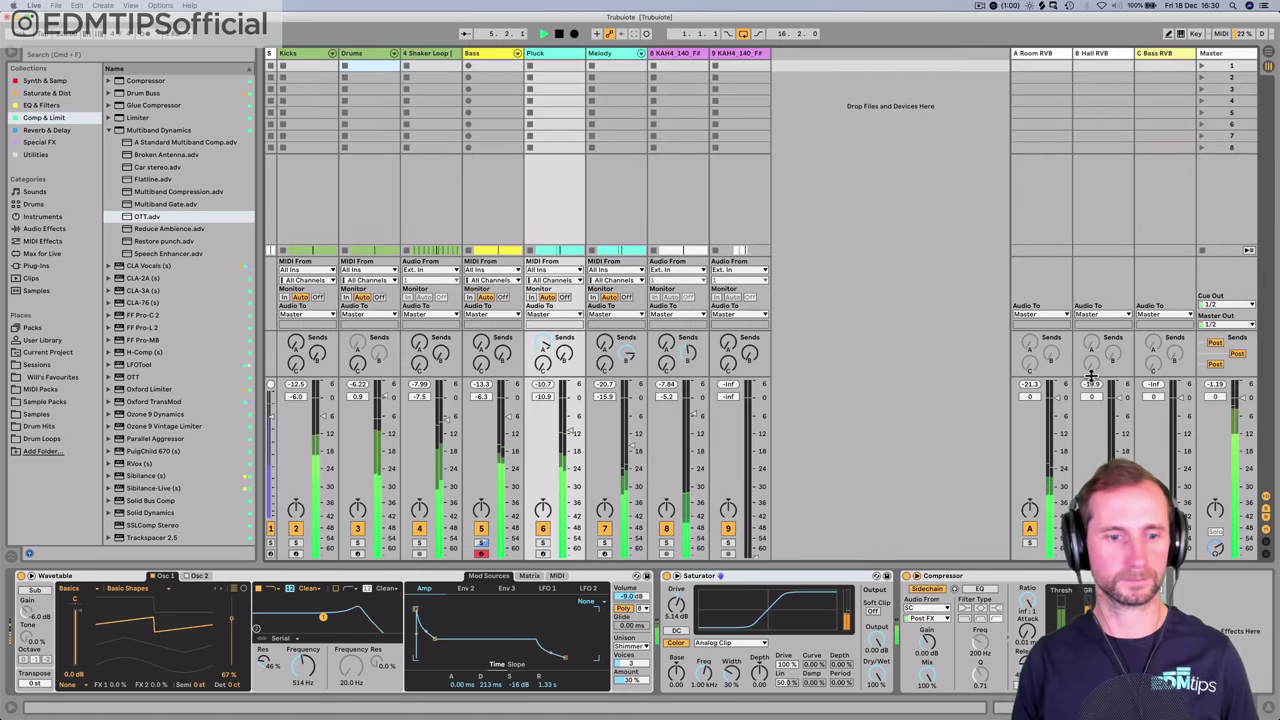
{"action": "key", "text": "Tab"}
- Compare the mix with the master track's Drum Buss bypassed and re-enabled, replaying the loop from the start
{"action": "left_click", "coordinate": [1148, 546]}
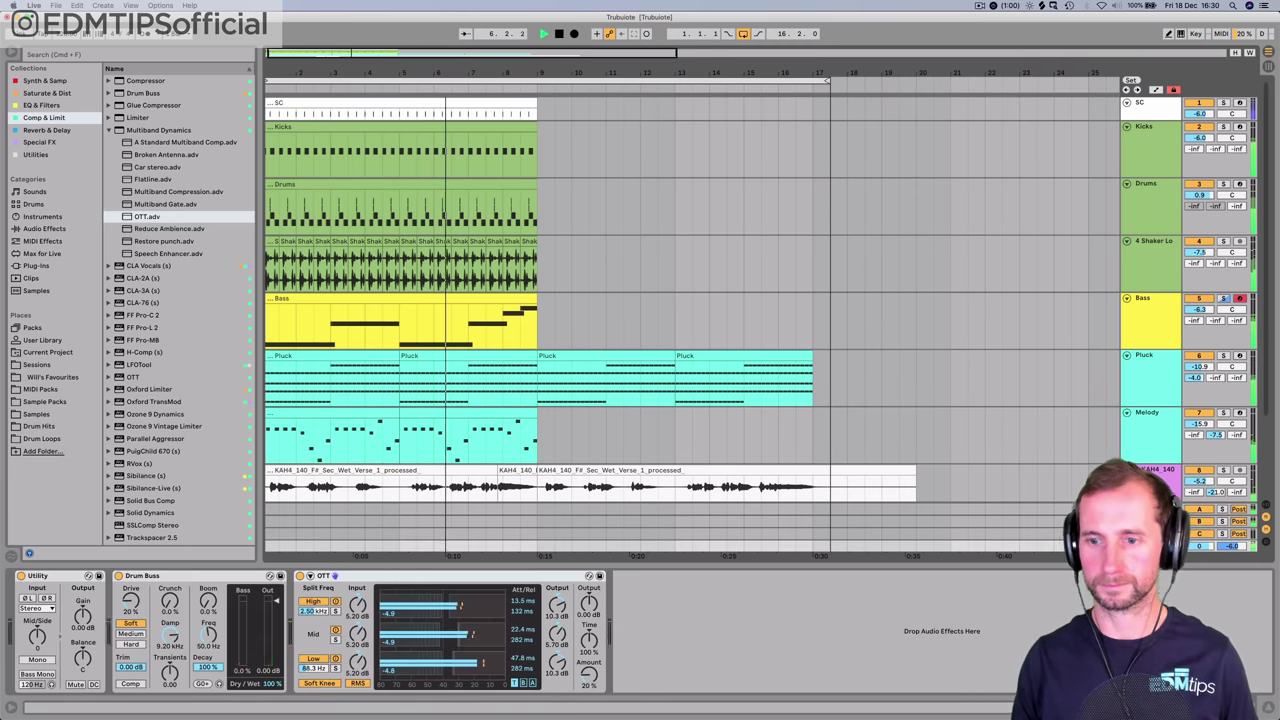
{"action": "left_click", "coordinate": [118, 576]}
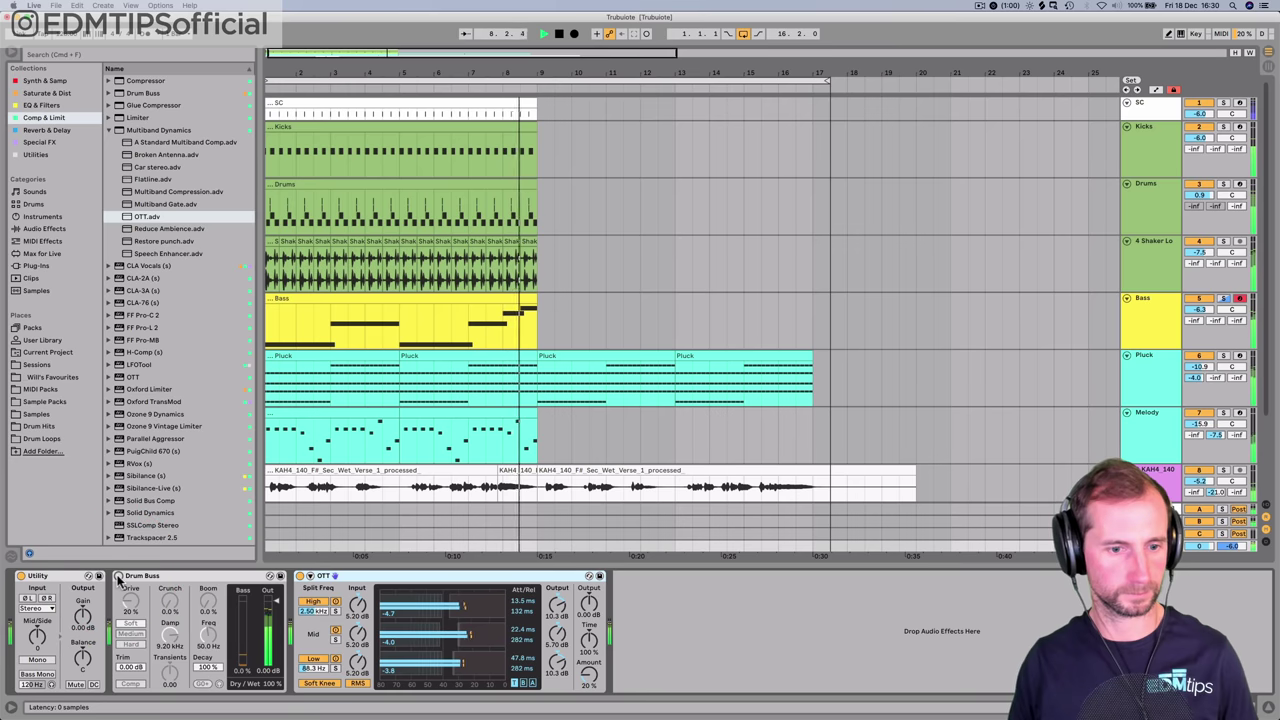
{"action": "left_click", "coordinate": [118, 576]}
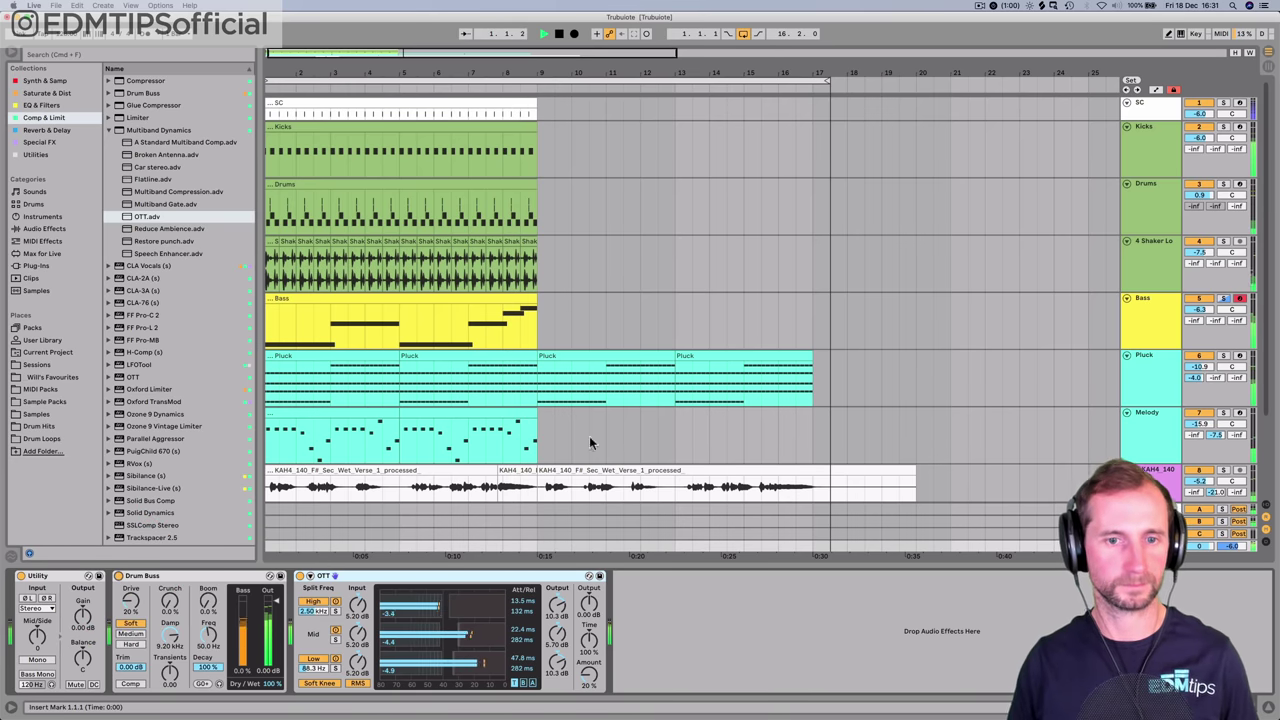
{"action": "key", "text": "space"}
{"action": "key", "text": "space"}
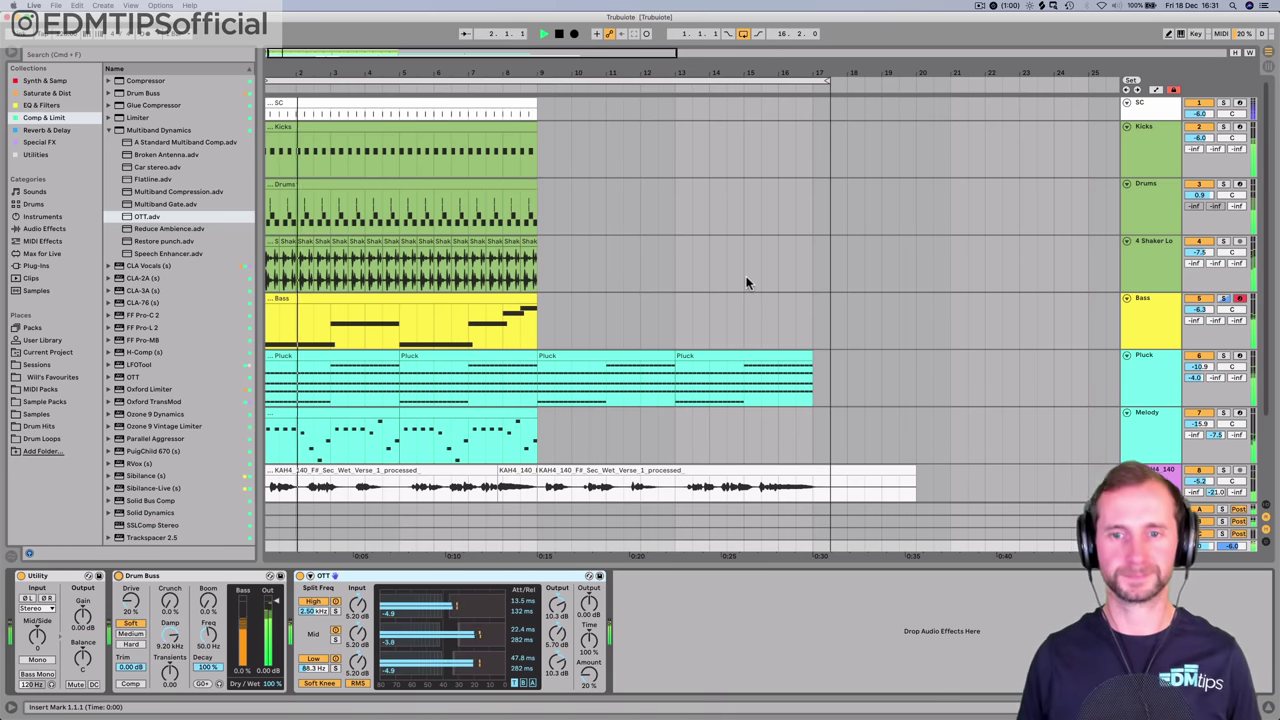
- Lower the Pluck track's Wavetable filter frequency to 51.0 Hz and set the Melody track's volume to -11.5 dB
{"action": "key", "text": "space"}
{"action": "scroll", "coordinate": [670, 298], "scroll_direction": "down", "scroll_amount": 3}
{"action": "left_click", "coordinate": [1158, 292]}
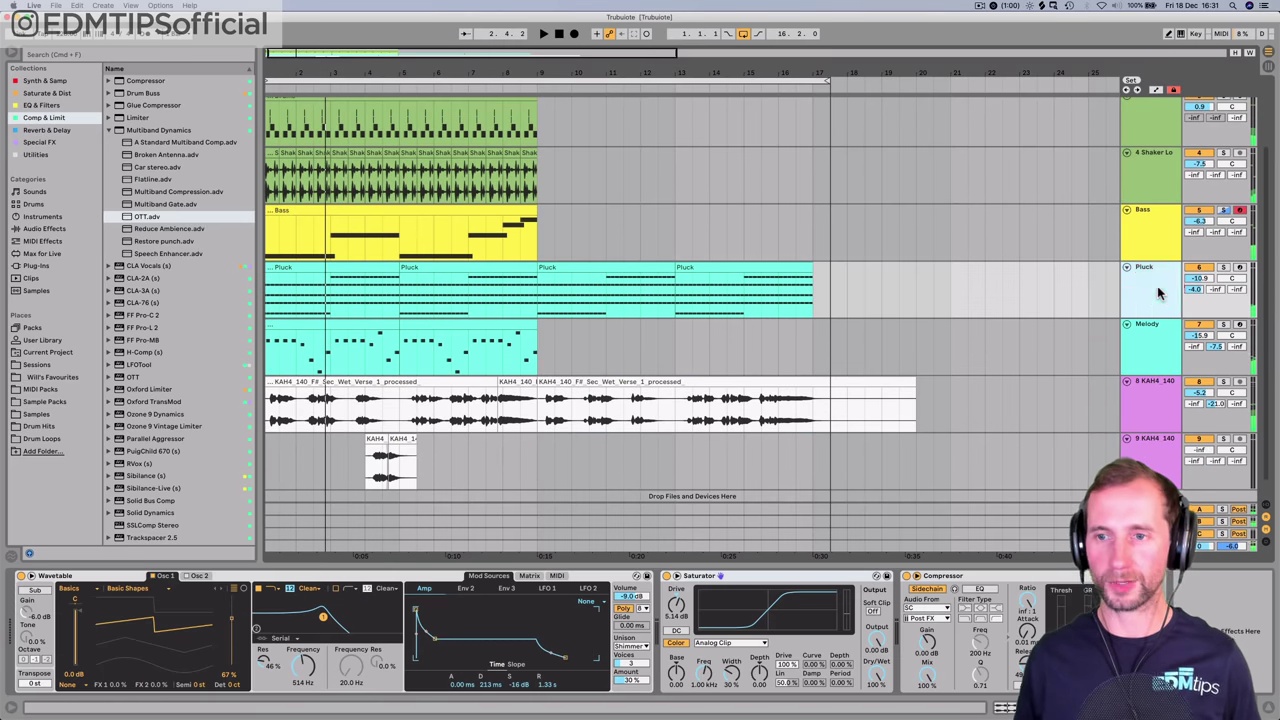
{"action": "left_click_drag", "start_coordinate": [310, 673], "coordinate": [310, 695]}
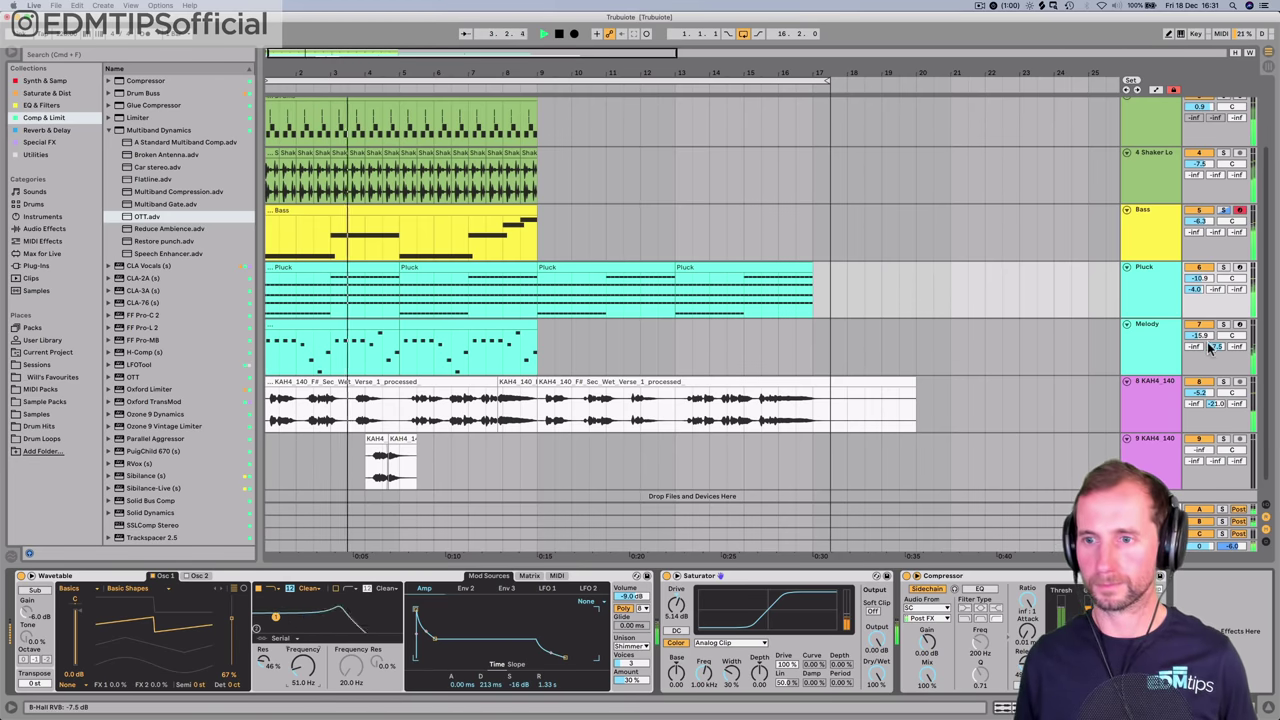
{"action": "left_click_drag", "start_coordinate": [1200, 336], "coordinate": [1205, 338]}
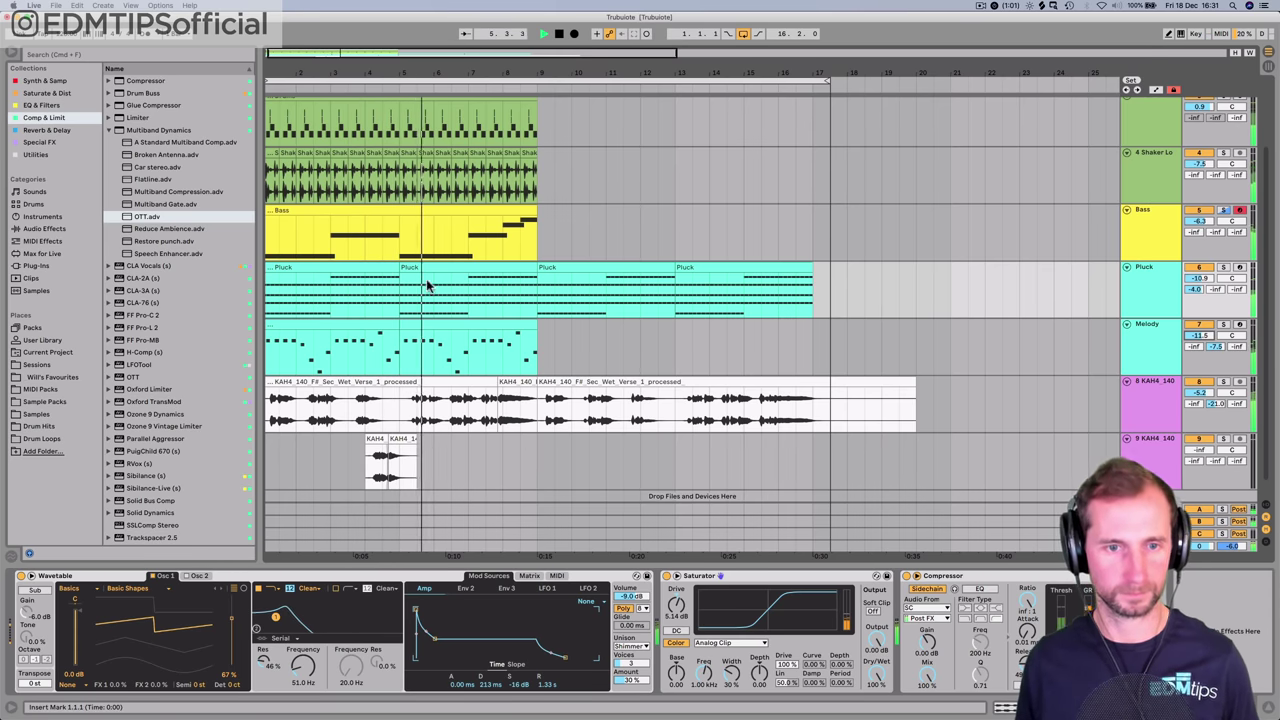
- Copy the second Melody clip to bar 13 and set the verse vocal track's Hall RVB send to -12.8 dB
{"action": "left_click", "coordinate": [478, 323]}
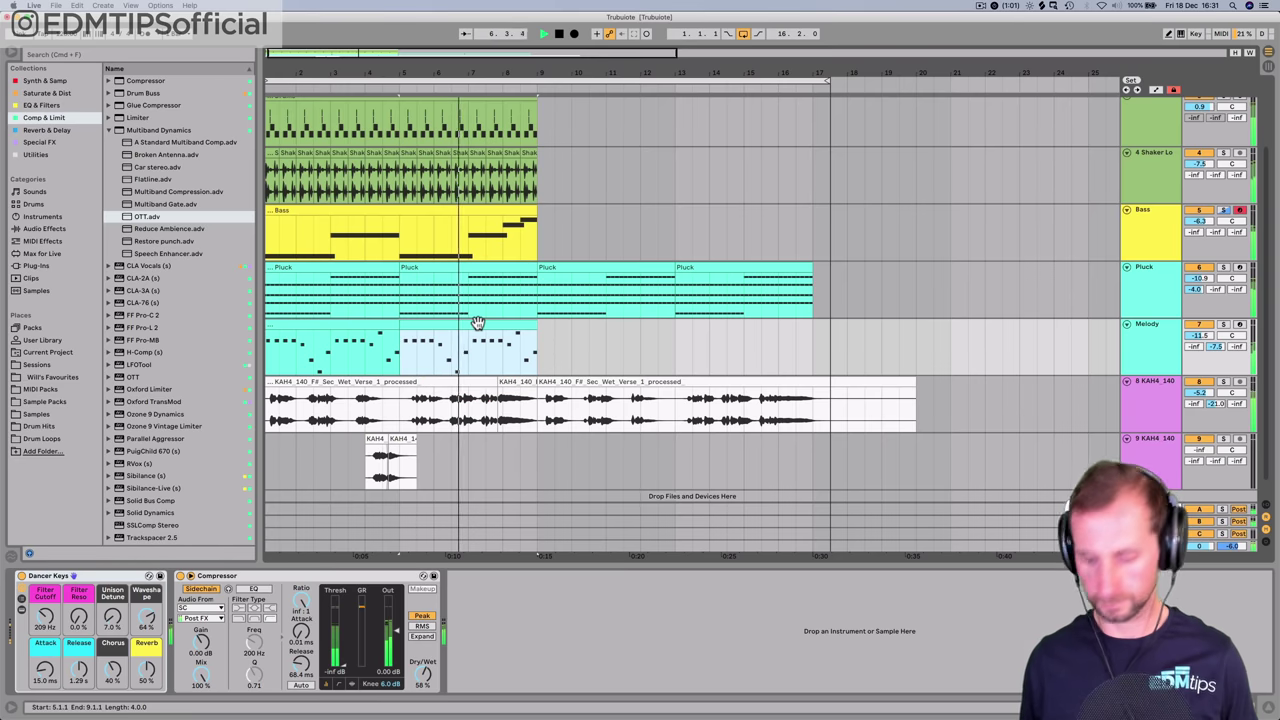
{"action": "left_click_drag", "start_coordinate": [478, 323], "coordinate": [754, 343]}
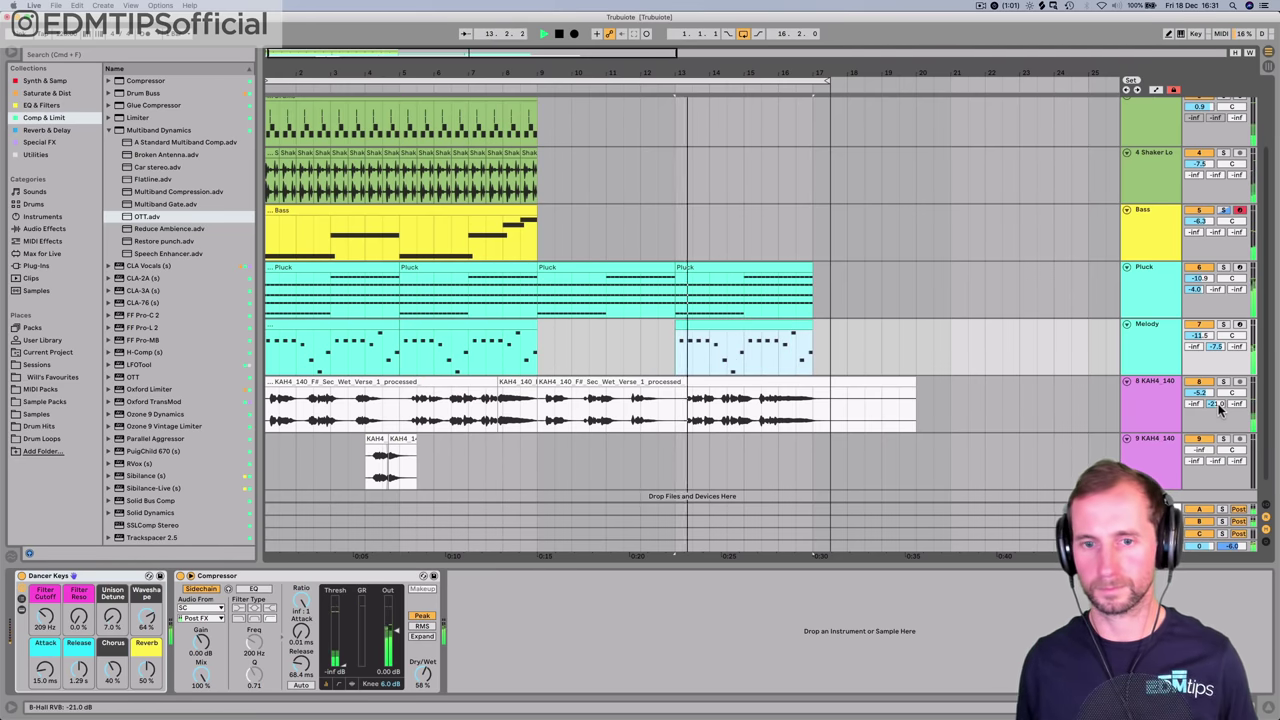
{"action": "left_click_drag", "start_coordinate": [1215, 403], "coordinate": [1215, 401]}
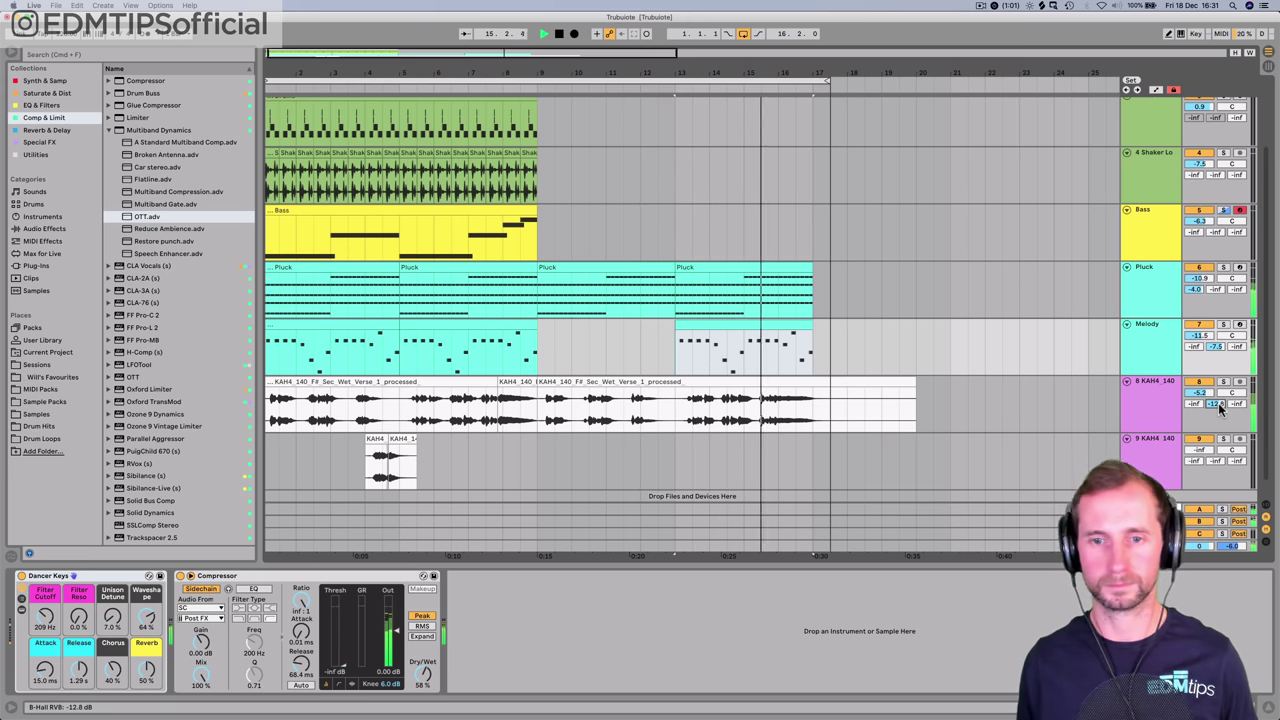
- Extend the loop length to 20.0.0, stop playback and move the copied Melody clip to bar 17
{"action": "left_click_drag", "start_coordinate": [827, 82], "coordinate": [946, 89]}
{"action": "key", "text": "space"}
{"action": "left_click", "coordinate": [766, 326]}
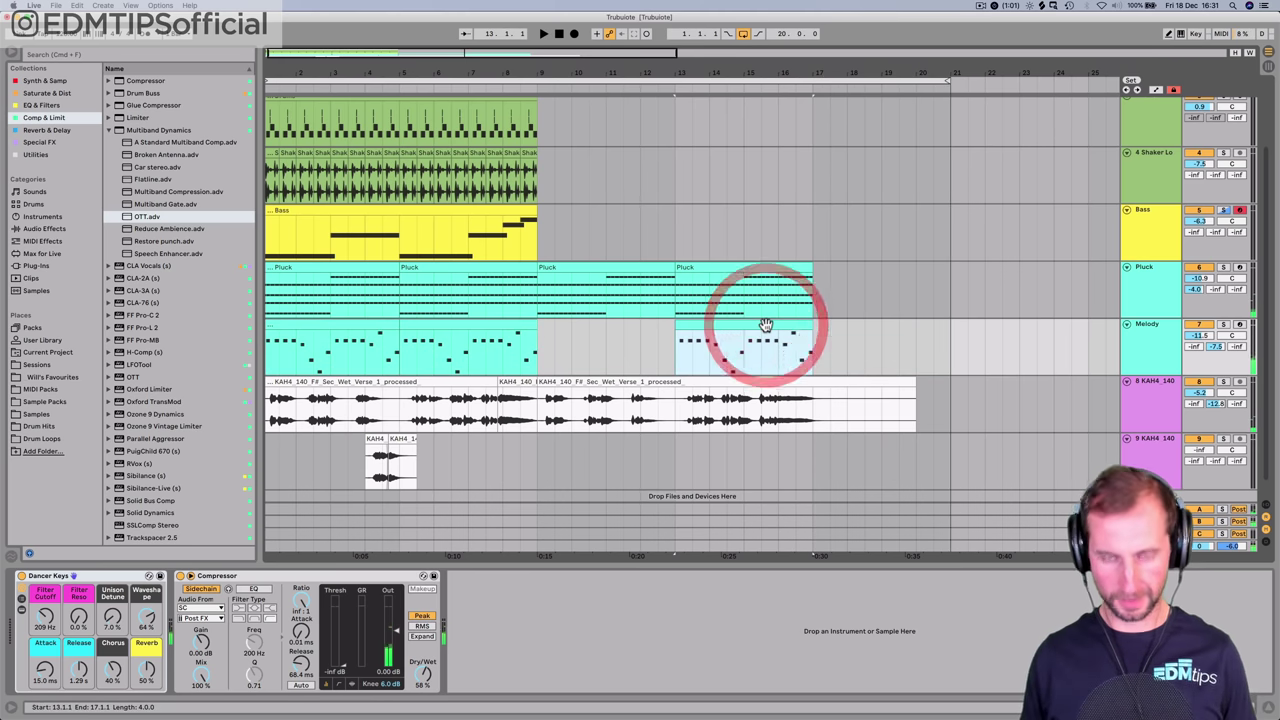
{"action": "left_click_drag", "start_coordinate": [766, 326], "coordinate": [906, 344]}
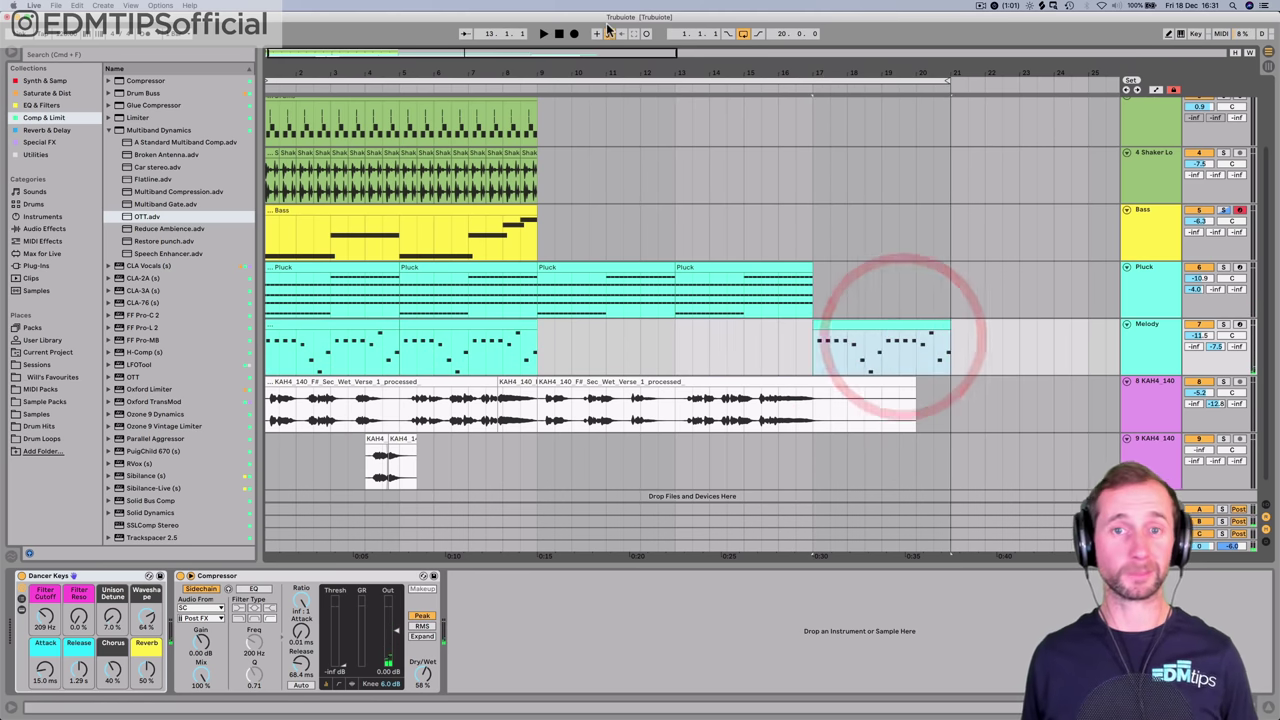
{"action": "left_click", "coordinate": [561, 36]}
- Find the Echo effect among the reverb and delay devices and add a new return track after Bass RVB
{"action": "key", "text": "Tab"}
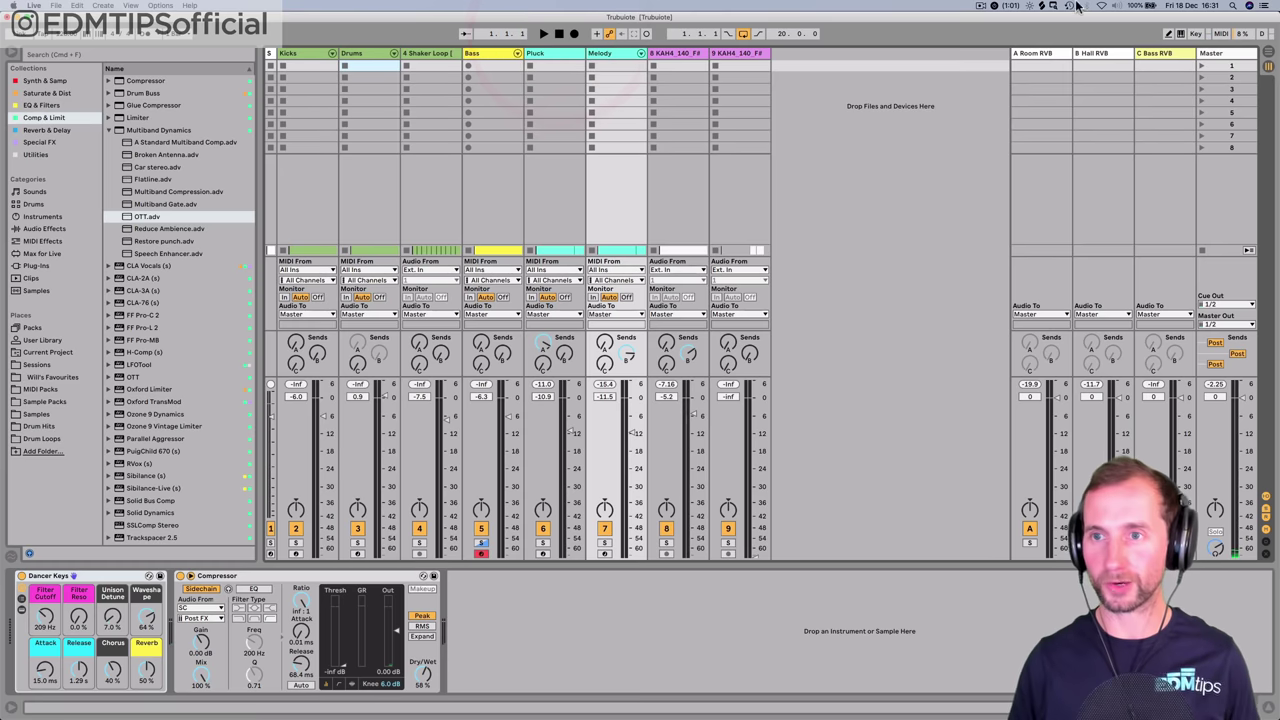
{"action": "left_click", "coordinate": [1186, 56]}
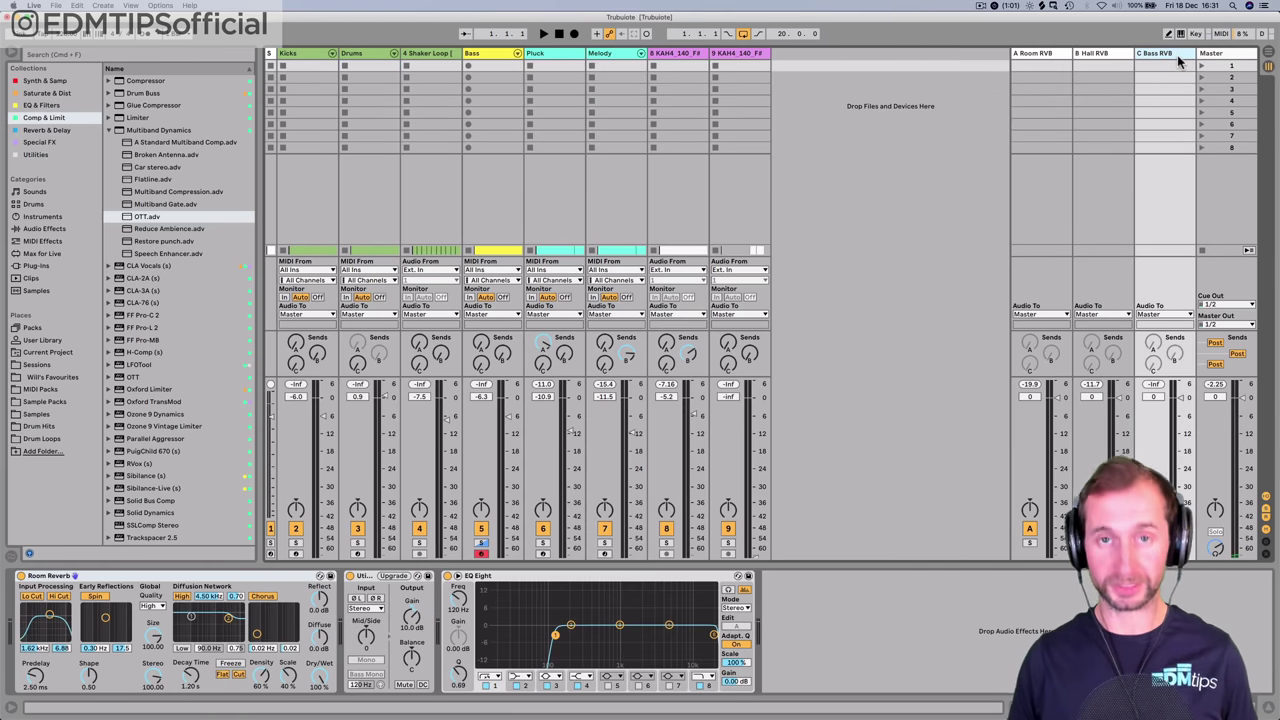
{"action": "left_click", "coordinate": [40, 105]}
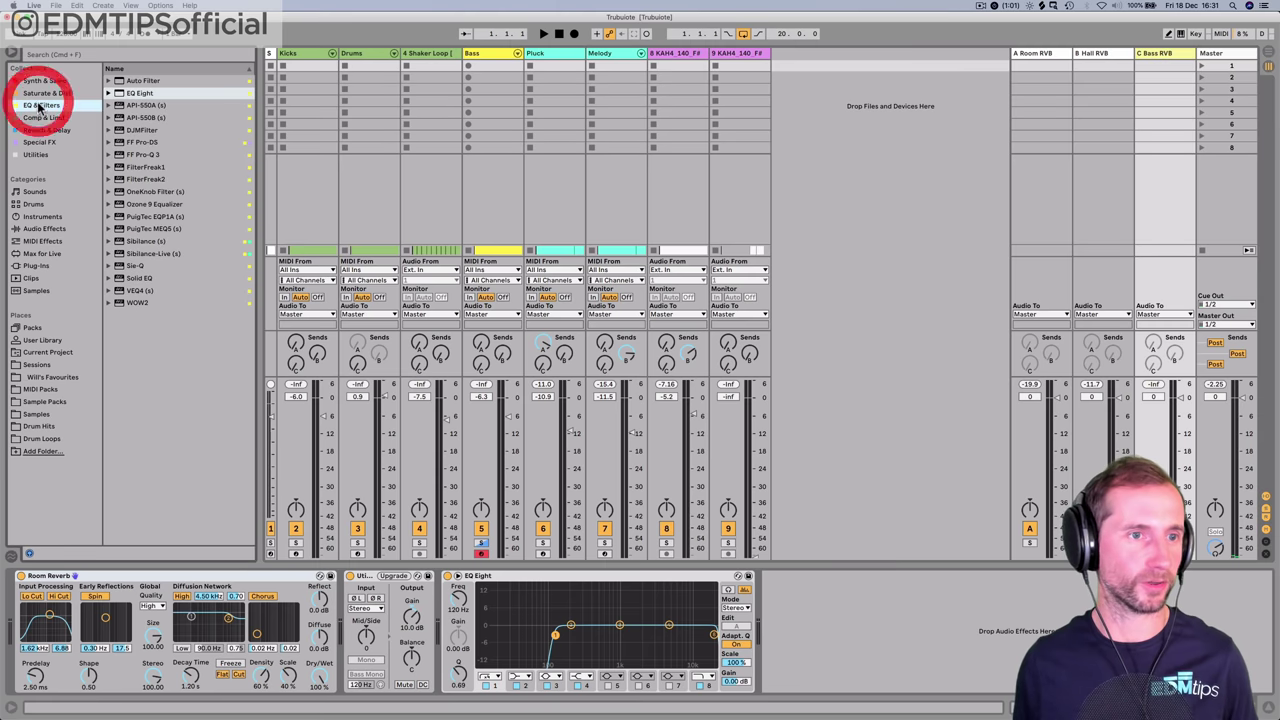
{"action": "left_click", "coordinate": [46, 130]}
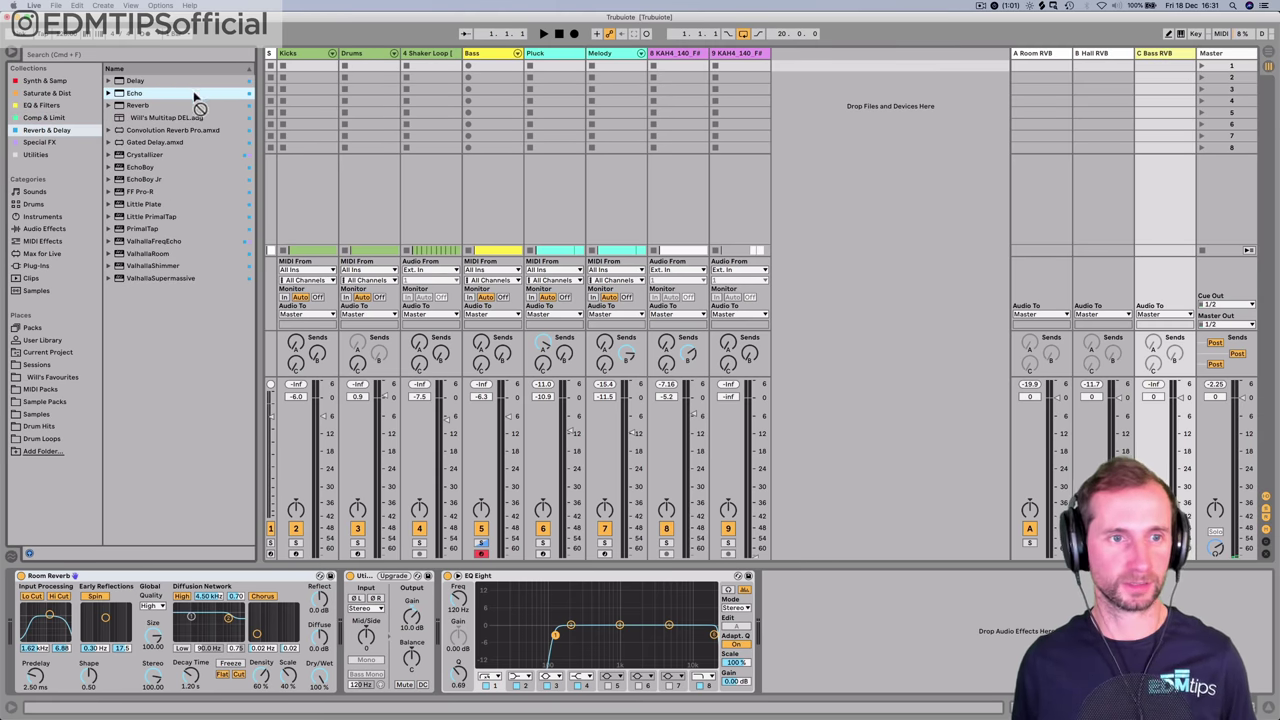
{"action": "left_click_drag", "start_coordinate": [195, 97], "coordinate": [636, 84]}
{"action": "left_click", "coordinate": [1160, 56]}
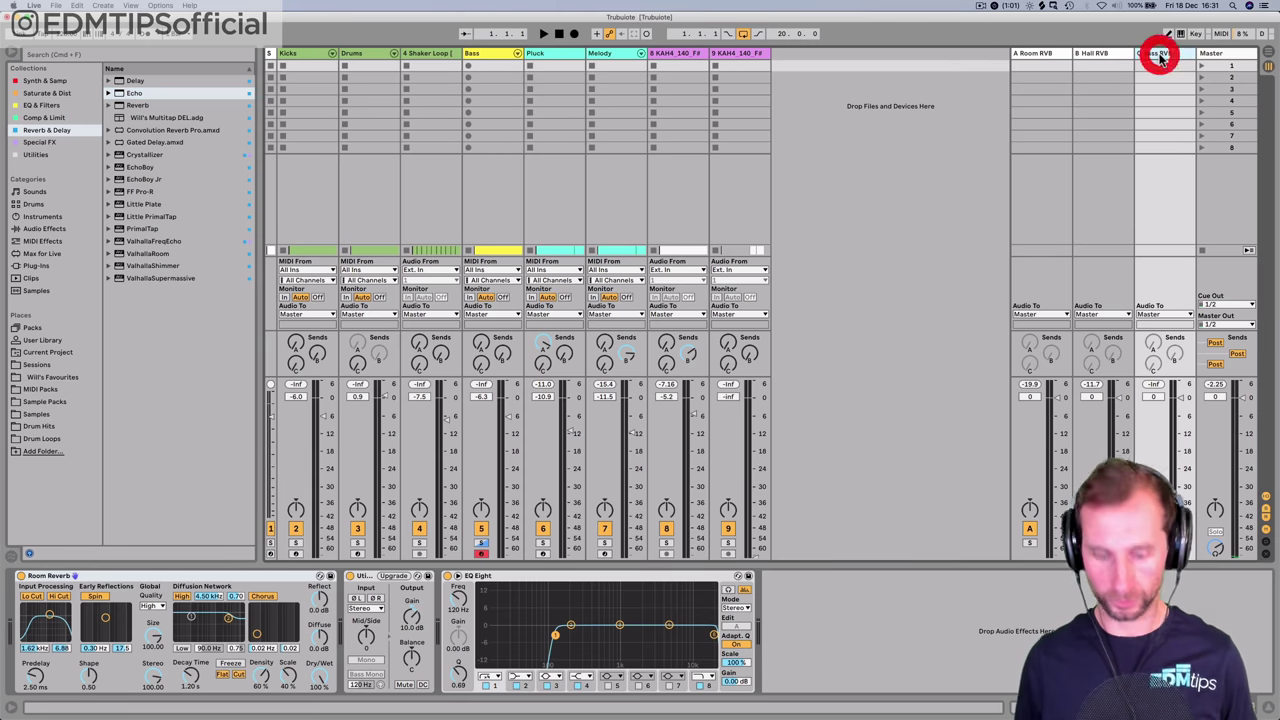
{"action": "key", "text": "super+alt+t"}
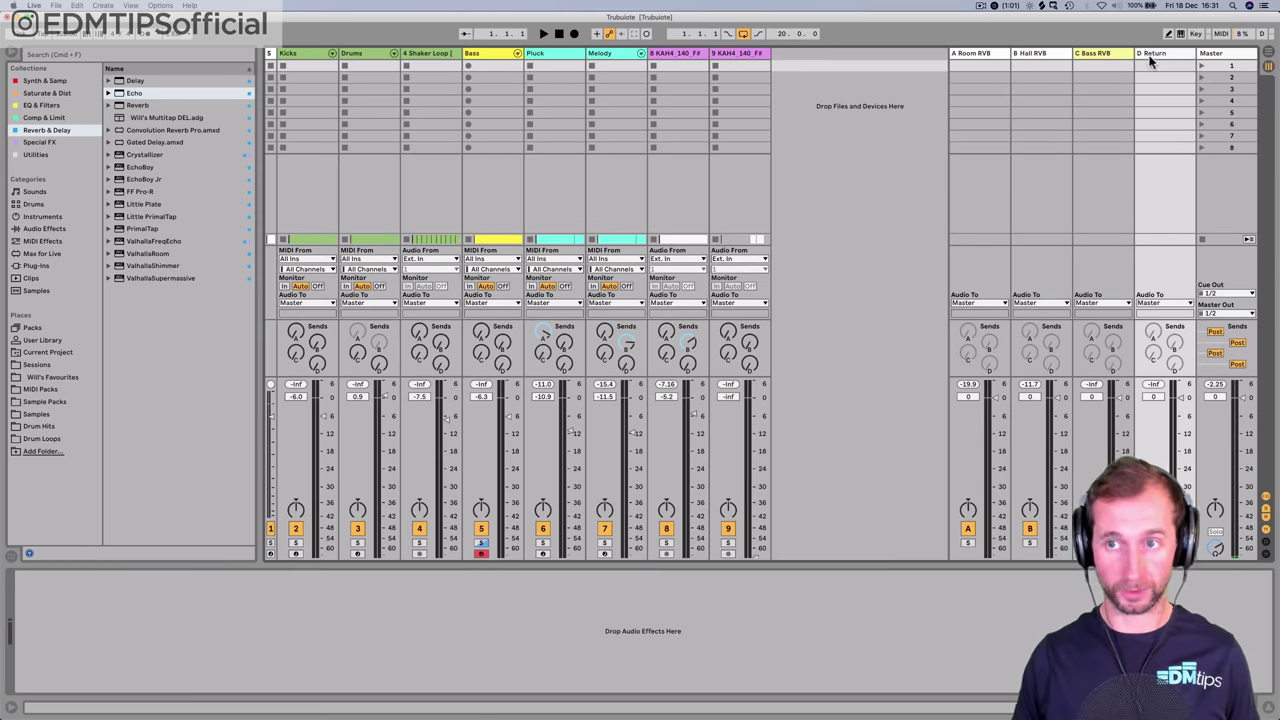
- Load Echo onto the new return track and set its feedback to 63% and dry/wet to 100%
{"action": "left_click_drag", "start_coordinate": [125, 97], "coordinate": [955, 152]}
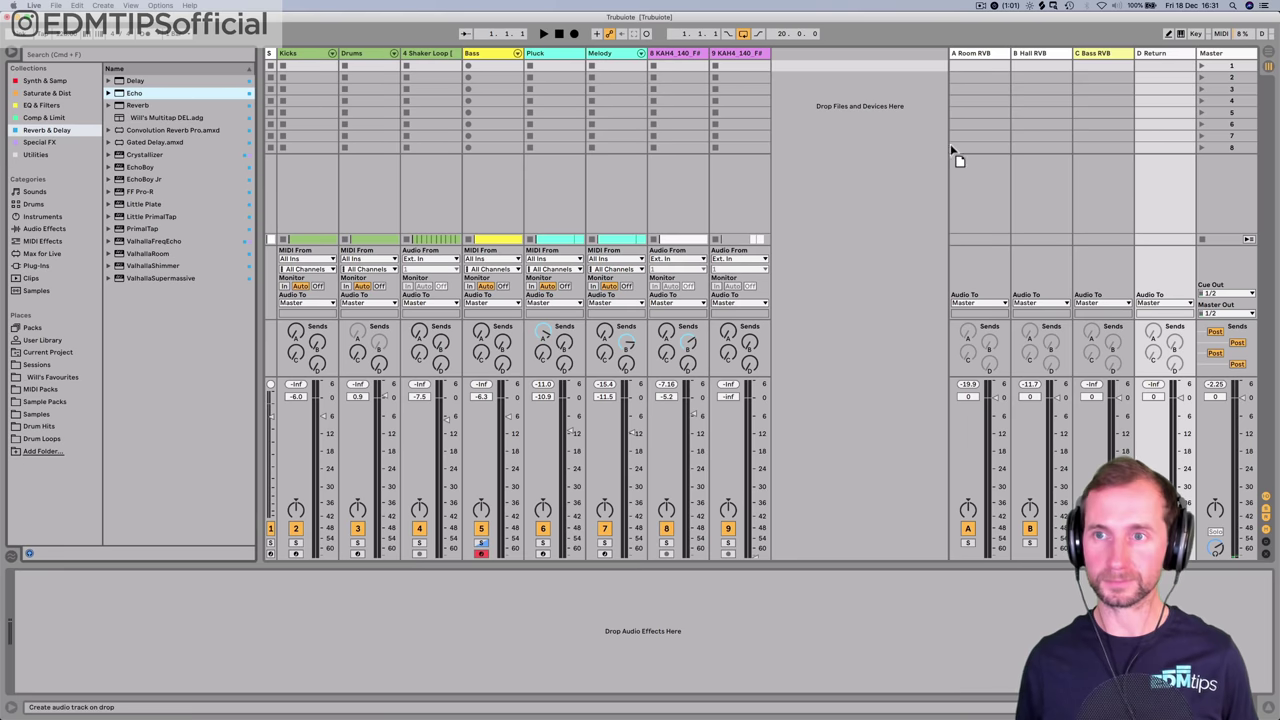
{"action": "left_click_drag", "start_coordinate": [1175, 58], "coordinate": [1168, 52]}
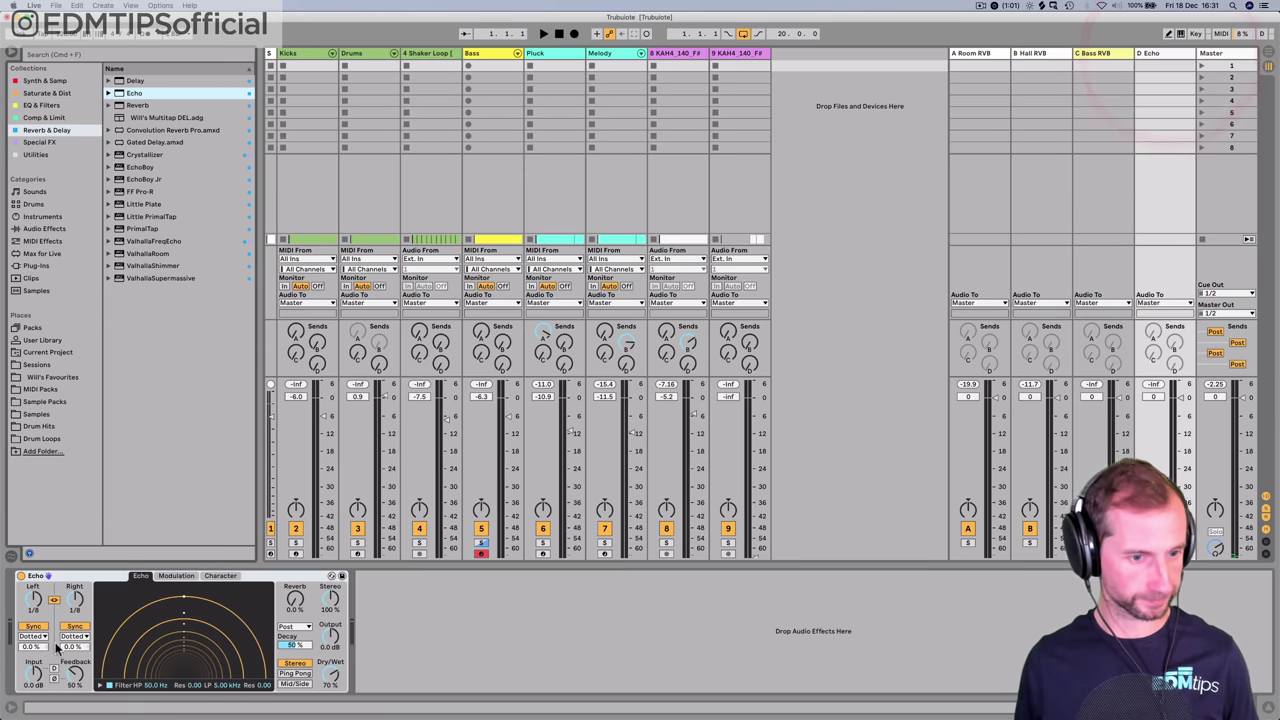
{"action": "left_click_drag", "start_coordinate": [73, 670], "coordinate": [73, 665]}
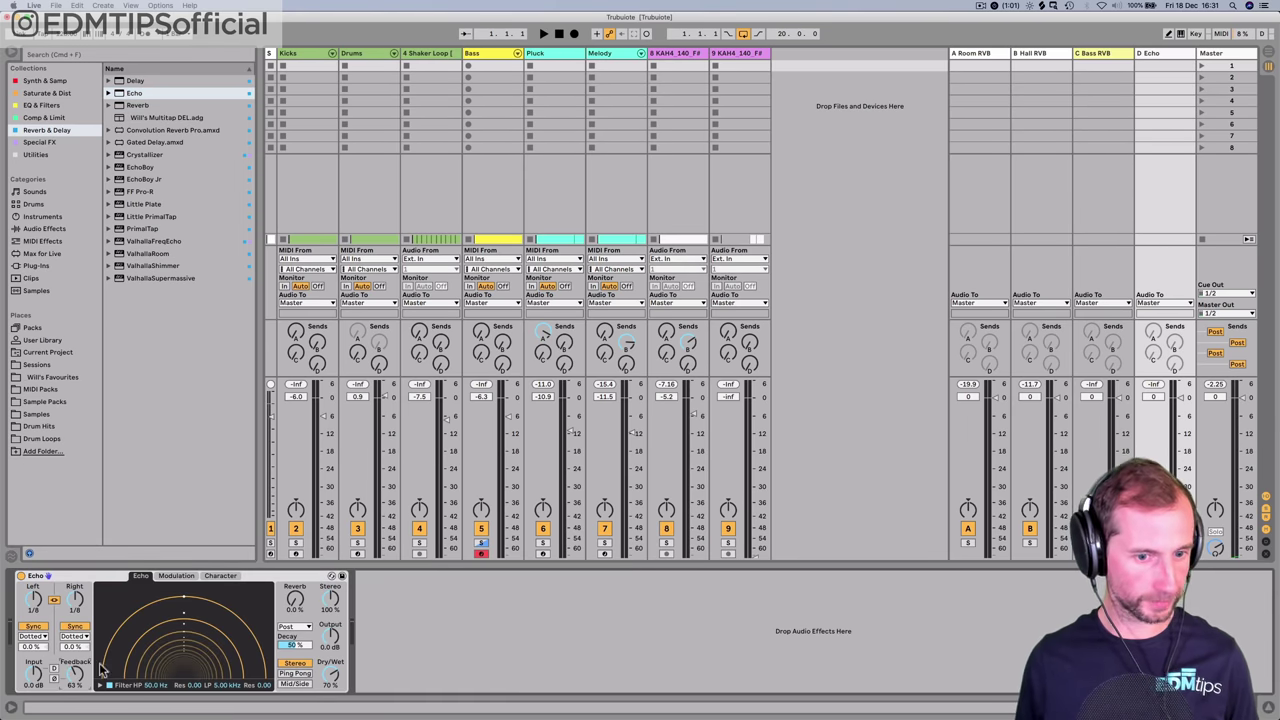
- Play the arrangement from about bar 7 and show the verse vocal track's D-Echo send automation
{"action": "key", "text": "Tab"}
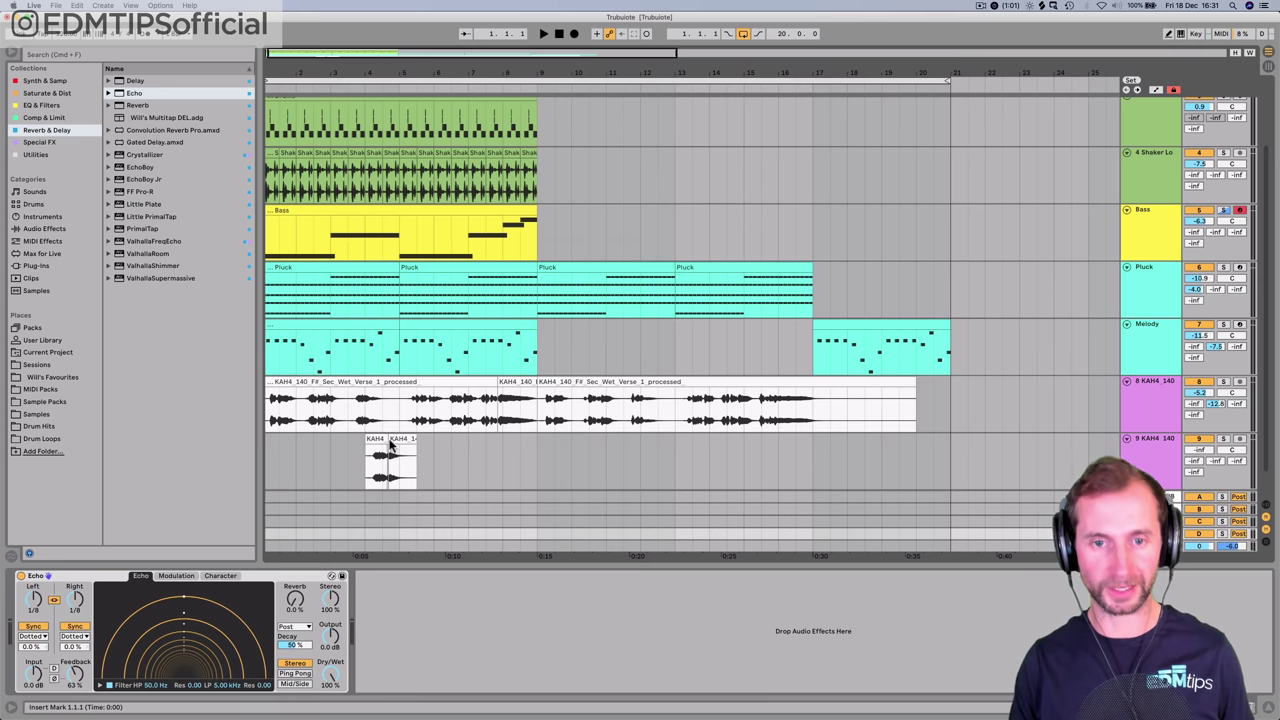
{"action": "left_click", "coordinate": [459, 90]}
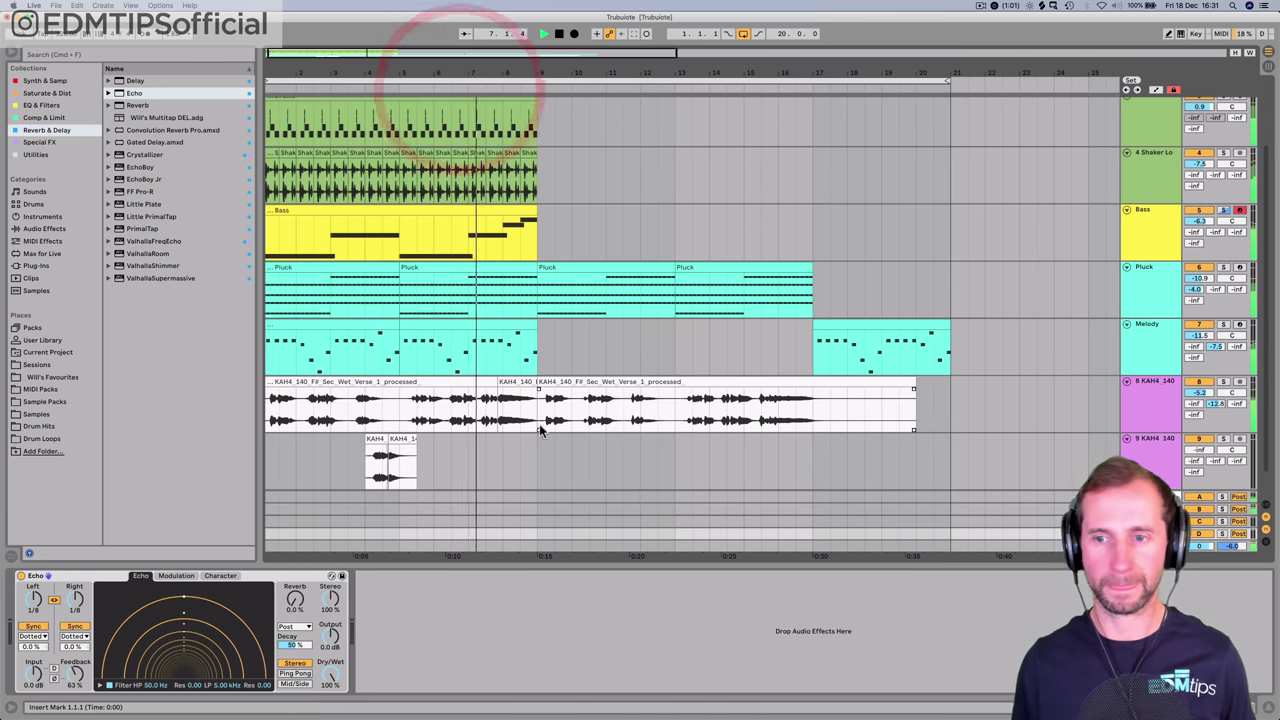
{"action": "left_click_drag", "start_coordinate": [1197, 415], "coordinate": [1197, 411]}
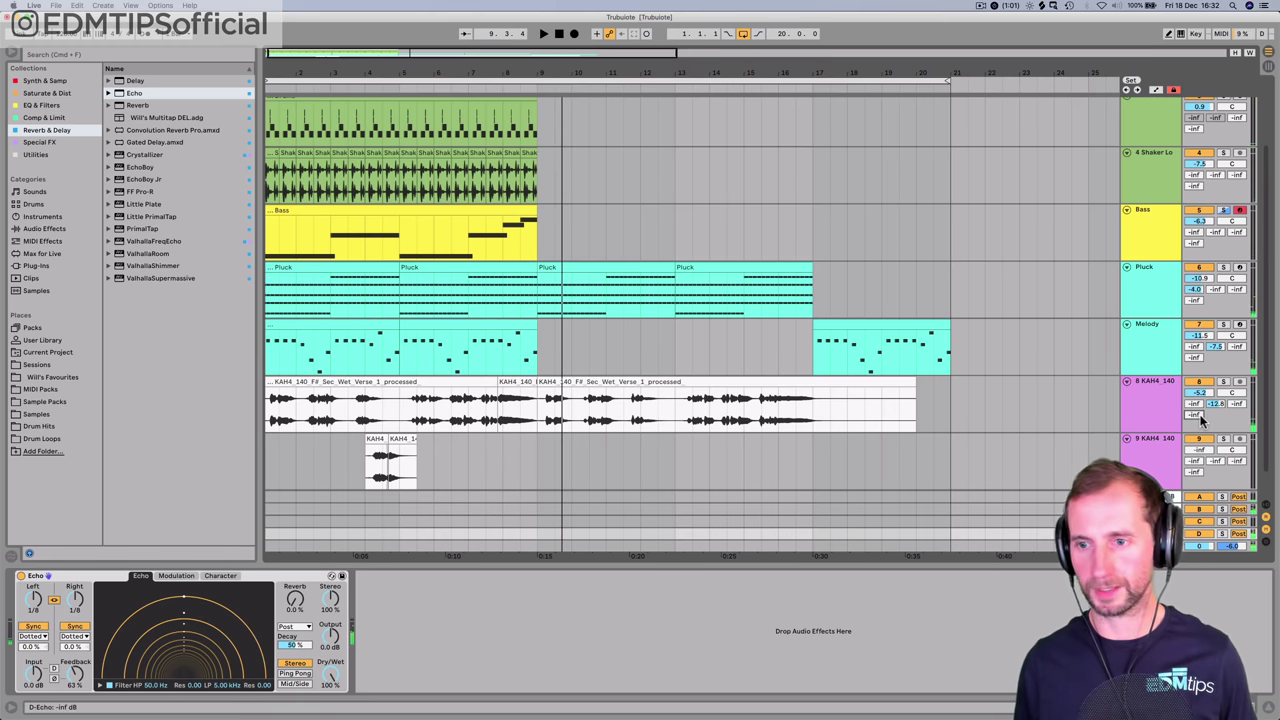
{"action": "left_click", "coordinate": [1150, 457]}
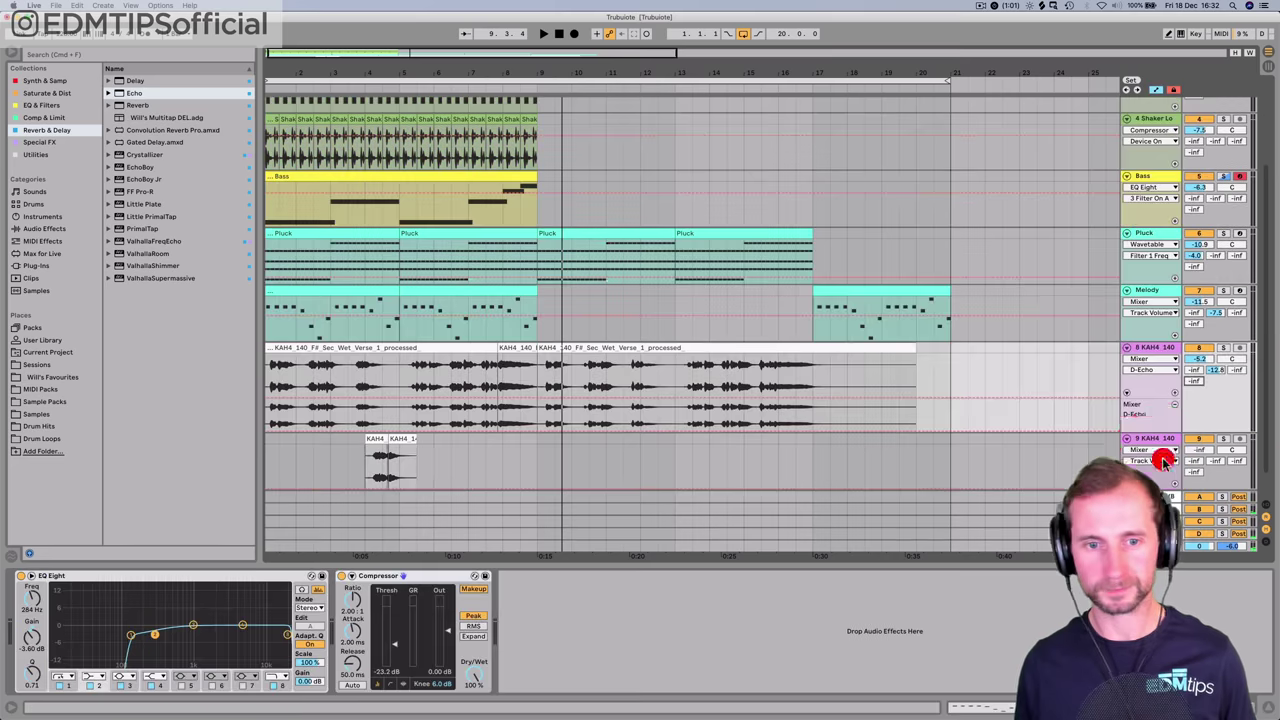
- Automate the verse vocal's Echo send to ramp up from bar 8, peak at bar 9 and drop straight back to -inf
{"action": "left_click", "coordinate": [510, 430]}
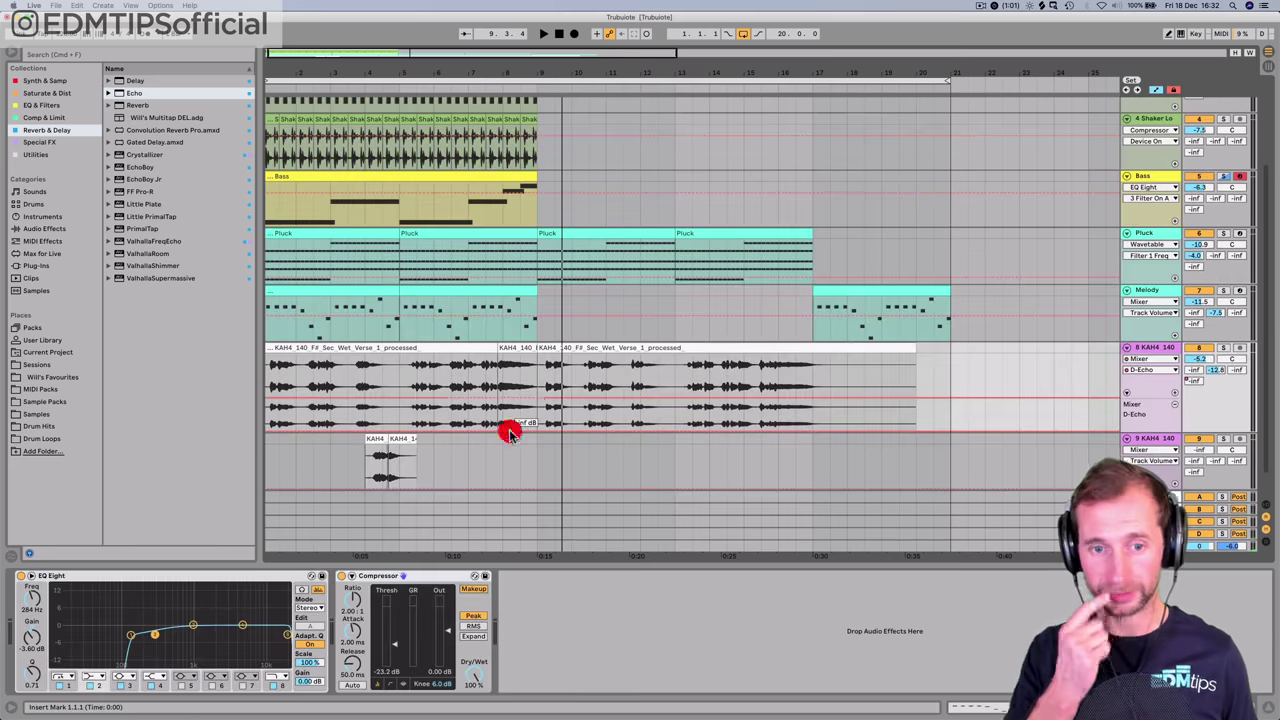
{"action": "left_click", "coordinate": [541, 430]}
{"action": "left_click_drag", "start_coordinate": [537, 433], "coordinate": [535, 355]}
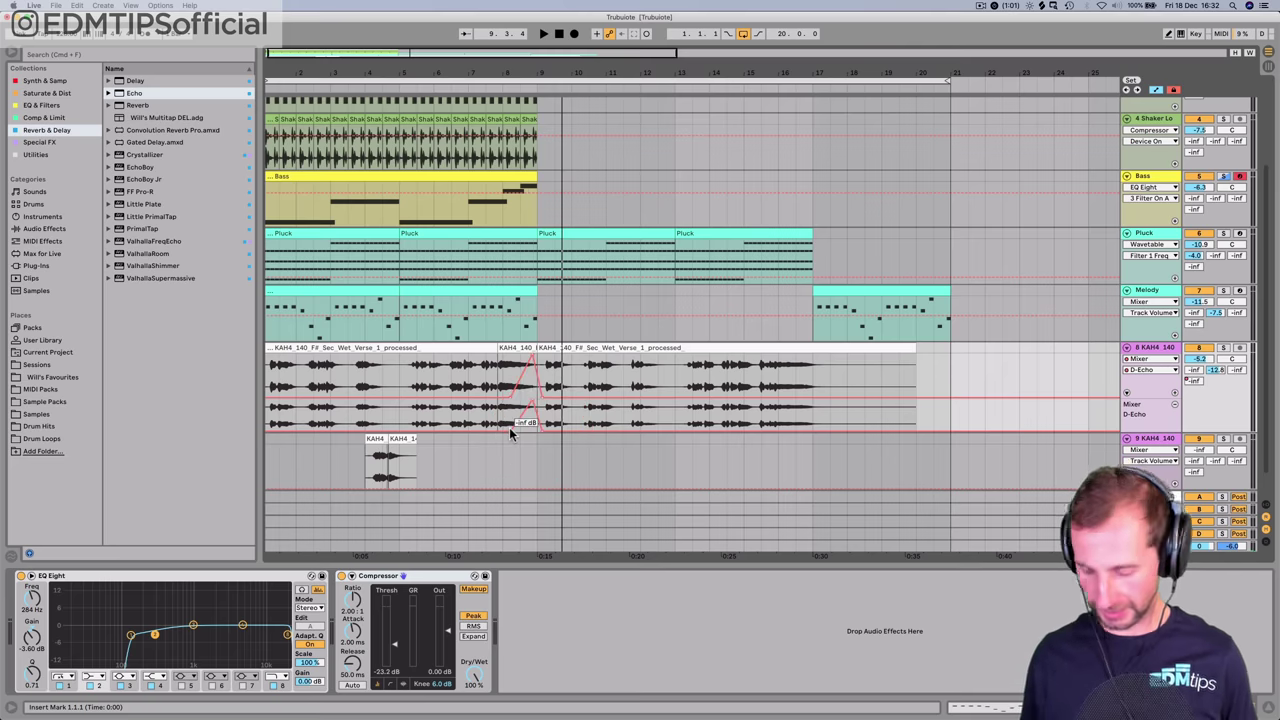
{"action": "left_click_drag", "start_coordinate": [508, 431], "coordinate": [504, 431]}
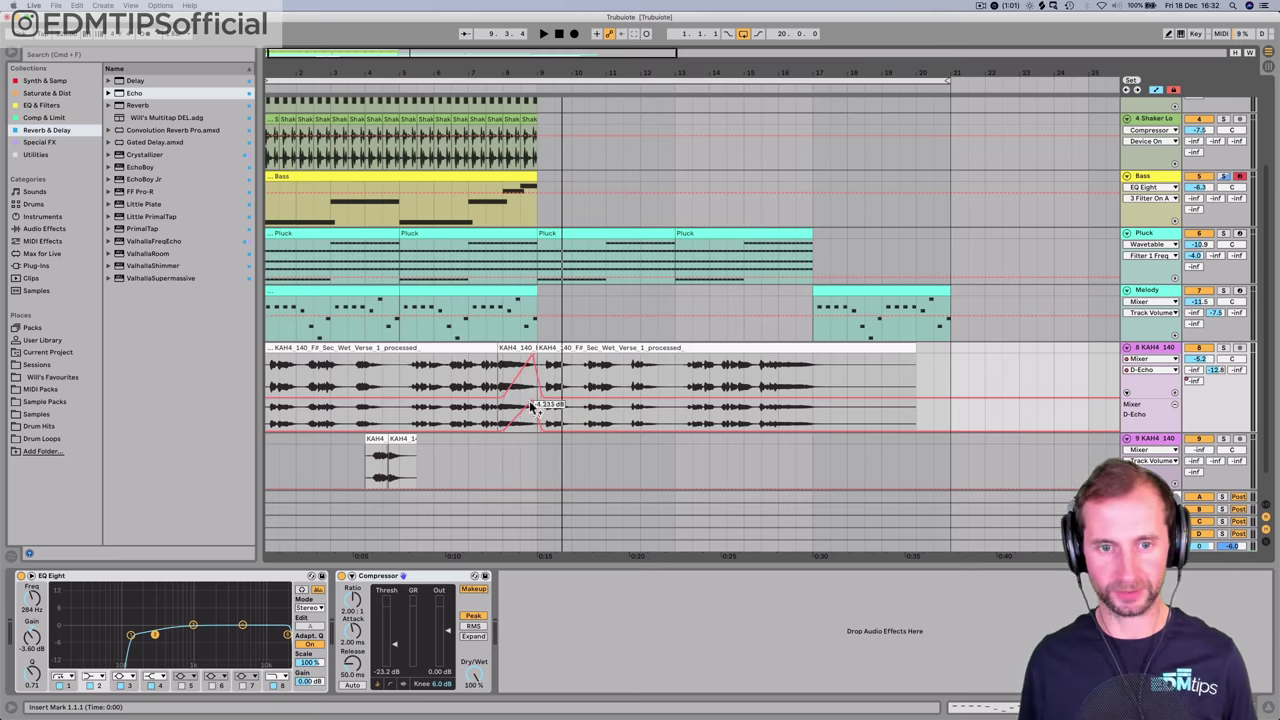
{"action": "left_click", "coordinate": [531, 400]}
- Play from bar 7 and switch the Echo return to Ping Pong mode with 87% feedback
{"action": "left_click", "coordinate": [465, 87]}
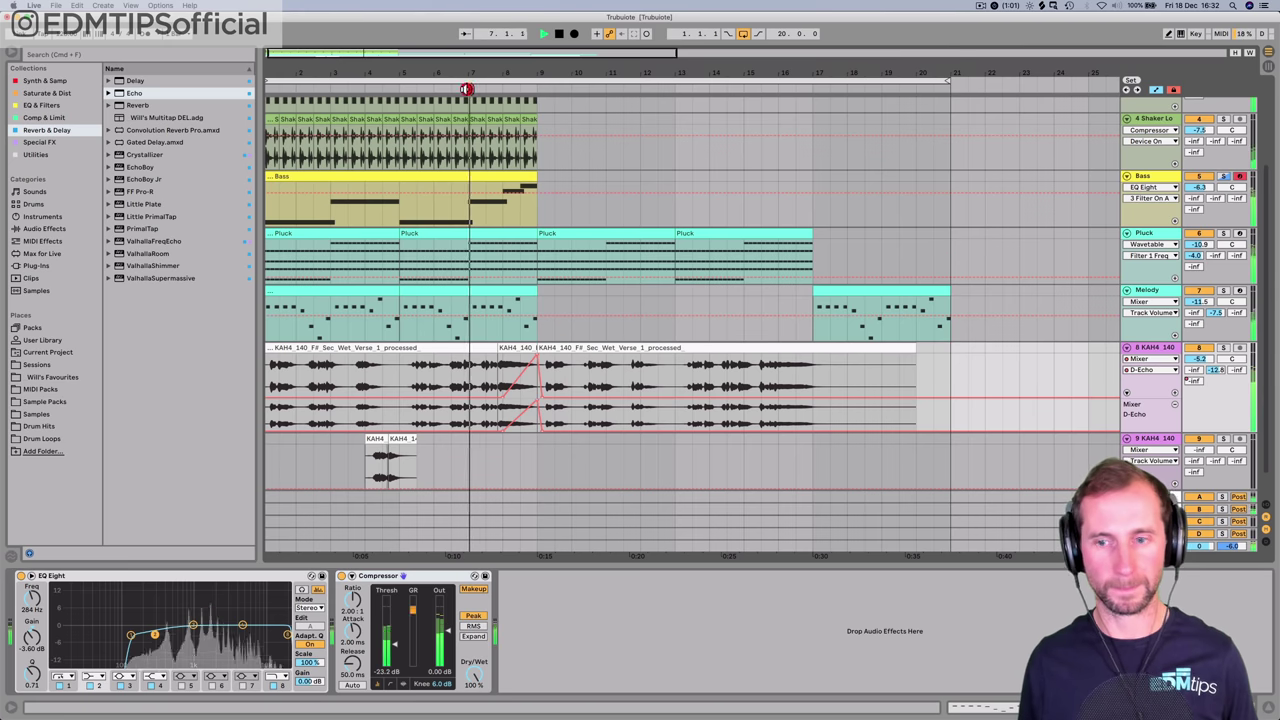
{"action": "key", "text": "Tab"}
{"action": "left_click", "coordinate": [1154, 52]}
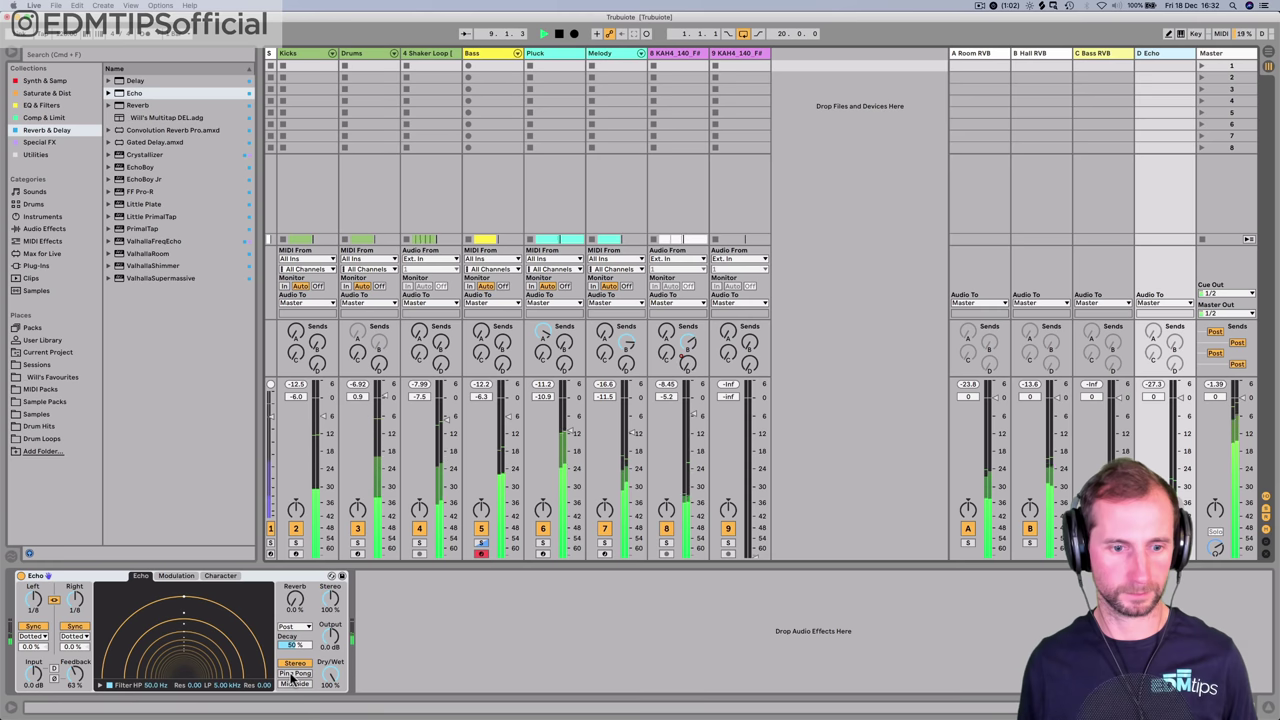
{"action": "left_click", "coordinate": [294, 673]}
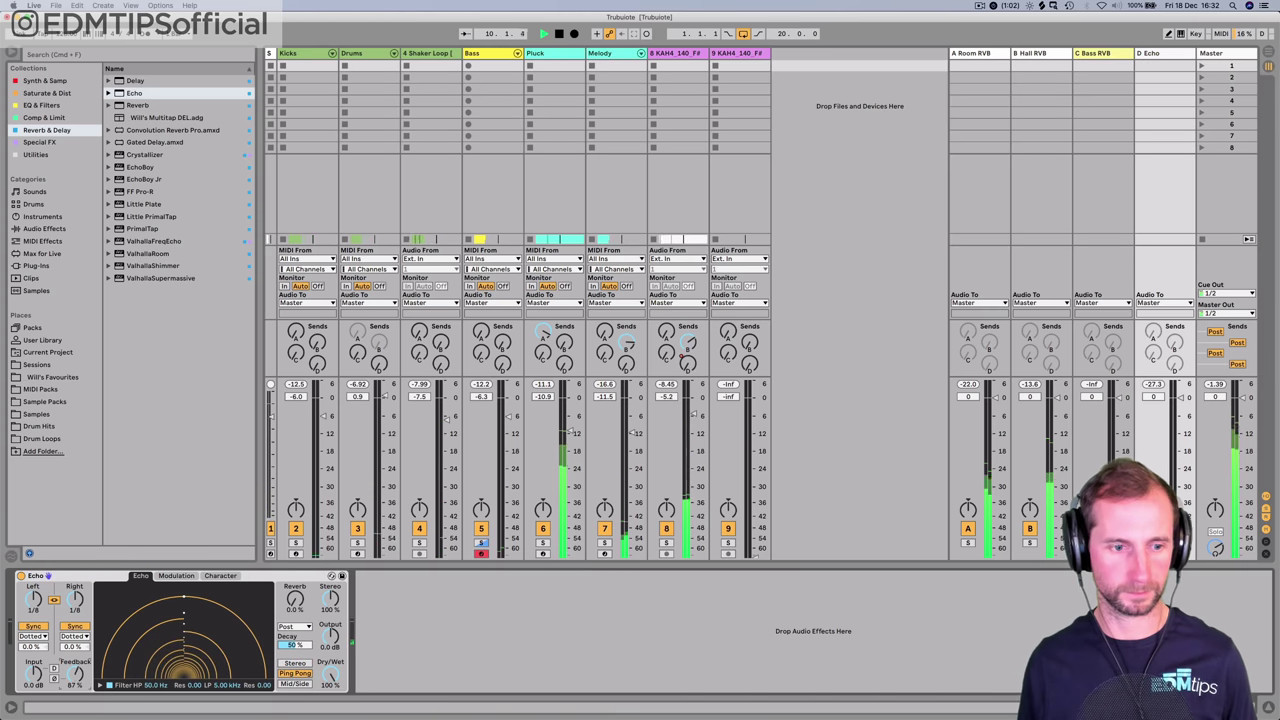
- Replay the vocal echo transition from about bar 8 in the arrangement with the verse vocal track soloed
{"action": "key", "text": "Tab"}
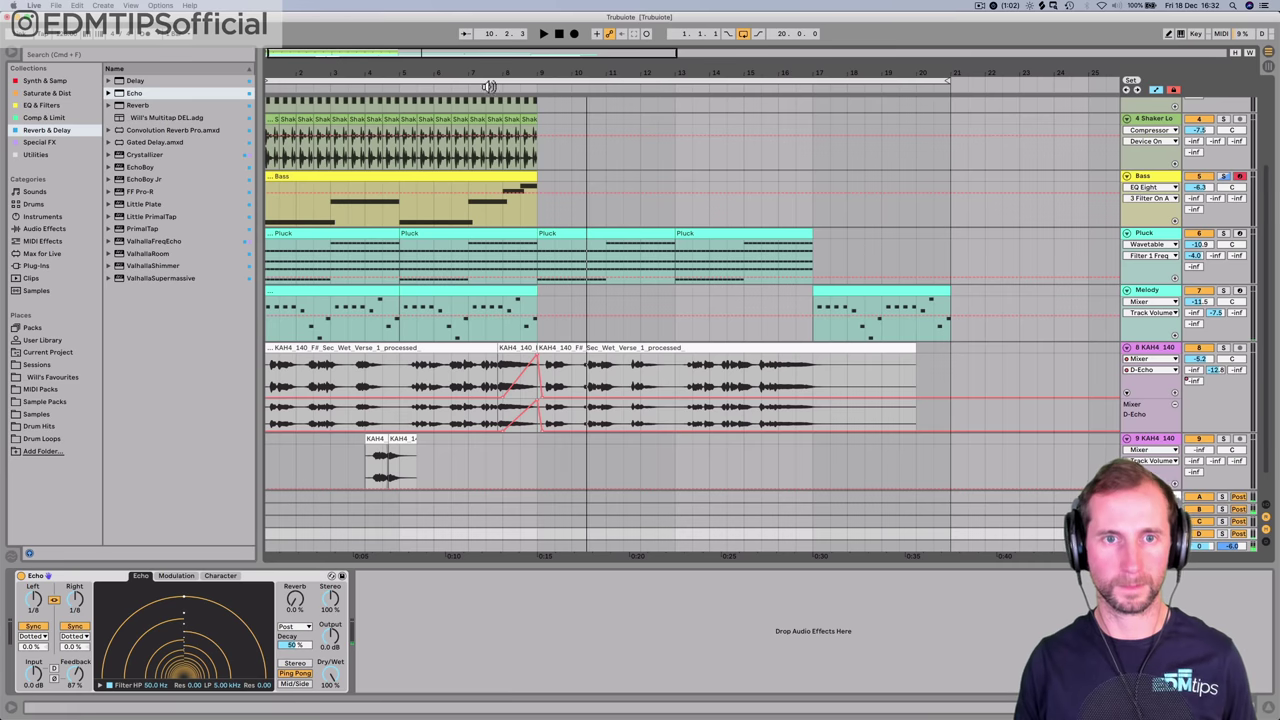
{"action": "left_click", "coordinate": [502, 87]}
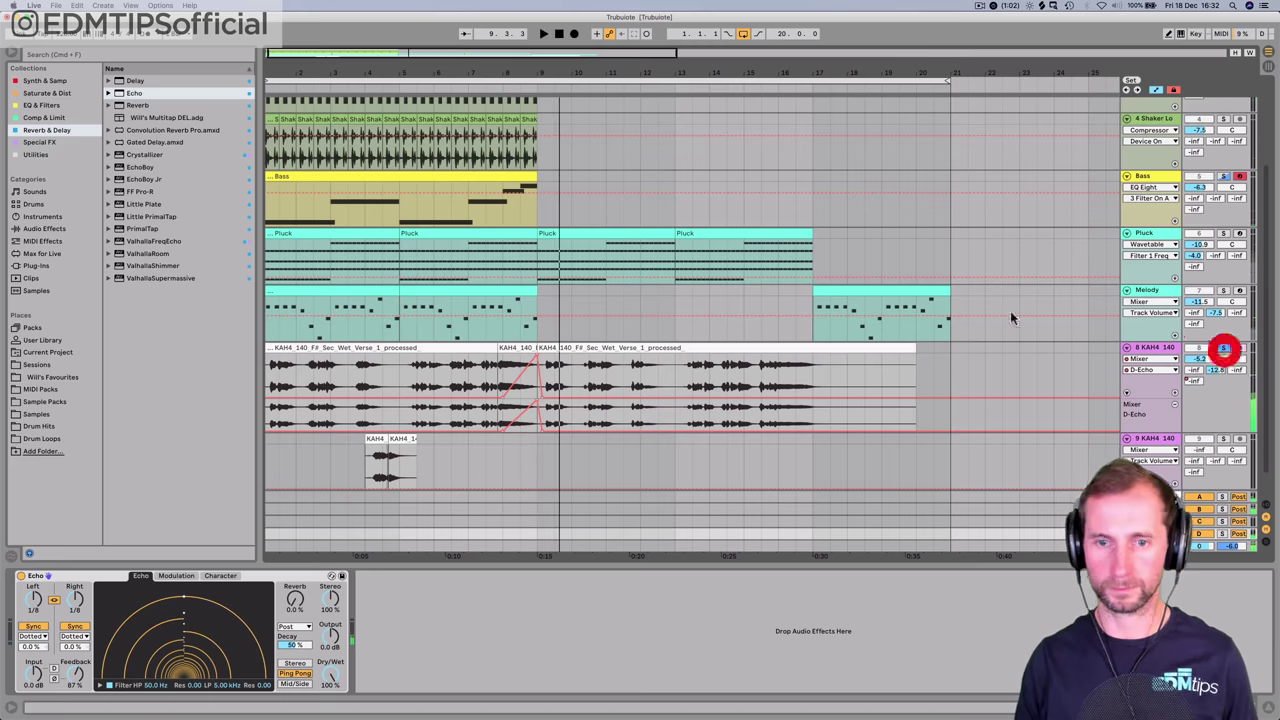
- Replay from about bar 7 and reshape the verse vocal's Echo send ramp to peak earlier and hold until bar 9
{"action": "left_click", "coordinate": [446, 86]}
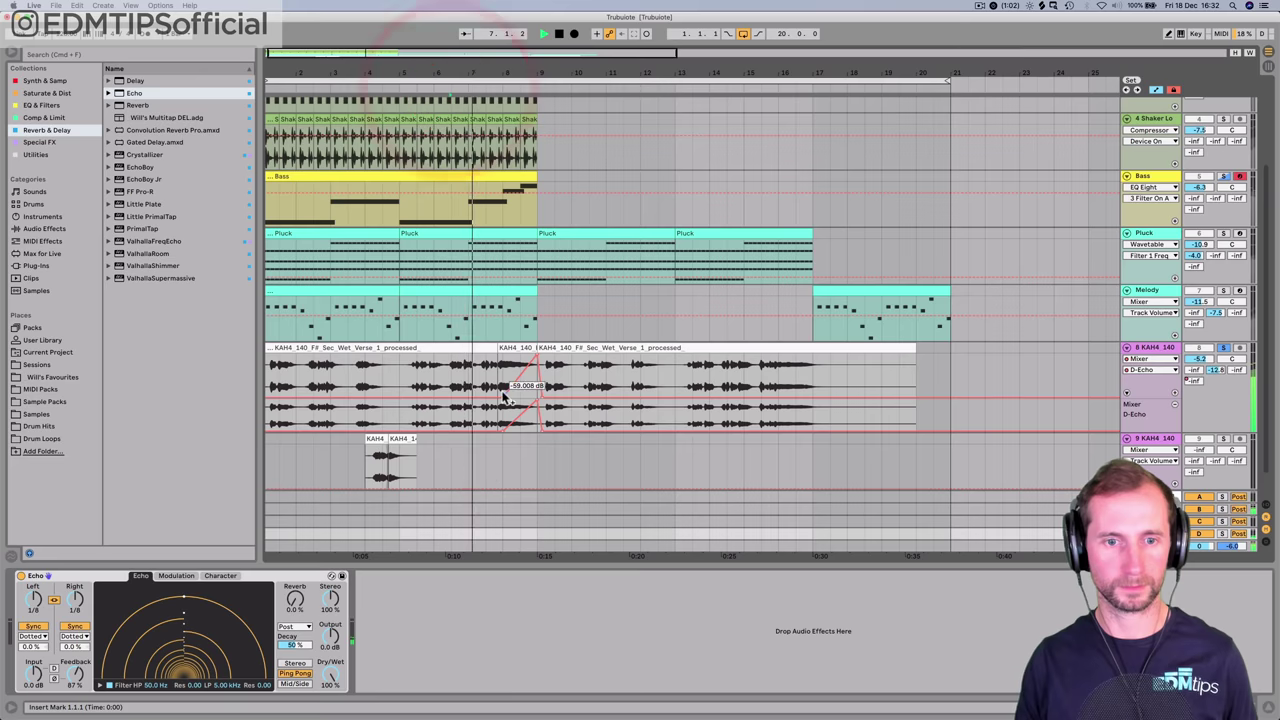
{"action": "left_click_drag", "start_coordinate": [520, 378], "coordinate": [500, 400]}
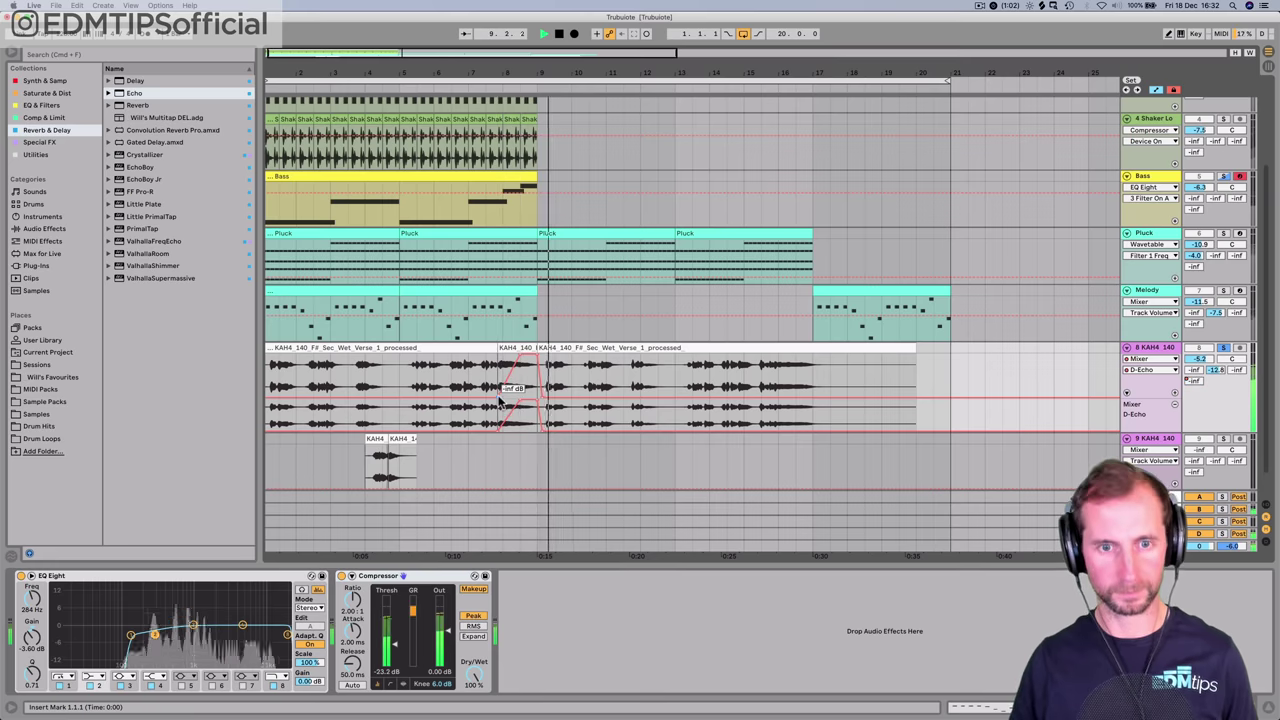
{"action": "key", "text": "Tab"}
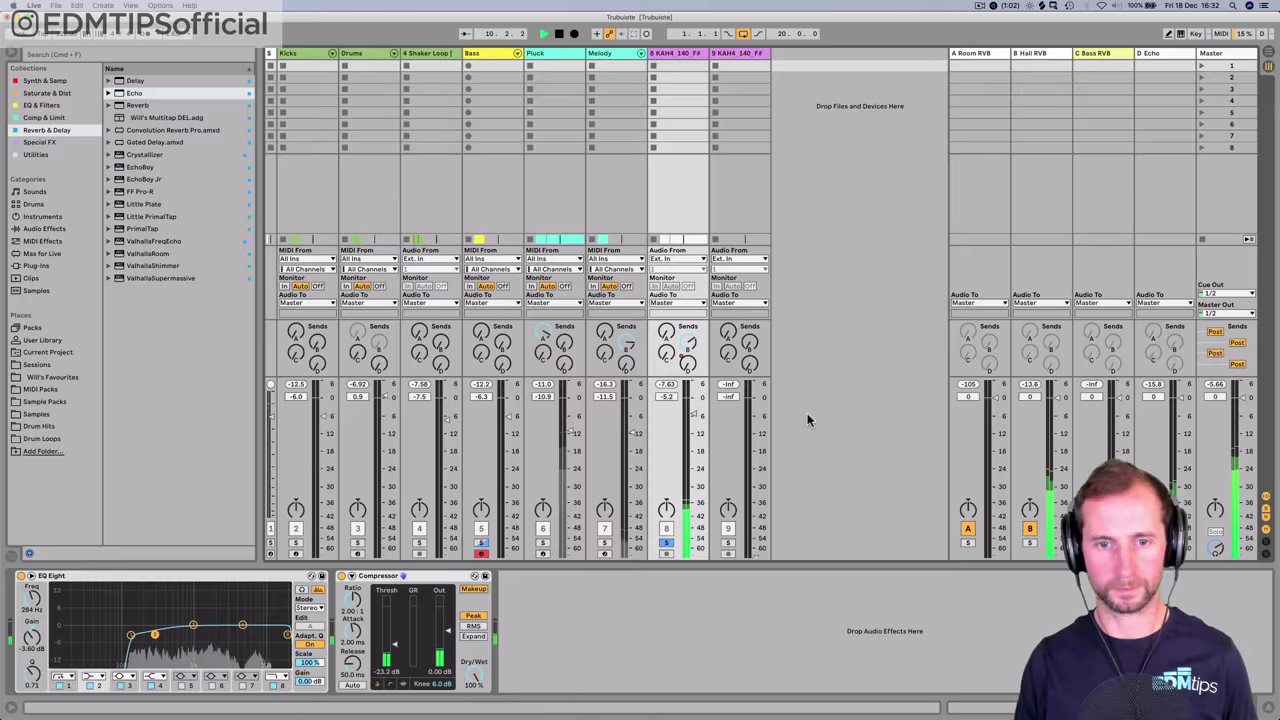
{"action": "key", "text": "Tab"}
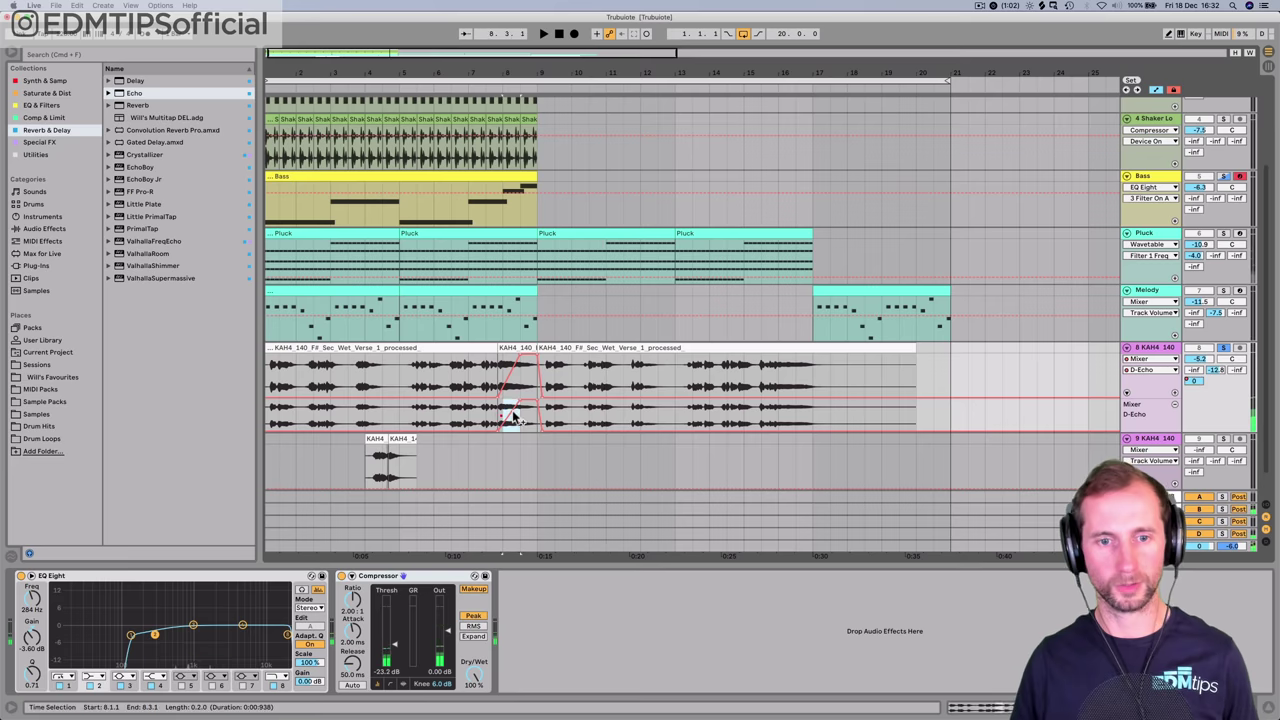
- Move the verse vocal's Echo send automation from bars 7.3–9.3 to start at bar 15.3, and play from about bar 15
{"action": "left_click_drag", "start_coordinate": [513, 413], "coordinate": [519, 374]}
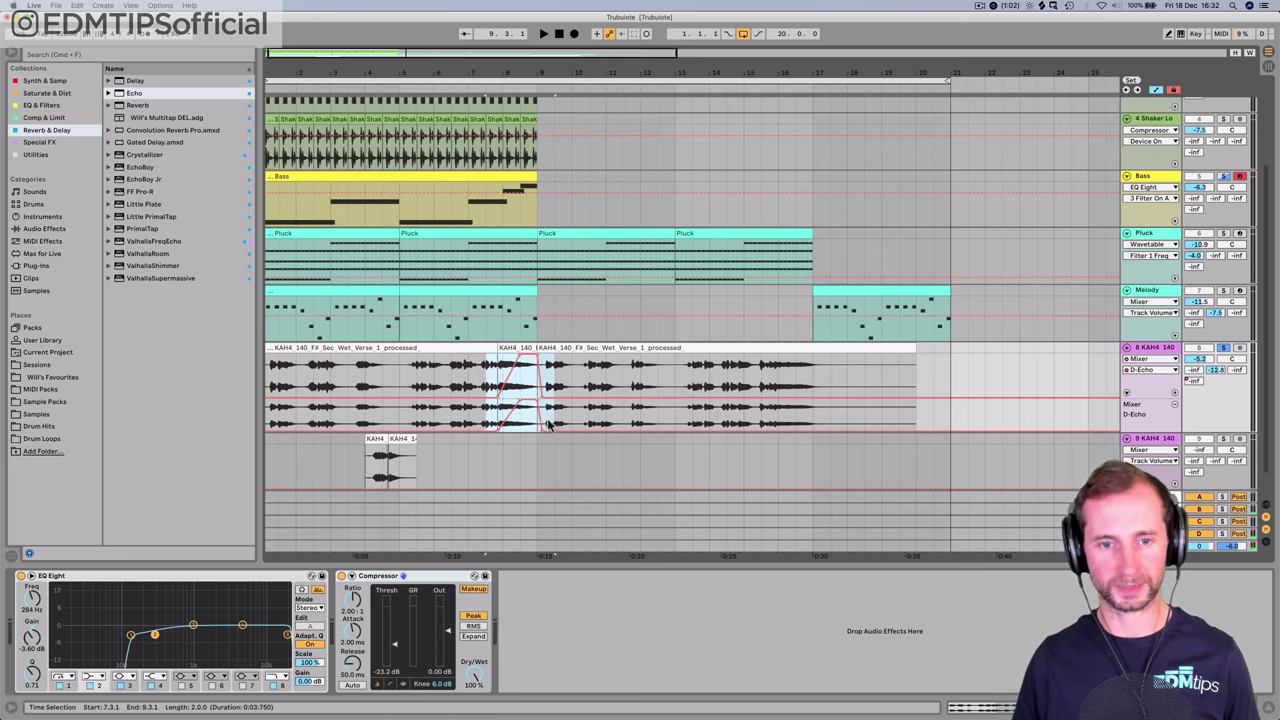
{"action": "key", "text": "BackSpace"}
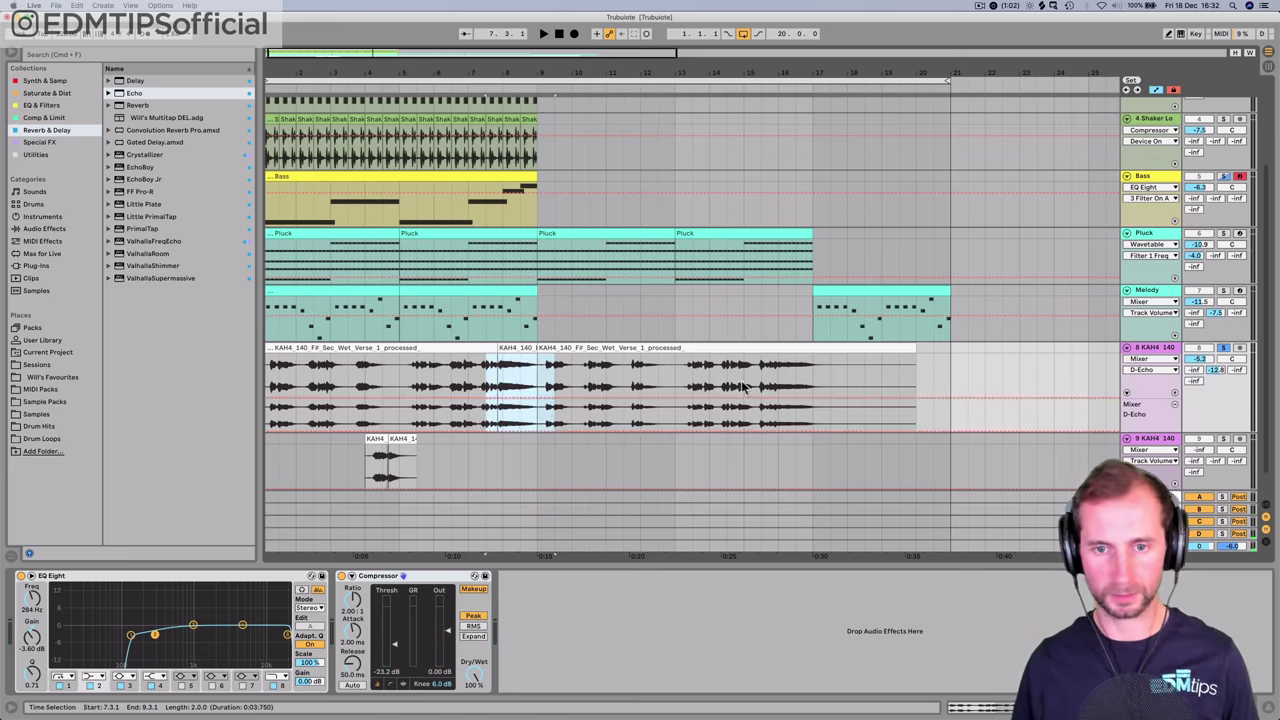
{"action": "left_click", "coordinate": [758, 371]}
{"action": "key", "text": "super+v"}
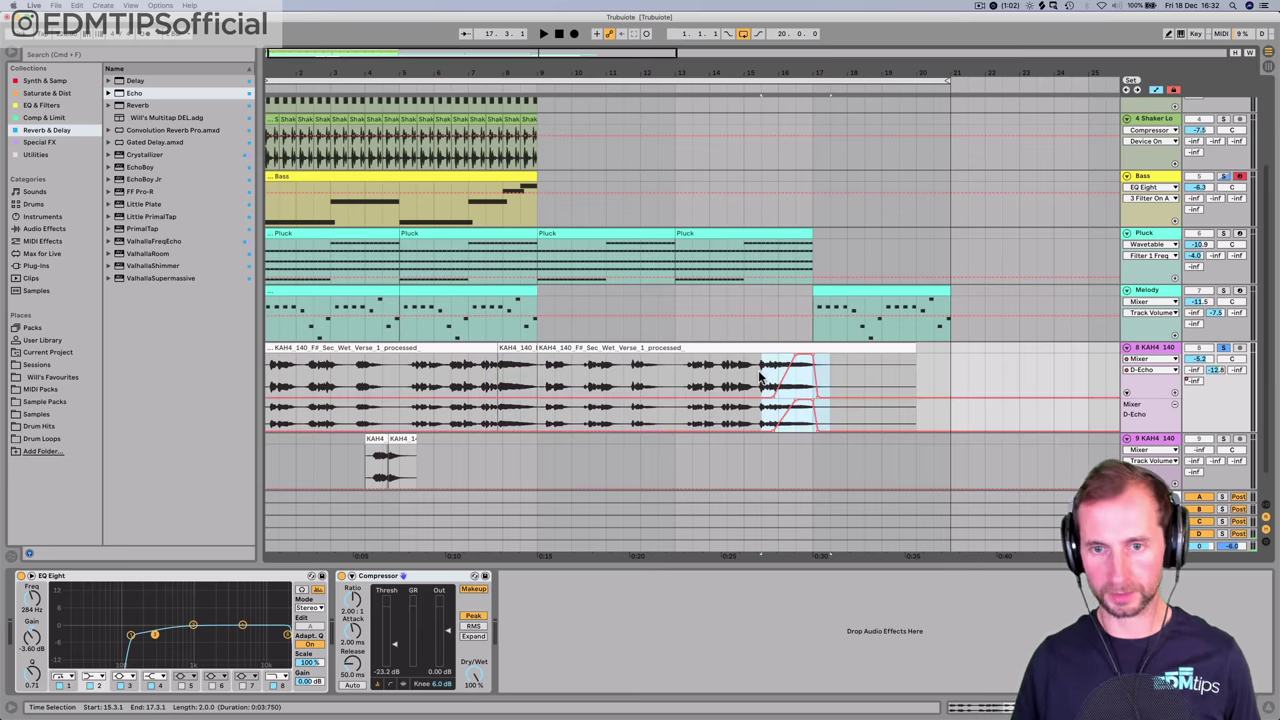
{"action": "left_click", "coordinate": [743, 86]}
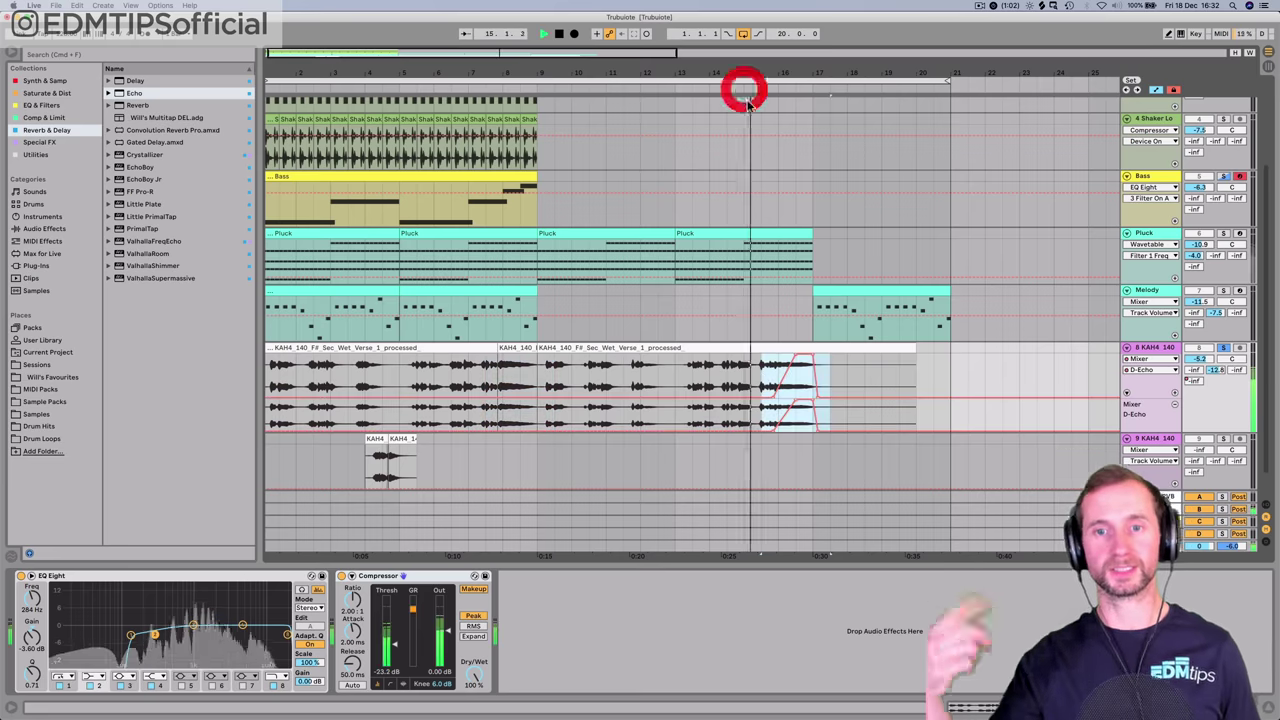
- Unsolo the verse vocal track and duplicate the last Pluck clip so the copy fills bars 17 to 21
{"action": "left_click", "coordinate": [737, 232]}
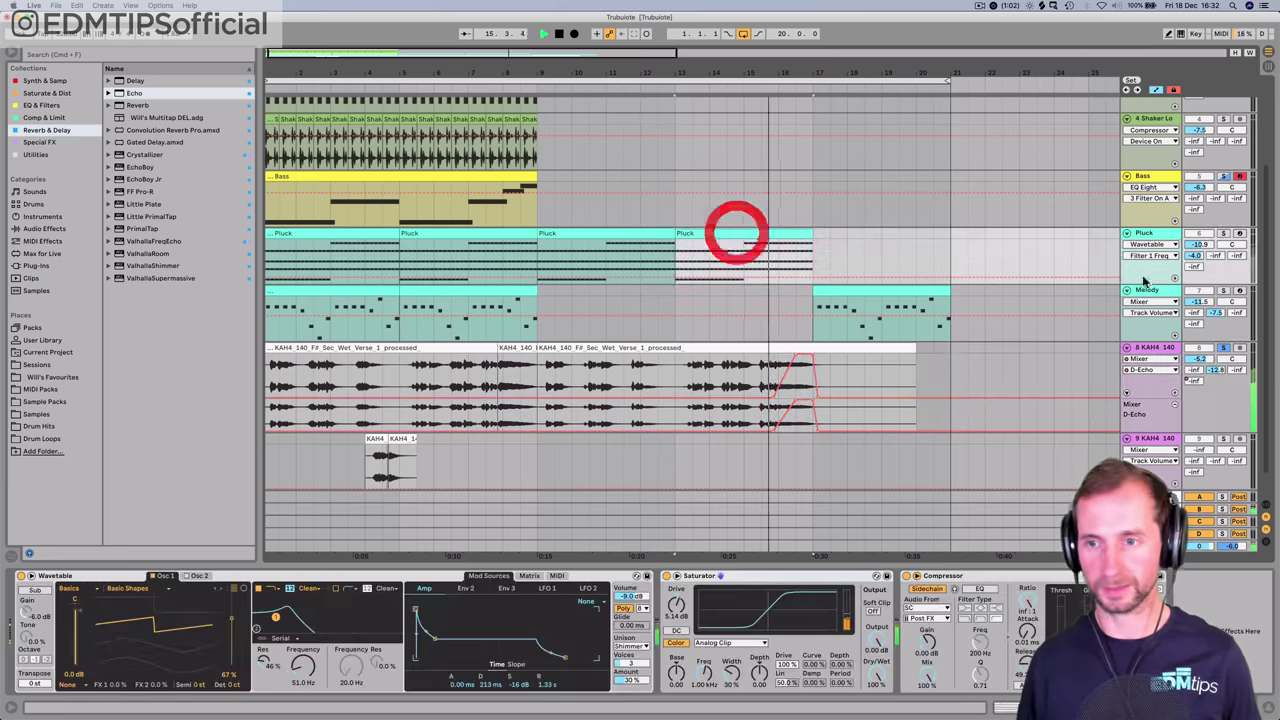
{"action": "left_click", "coordinate": [1224, 349]}
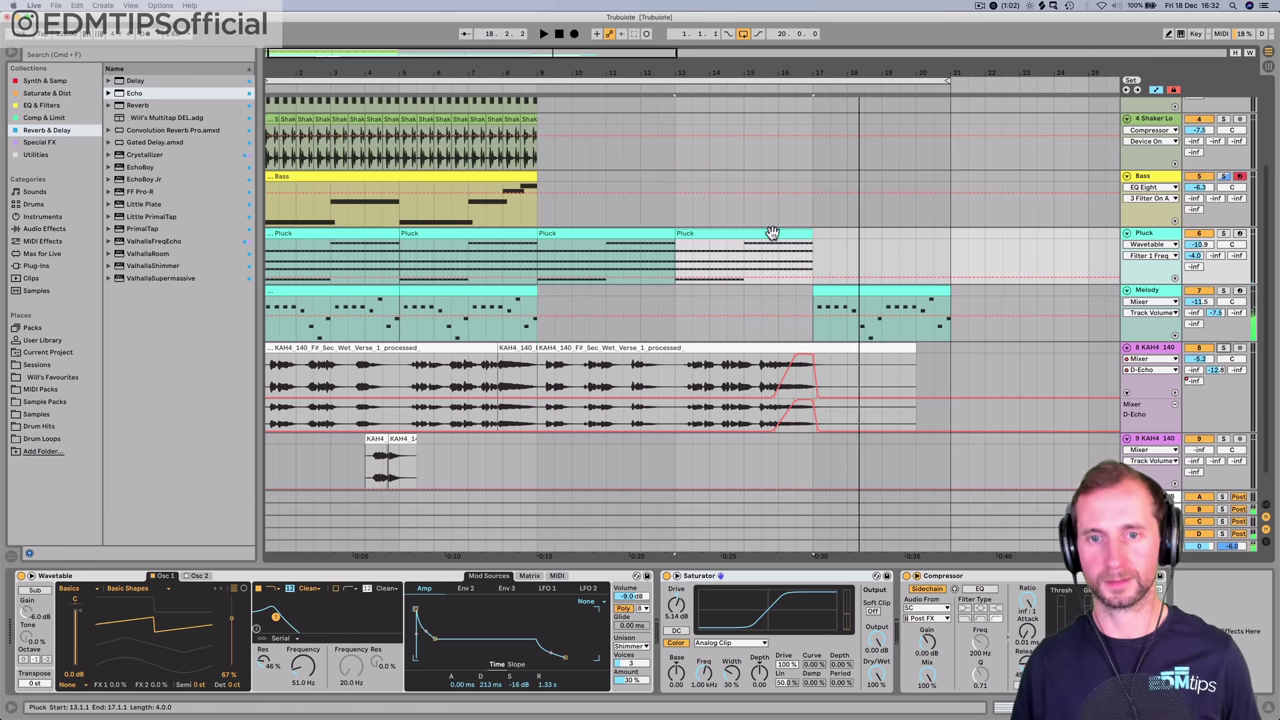
{"action": "key", "text": "super+d"}
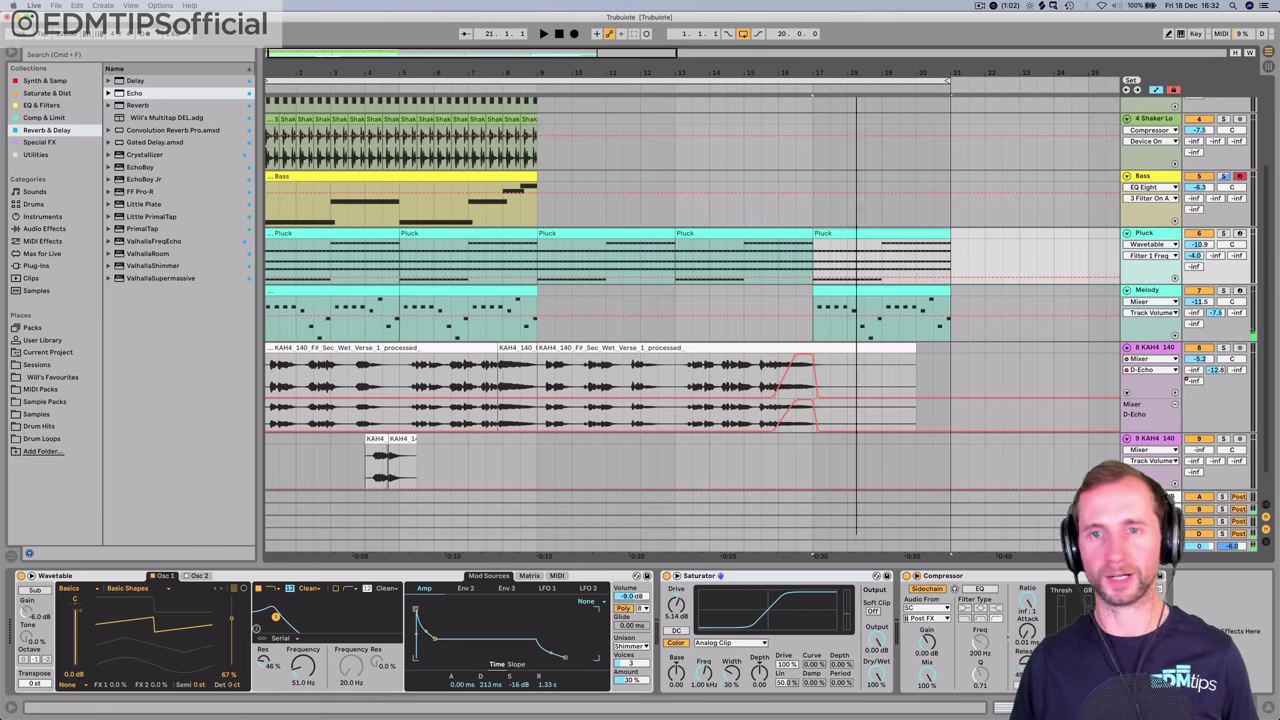
- Play from the start and automate the Pluck Wavetable's Filter 1 Freq in a new lane, rising from 51.0 Hz at bar 1 to 20.5 kHz at bar 9
{"action": "left_click_drag", "start_coordinate": [832, 80], "coordinate": [509, 80]}
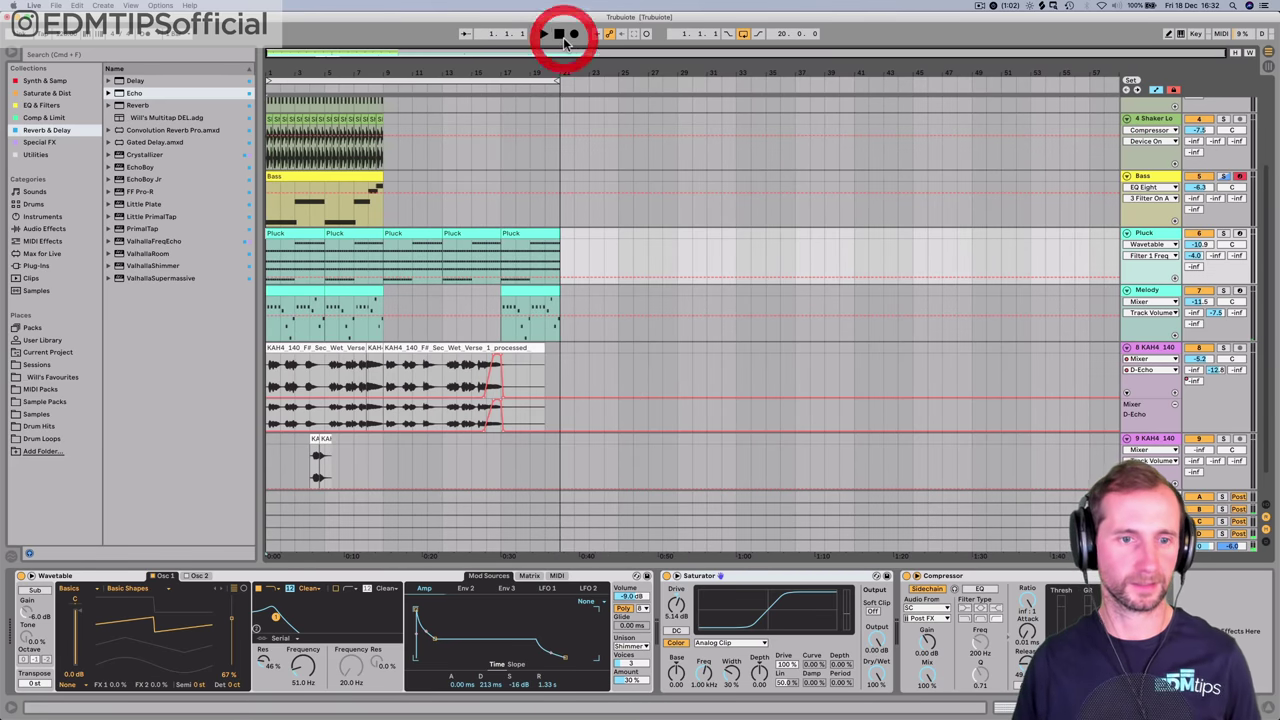
{"action": "key", "text": "space"}
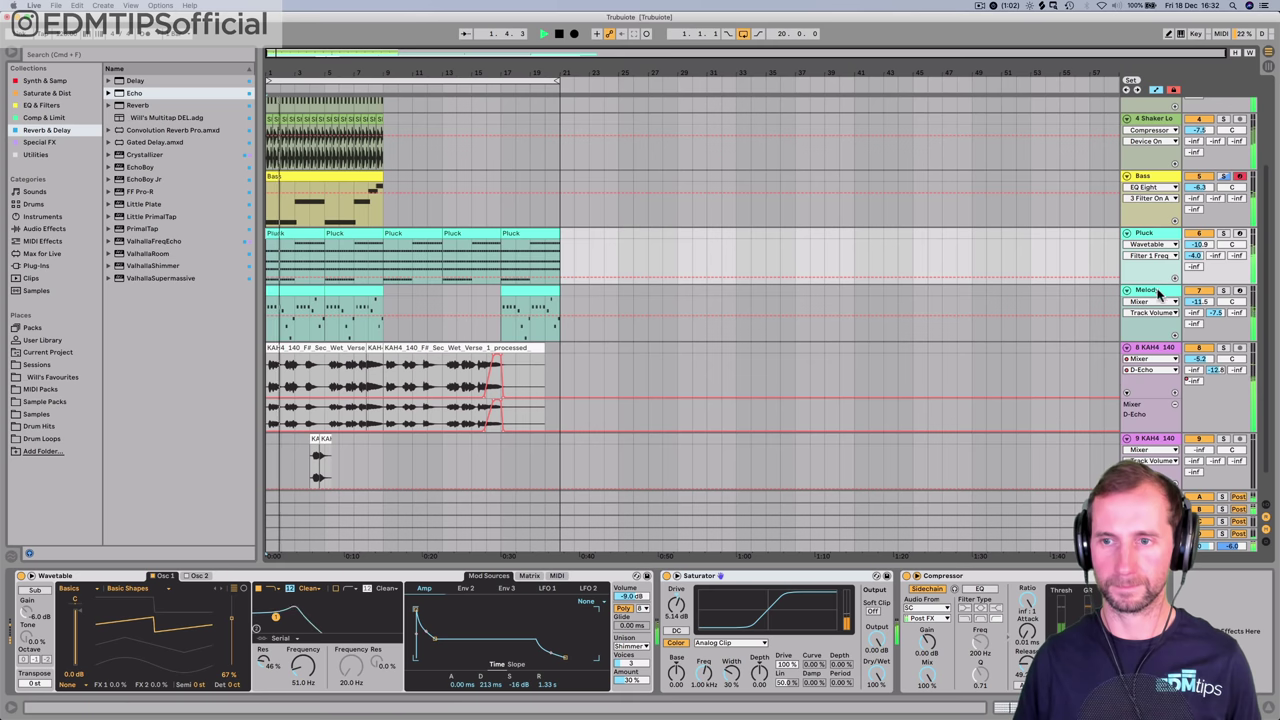
{"action": "left_click", "coordinate": [1157, 237]}
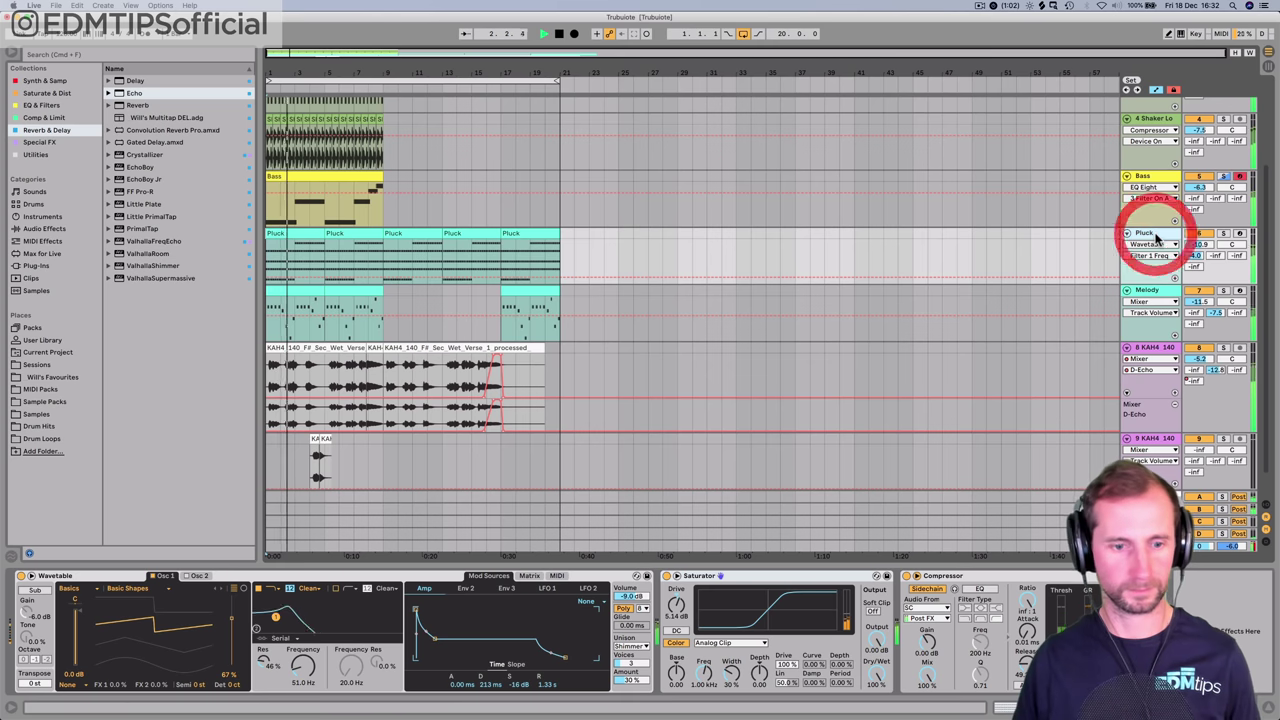
{"action": "right_click", "coordinate": [290, 663]}
{"action": "left_click", "coordinate": [320, 608]}
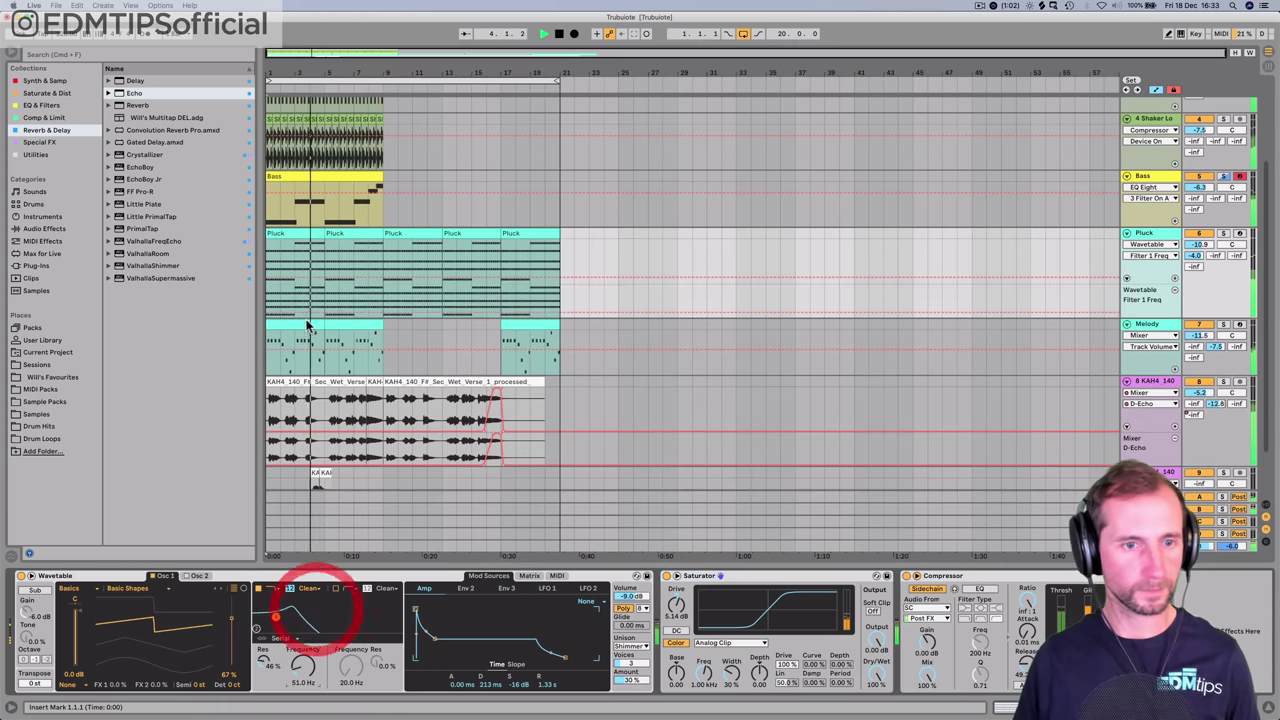
{"action": "left_click", "coordinate": [267, 312]}
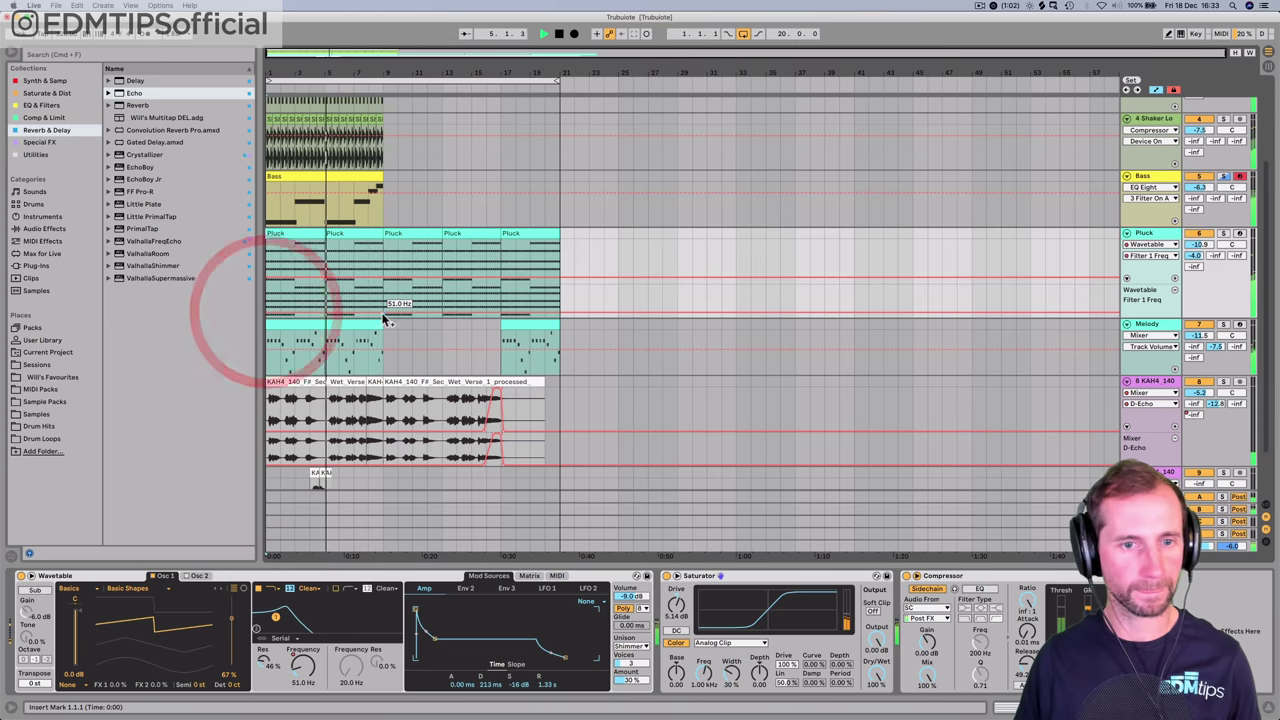
{"action": "left_click_drag", "start_coordinate": [383, 312], "coordinate": [383, 240]}
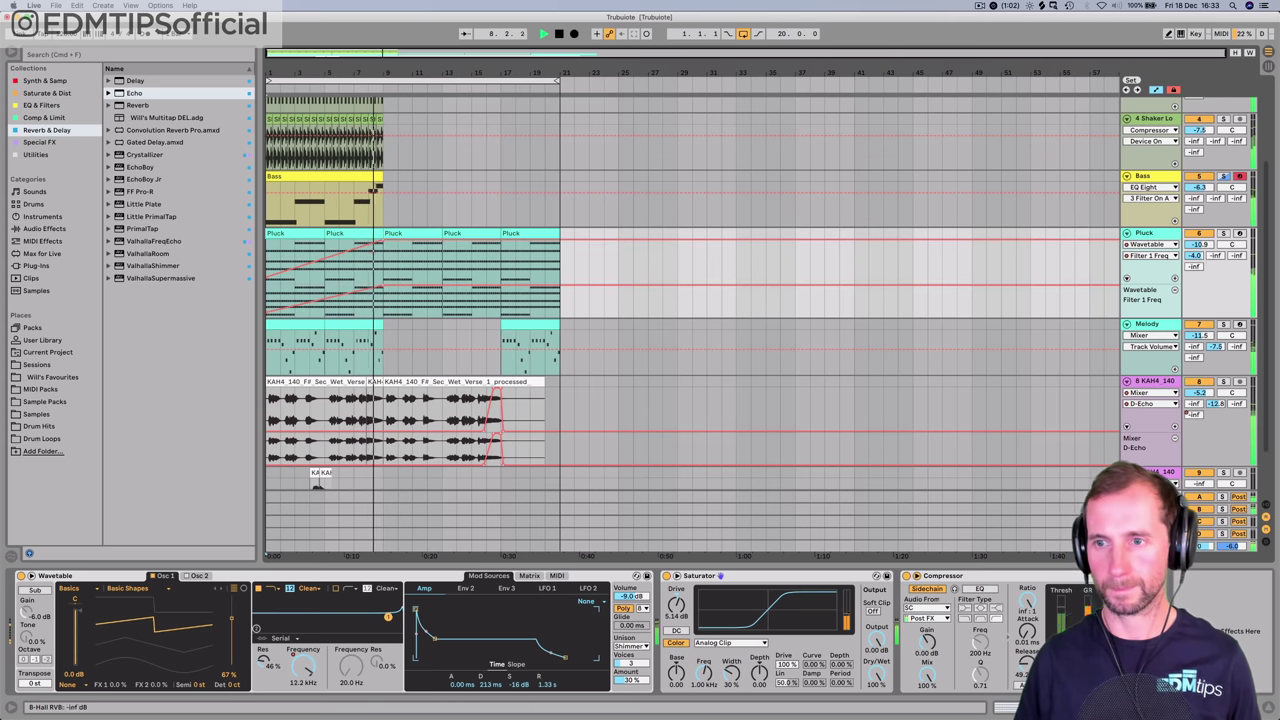
- Try different Hall reverb send levels on the Pluck and ramp its filter frequency down to 20.0 Hz between bars 9 and 13
{"action": "left_click_drag", "start_coordinate": [1215, 256], "coordinate": [1215, 200]}
{"action": "left_click_drag", "start_coordinate": [1215, 256], "coordinate": [1215, 312]}
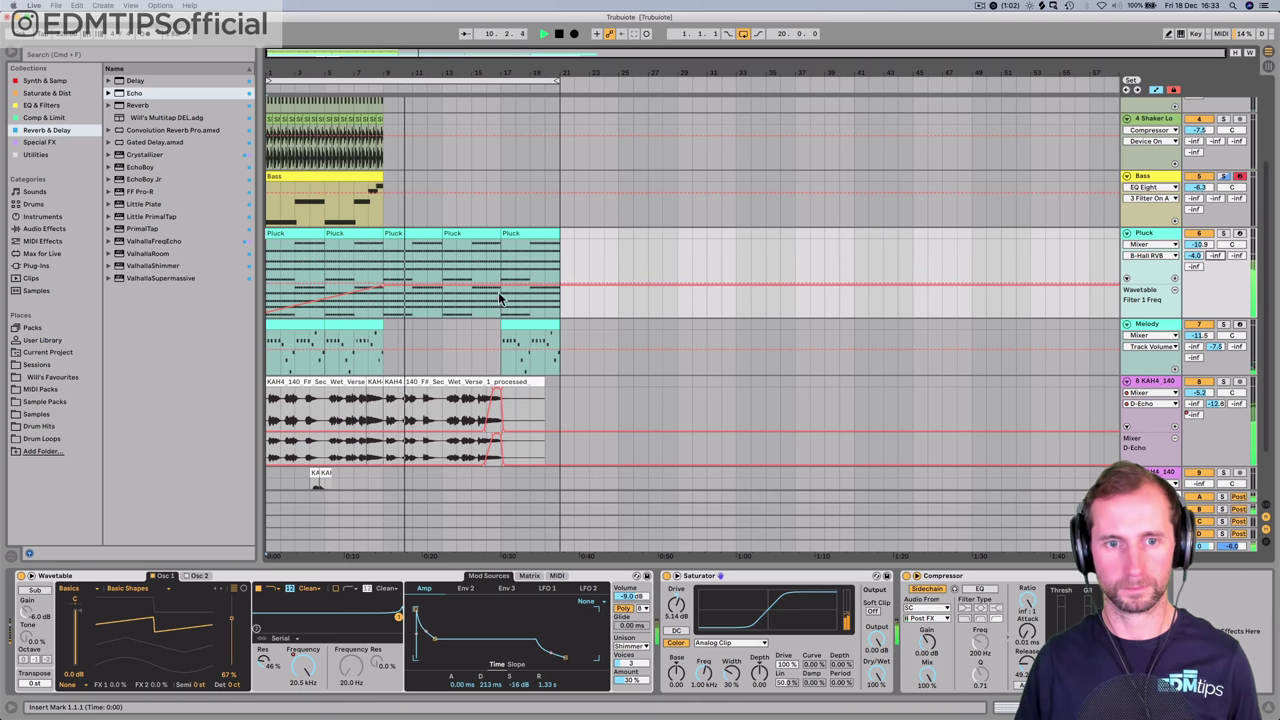
{"action": "left_click_drag", "start_coordinate": [499, 292], "coordinate": [443, 313]}
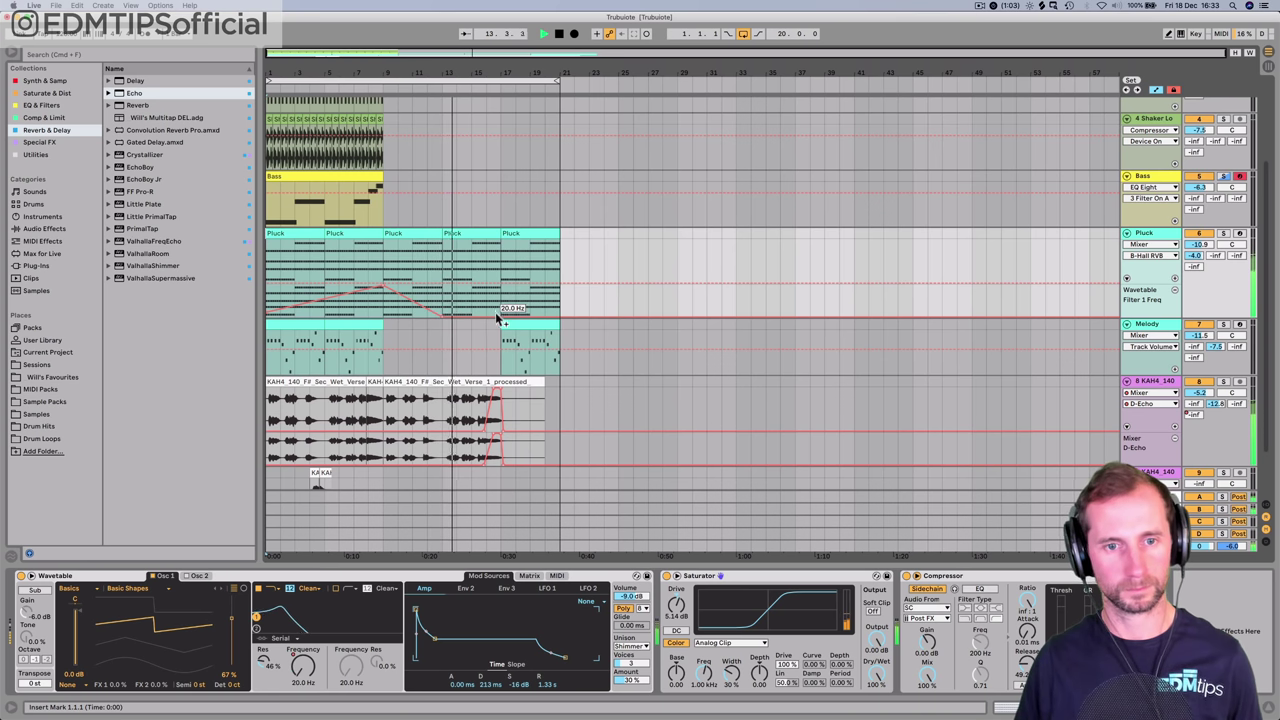
- Duplicate the last Melody and Pluck clips so that both tracks continue from bar 21 to bar 25
{"action": "left_click", "coordinate": [537, 343]}
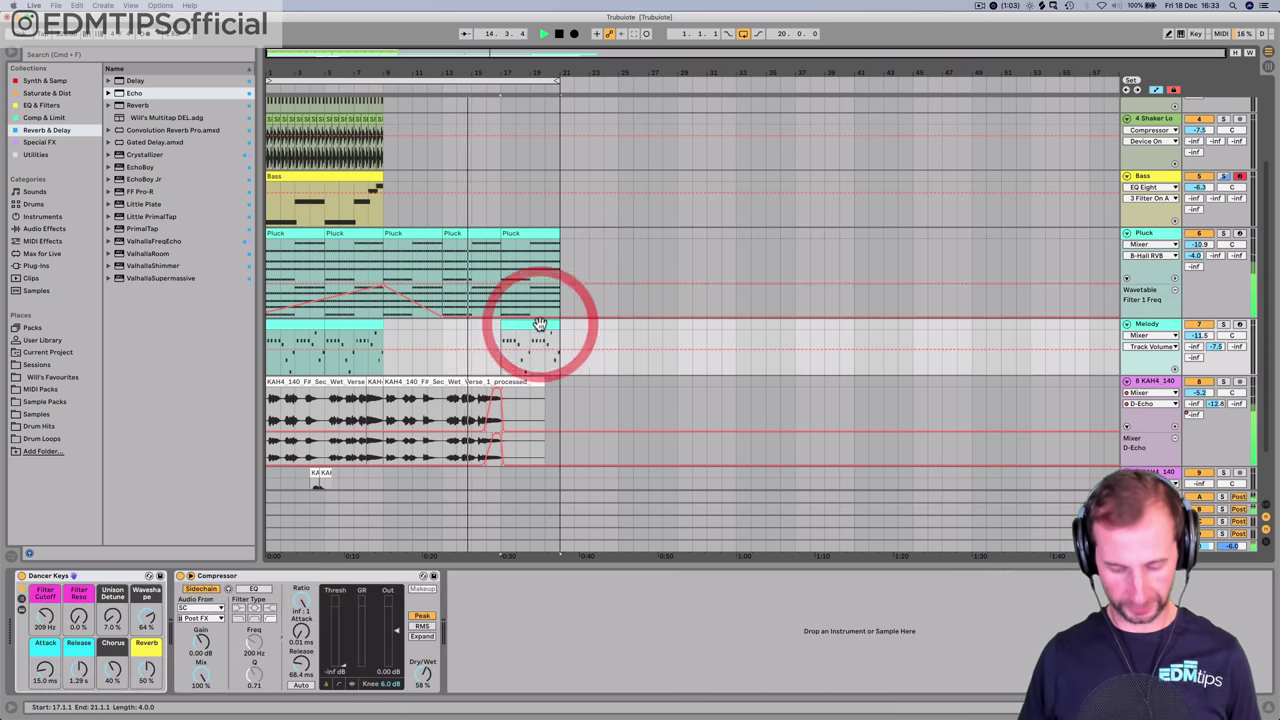
{"action": "key", "text": "super+d"}
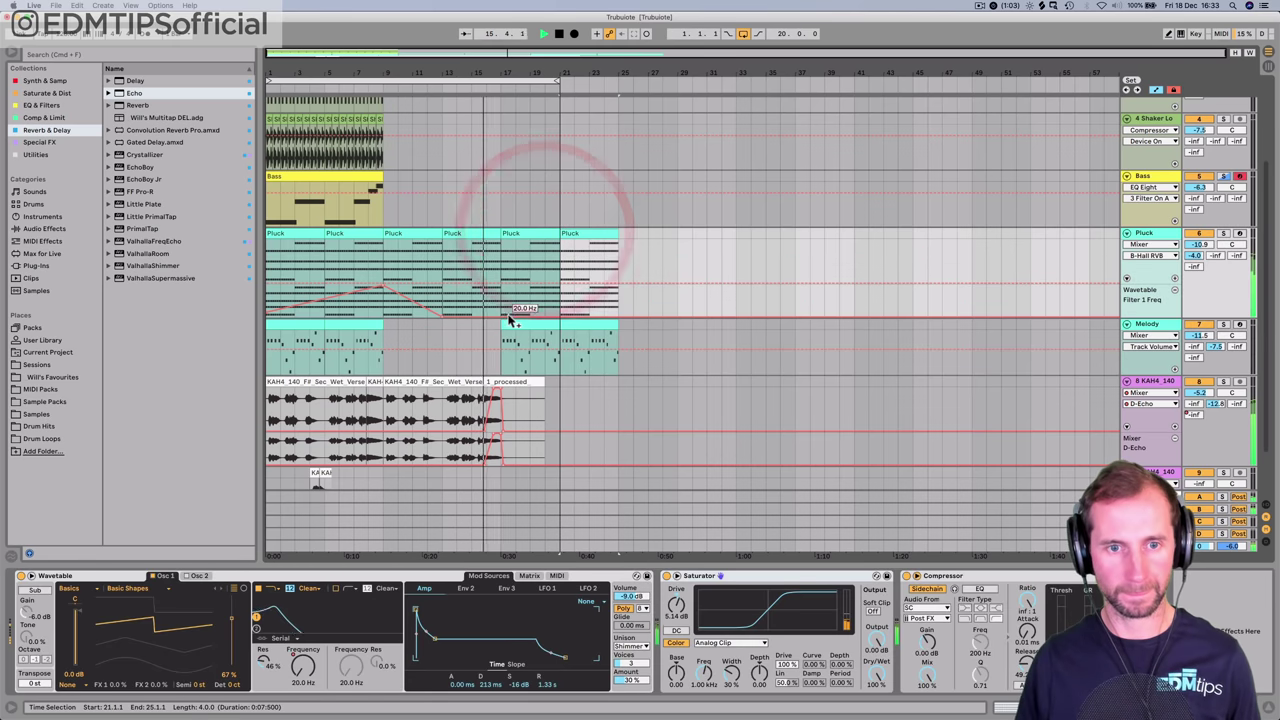
- Ramp the Pluck's filter frequency from 20.0 Hz at bar 17 to about 17.8 kHz at bar 25, and extend the loop to 24 bars
{"action": "left_click", "coordinate": [503, 319]}
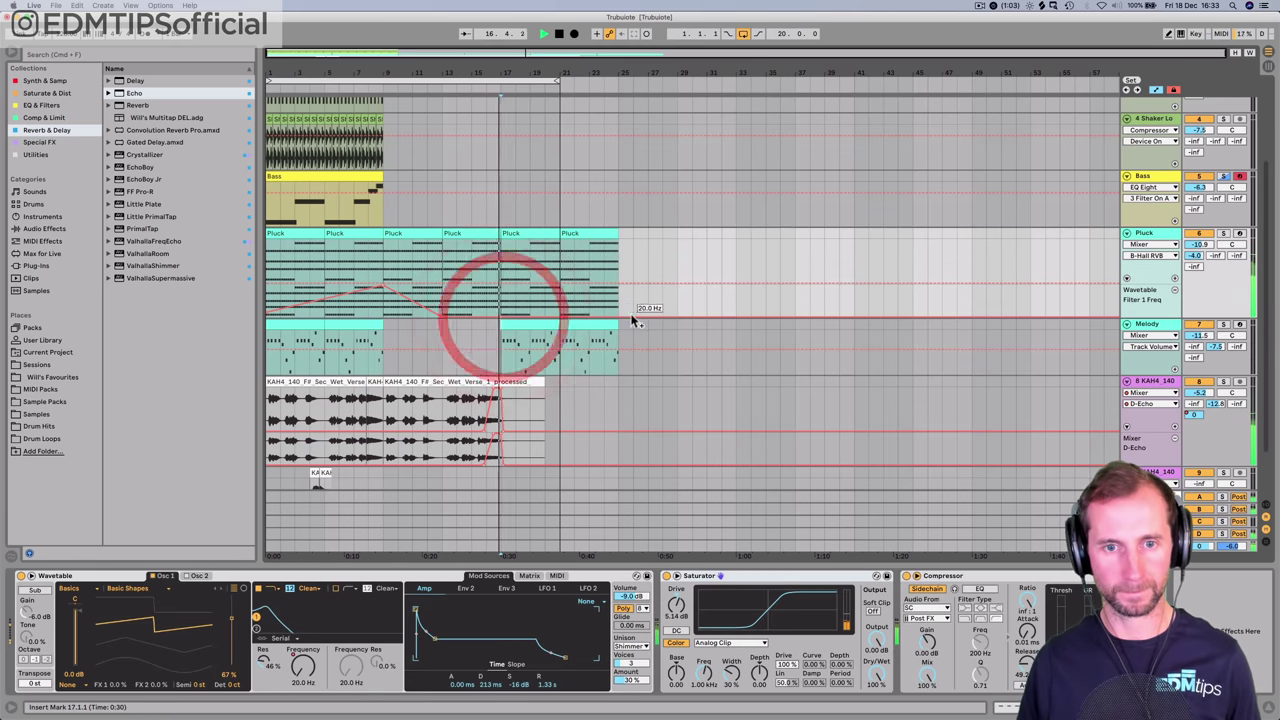
{"action": "left_click_drag", "start_coordinate": [619, 318], "coordinate": [600, 293]}
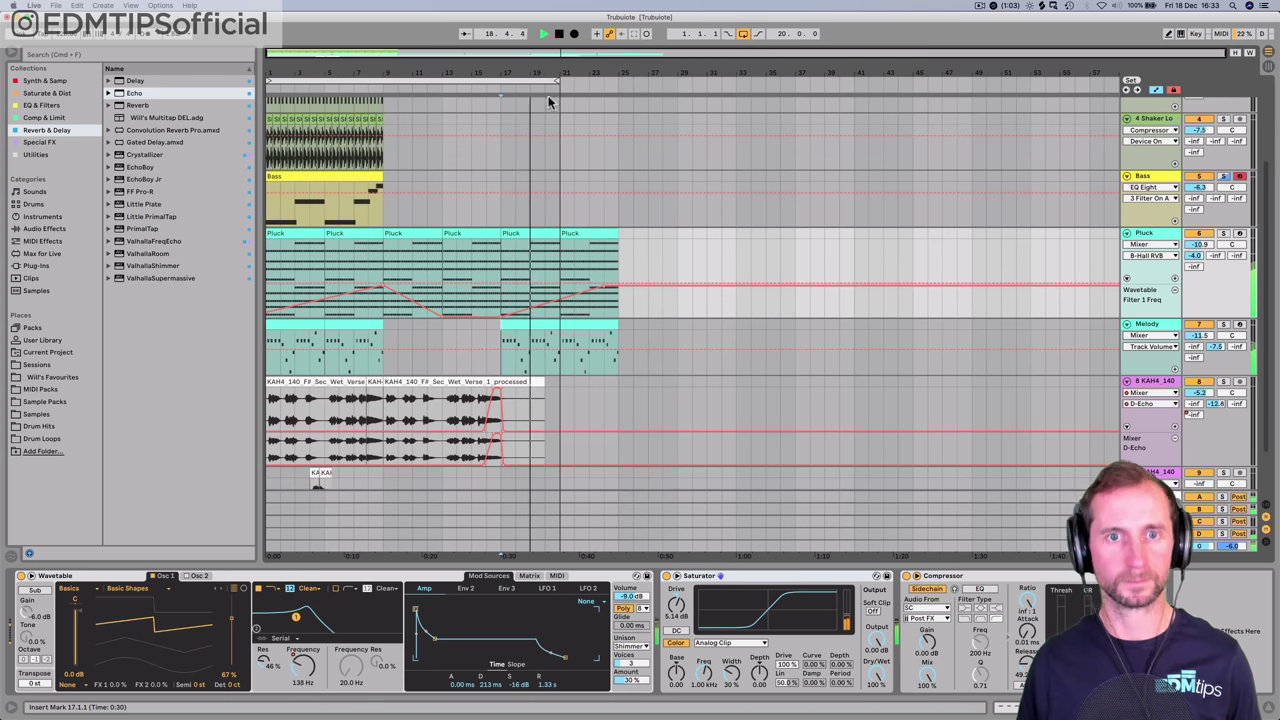
{"action": "left_click_drag", "start_coordinate": [560, 88], "coordinate": [615, 88]}
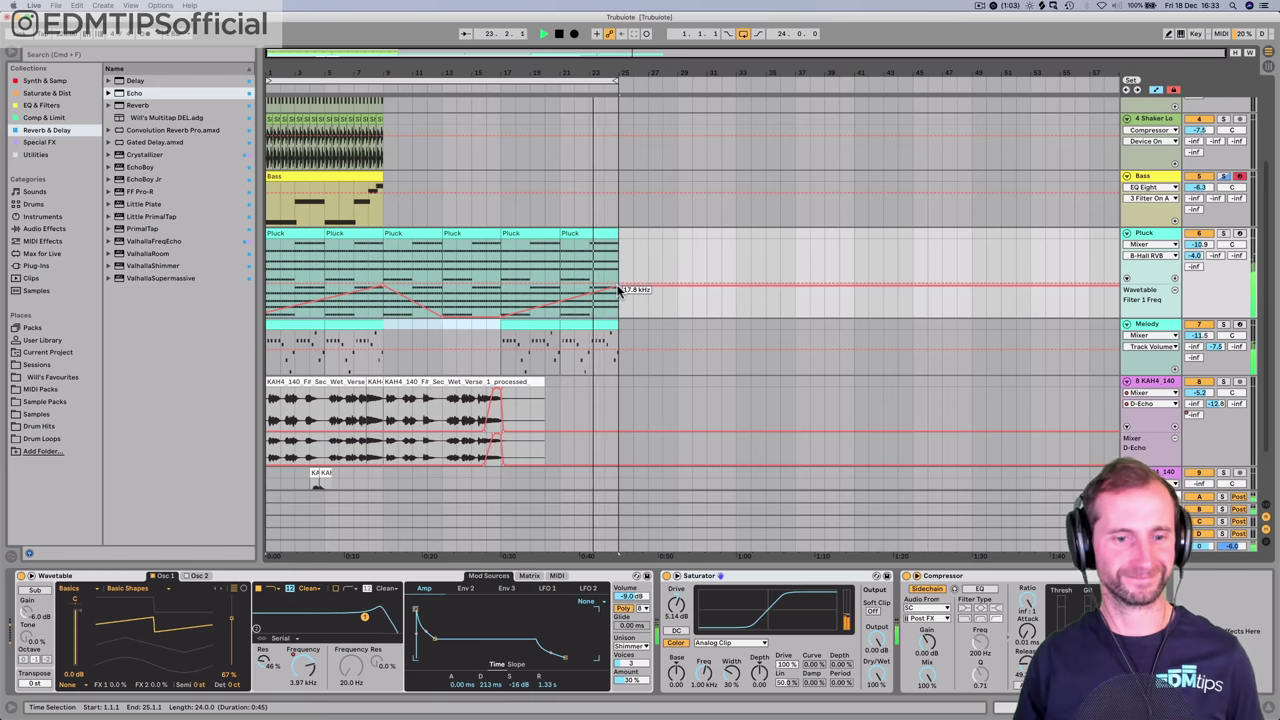
{"action": "key", "text": "space"}
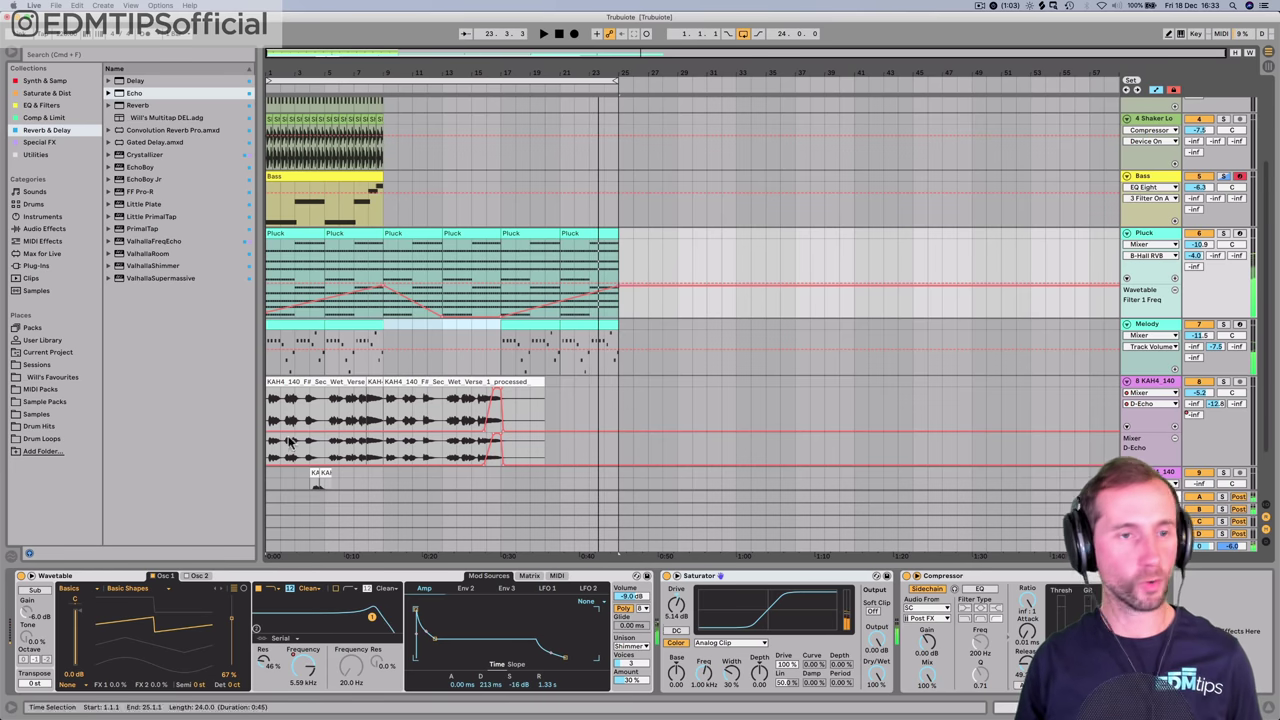
- Insert EQ Eight after the Saturator on the Pluck, and shape a low cut and a 4.00 kHz band with the track soloed
{"action": "left_click", "coordinate": [40, 106]}
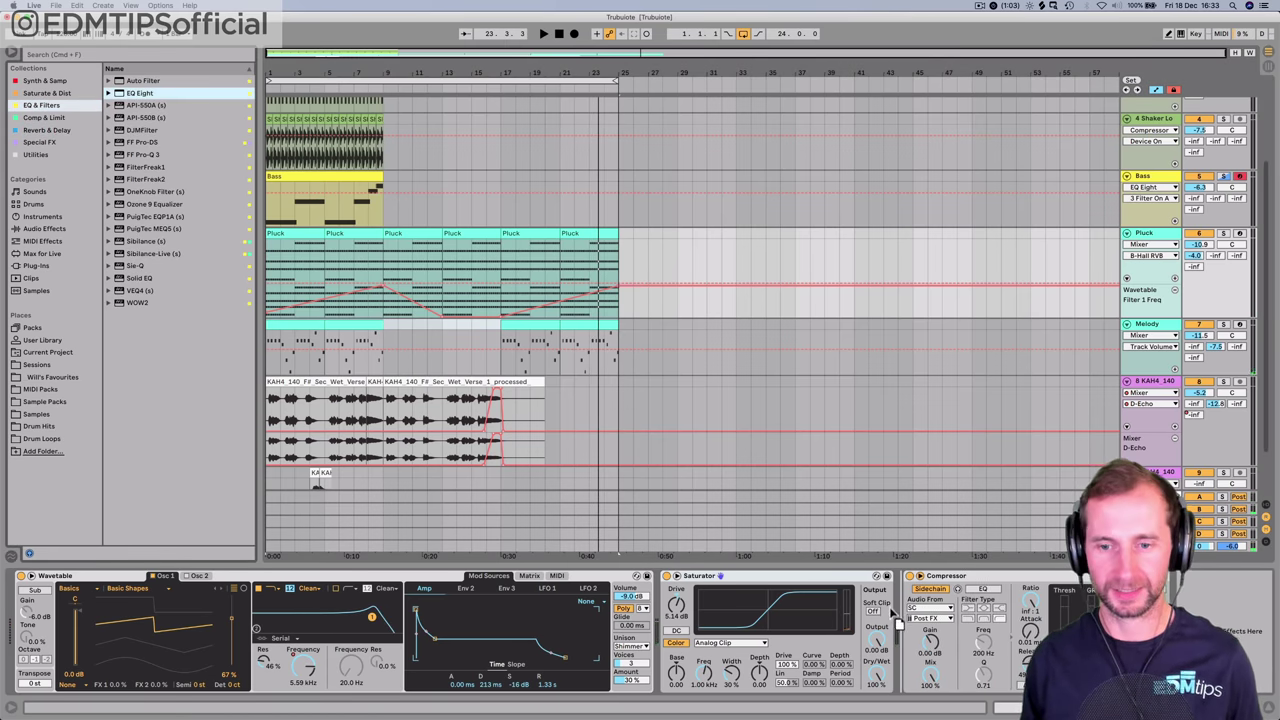
{"action": "left_click_drag", "start_coordinate": [895, 618], "coordinate": [887, 600]}
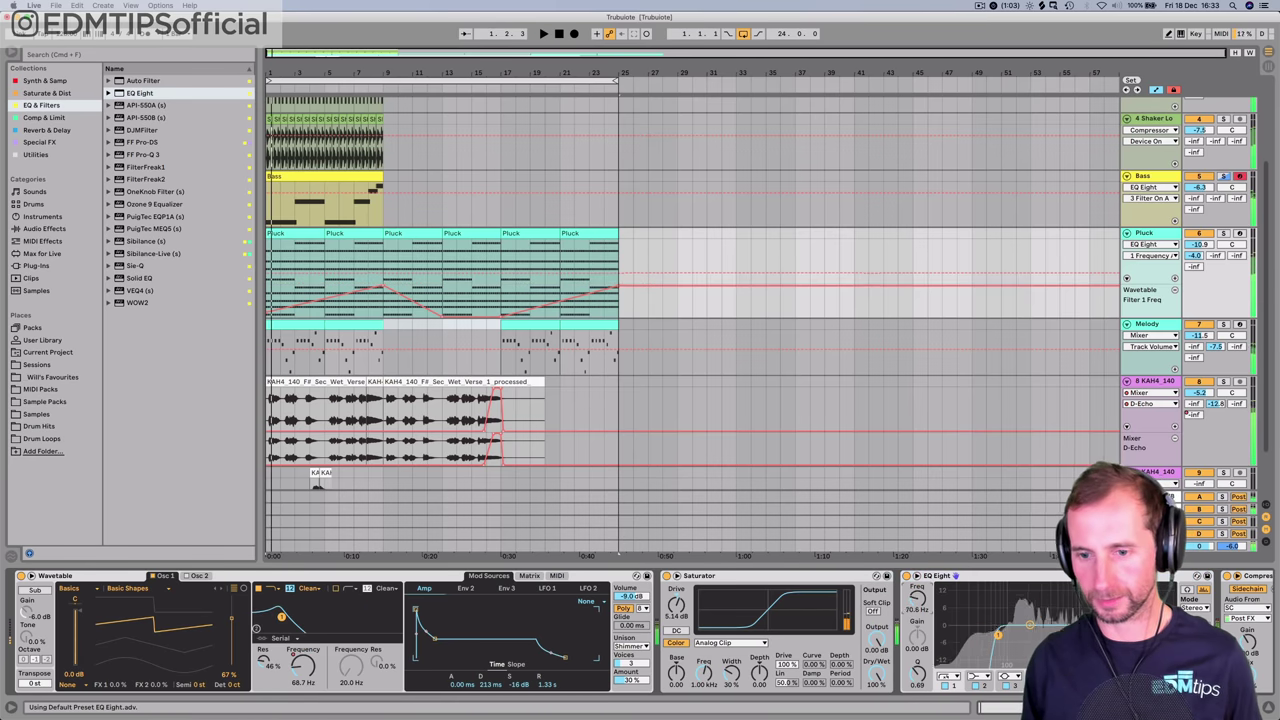
{"action": "left_click", "coordinate": [1222, 234]}
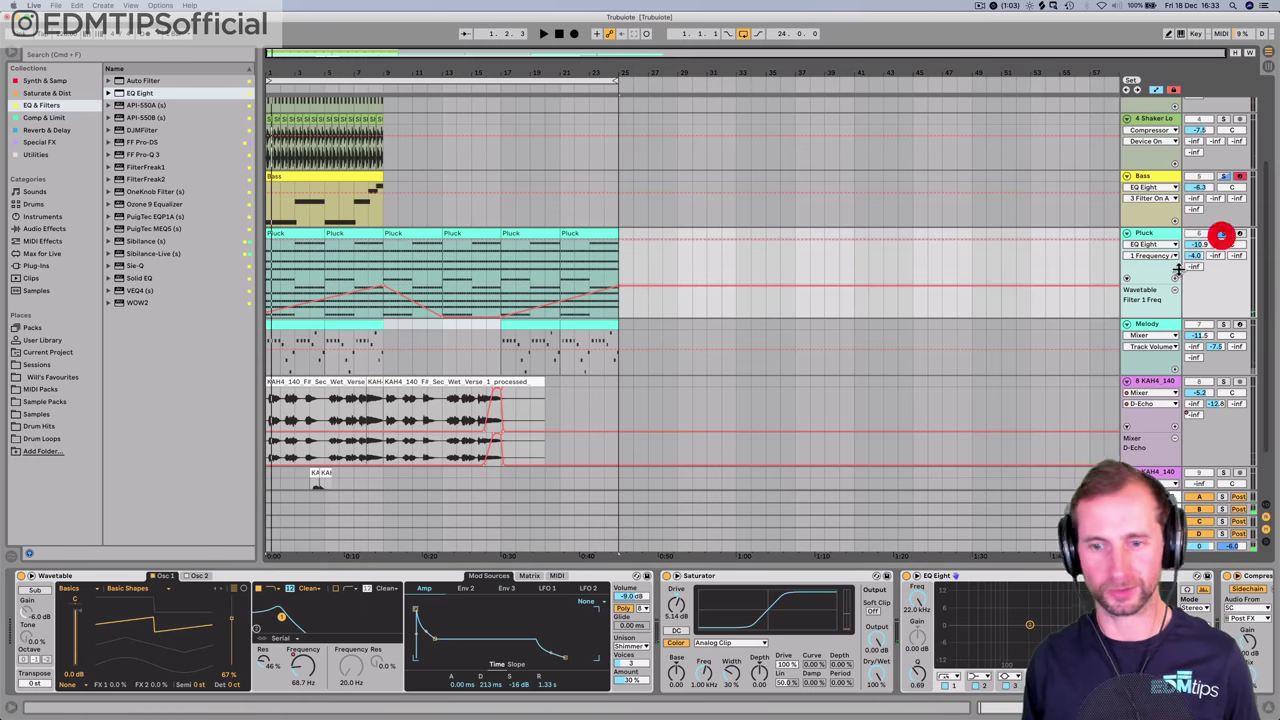
{"action": "key", "text": "space"}
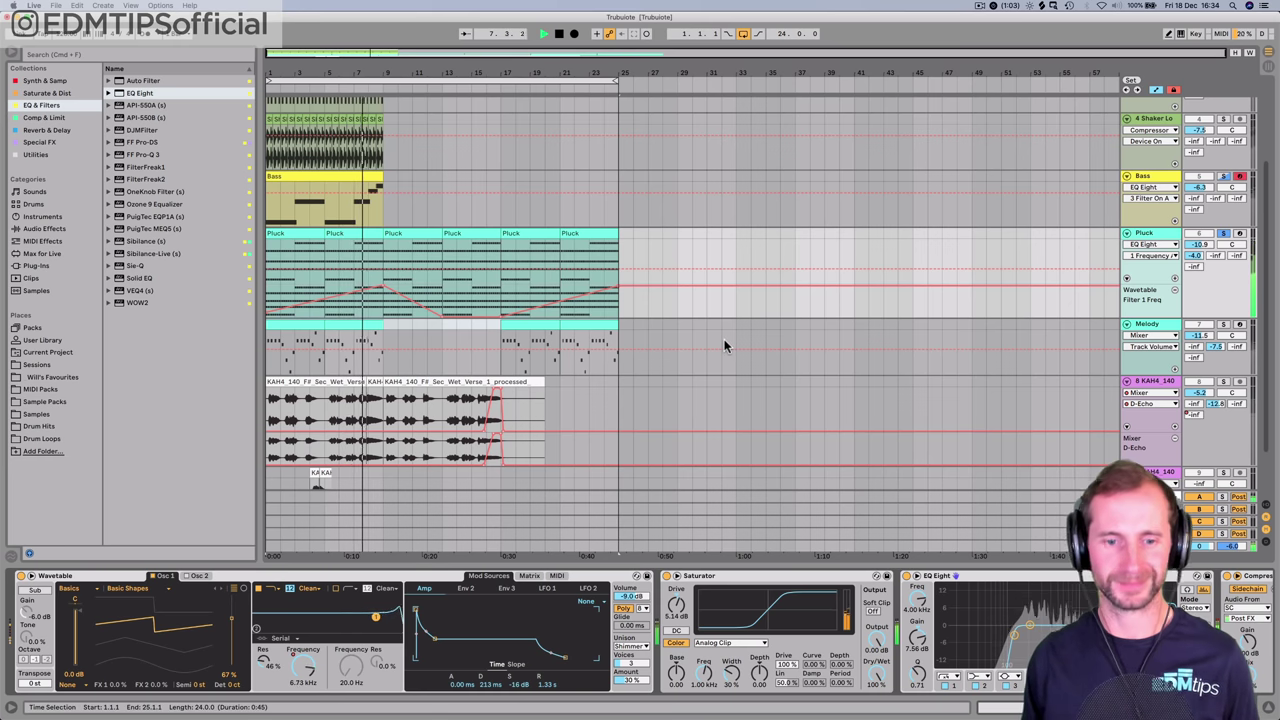
{"action": "key", "text": "space"}
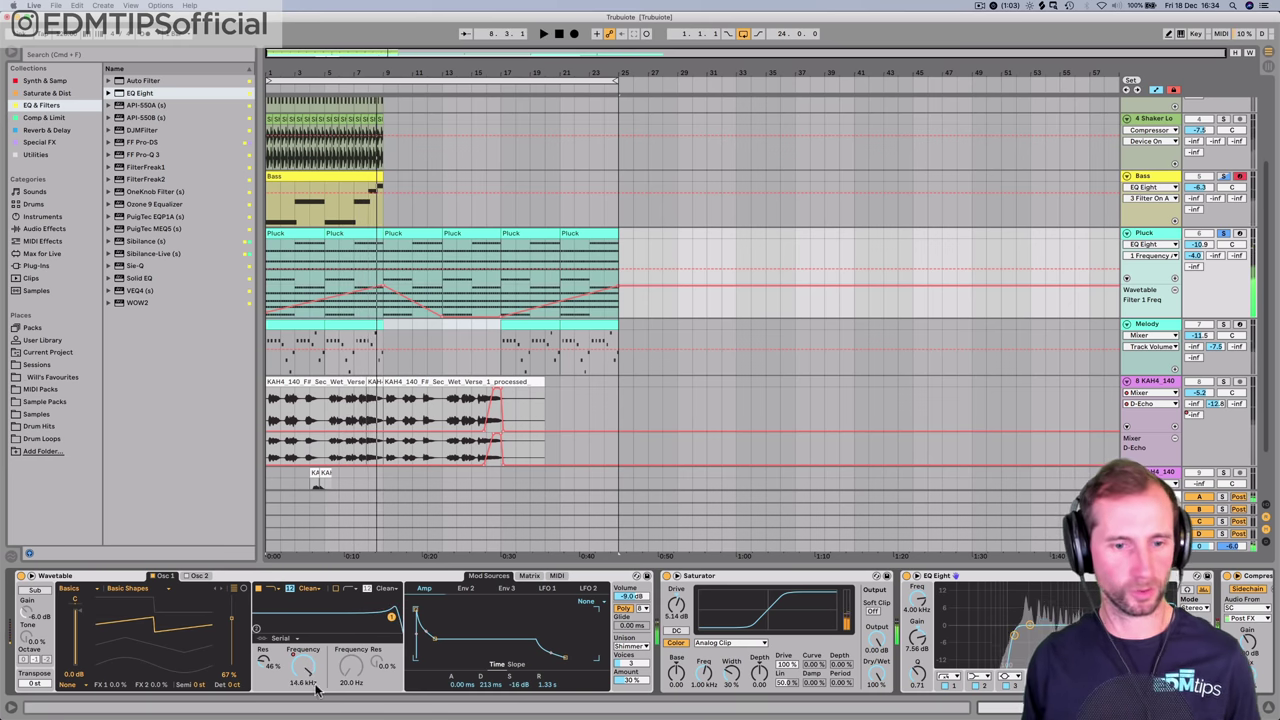
- Enable Osc 2 in the Pluck's Wavetable at 99% position, compare it on and off during playback, and set an EQ Eight band to 337 Hz
{"action": "left_click", "coordinate": [187, 577]}
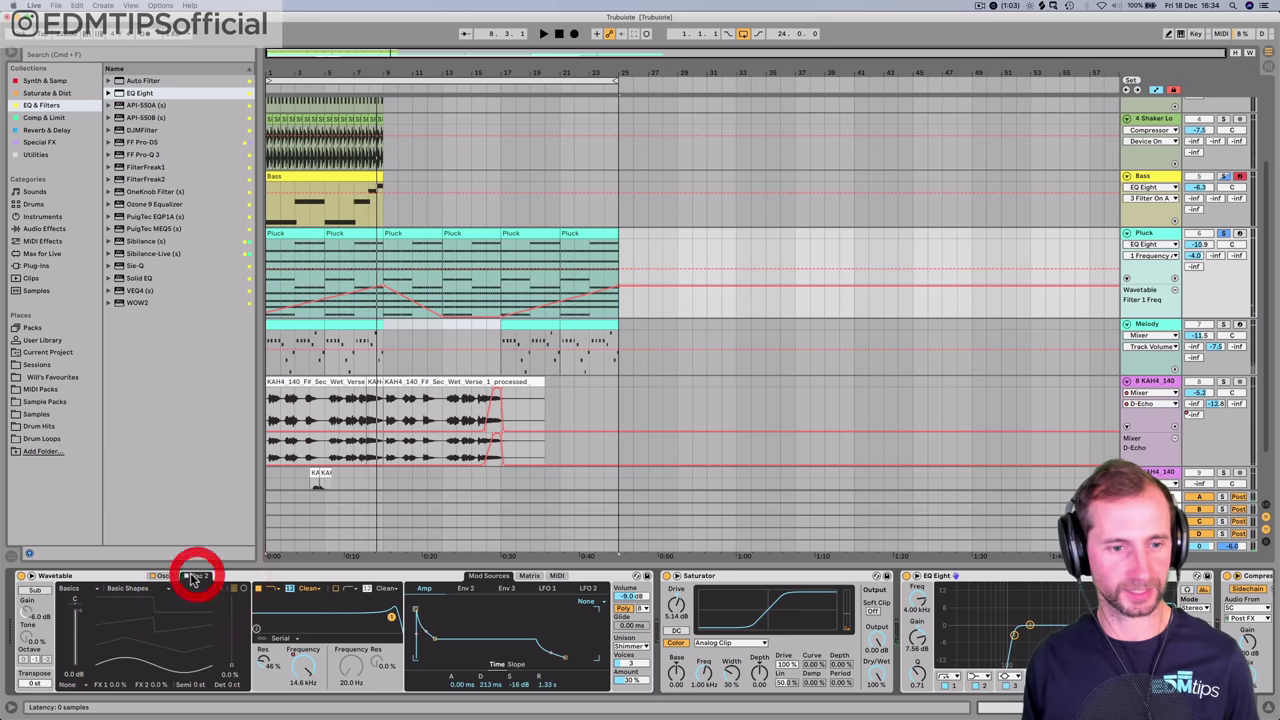
{"action": "key", "text": "space"}
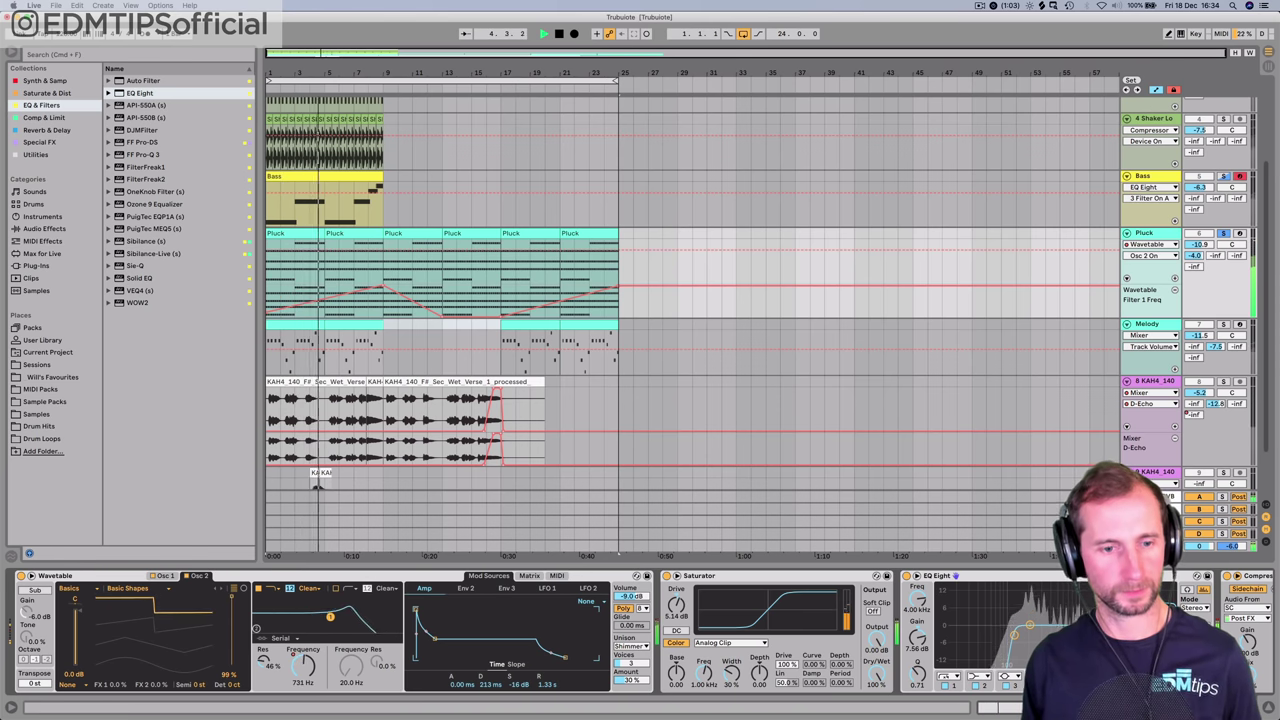
{"action": "left_click", "coordinate": [185, 580]}
{"action": "left_click", "coordinate": [185, 580]}
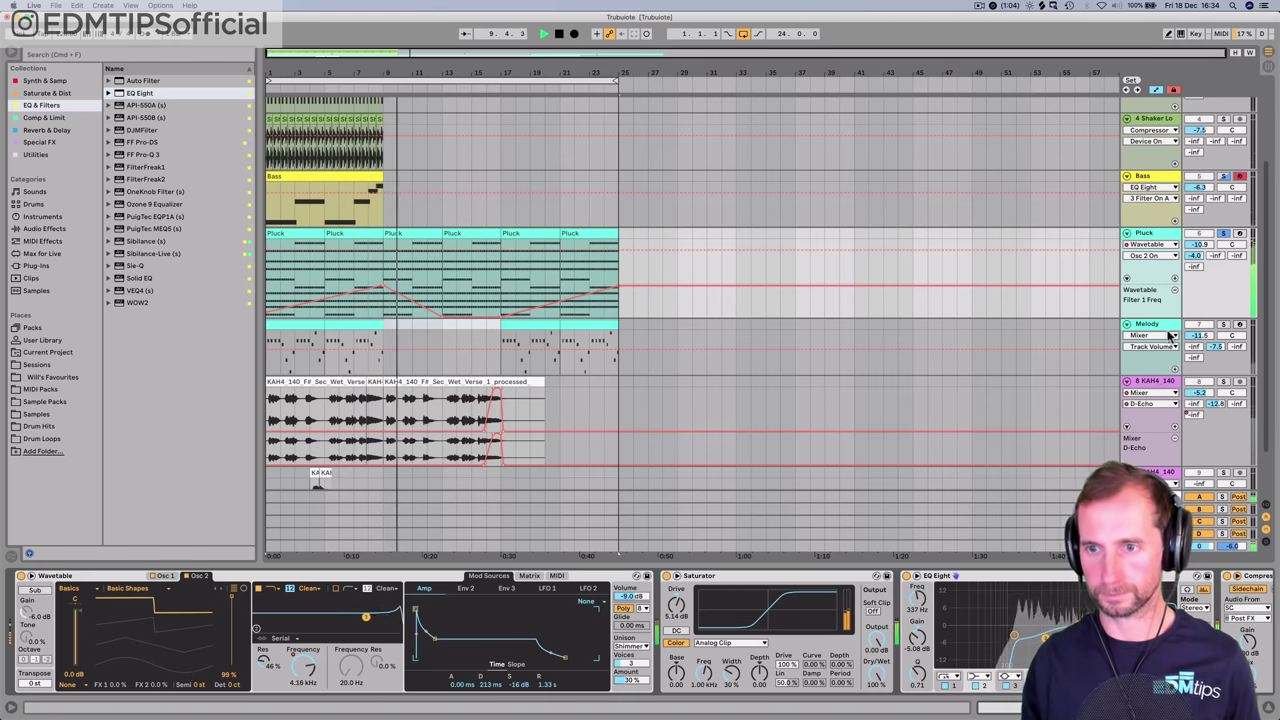
- Show the Pluck's B-Hall RVB send automation in a new lane
{"action": "right_click", "coordinate": [1218, 258]}
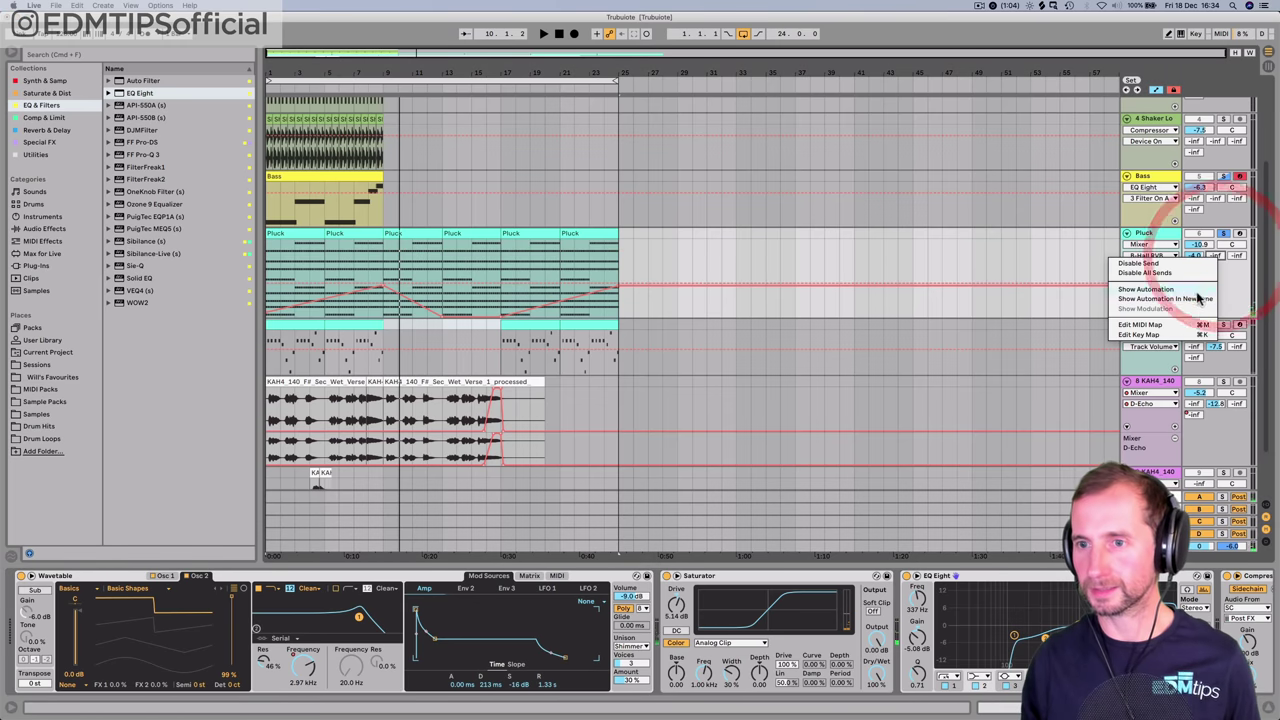
{"action": "left_click", "coordinate": [1205, 292]}
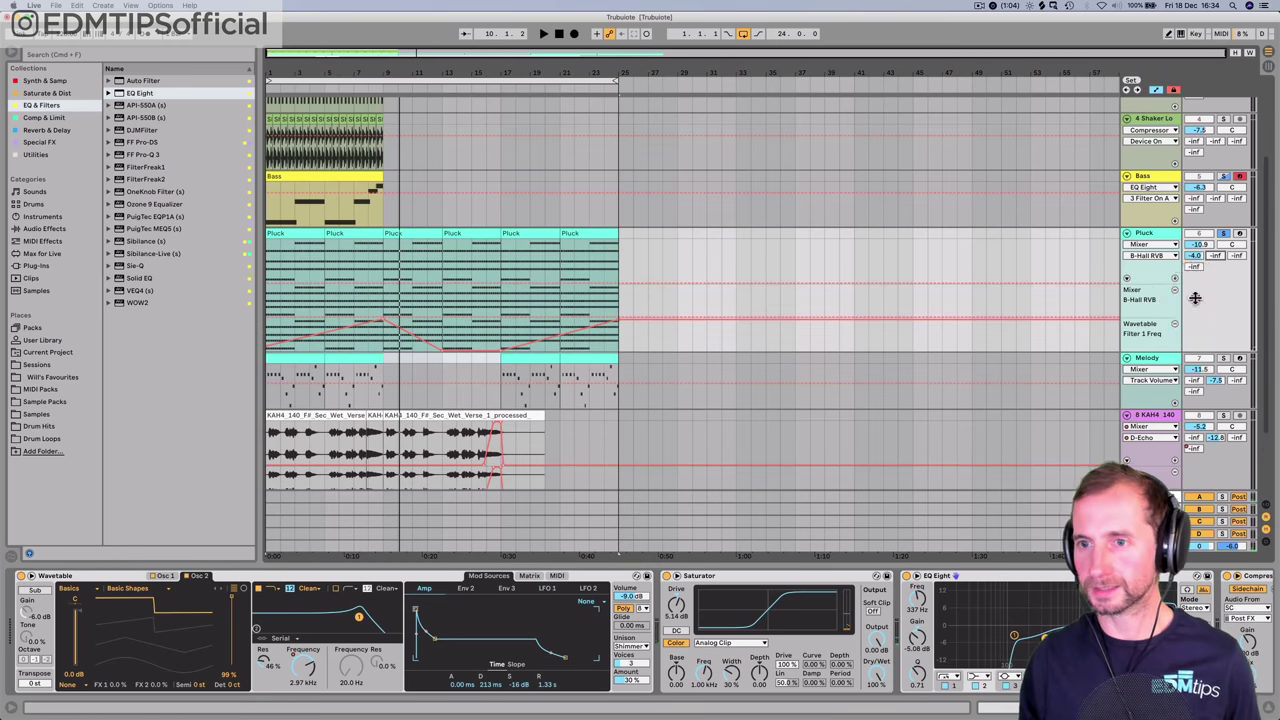
- Automate the Pluck's B-Hall RVB send to rise from about bar 6 to -12.0 dB at bar 9 and fall back to -inf by bar 13
{"action": "left_click", "coordinate": [346, 317]}
{"action": "left_click_drag", "start_coordinate": [384, 318], "coordinate": [384, 294]}
{"action": "left_click", "coordinate": [334, 82]}
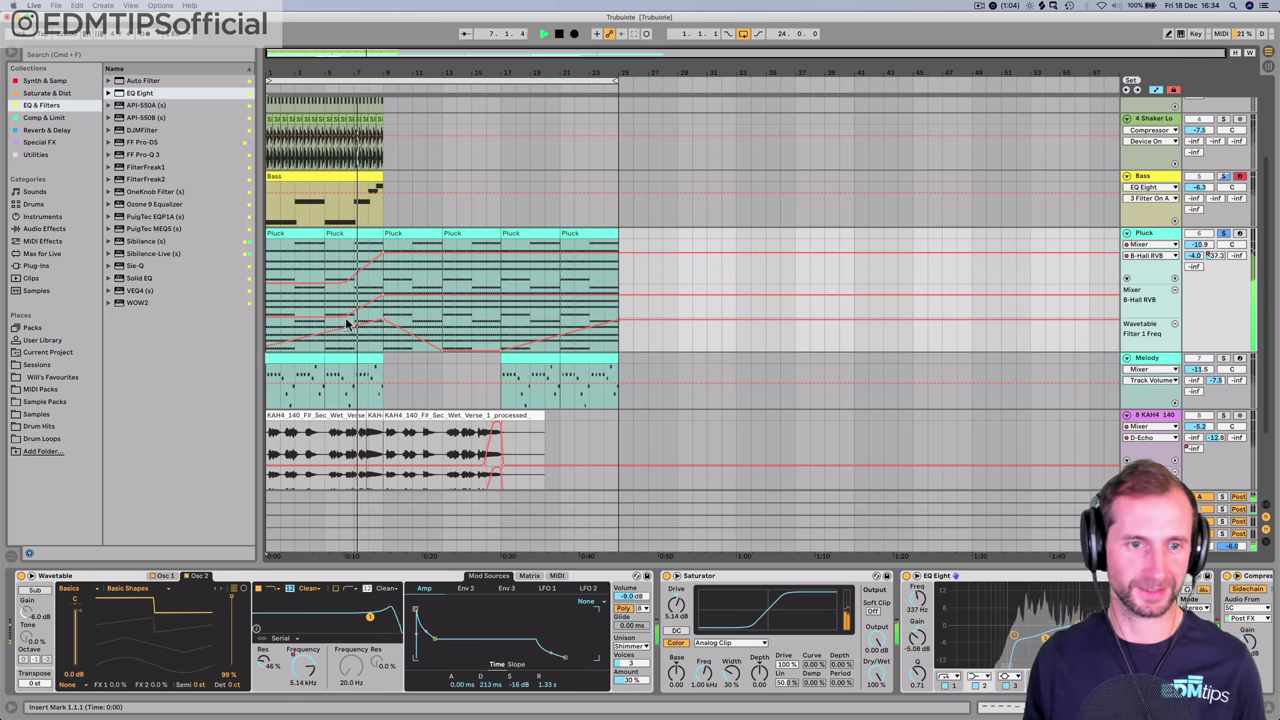
{"action": "left_click_drag", "start_coordinate": [344, 317], "coordinate": [339, 317]}
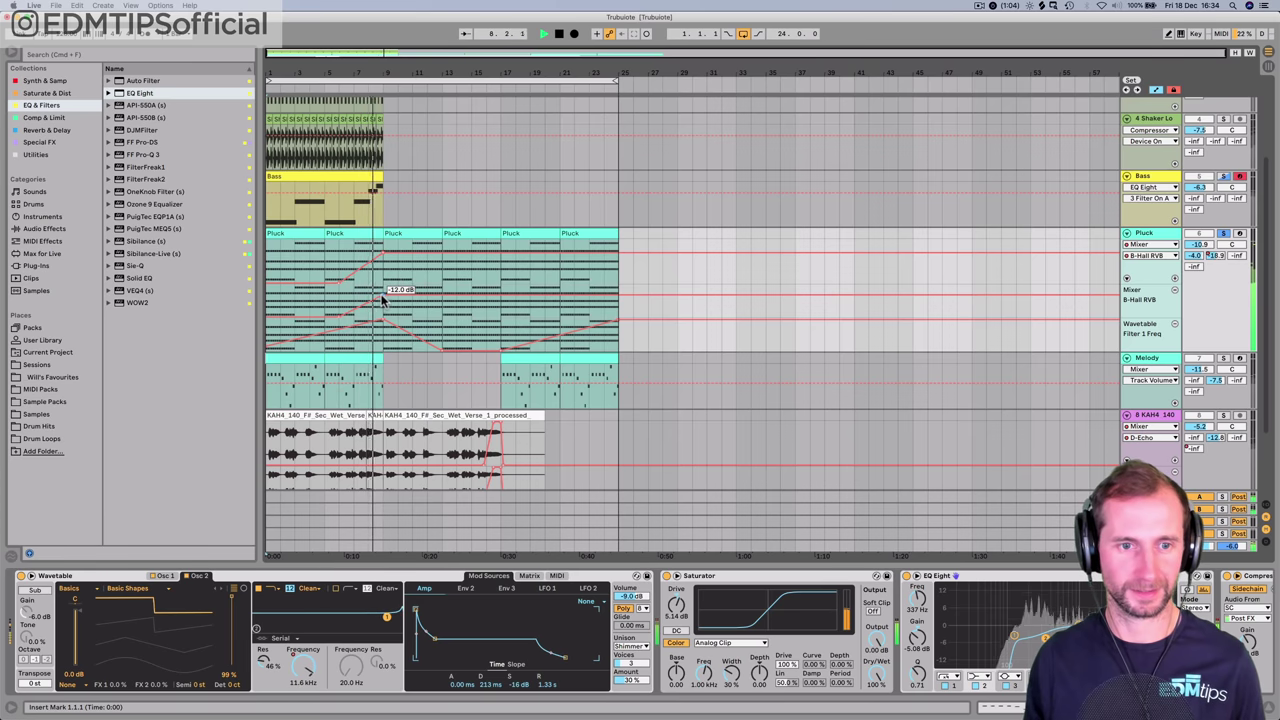
{"action": "left_click_drag", "start_coordinate": [427, 294], "coordinate": [442, 317]}
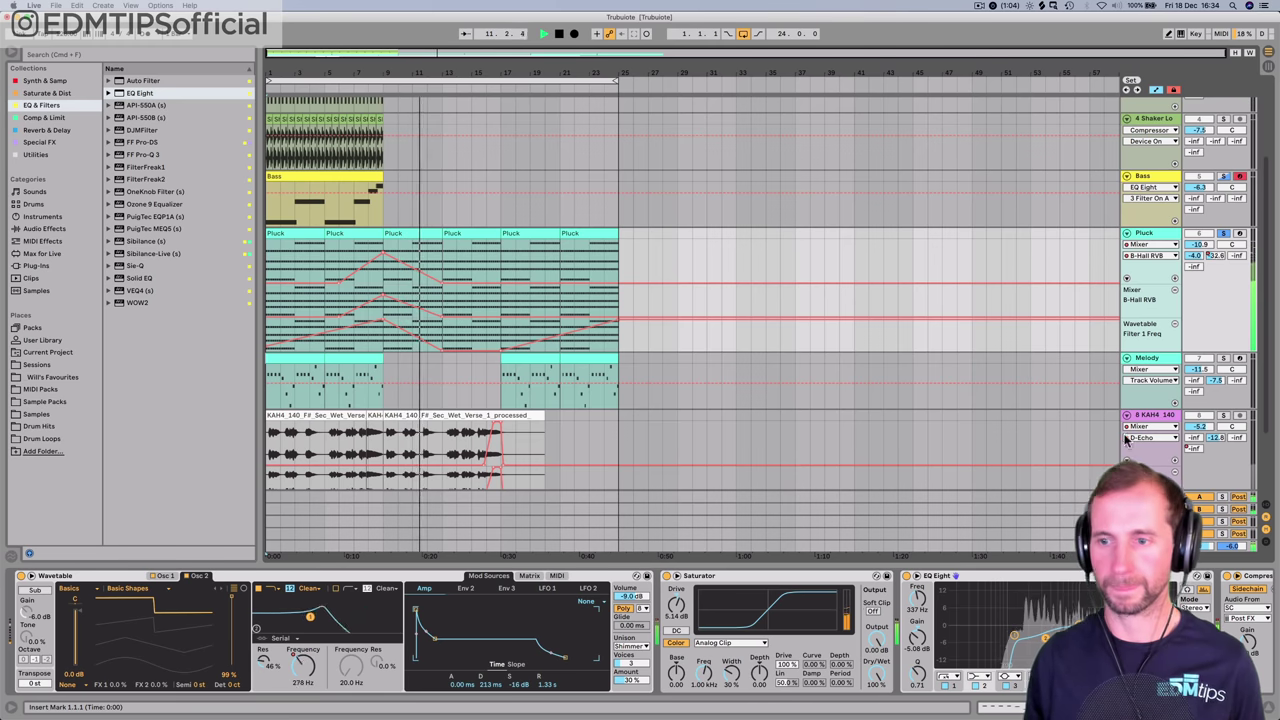
- Unsolo the Pluck, play the full mix from the start and look at the Shaker and Kicks devices
{"action": "left_click", "coordinate": [1227, 233]}
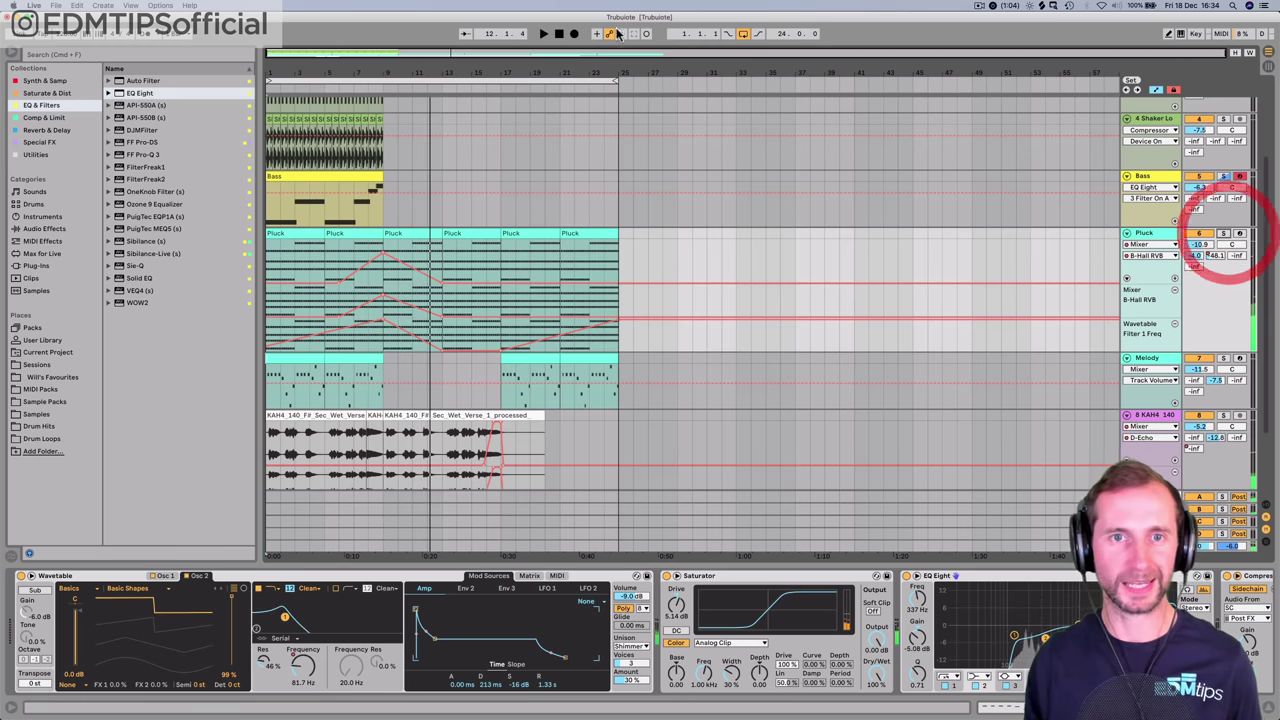
{"action": "left_click", "coordinate": [558, 34]}
{"action": "key", "text": "space"}
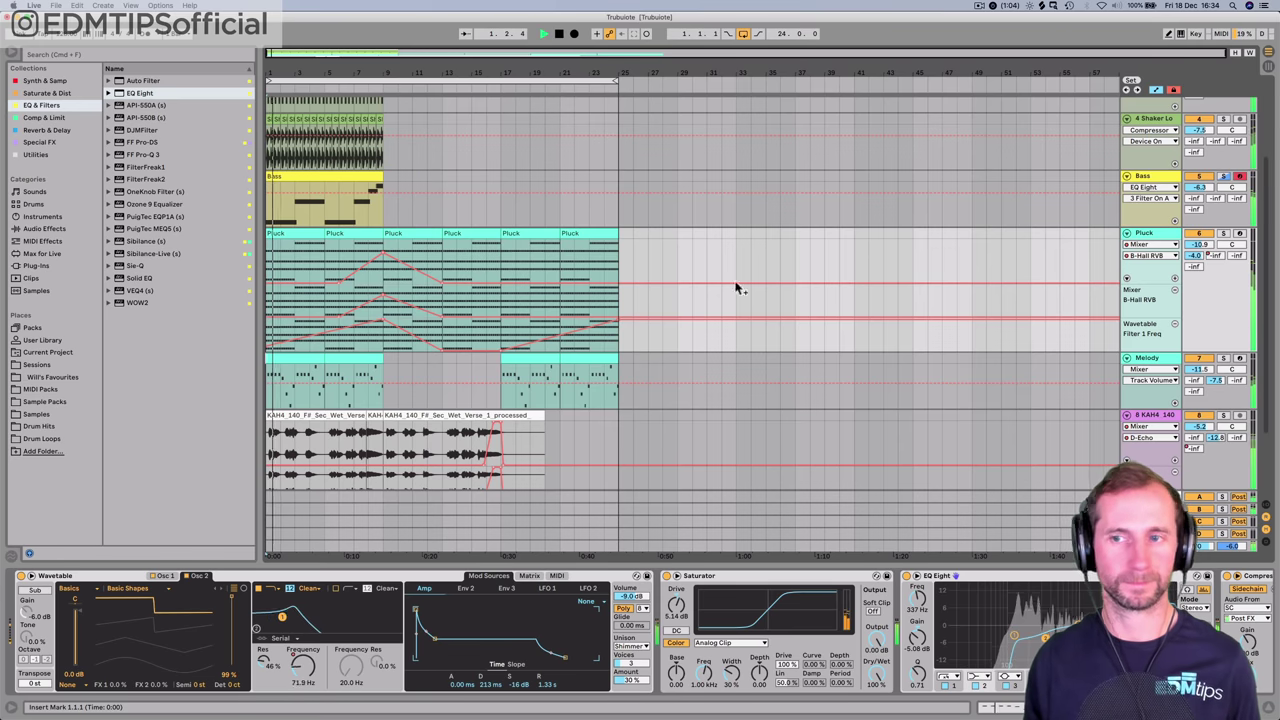
{"action": "scroll", "coordinate": [769, 290], "scroll_direction": "up", "scroll_amount": 3}
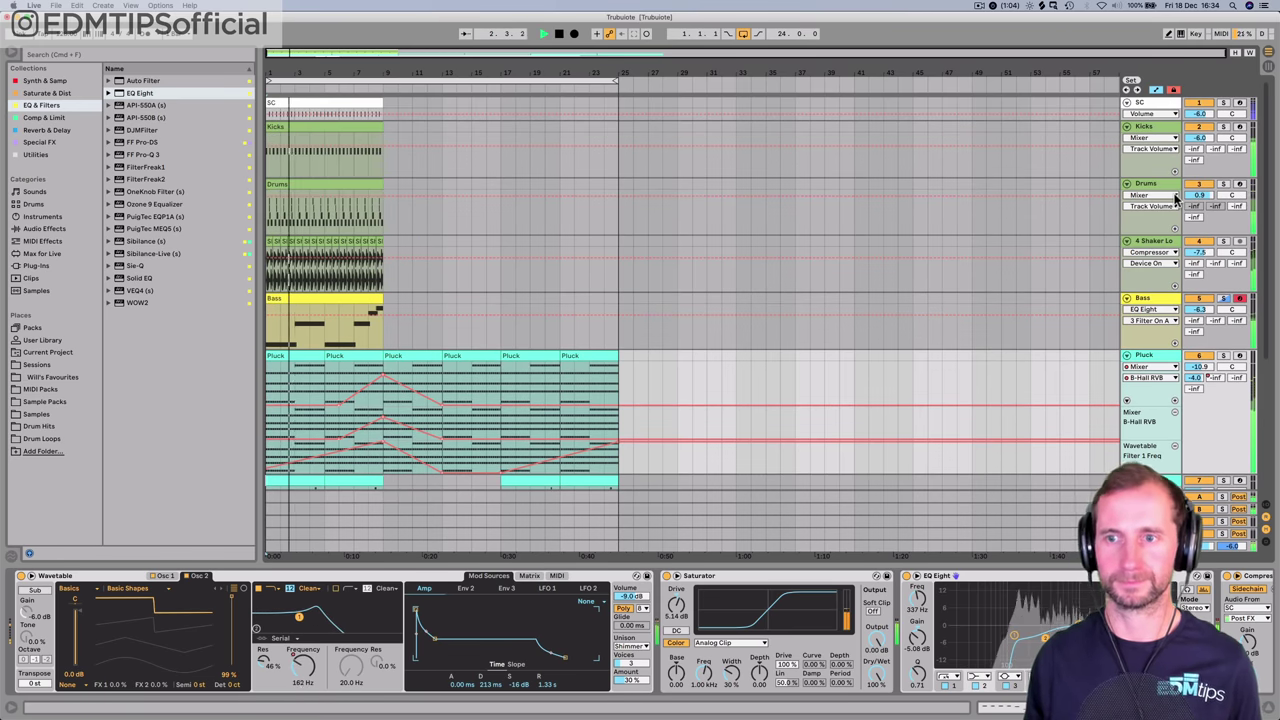
{"action": "left_click", "coordinate": [1162, 246]}
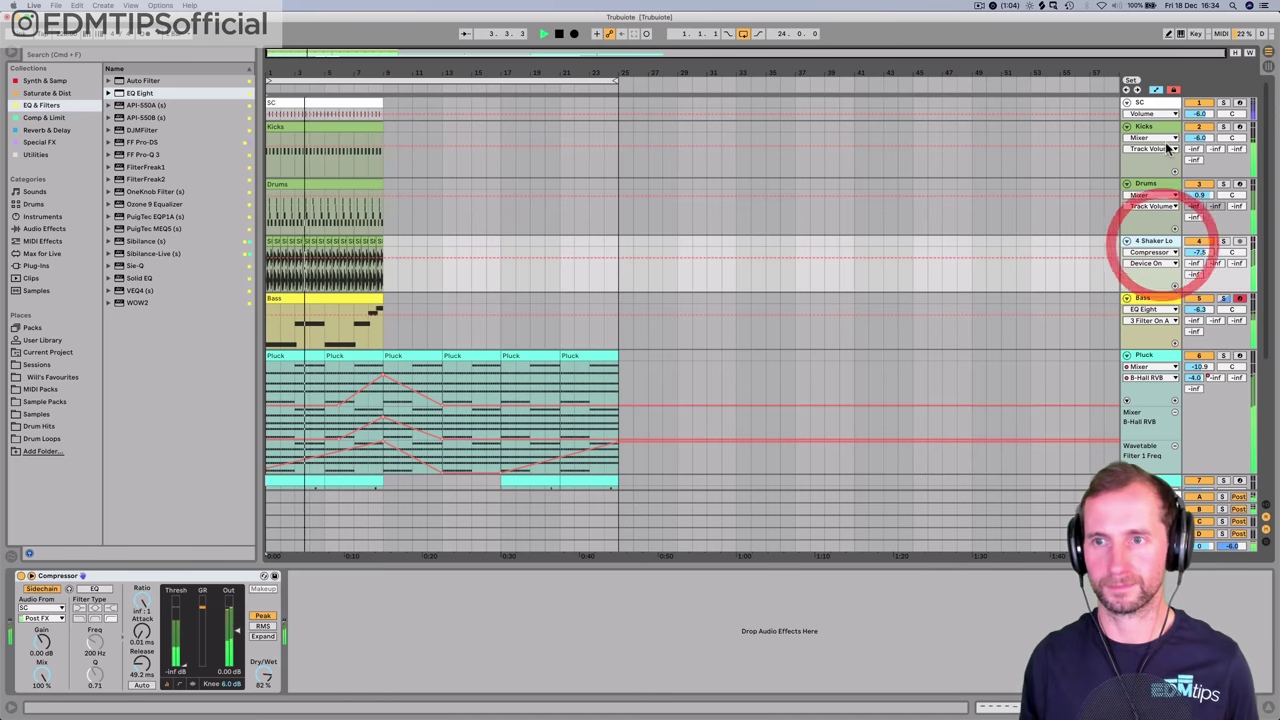
{"action": "left_click", "coordinate": [1163, 130]}
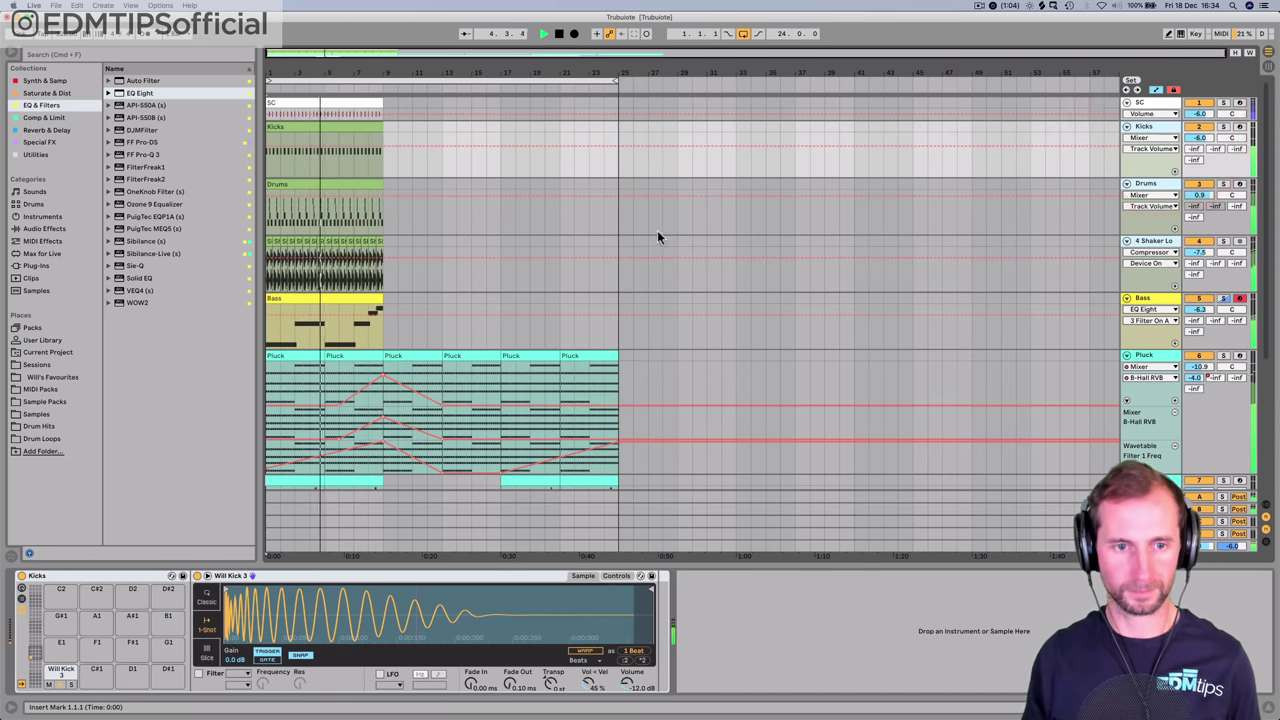
- Set the volume of vocal track 9 to -9.1 dB during playback
{"action": "scroll", "coordinate": [636, 243], "scroll_direction": "down", "scroll_amount": 5}
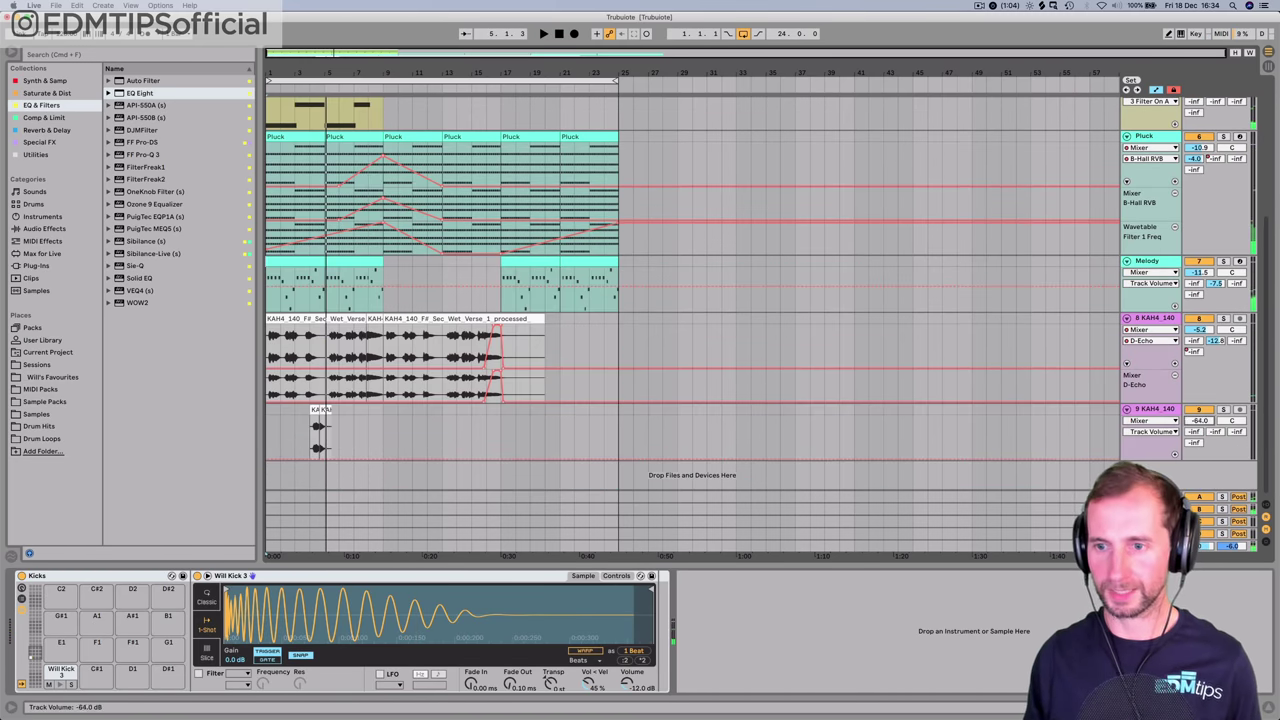
{"action": "key", "text": "space"}
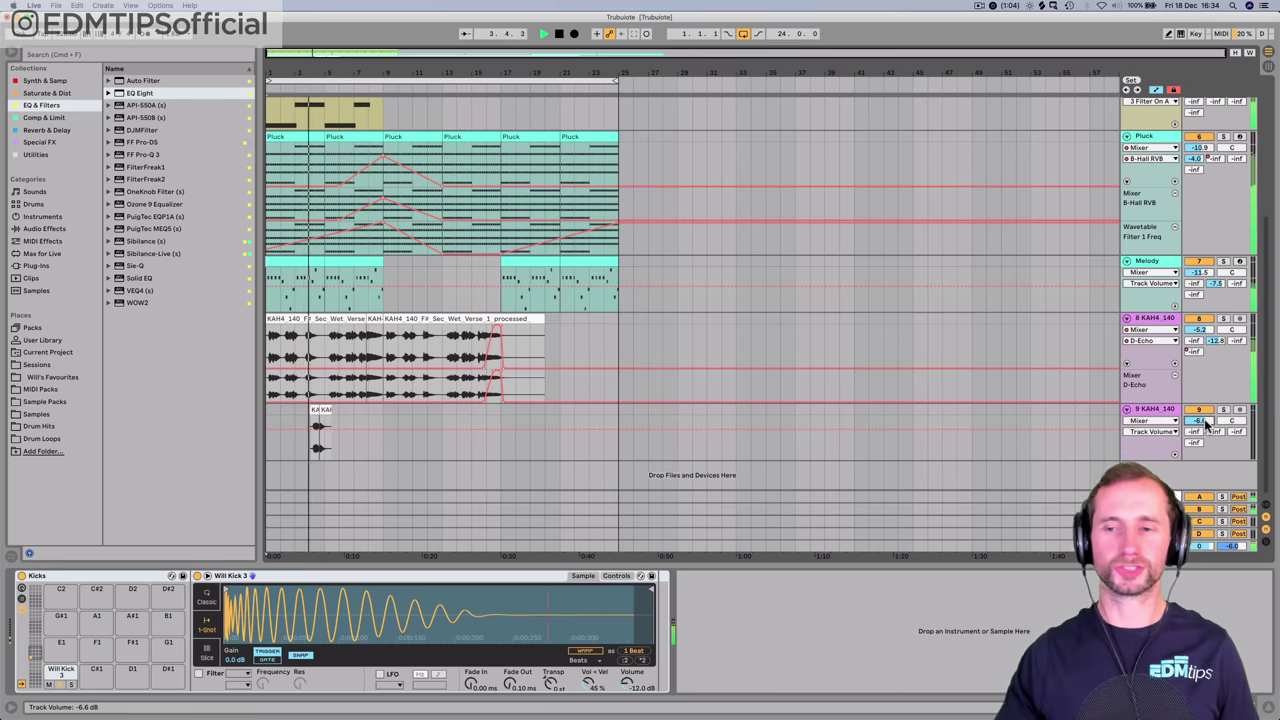
{"action": "left_click_drag", "start_coordinate": [1199, 421], "coordinate": [1199, 431]}
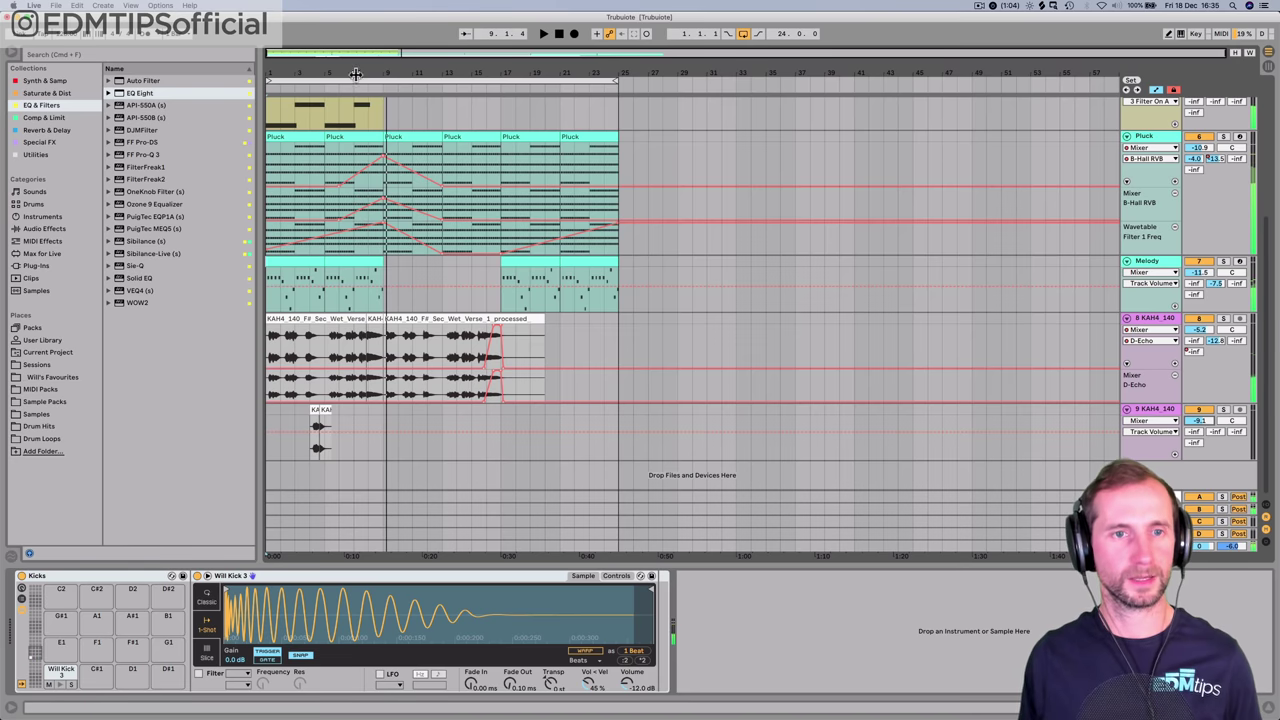
- Audition the vocal phrase leading into bar 9, playing from 7.3.3
{"action": "left_click_drag", "start_coordinate": [355, 74], "coordinate": [357, 143]}
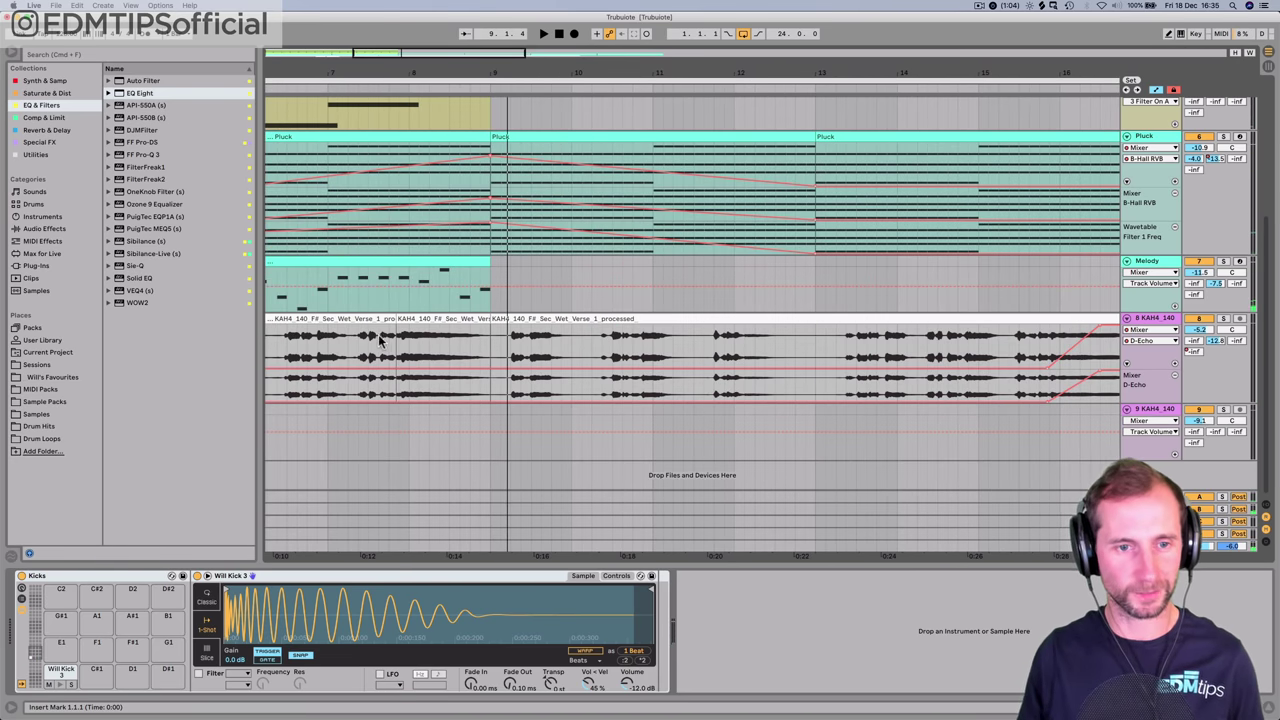
{"action": "left_click_drag", "start_coordinate": [380, 340], "coordinate": [510, 377]}
{"action": "left_click", "coordinate": [492, 397]}
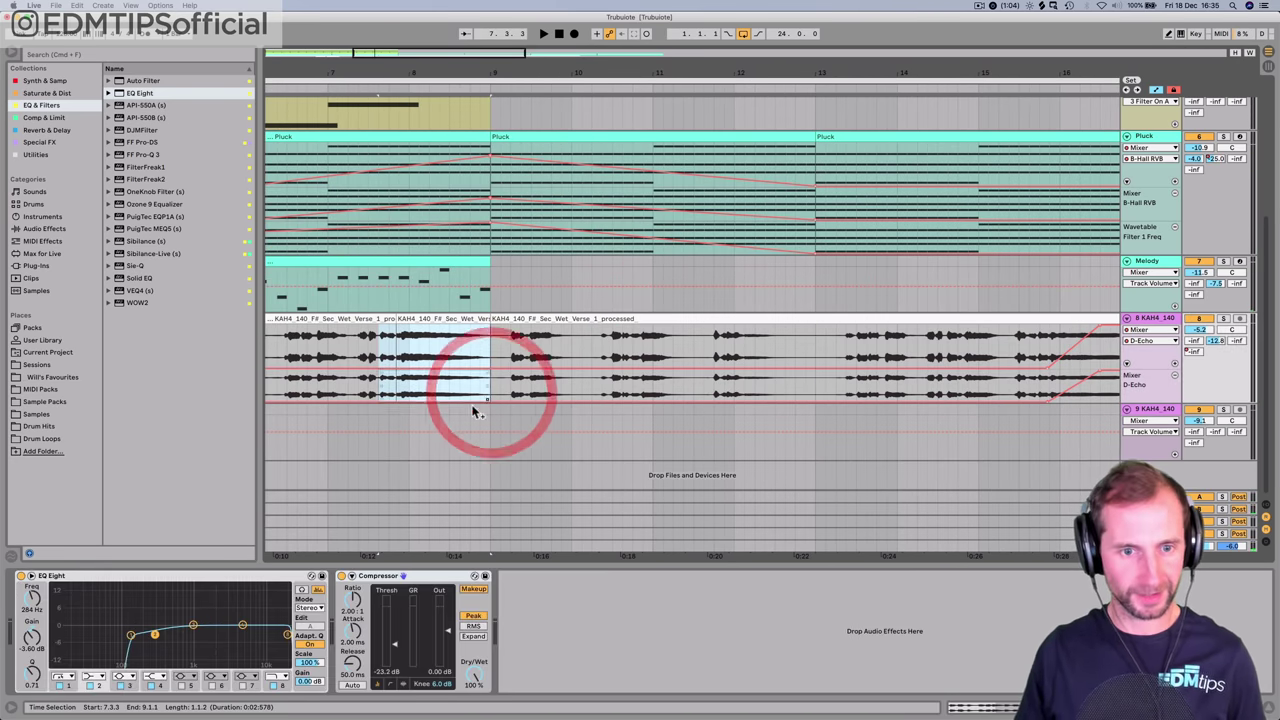
{"action": "left_click", "coordinate": [373, 420]}
{"action": "key", "text": "space"}
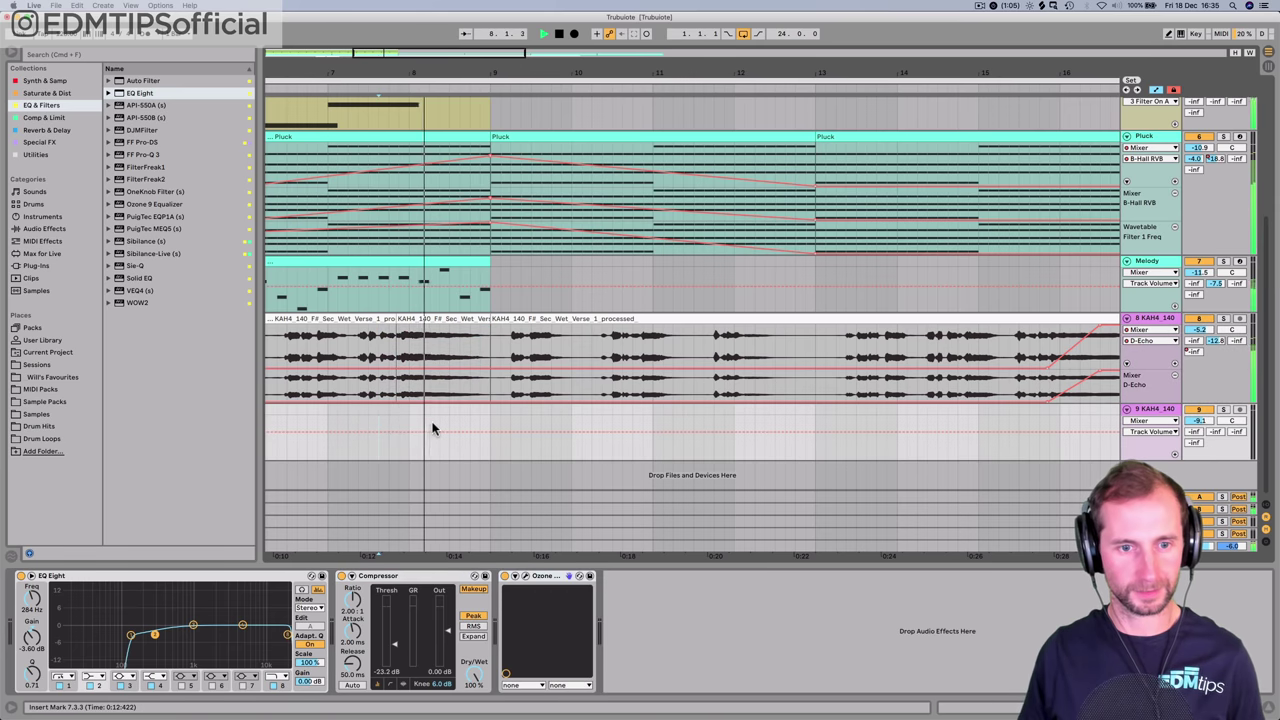
- Hide the automation and select the vocal phrase from 7.2.3 to 9.1.1 on track 8 for copying
{"action": "key", "text": "b"}
{"action": "key", "text": "a"}
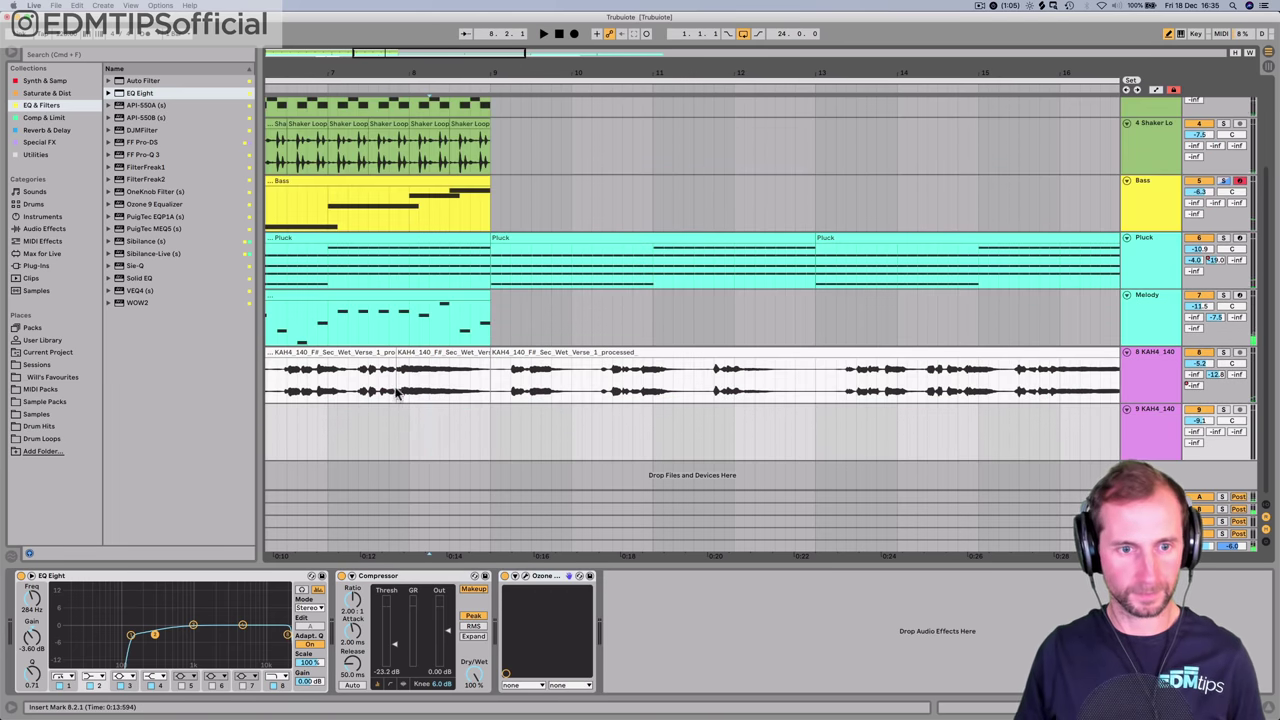
{"action": "left_click_drag", "start_coordinate": [358, 388], "coordinate": [473, 395]}
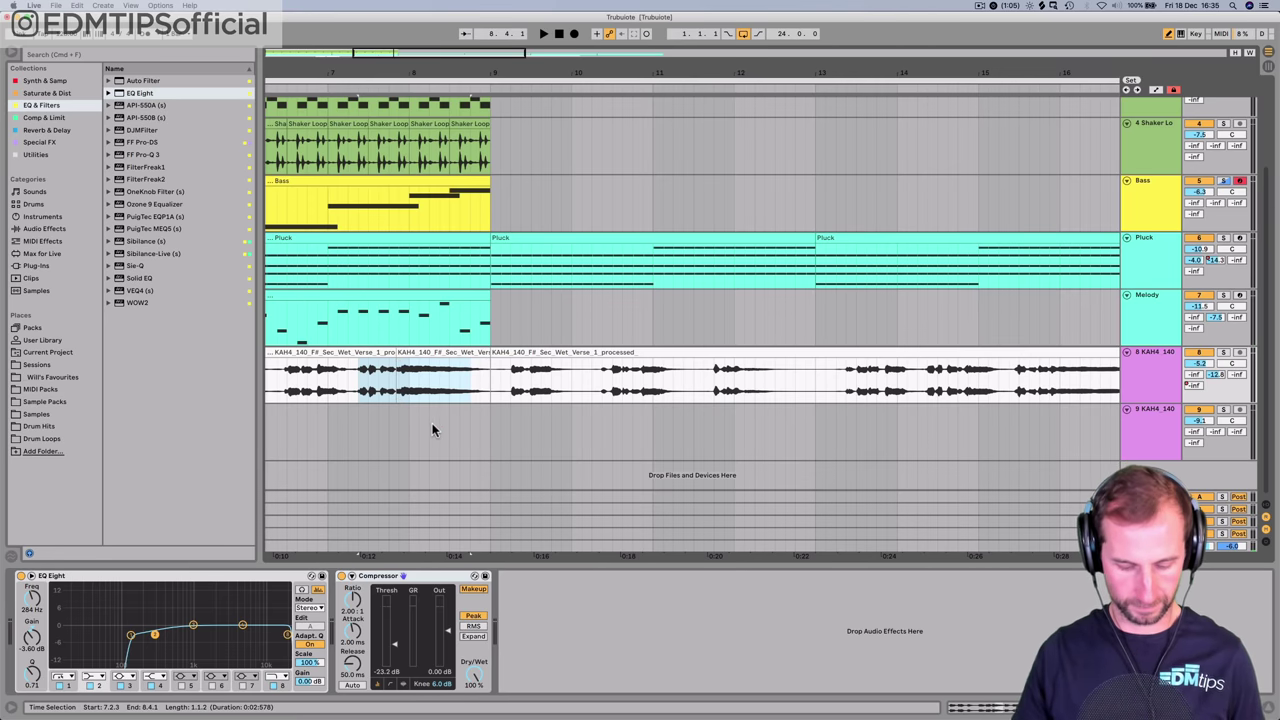
{"action": "key", "text": "shift+Right"}
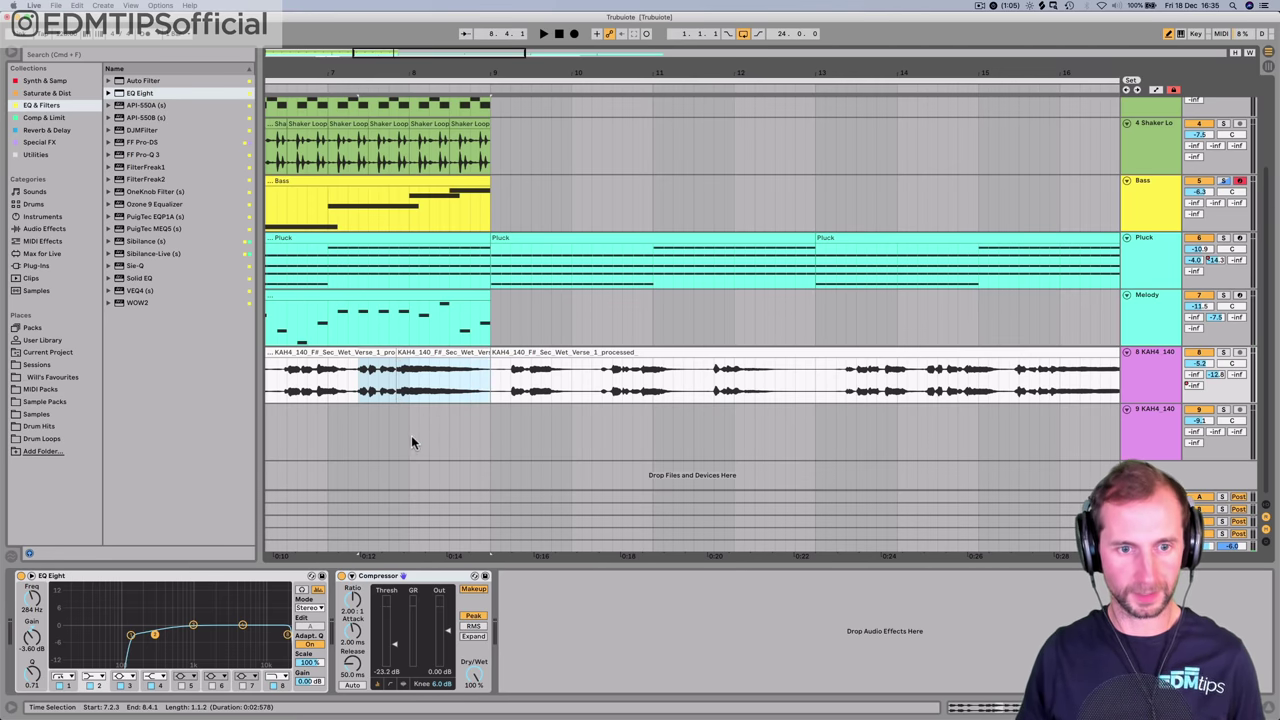
- Try pasting the copied vocal phrase on track 9 at 8.1.1 and 8.2.1 during playback, and undo both pastes
{"action": "left_click", "coordinate": [334, 431]}
{"action": "key", "text": "space"}
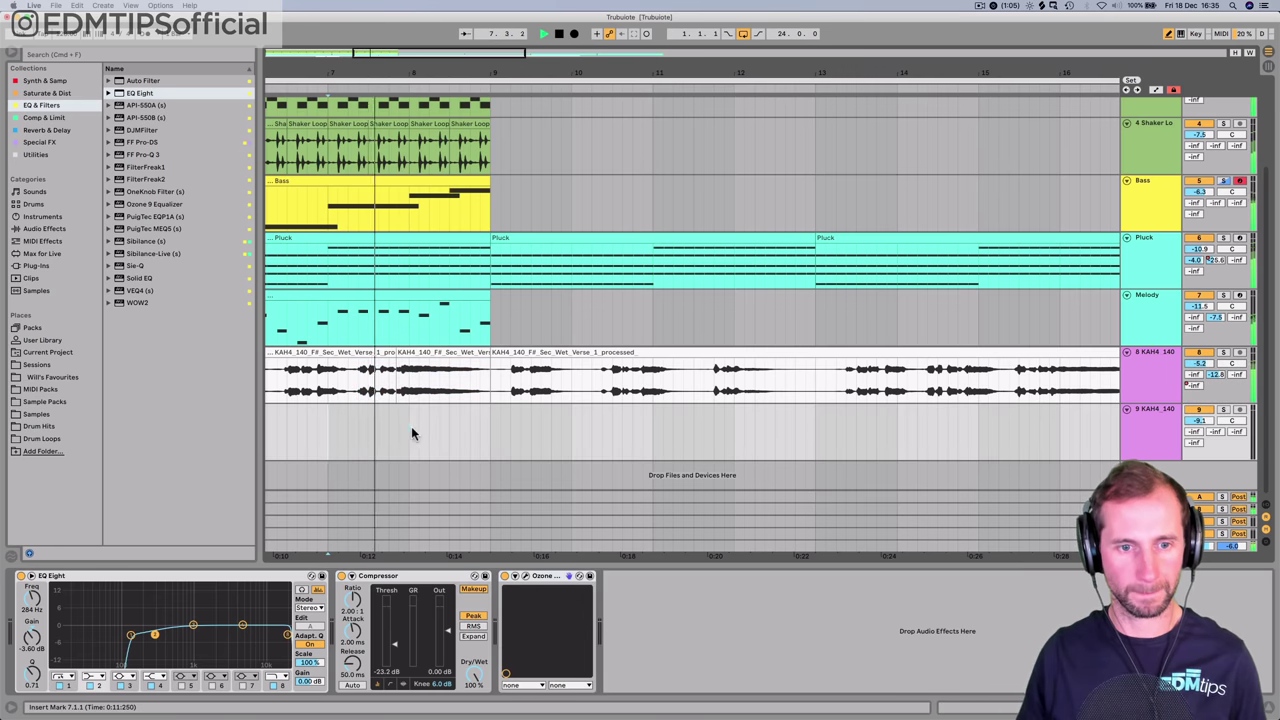
{"action": "left_click", "coordinate": [411, 431]}
{"action": "key", "text": "ctrl+v"}
{"action": "key", "text": "ctrl+z"}
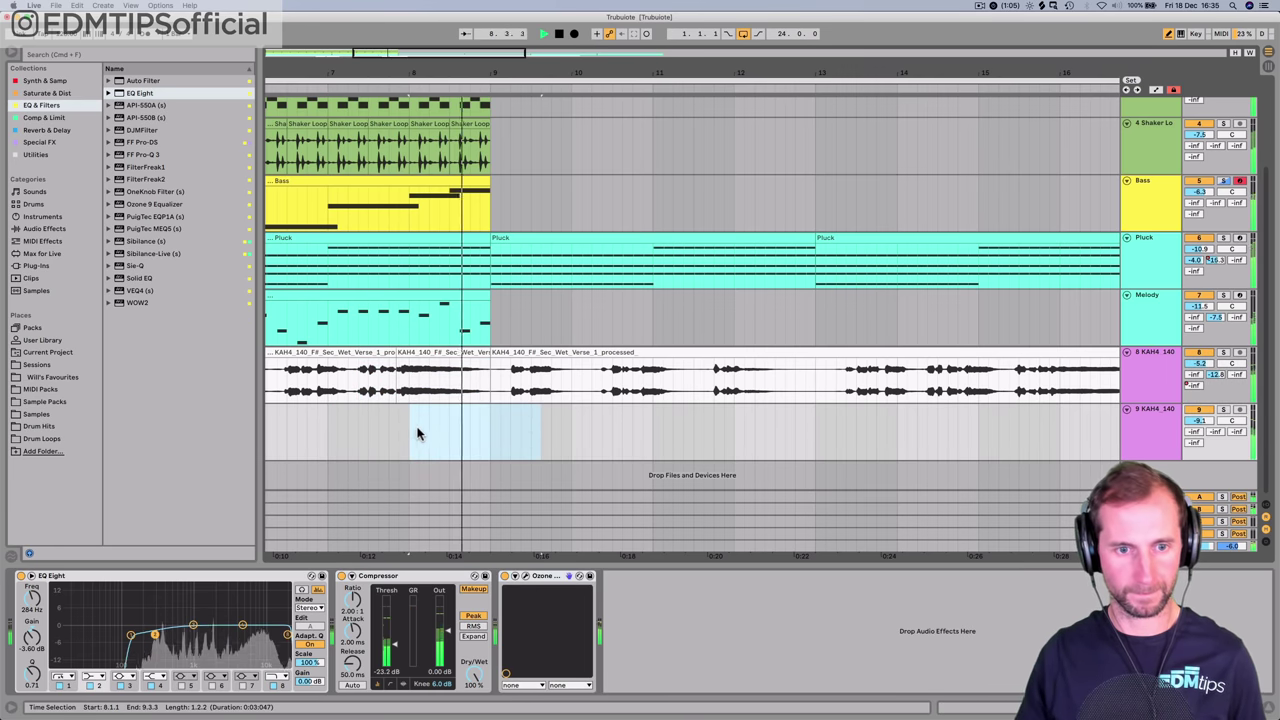
{"action": "left_click", "coordinate": [430, 428]}
{"action": "key", "text": "ctrl+v"}
{"action": "key", "text": "space"}
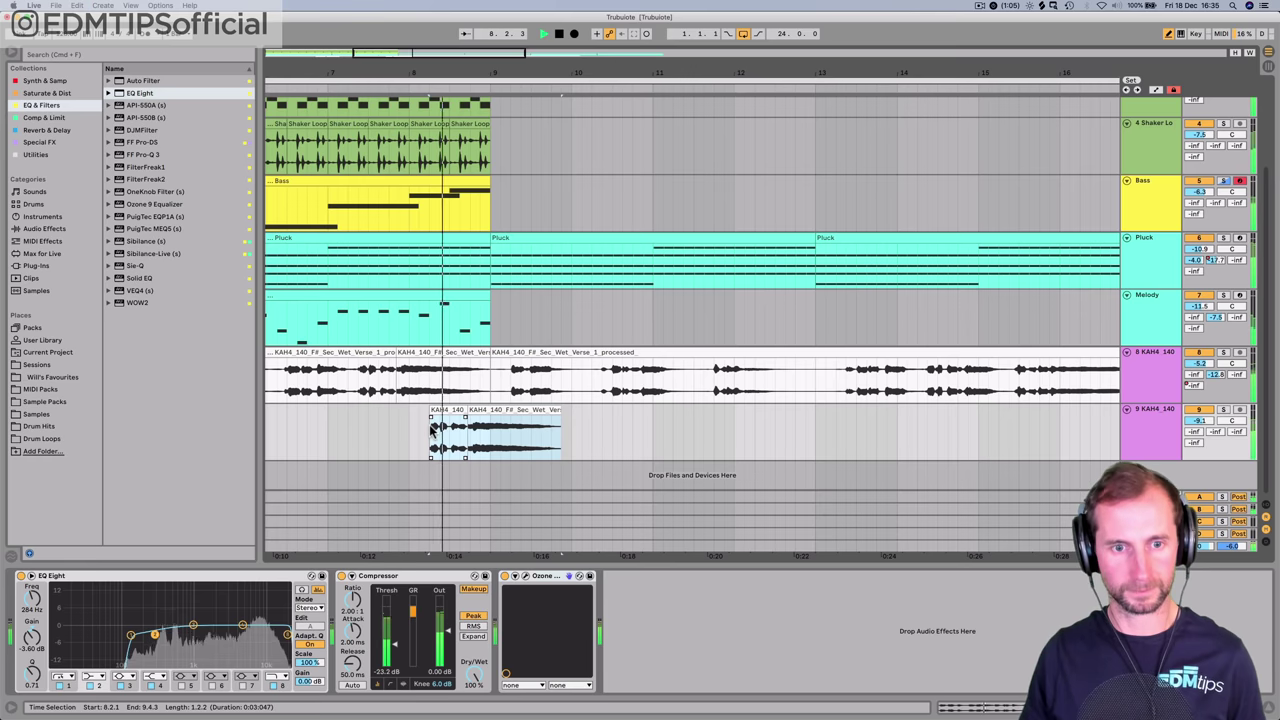
{"action": "key", "text": "space"}
{"action": "key", "text": "ctrl+z"}
- Paste the copied vocal phrase on track 9 at 8.2.3, play it back and lower the track's volume to -12.3 dB
{"action": "left_click", "coordinate": [437, 433]}
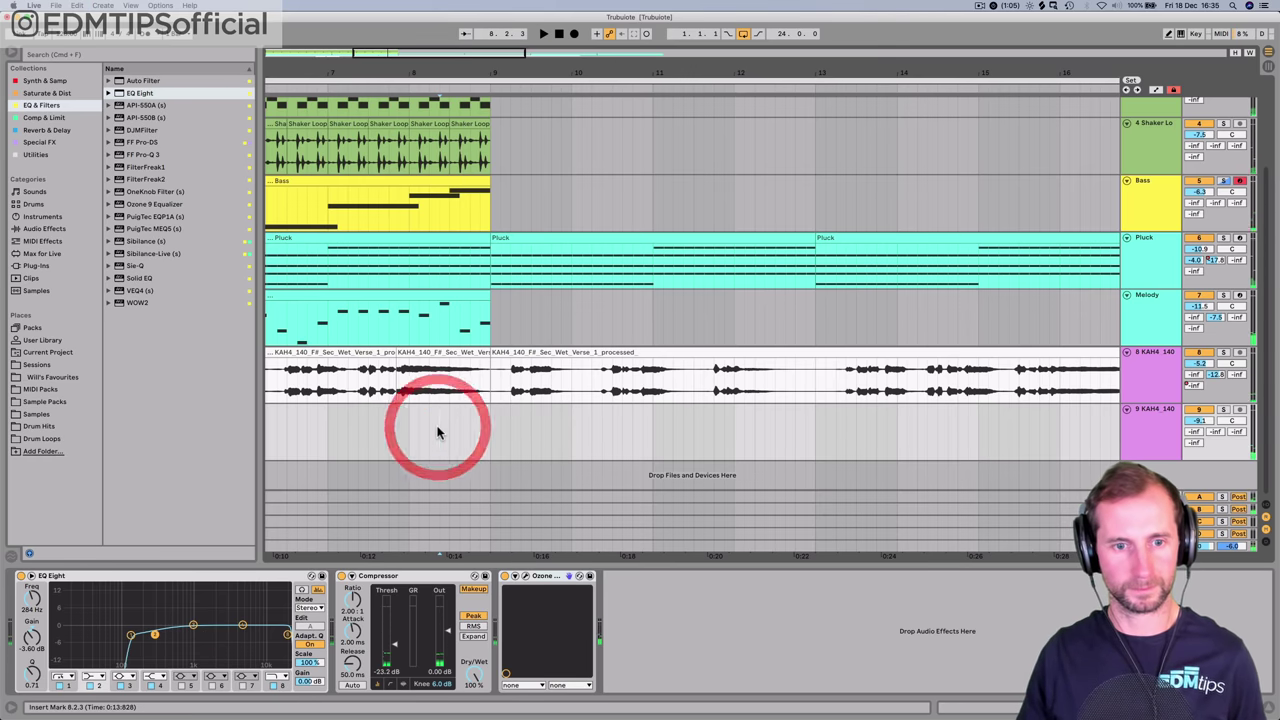
{"action": "key", "text": "ctrl+v"}
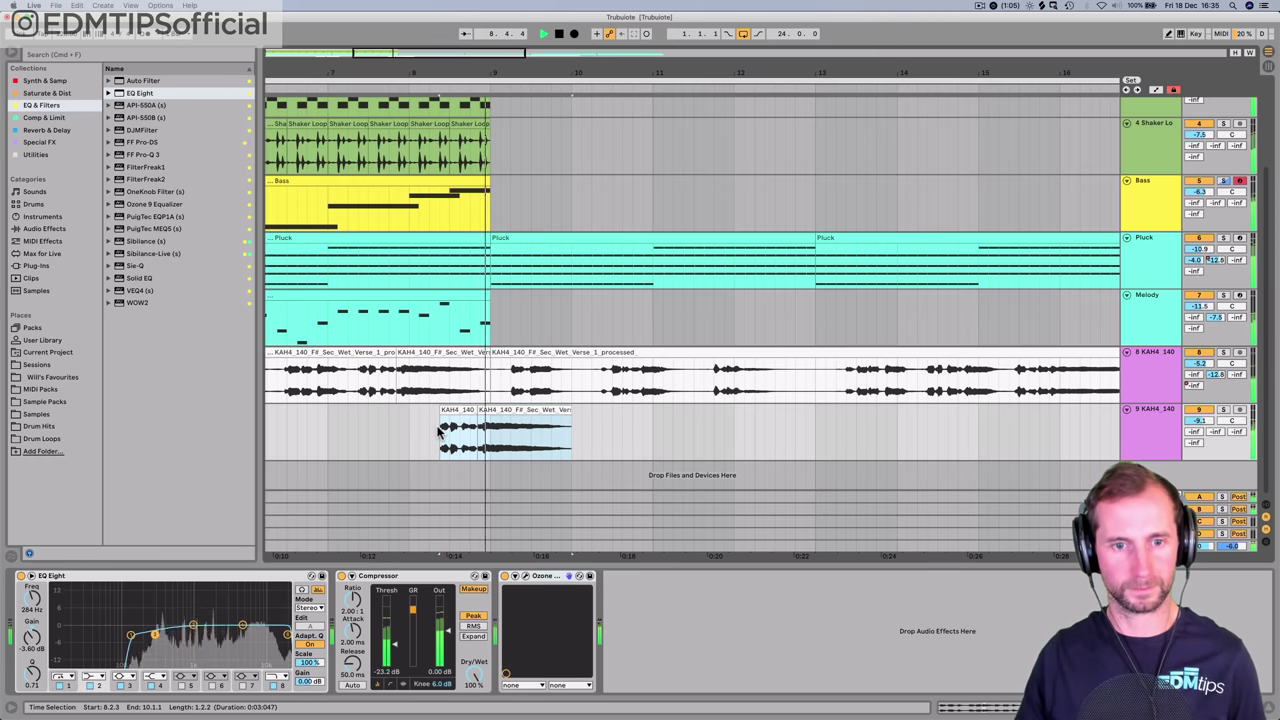
{"action": "key", "text": "space"}
{"action": "left_click", "coordinate": [288, 82]}
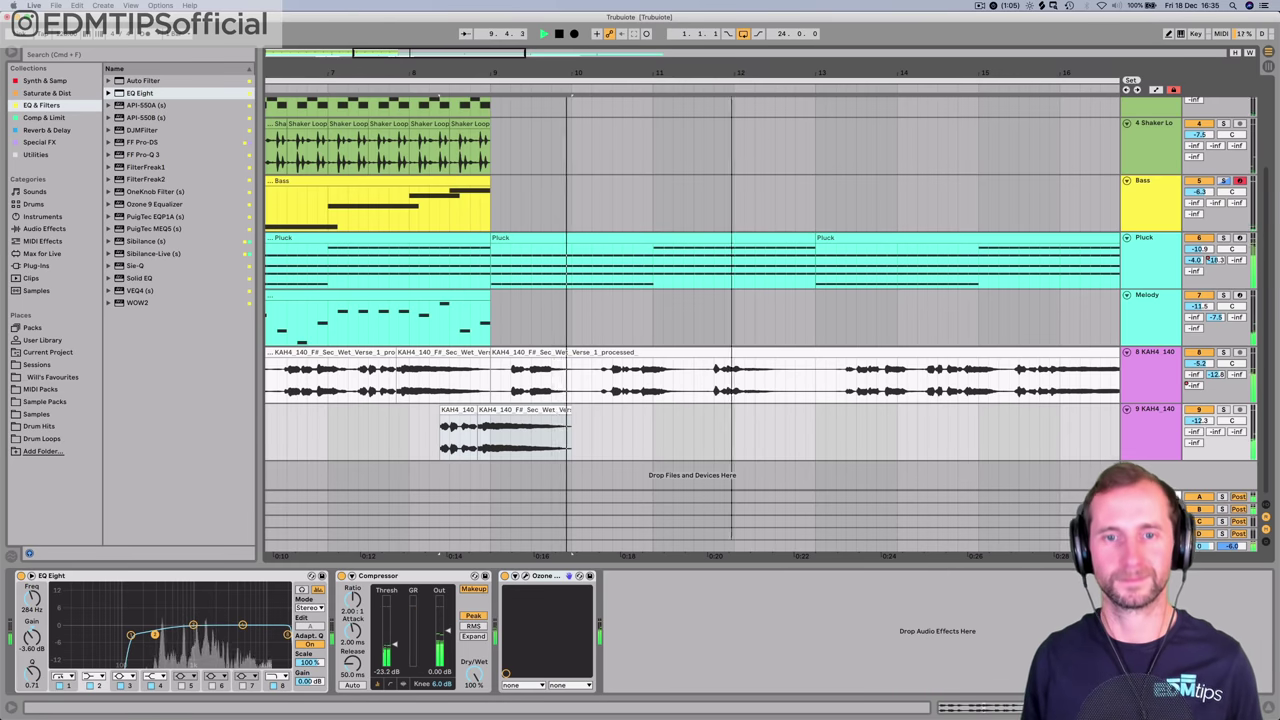
- Show the automation again and remove the Pluck's filter frequency breakpoint at bar 17, so the ramp runs from bar 13 to bar 25
{"action": "scroll", "coordinate": [700, 303], "scroll_direction": "down", "scroll_amount": 10}
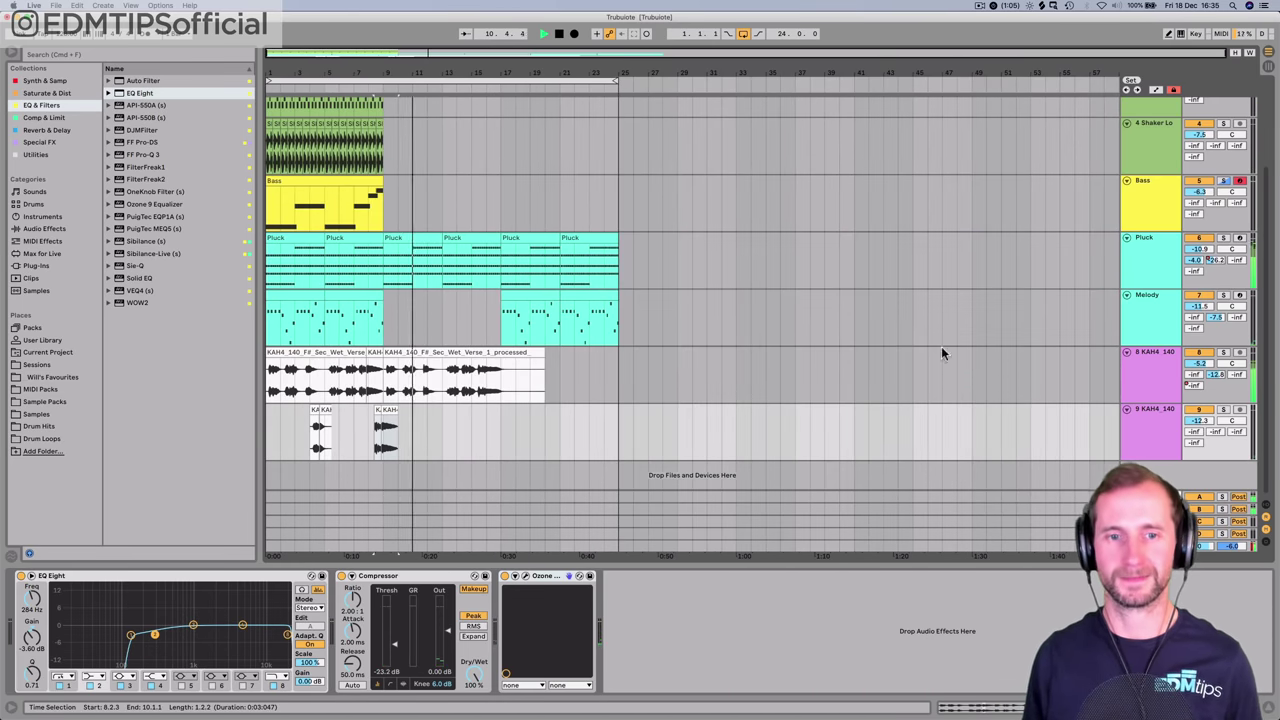
{"action": "left_click", "coordinate": [512, 298]}
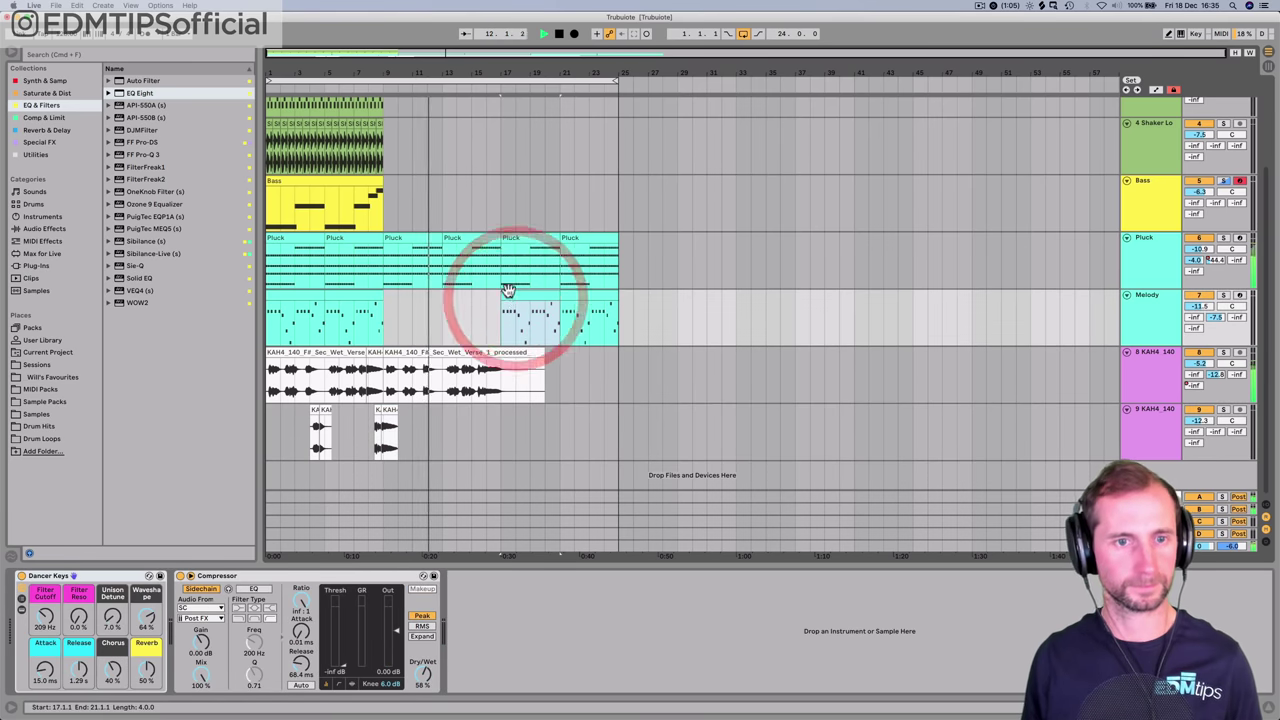
{"action": "scroll", "coordinate": [490, 268], "scroll_direction": "up", "scroll_amount": 2}
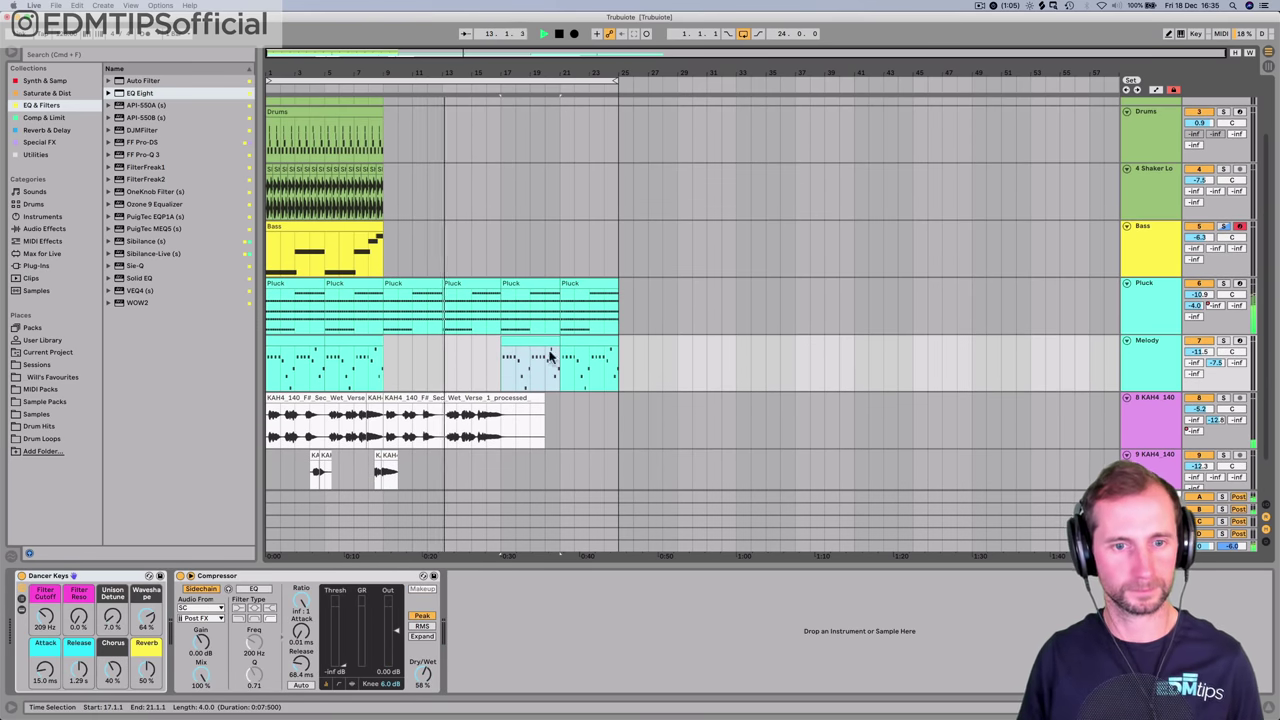
{"action": "left_click", "coordinate": [1070, 328]}
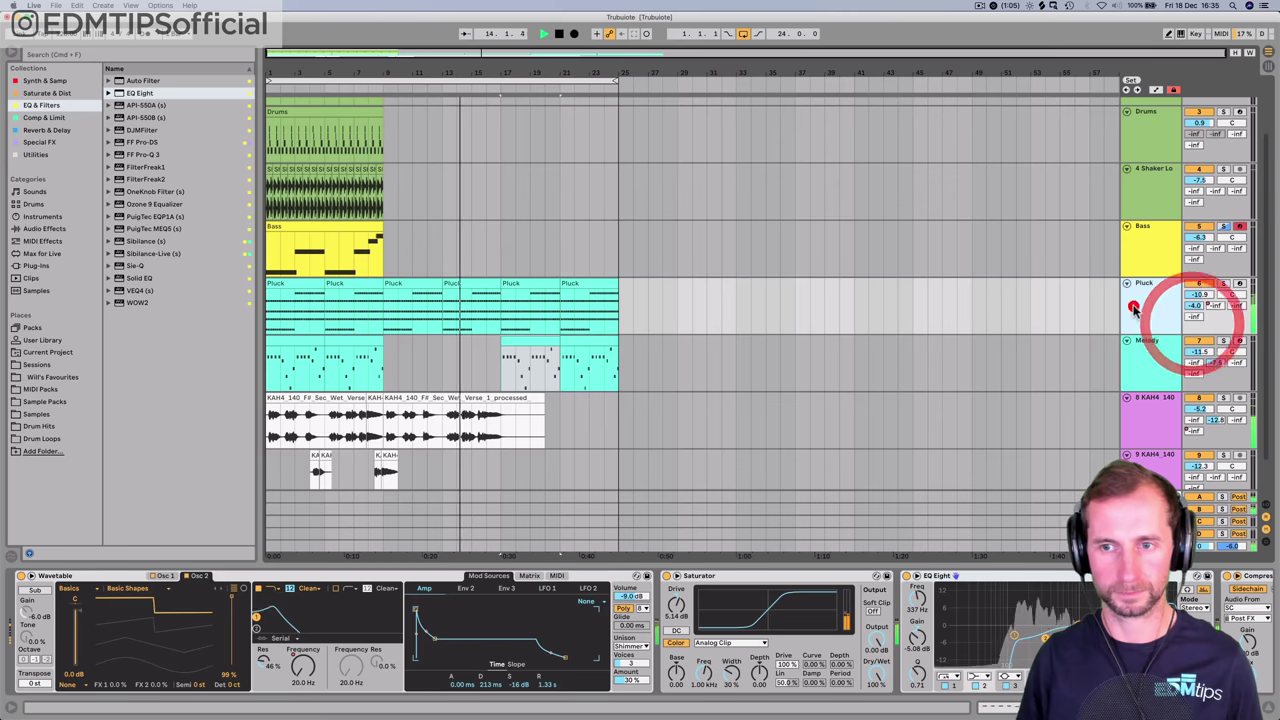
{"action": "key", "text": "a"}
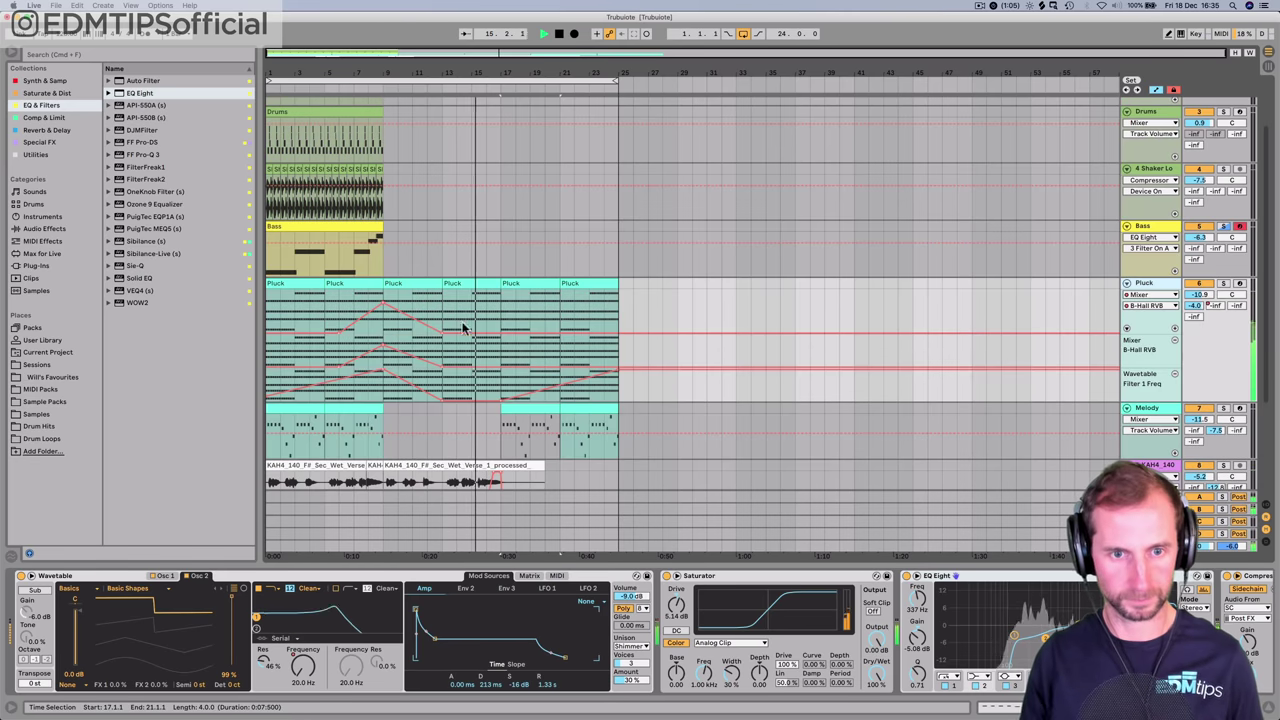
{"action": "left_click", "coordinate": [501, 402]}
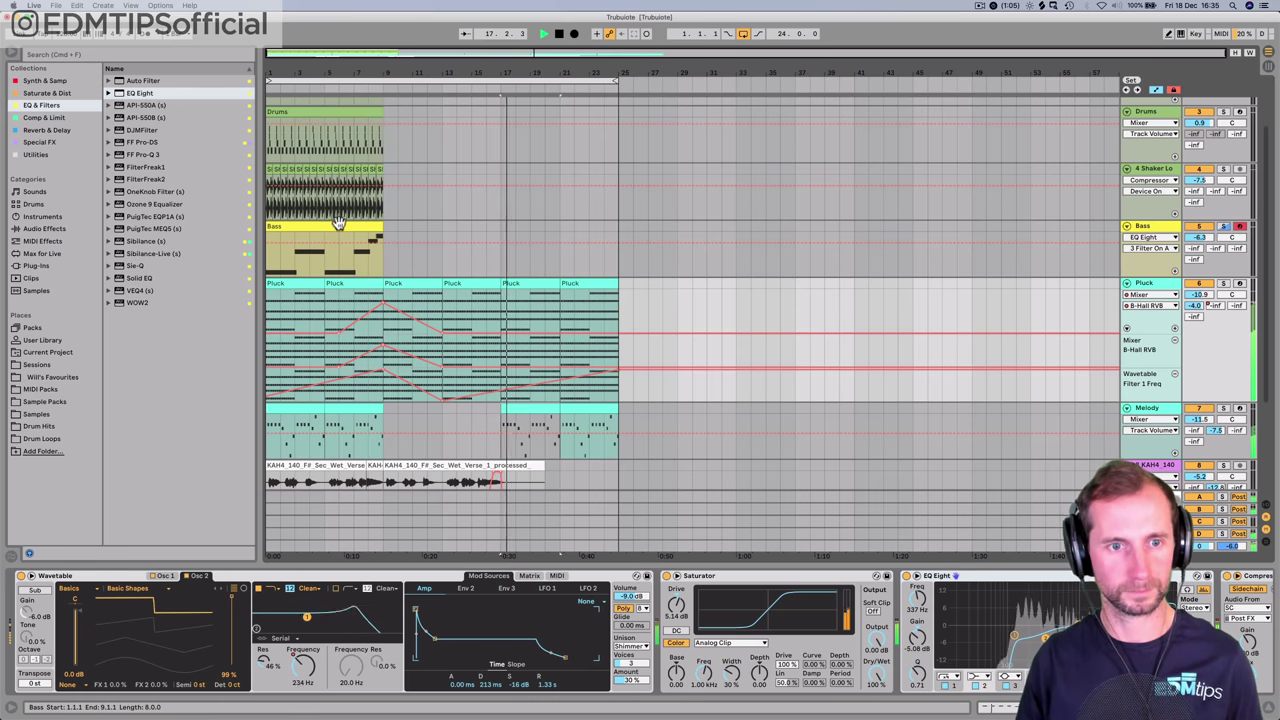
- Place a copy of the 8-bar Bass clip at bar 25 and extend the loop to 30 bars
{"action": "left_click_drag", "start_coordinate": [330, 229], "coordinate": [560, 224]}
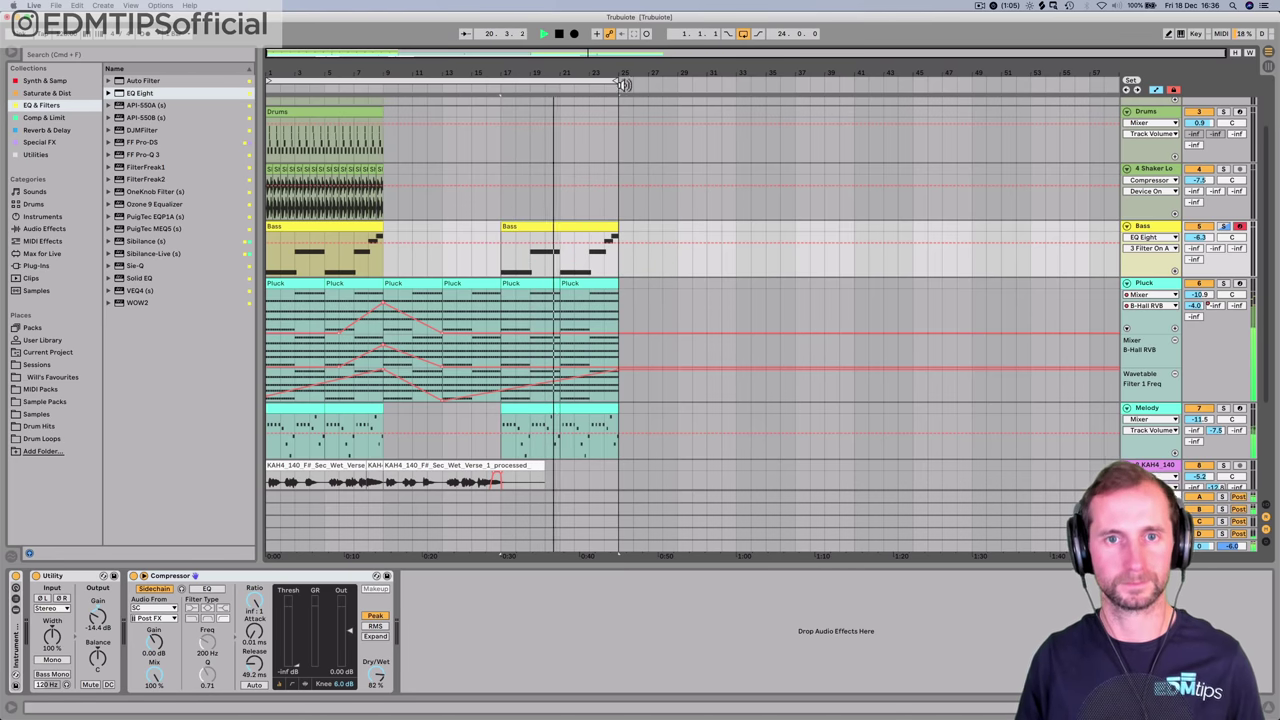
{"action": "left_click_drag", "start_coordinate": [615, 81], "coordinate": [705, 82]}
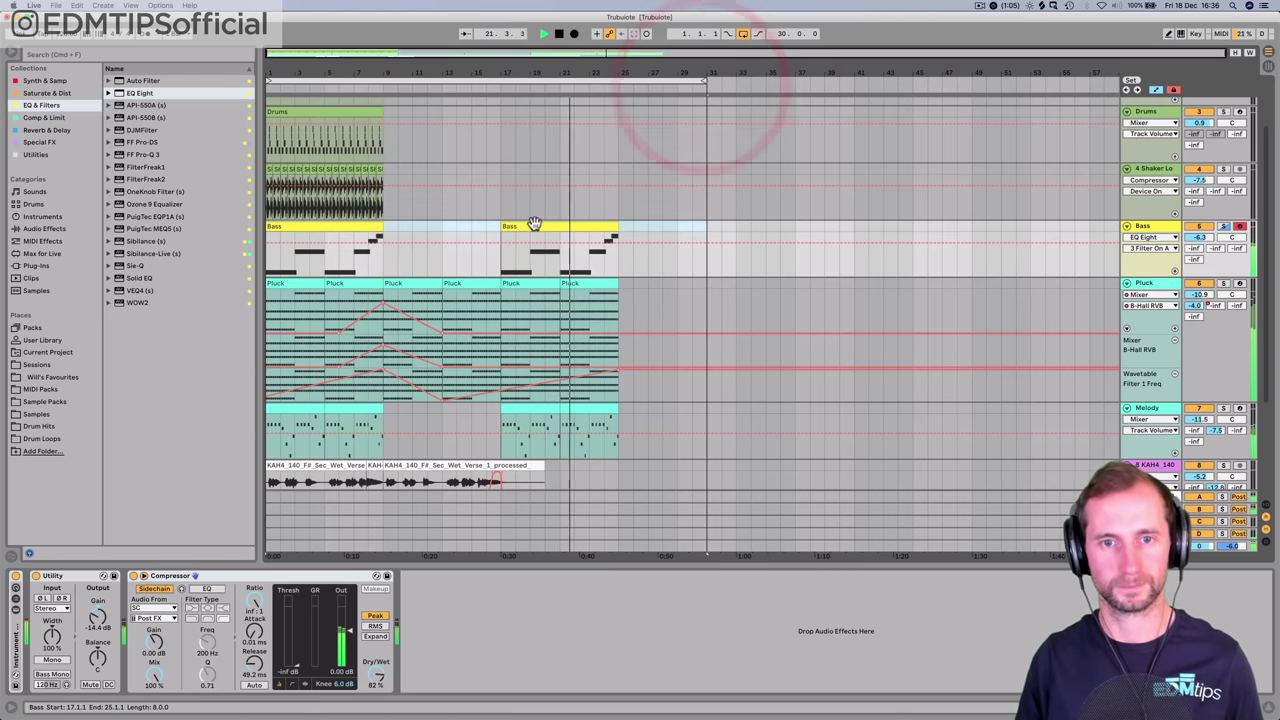
{"action": "left_click_drag", "start_coordinate": [534, 226], "coordinate": [706, 229]}
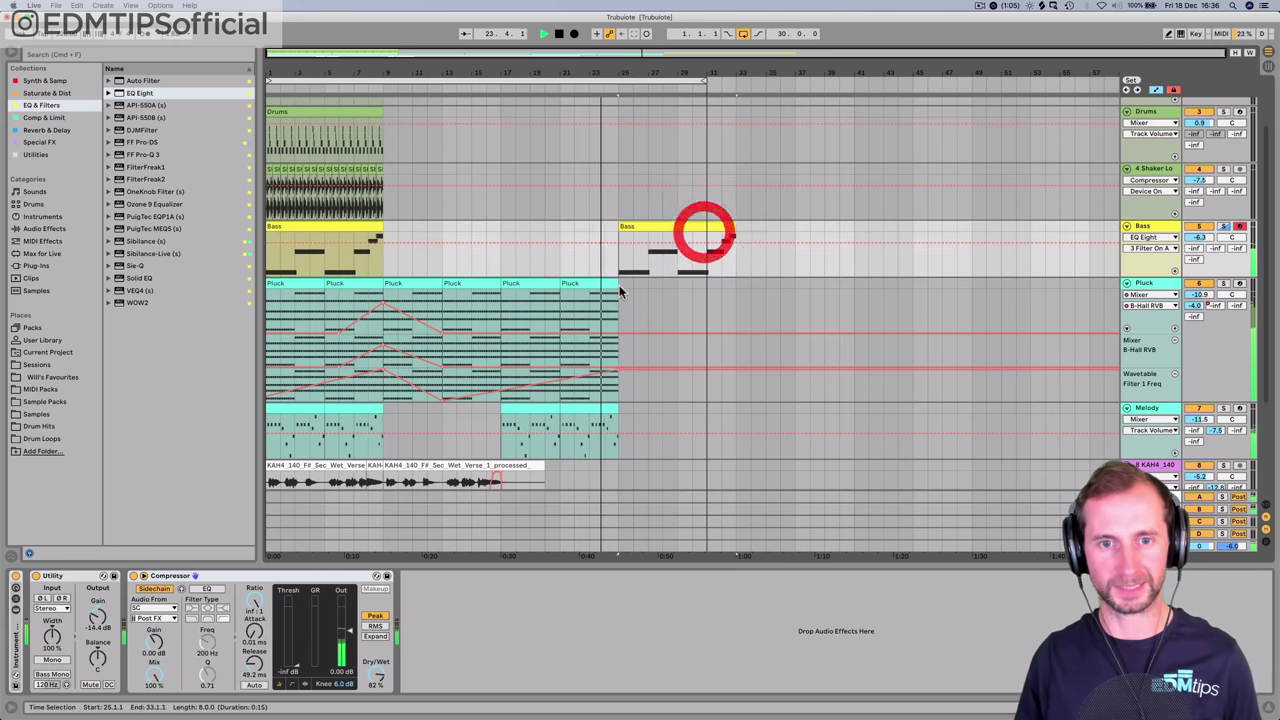
- Duplicate the last Pluck and Melody clips twice each to fill bars 25 to 33
{"action": "left_click", "coordinate": [598, 284]}
{"action": "key", "text": "ctrl+d"}
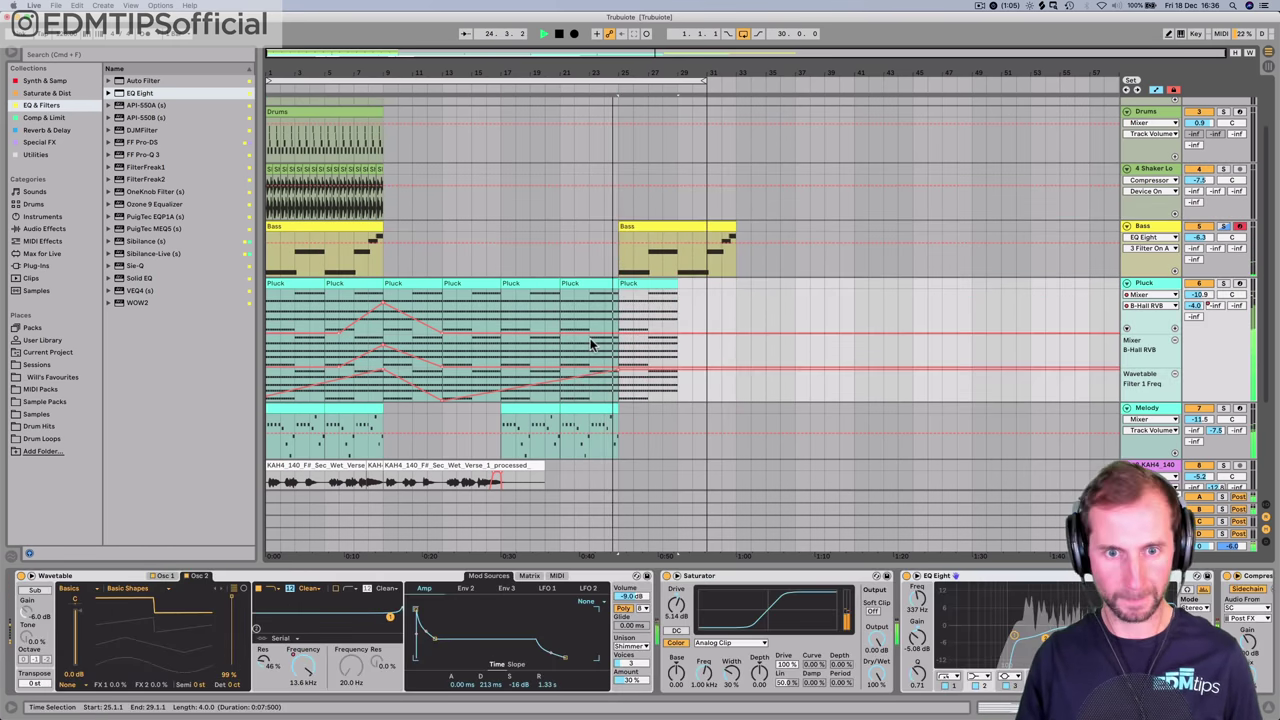
{"action": "left_click", "coordinate": [591, 412]}
{"action": "key", "text": "ctrl+d"}
{"action": "left_click", "coordinate": [657, 412]}
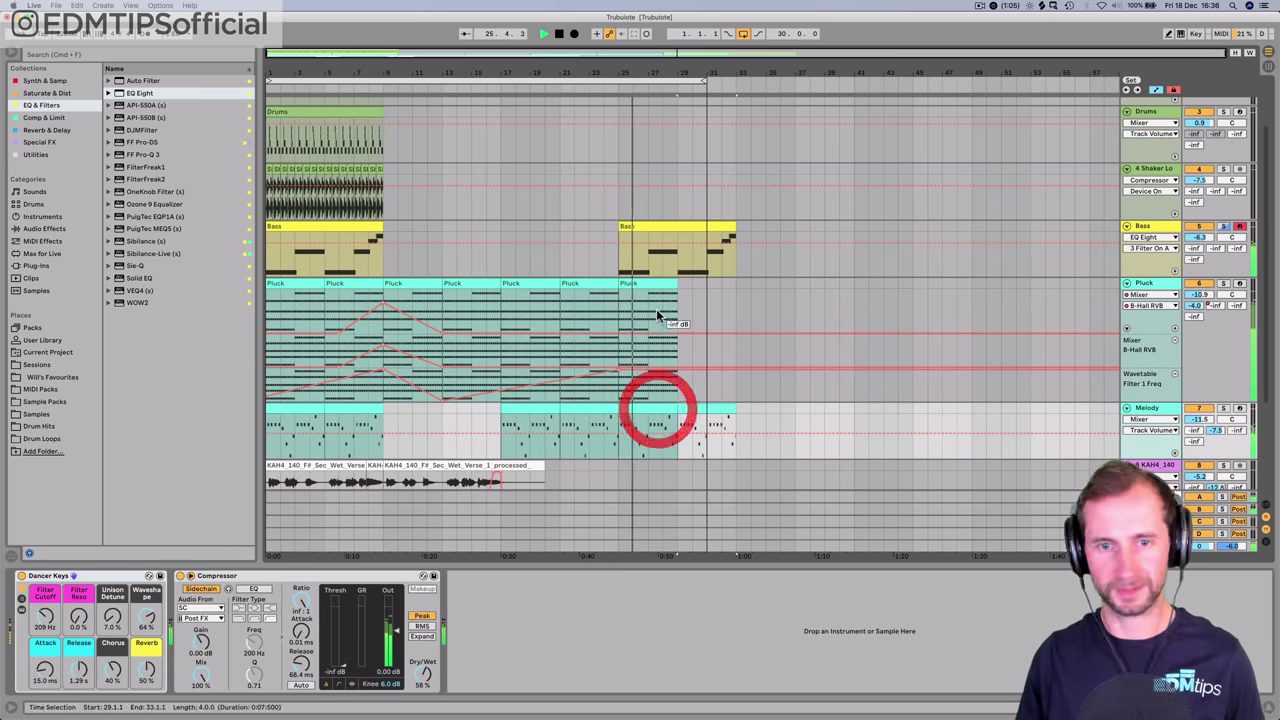
{"action": "left_click", "coordinate": [651, 283]}
{"action": "key", "text": "ctrl+d"}
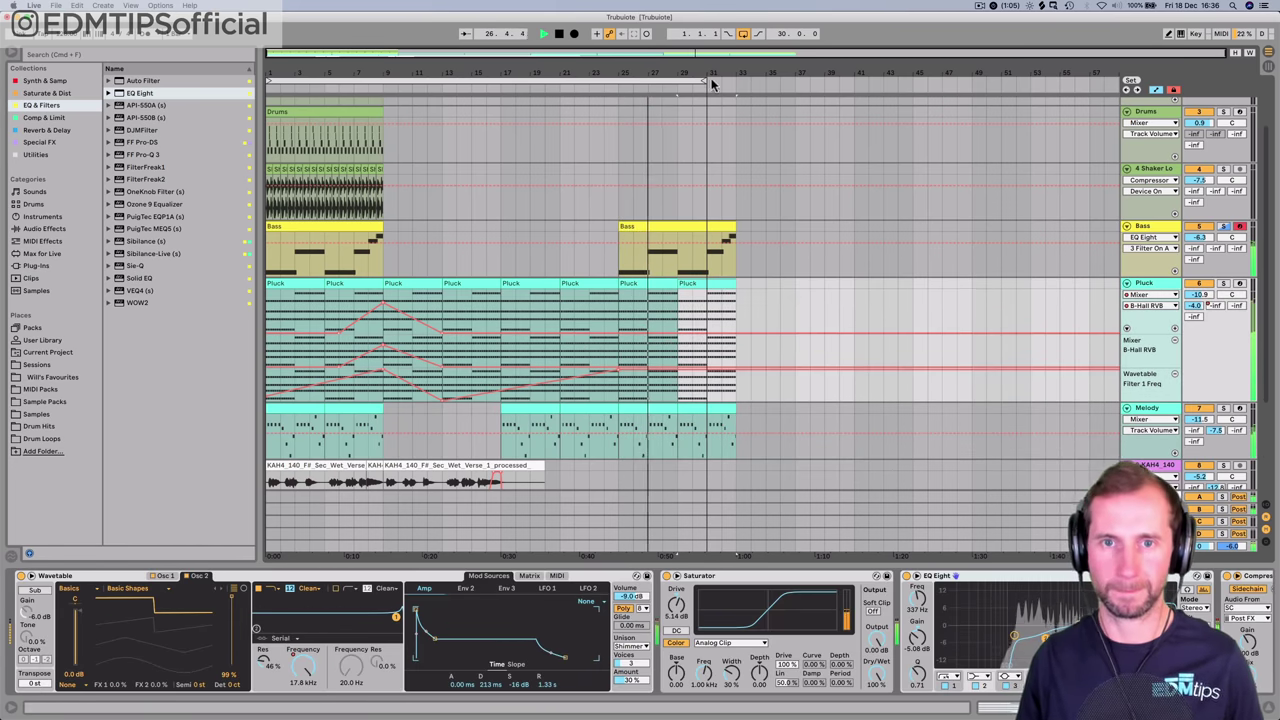
- Extend the loop to 33 bars and ramp the Pluck's filter frequency automation down to its lowest level from bar 25 to bar 33
{"action": "left_click_drag", "start_coordinate": [707, 82], "coordinate": [752, 93]}
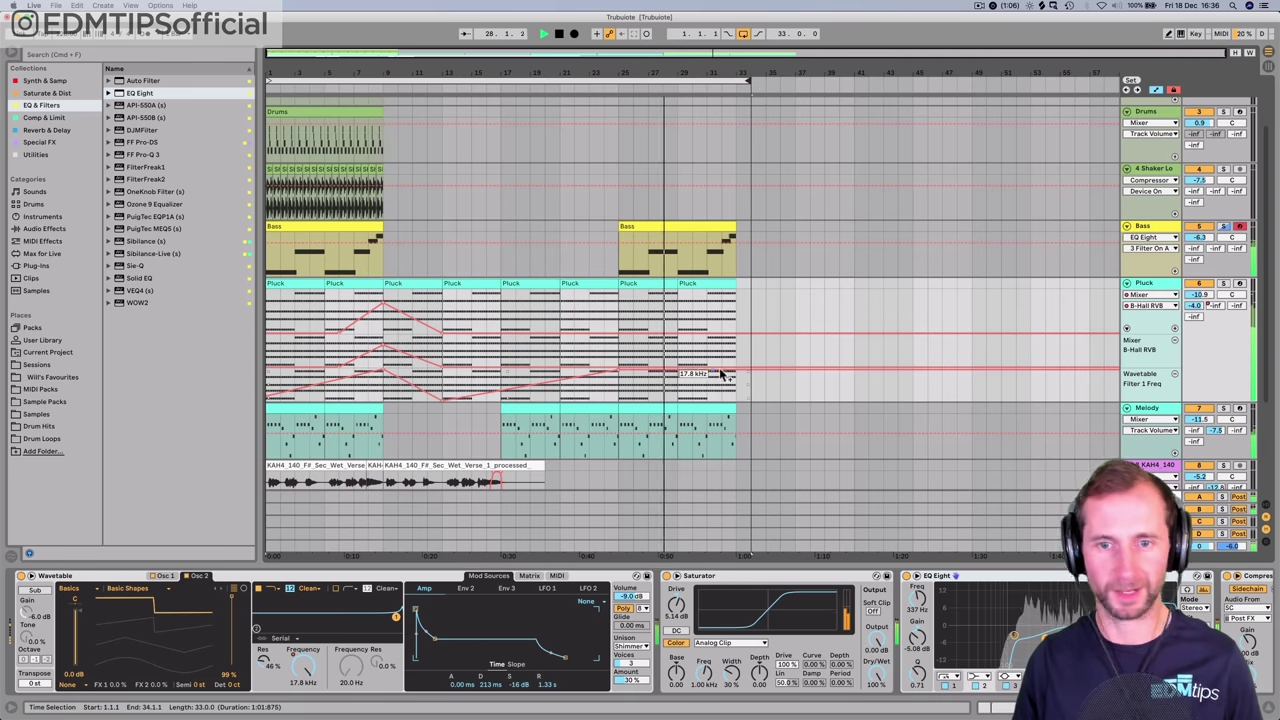
{"action": "left_click_drag", "start_coordinate": [735, 376], "coordinate": [735, 401]}
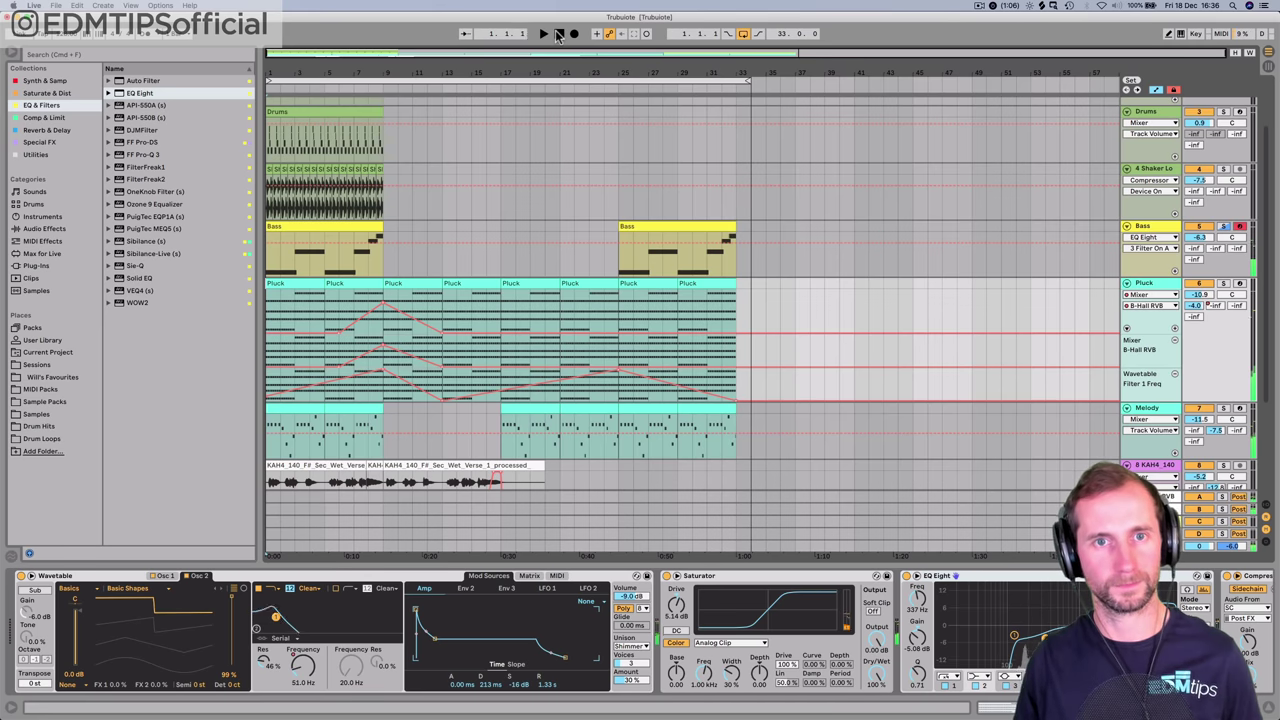
{"action": "key", "text": "space"}
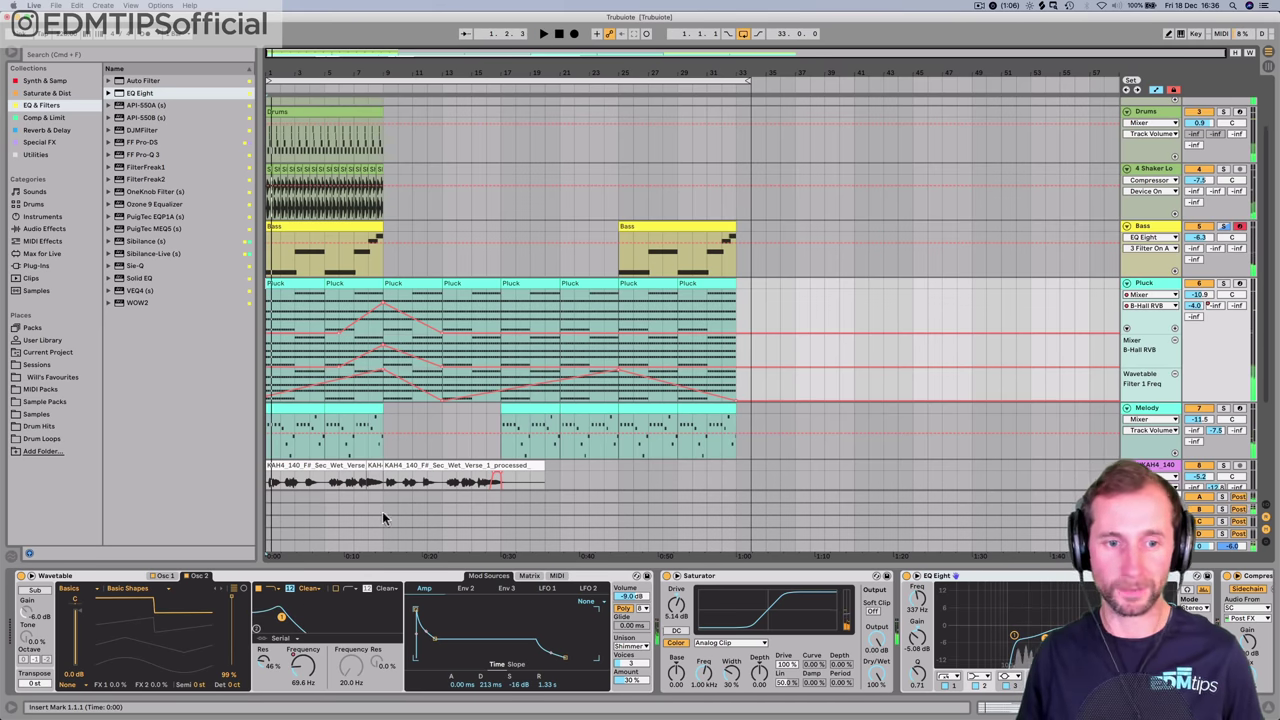
- Hide the automation, copy bars 1 to 9 of all tracks and paste them at bar 33
{"action": "key", "text": "a"}
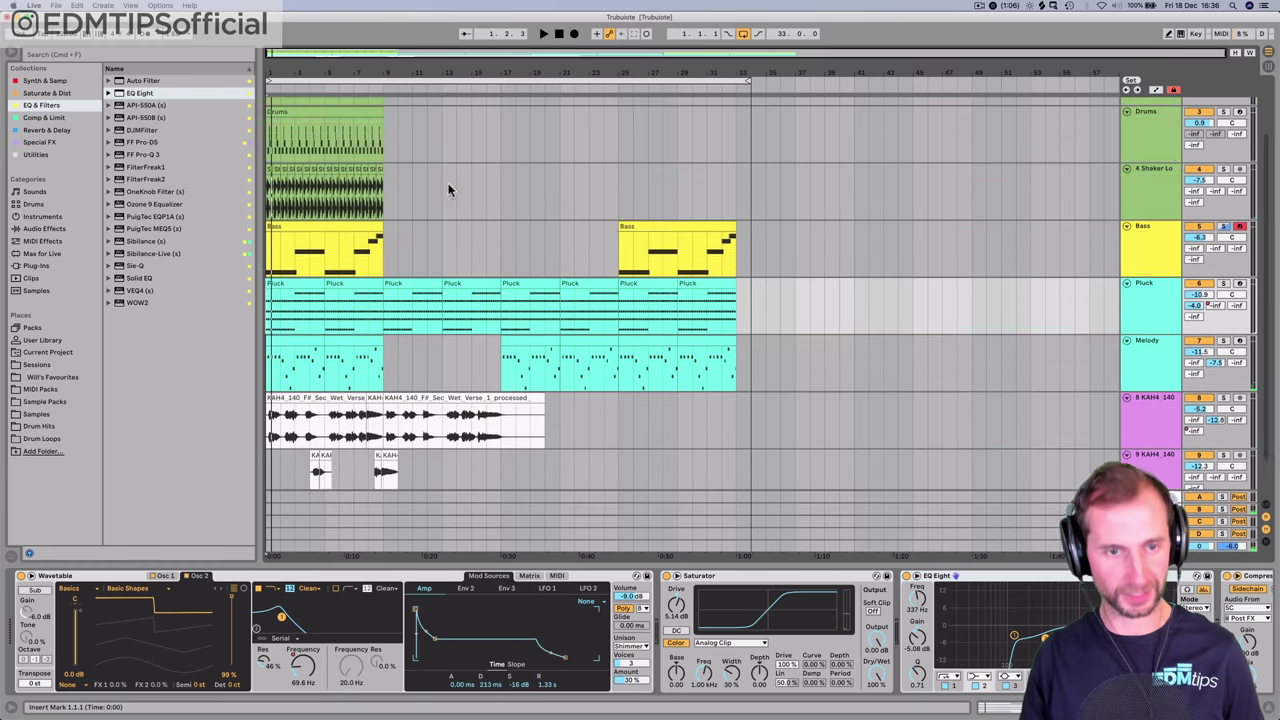
{"action": "scroll", "coordinate": [429, 206], "scroll_direction": "down", "scroll_amount": 2}
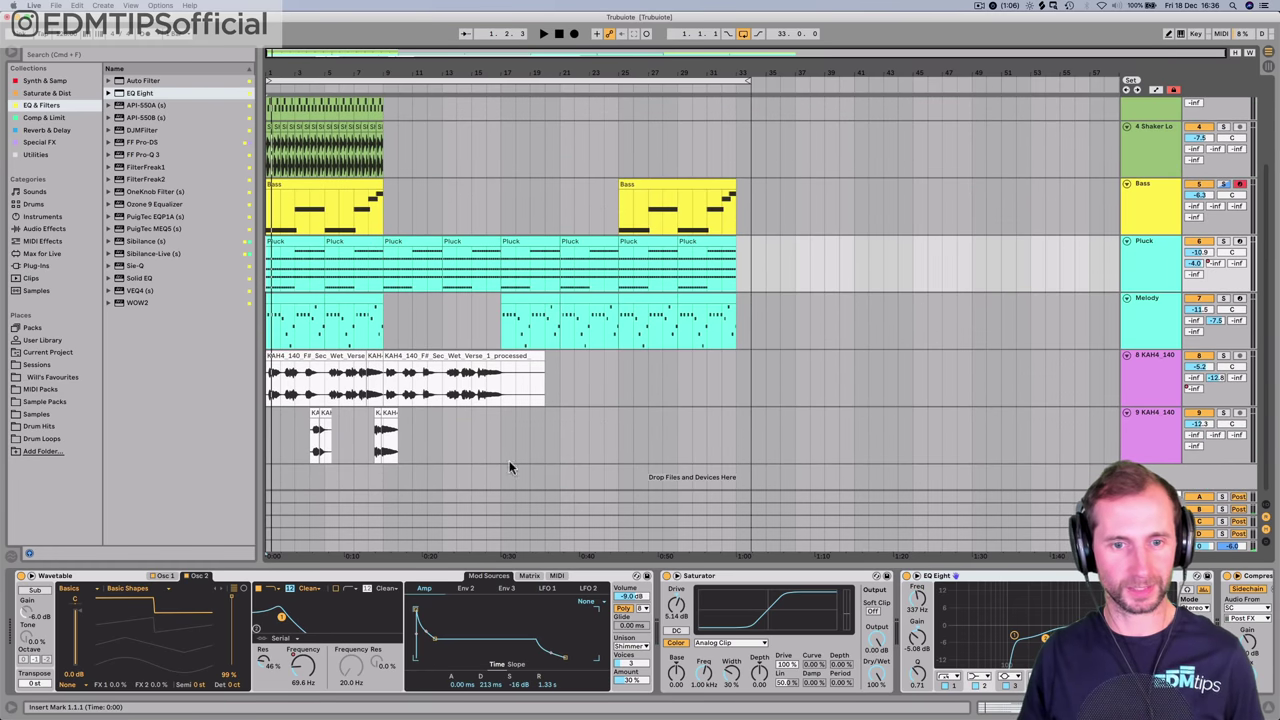
{"action": "scroll", "coordinate": [385, 160], "scroll_direction": "up", "scroll_amount": 3}
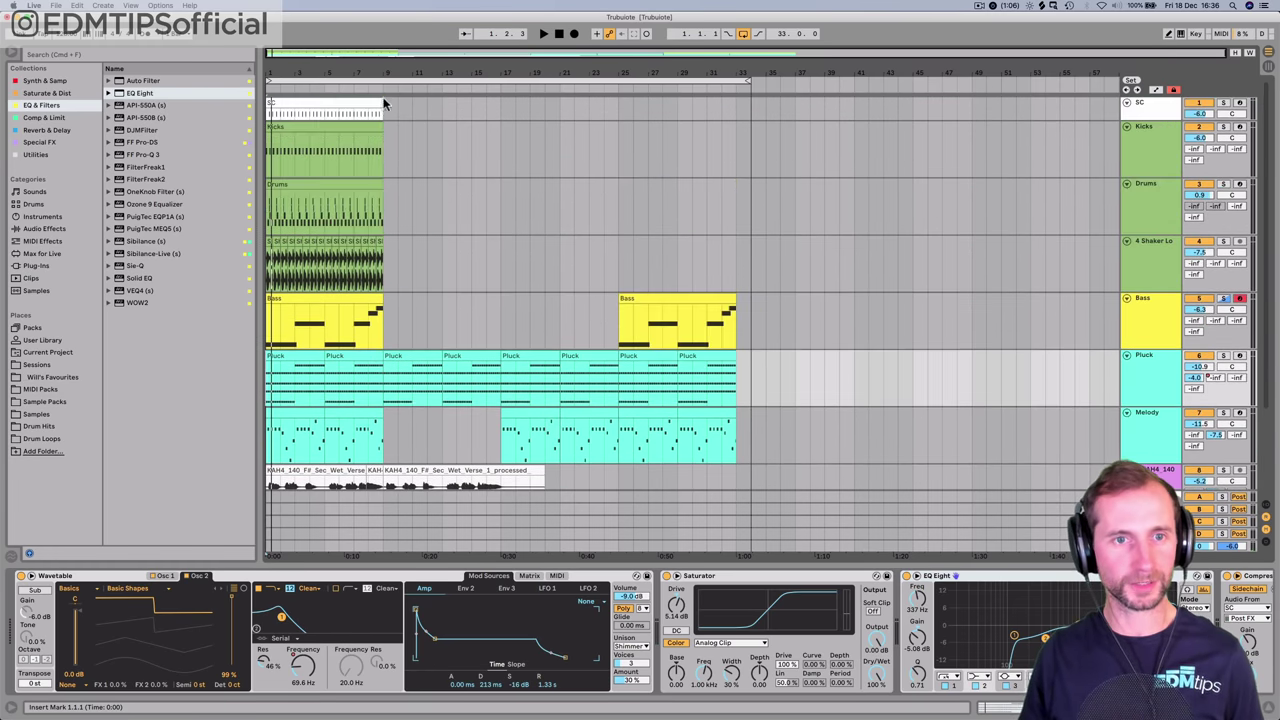
{"action": "left_click_drag", "start_coordinate": [385, 113], "coordinate": [210, 716]}
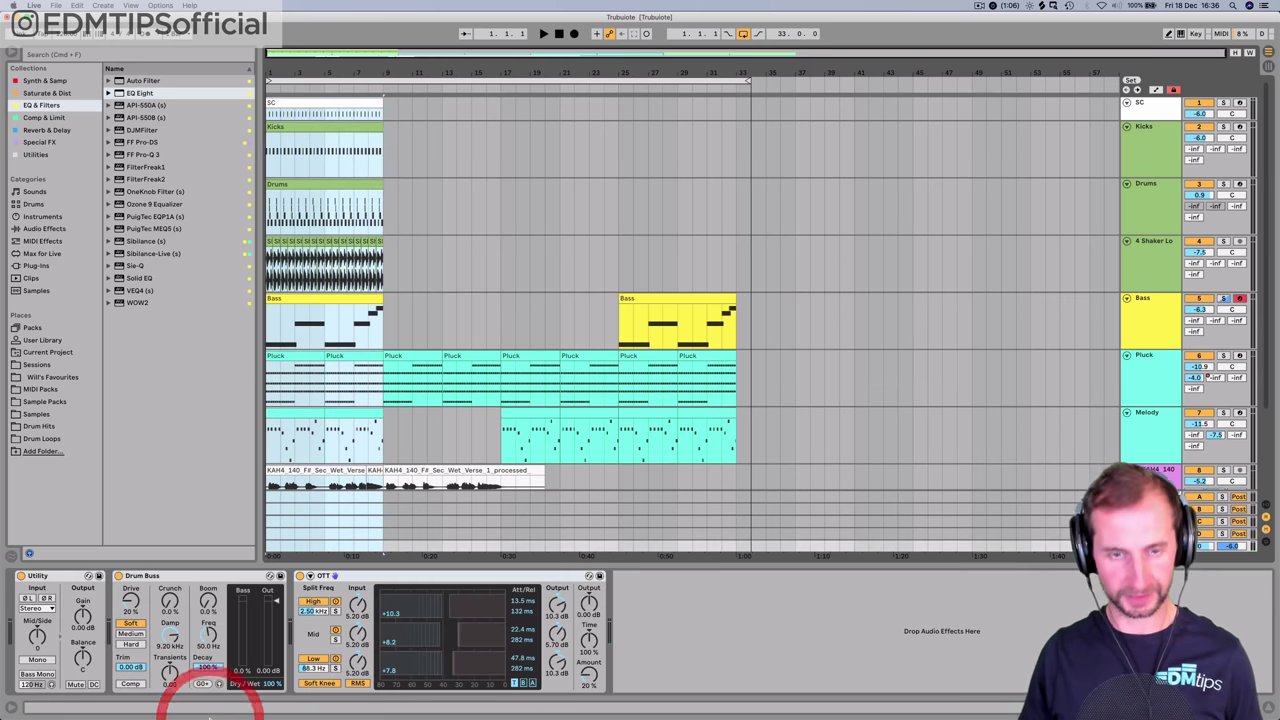
{"action": "left_click", "coordinate": [736, 110]}
{"action": "key", "text": "ctrl+v"}
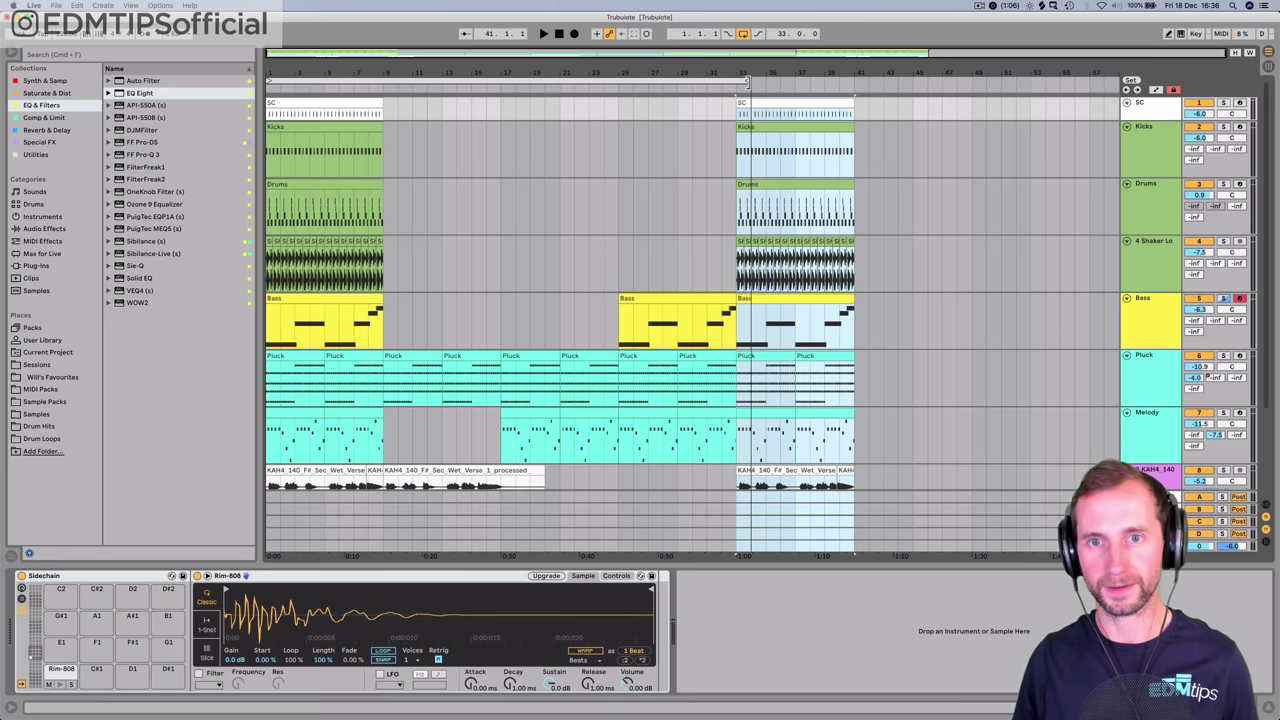
- Extend the loop to 42 bars and play the arrangement from the start
{"action": "left_click_drag", "start_coordinate": [748, 83], "coordinate": [883, 88]}
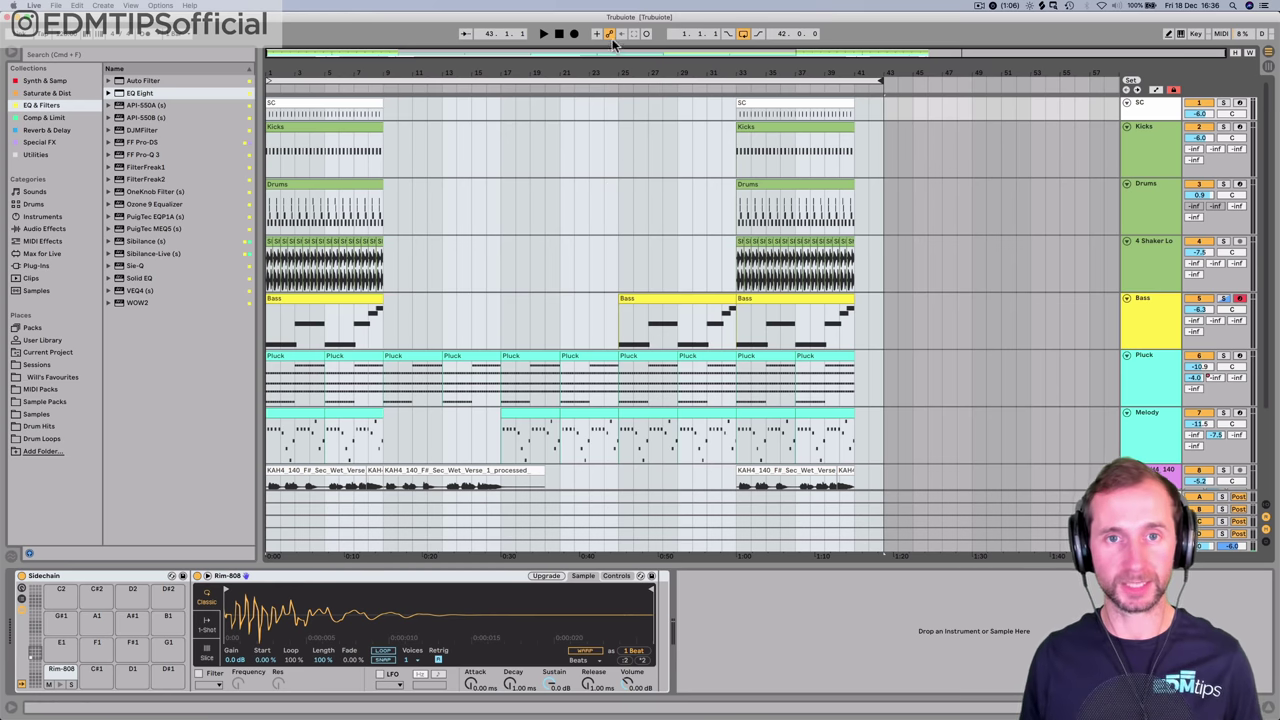
{"action": "left_click", "coordinate": [560, 34]}
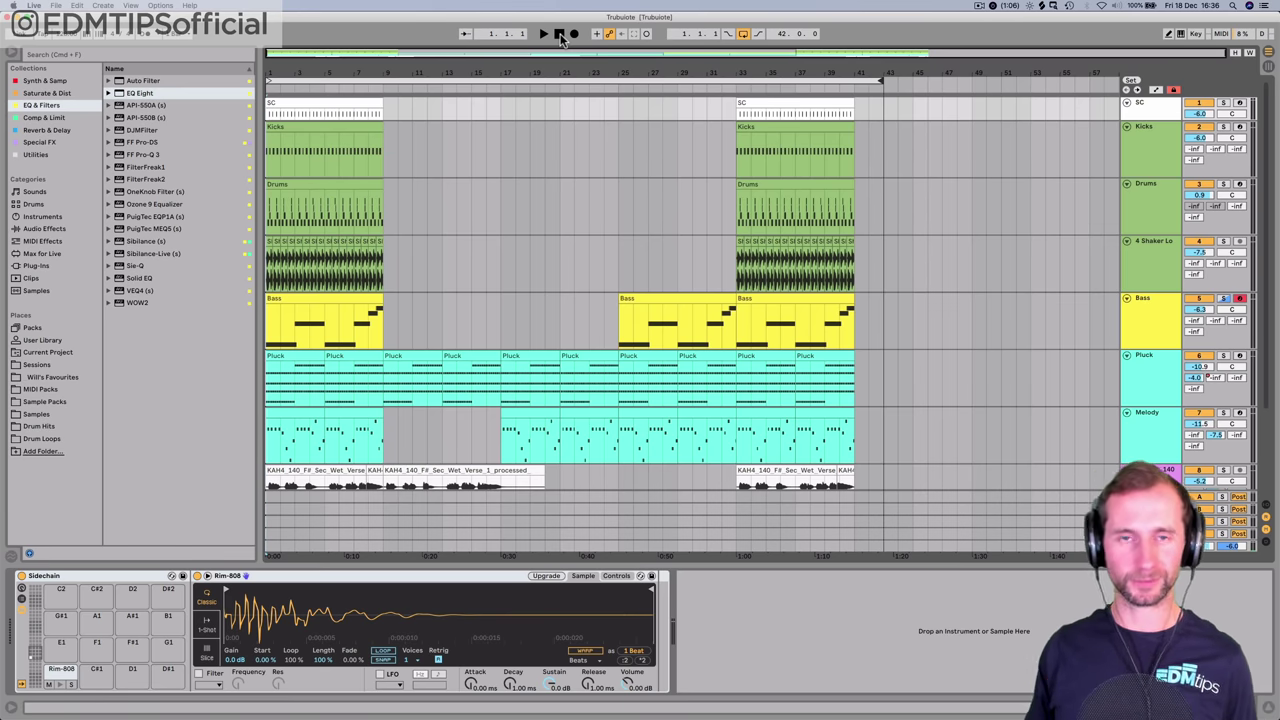
{"action": "key", "text": "space"}
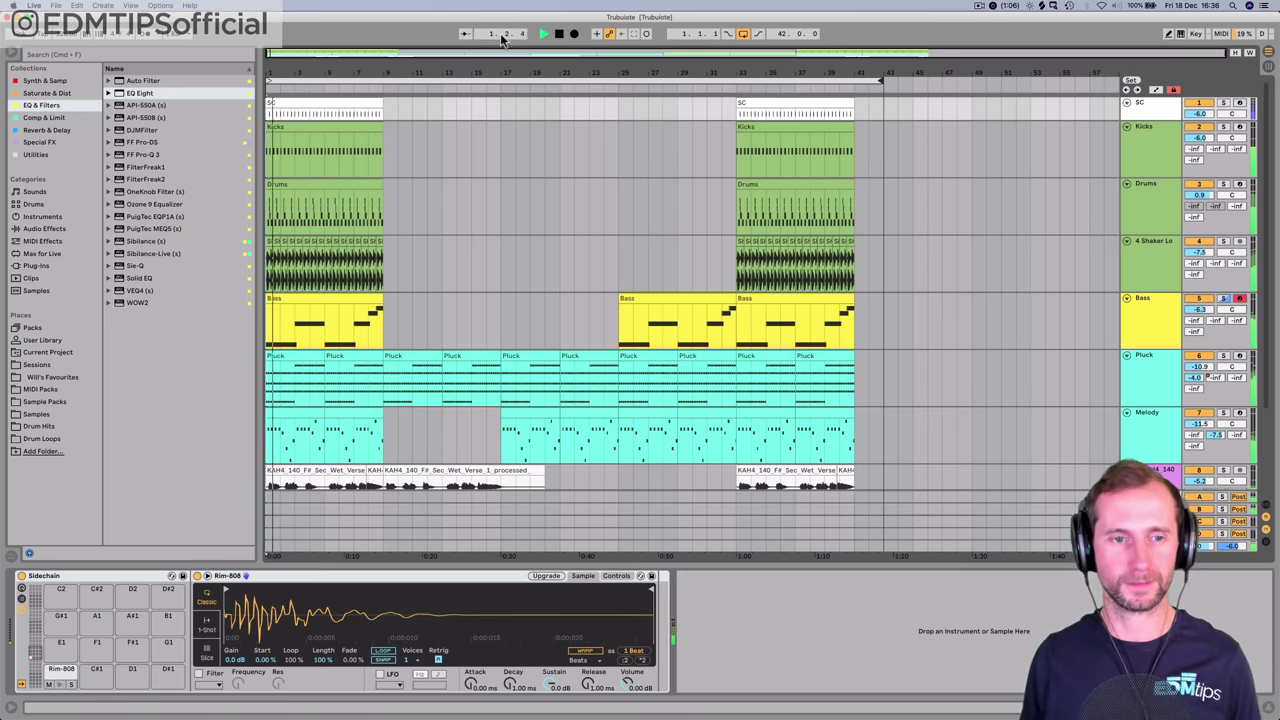
- Delete the two Melody clips between bars 33 and 41
{"action": "scroll", "coordinate": [757, 260], "scroll_direction": "down", "scroll_amount": 3}
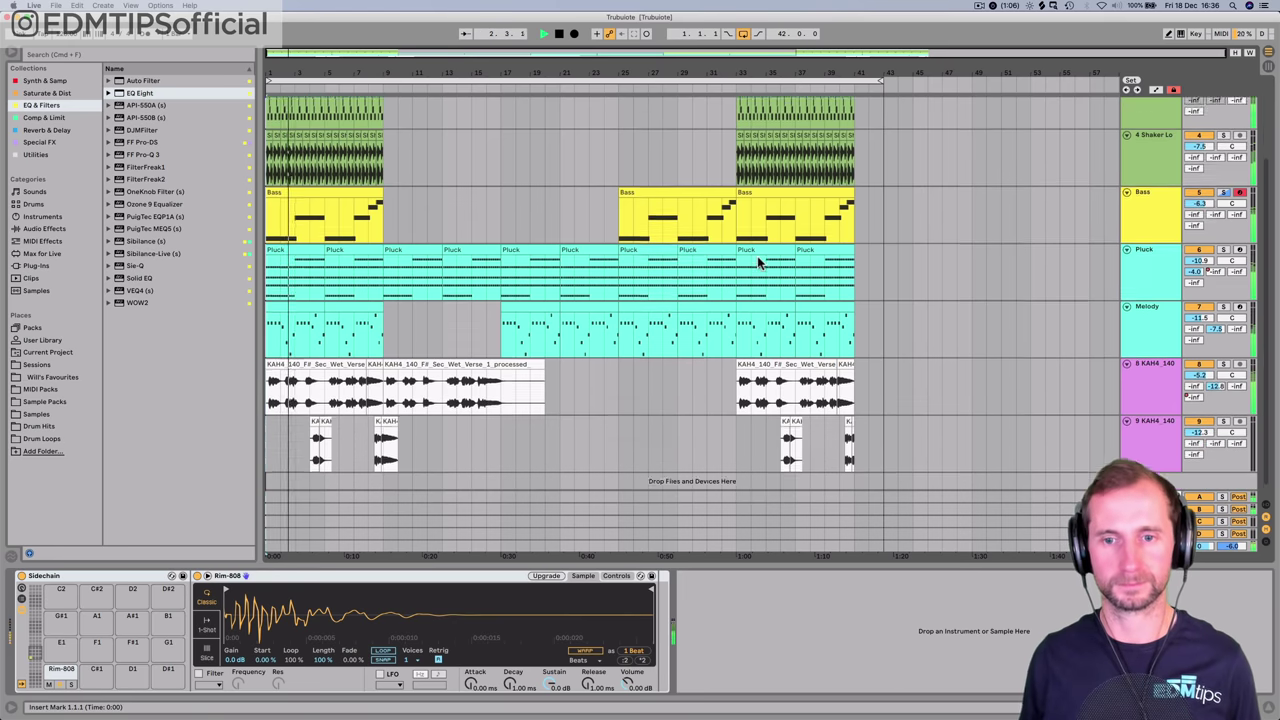
{"action": "left_click", "coordinate": [760, 297]}
{"action": "key", "text": "Delete"}
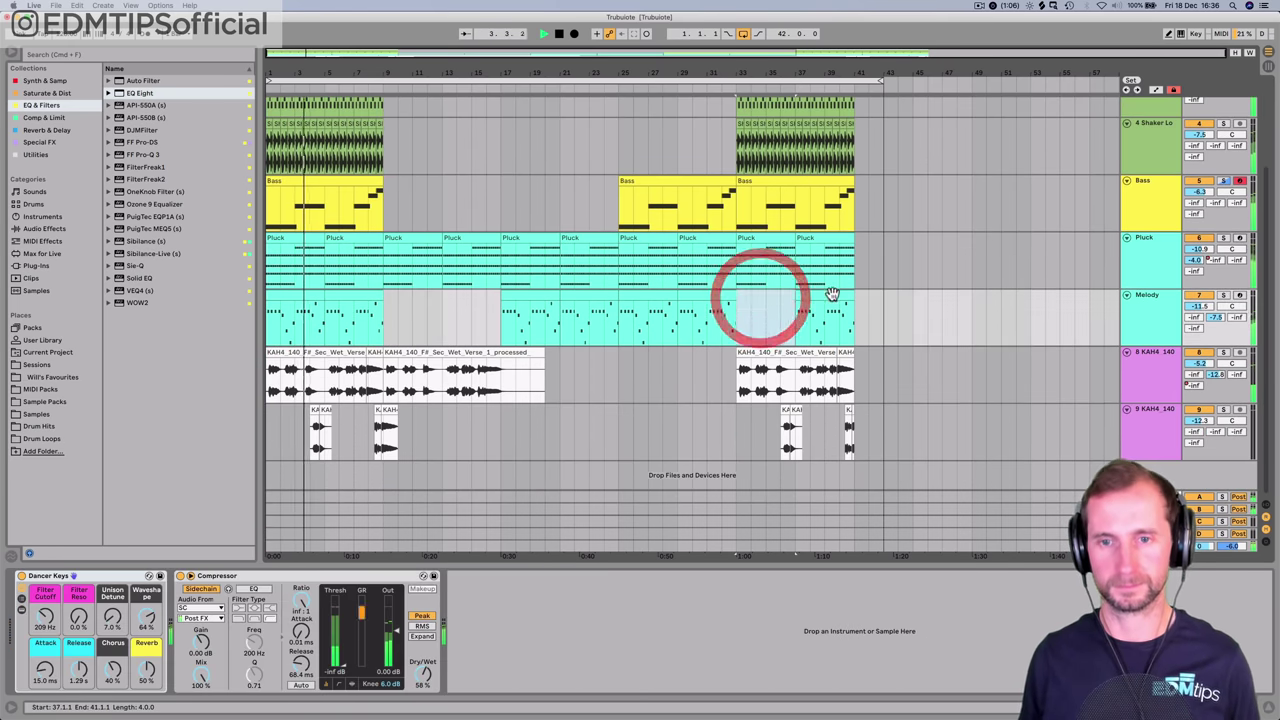
{"action": "left_click", "coordinate": [830, 297]}
- Set the Melody track's volume to -9.8 dB and the Pluck track's volume to -13.2 dB
{"action": "left_click", "coordinate": [1143, 319]}
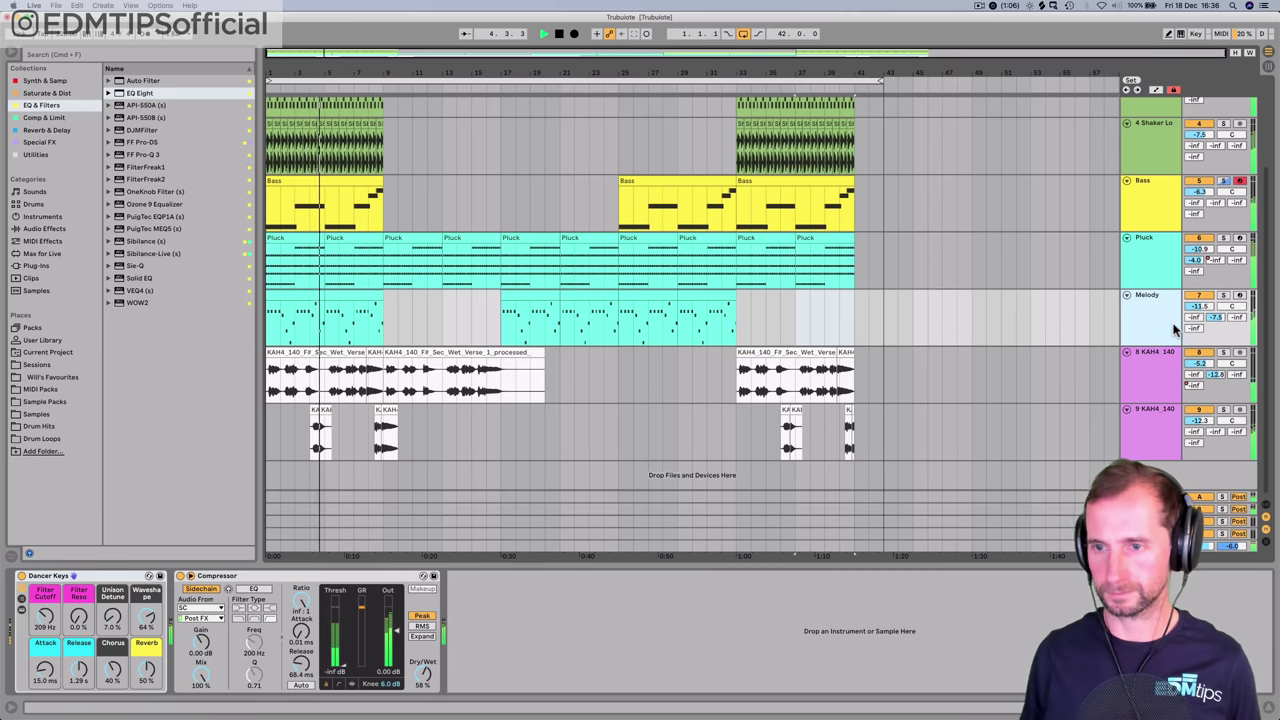
{"action": "left_click_drag", "start_coordinate": [1209, 309], "coordinate": [1209, 303]}
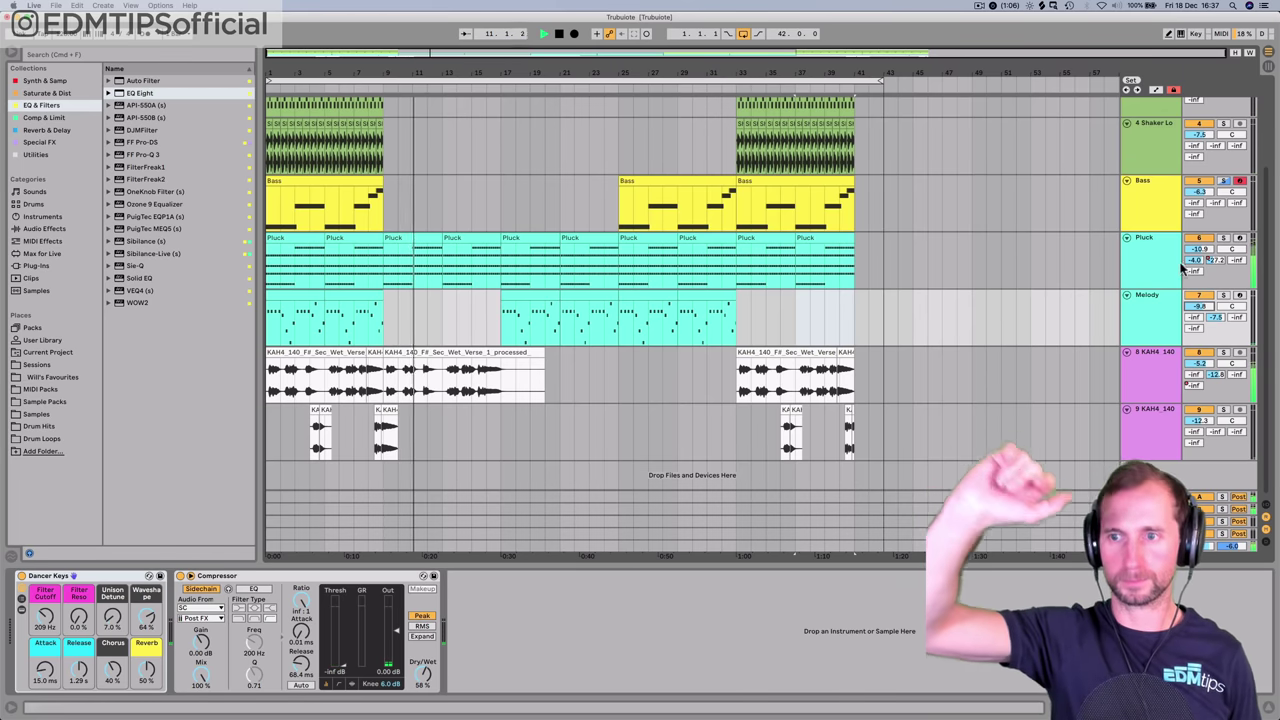
{"action": "left_click_drag", "start_coordinate": [1199, 249], "coordinate": [1199, 255]}
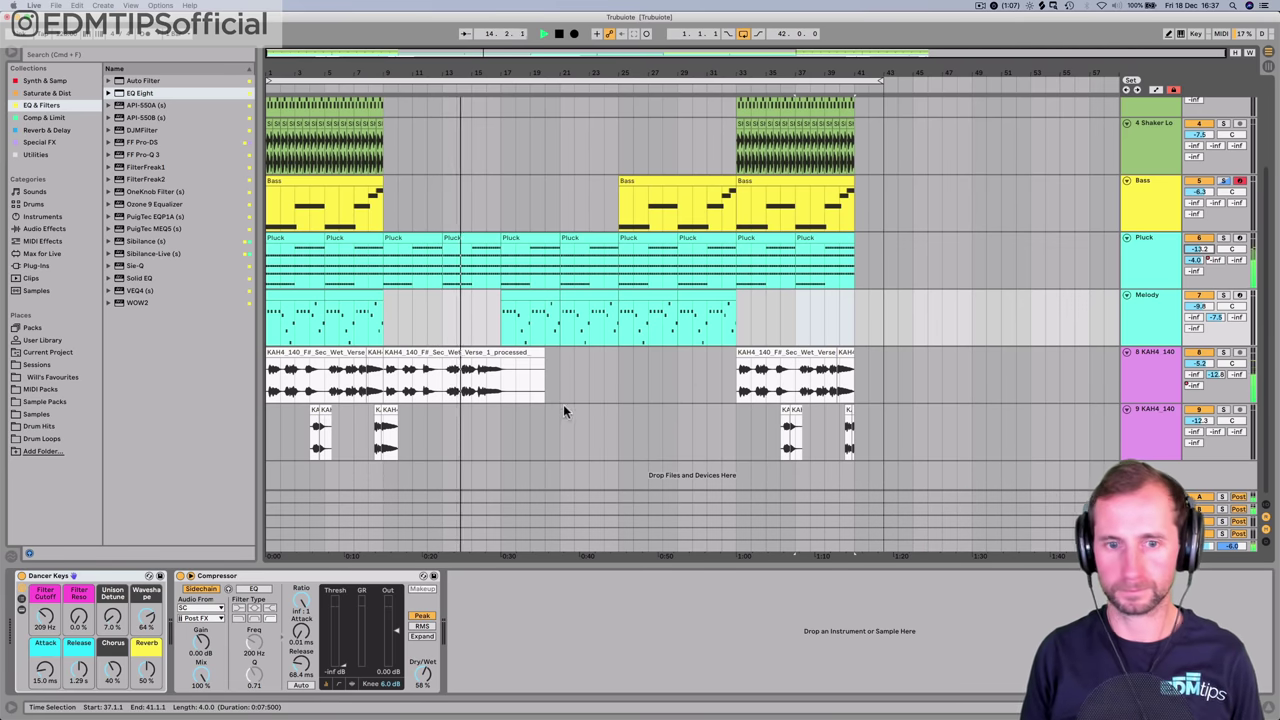
- On the D Echo return, set the Echo's feedback to 96% and its low-pass filter to 20.0 kHz, then return to the arrangement
{"action": "key", "text": "Tab"}
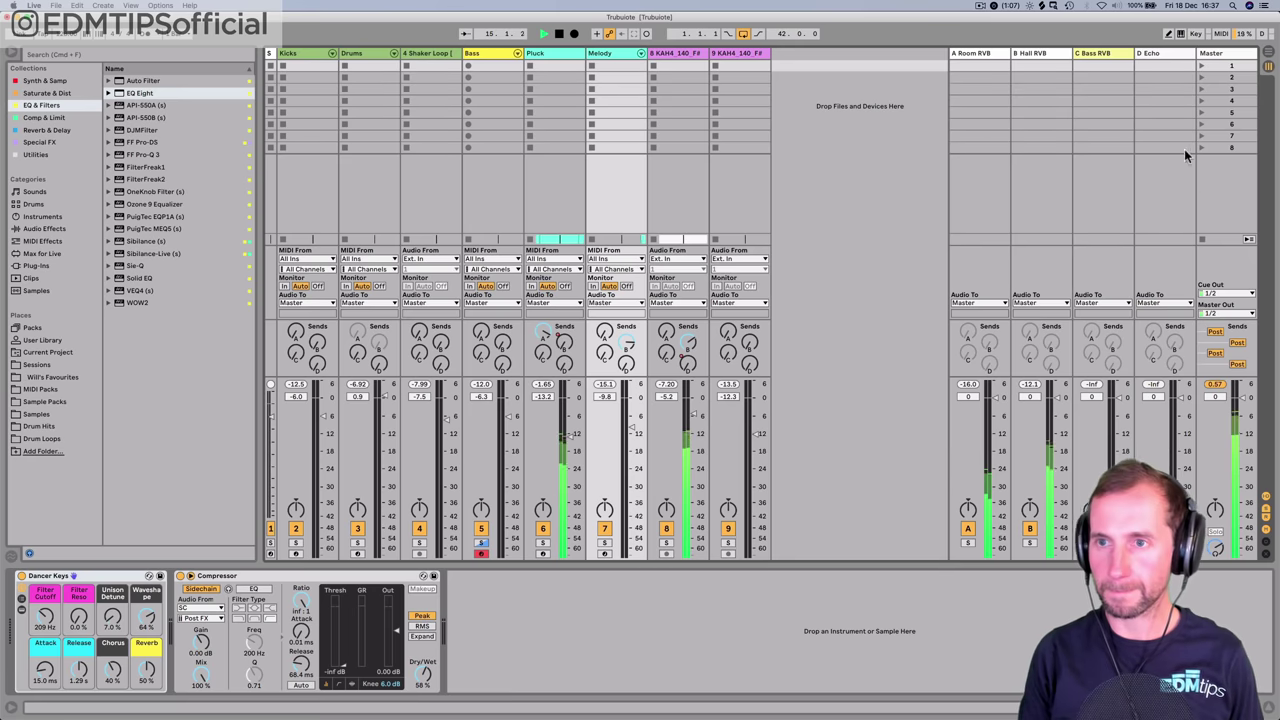
{"action": "left_click", "coordinate": [1180, 67]}
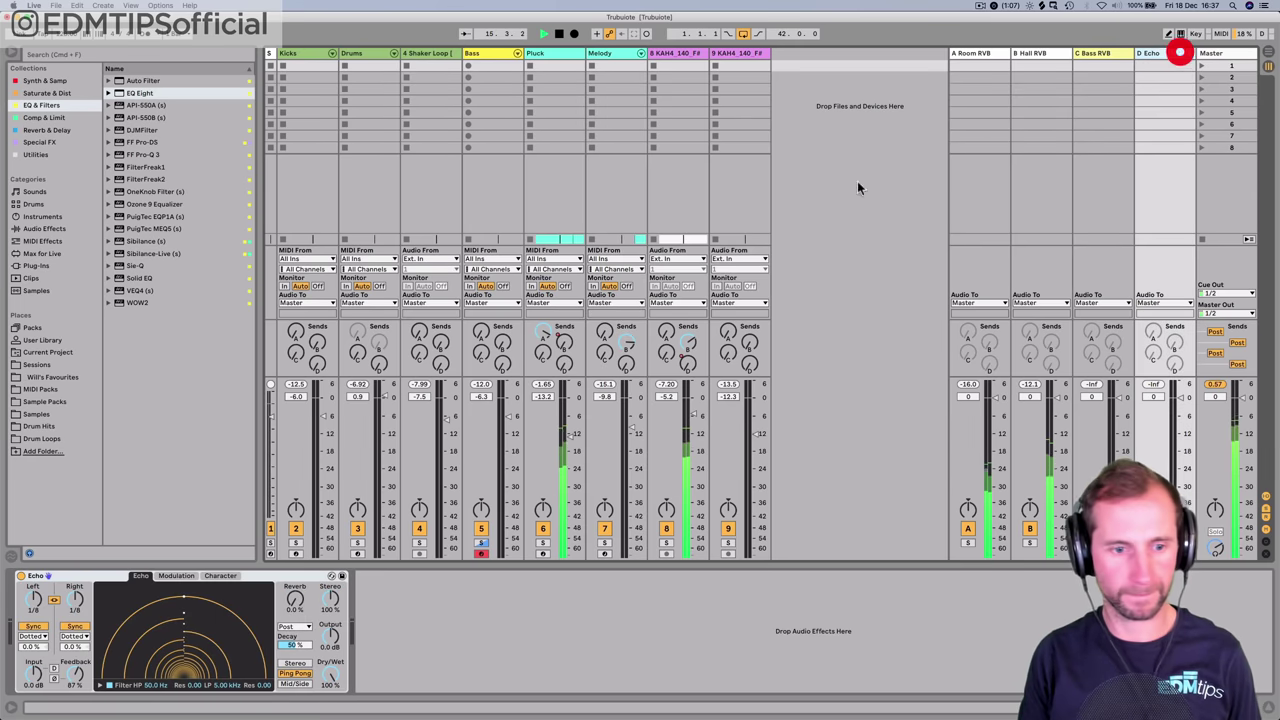
{"action": "left_click", "coordinate": [103, 686]}
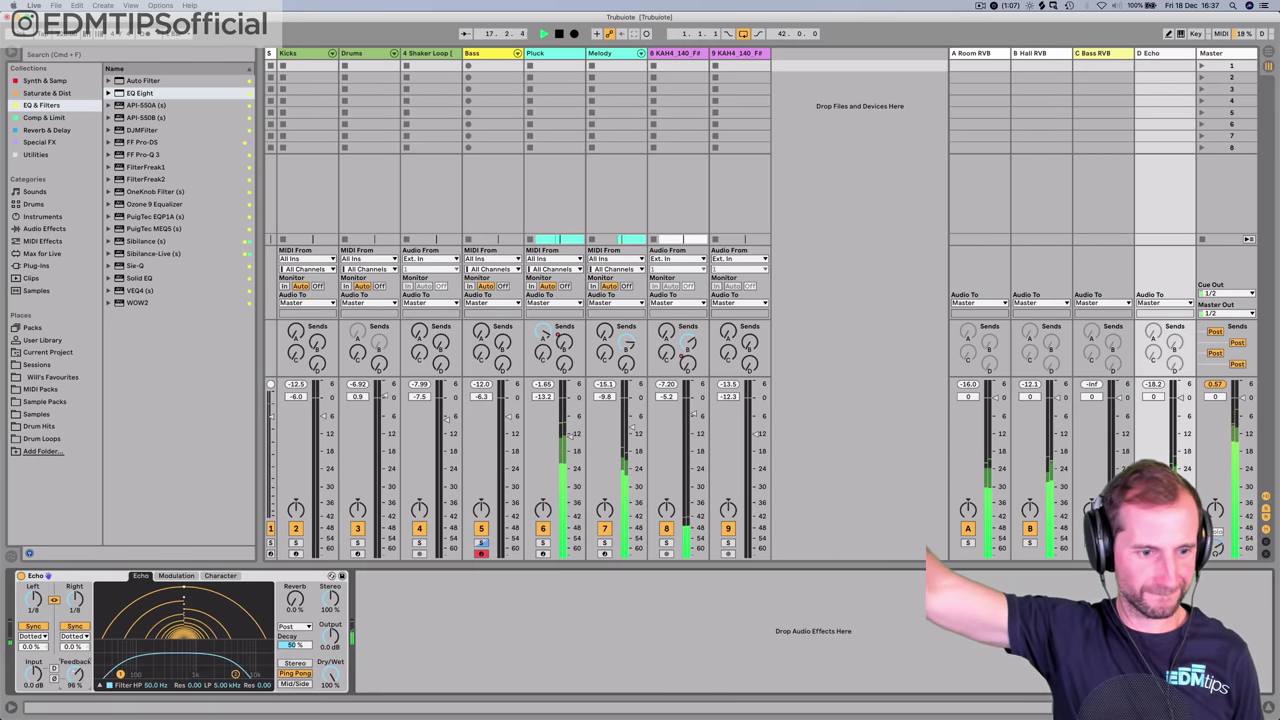
{"action": "left_click_drag", "start_coordinate": [268, 669], "coordinate": [270, 664]}
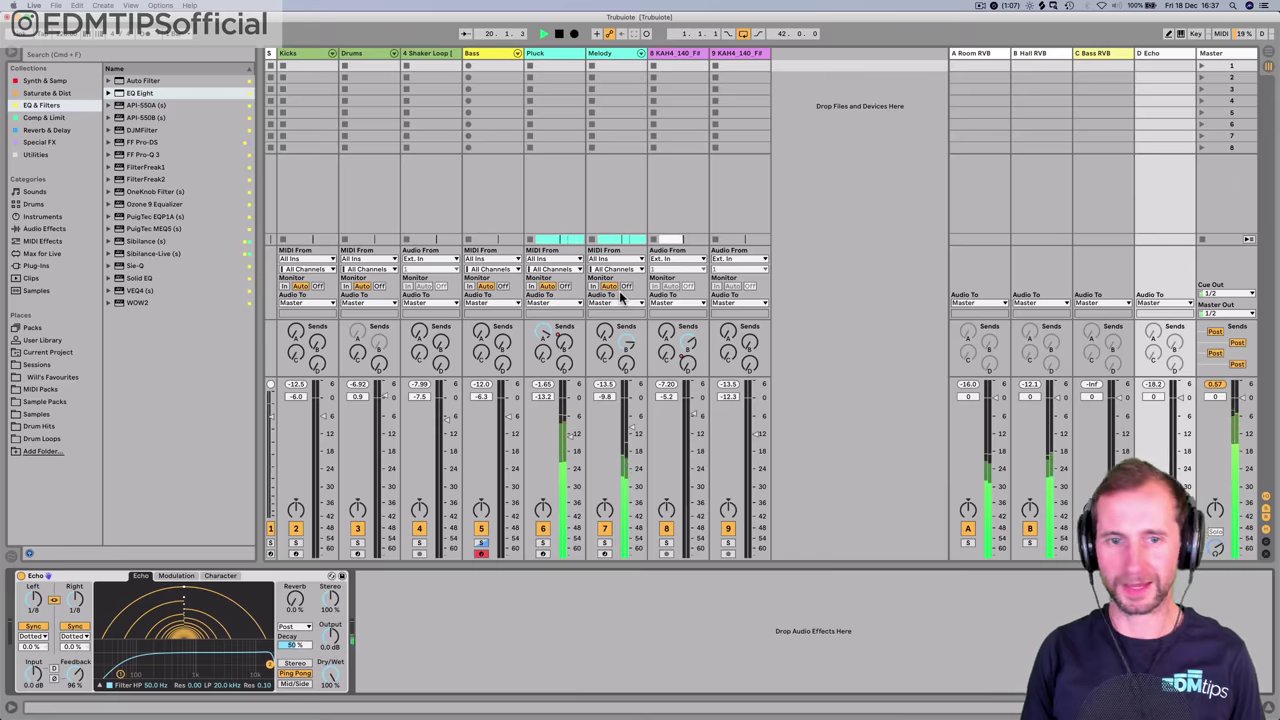
{"action": "key", "text": "Tab"}
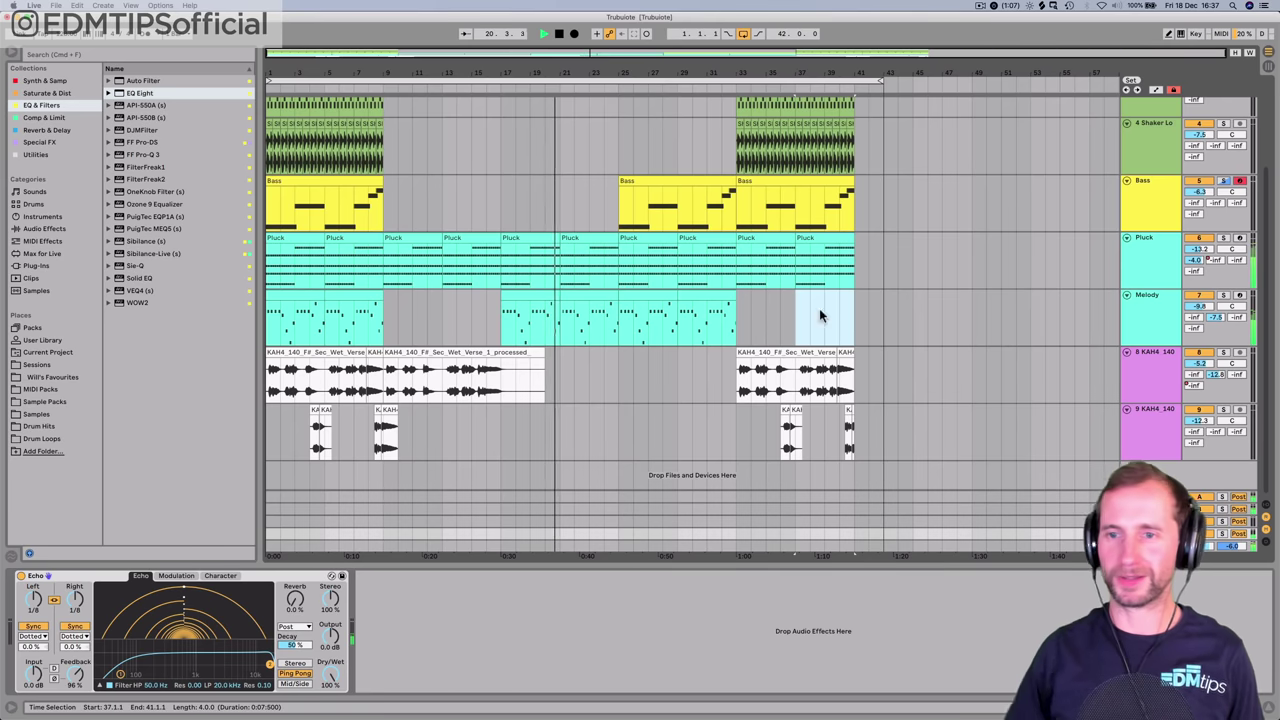
- Show the automation and delete the vocal clips on track 8 between bars 33 and 41
{"action": "left_click", "coordinate": [1157, 263]}
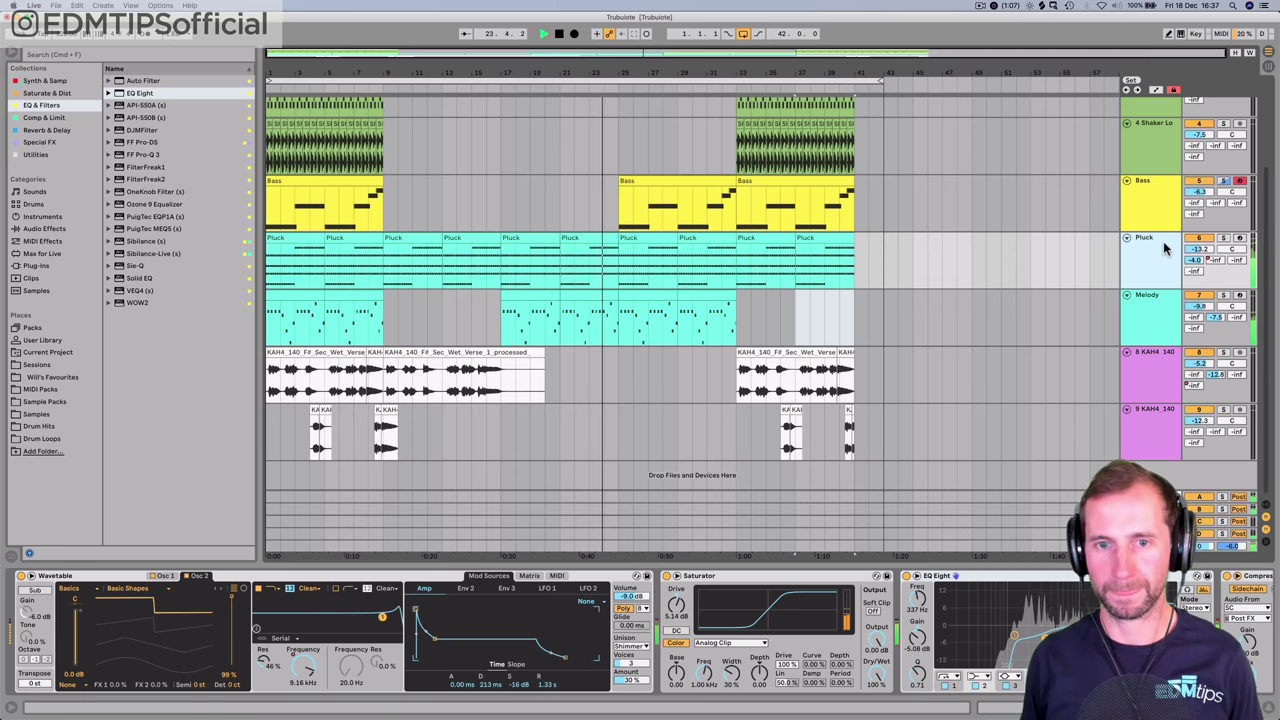
{"action": "key", "text": "a"}
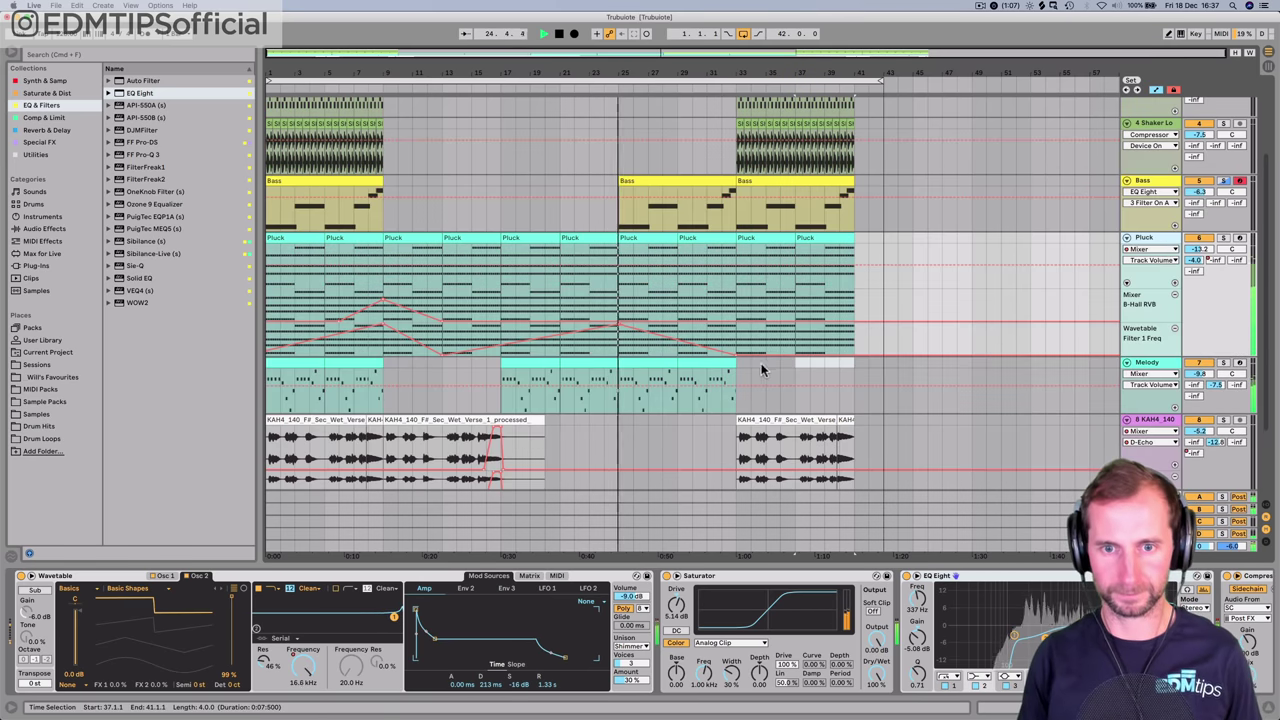
{"action": "left_click", "coordinate": [850, 212]}
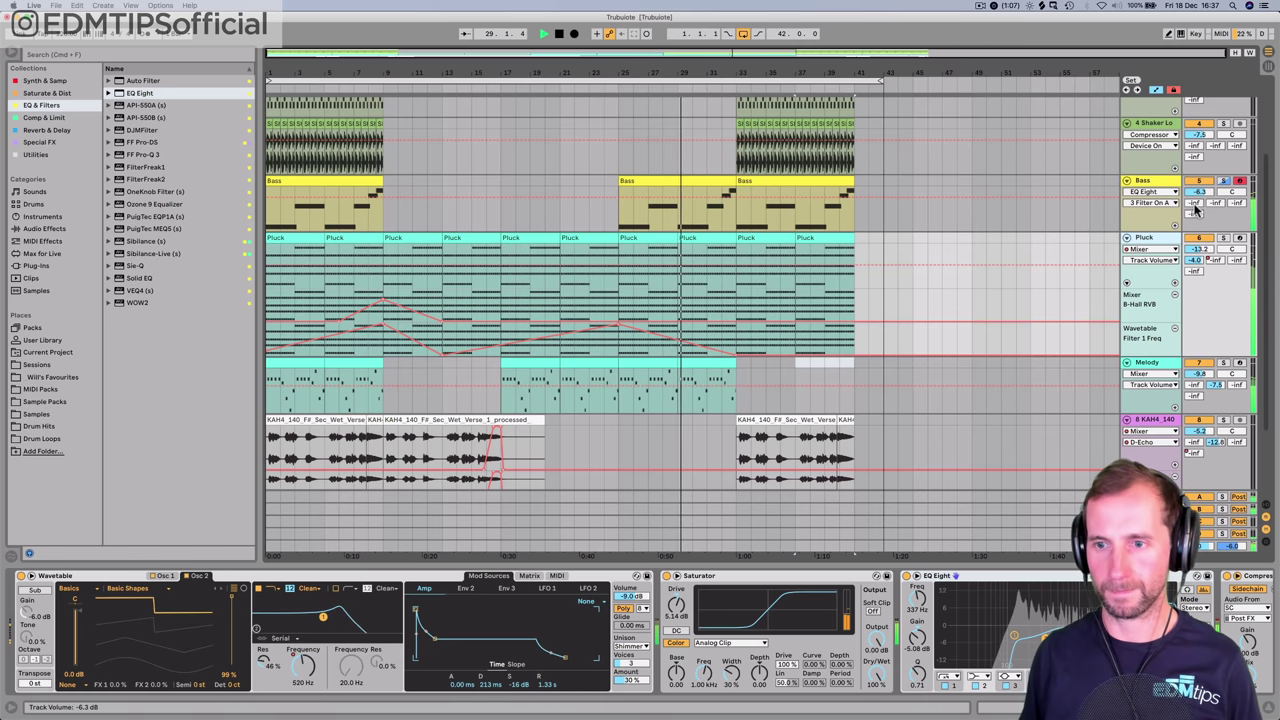
{"action": "left_click", "coordinate": [779, 419]}
{"action": "key", "text": "Delete"}
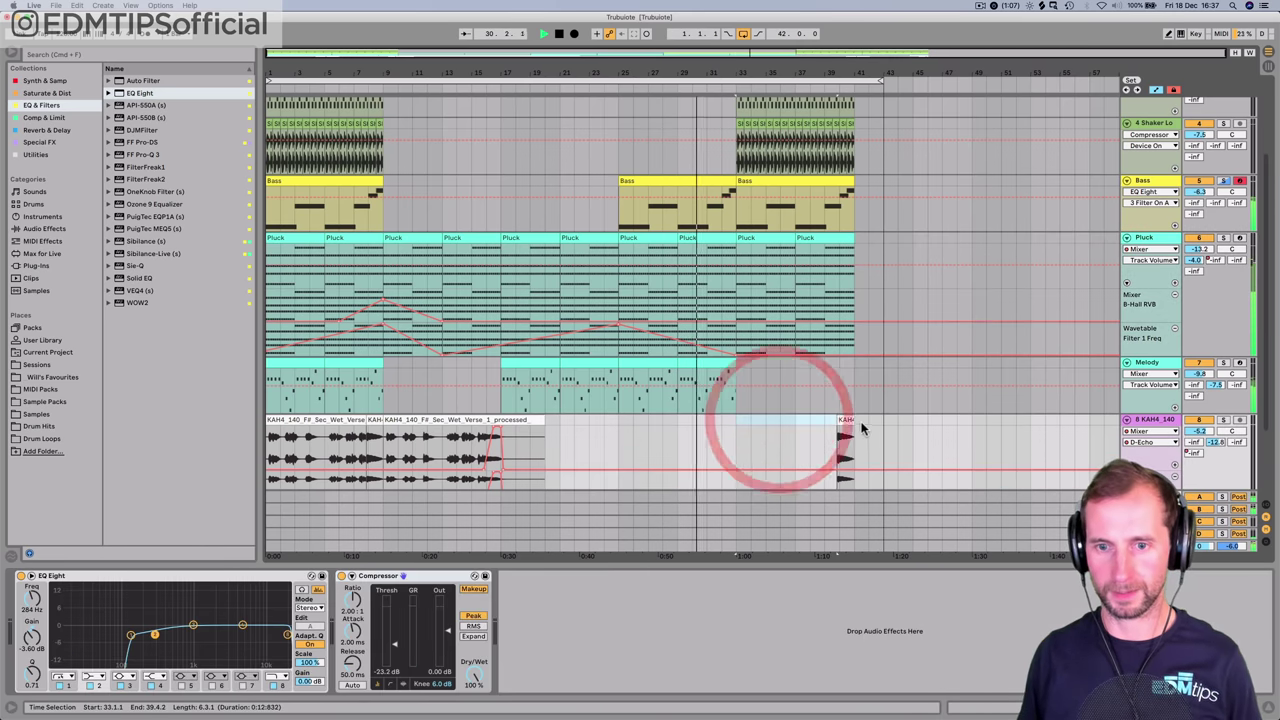
{"action": "left_click", "coordinate": [846, 420]}
{"action": "key", "text": "Delete"}
- Try the Bass track's volume at -12.8 dB, then undo the change
{"action": "left_click_drag", "start_coordinate": [1199, 192], "coordinate": [1199, 202]}
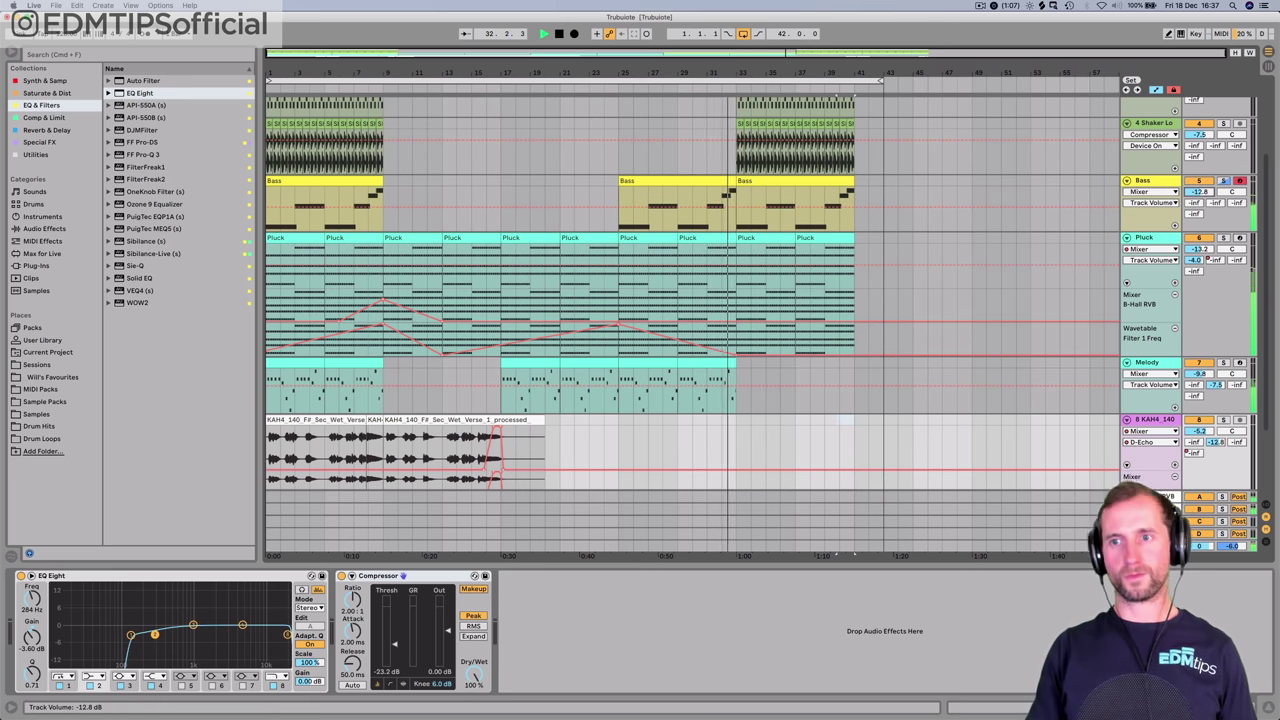
{"action": "key", "text": "super+z"}
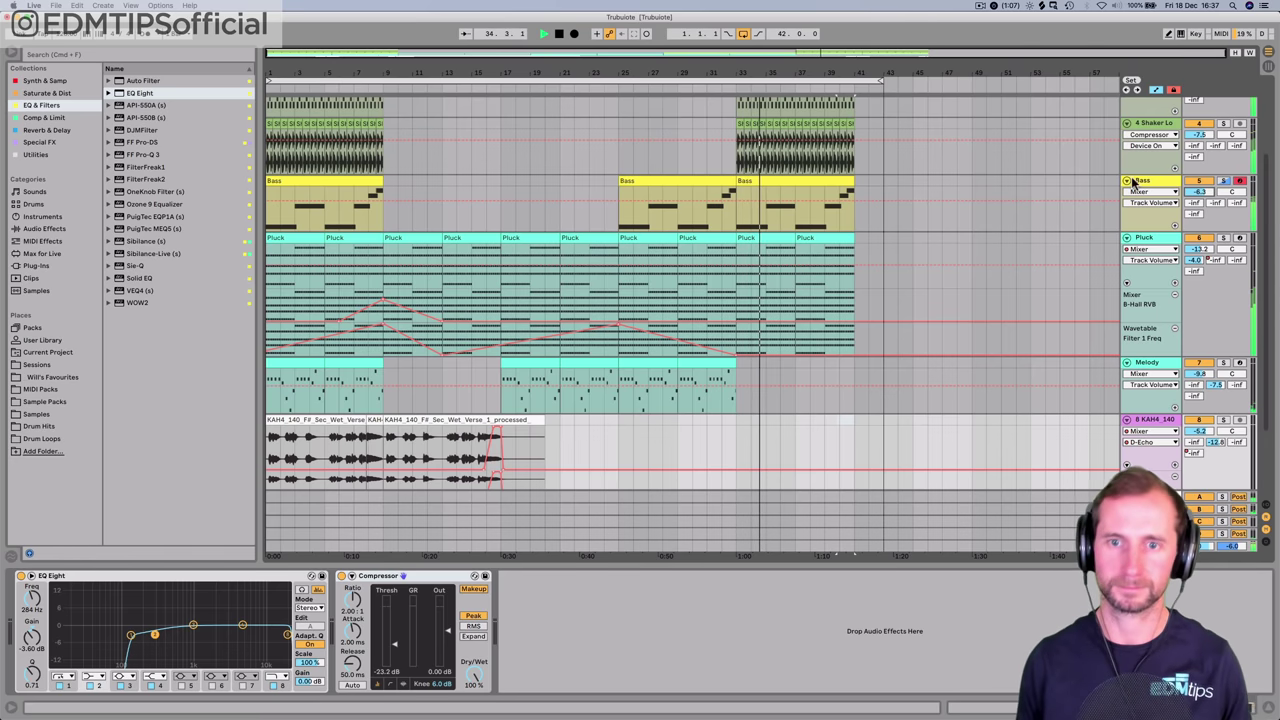
- Set the Pluck's filter frequency automation after bar 33 to 46.7 Hz
{"action": "left_click", "coordinate": [750, 358]}
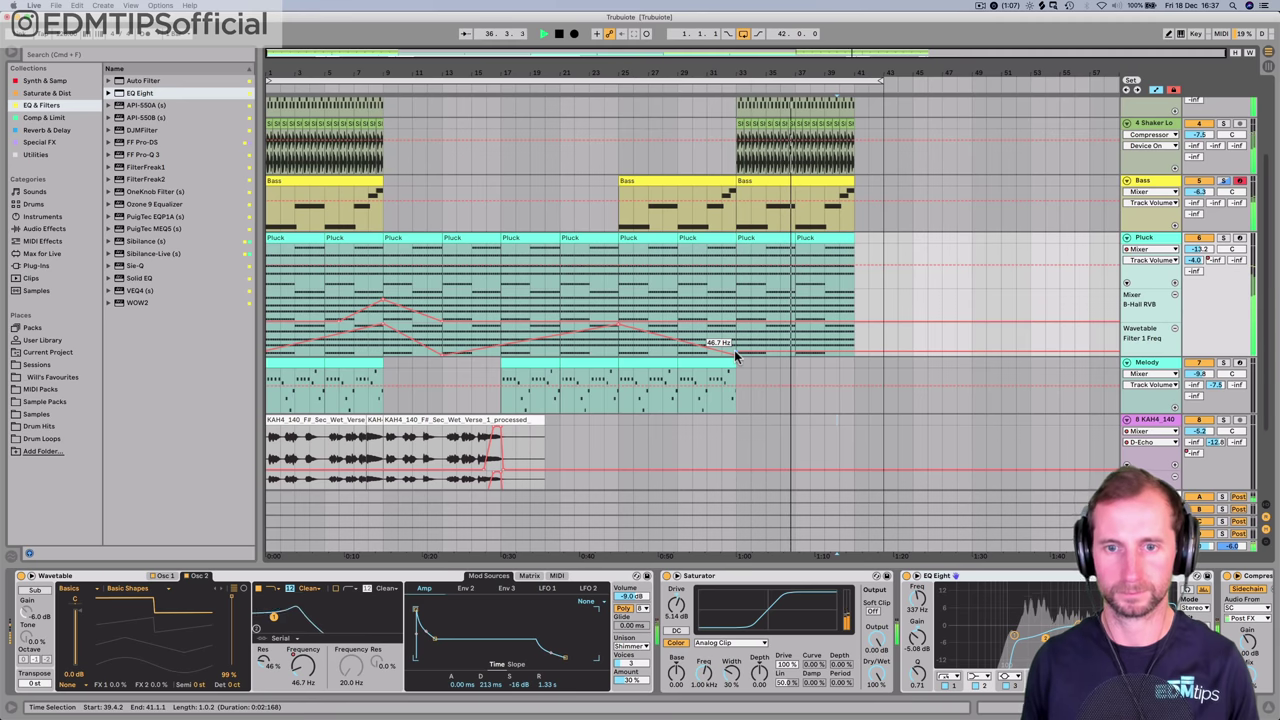
- Delete the vocal phrase clips on track 9 between bars 33 and 41
{"action": "scroll", "coordinate": [842, 338], "scroll_direction": "down", "scroll_amount": 5}
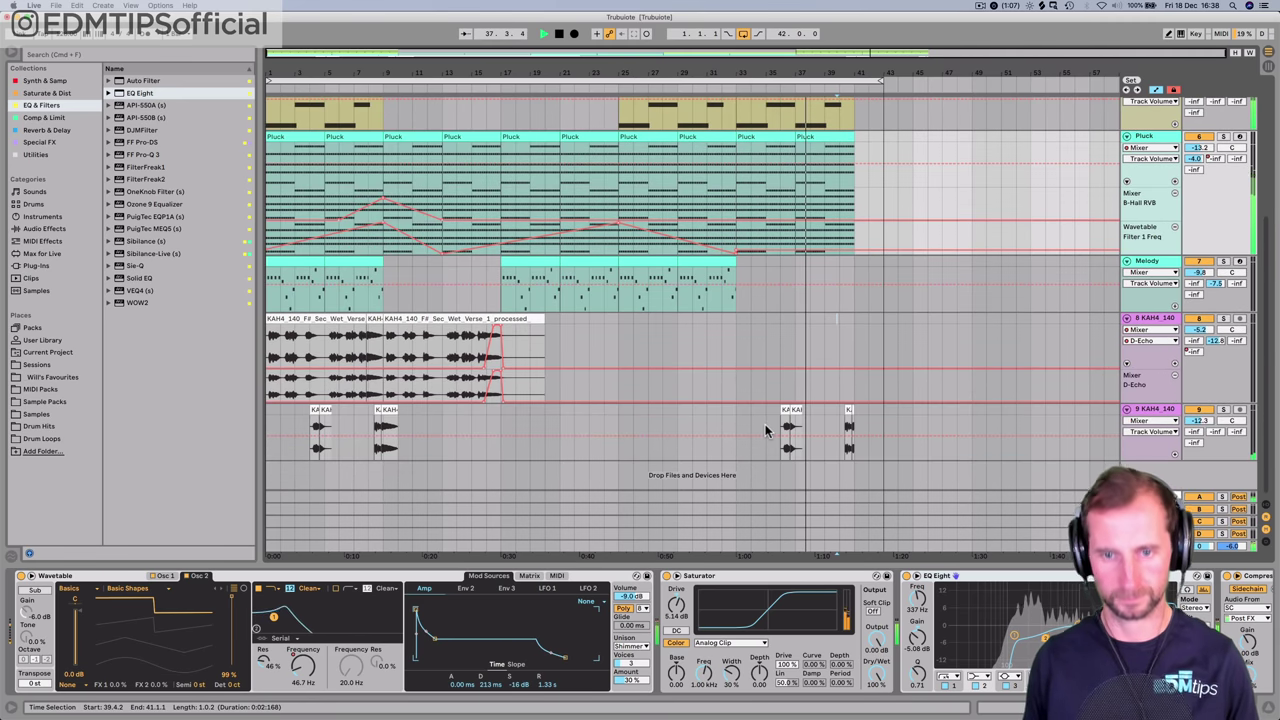
{"action": "left_click_drag", "start_coordinate": [766, 428], "coordinate": [865, 443]}
{"action": "left_click", "coordinate": [857, 430]}
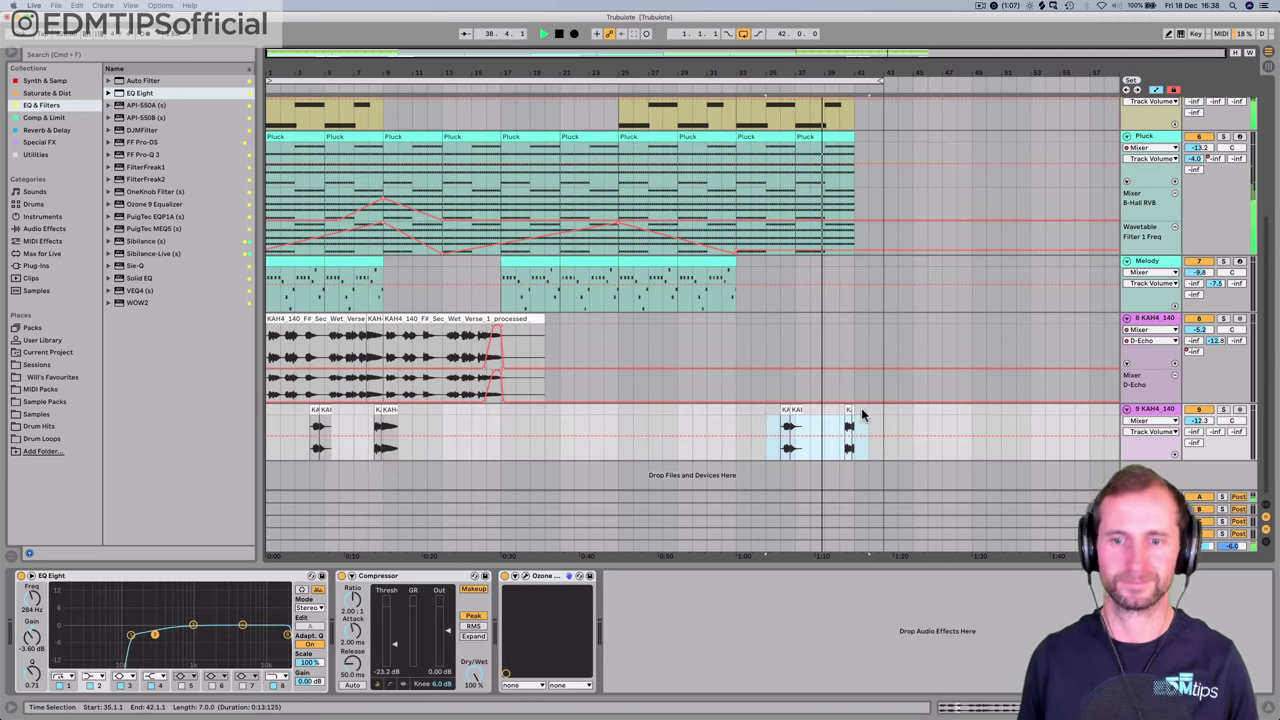
{"action": "left_click", "coordinate": [737, 409], "text": "shift"}
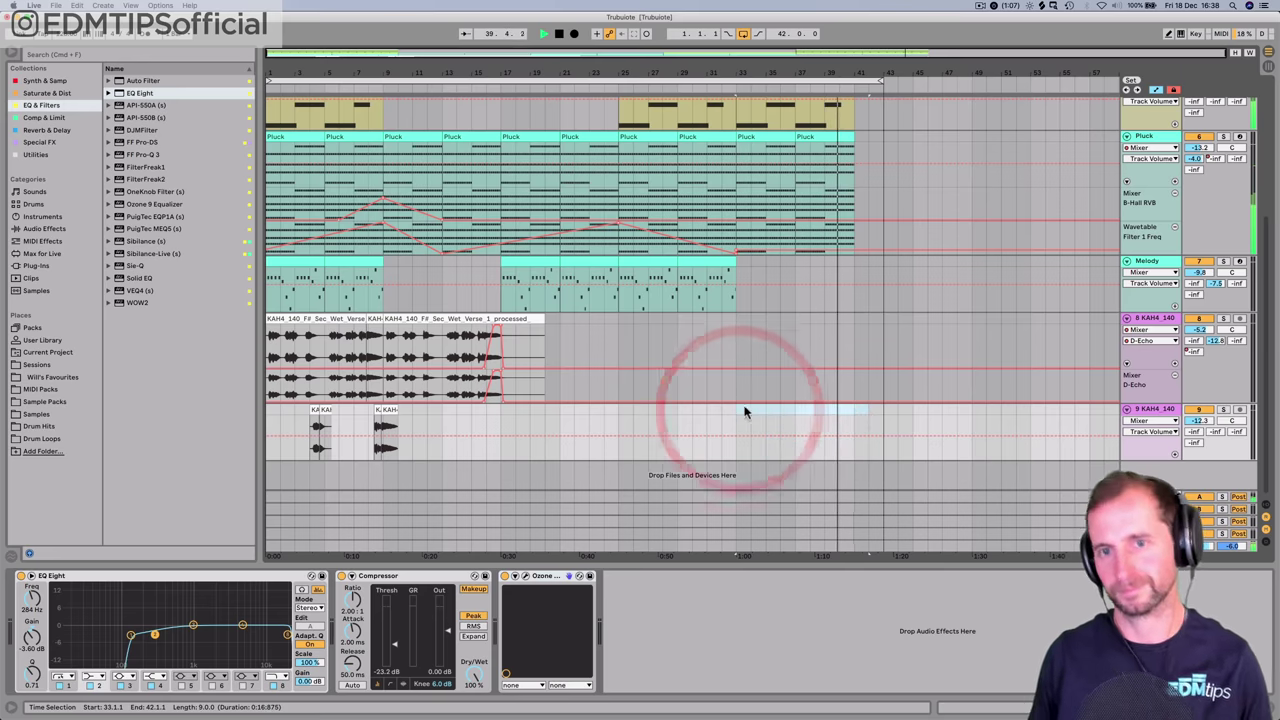
{"action": "scroll", "coordinate": [909, 321], "scroll_direction": "up", "scroll_amount": 5}
{"action": "scroll", "coordinate": [910, 318], "scroll_direction": "up", "scroll_amount": 5}
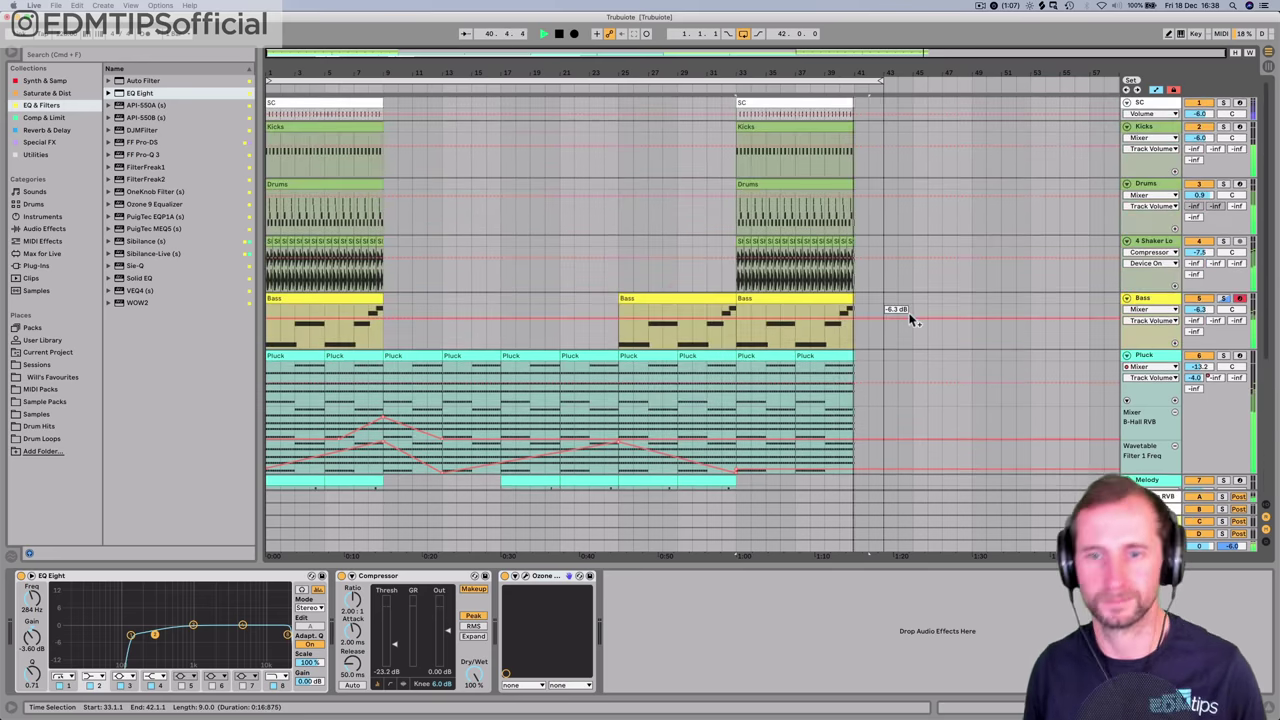